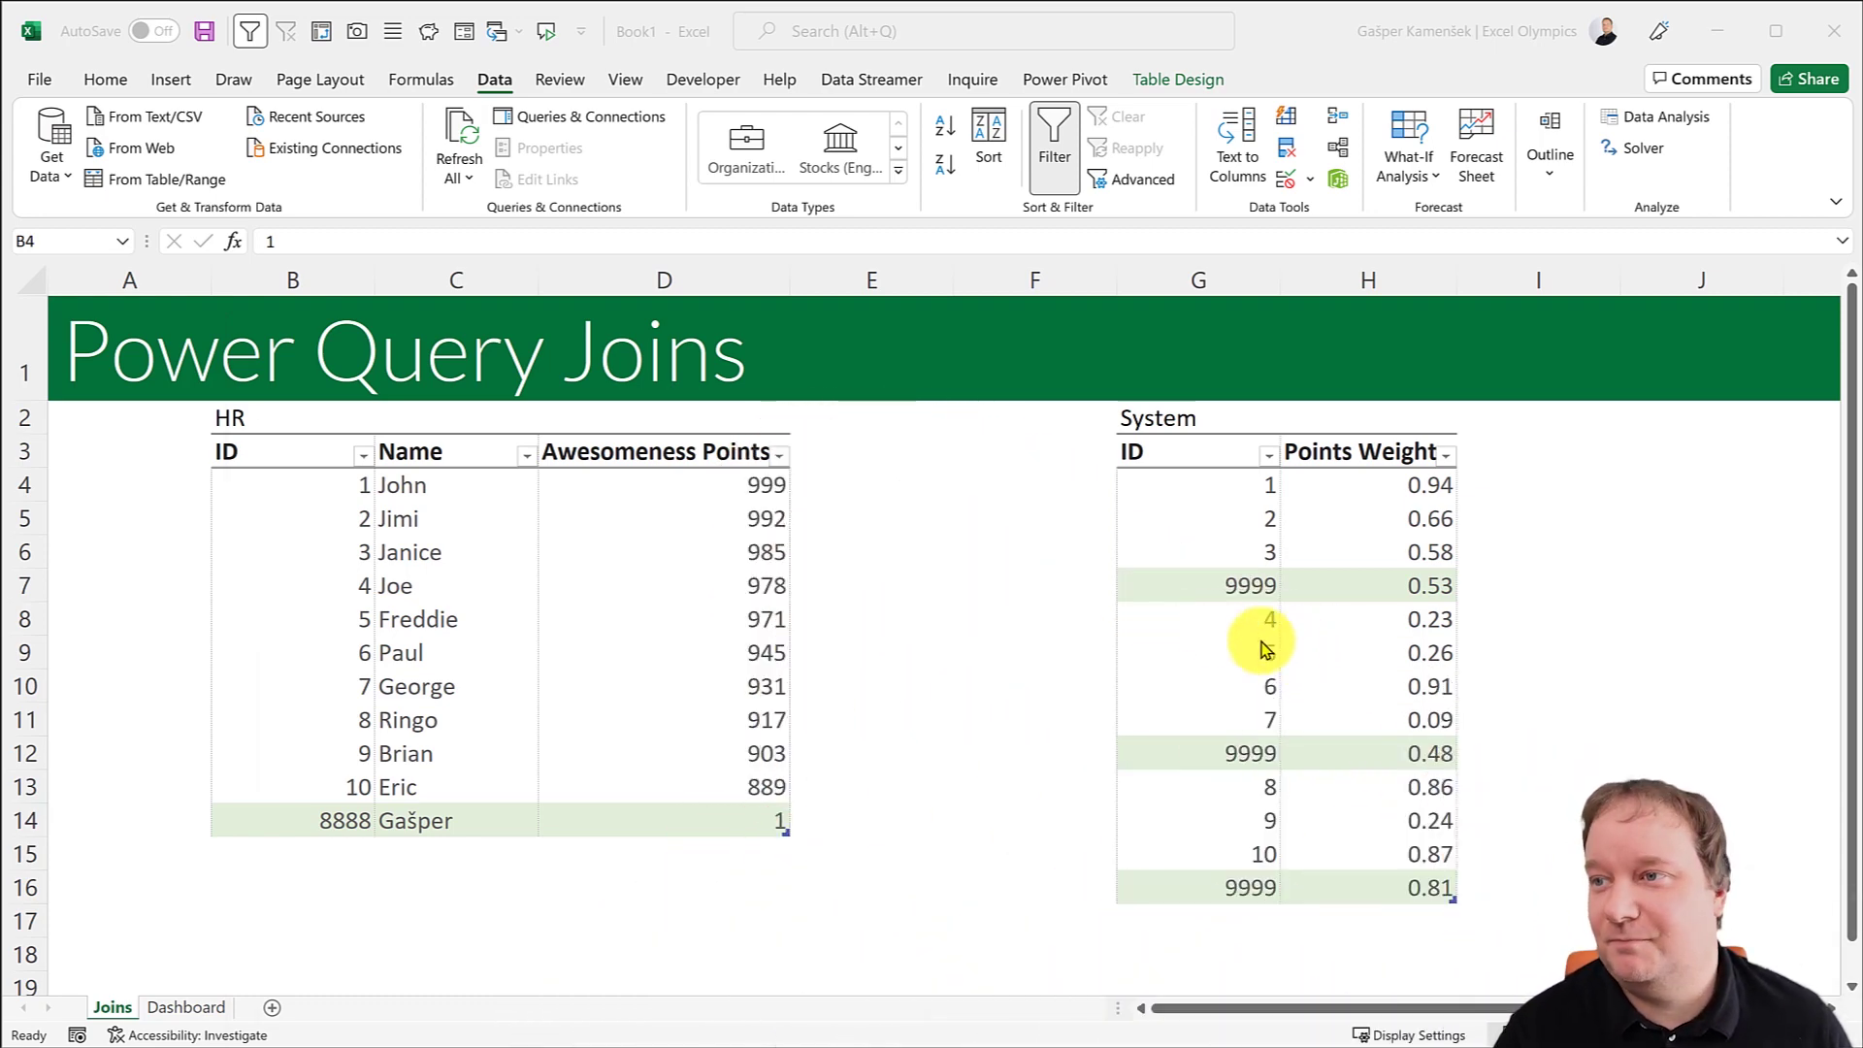
{"action": "left_click", "coordinate": [438, 491]}
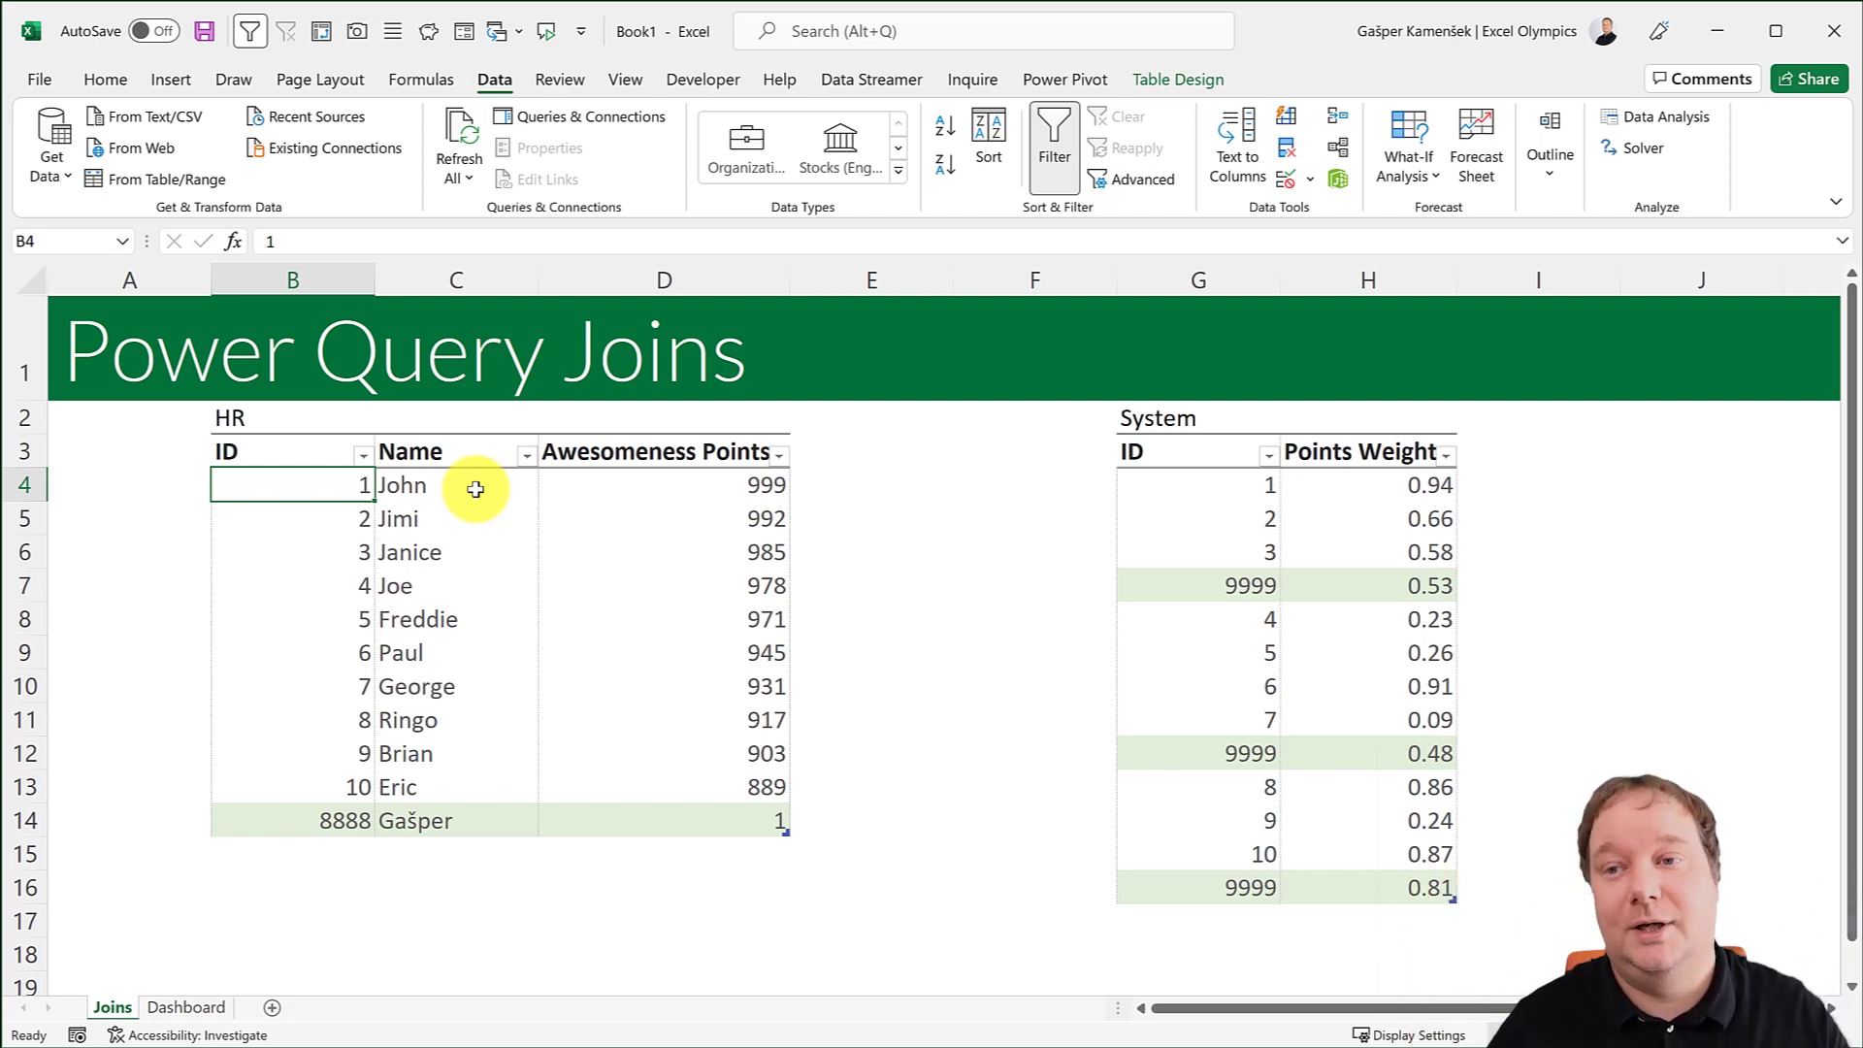
{"action": "left_click", "coordinate": [186, 1008]}
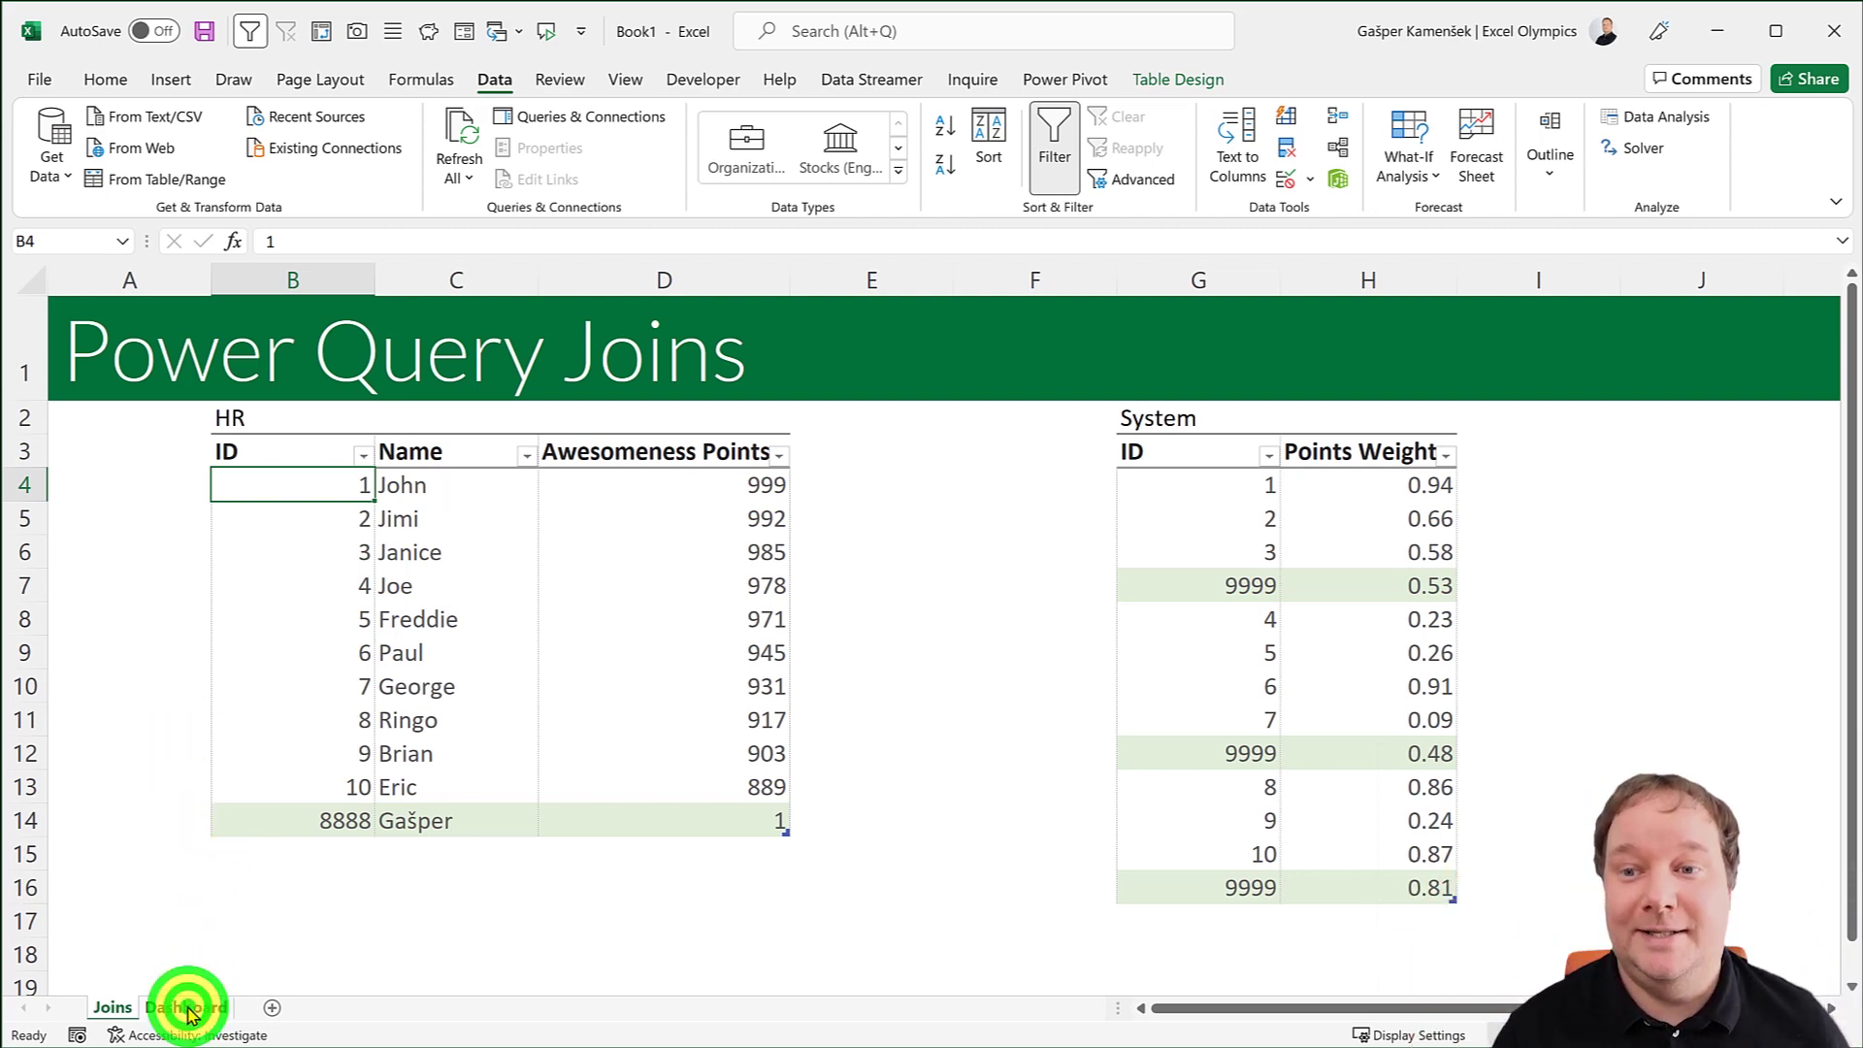
{"action": "left_click", "coordinate": [111, 1007]}
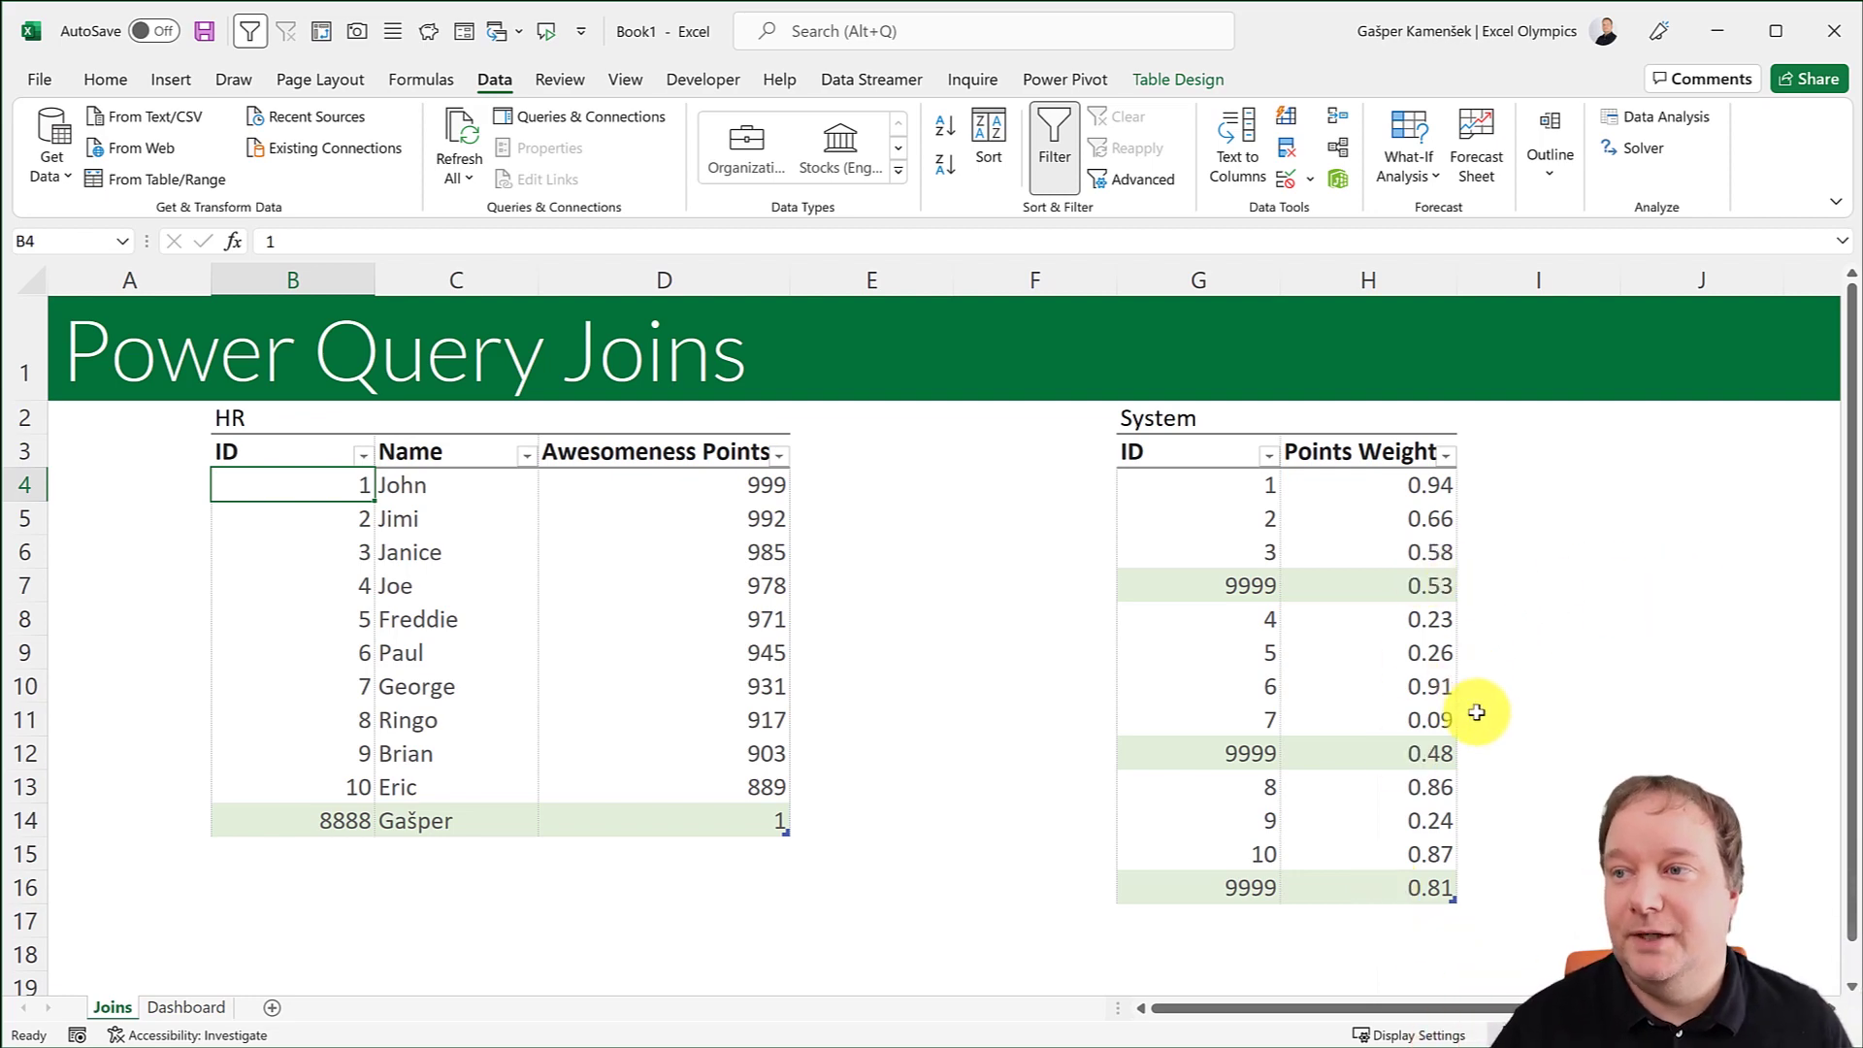
Examine the existing HR and System queries in the Power Query Editor, and close the editor and the queries list.
{"action": "left_click", "coordinate": [441, 585]}
{"action": "left_click", "coordinate": [570, 116]}
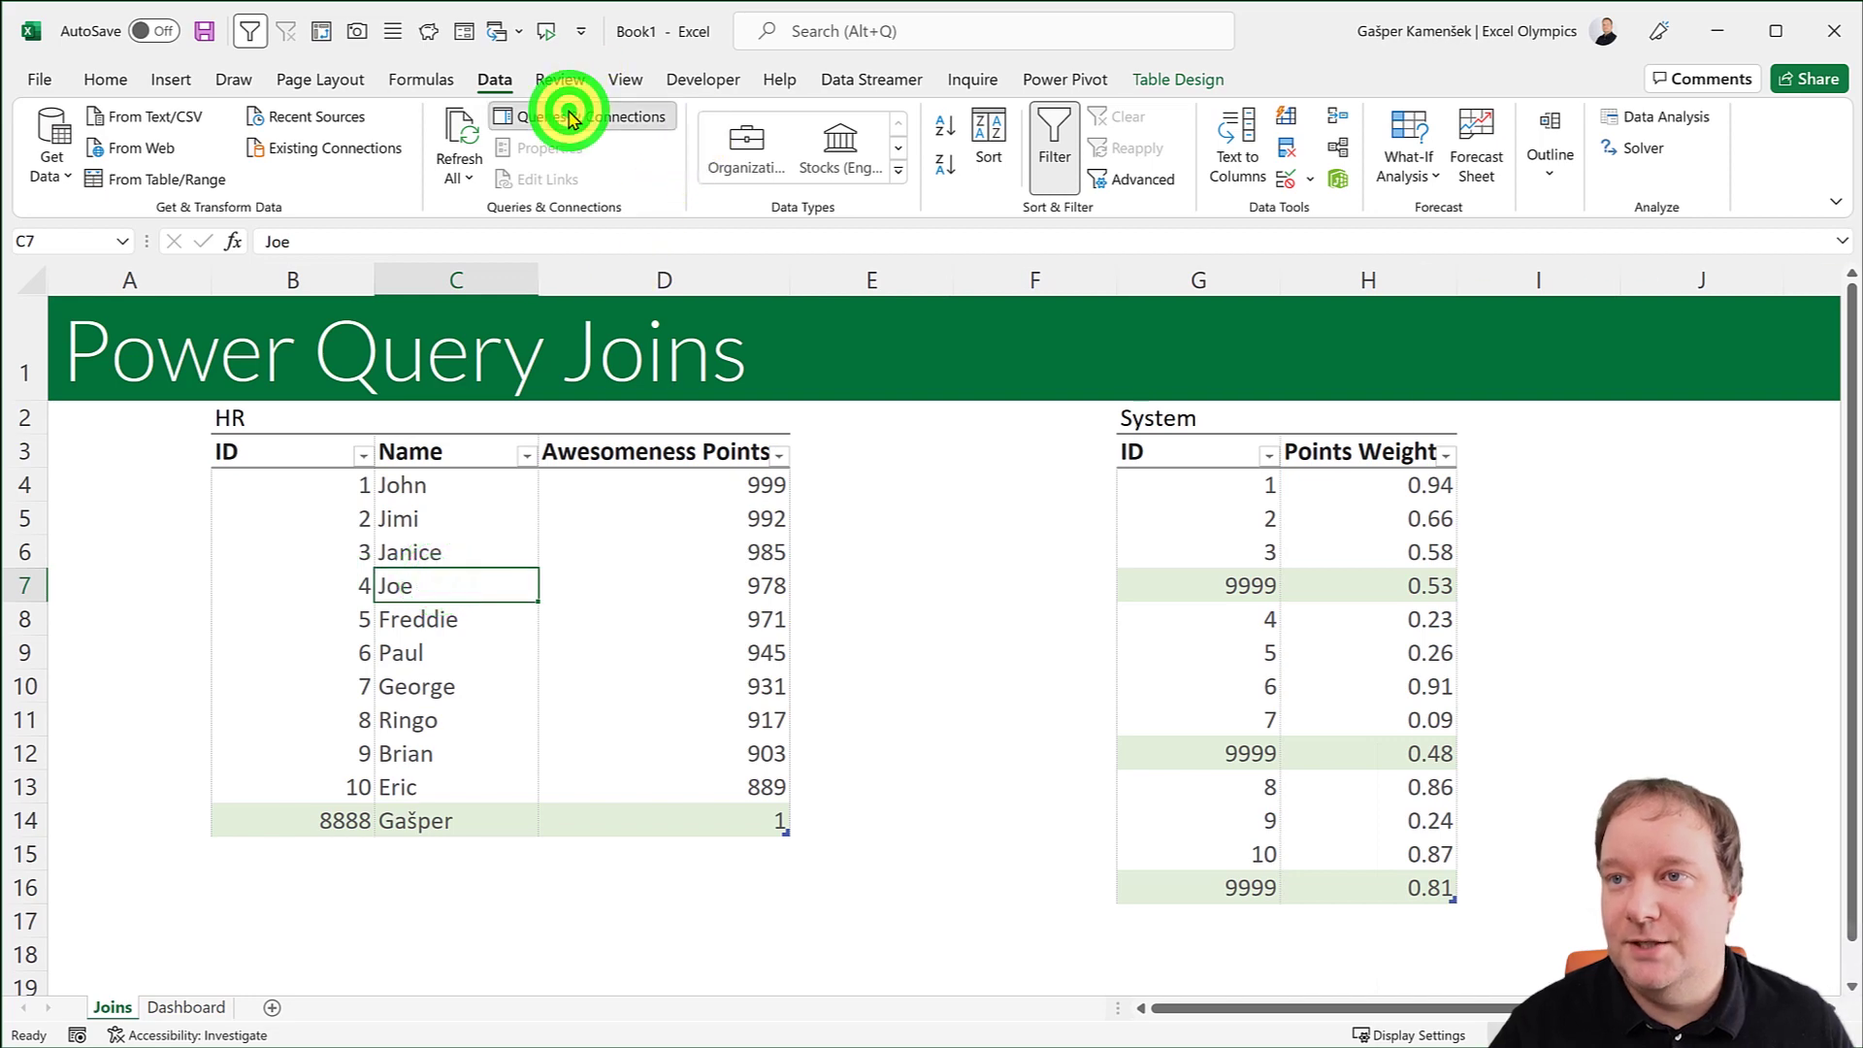
{"action": "double_click", "coordinate": [1564, 418]}
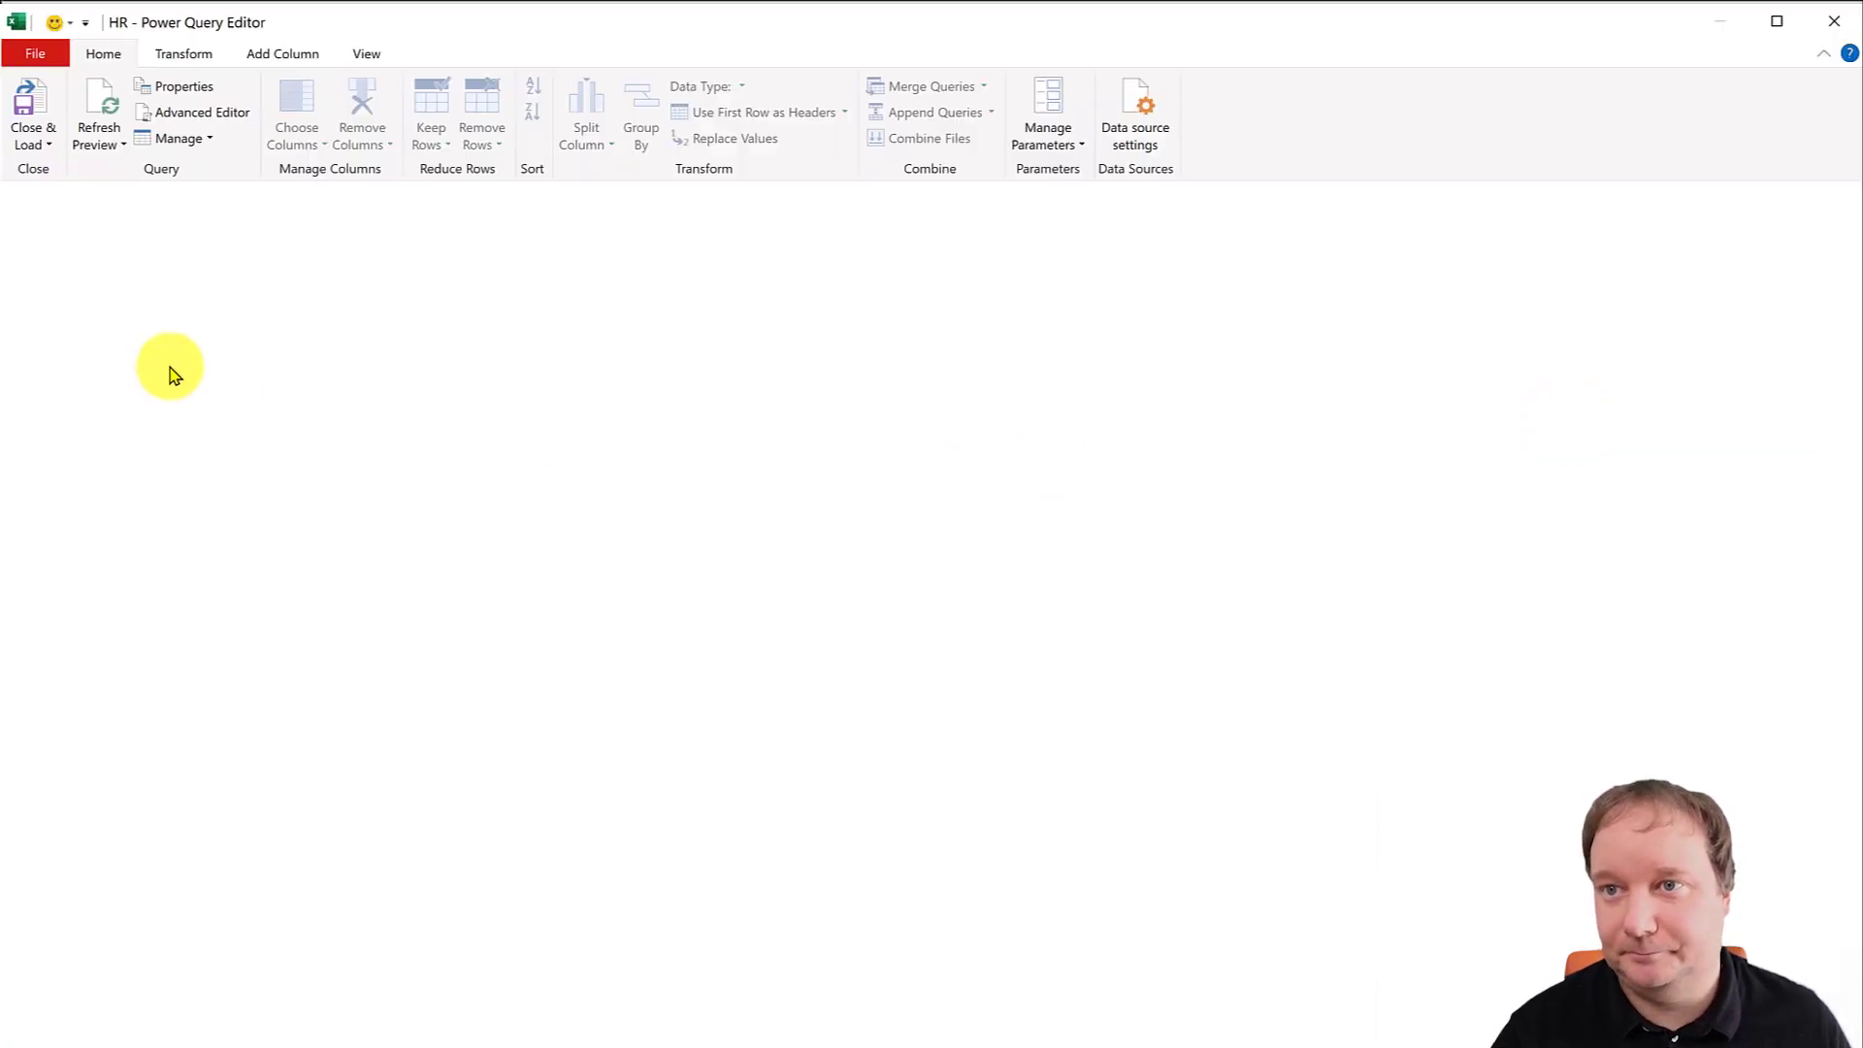
{"action": "left_click", "coordinate": [1822, 32]}
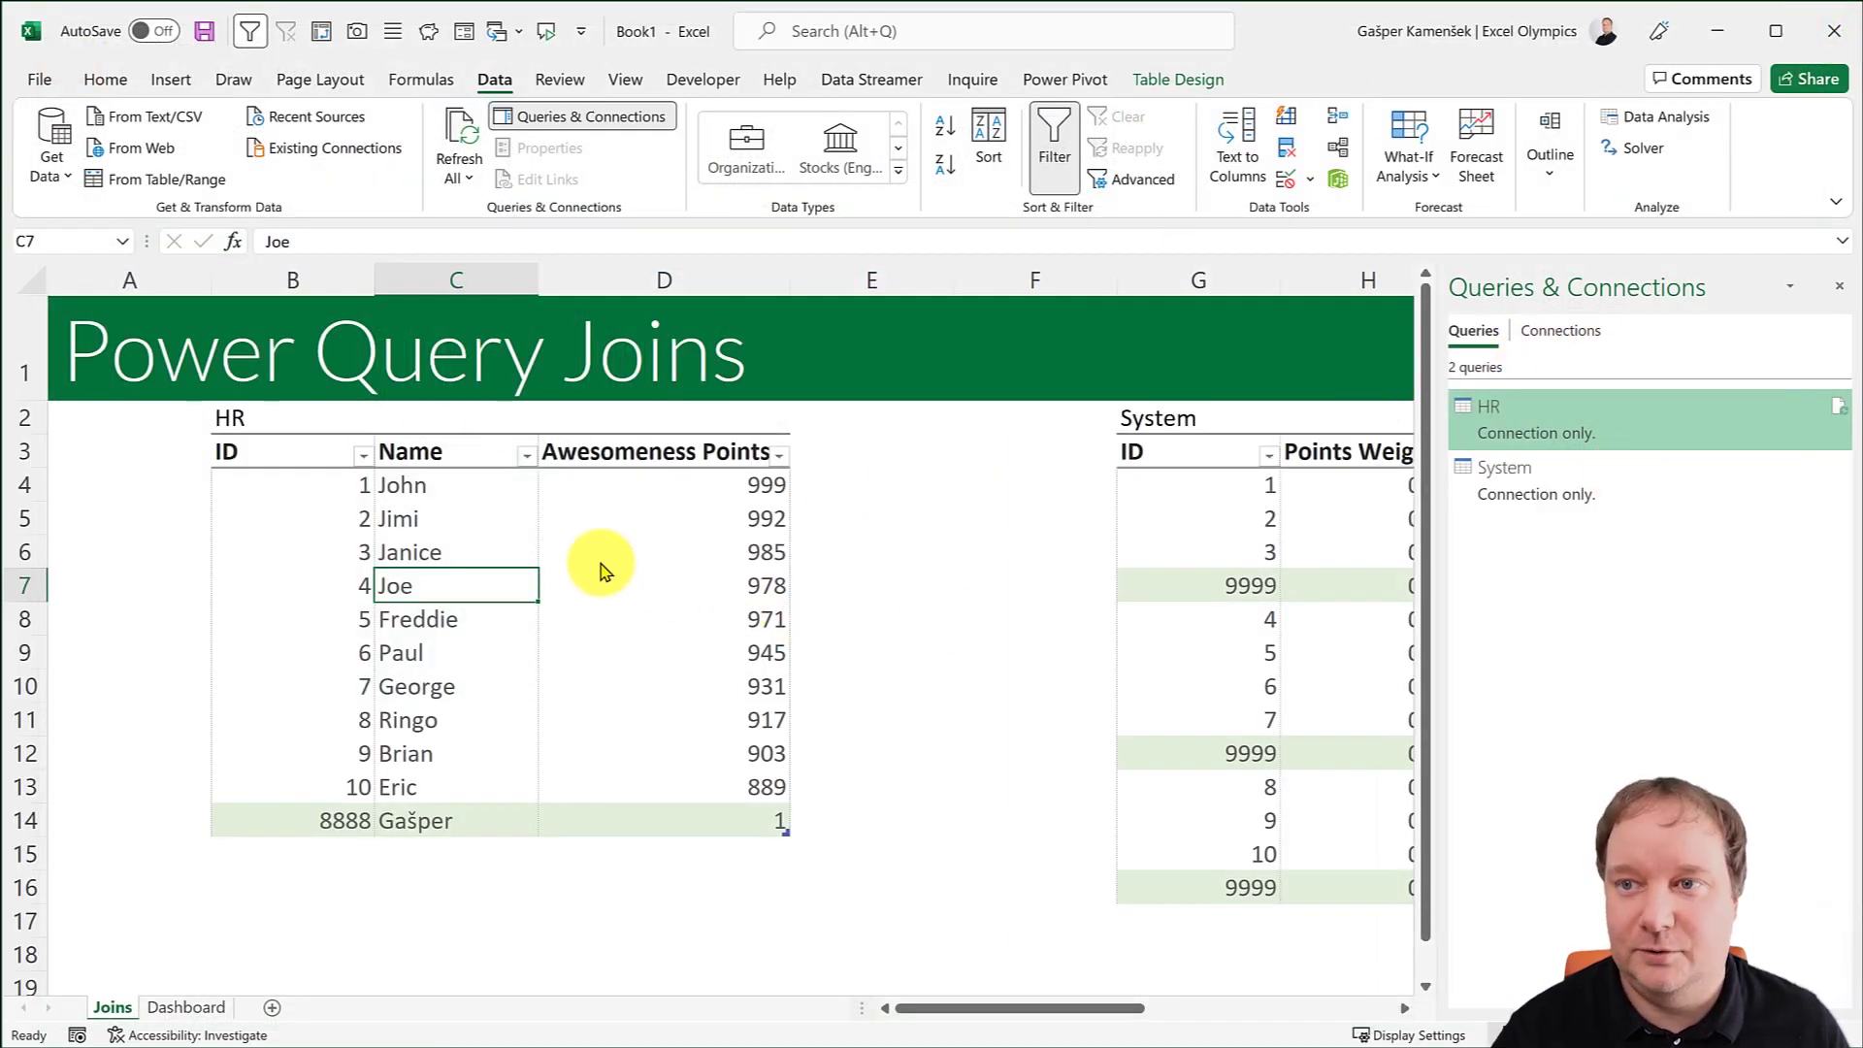
{"action": "left_click", "coordinate": [446, 549]}
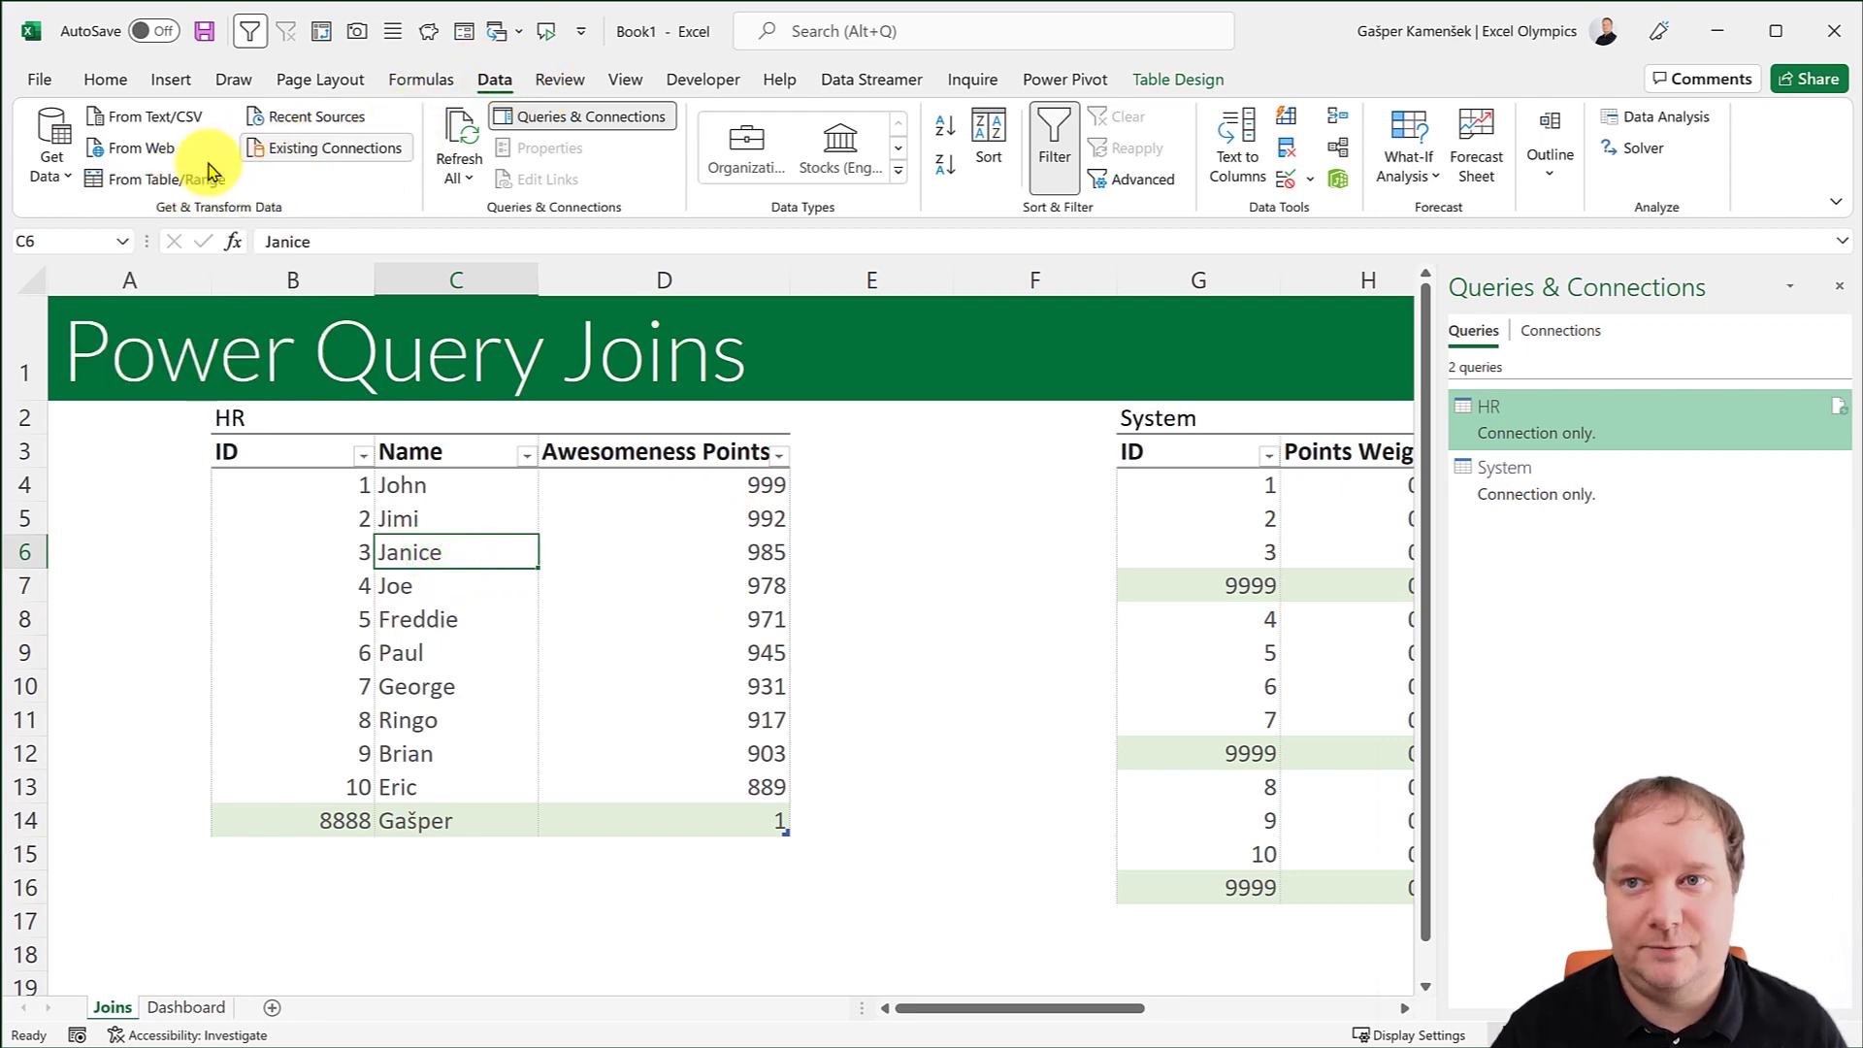
{"action": "left_click", "coordinate": [1574, 425]}
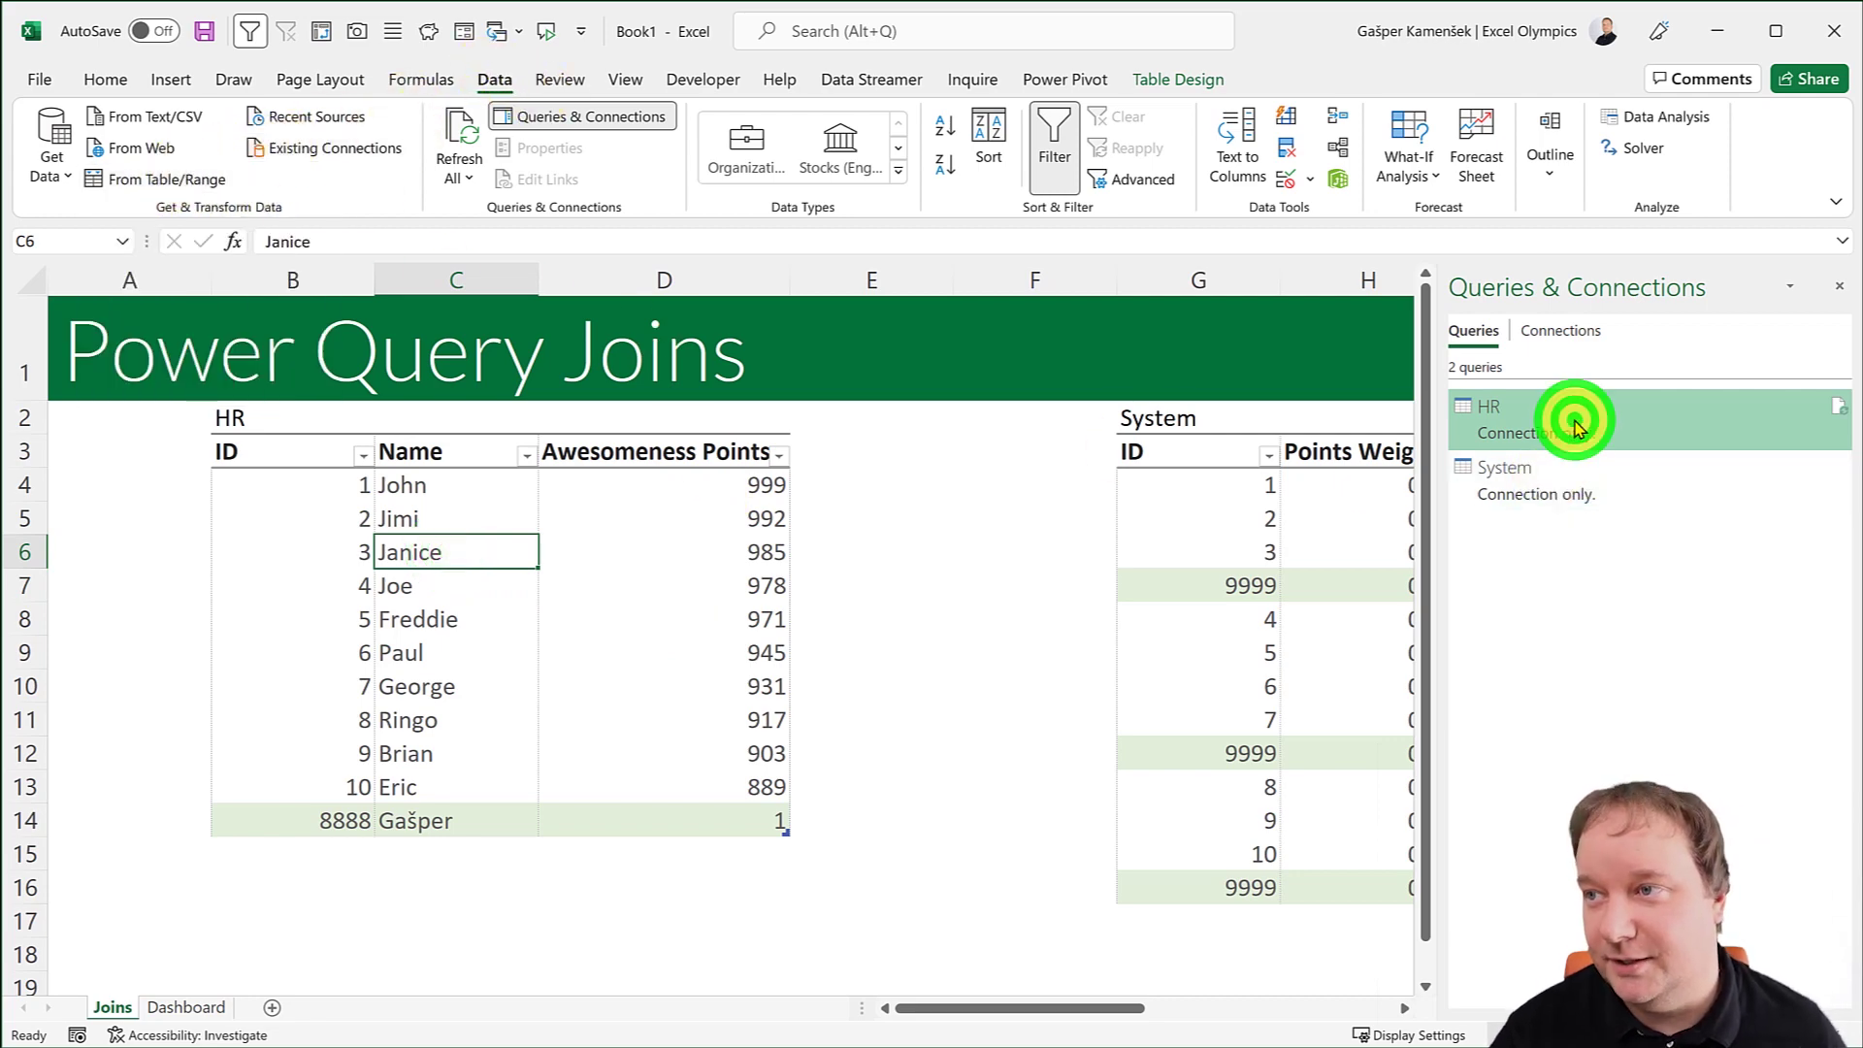
{"action": "left_click", "coordinate": [1574, 425]}
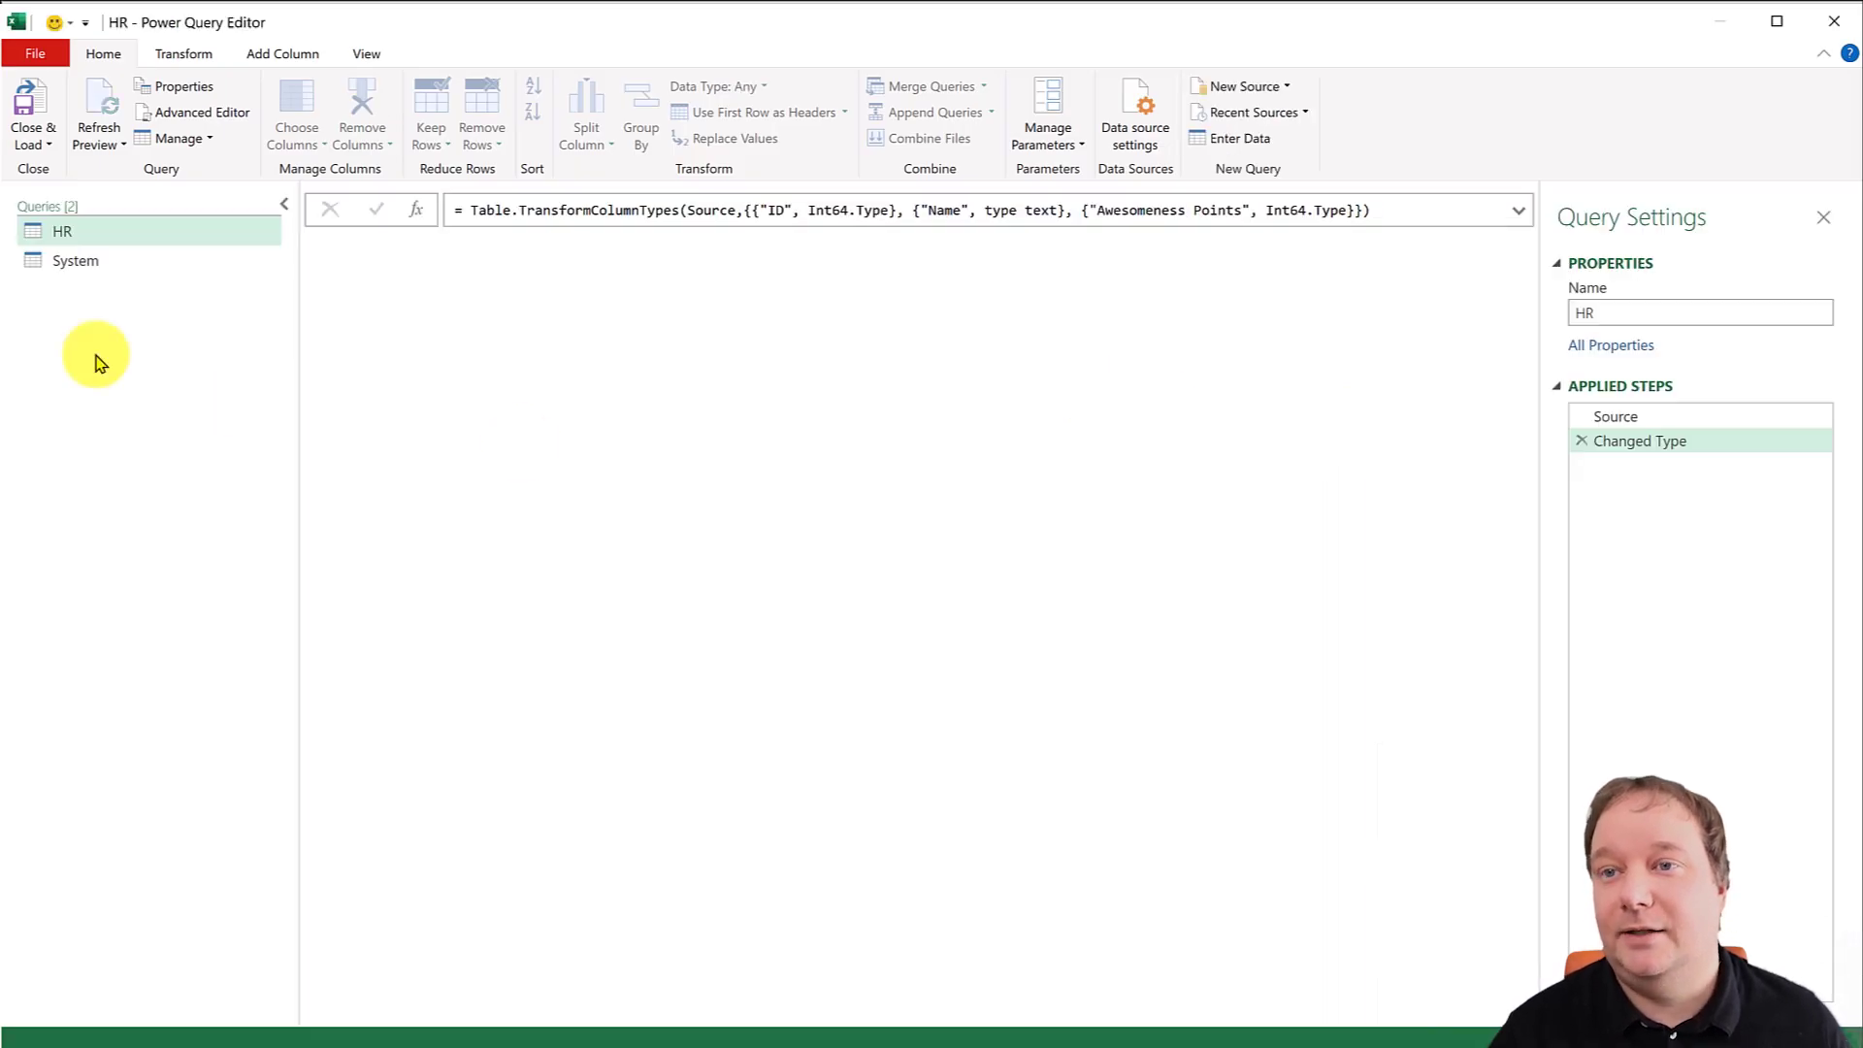
{"action": "left_click", "coordinate": [94, 260]}
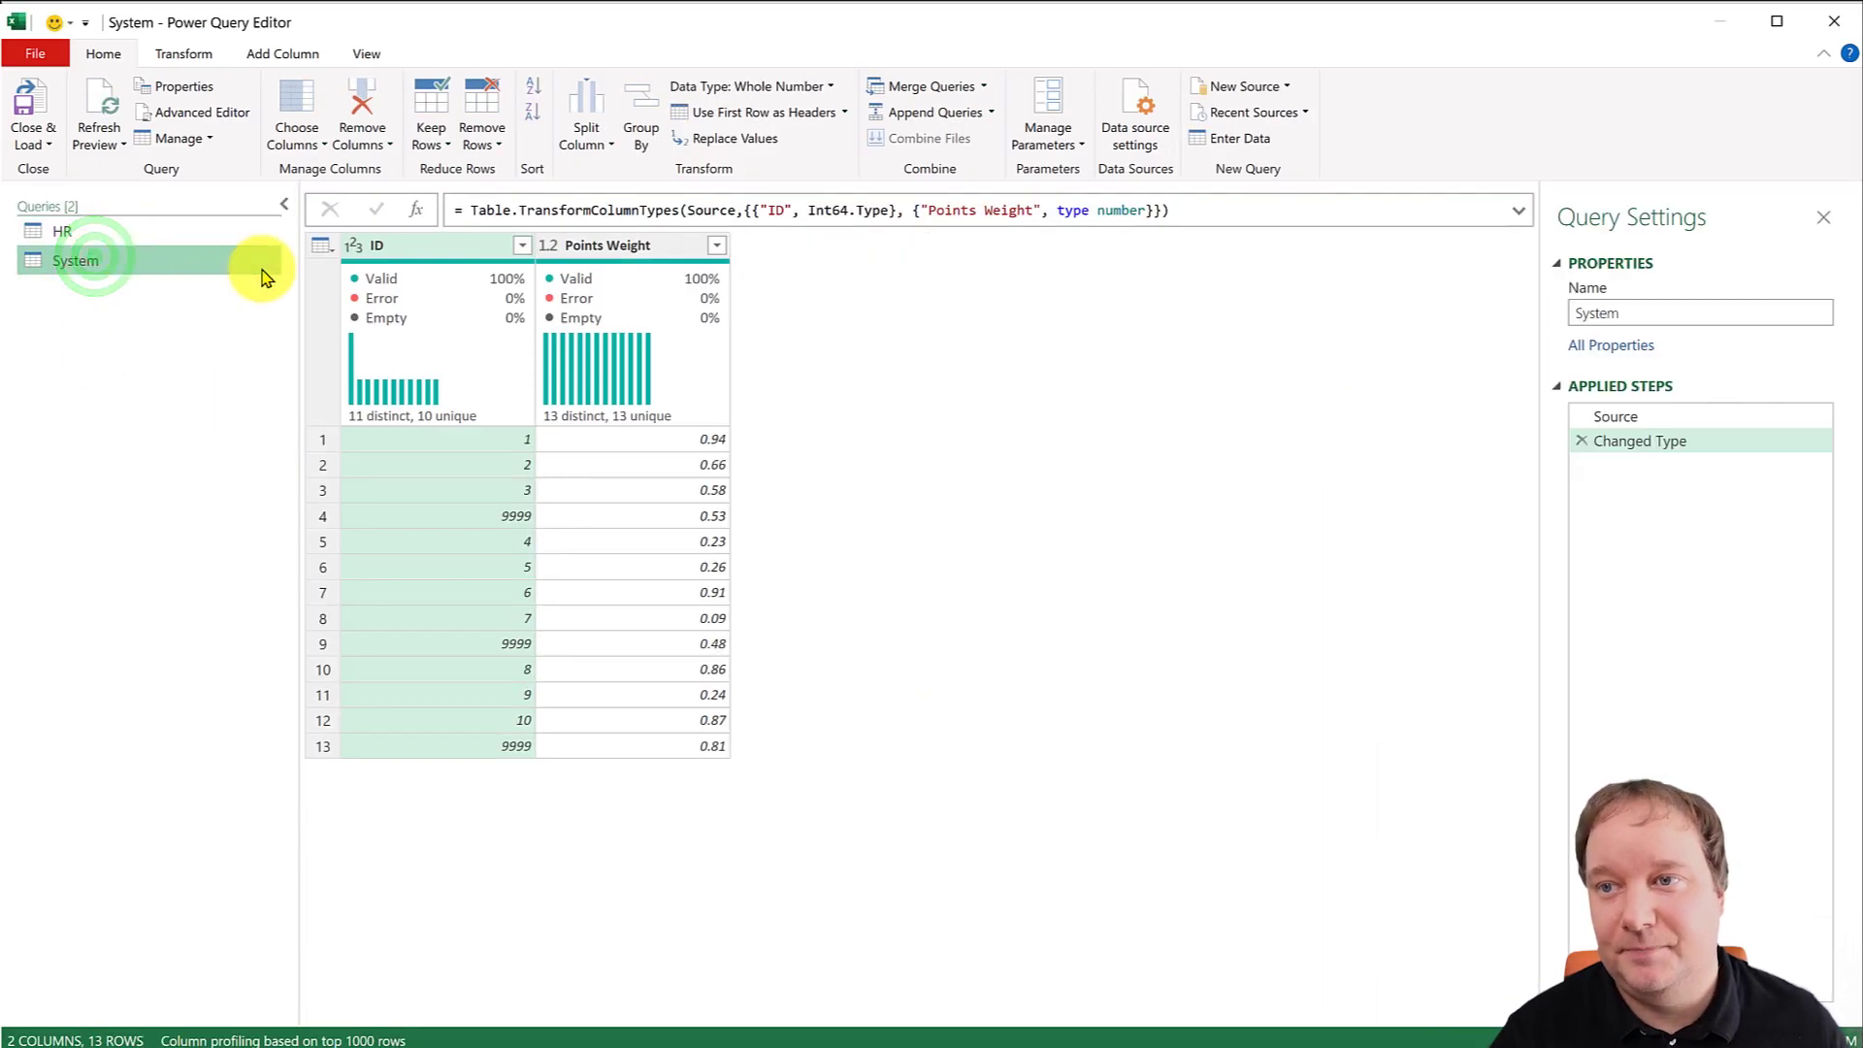
{"action": "left_click", "coordinate": [127, 229]}
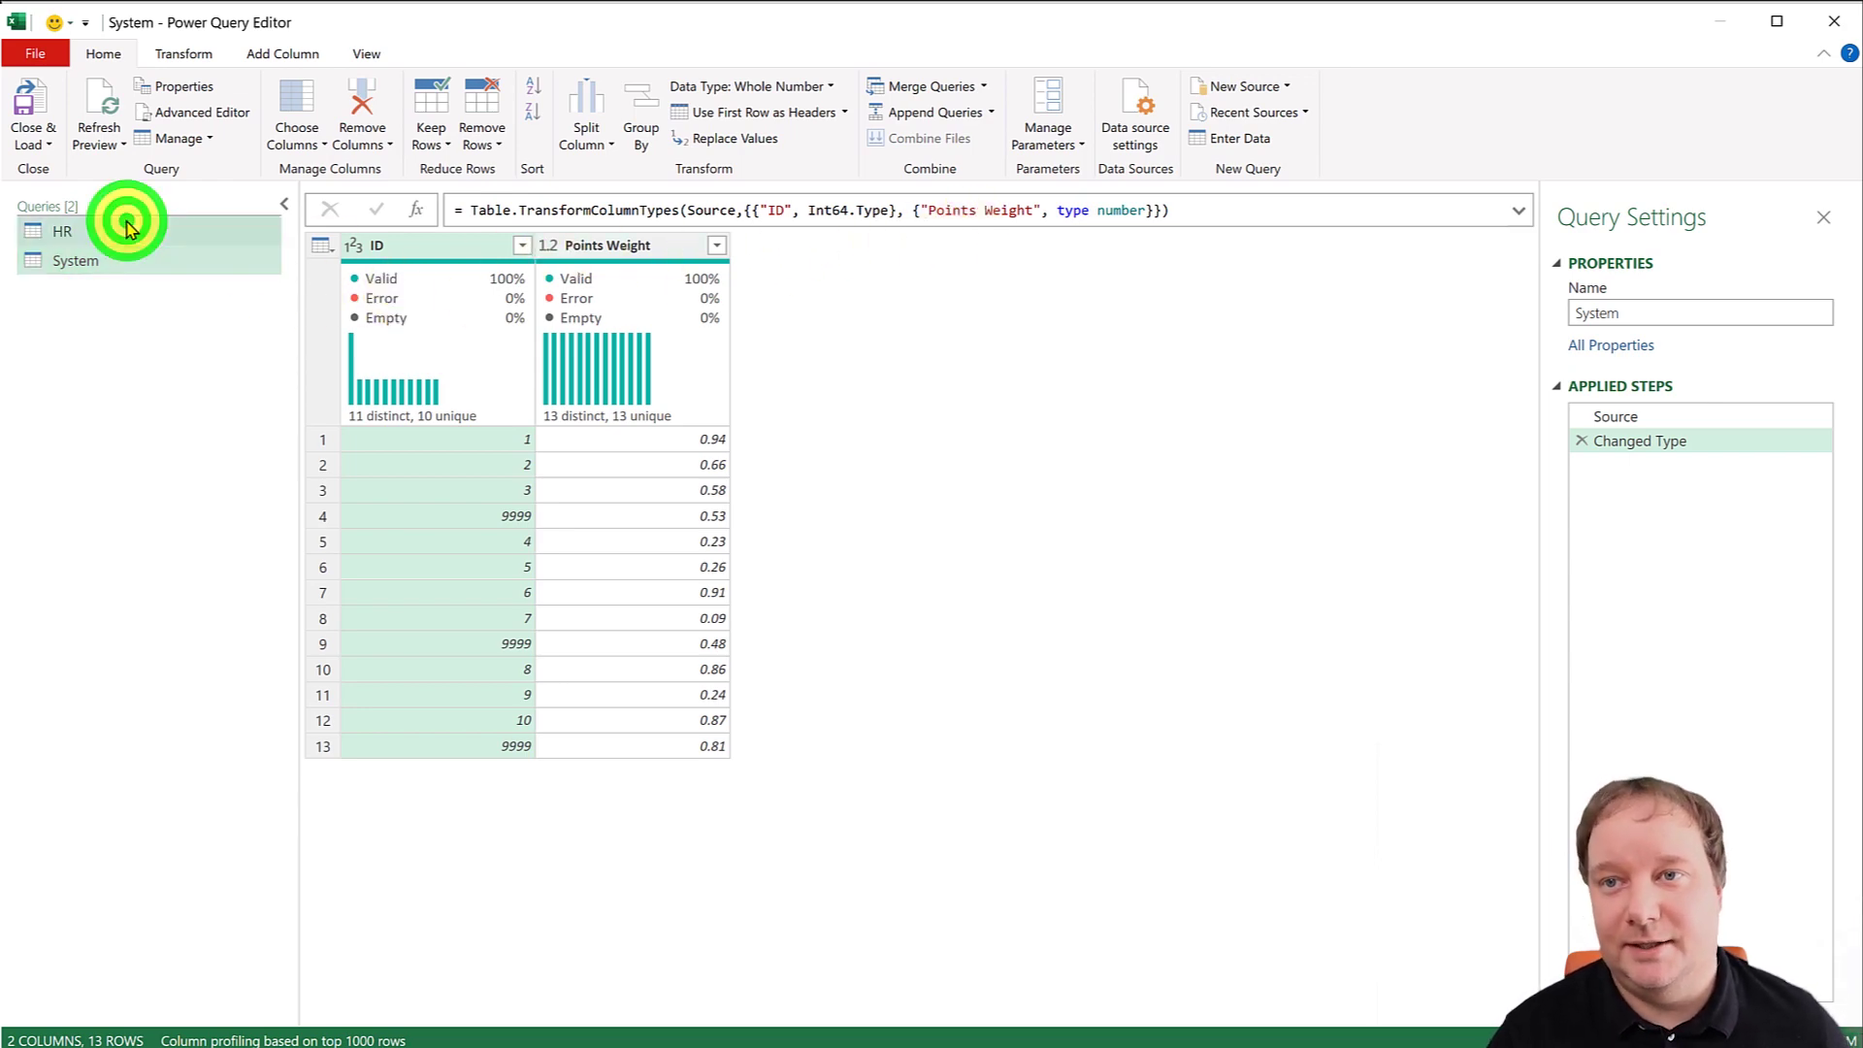
{"action": "left_click", "coordinate": [1833, 21]}
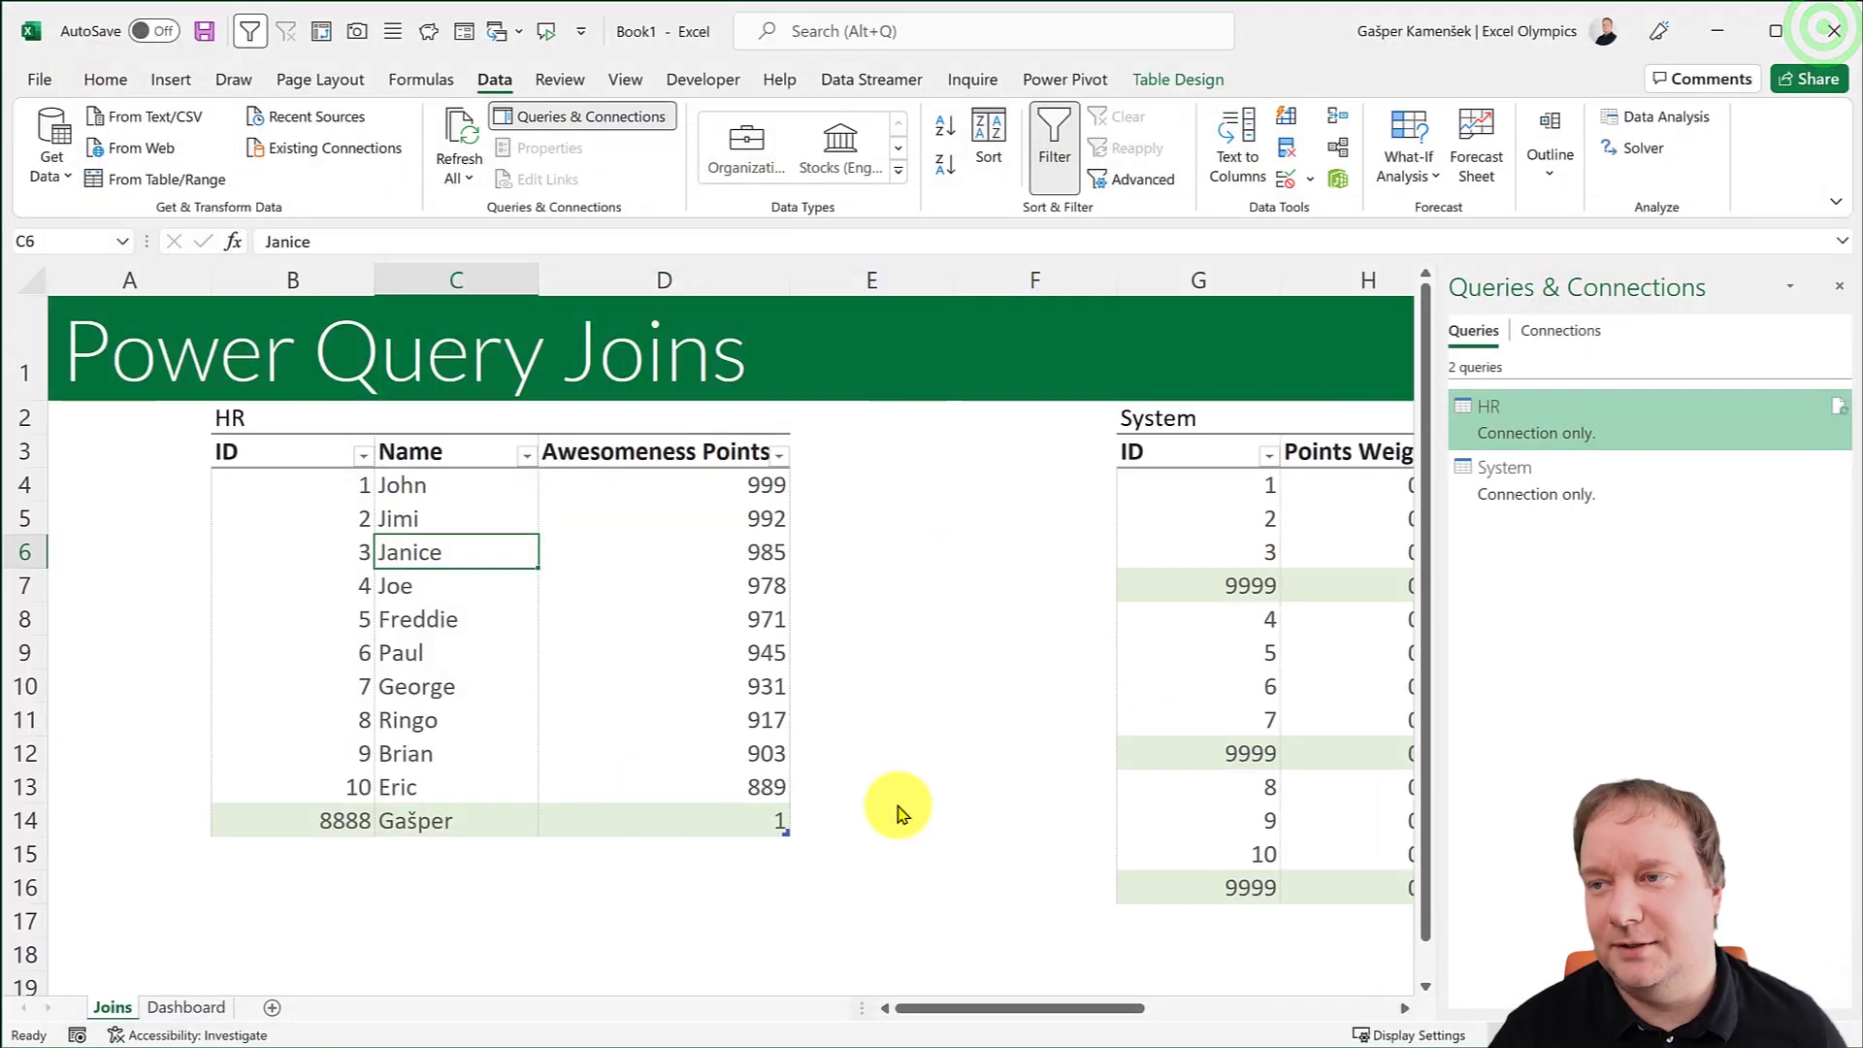
{"action": "left_click", "coordinate": [1839, 288]}
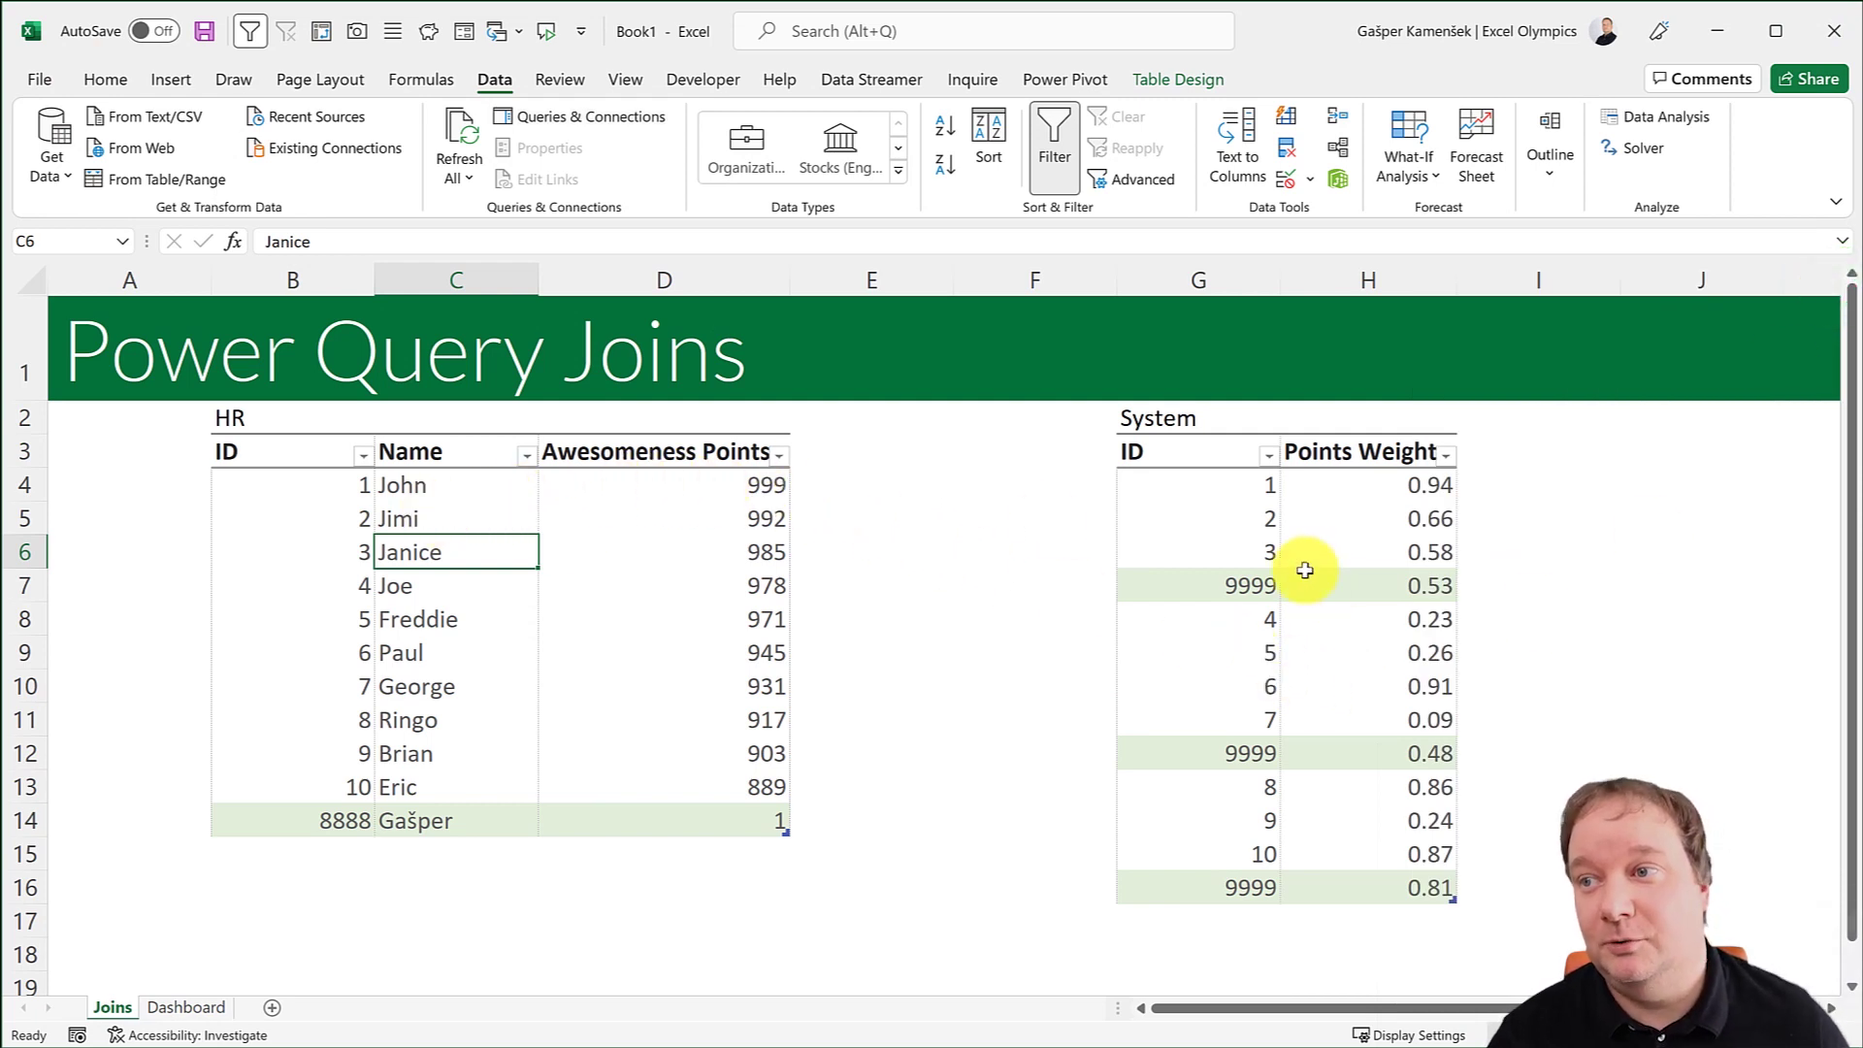
Inspect the IDs without a counterpart, 8888 in the HR table and 9999 in the System table.
{"action": "left_click", "coordinate": [417, 485]}
{"action": "left_click", "coordinate": [321, 827]}
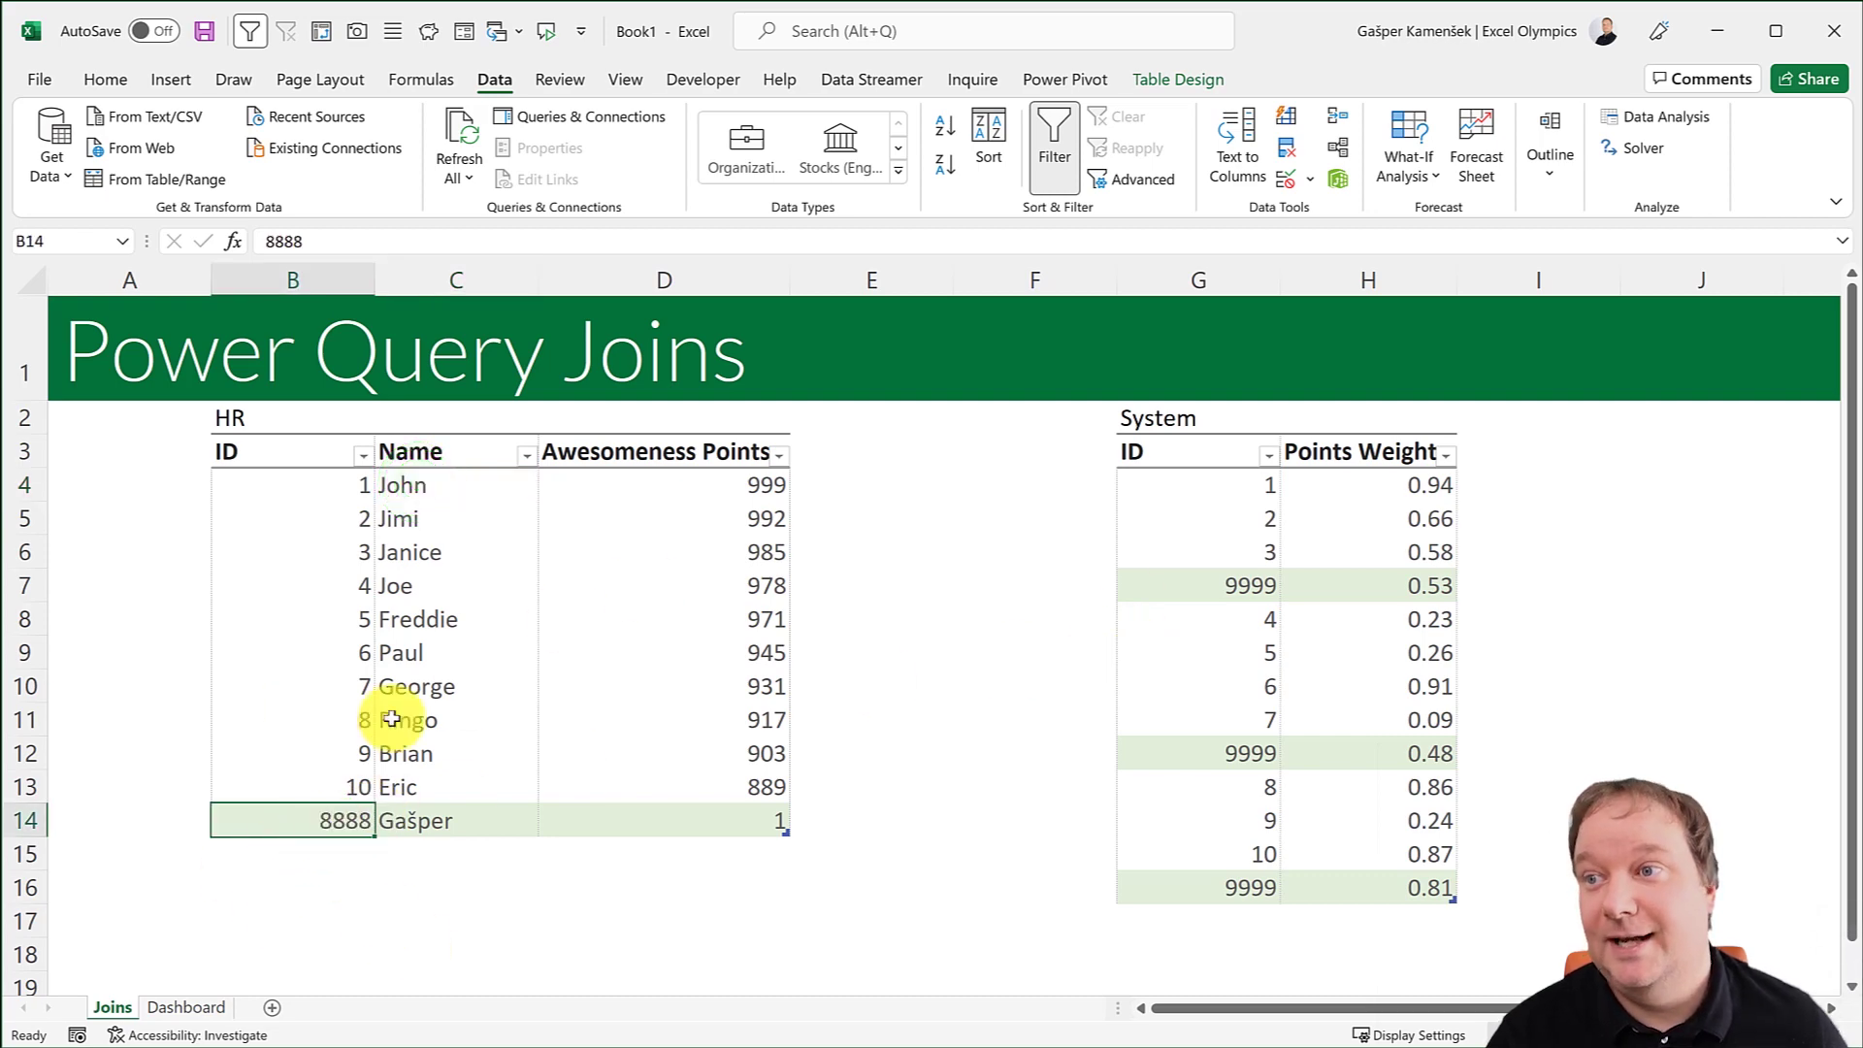
{"action": "left_click", "coordinate": [1360, 530]}
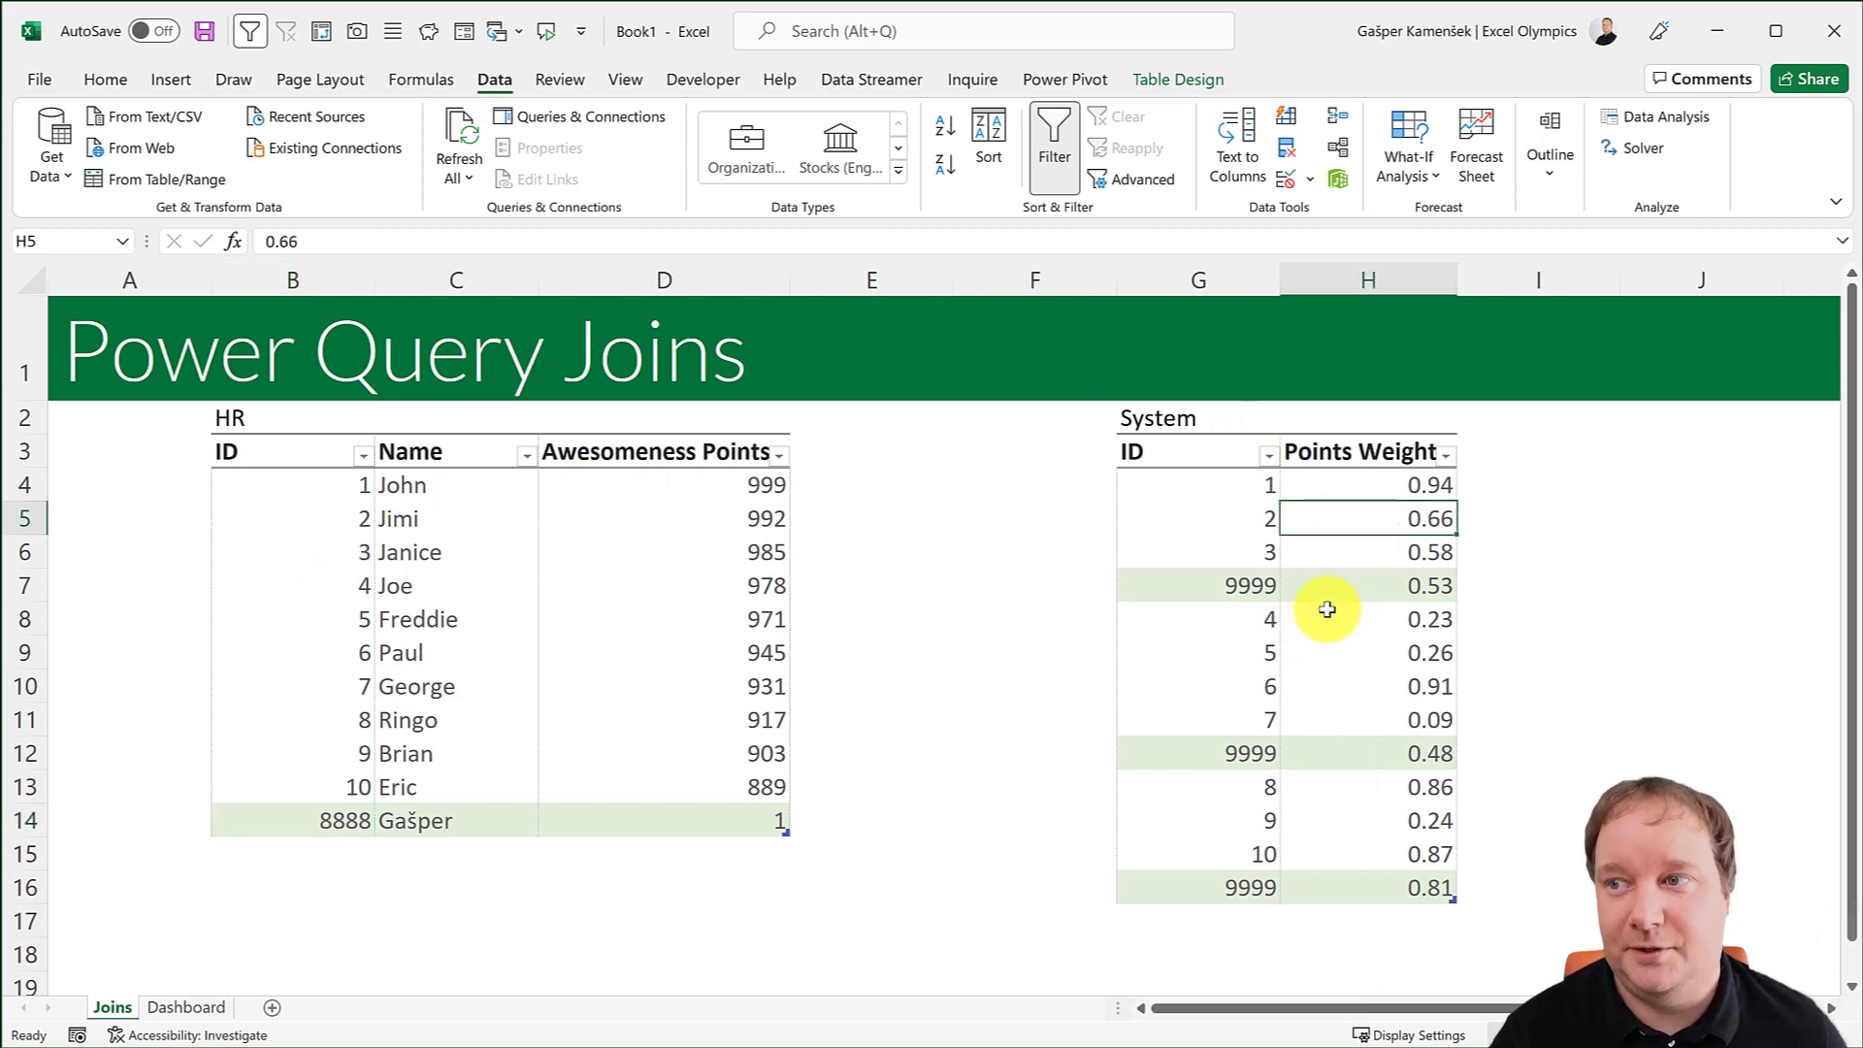
{"action": "left_click", "coordinate": [1251, 585]}
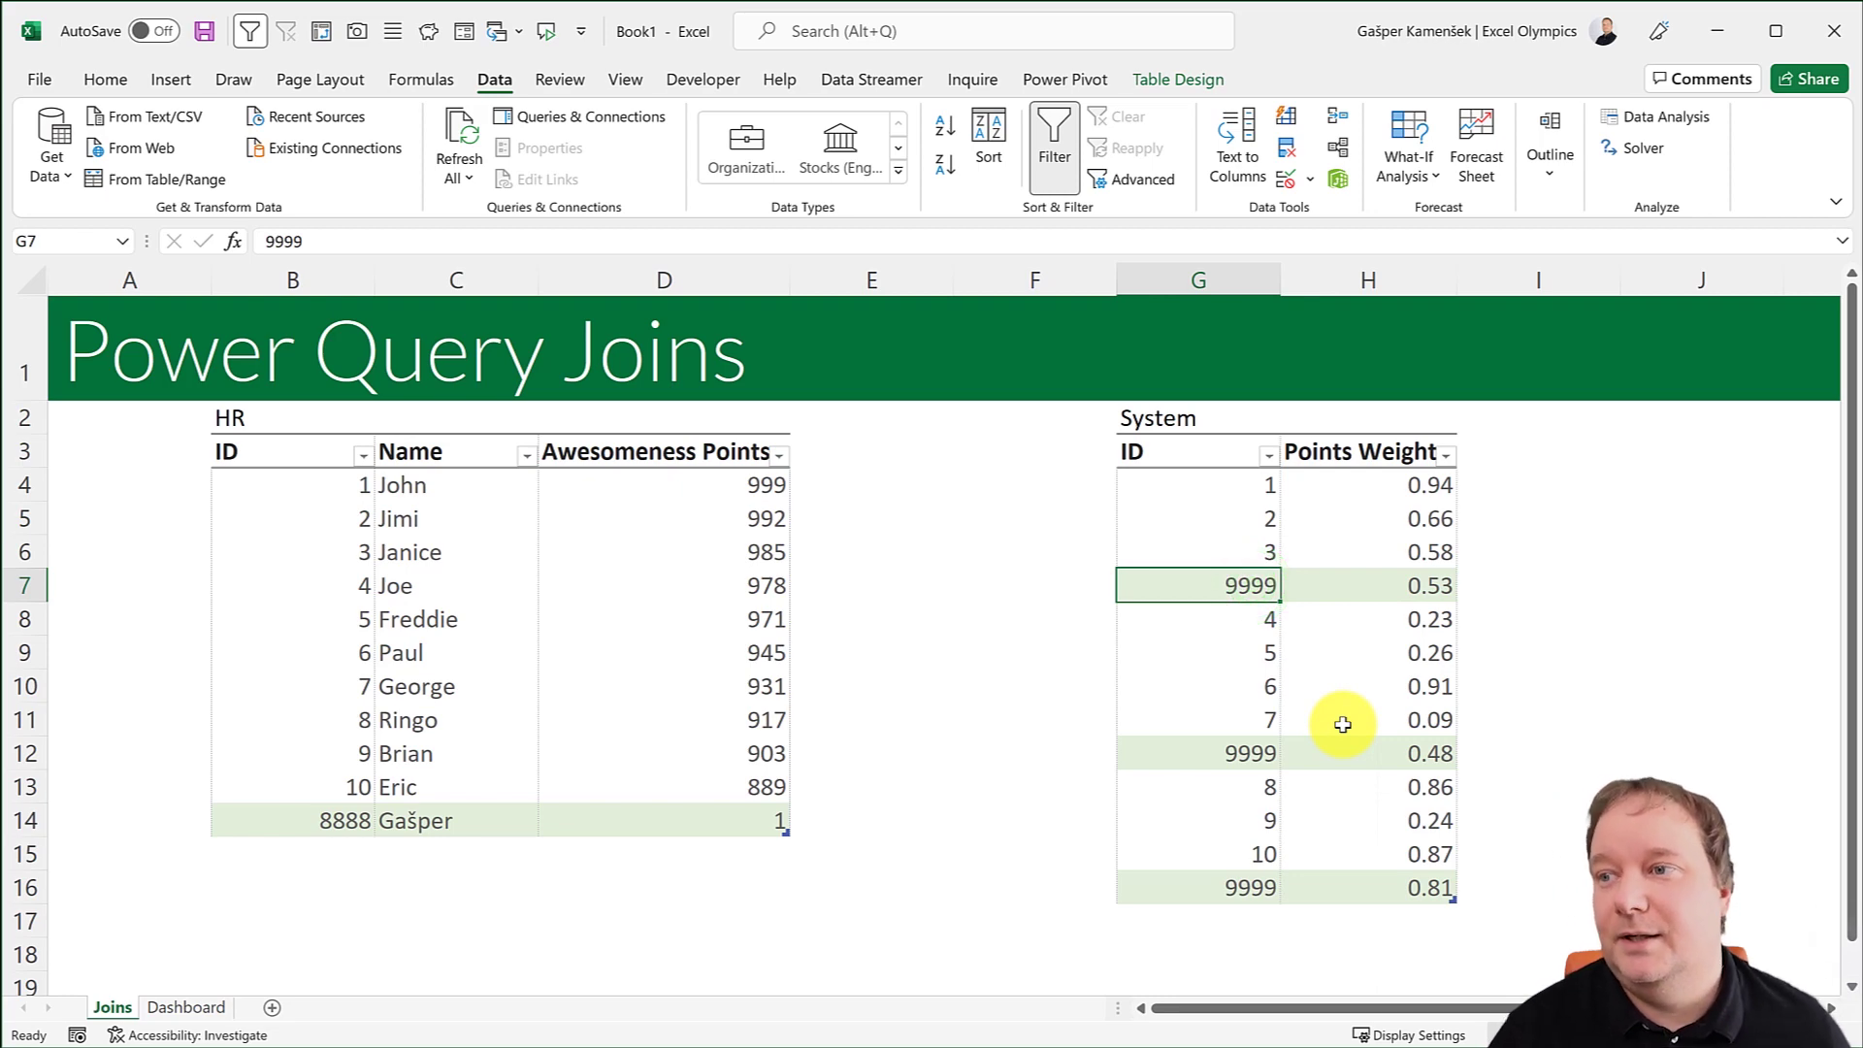
Set the ID in cell G12 of the System table to 9998.
{"action": "left_click", "coordinate": [1252, 753]}
{"action": "left_click", "coordinate": [331, 240]}
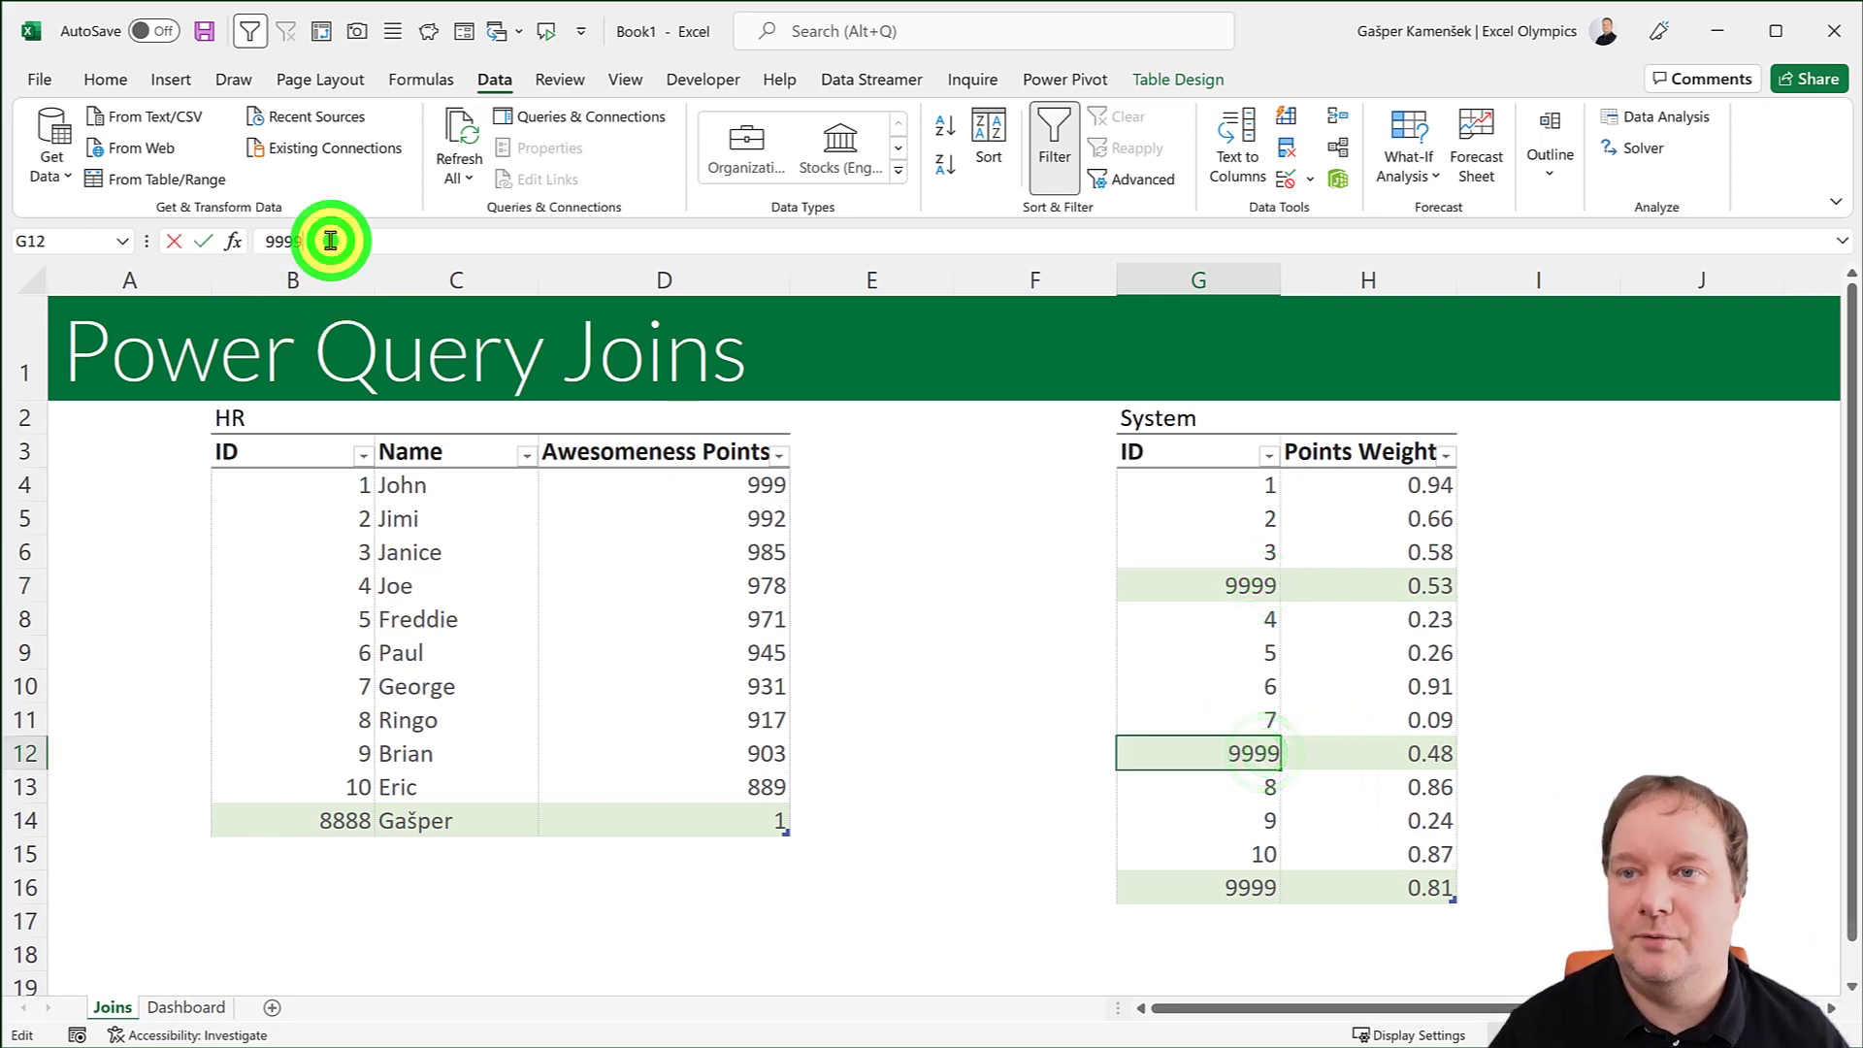
{"action": "key", "text": "BackSpace"}
{"action": "type", "text": "8"}
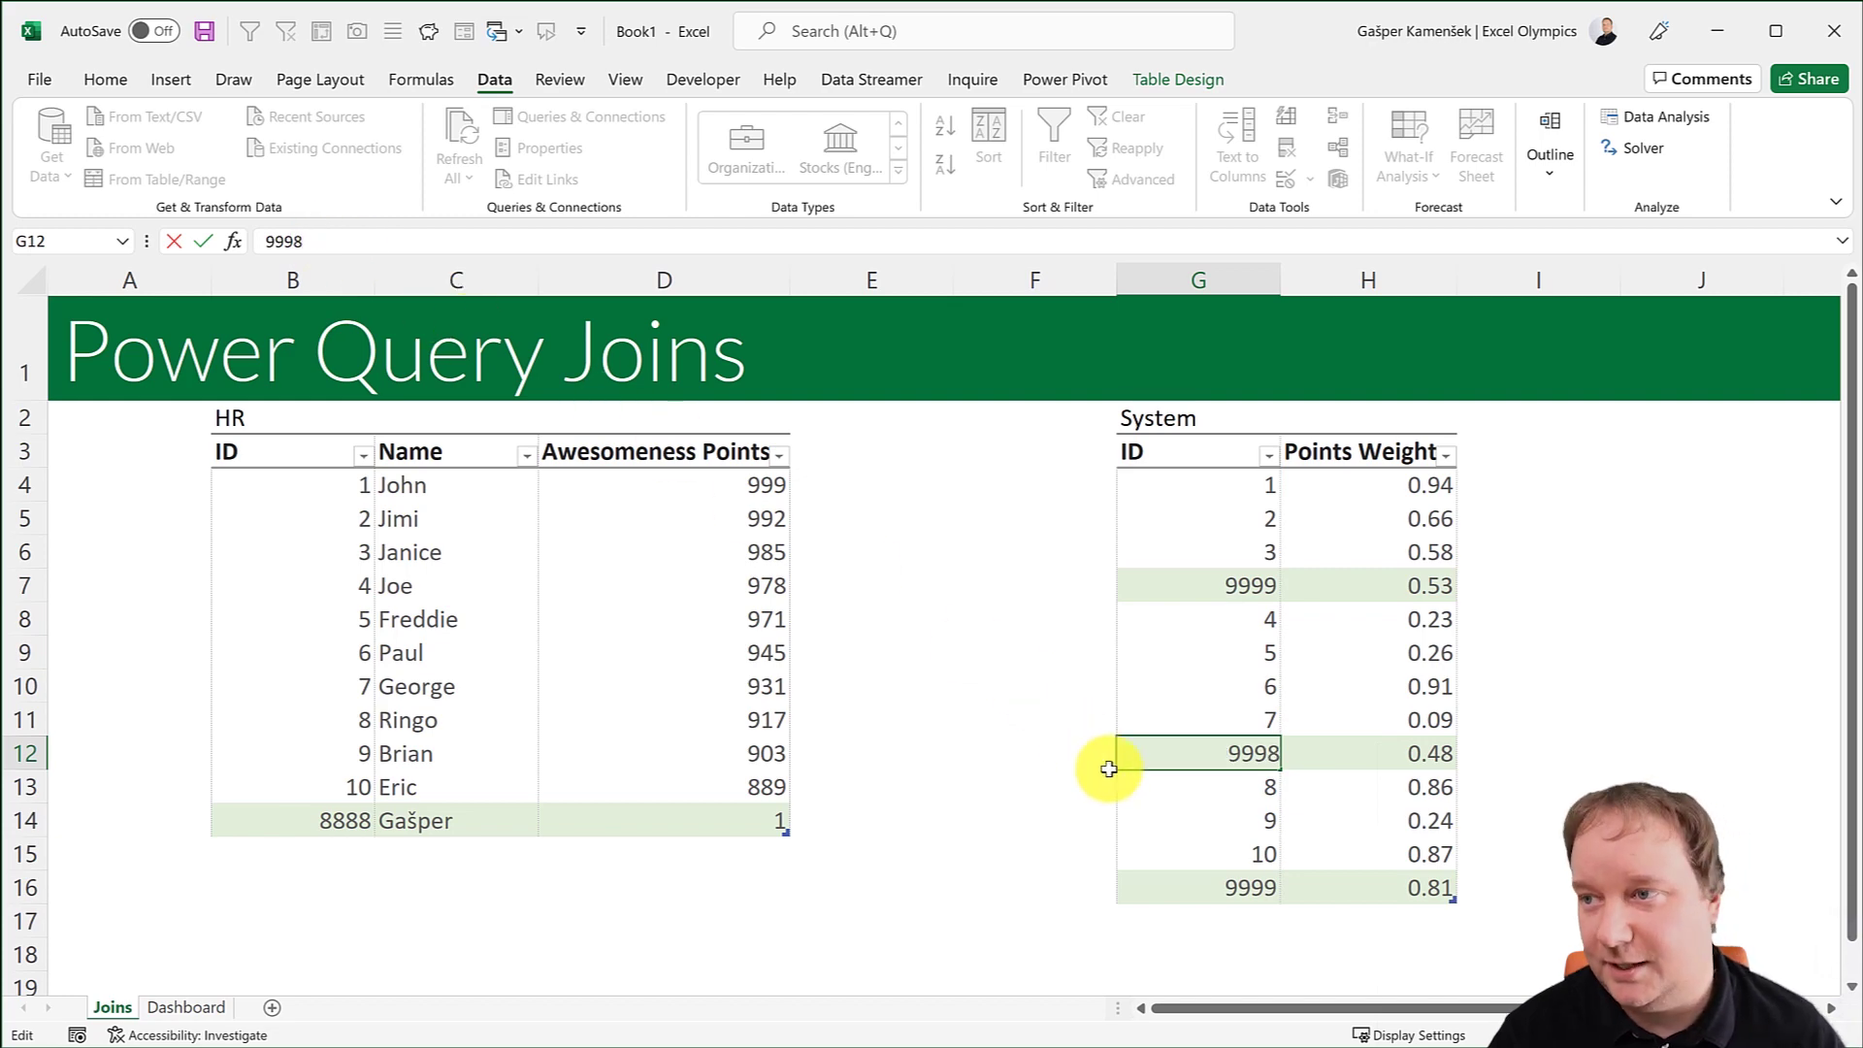
{"action": "key", "text": "Return"}
Set the ID in cell G16, the last row of the System table, to 9997.
{"action": "left_click", "coordinate": [1261, 891]}
{"action": "left_click", "coordinate": [338, 241]}
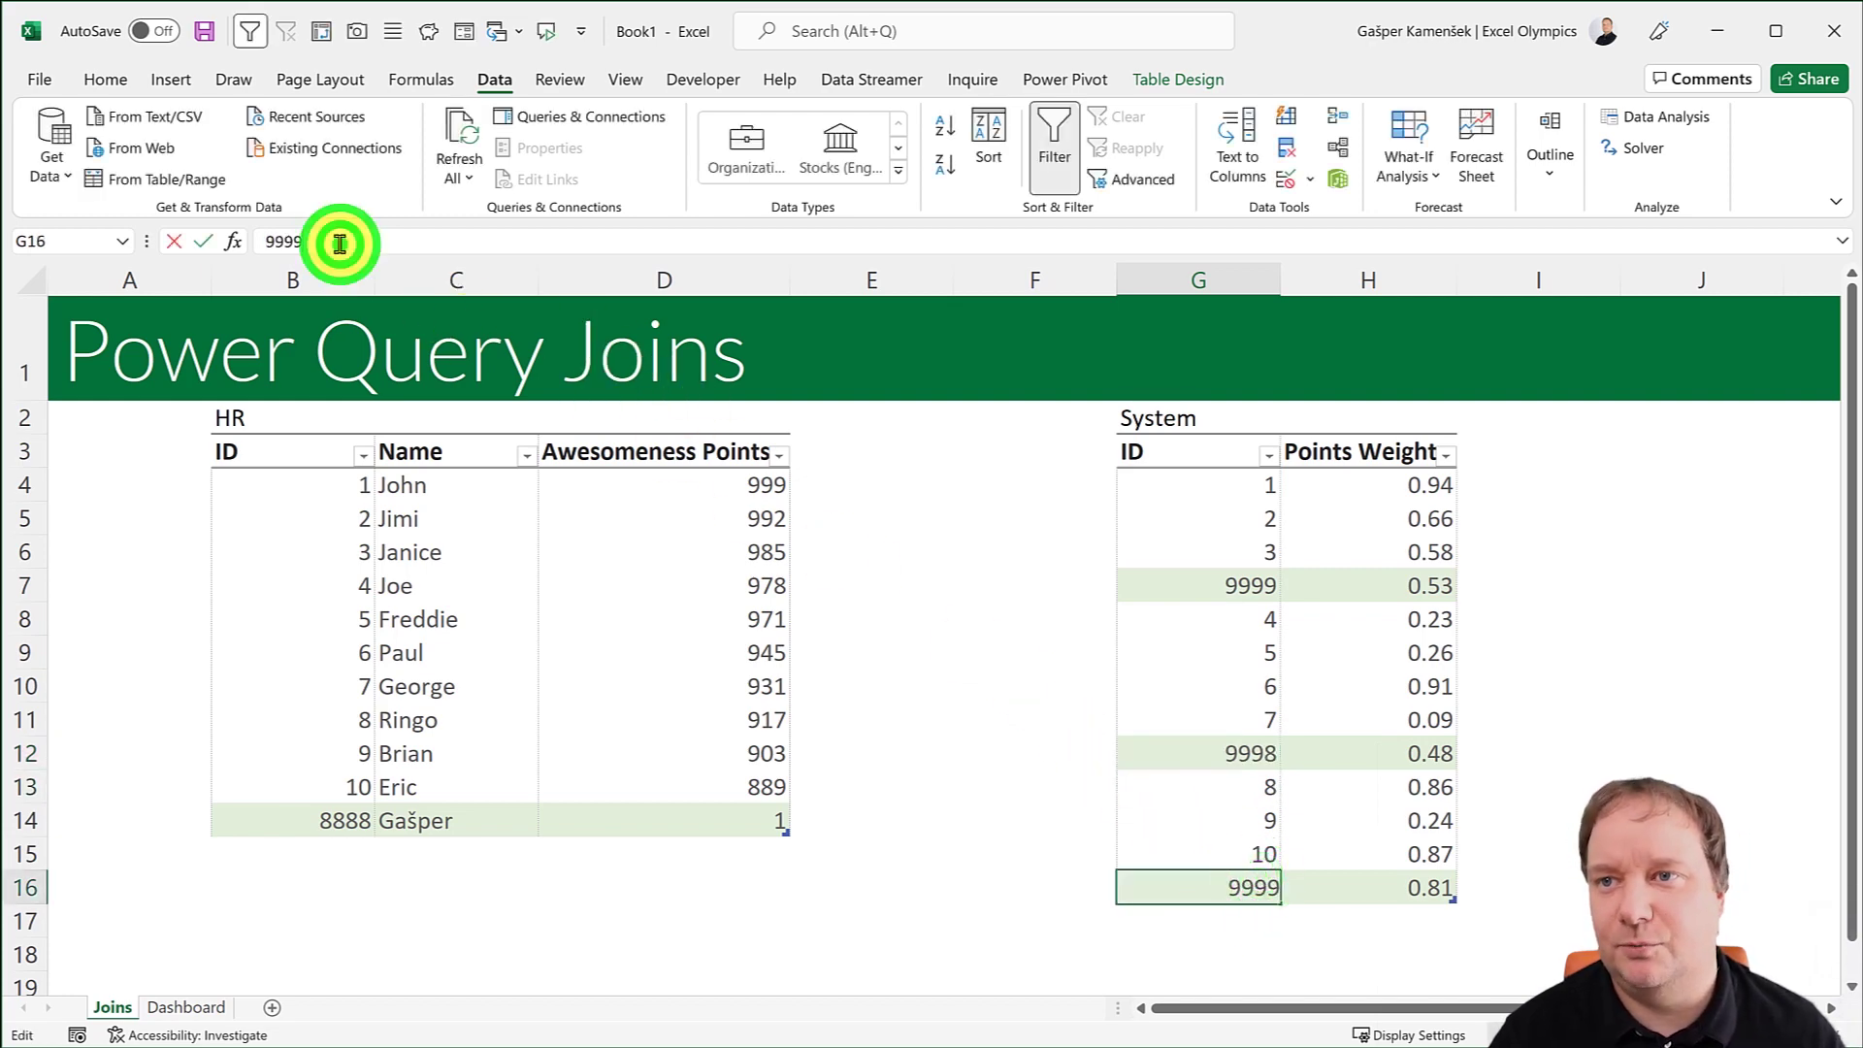
{"action": "key", "text": "BackSpace"}
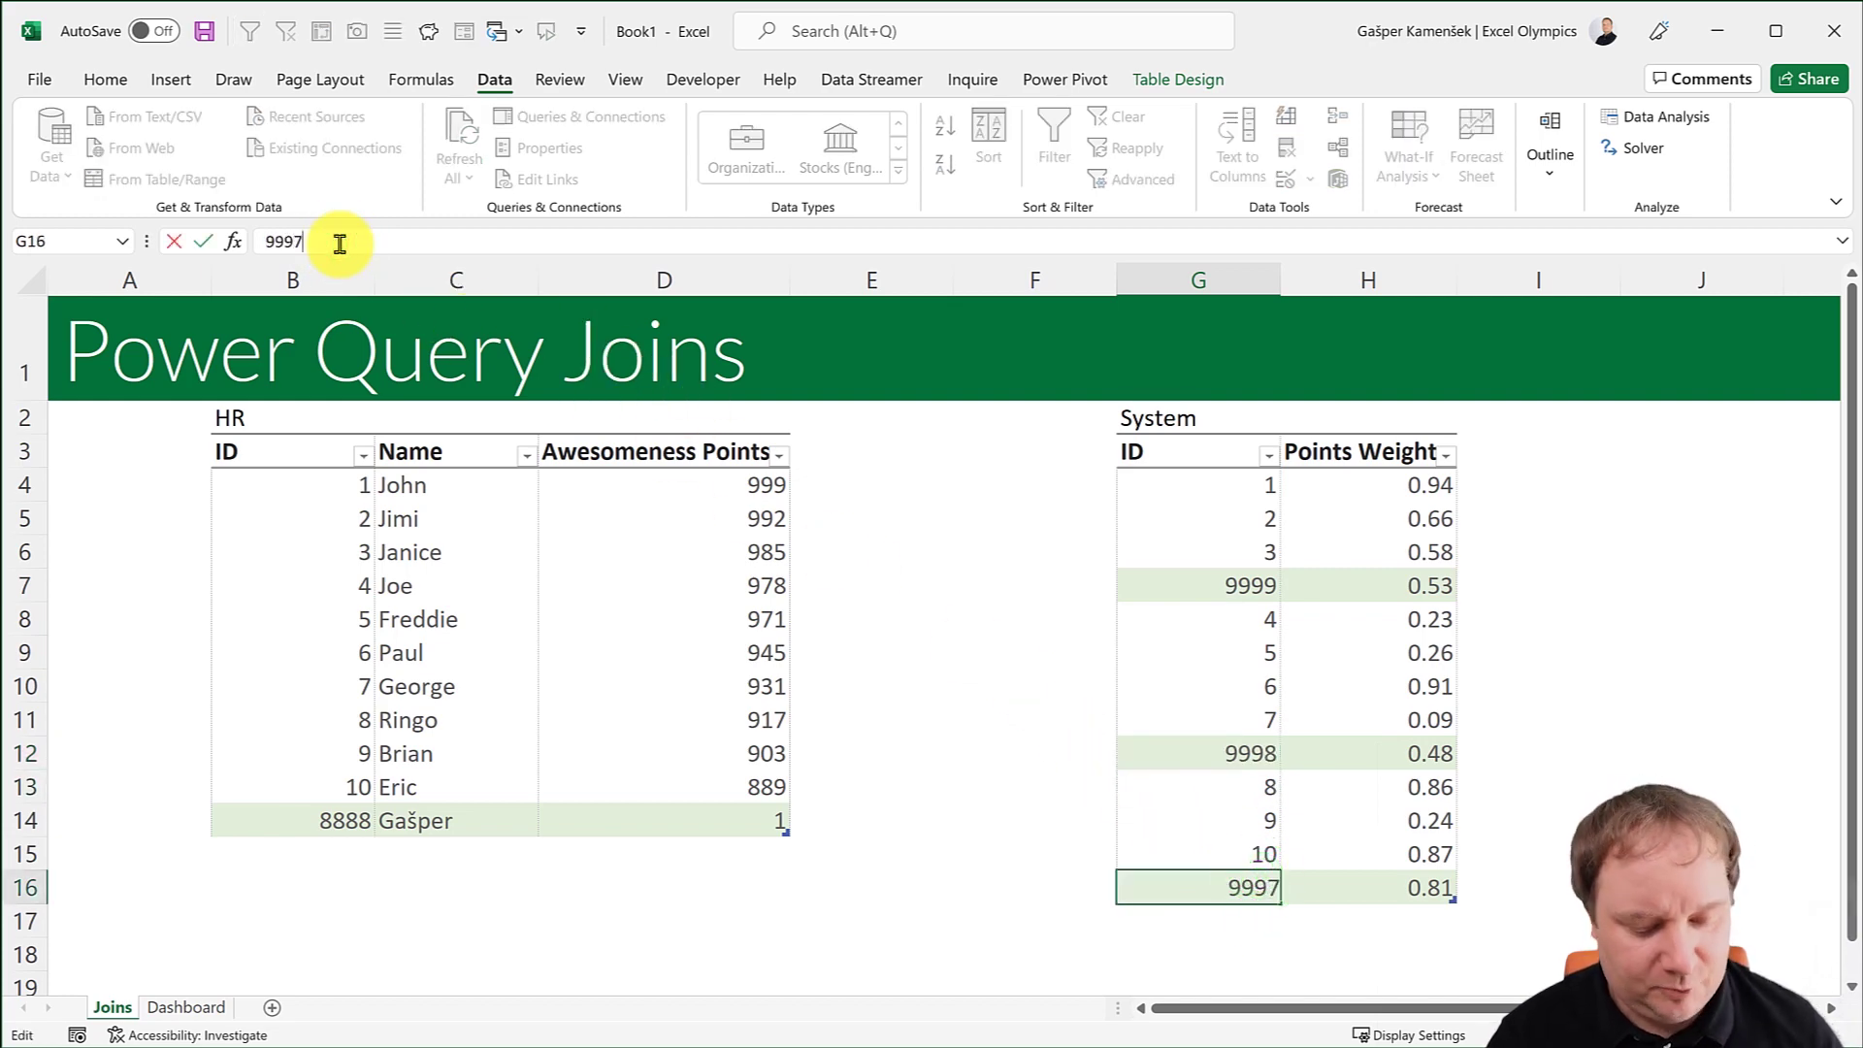
{"action": "type", "text": "7"}
{"action": "key", "text": "Return"}
Show the workbook's queries and open the HR query in the Power Query Editor.
{"action": "left_click", "coordinate": [613, 531]}
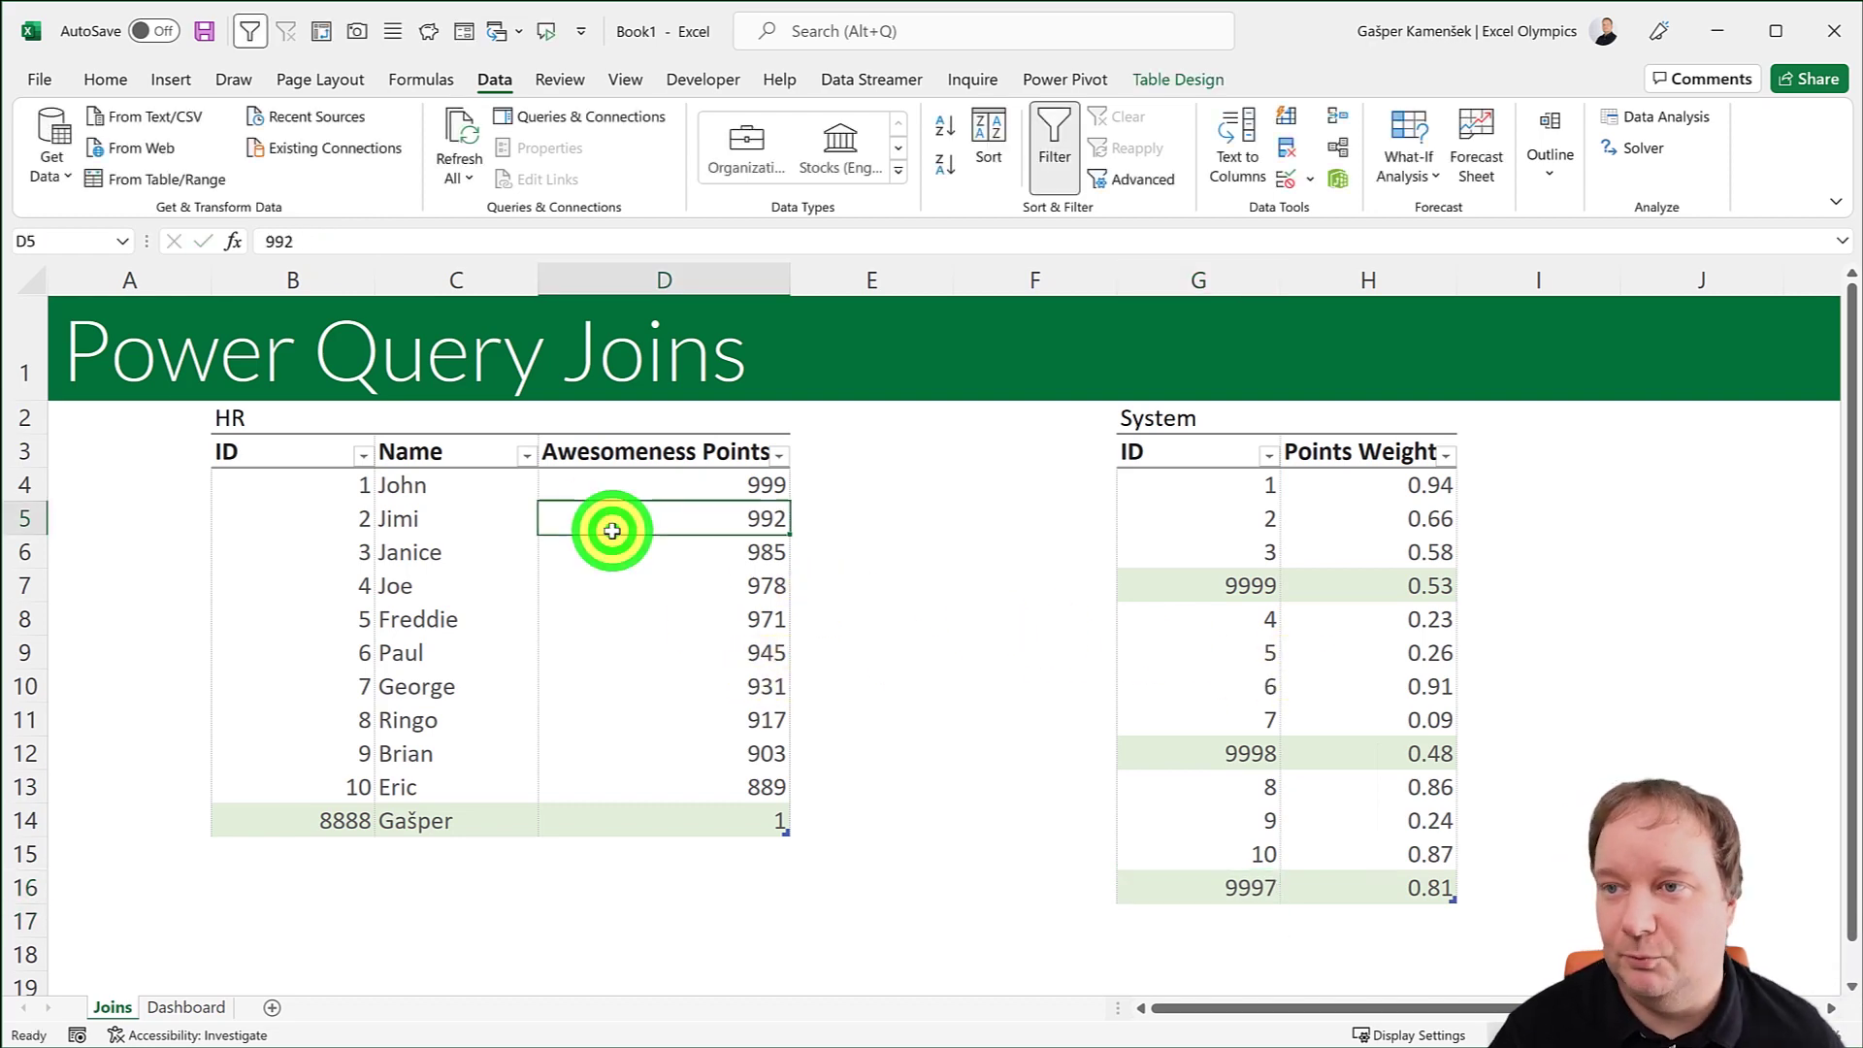
{"action": "left_click", "coordinate": [568, 85]}
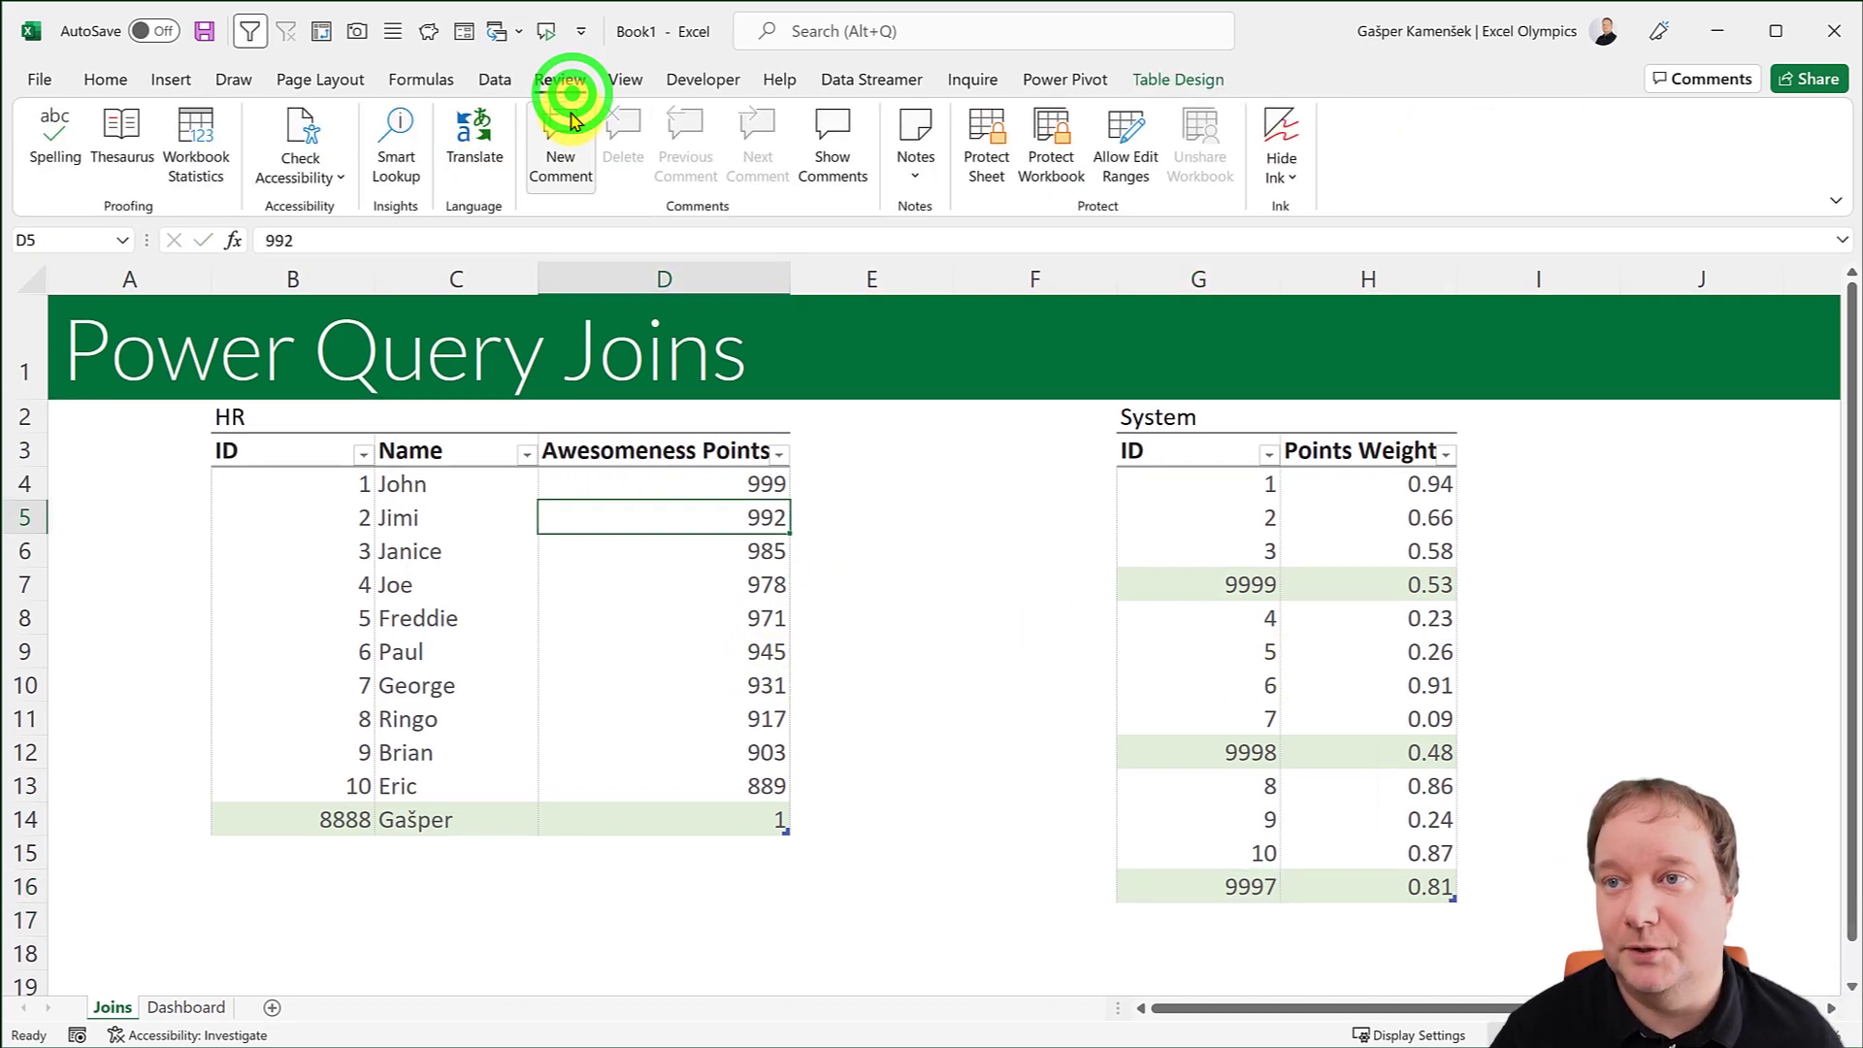
{"action": "left_click", "coordinate": [495, 80]}
{"action": "left_click", "coordinate": [529, 116]}
{"action": "left_click", "coordinate": [1522, 435]}
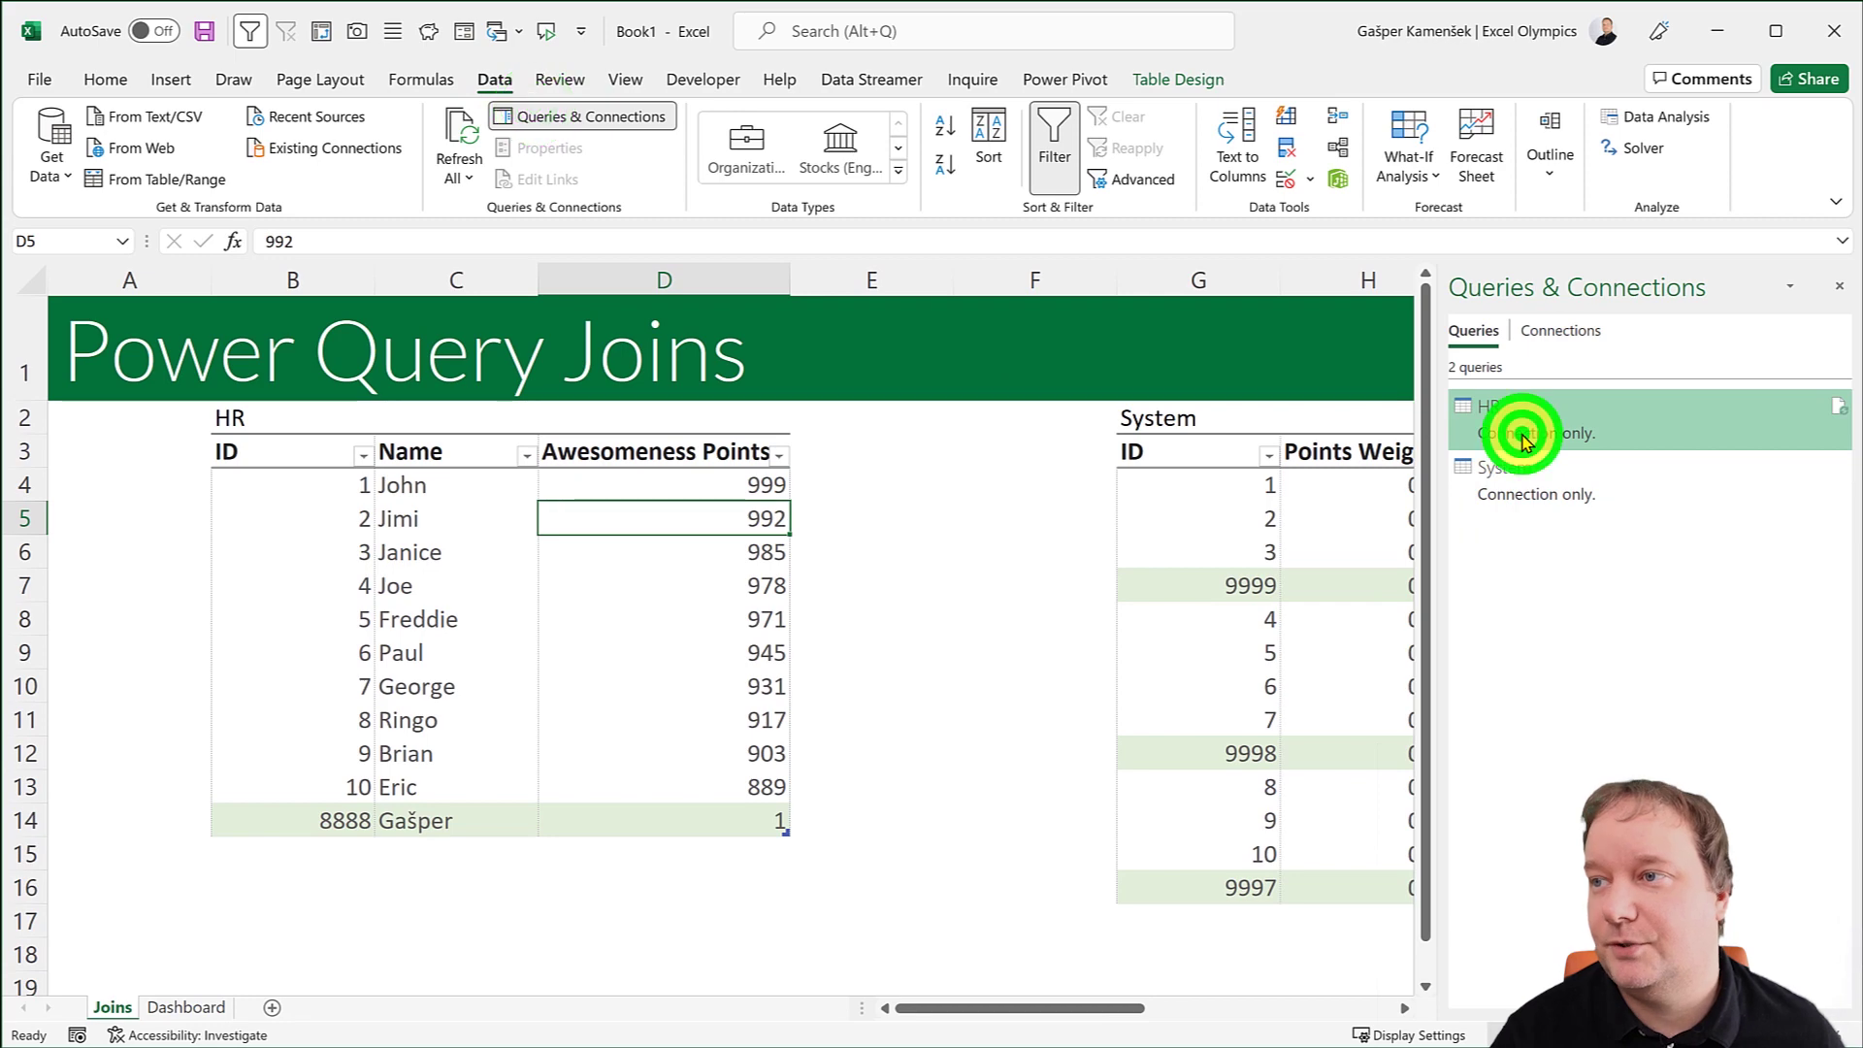
{"action": "double_click", "coordinate": [1522, 435]}
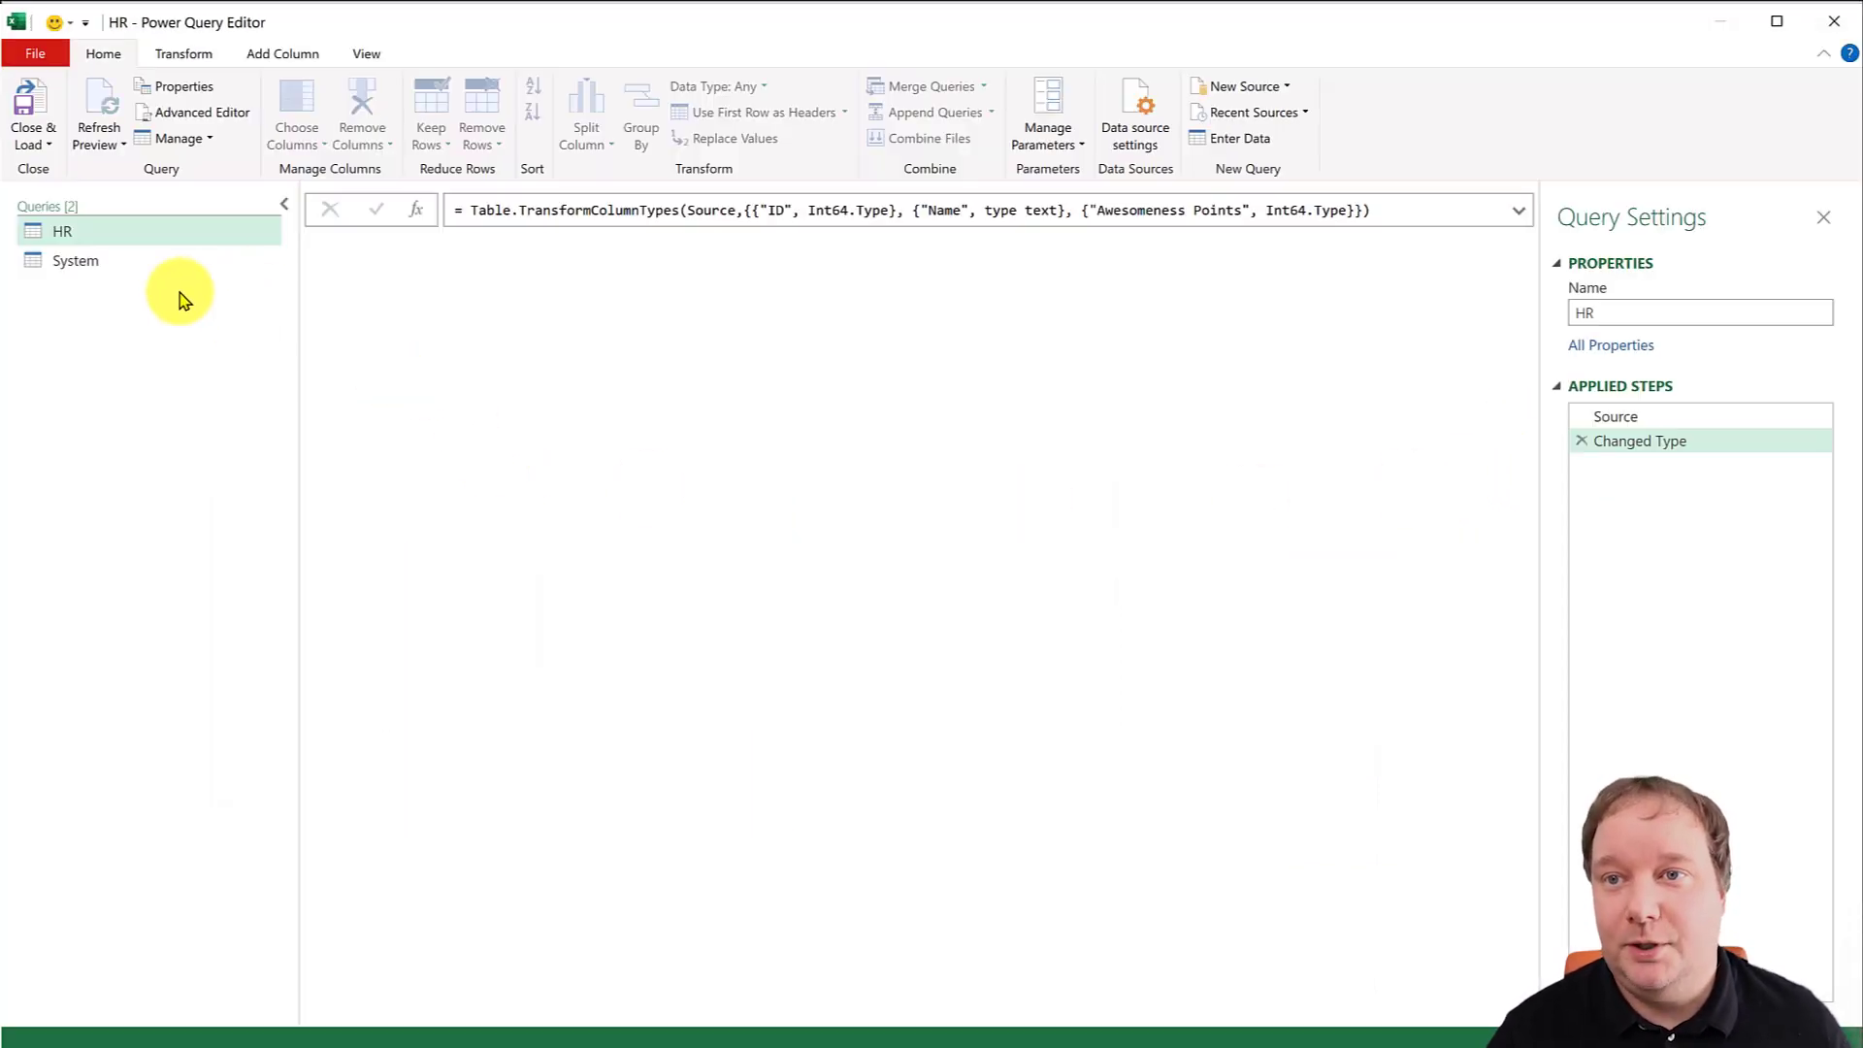
{"action": "left_click", "coordinate": [160, 357]}
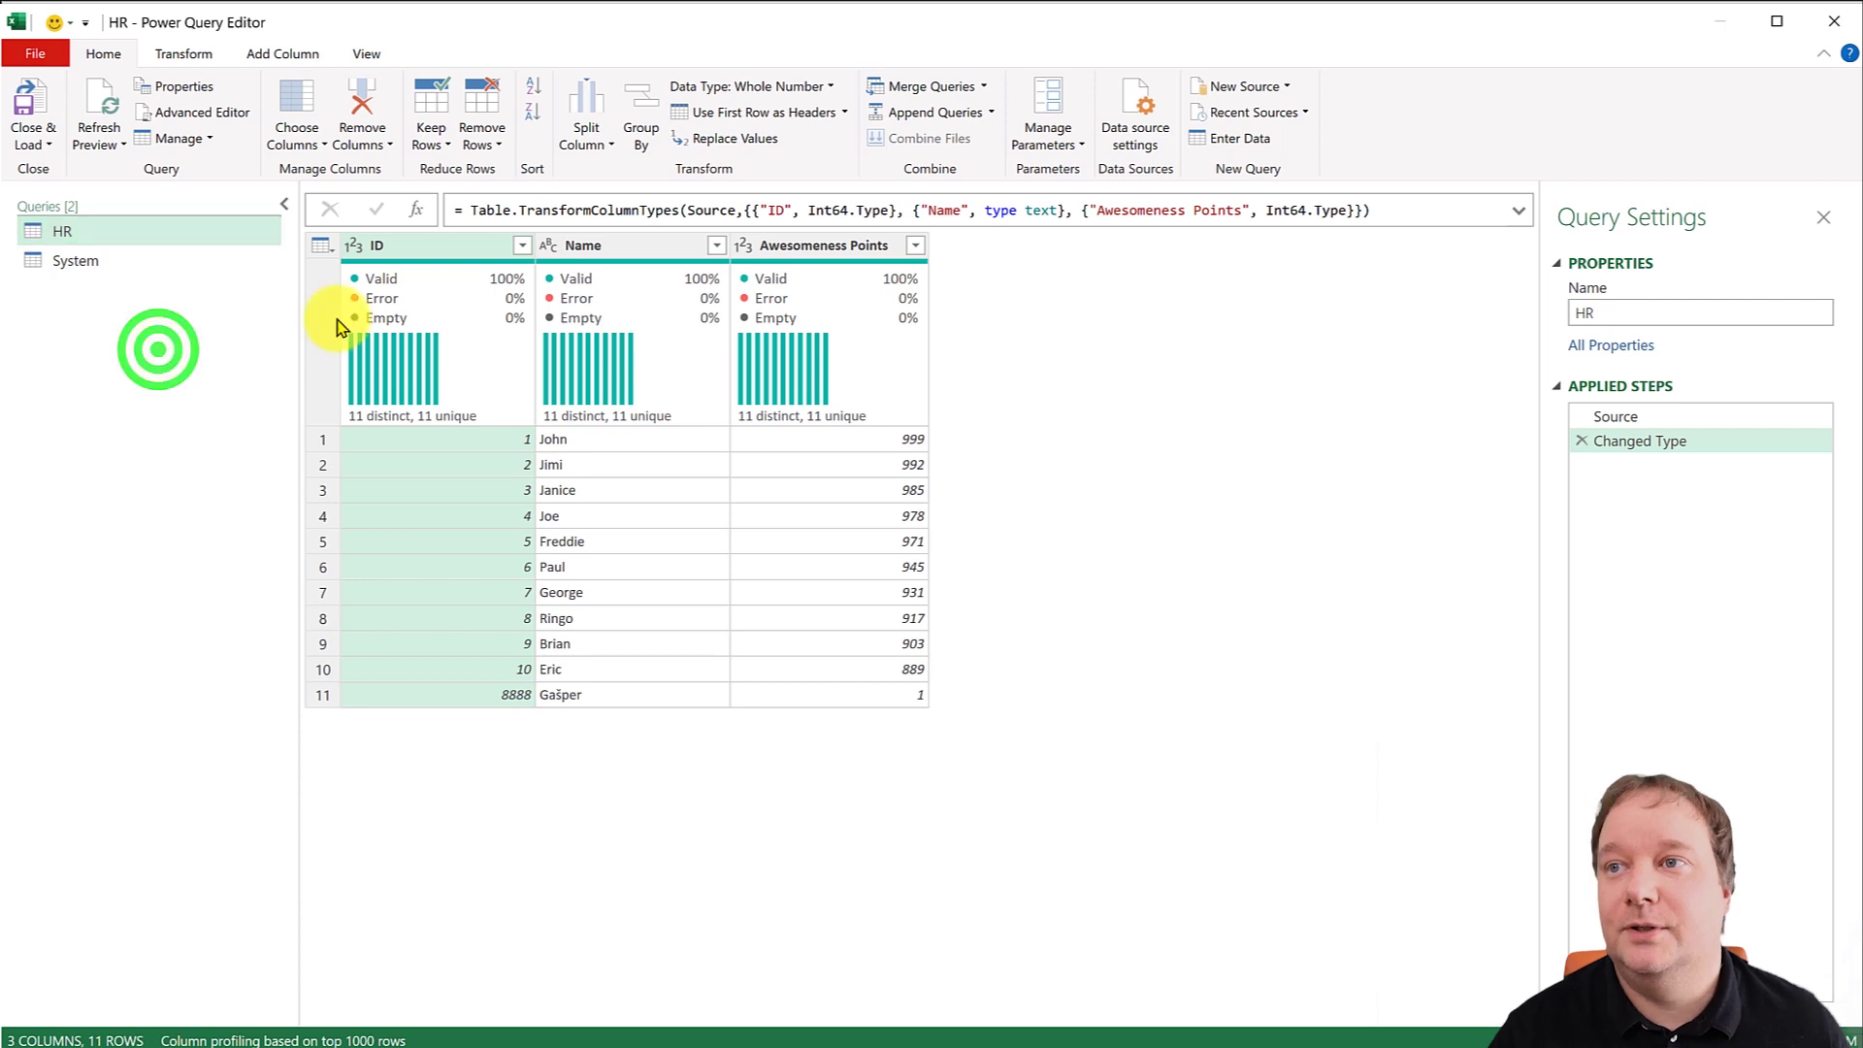
Merge HR with System as a new query, matching on their ID columns with a Left Outer join.
{"action": "left_click", "coordinate": [984, 85]}
{"action": "left_click", "coordinate": [922, 139]}
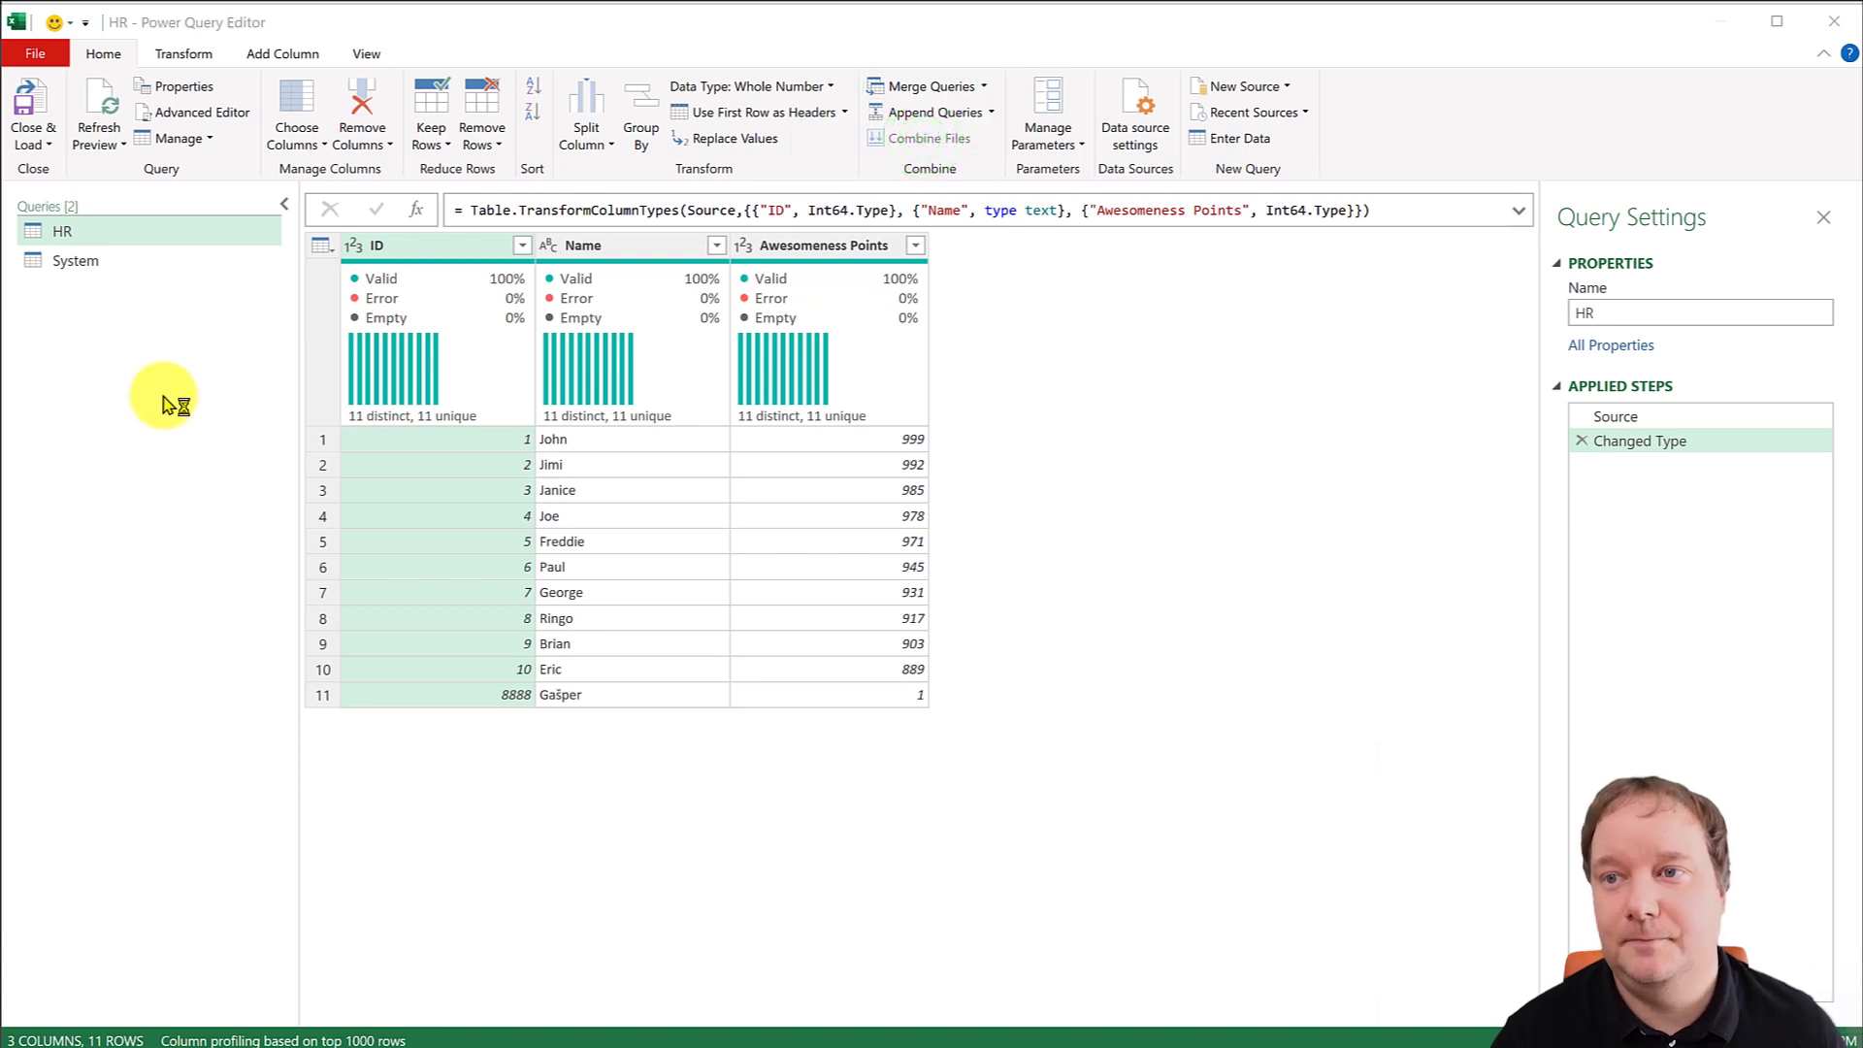
{"action": "left_click", "coordinate": [1017, 289]}
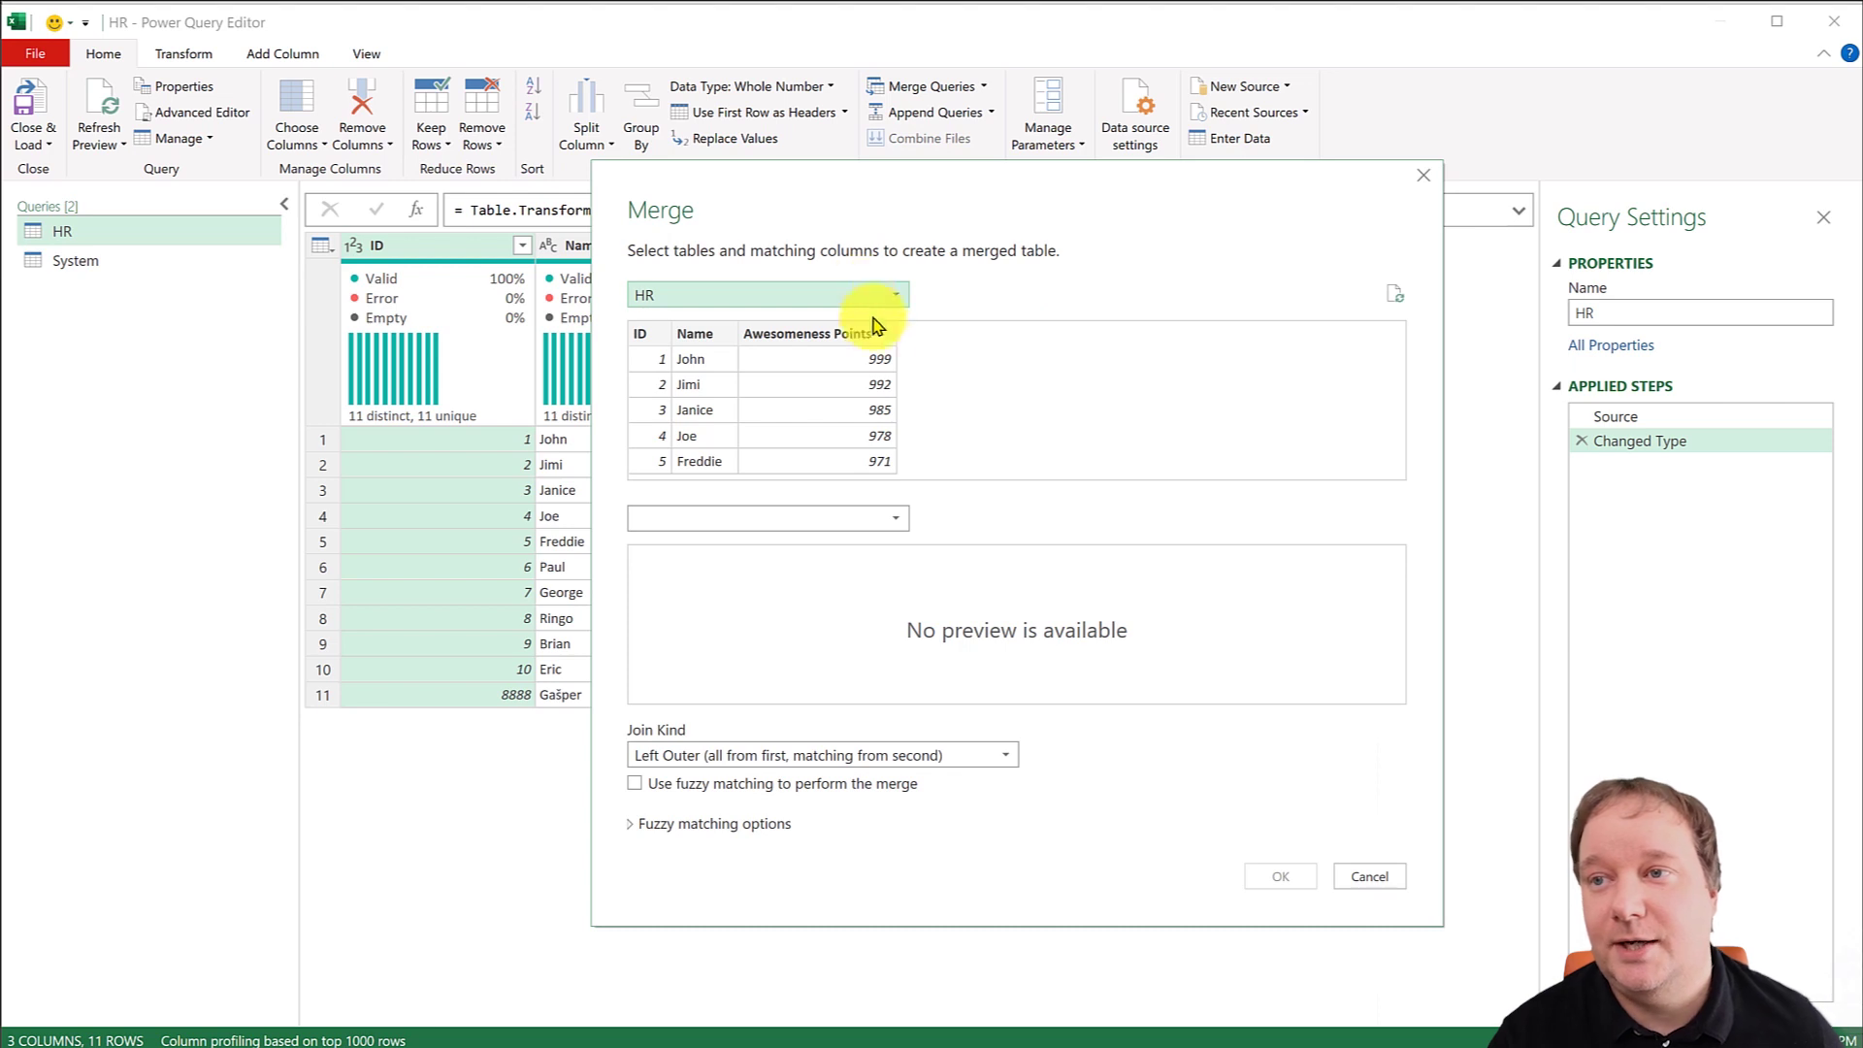
{"action": "left_click", "coordinate": [870, 513]}
{"action": "left_click", "coordinate": [738, 565]}
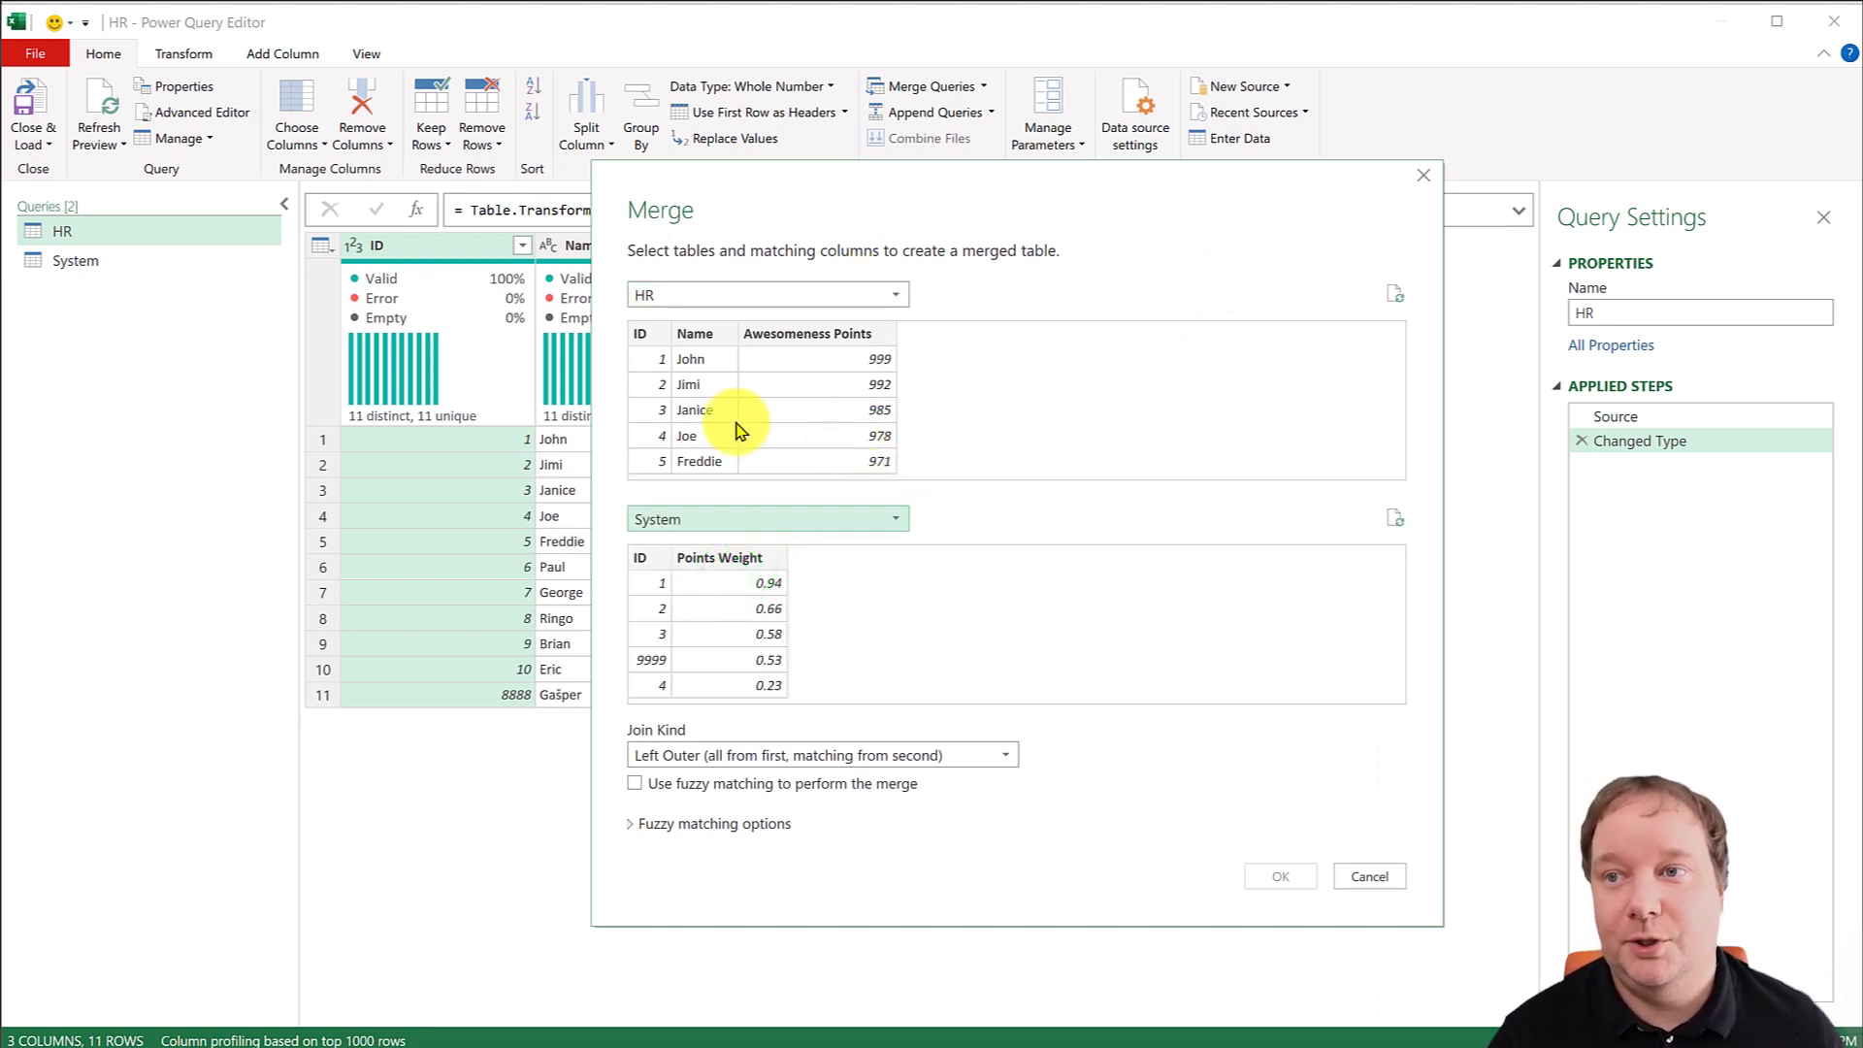
{"action": "left_click", "coordinate": [639, 333]}
{"action": "left_click", "coordinate": [640, 557]}
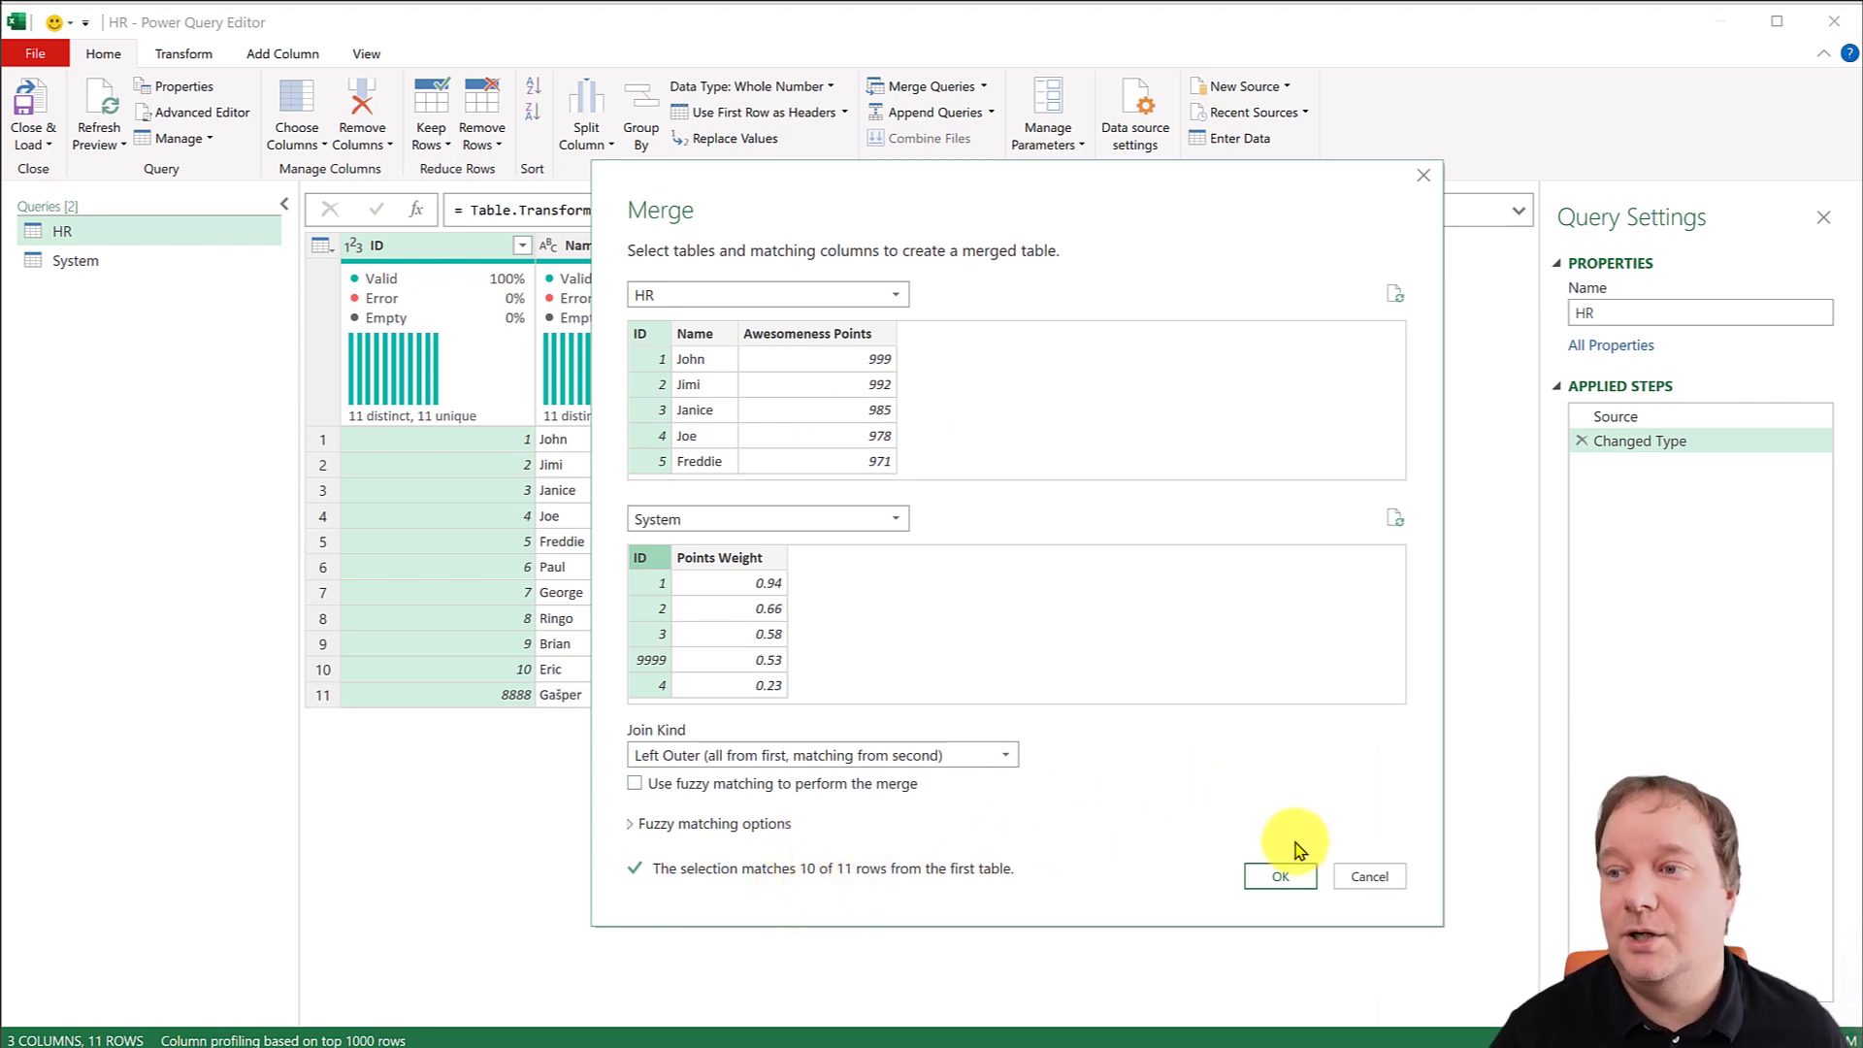
{"action": "left_click", "coordinate": [1301, 878]}
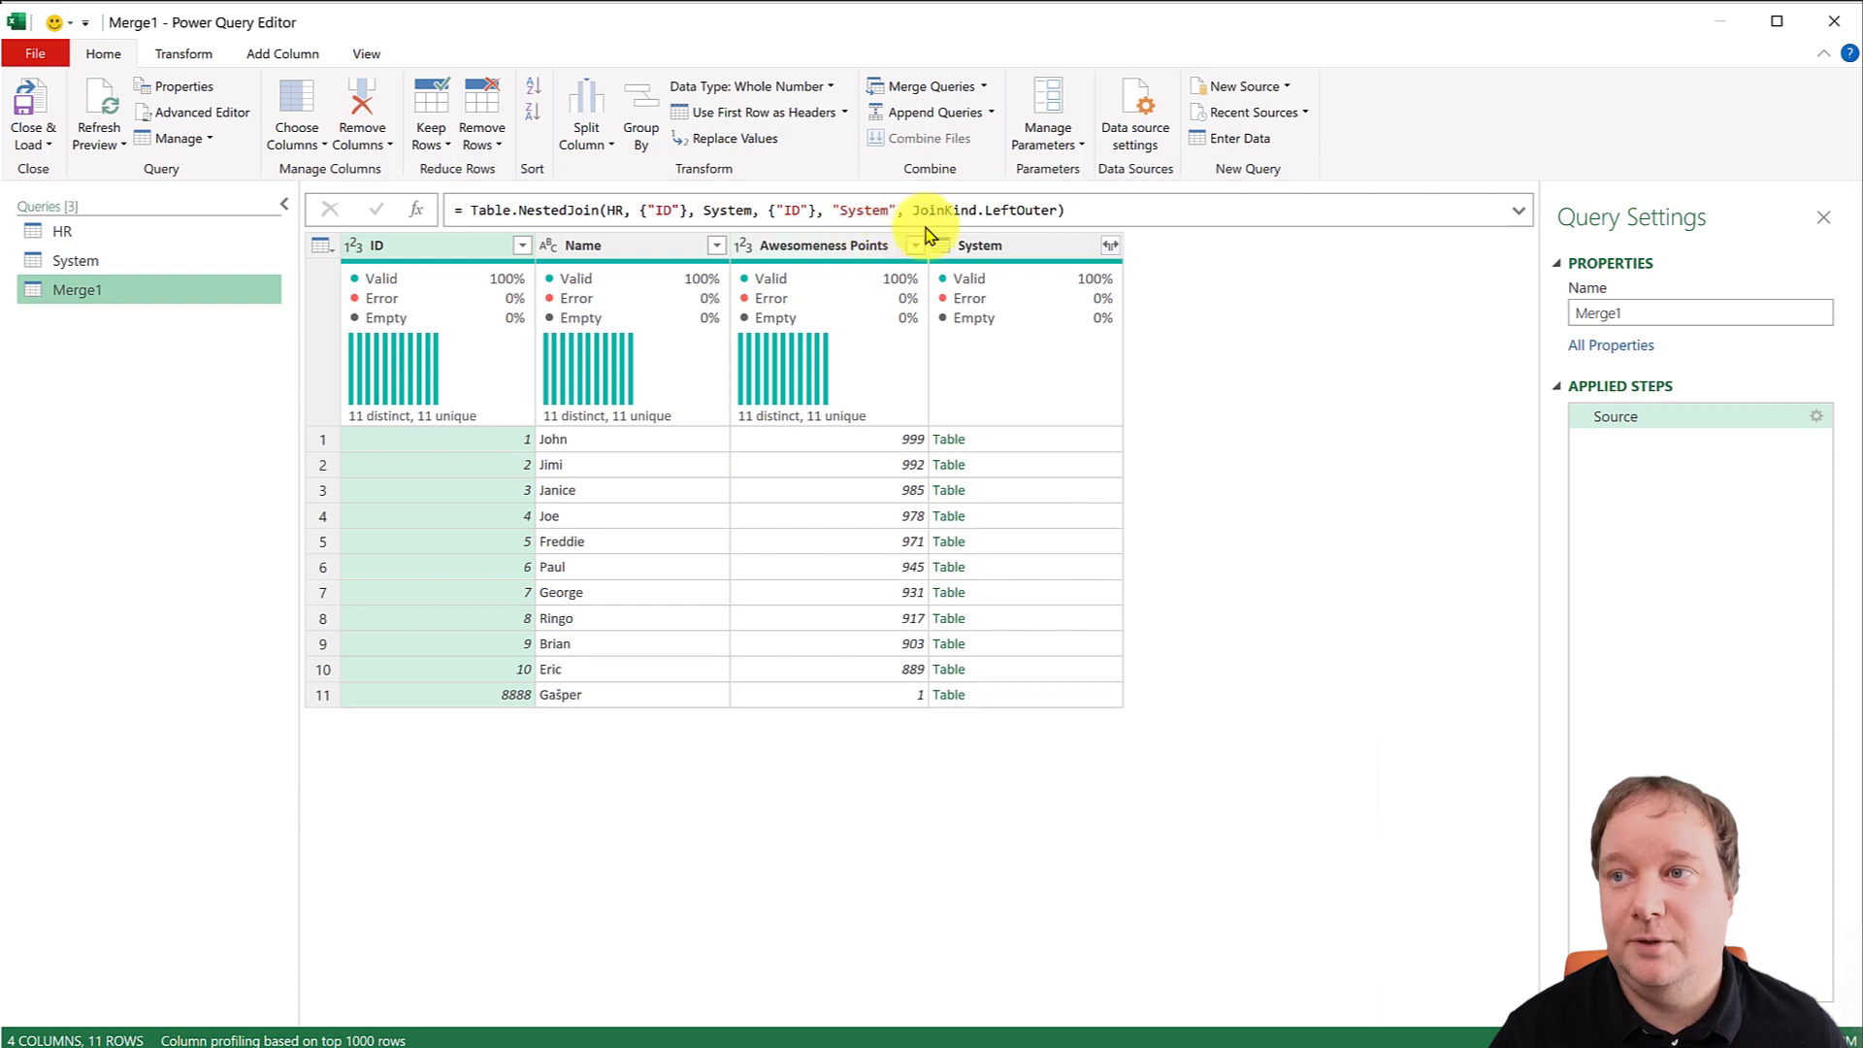
Expand only Points Weight from the merged System column, without the original column name as prefix.
{"action": "left_click", "coordinate": [1111, 246]}
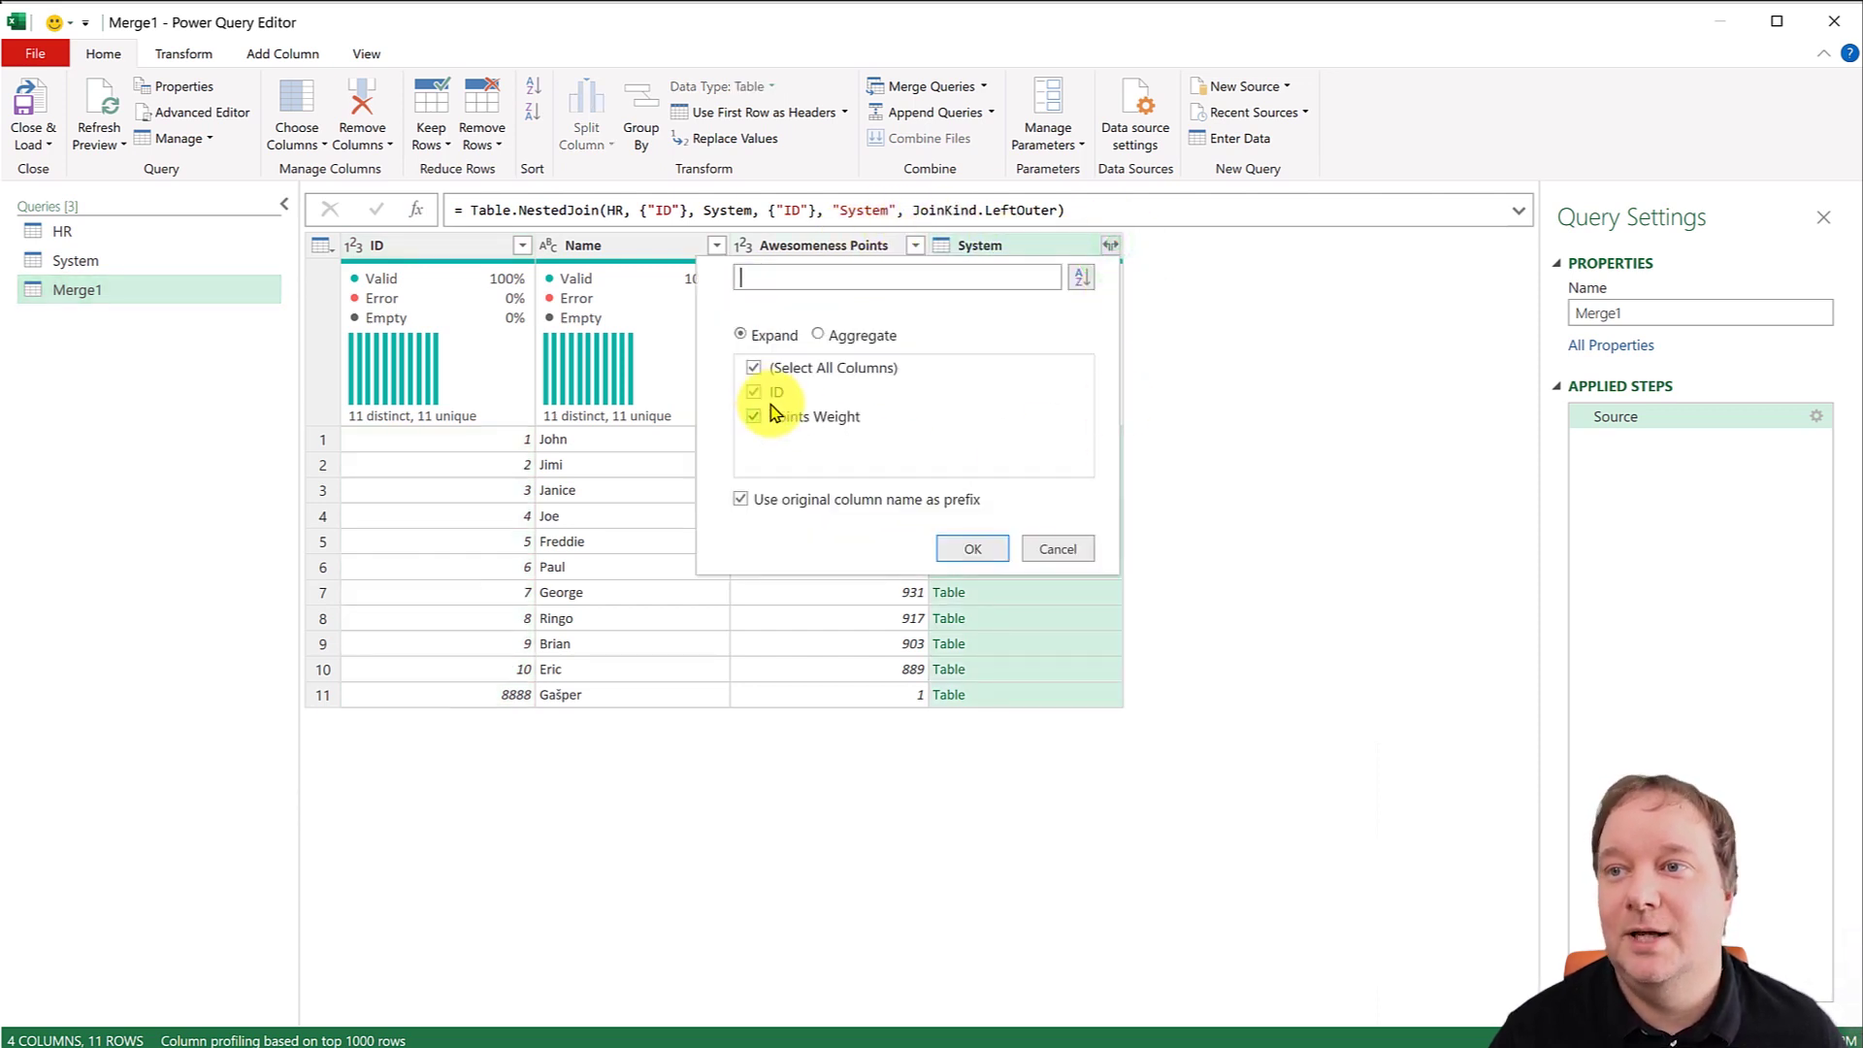
{"action": "left_click", "coordinate": [764, 393]}
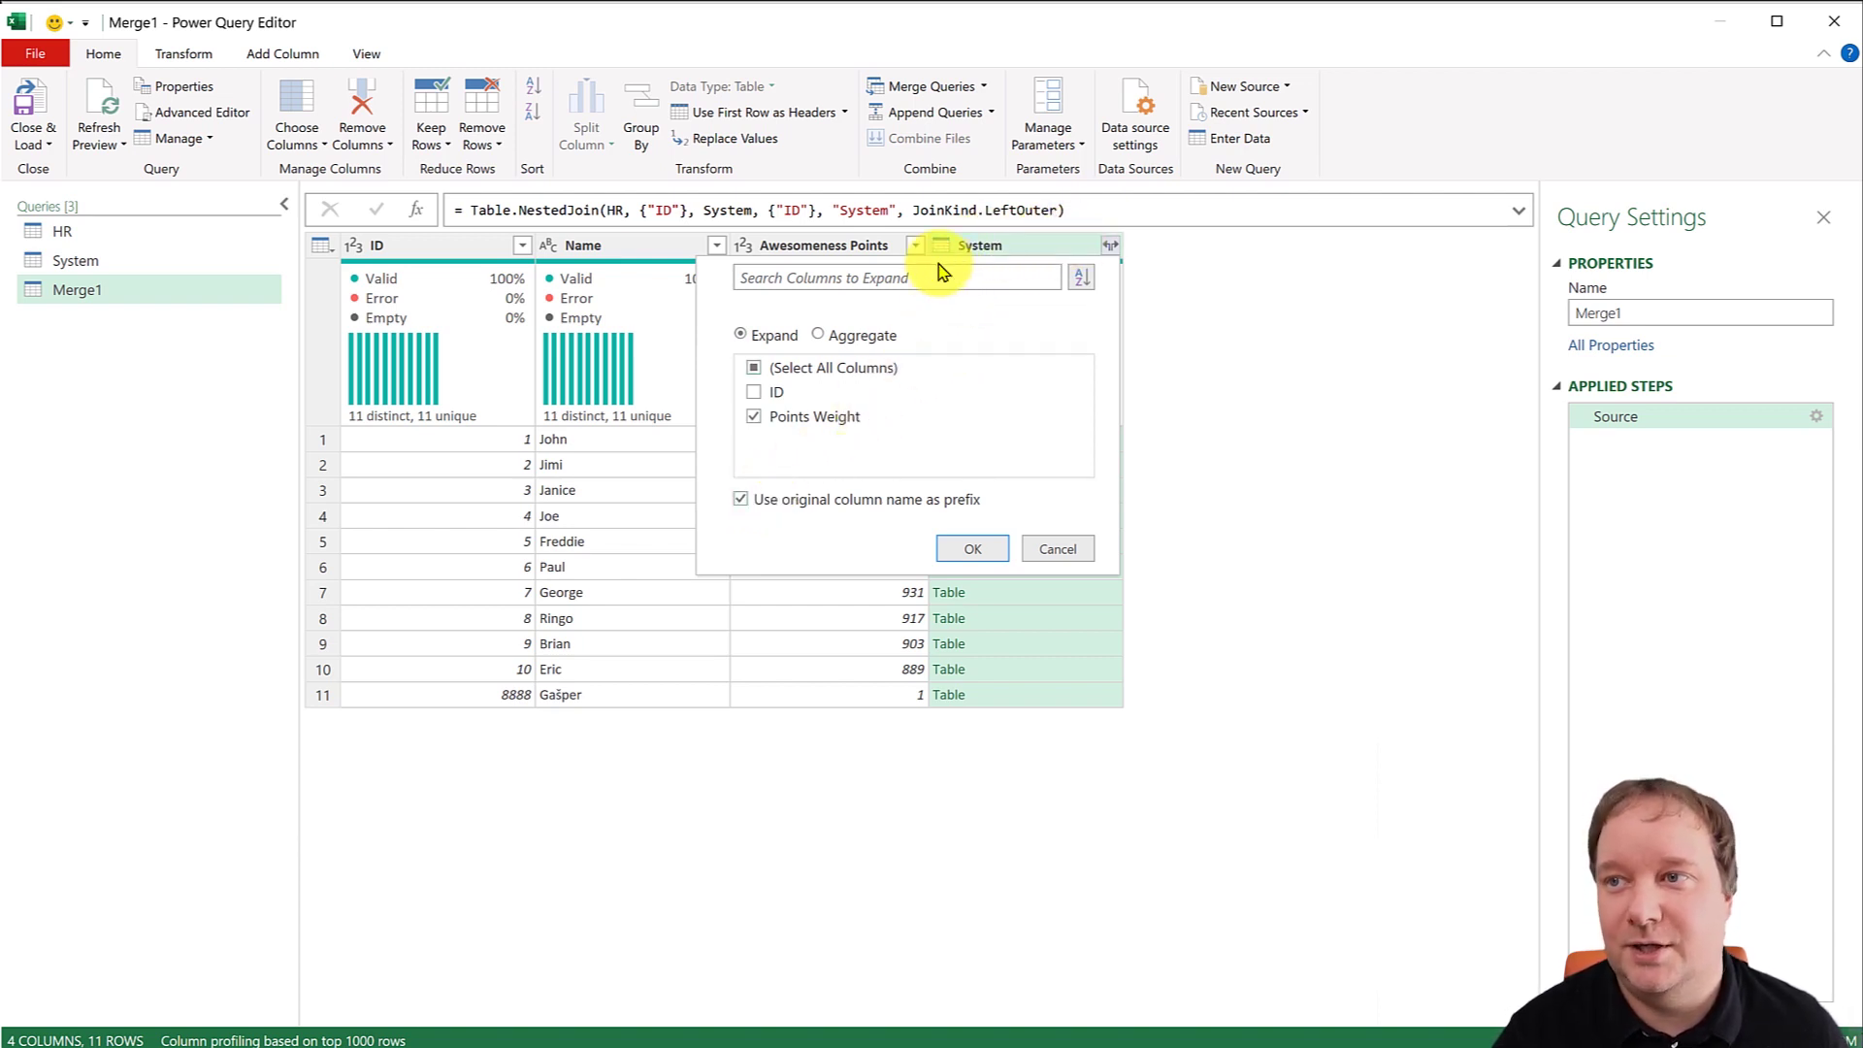
{"action": "left_click", "coordinate": [742, 503]}
{"action": "left_click", "coordinate": [956, 559]}
{"action": "left_click", "coordinate": [963, 550]}
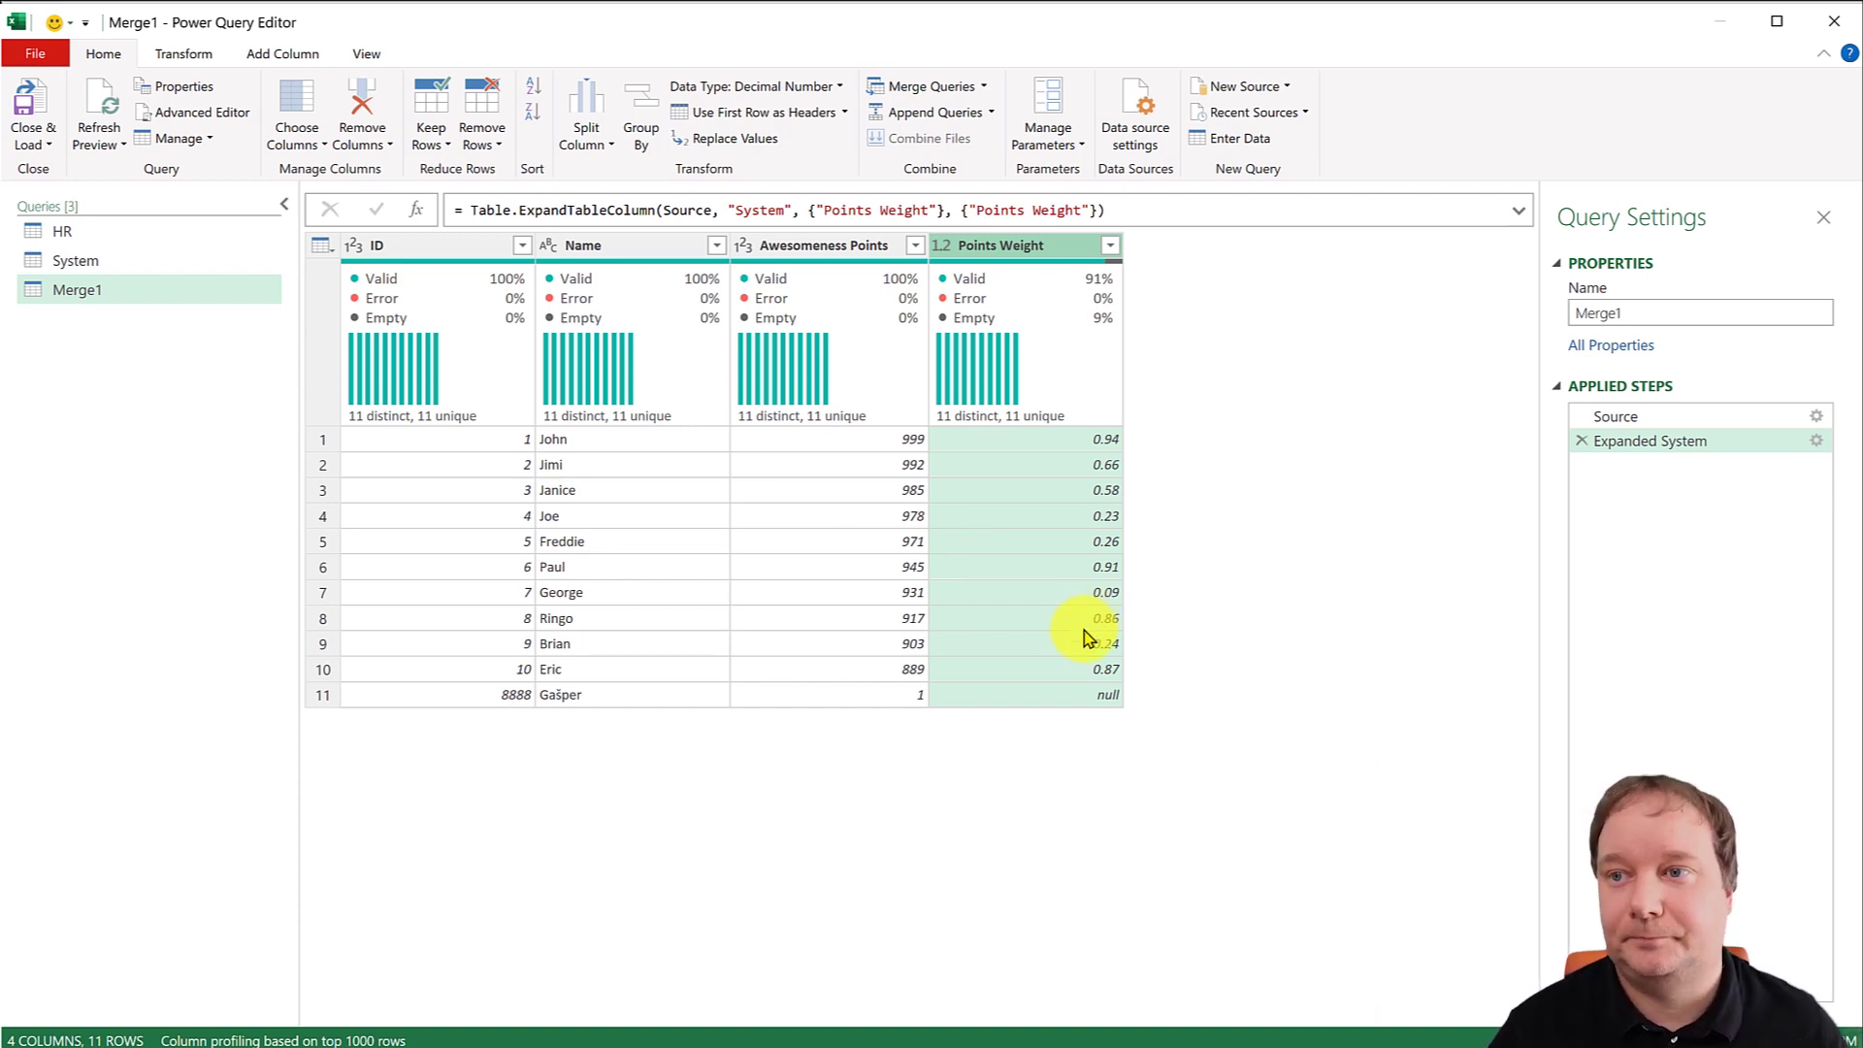
Rename the merged query HR Join.
{"action": "left_click", "coordinate": [1655, 312]}
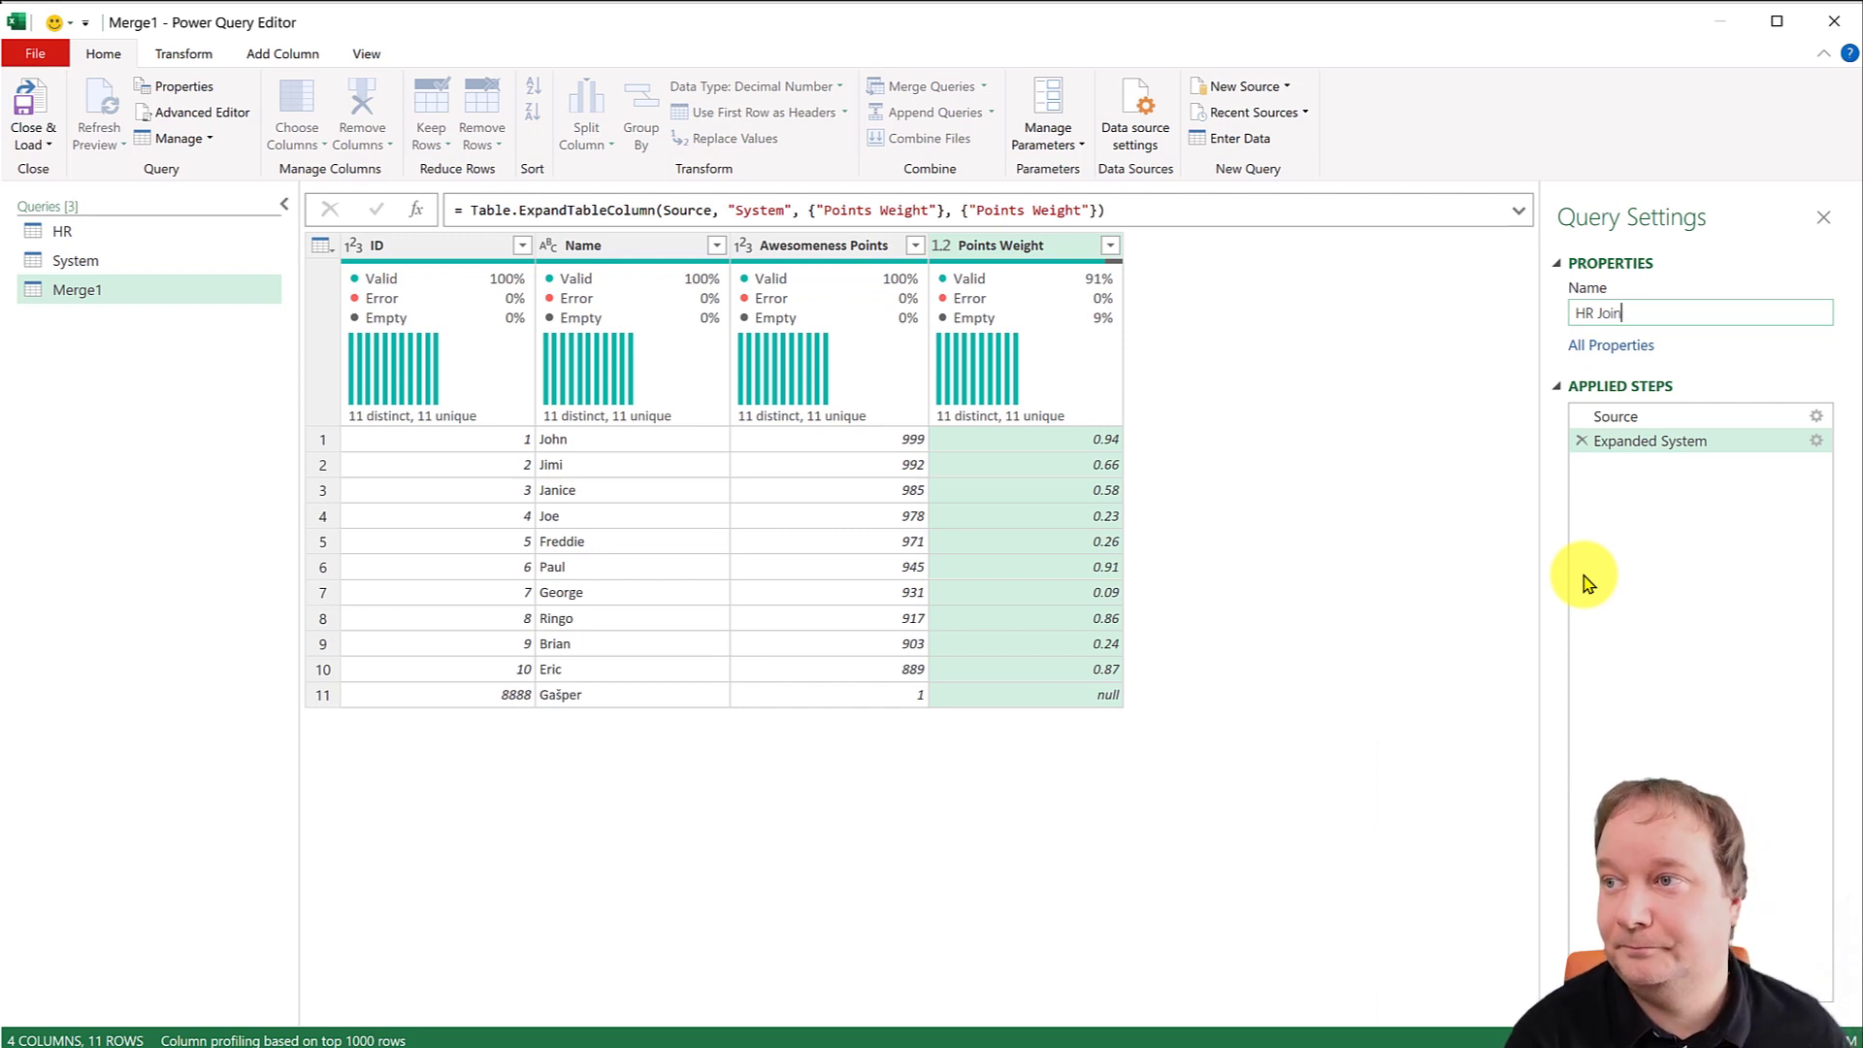
{"action": "key", "text": "Return"}
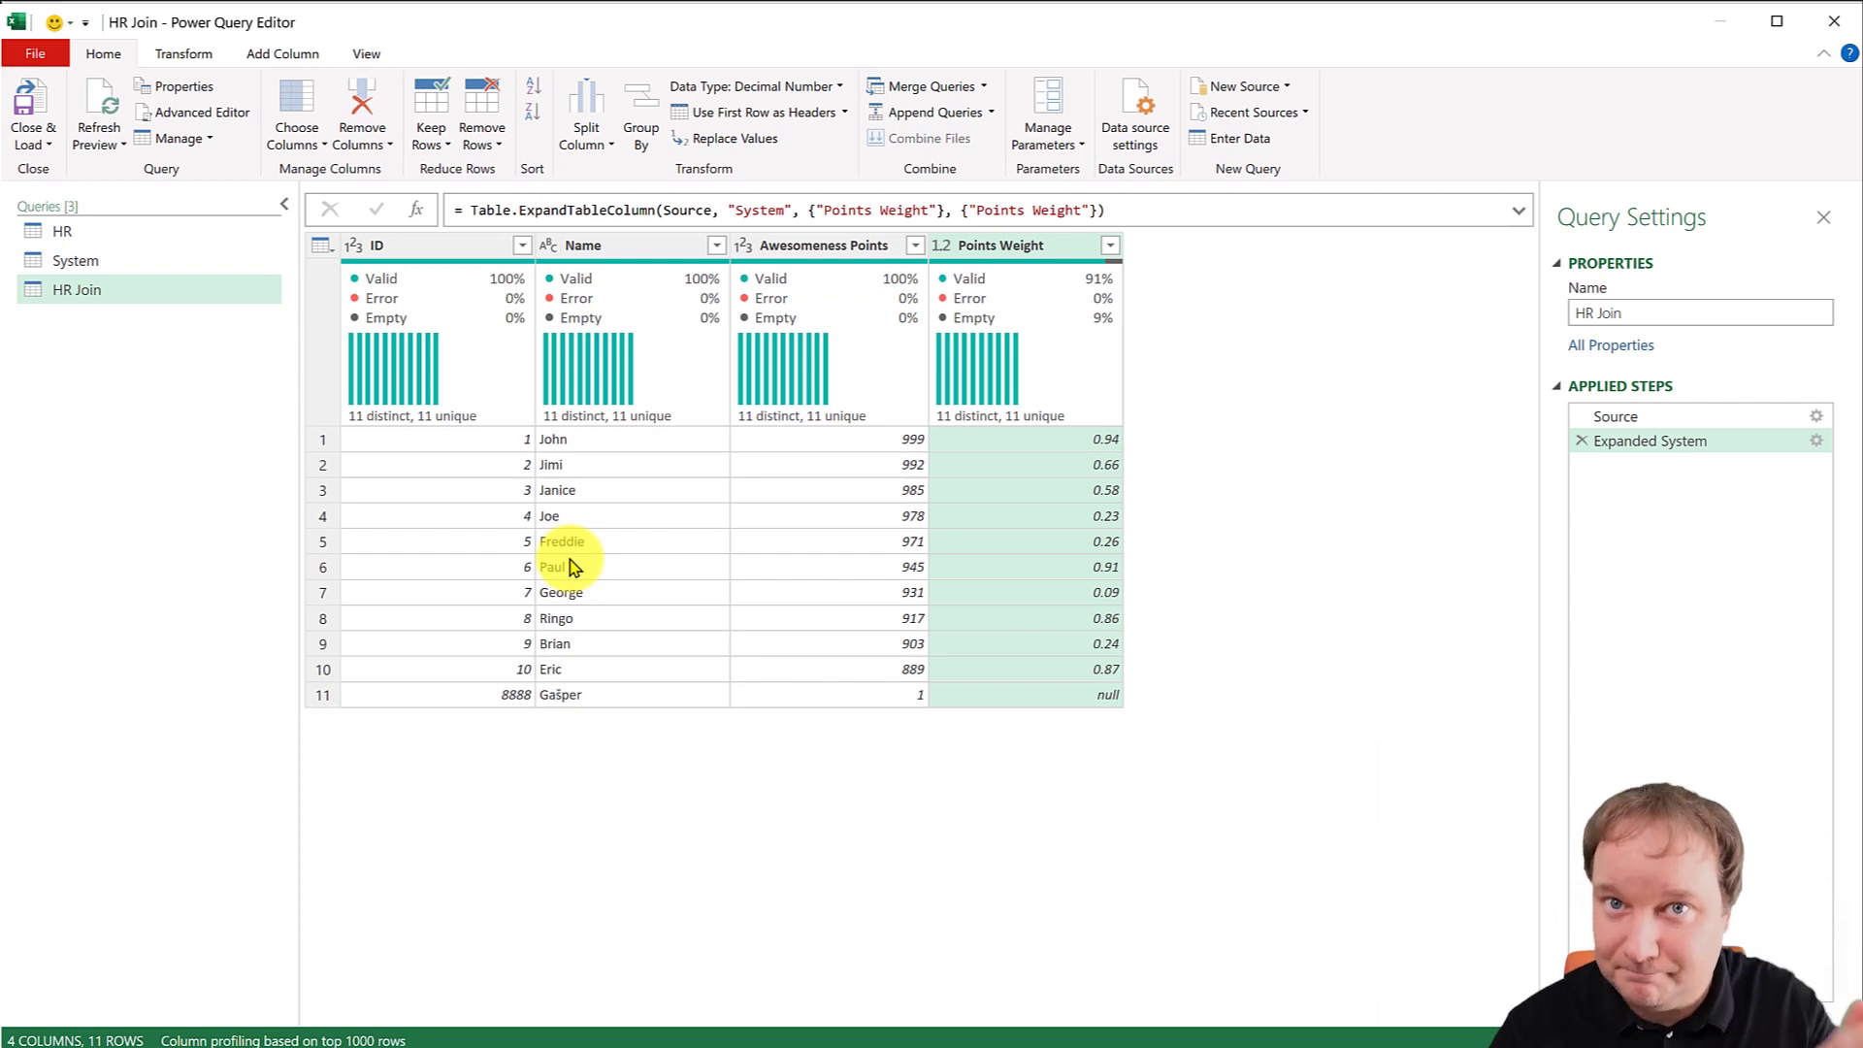
{"action": "left_click", "coordinate": [984, 87]}
{"action": "left_click", "coordinate": [917, 141]}
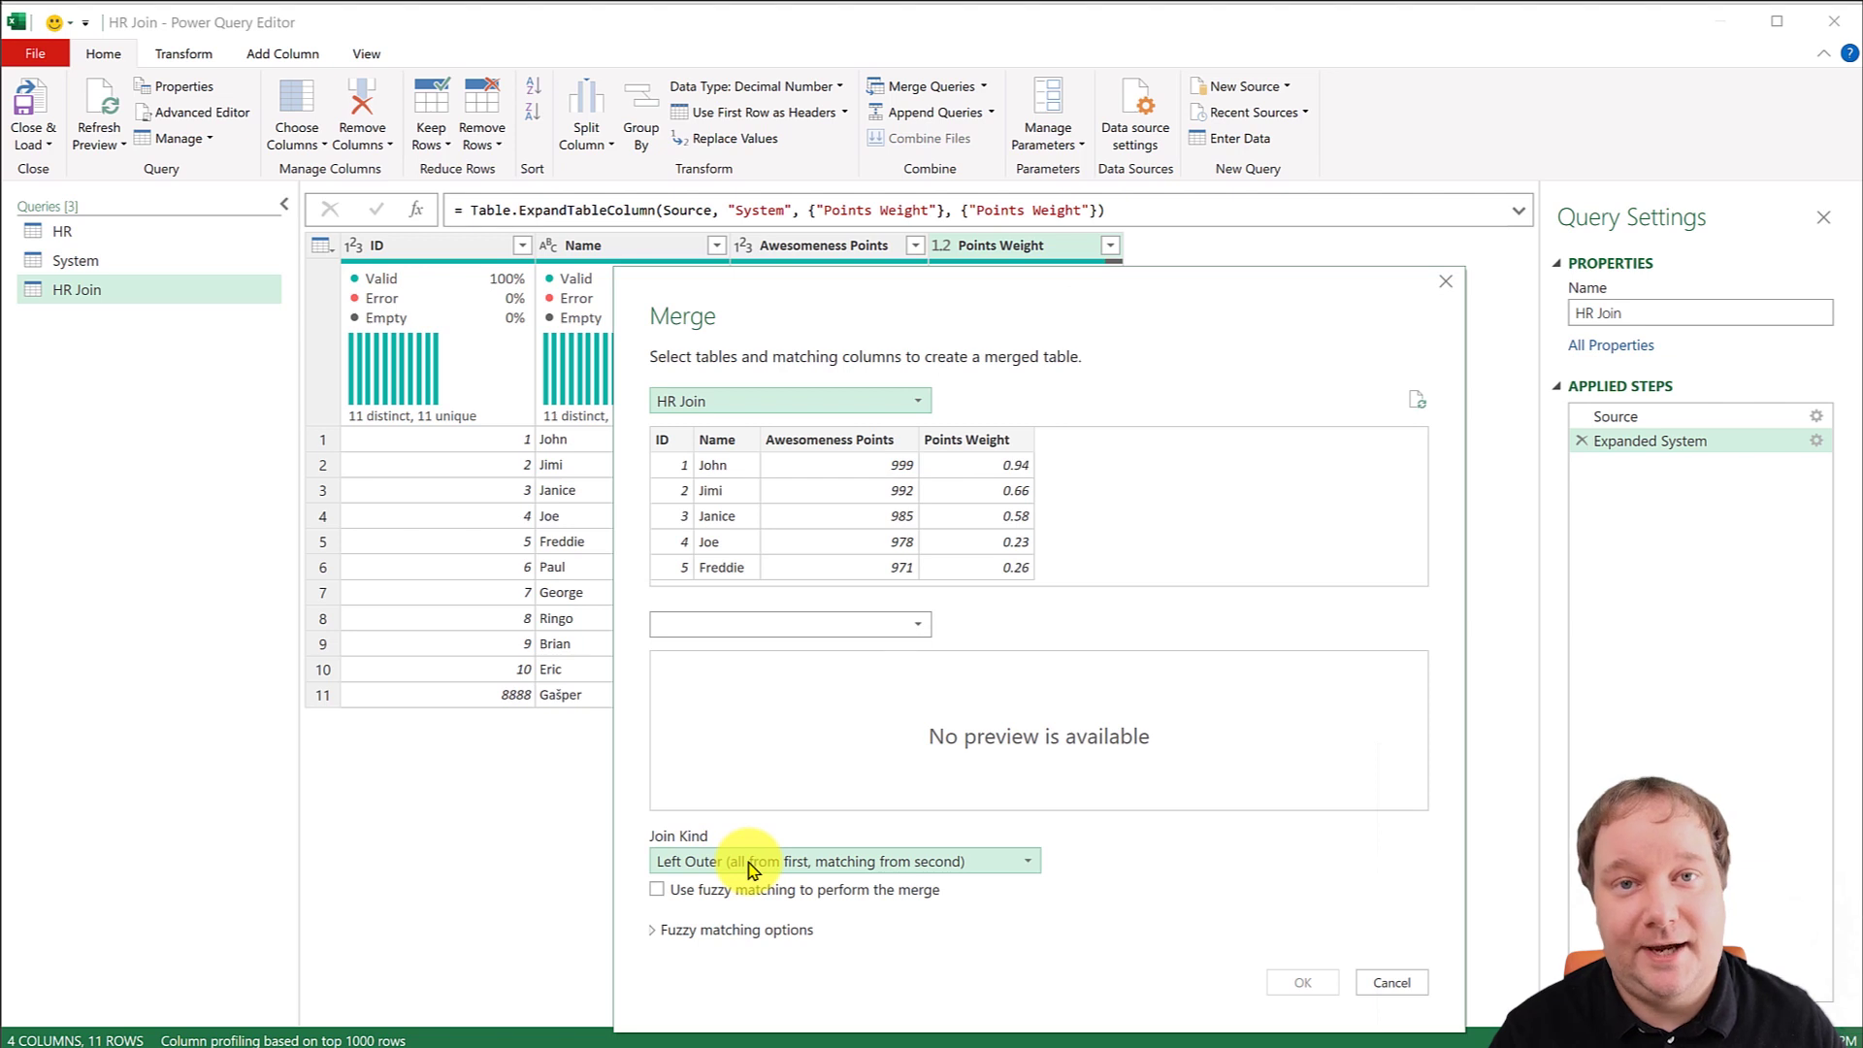
{"action": "left_click", "coordinate": [1408, 982]}
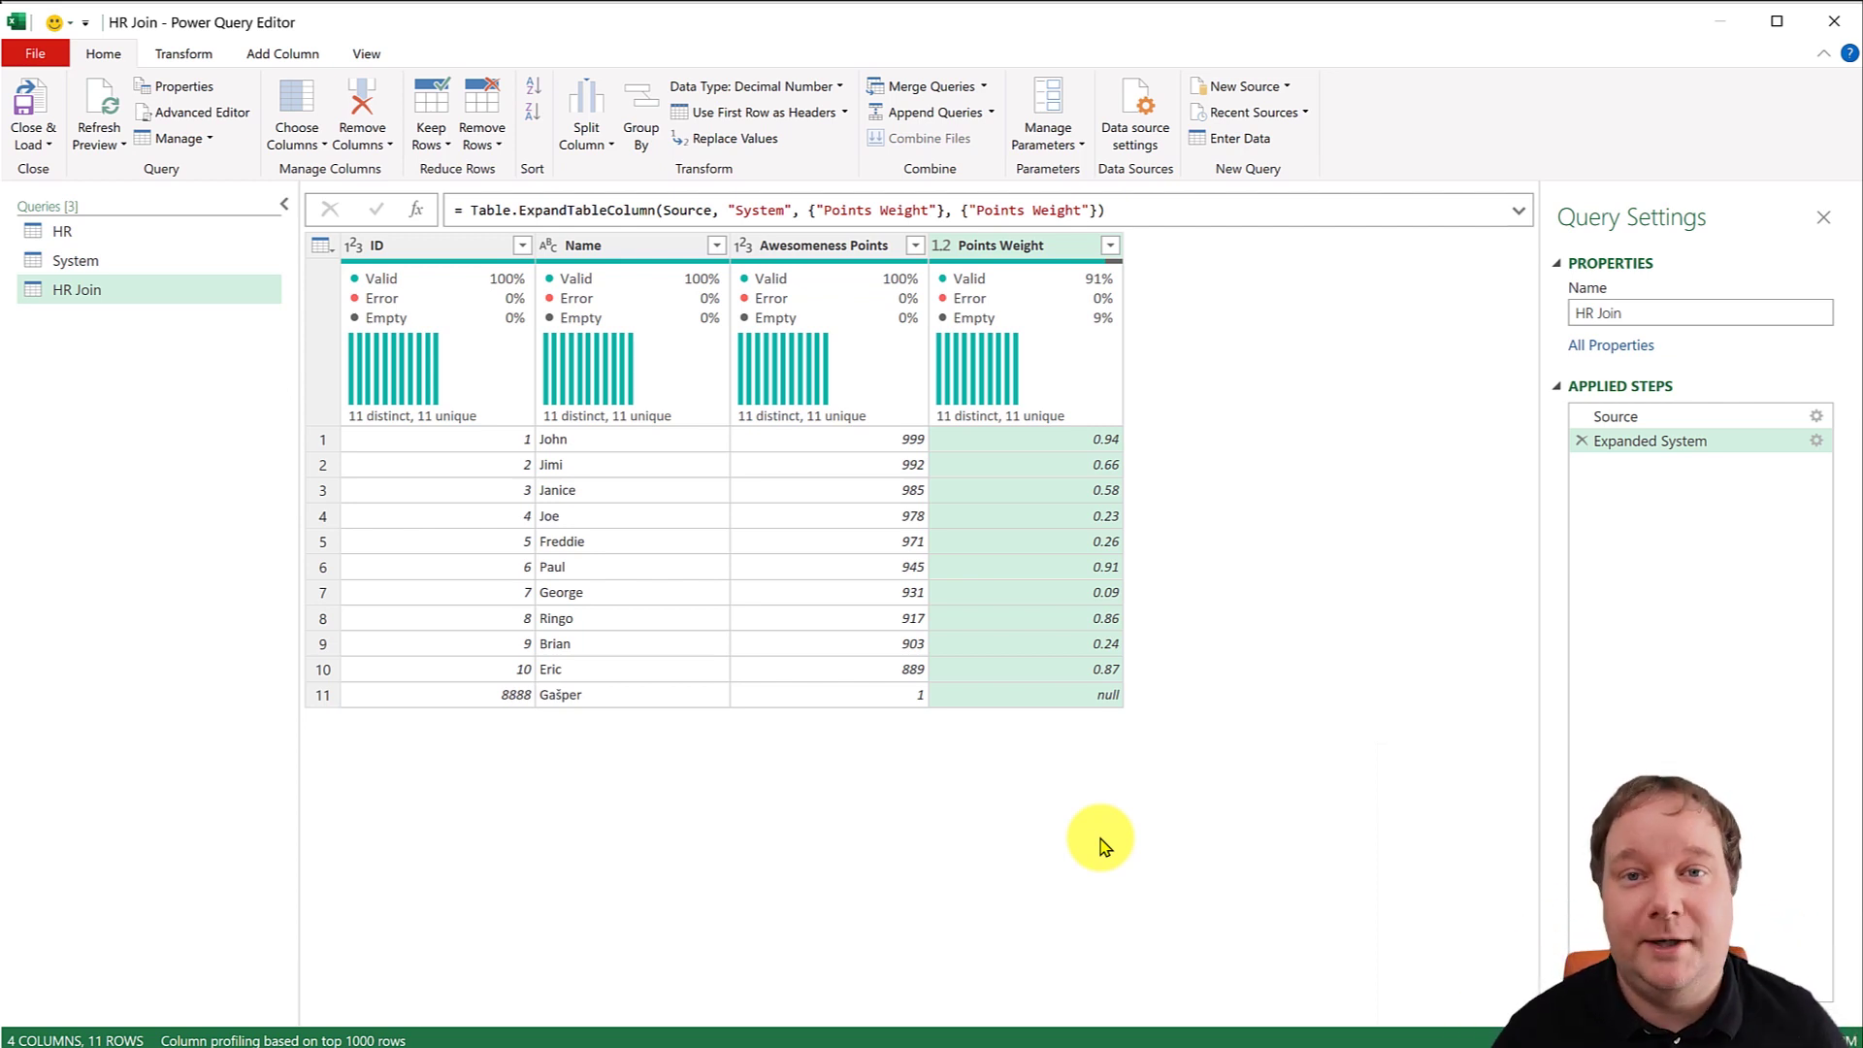
Merge HR Join with System as a new query, matching on their ID columns with a Right Outer join.
{"action": "left_click", "coordinate": [986, 93]}
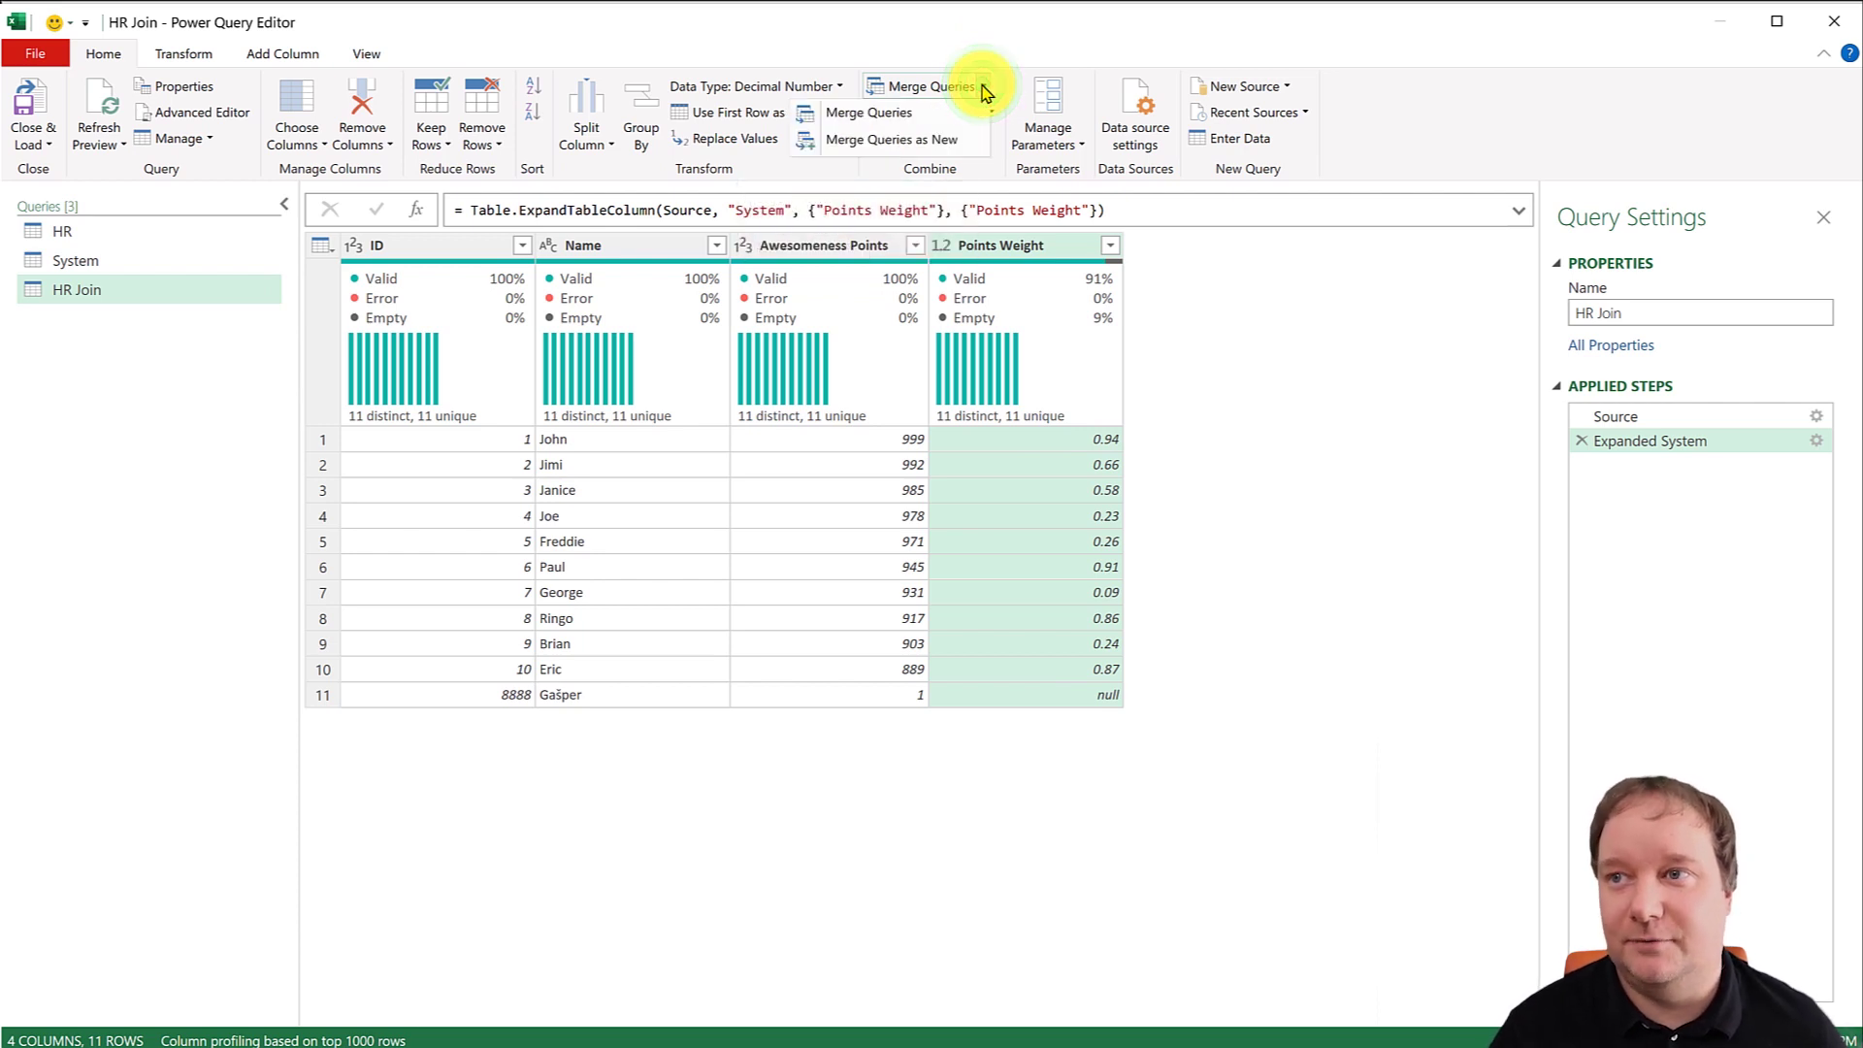
{"action": "left_click", "coordinate": [897, 143]}
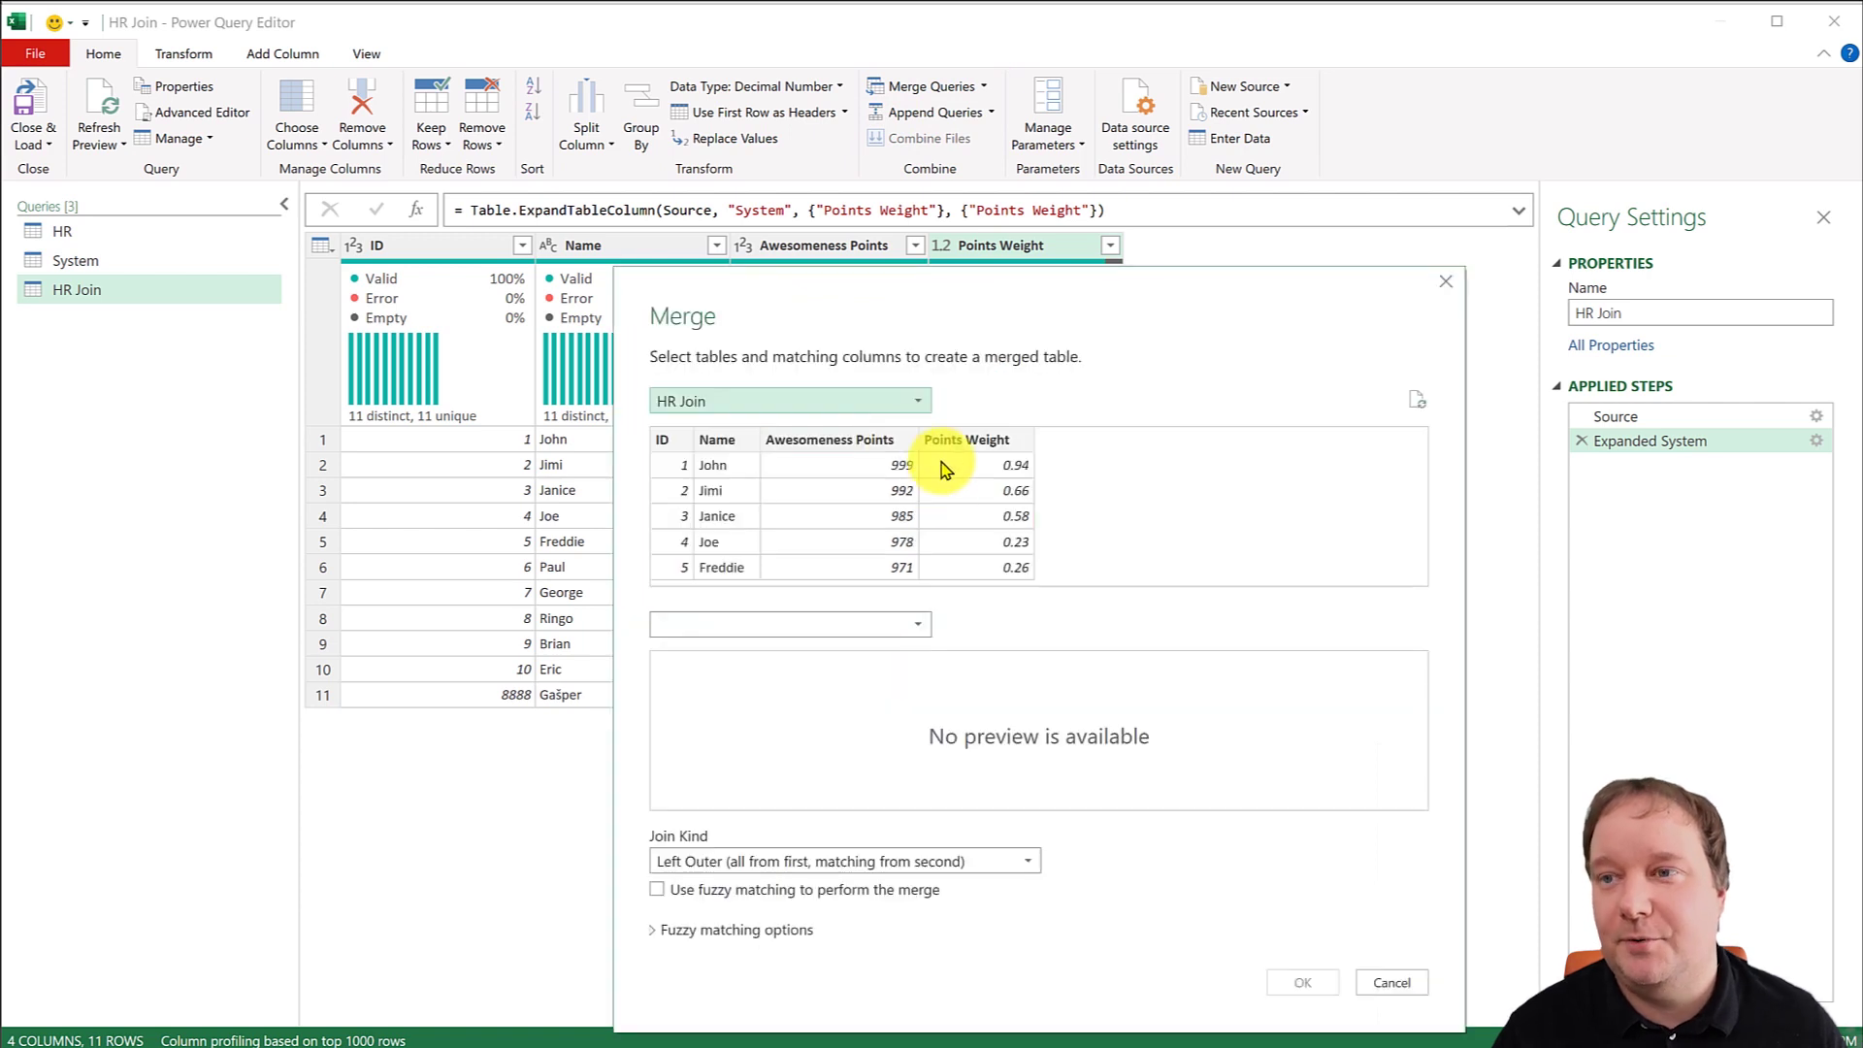
{"action": "left_click", "coordinate": [825, 622]}
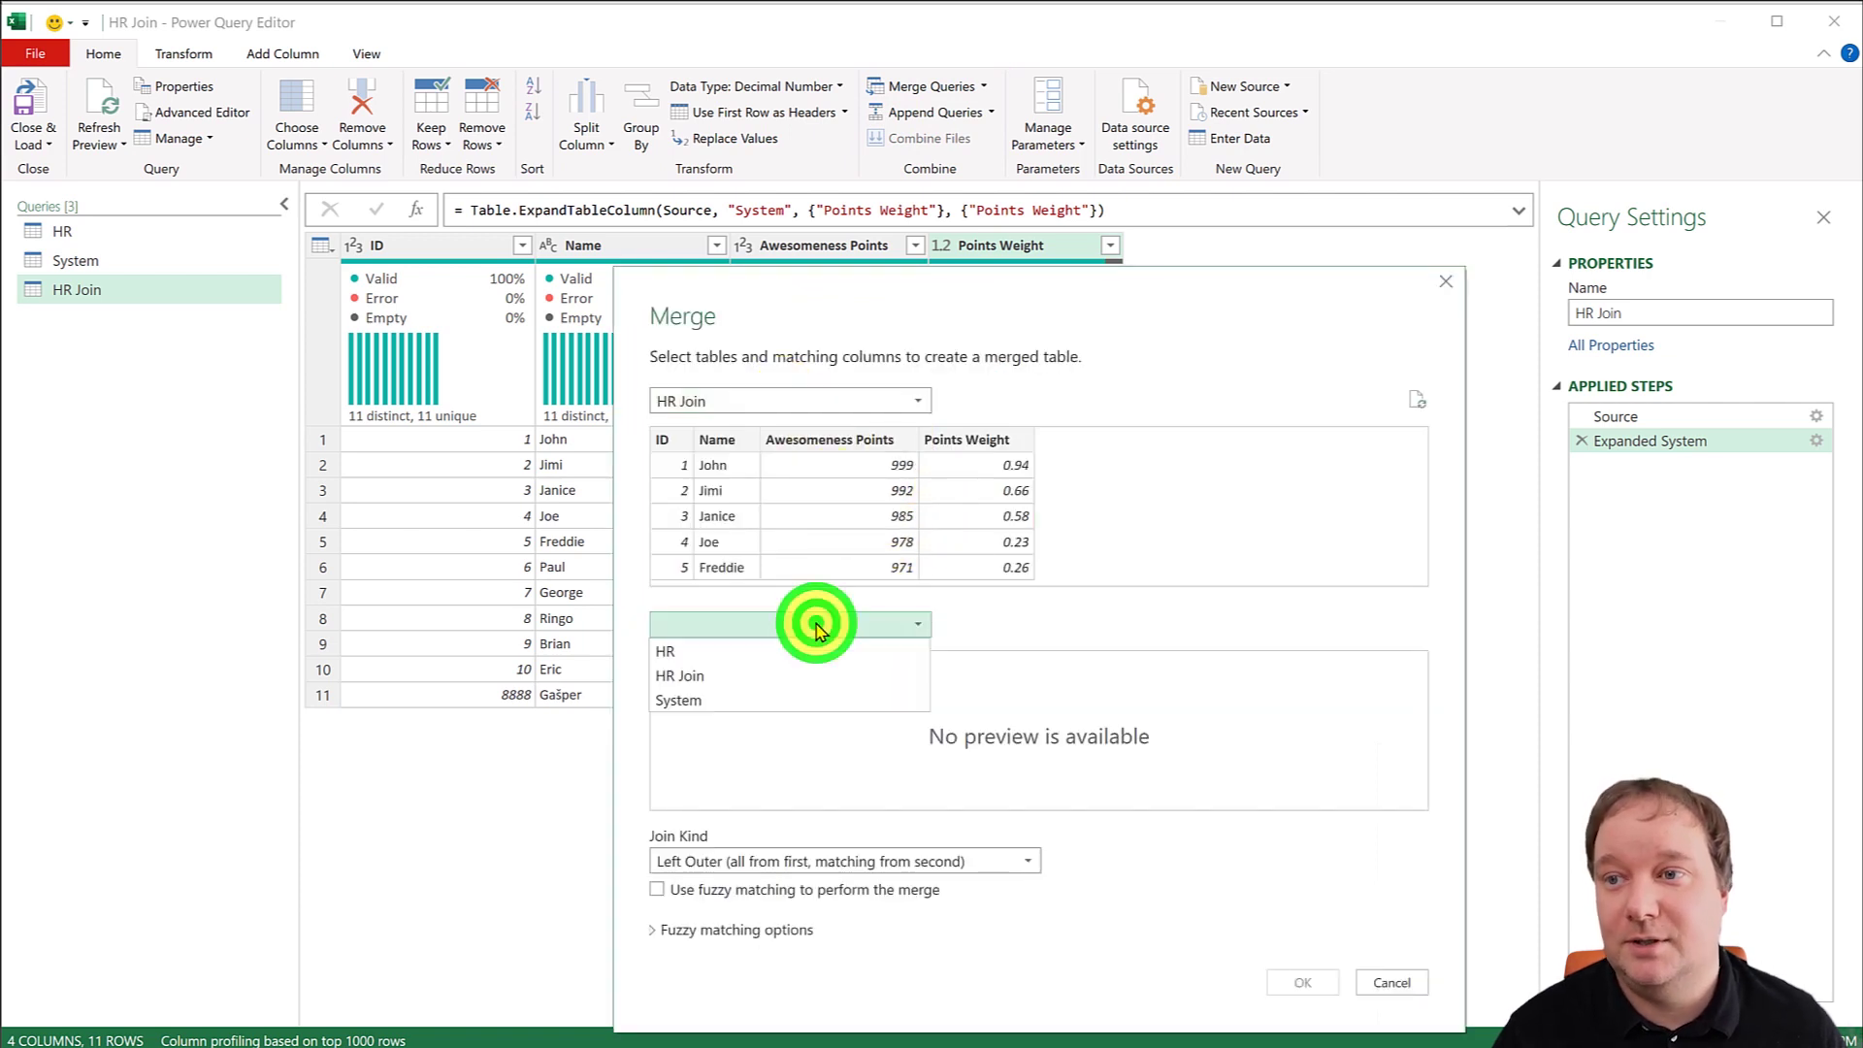
{"action": "left_click", "coordinate": [730, 701]}
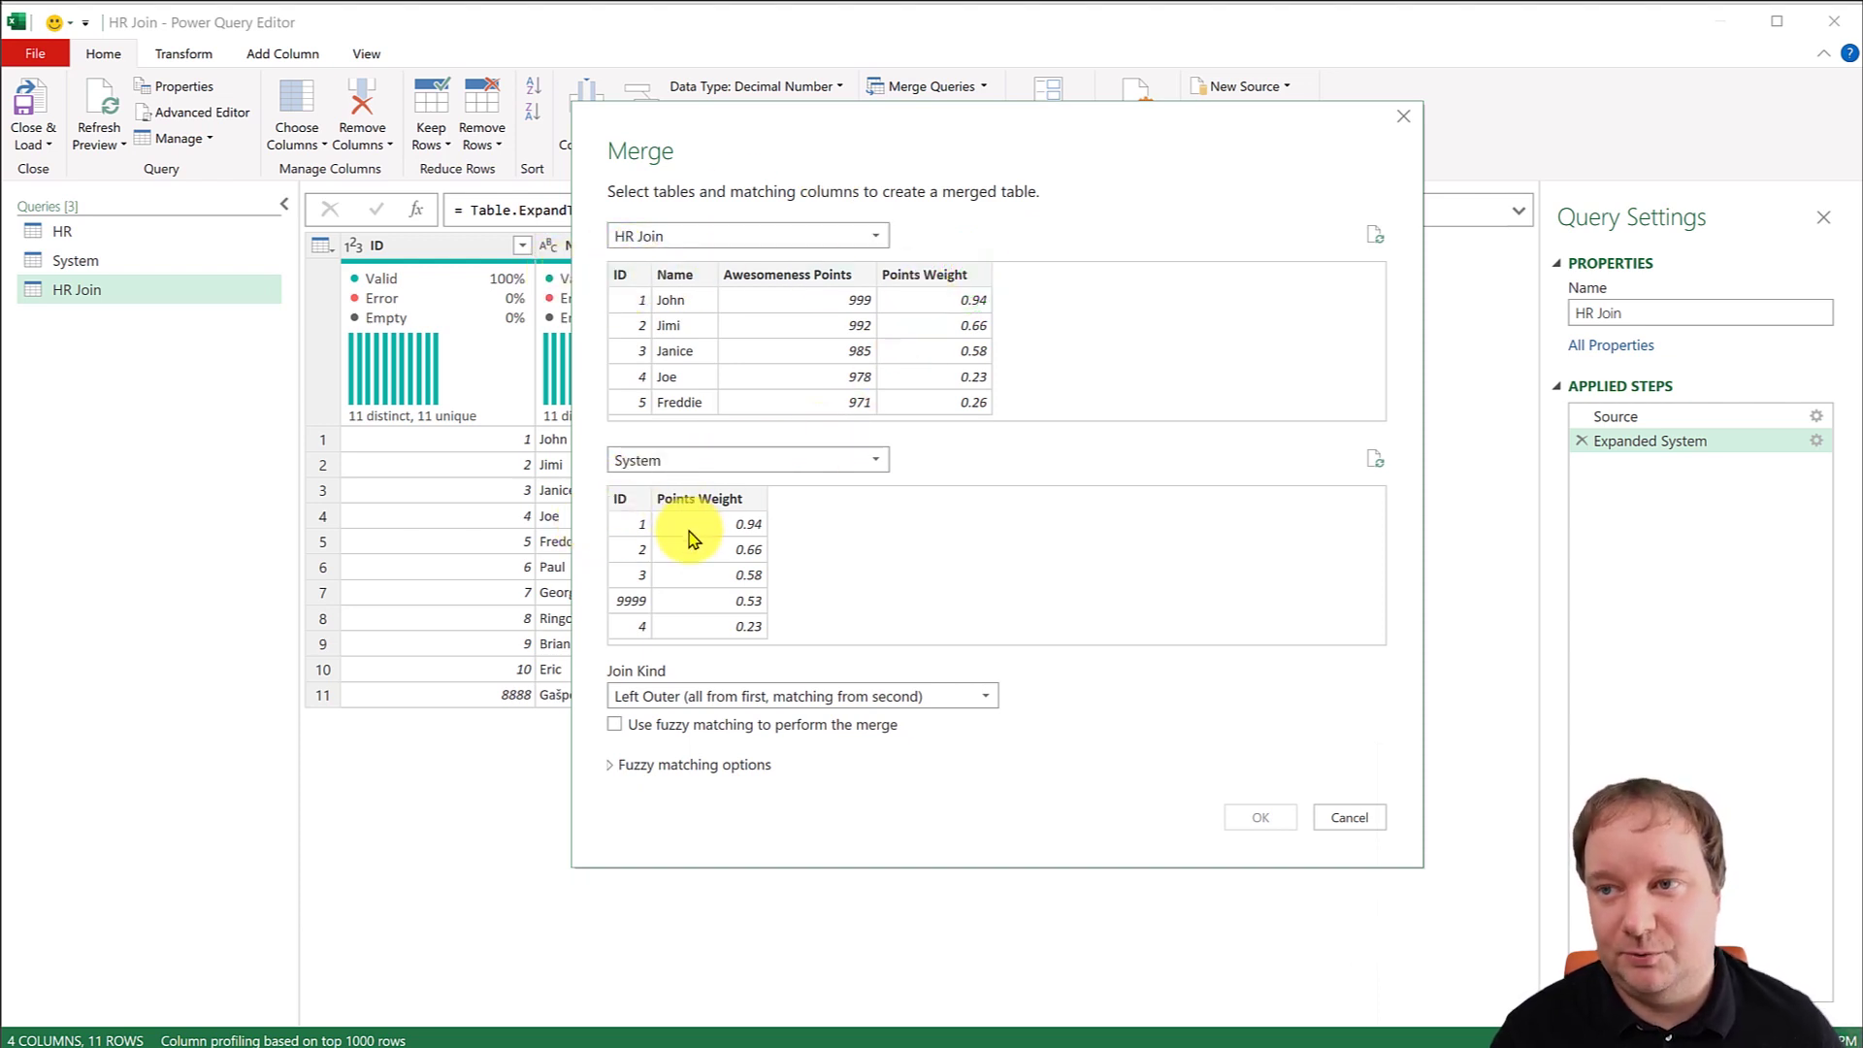
{"action": "left_click", "coordinate": [793, 695]}
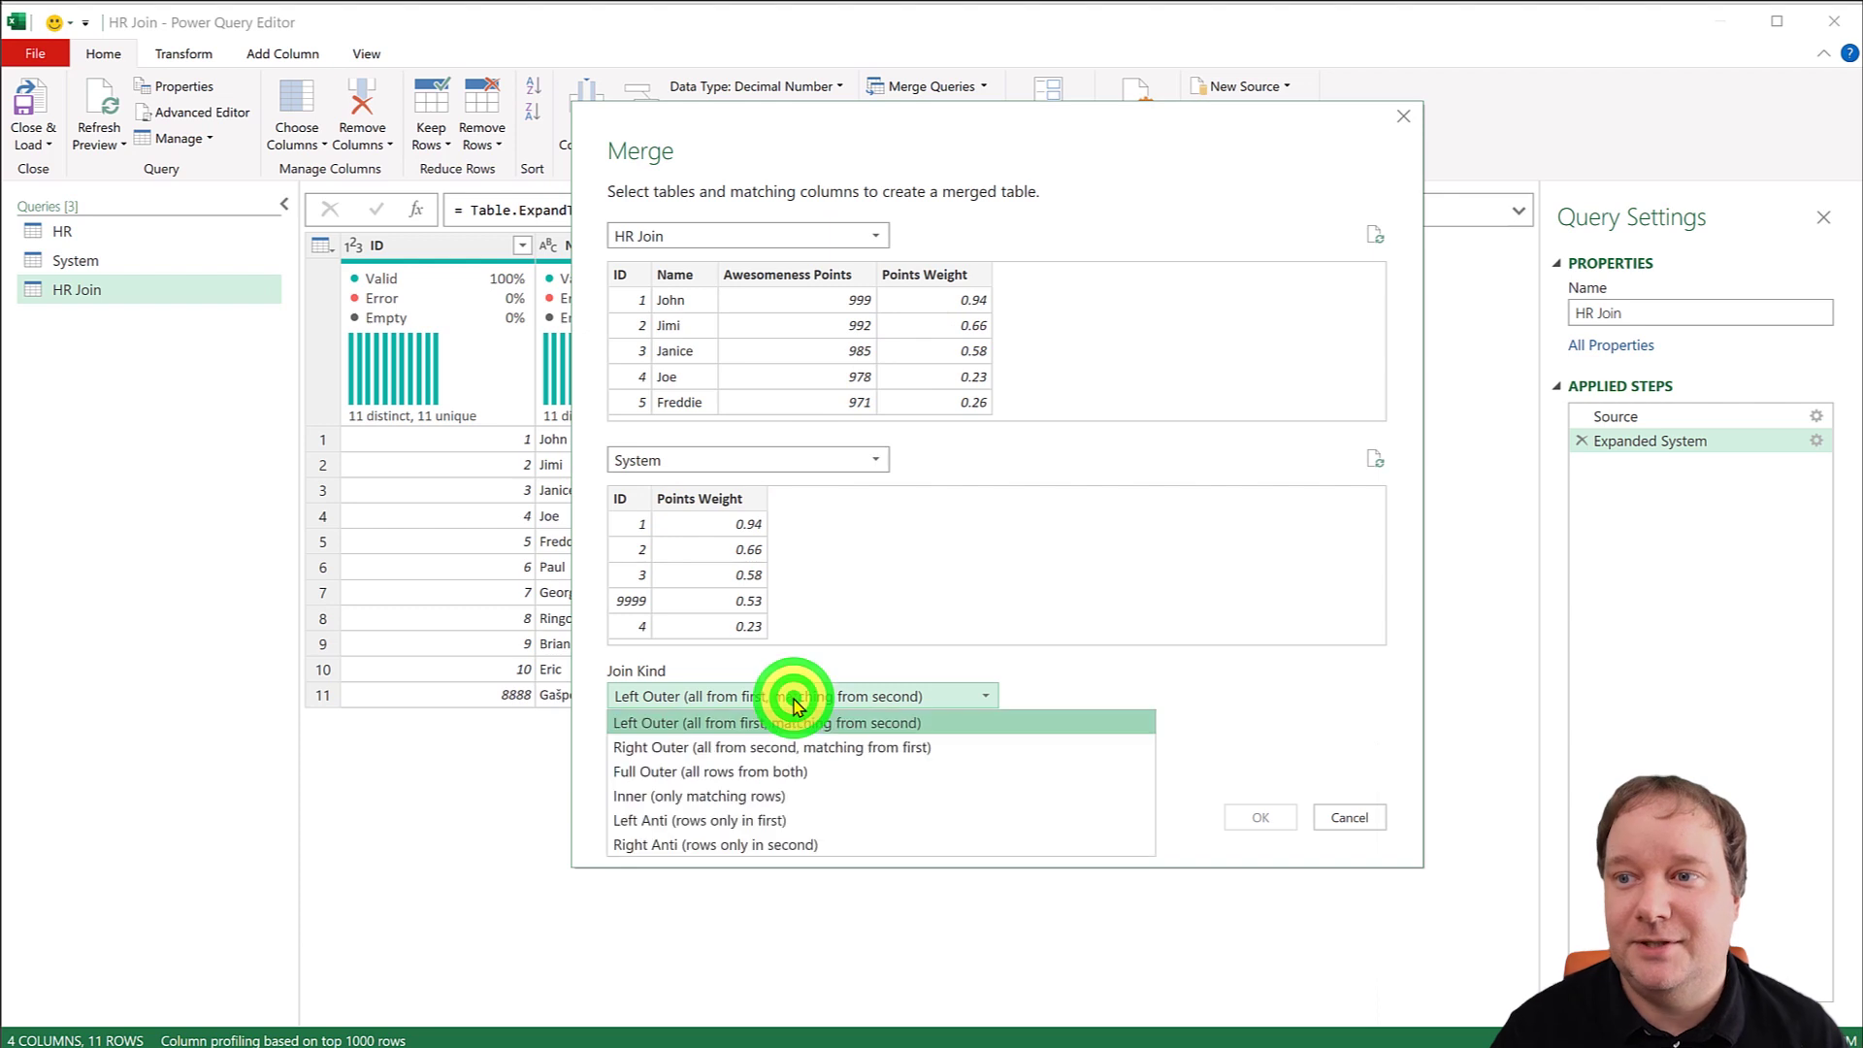
{"action": "left_click", "coordinate": [758, 747]}
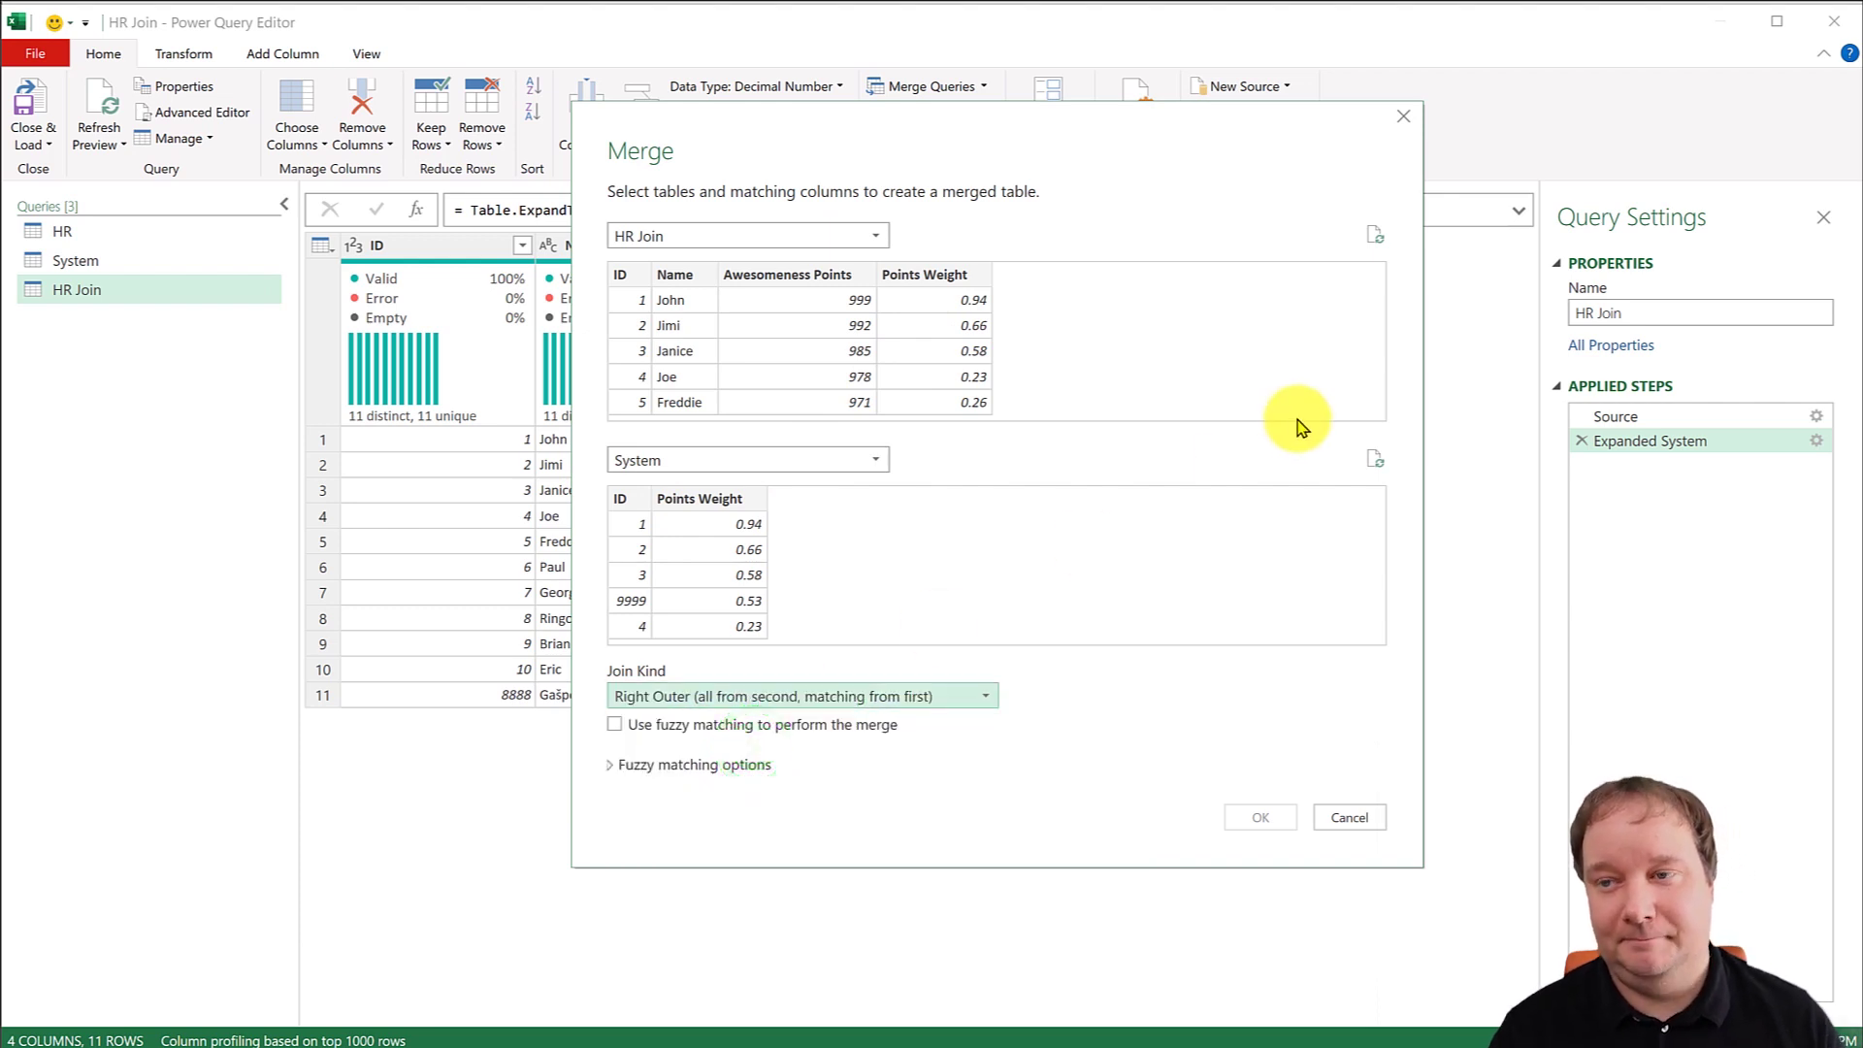
{"action": "left_click", "coordinate": [620, 274]}
{"action": "left_click", "coordinate": [619, 498]}
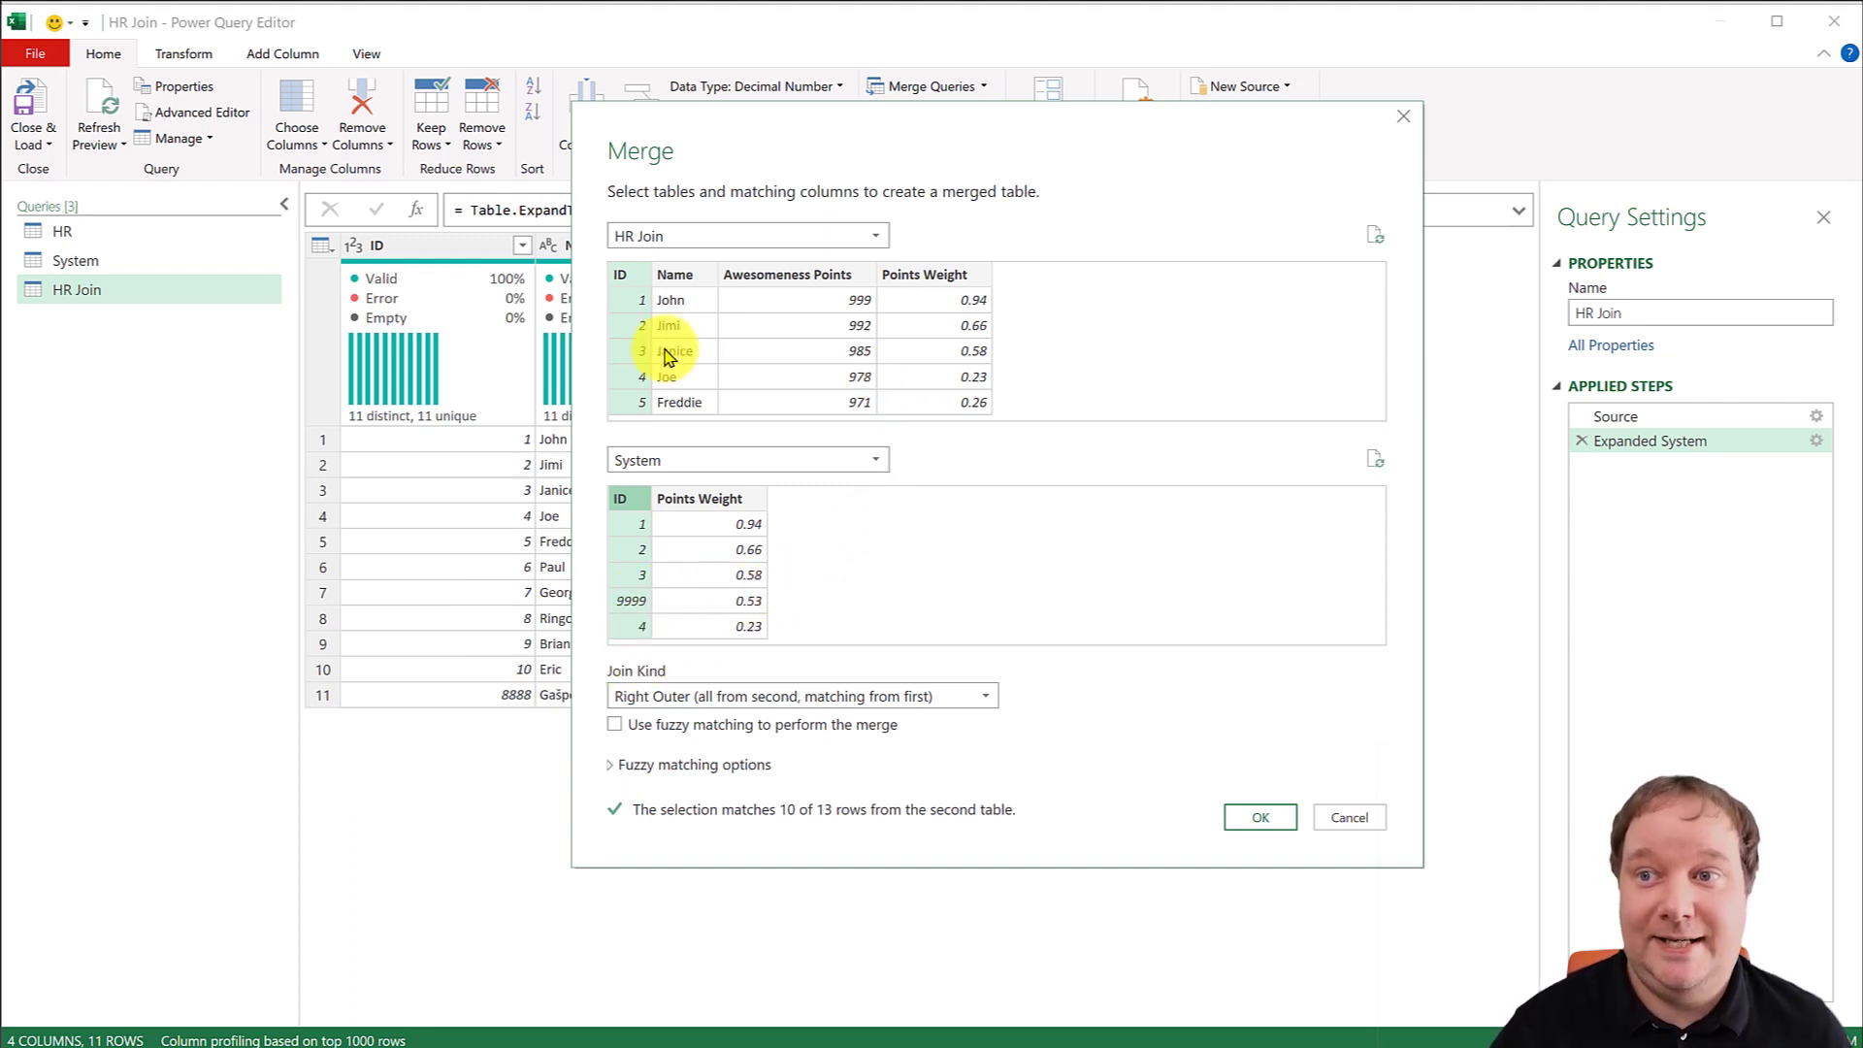
{"action": "left_click", "coordinate": [1254, 813]}
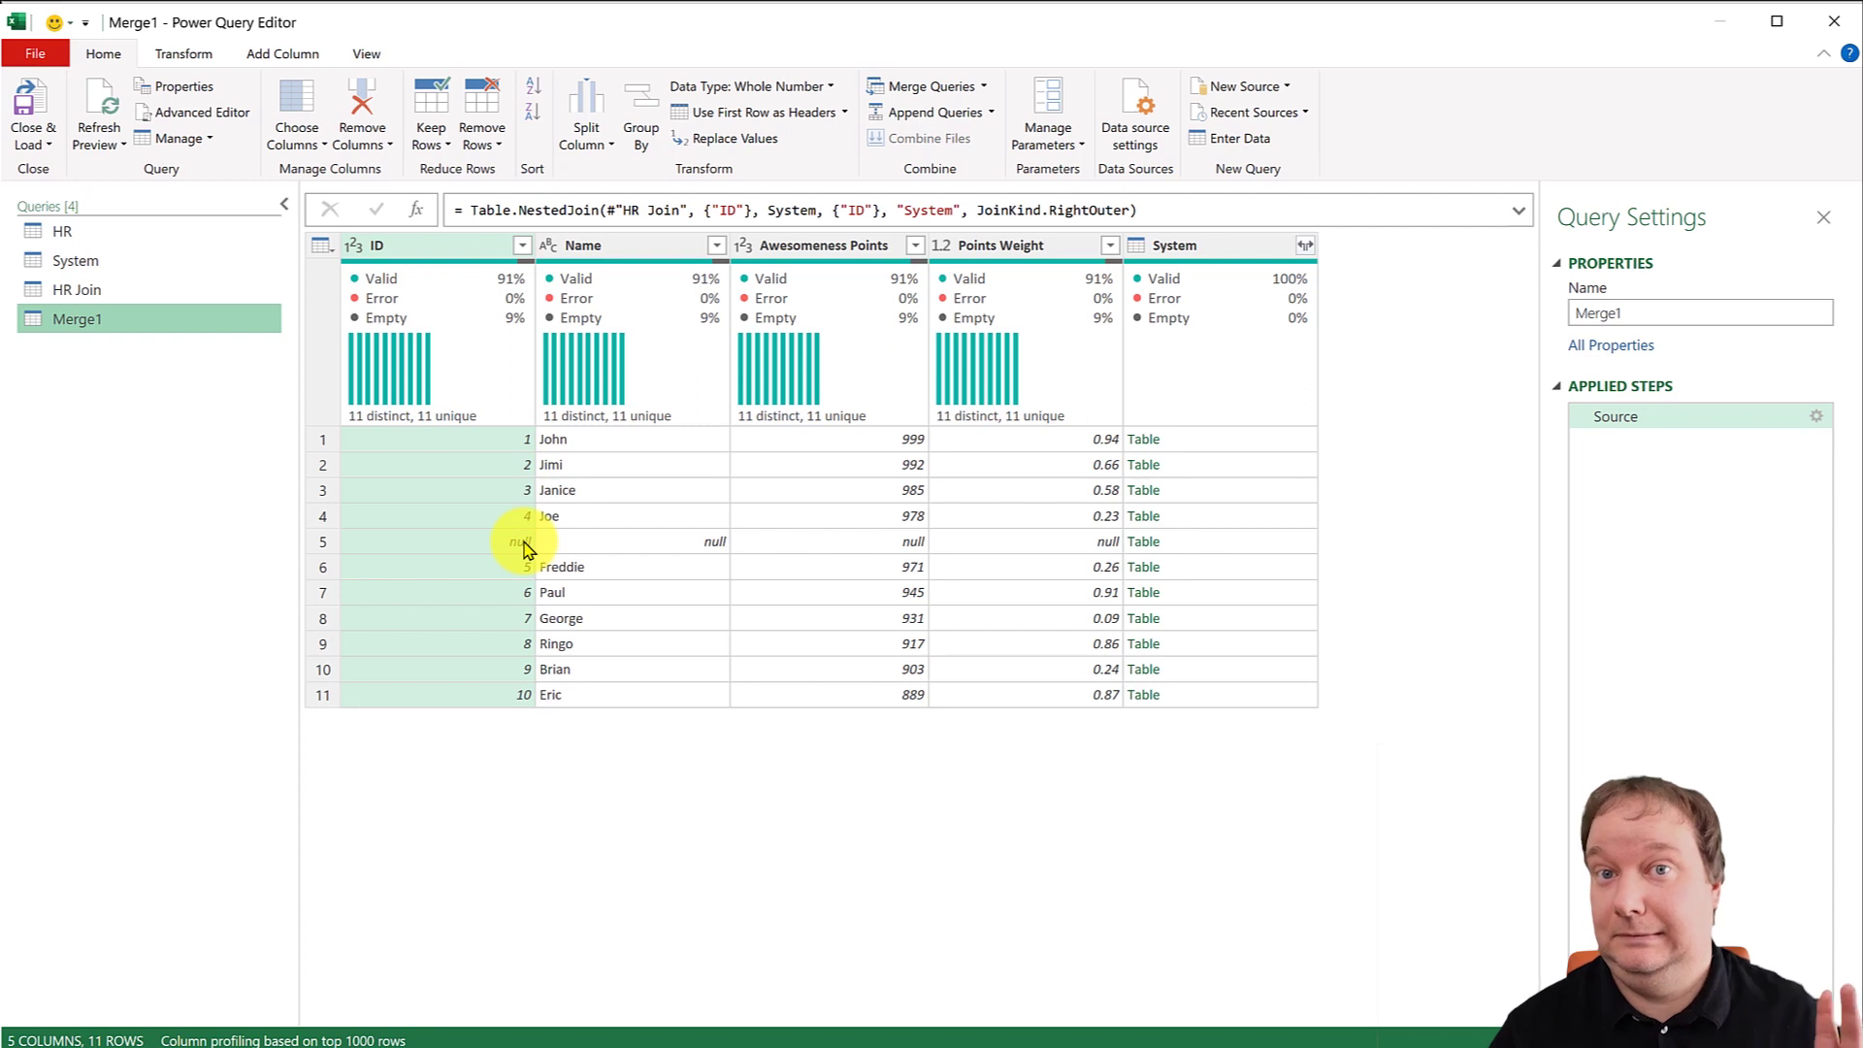
Preview the nested table in the null row, and expand ID and Points Weight from the System column without a prefix.
{"action": "left_click", "coordinate": [1306, 249]}
{"action": "left_click", "coordinate": [1306, 247]}
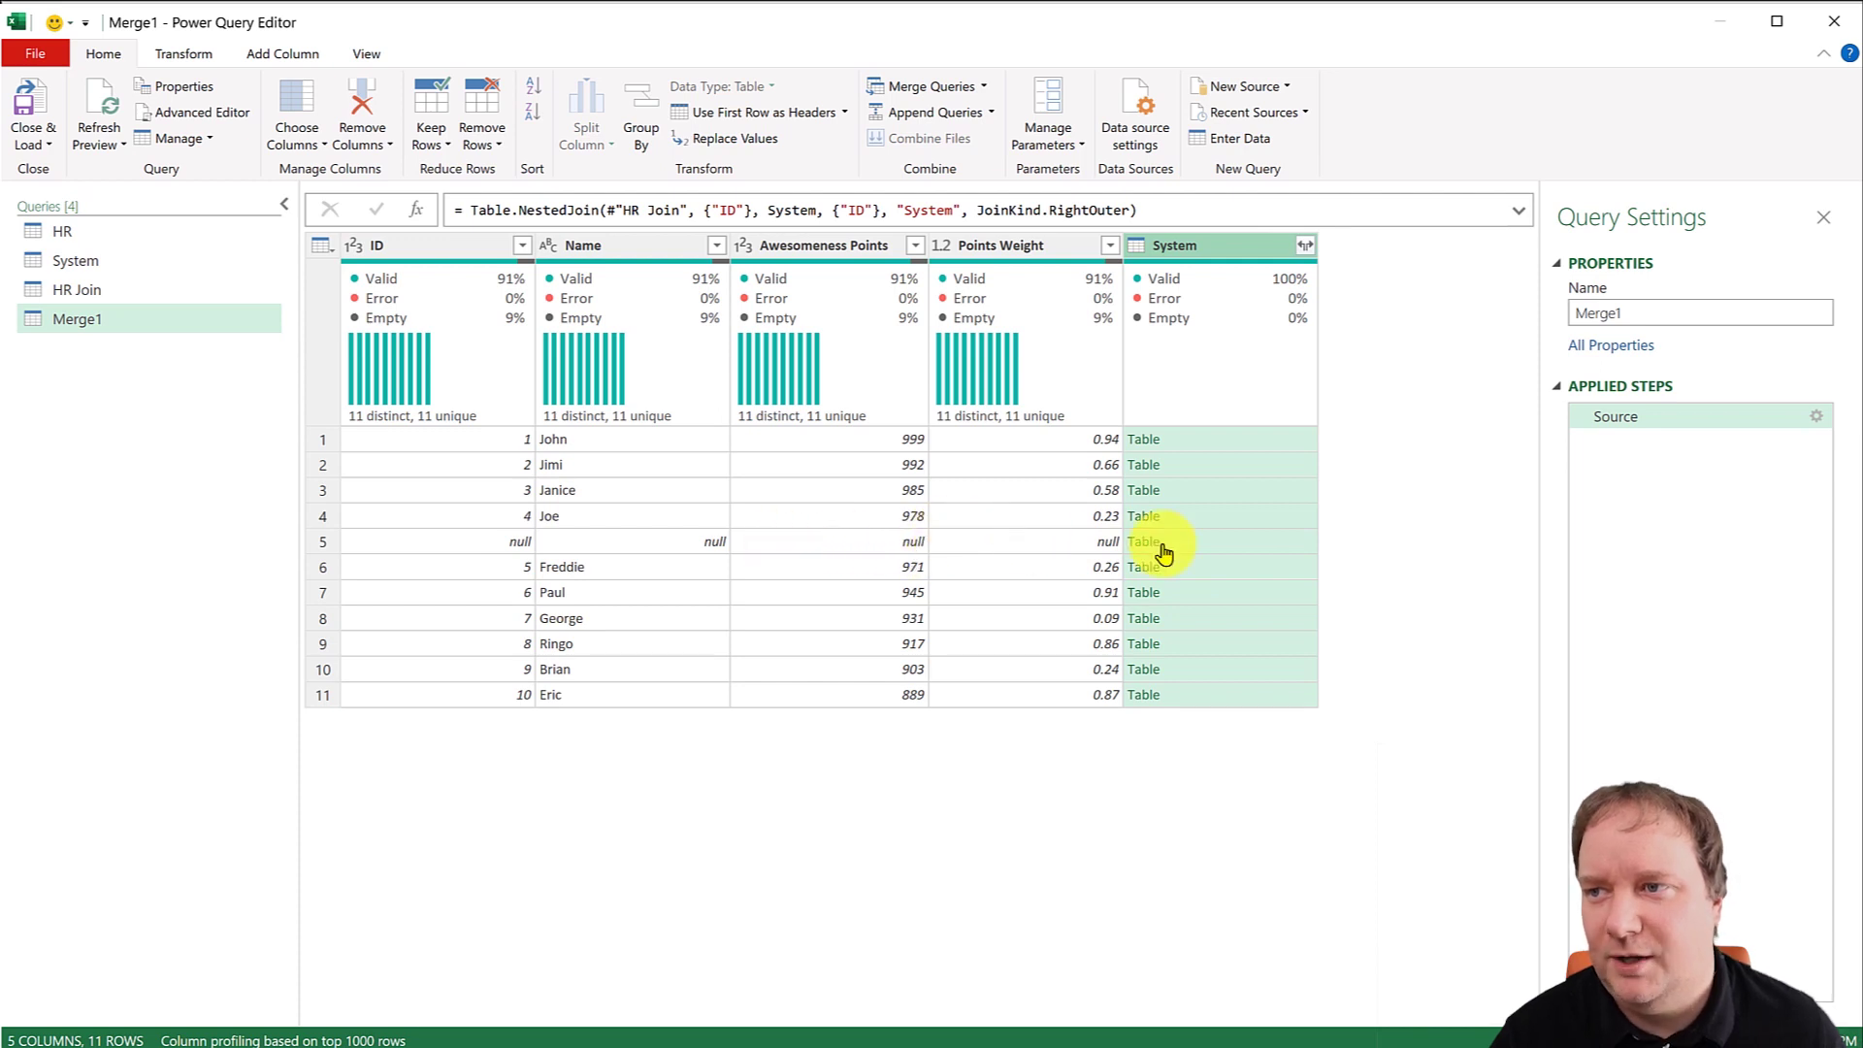
{"action": "left_click", "coordinate": [1225, 545]}
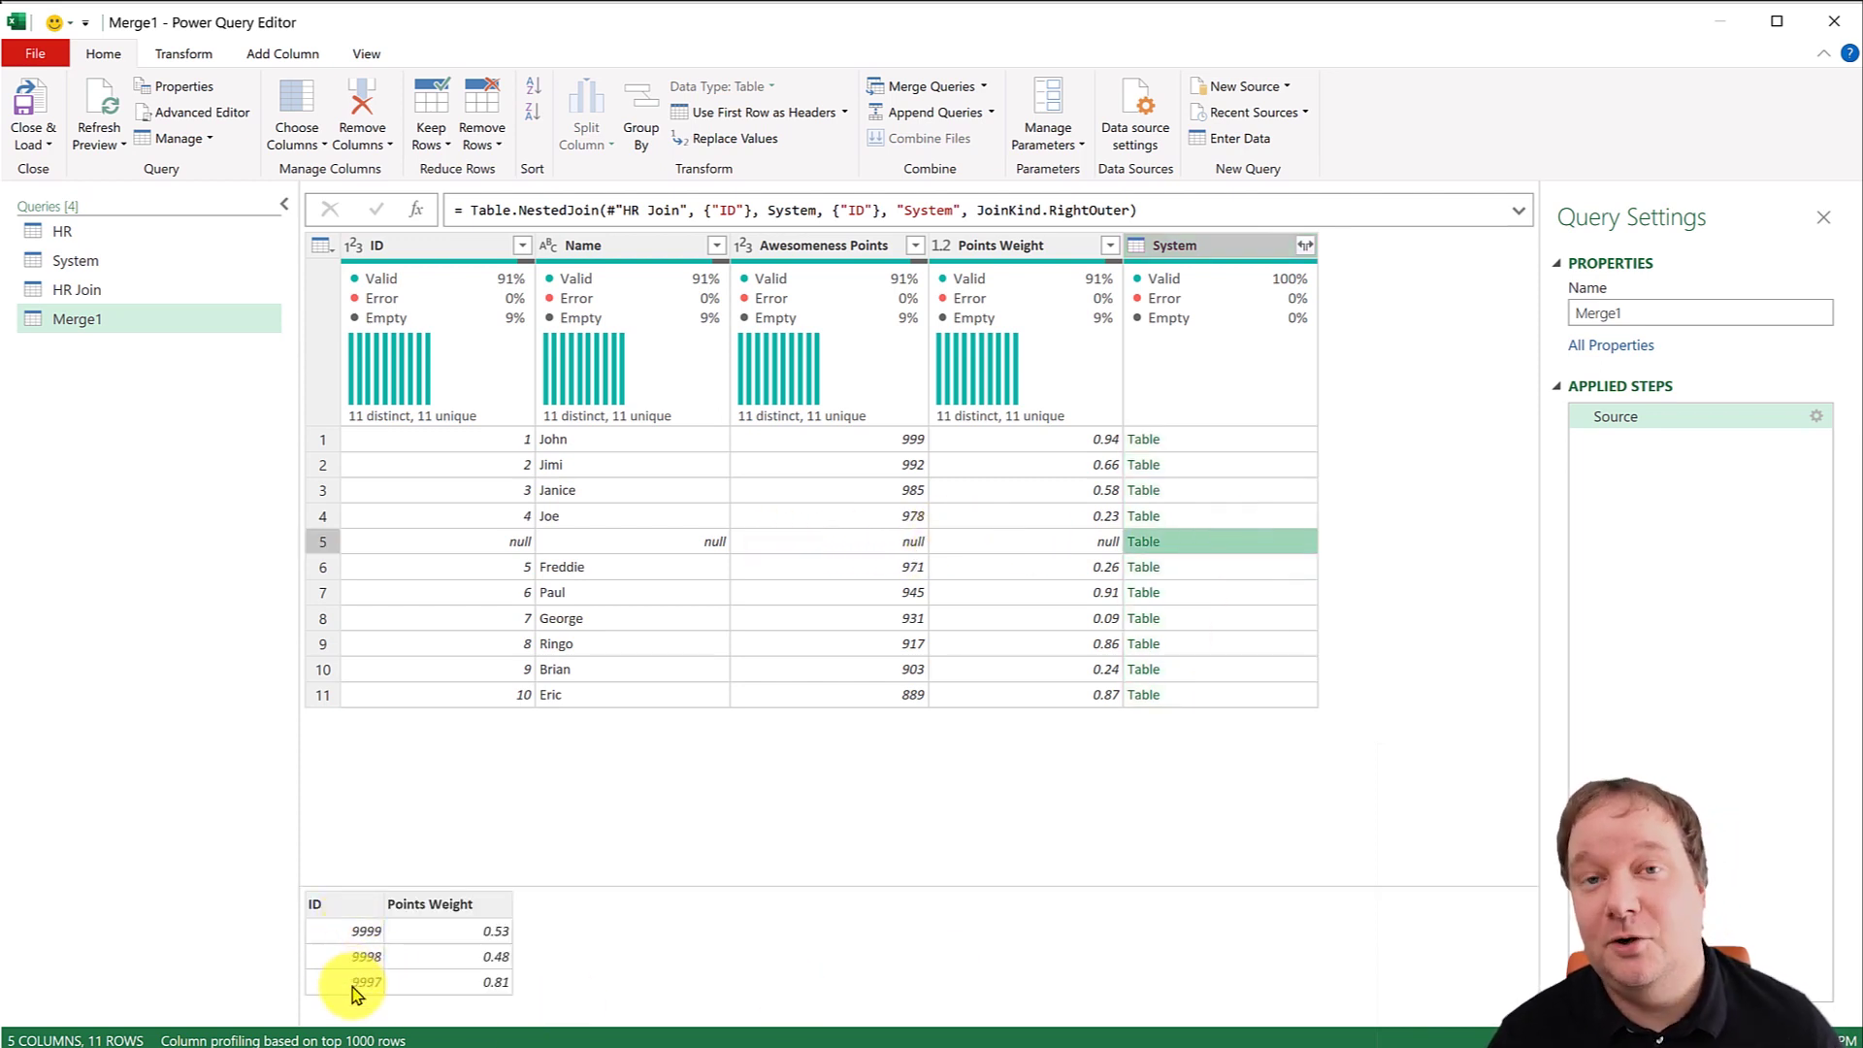
{"action": "left_click", "coordinate": [1310, 249]}
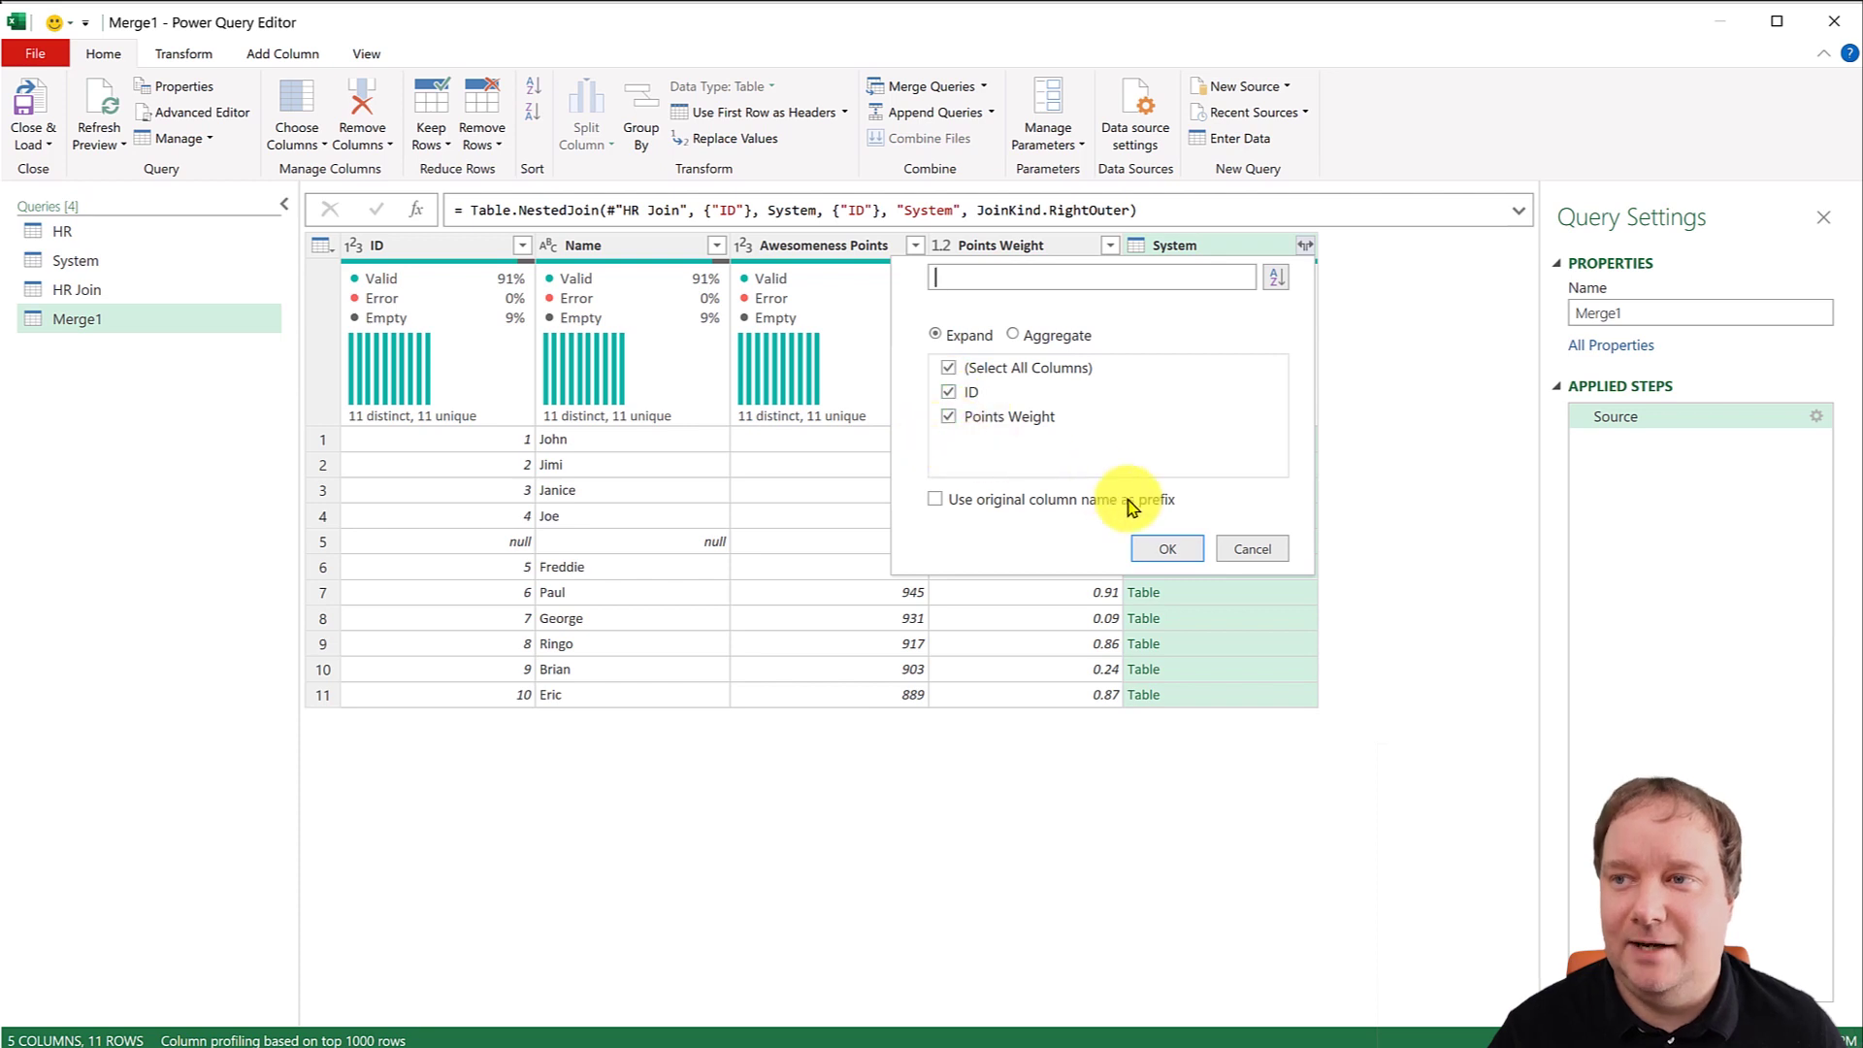
{"action": "left_click", "coordinate": [1186, 551]}
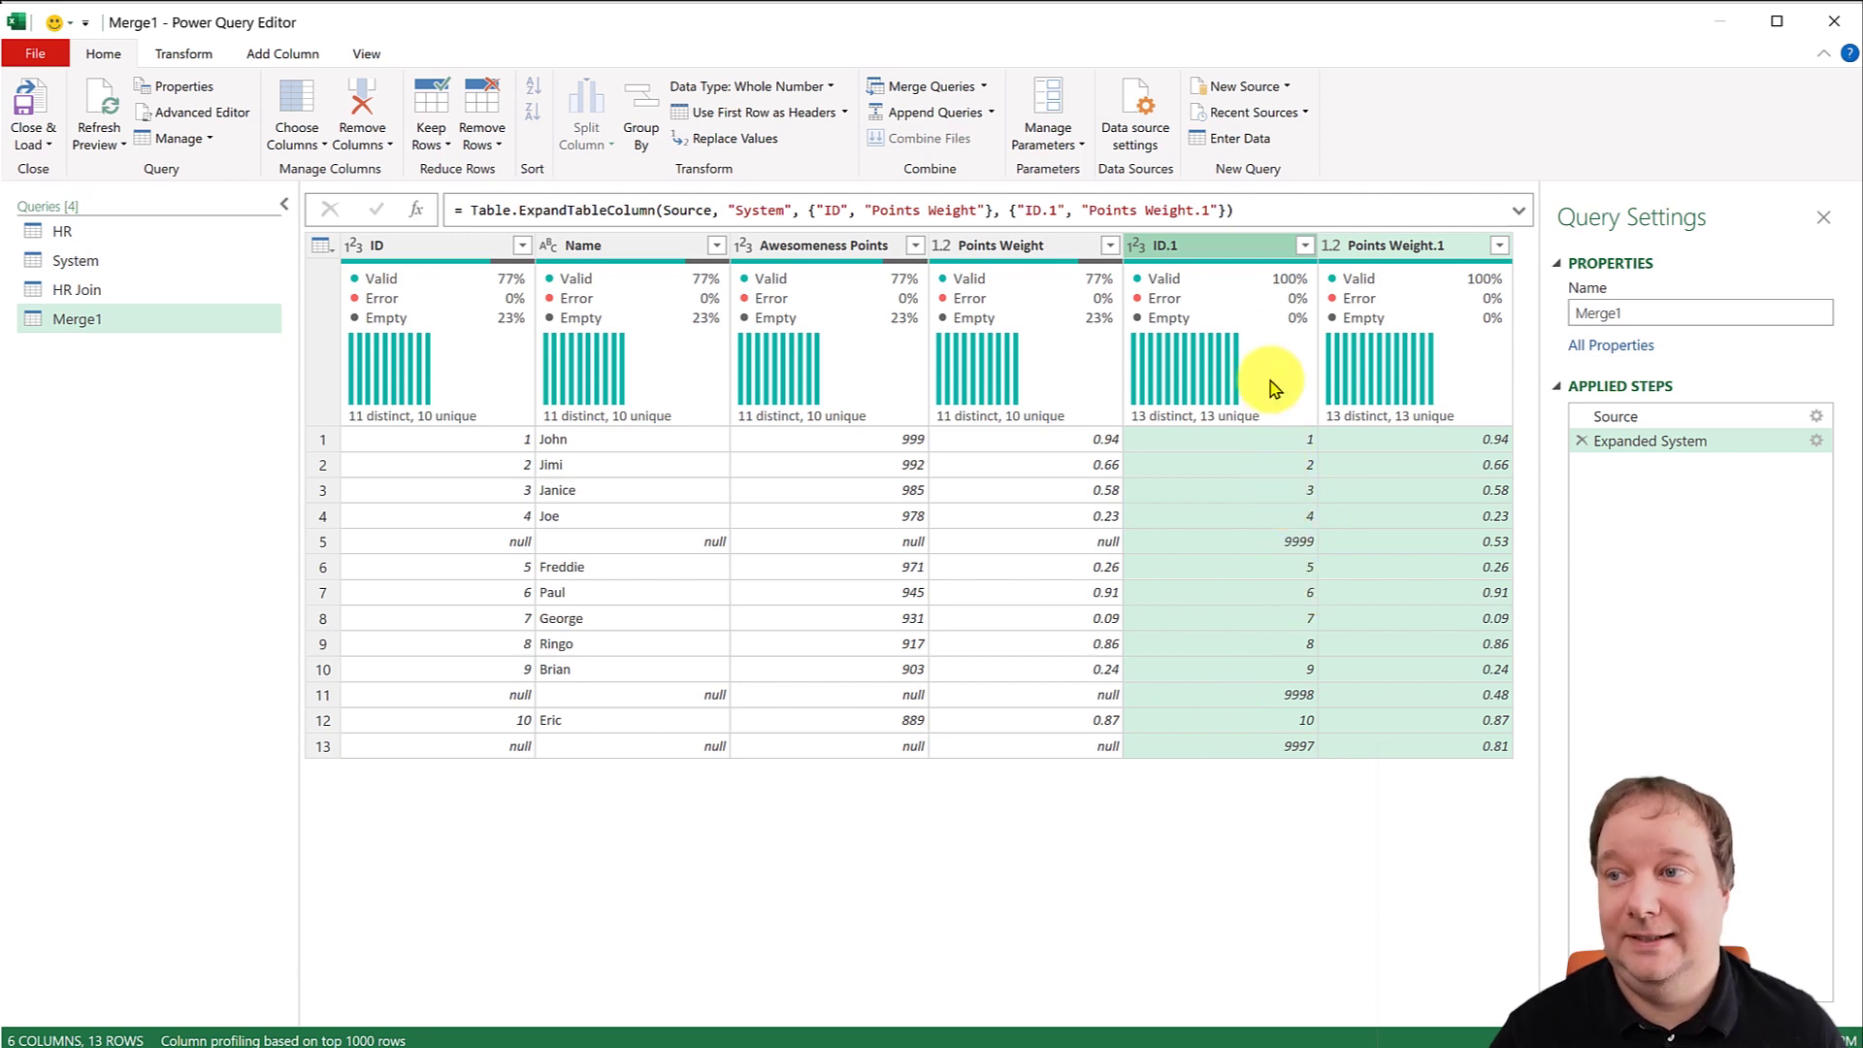
Move the expanded ID.1 and Points Weight.1 columns together to the front of the table.
{"action": "left_click", "coordinate": [1218, 247]}
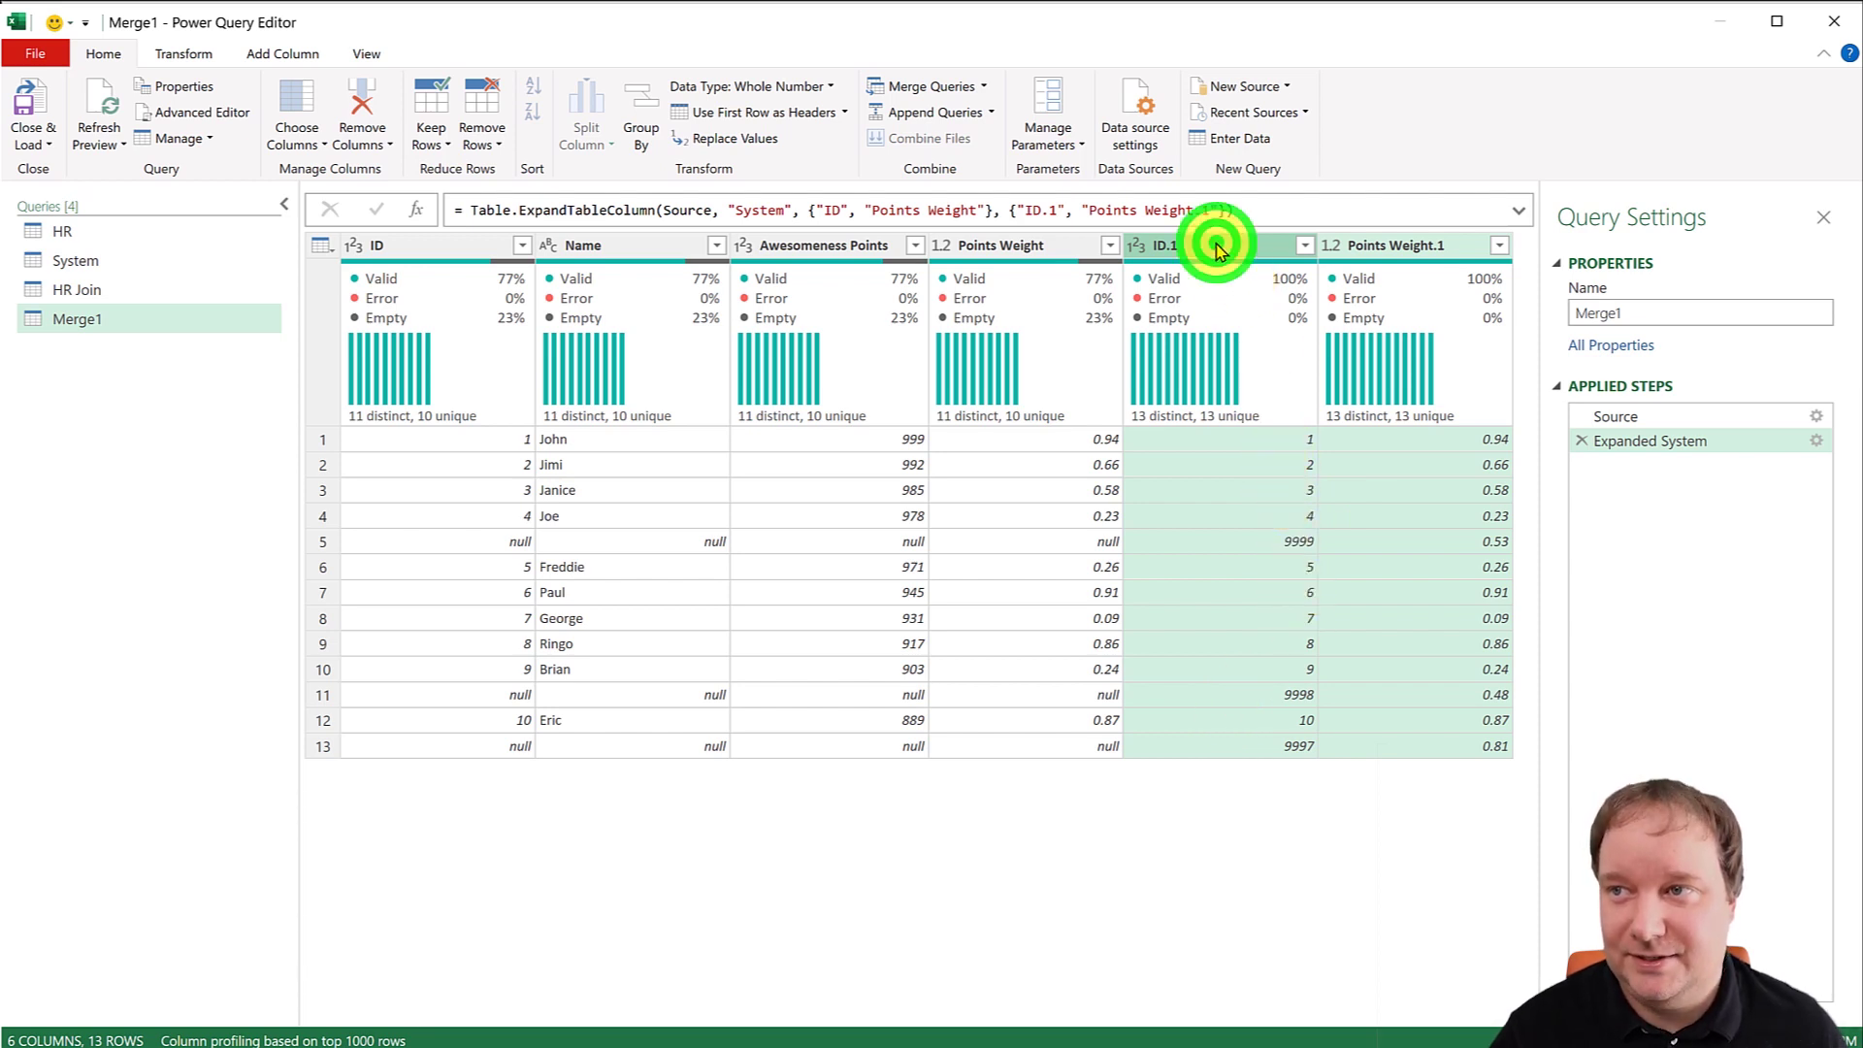
{"action": "left_click", "coordinate": [1408, 247]}
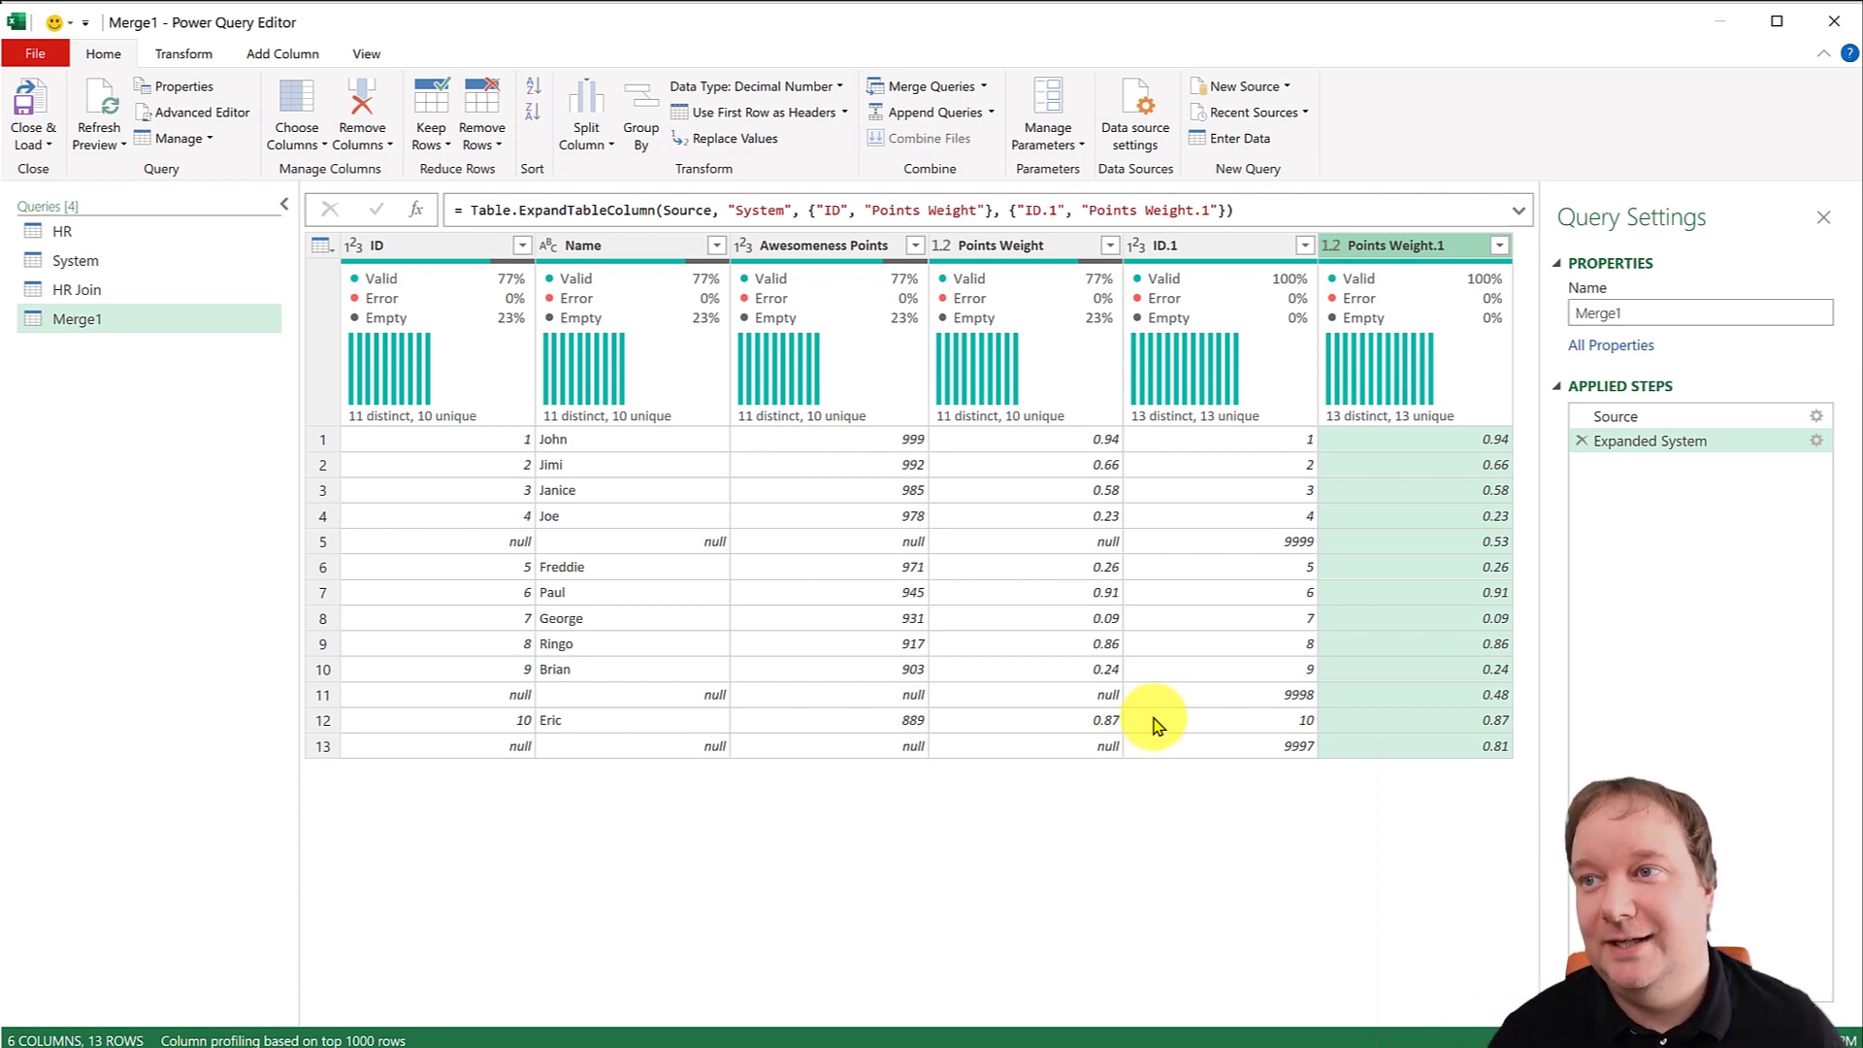
{"action": "left_click", "coordinate": [1196, 245]}
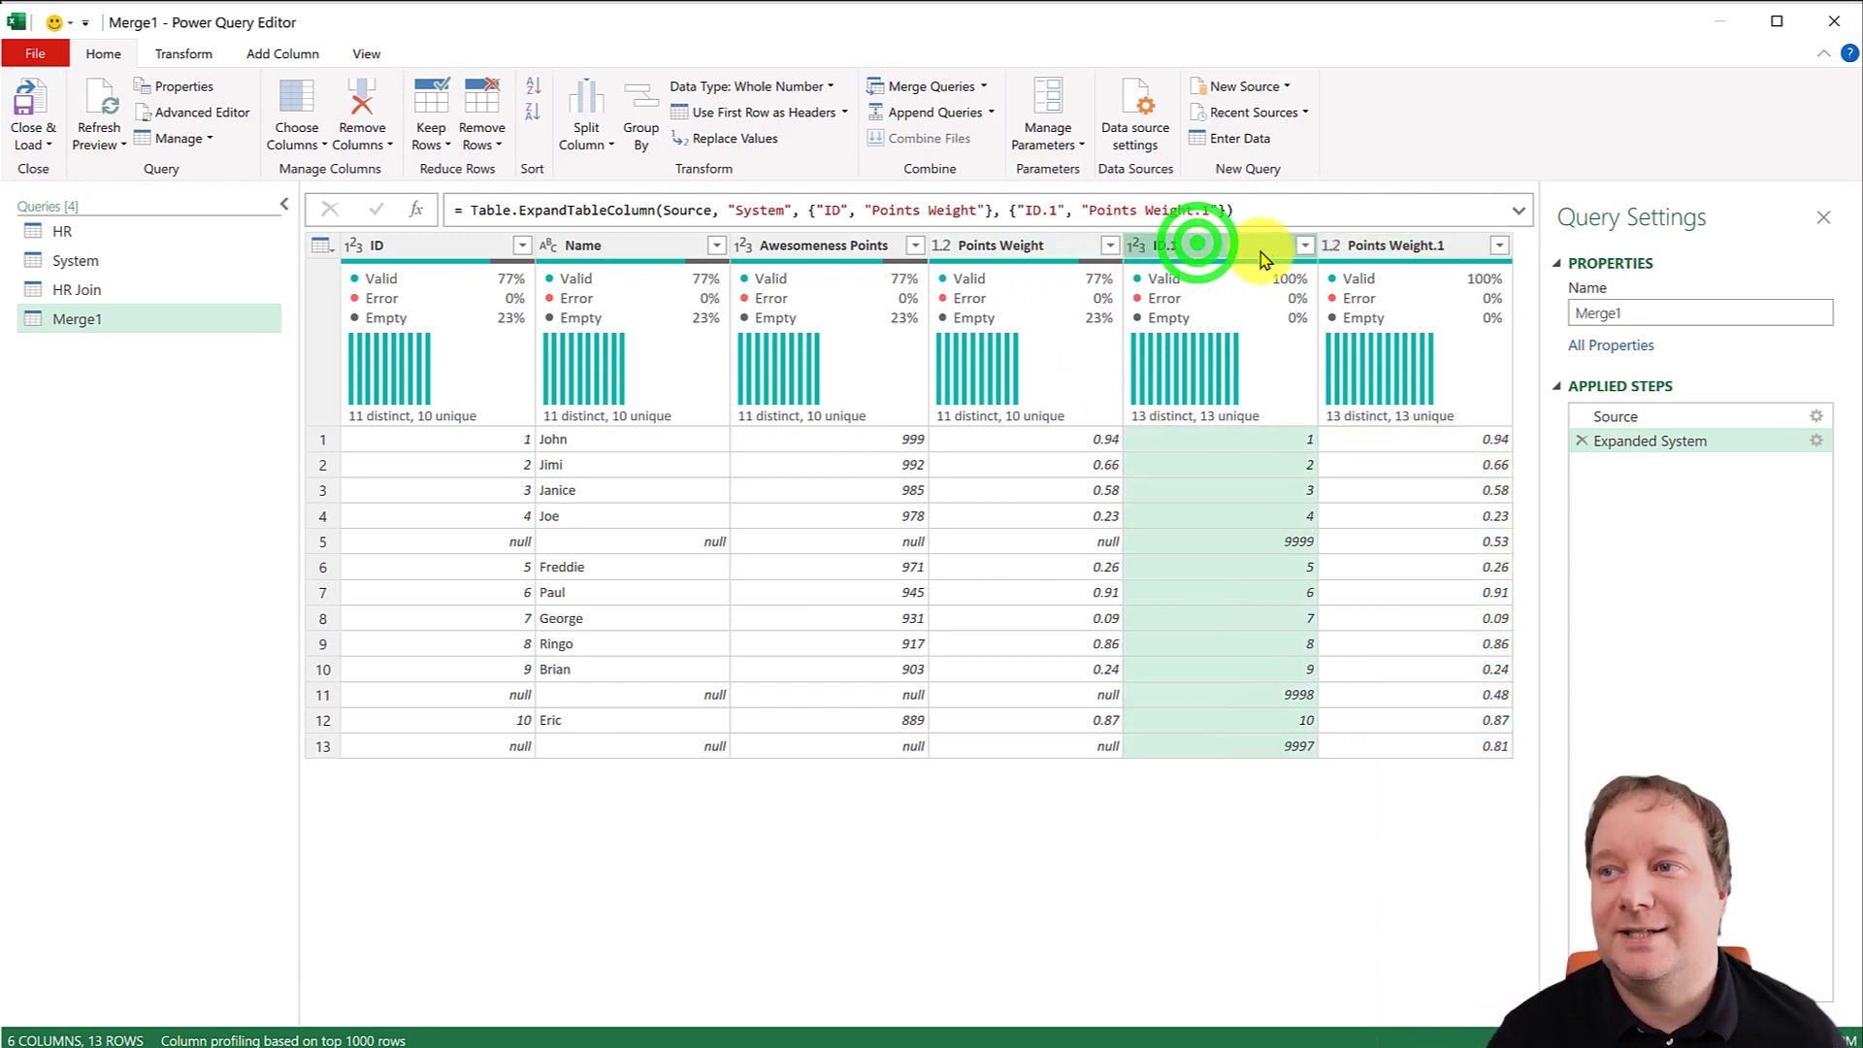
{"action": "left_click", "coordinate": [1383, 248], "text": "ctrl"}
{"action": "left_click_drag", "start_coordinate": [1204, 245], "coordinate": [388, 257]}
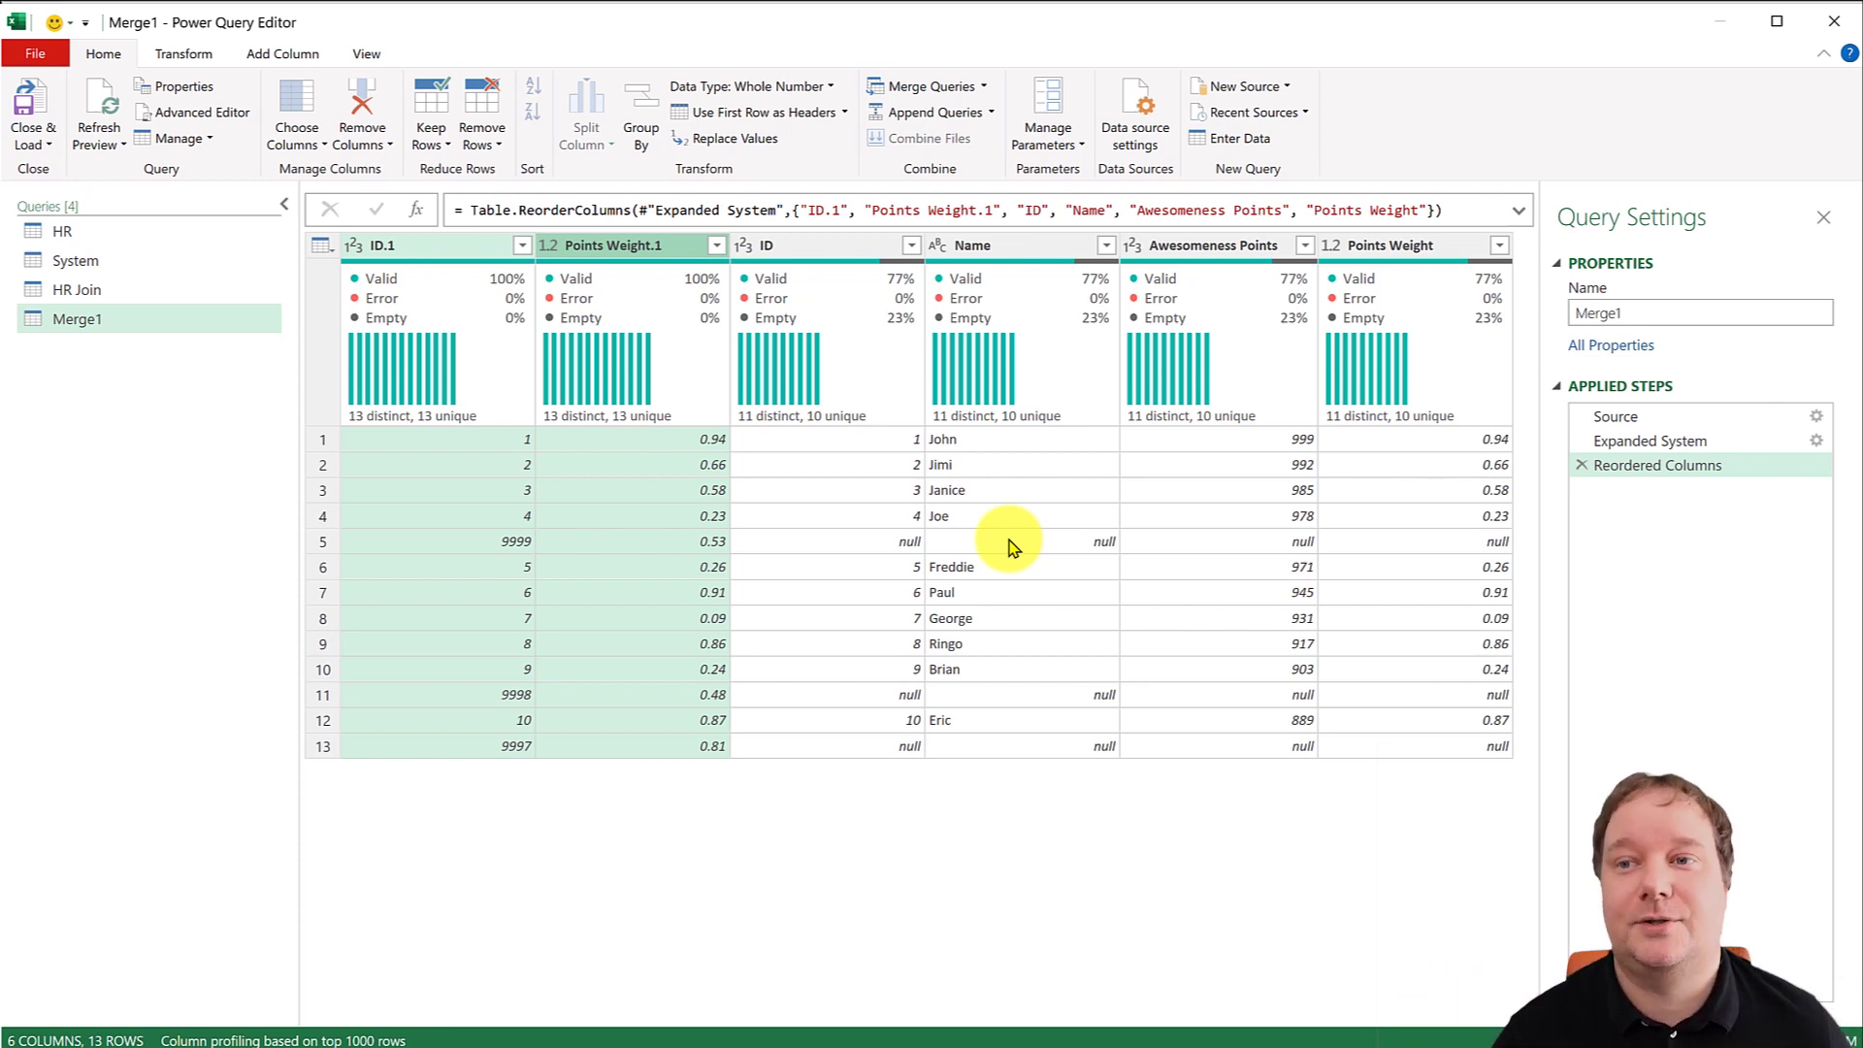
Rename the Right Outer merged query System Join.
{"action": "double_click", "coordinate": [1658, 312]}
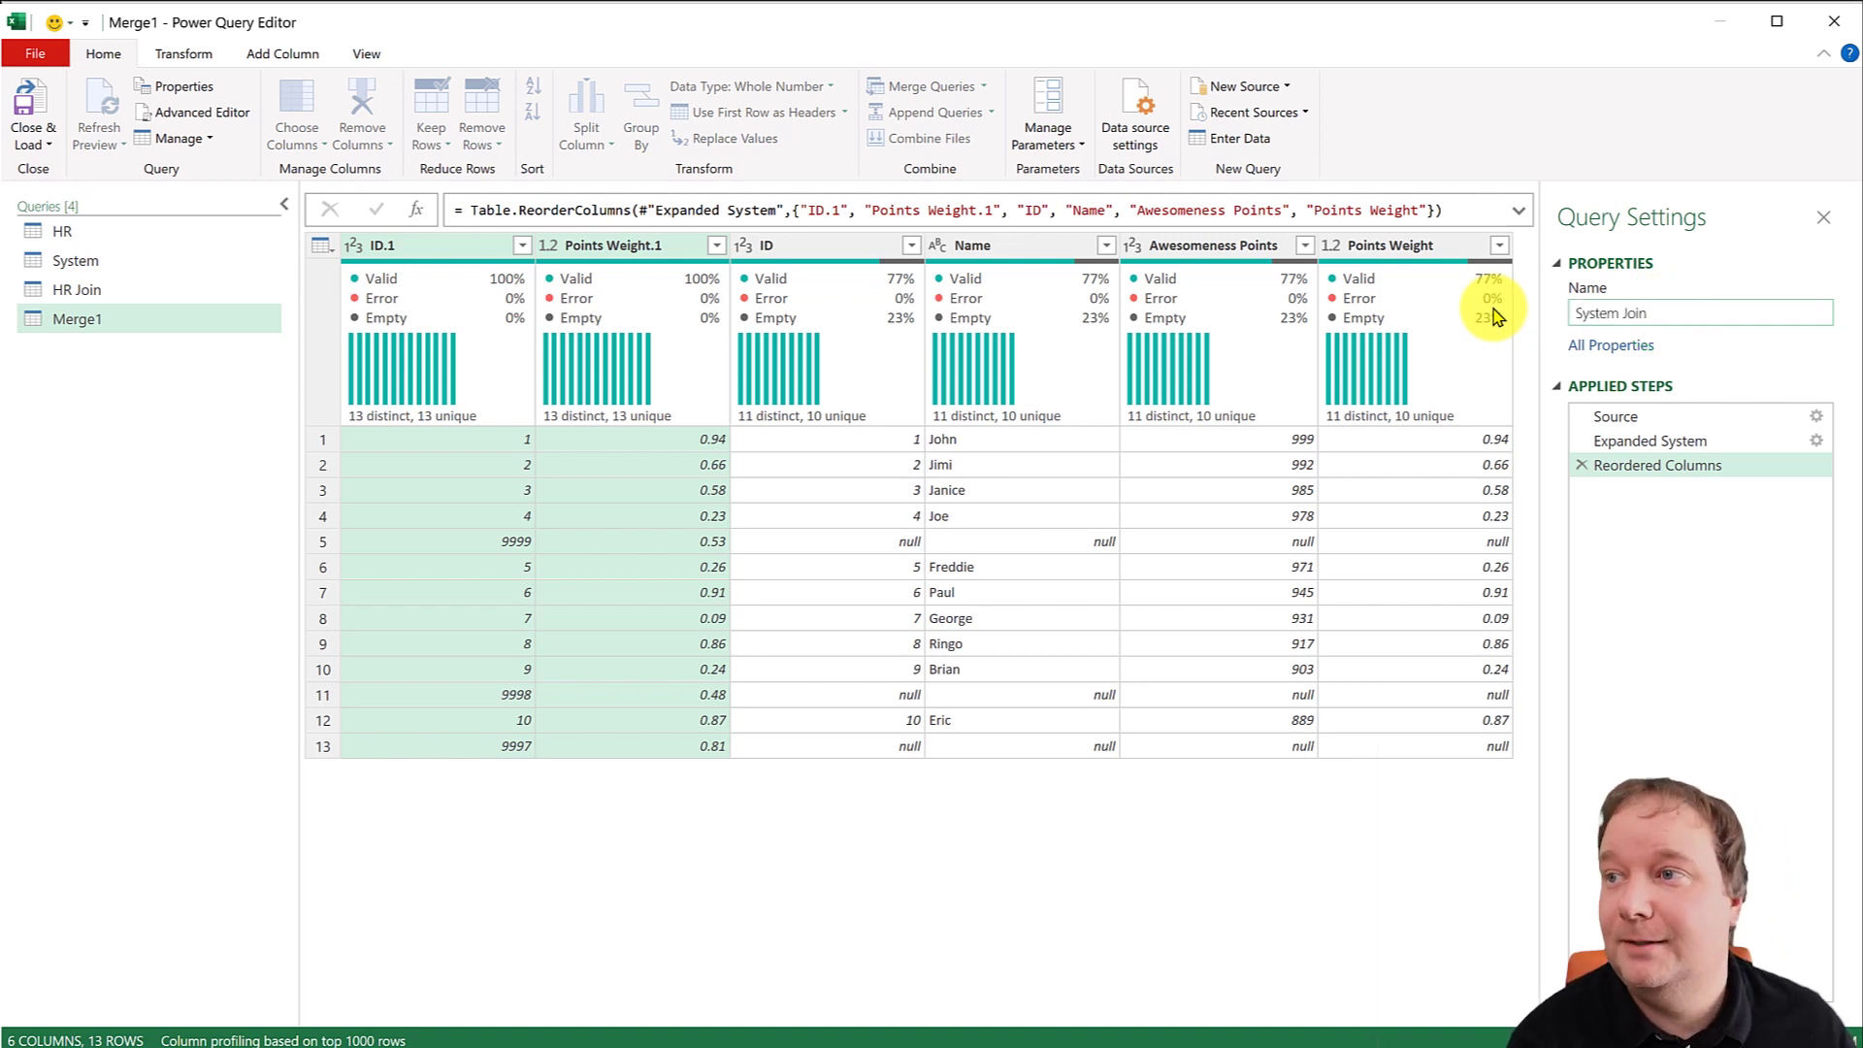
{"action": "key", "text": "Return"}
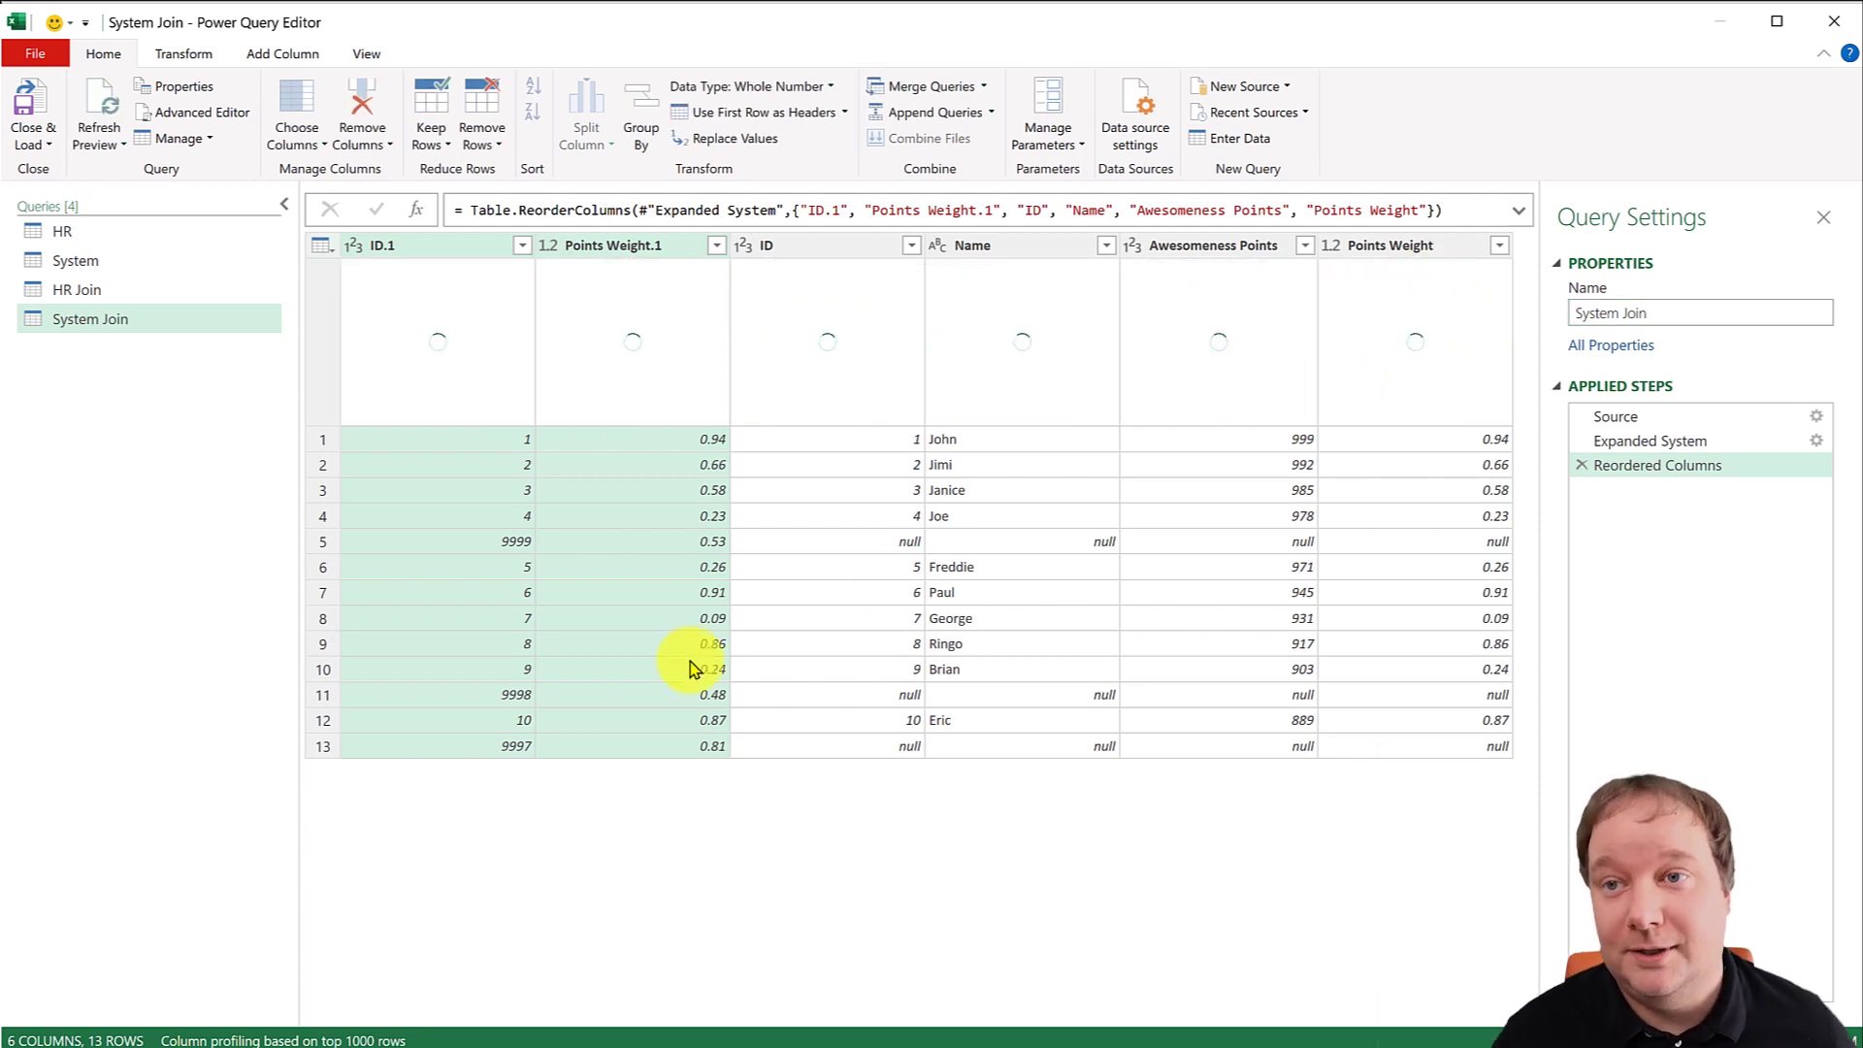
{"action": "left_click", "coordinate": [119, 398]}
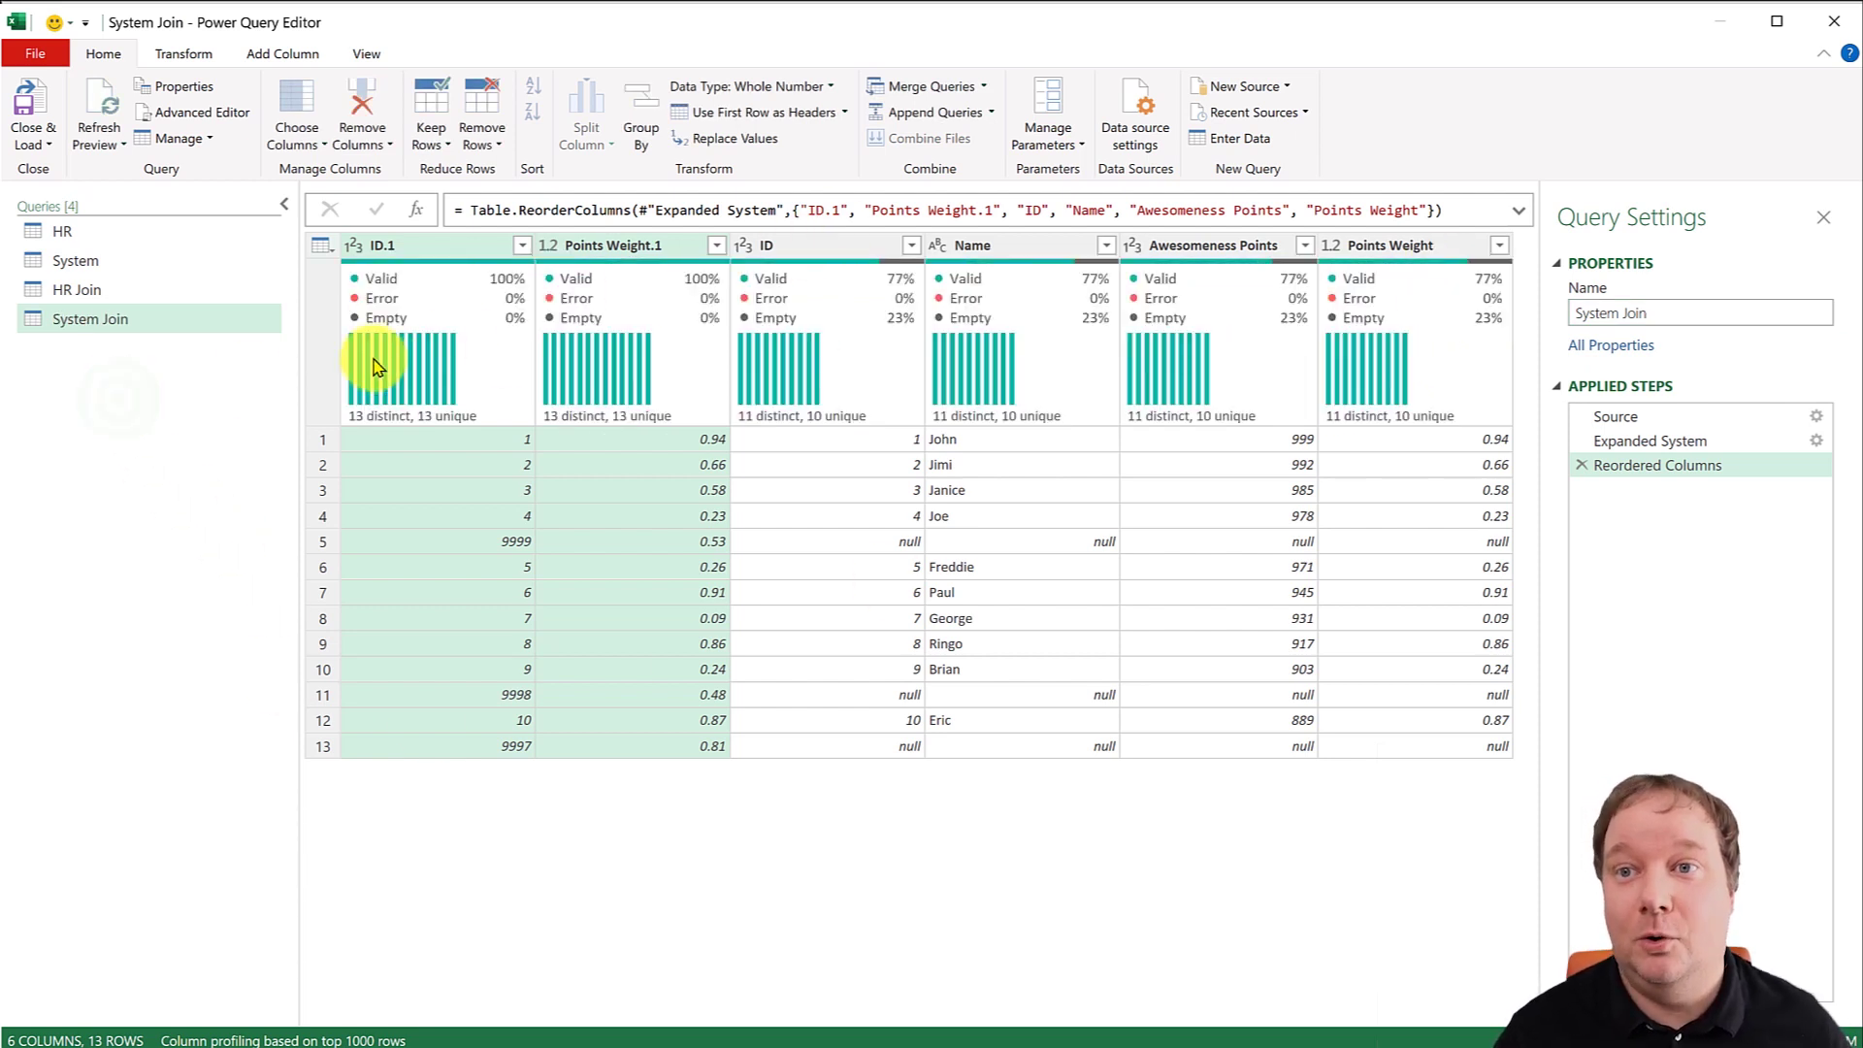
Merge the HR query with System as a new query, matching on their ID columns with a Full Outer join.
{"action": "left_click", "coordinate": [94, 236]}
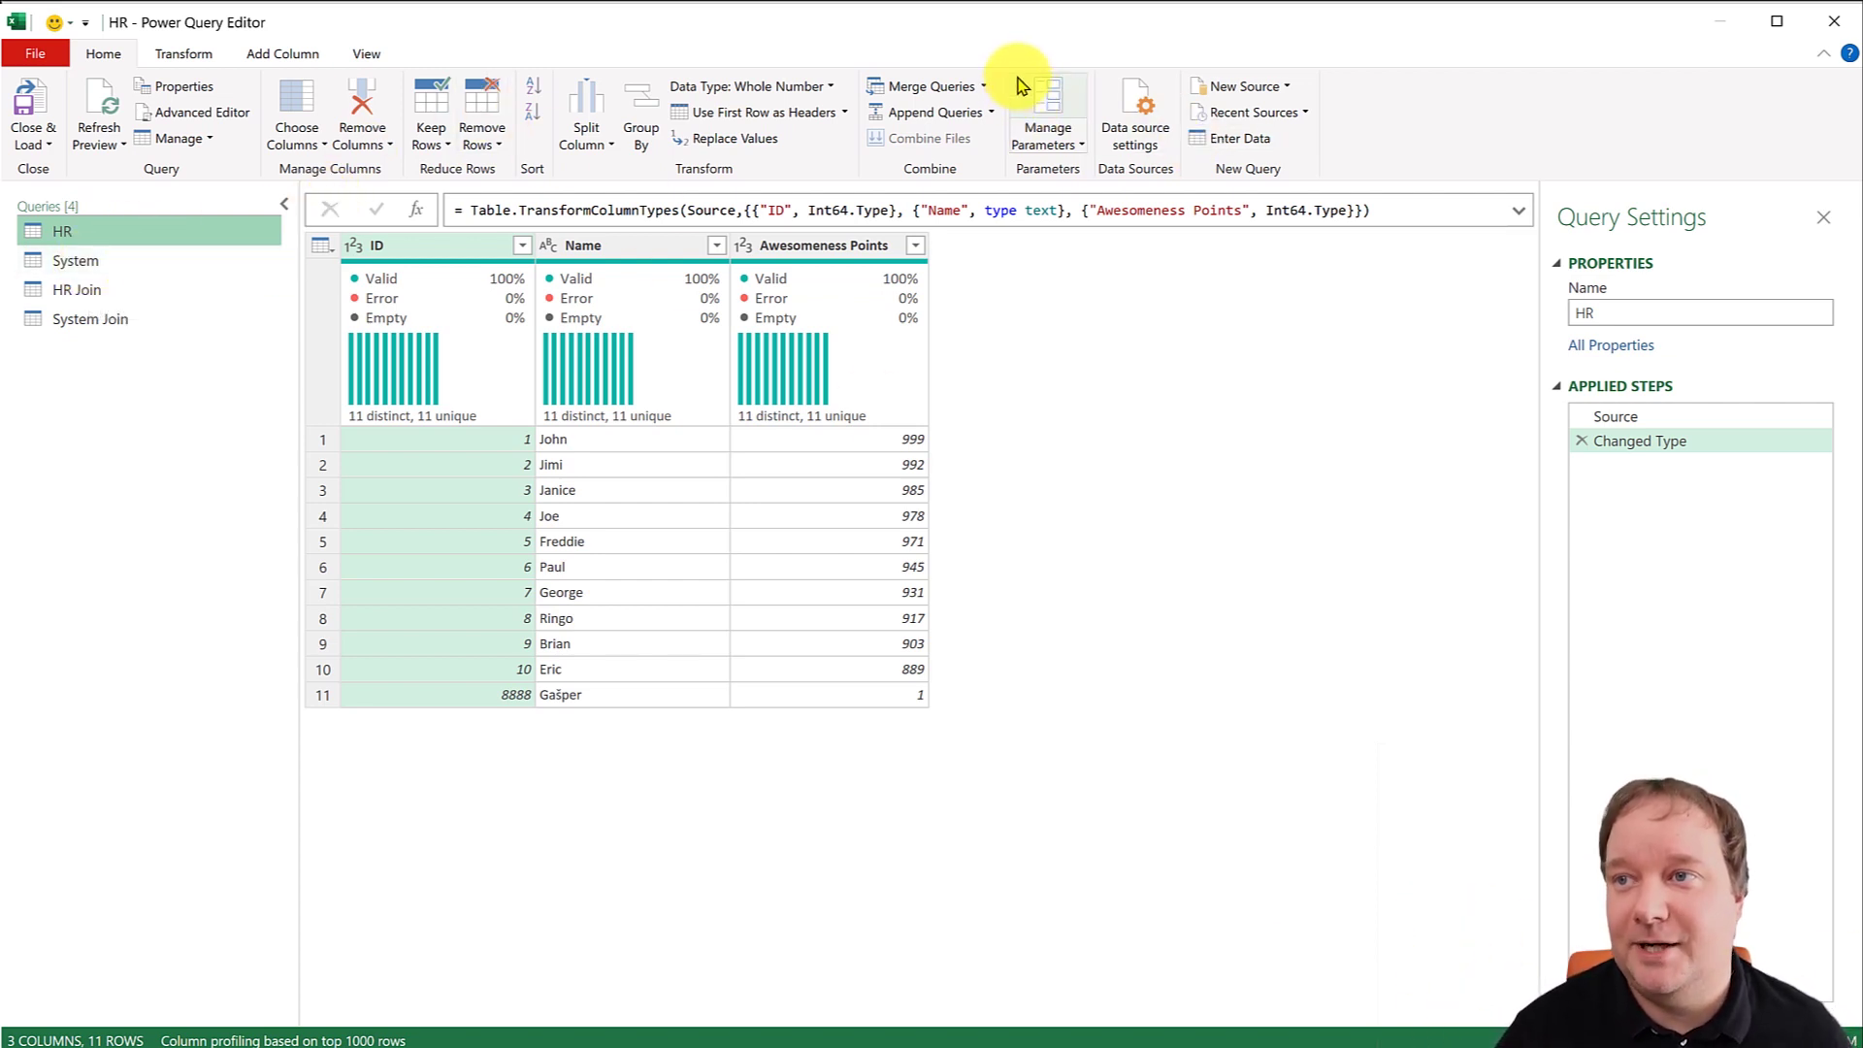
{"action": "left_click", "coordinate": [985, 85]}
{"action": "left_click", "coordinate": [939, 138]}
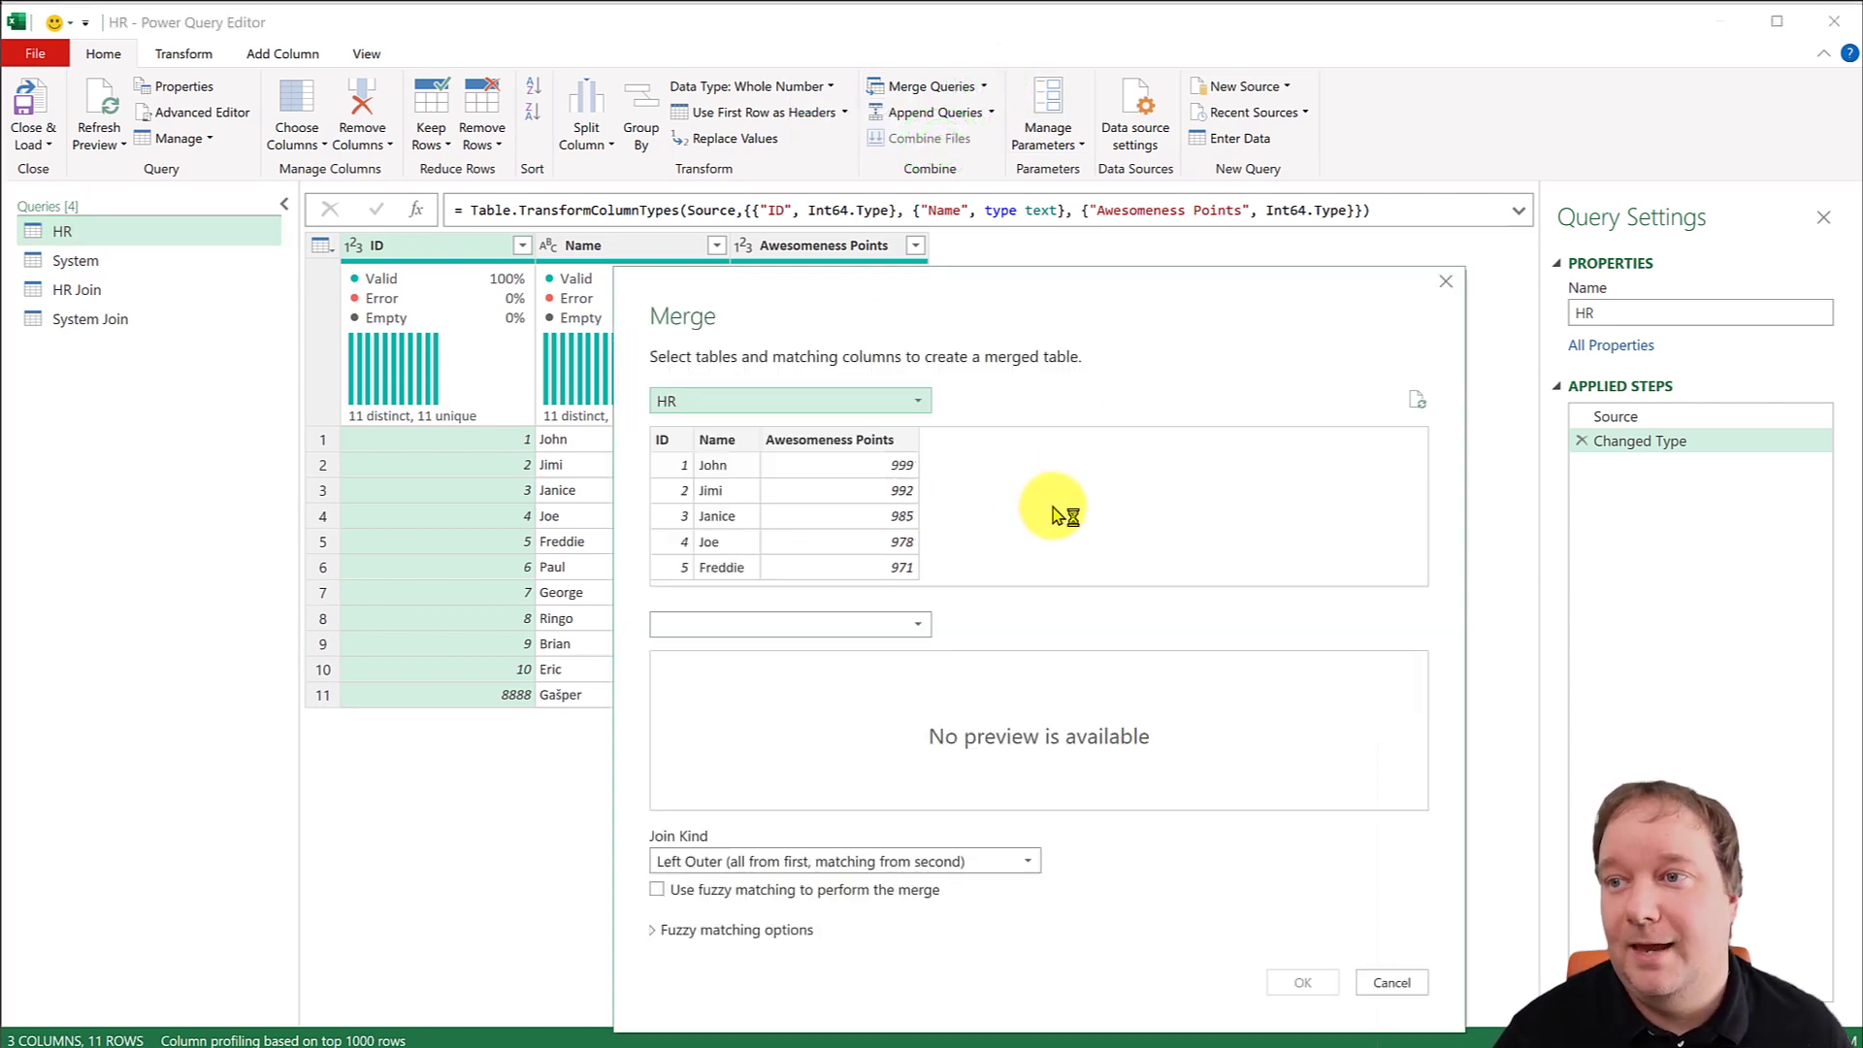
{"action": "left_click", "coordinate": [748, 624]}
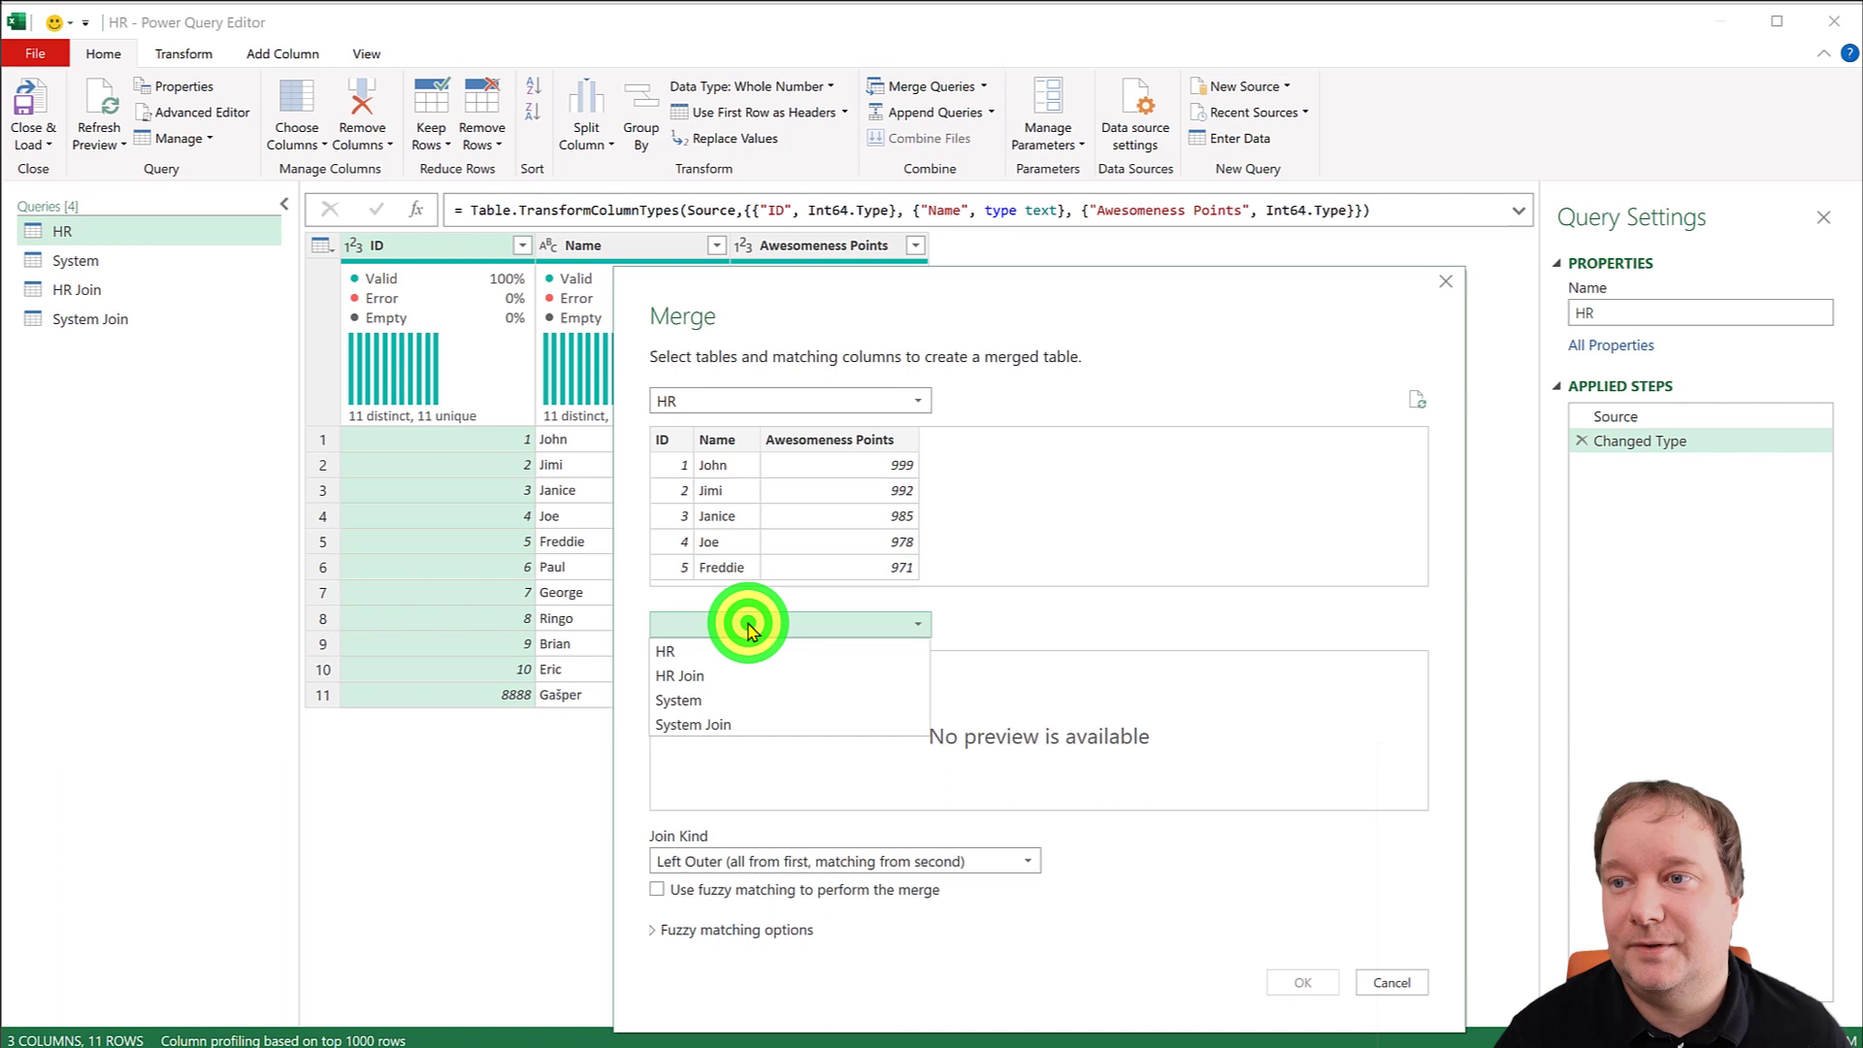
{"action": "left_click", "coordinate": [715, 700]}
{"action": "left_click", "coordinate": [682, 438]}
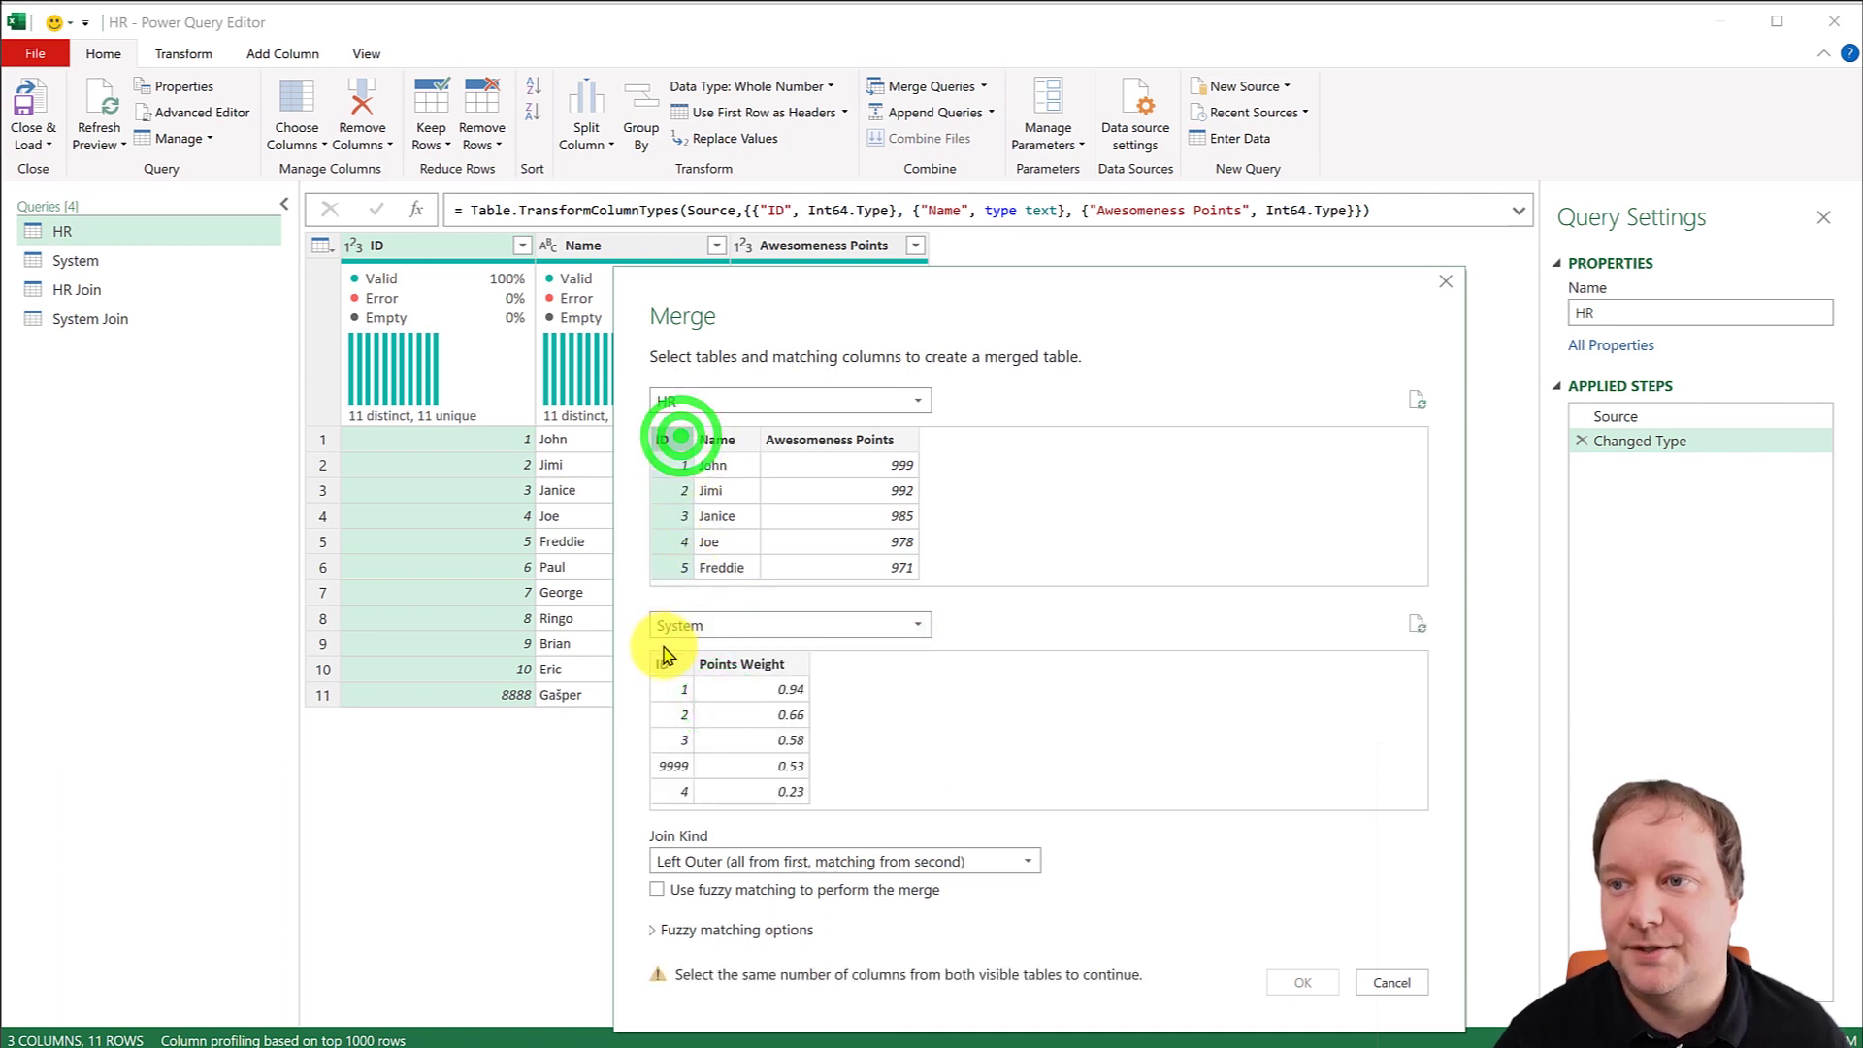
{"action": "left_click", "coordinate": [663, 659]}
{"action": "left_click", "coordinate": [1024, 860]}
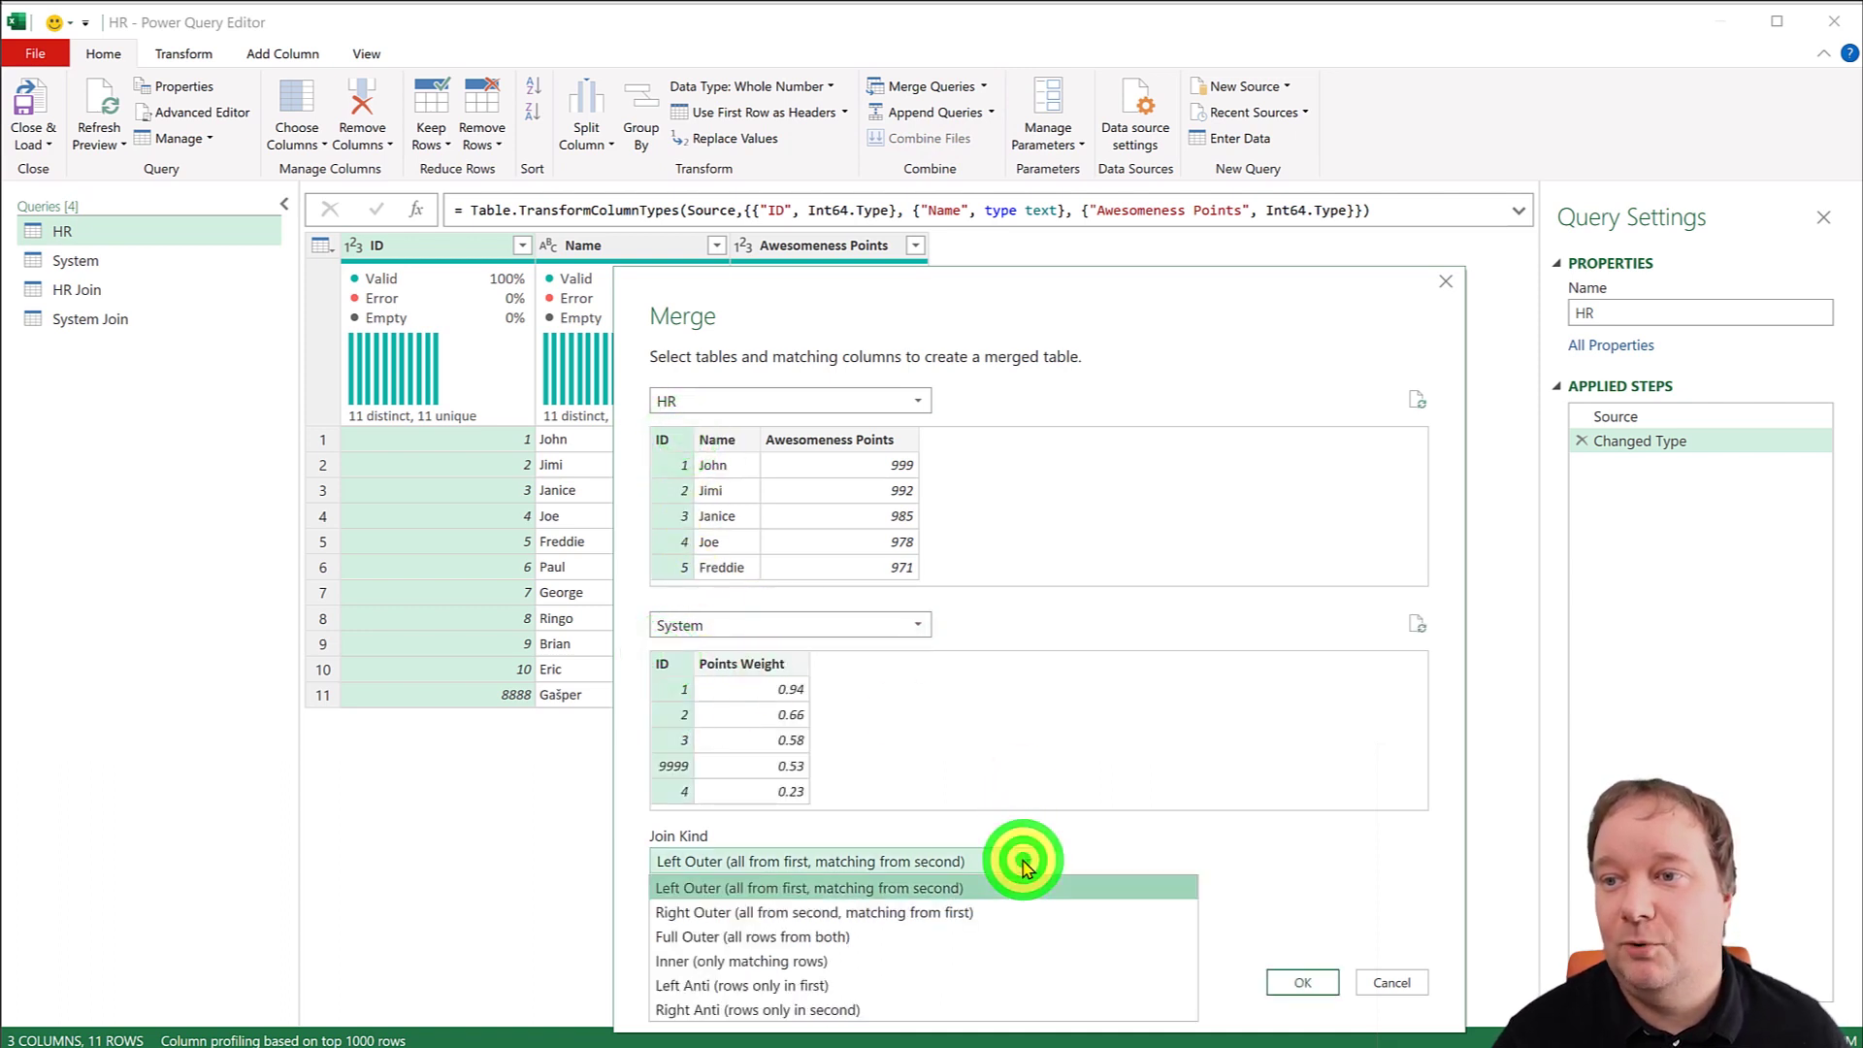
{"action": "left_click", "coordinate": [811, 937]}
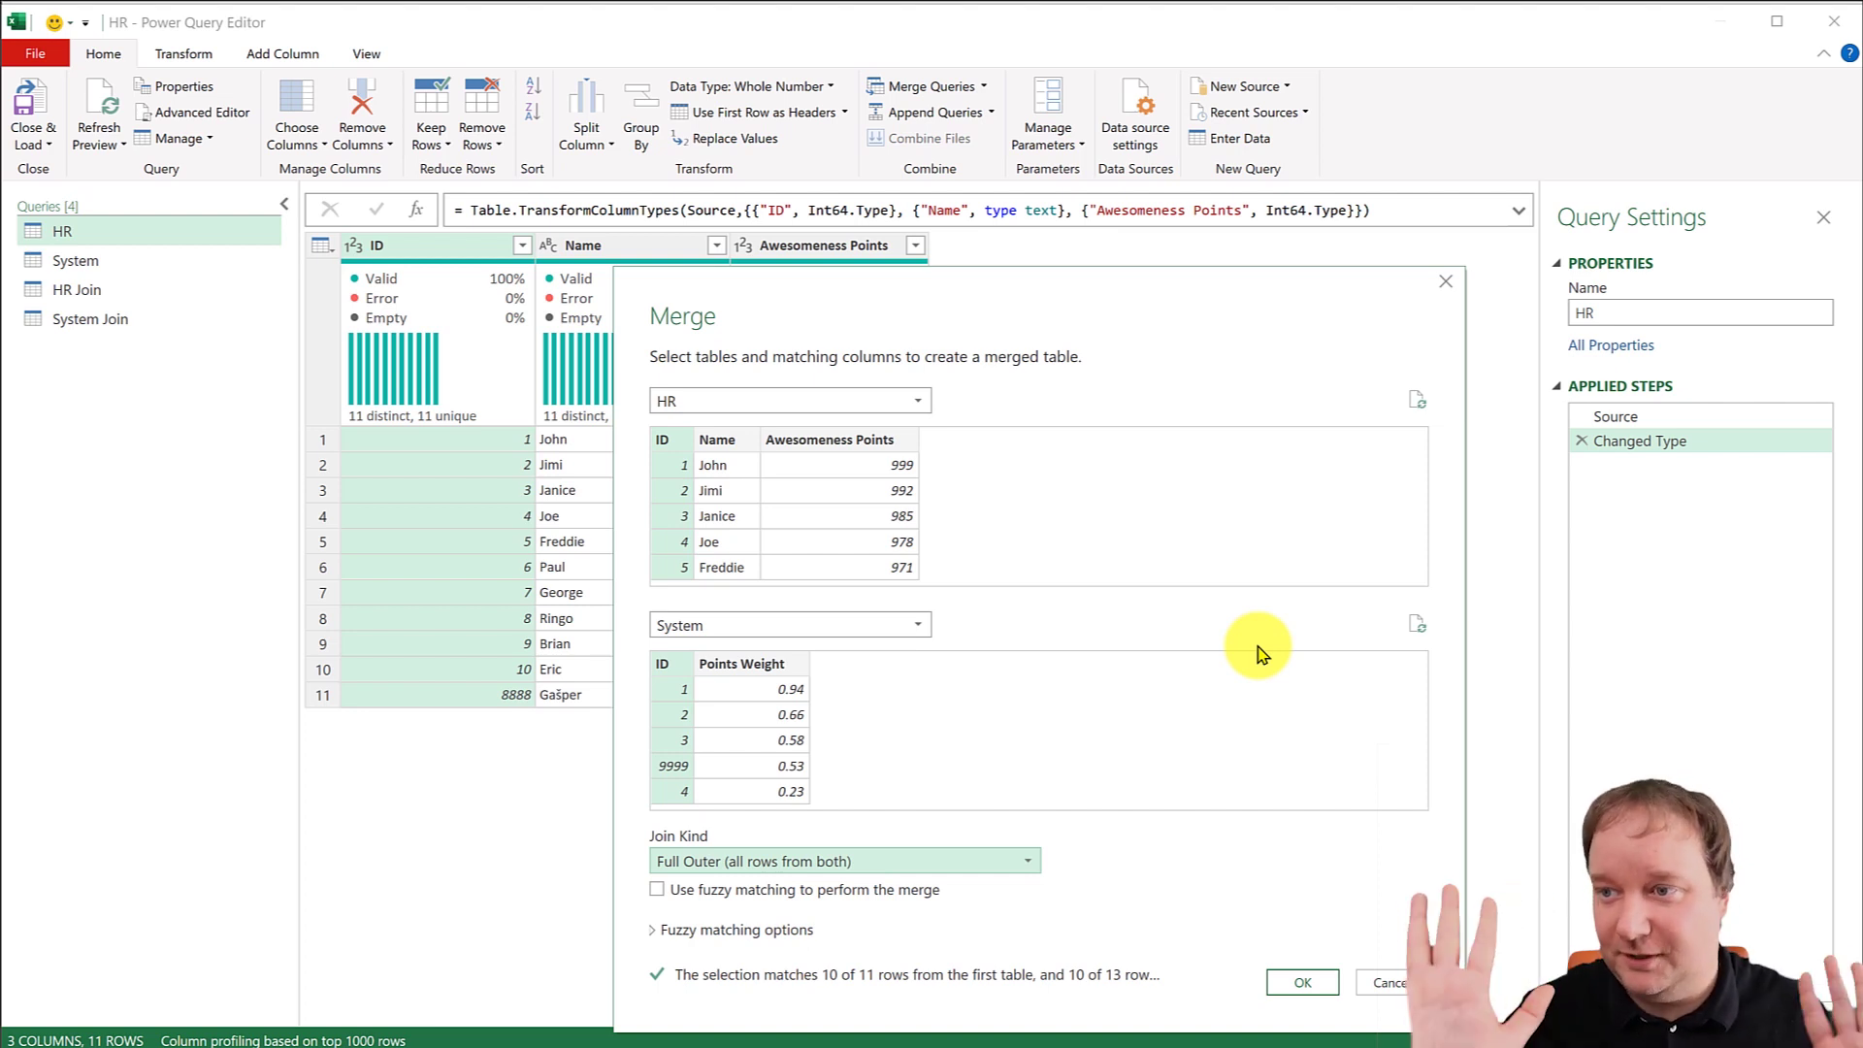
{"action": "left_click", "coordinate": [1310, 984]}
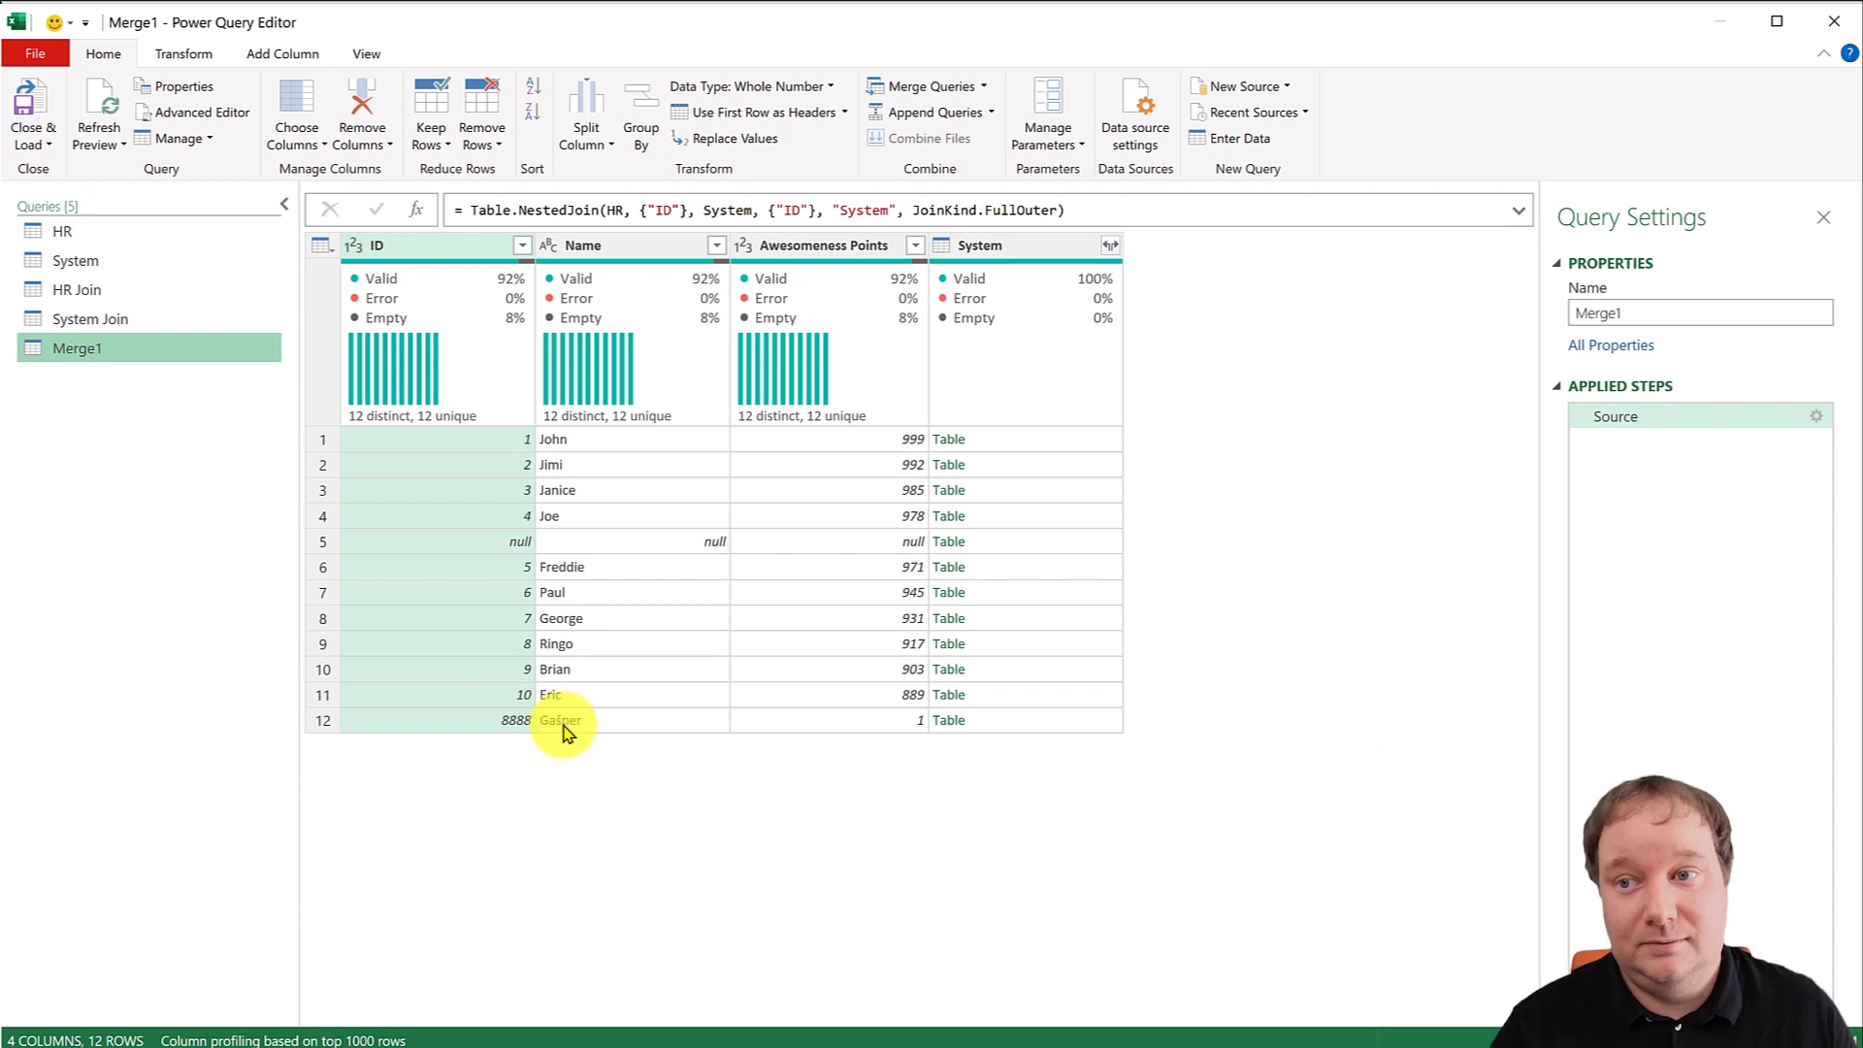
Preview the nested System tables in rows 12 and 5, and expand ID and Points Weight without a prefix.
{"action": "left_click", "coordinate": [1056, 719]}
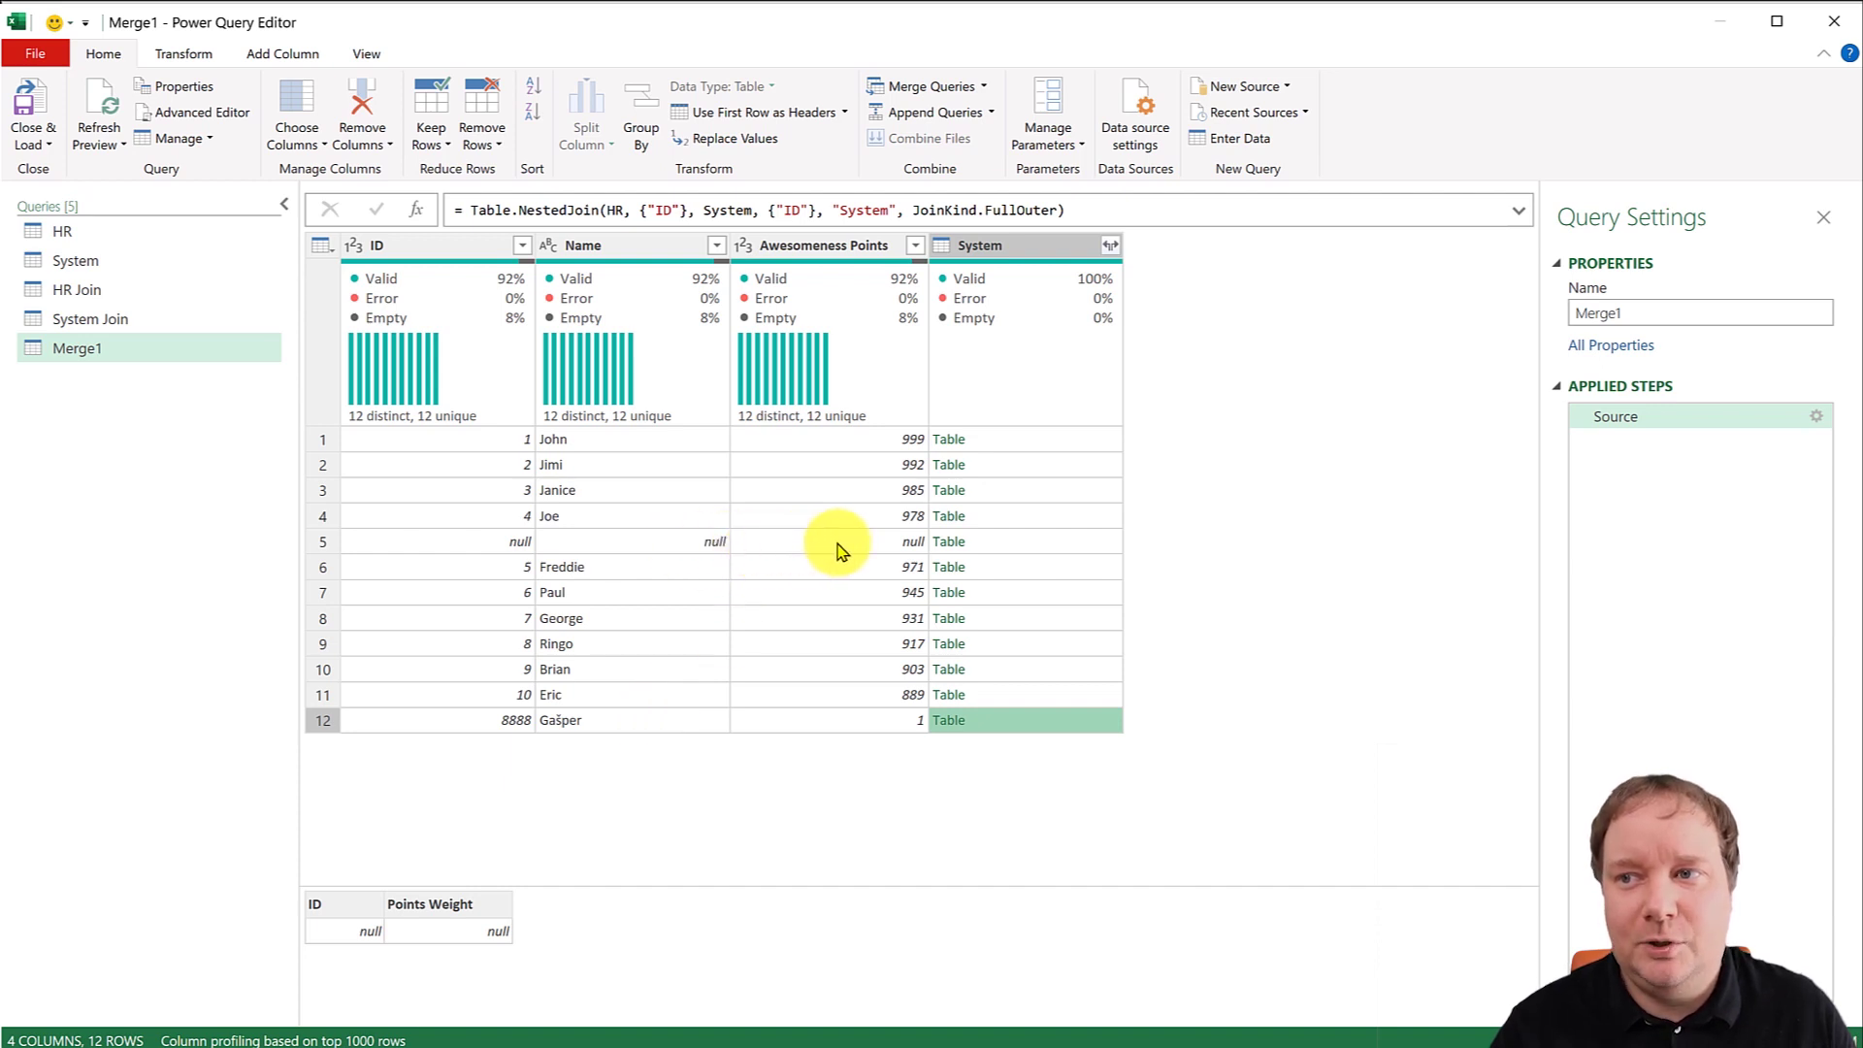
{"action": "left_click", "coordinate": [1019, 541]}
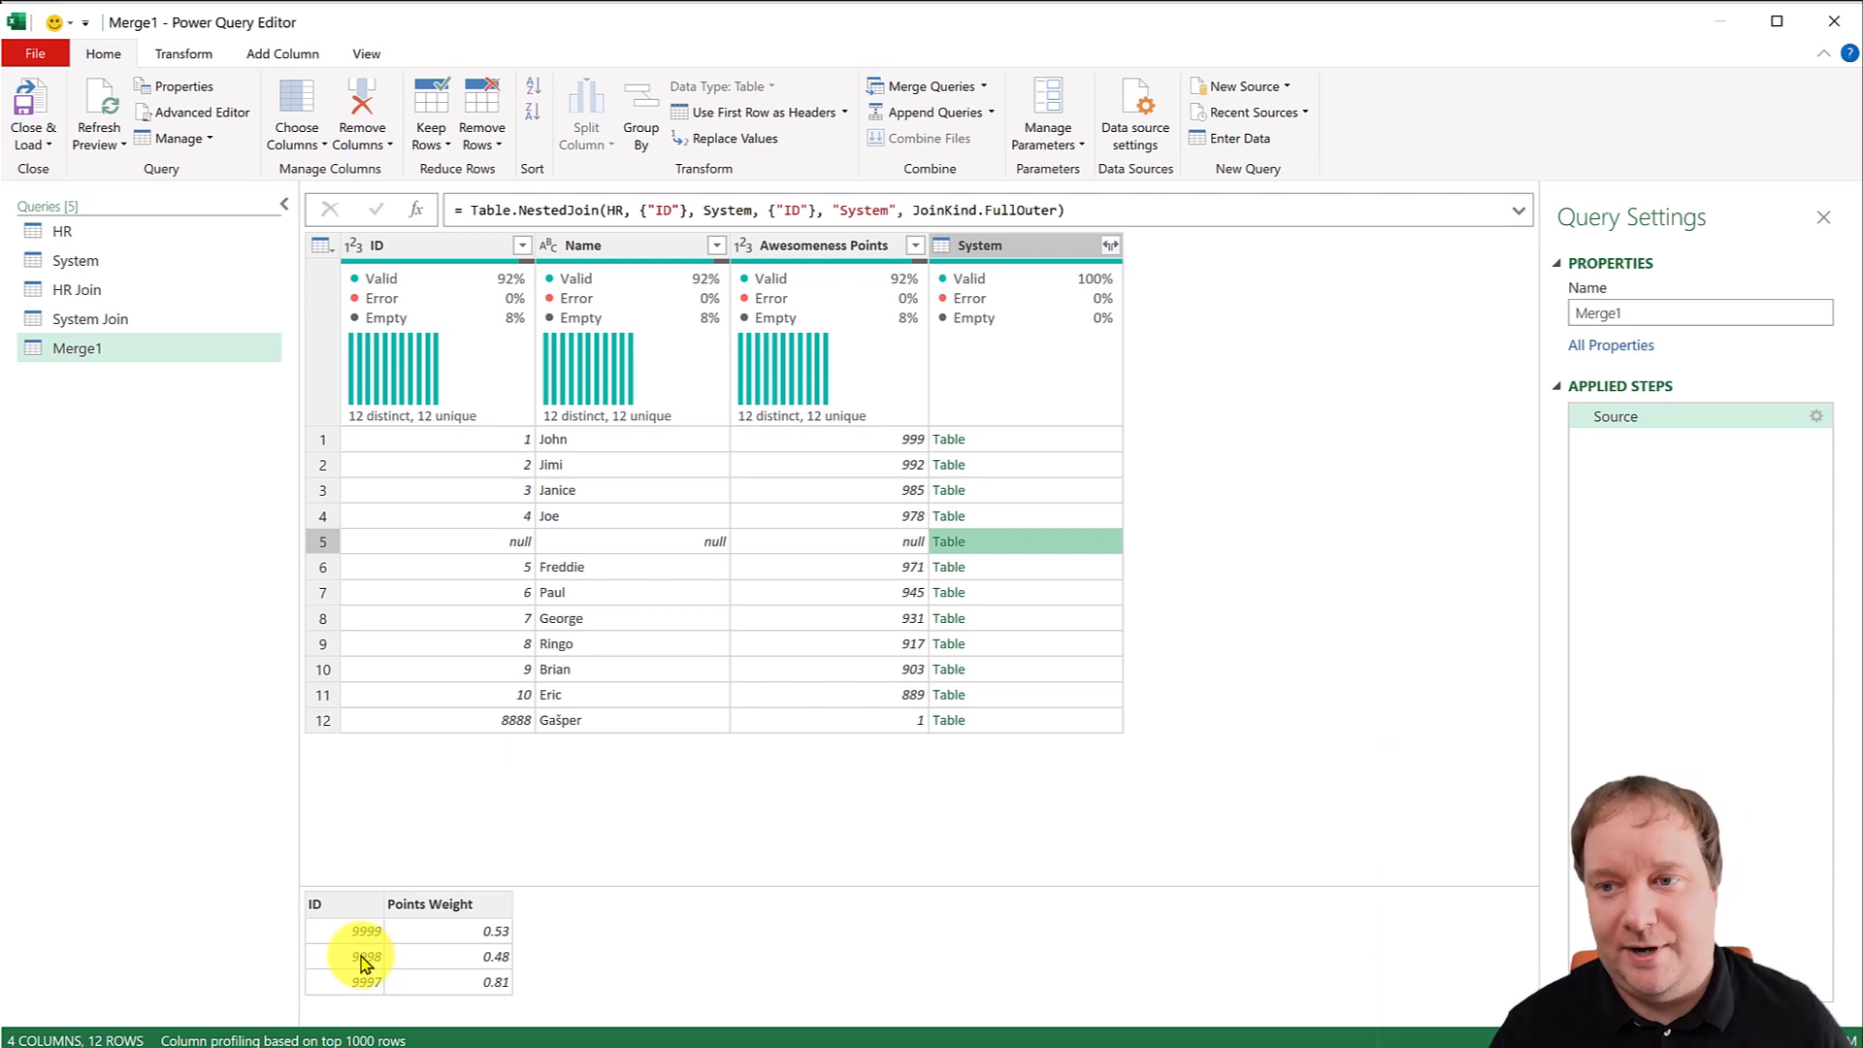
{"action": "left_click", "coordinate": [1113, 248]}
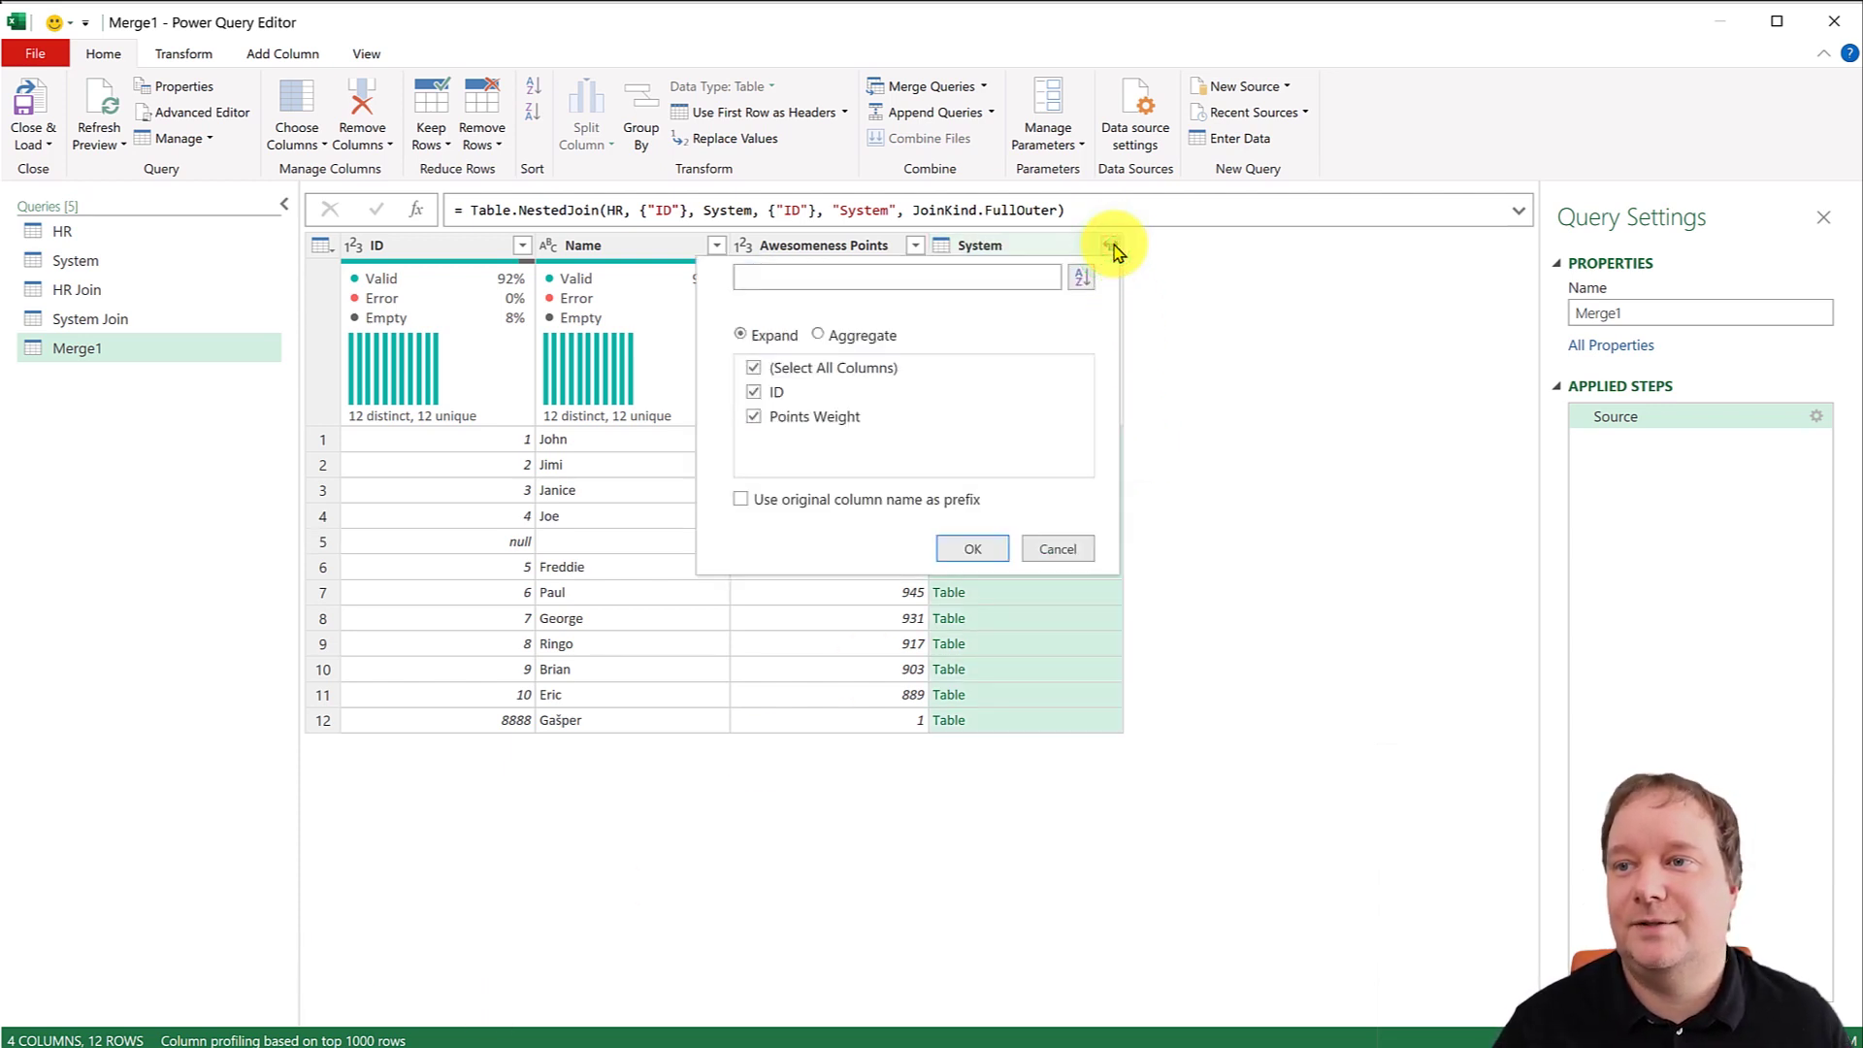
{"action": "left_click", "coordinate": [982, 546]}
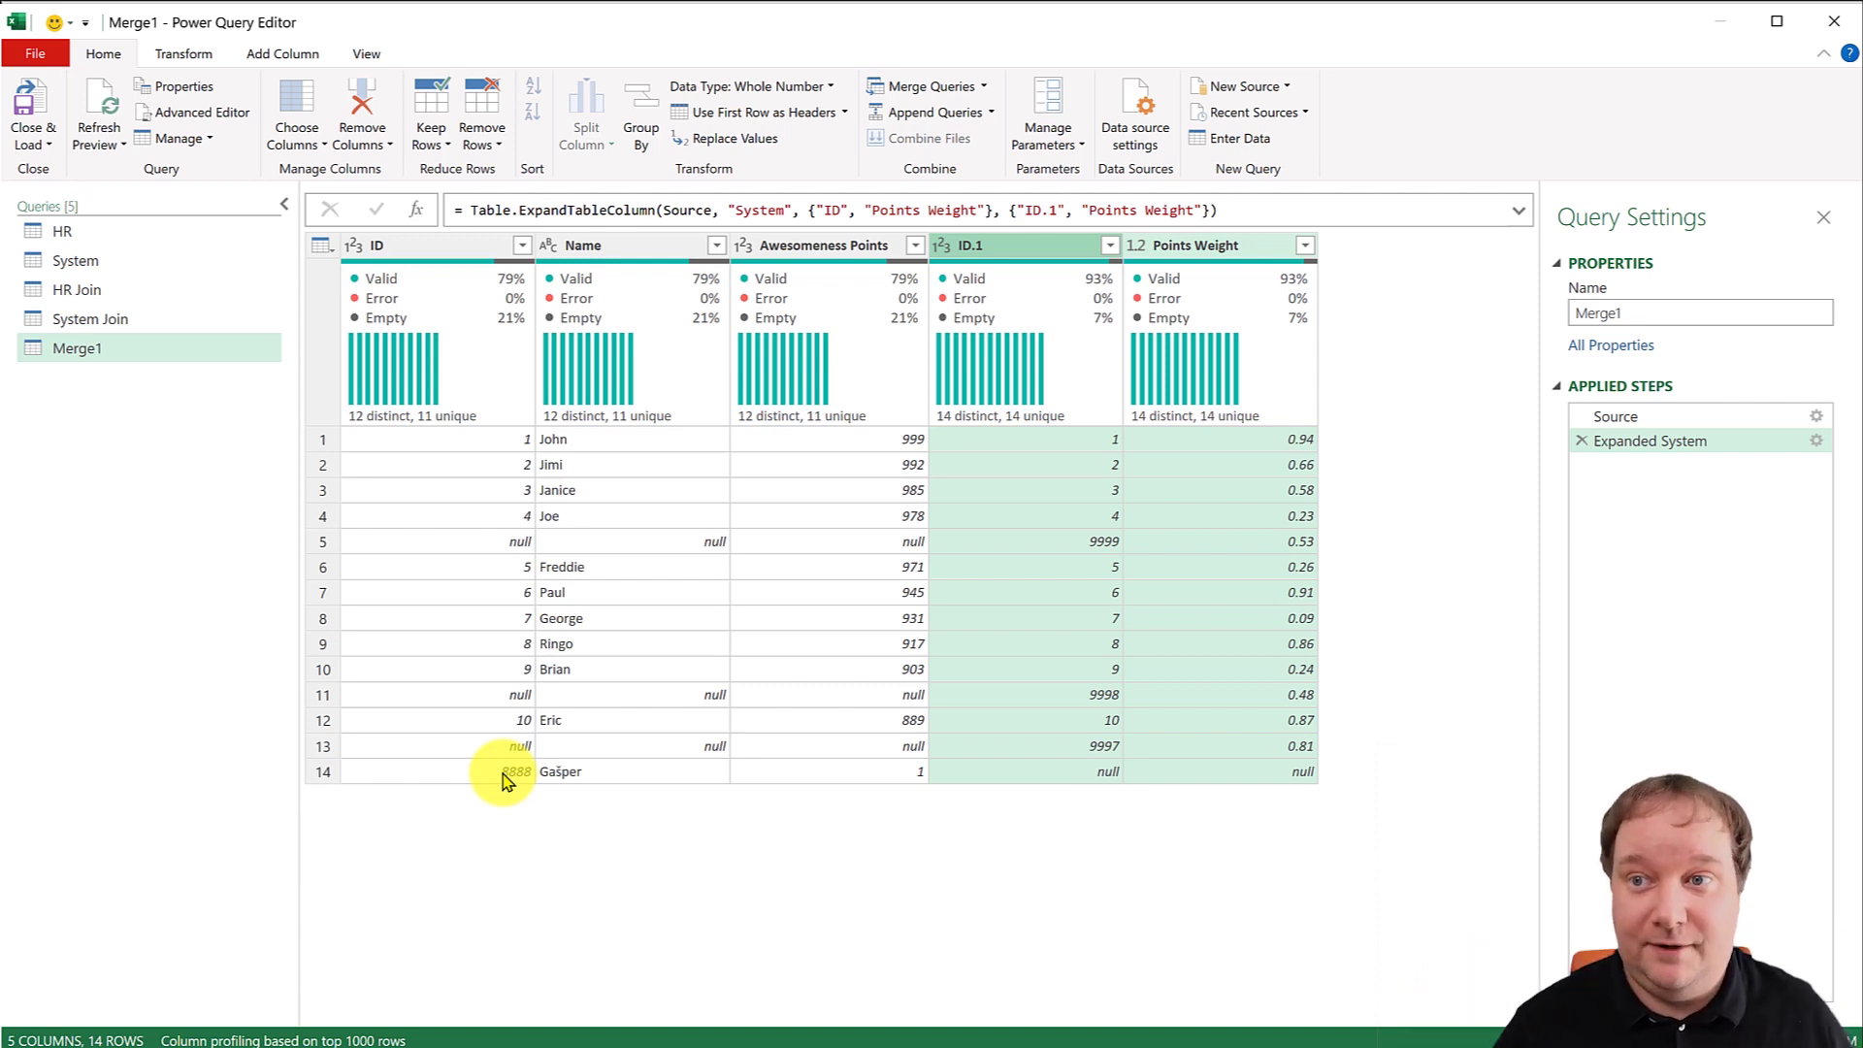
Examine the Full Outer result, checking the row 1 values, the System values in row 5 and the name in row 14.
{"action": "left_click", "coordinate": [495, 436]}
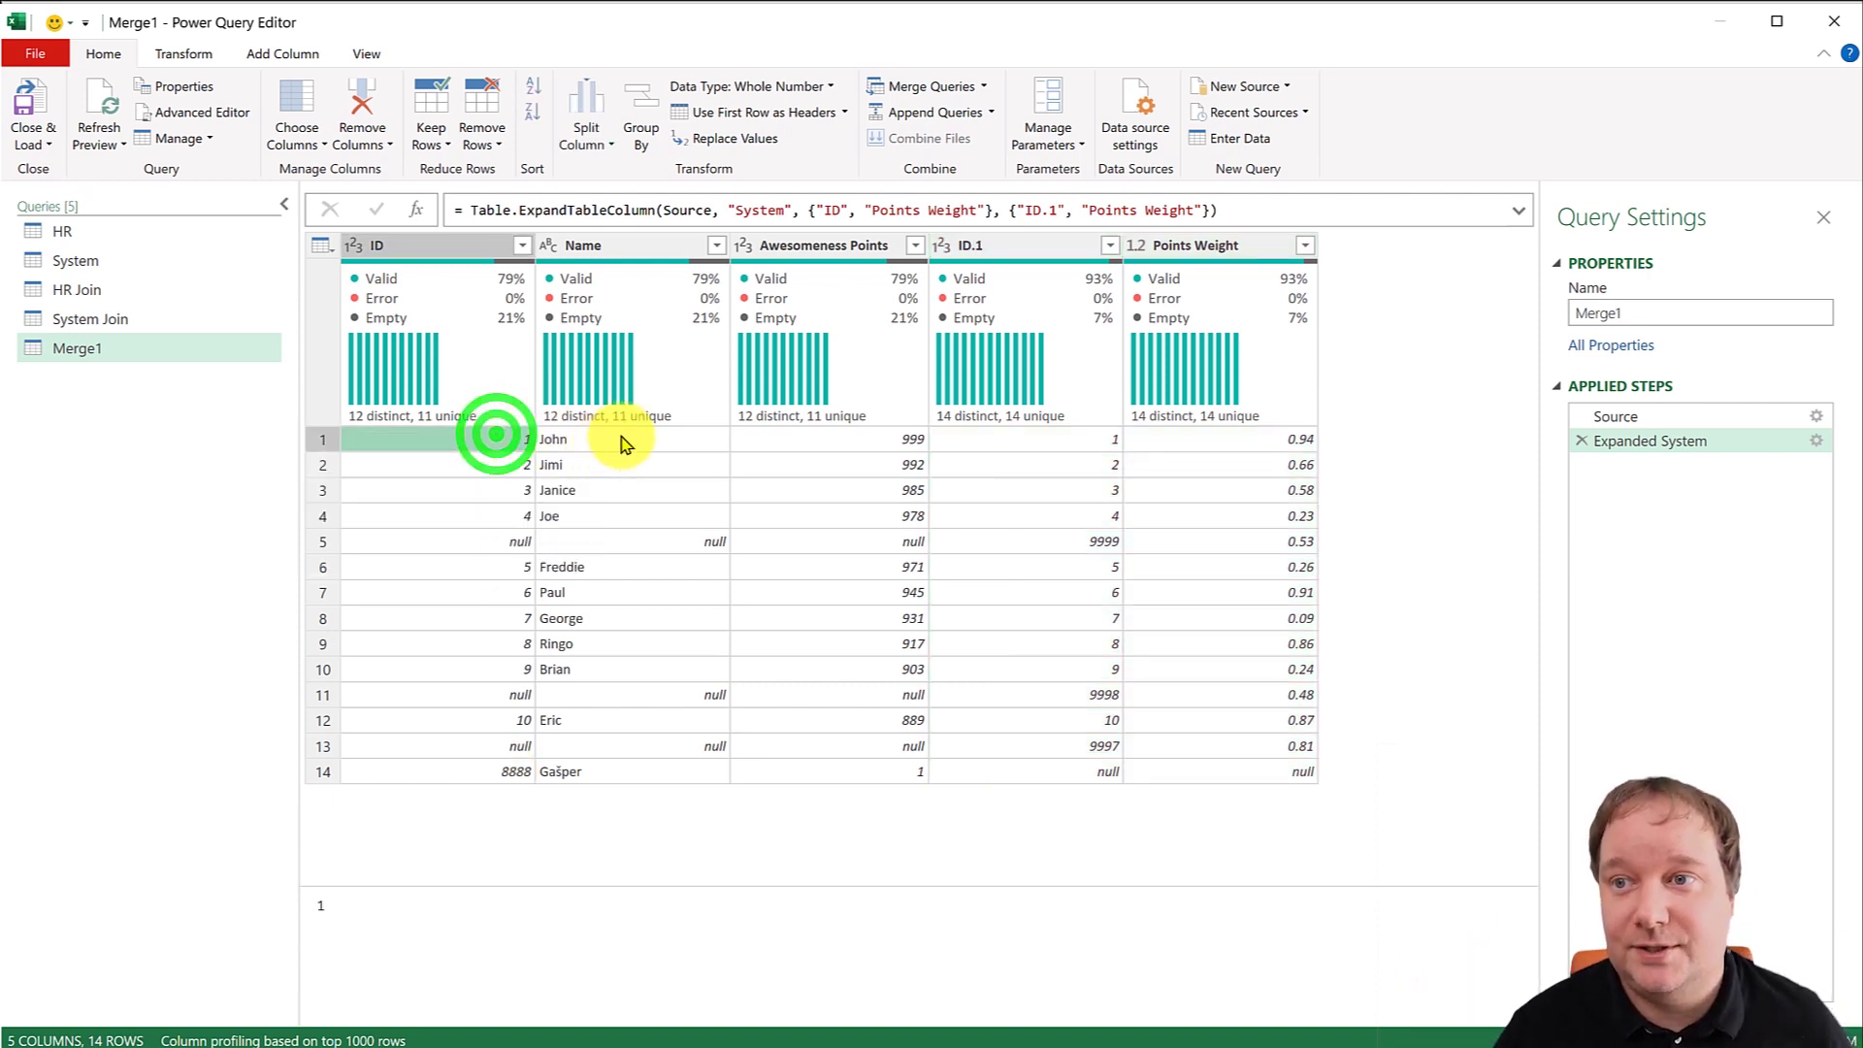
{"action": "left_click", "coordinate": [621, 441]}
{"action": "left_click", "coordinate": [840, 439]}
{"action": "left_click", "coordinate": [1094, 439]}
{"action": "left_click", "coordinate": [1234, 443]}
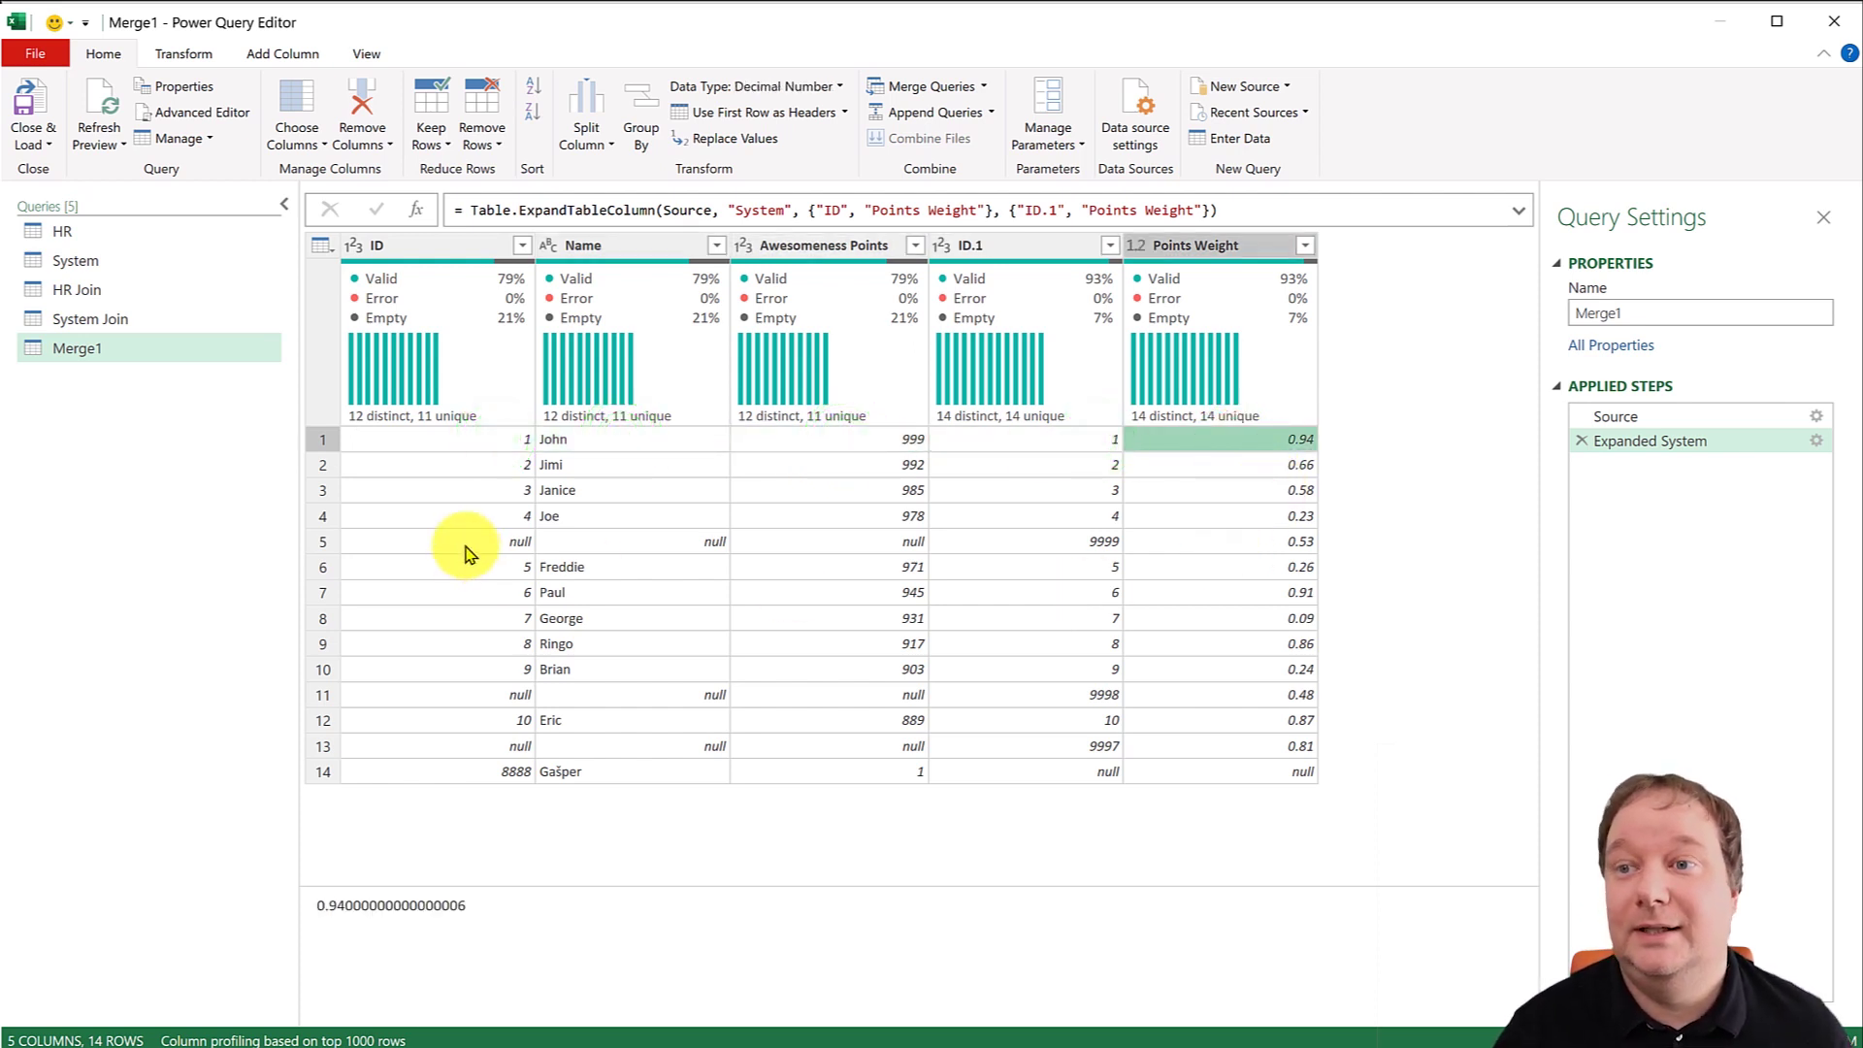
{"action": "left_click", "coordinate": [1075, 542]}
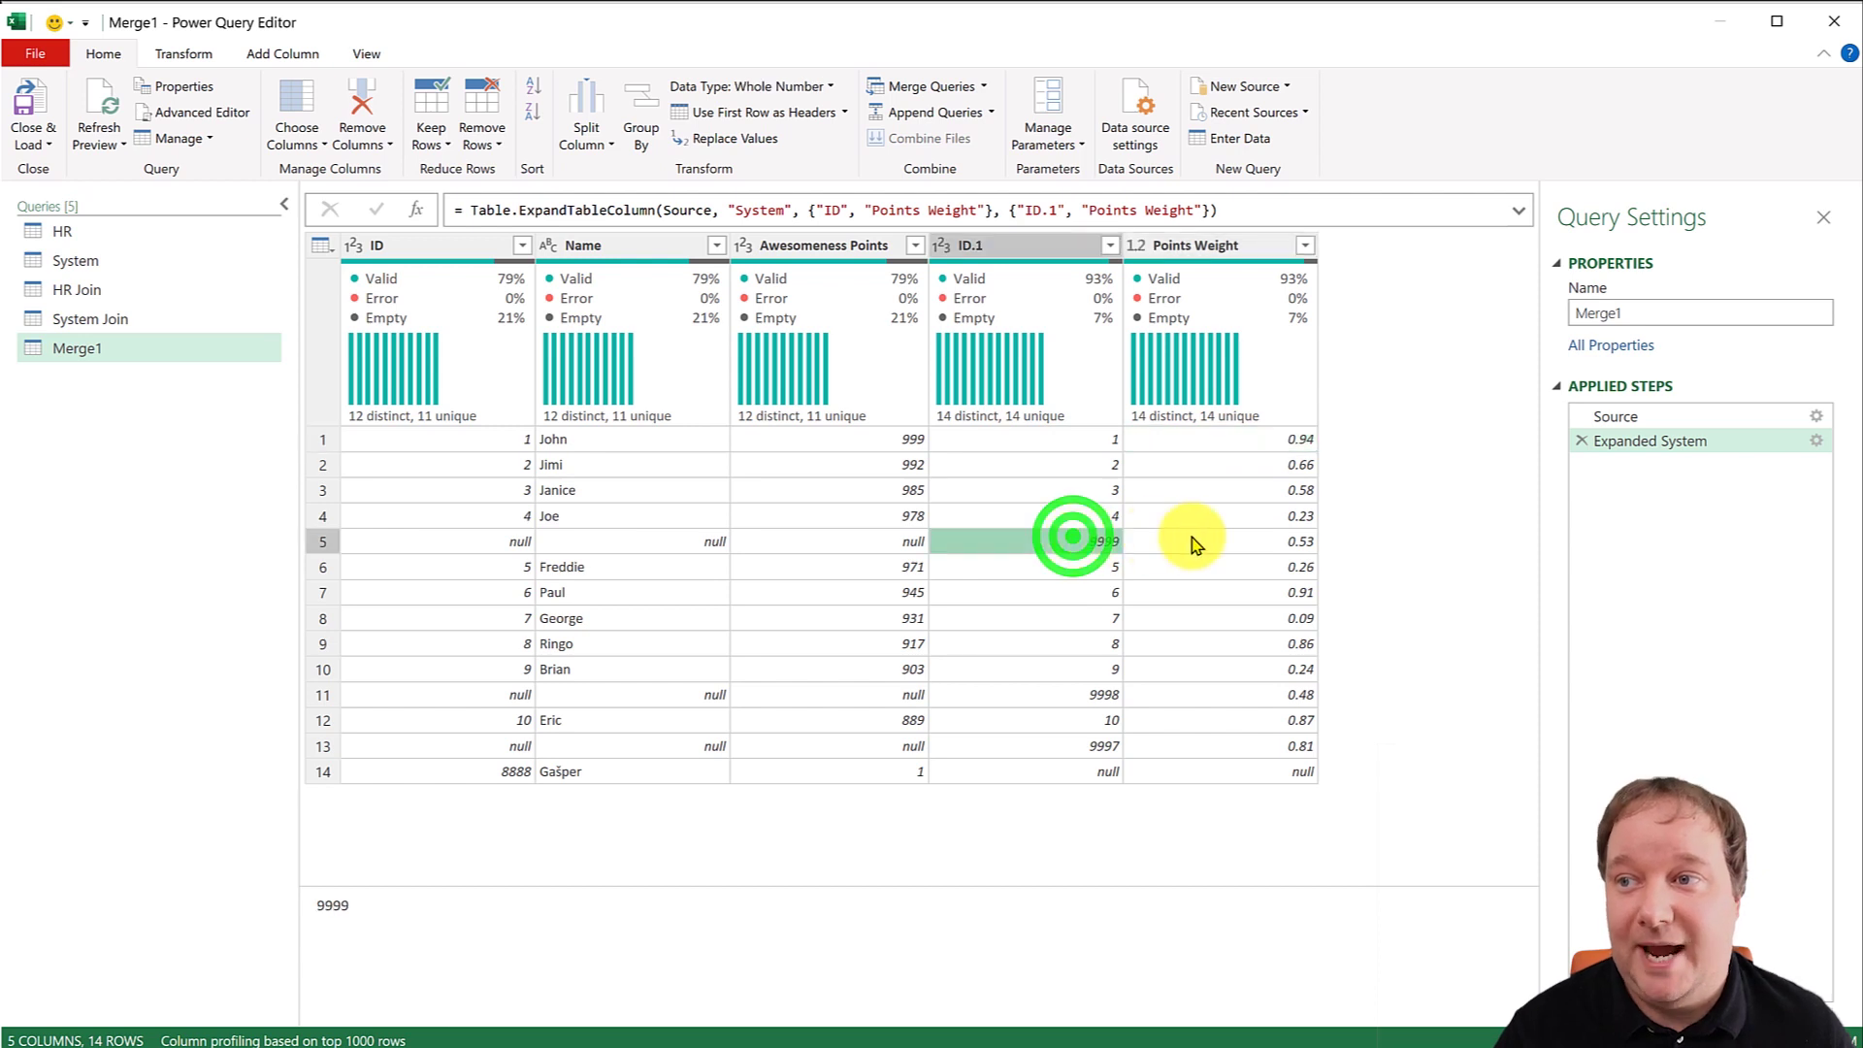
{"action": "left_click", "coordinate": [1194, 541]}
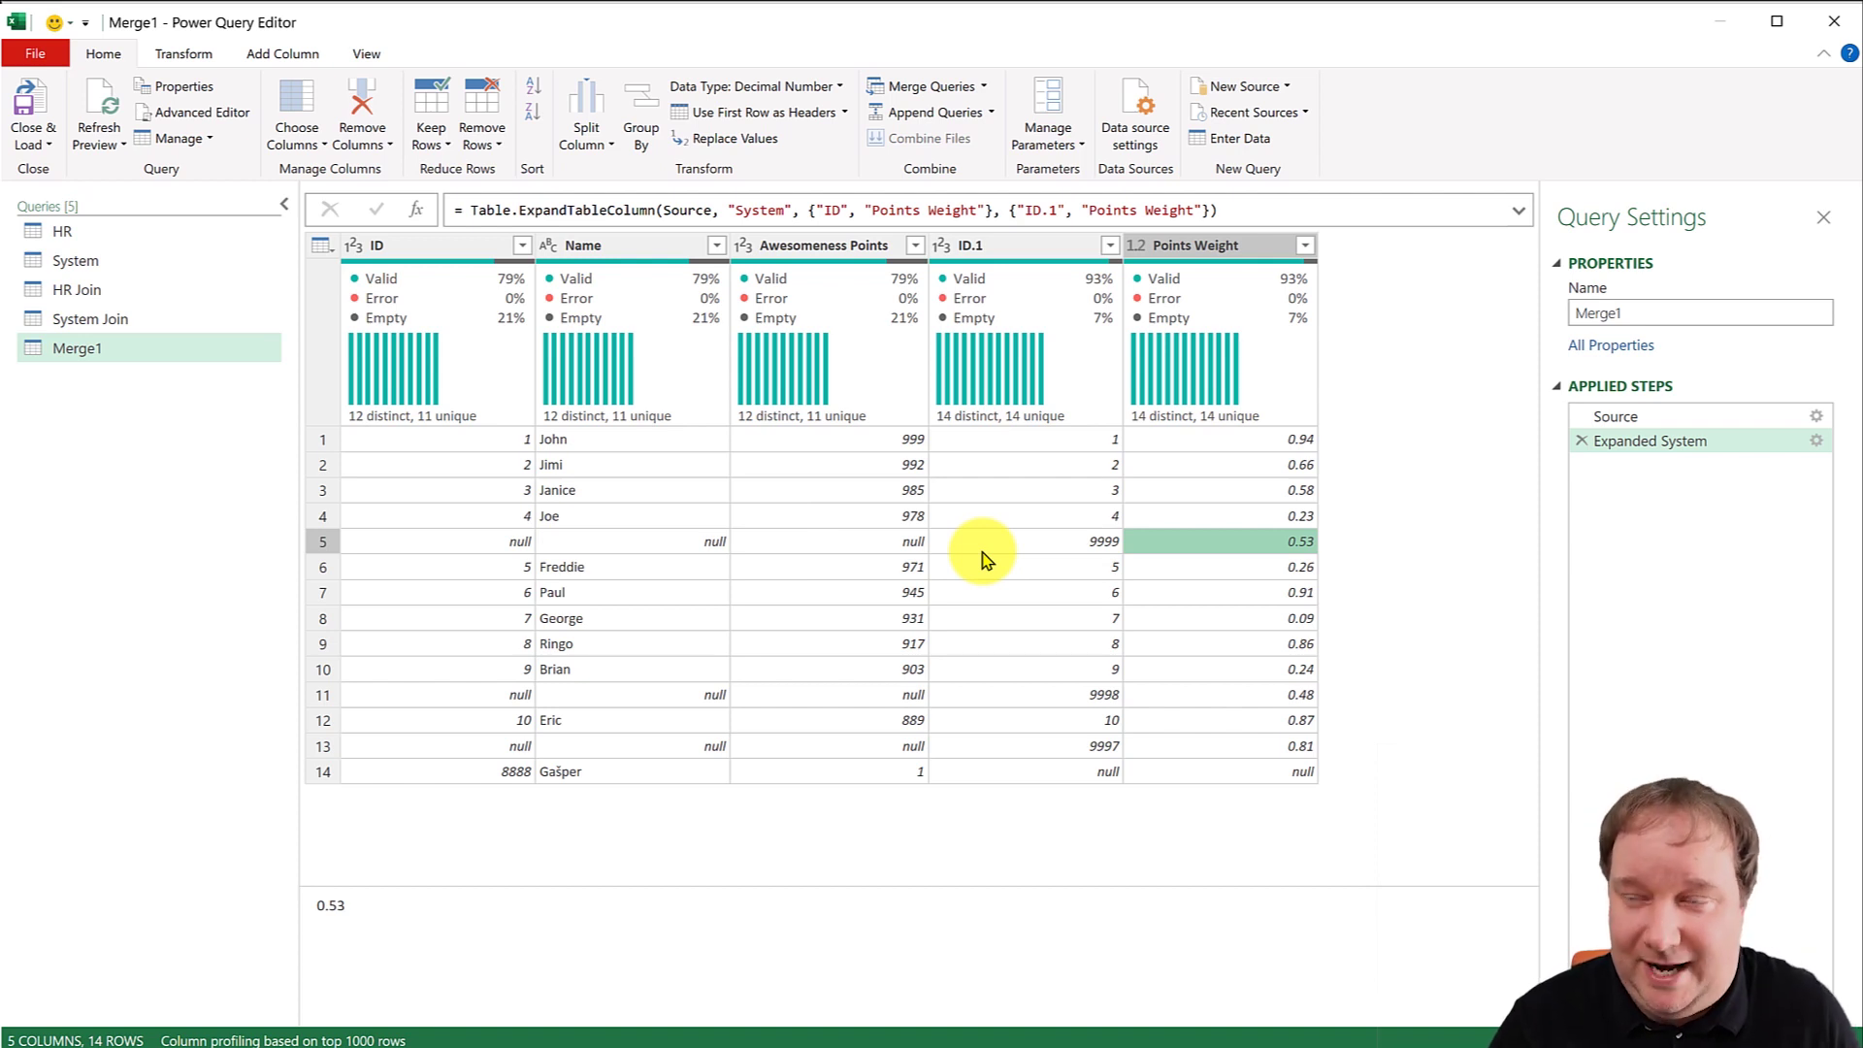
{"action": "left_click", "coordinate": [625, 776]}
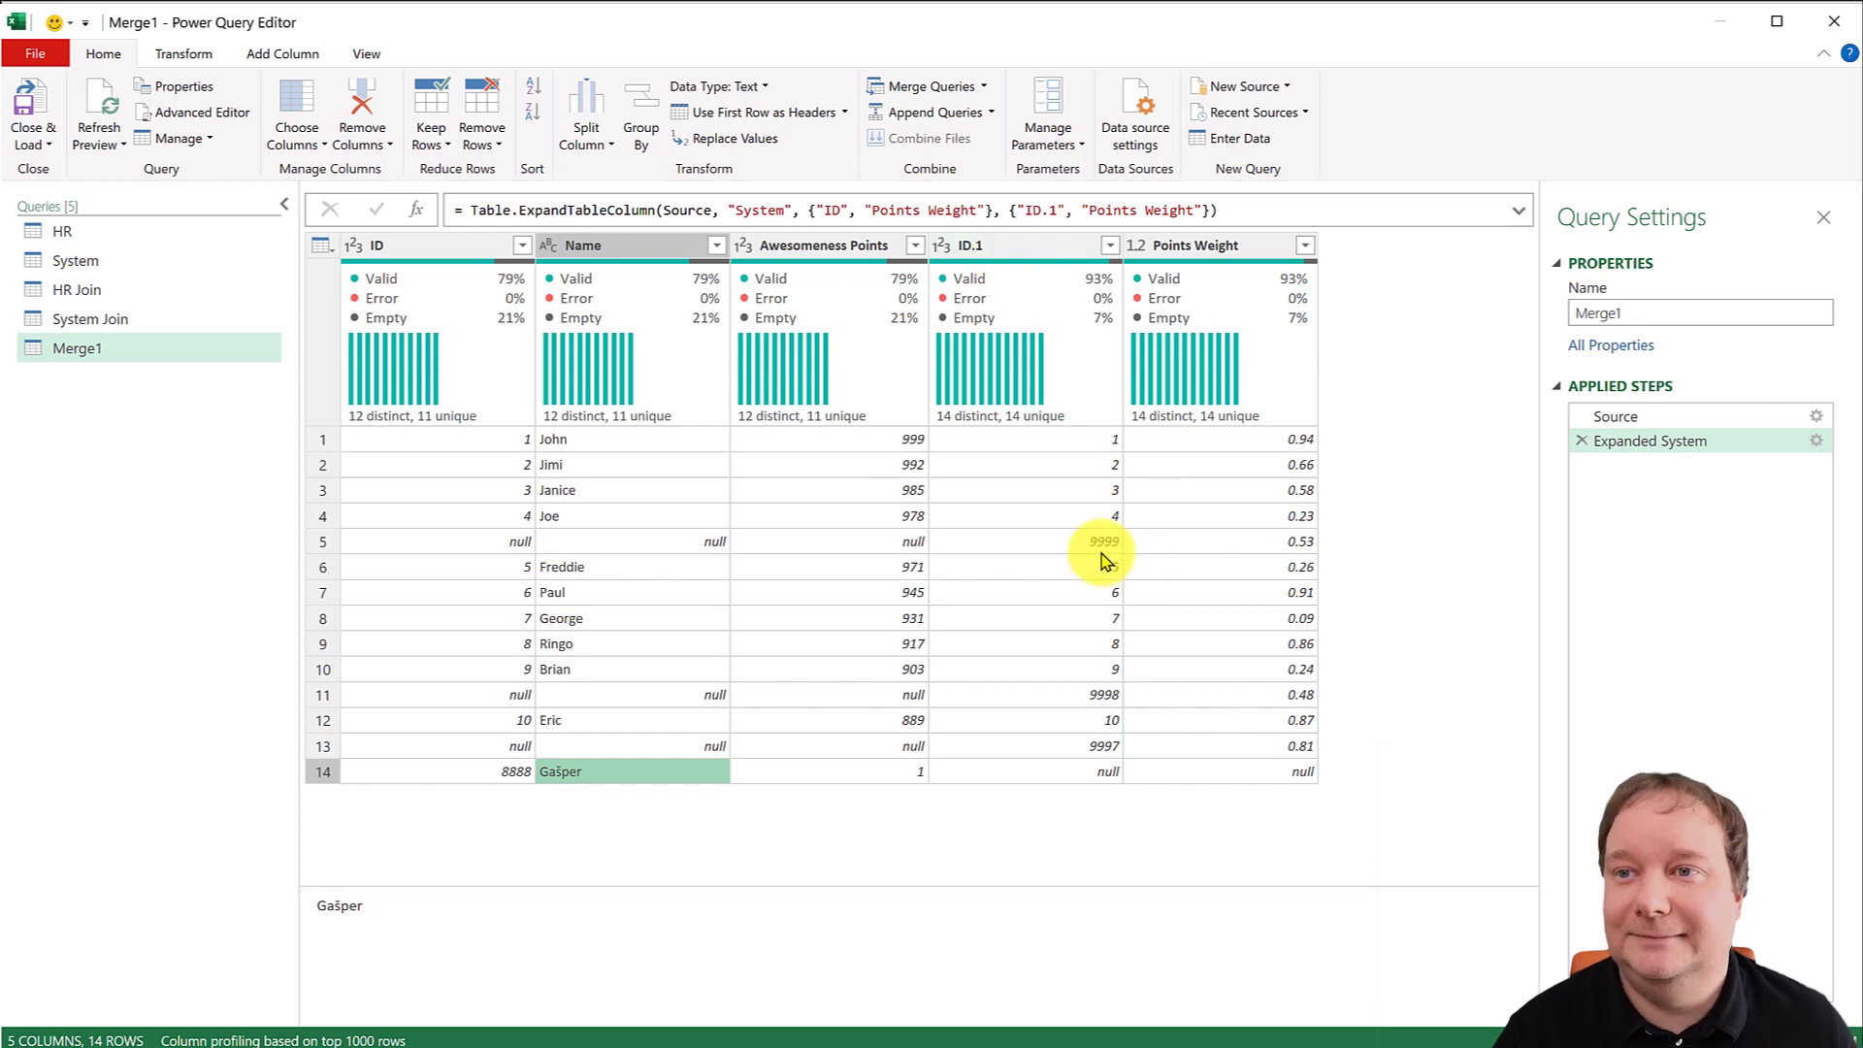
Rename the Full Outer merged query HR and System.
{"action": "left_click", "coordinate": [452, 249]}
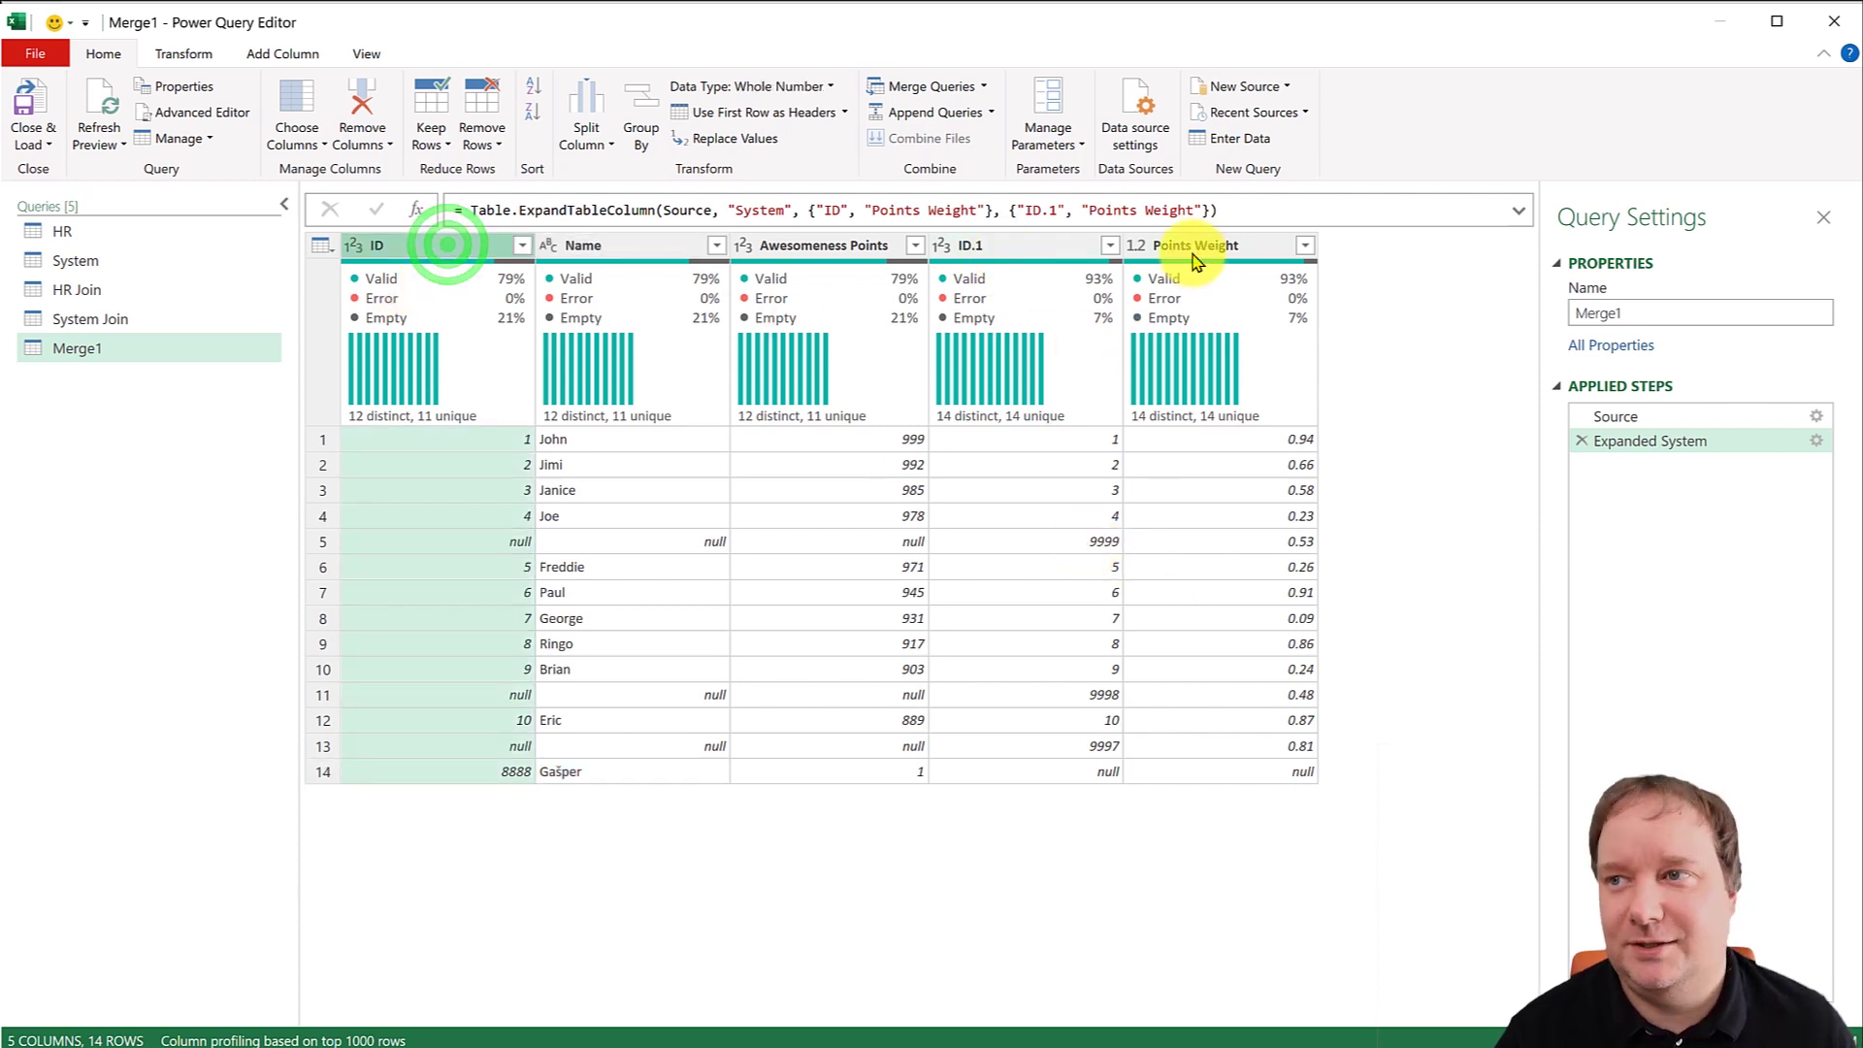
{"action": "double_click", "coordinate": [1649, 300]}
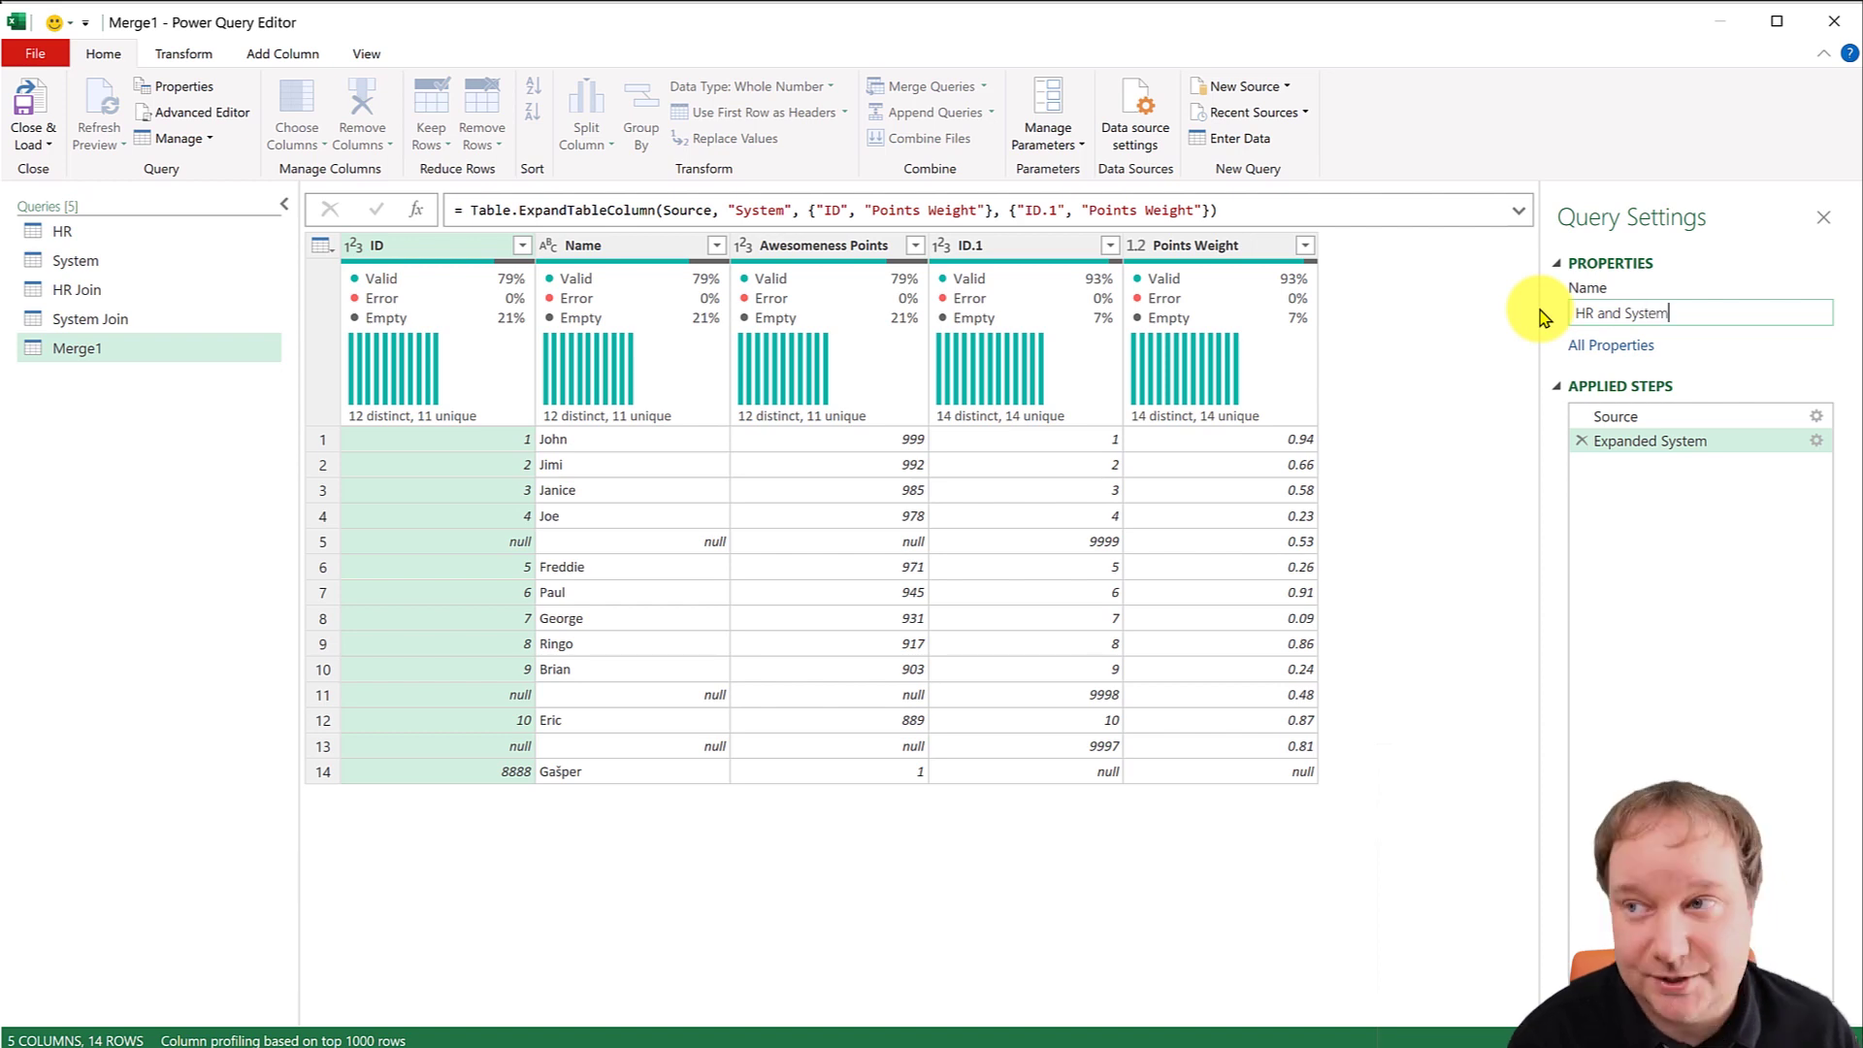
{"action": "key", "text": "Return"}
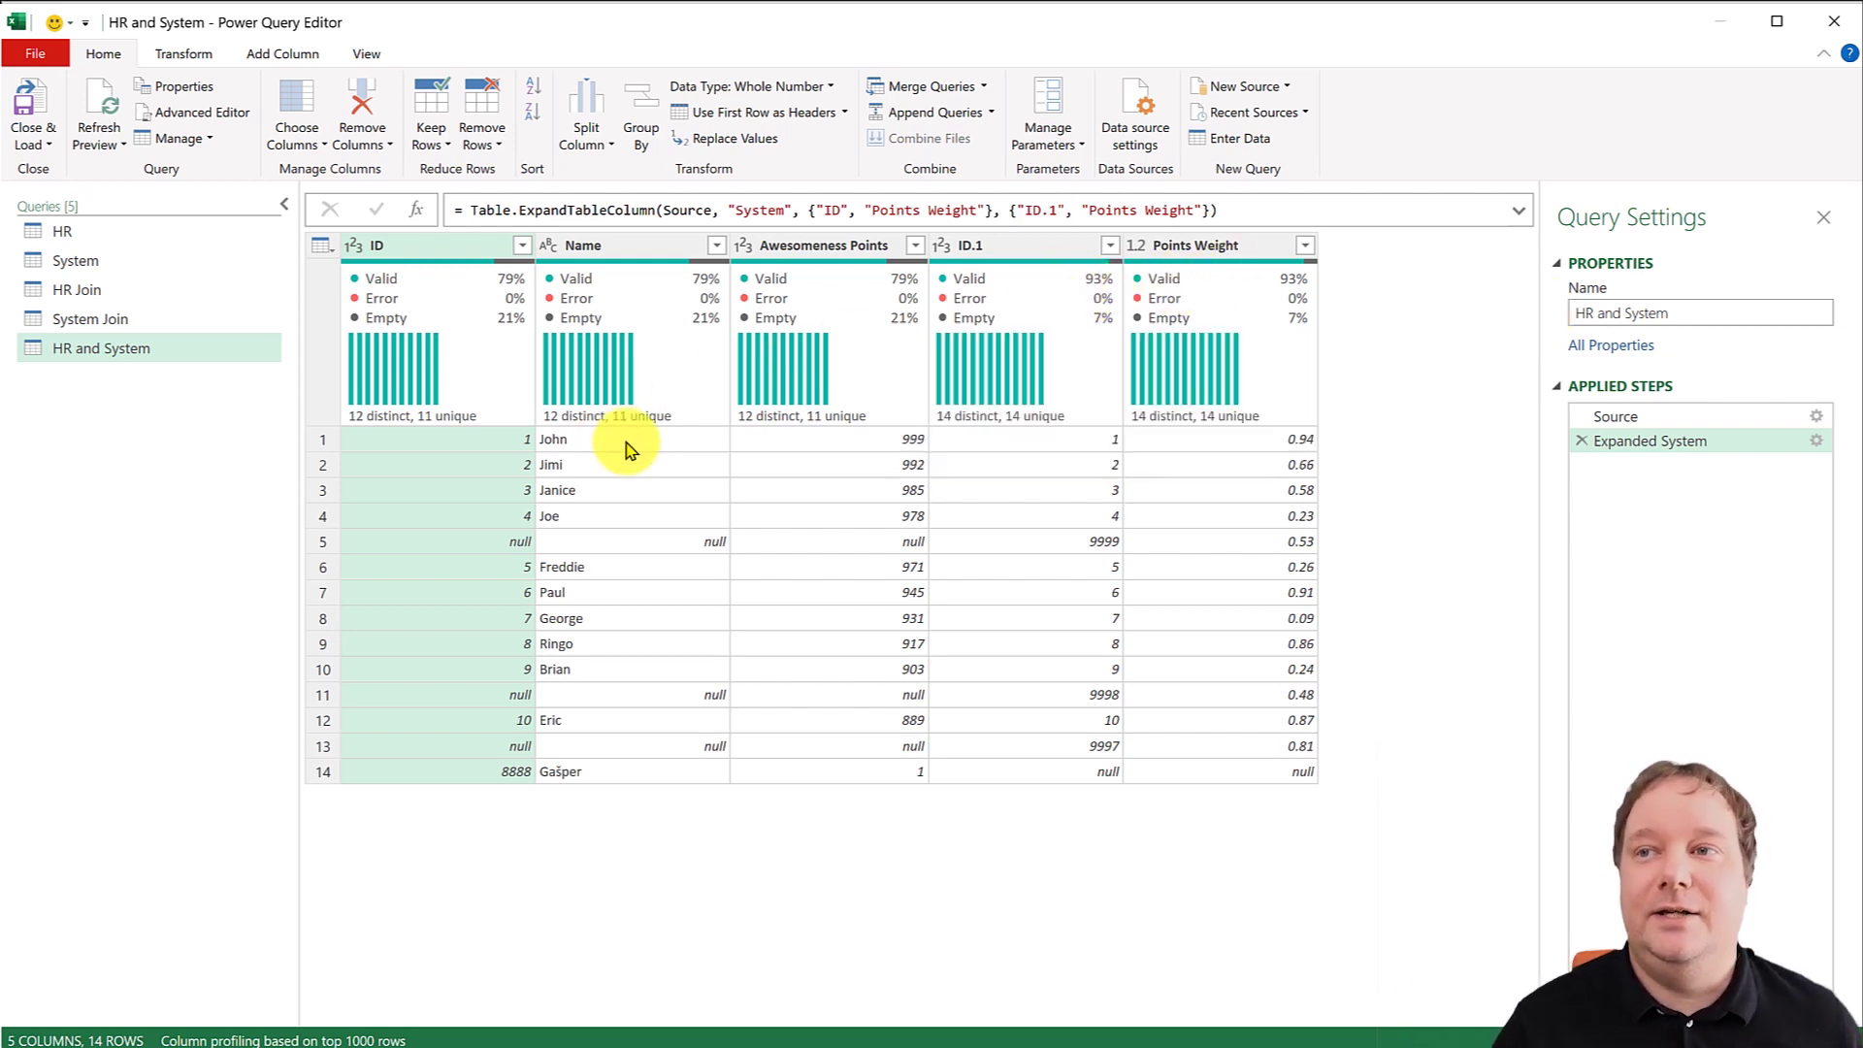
Set up a merge as a new query with HR as first table and System as second, matching on their ID columns.
{"action": "left_click", "coordinate": [986, 86]}
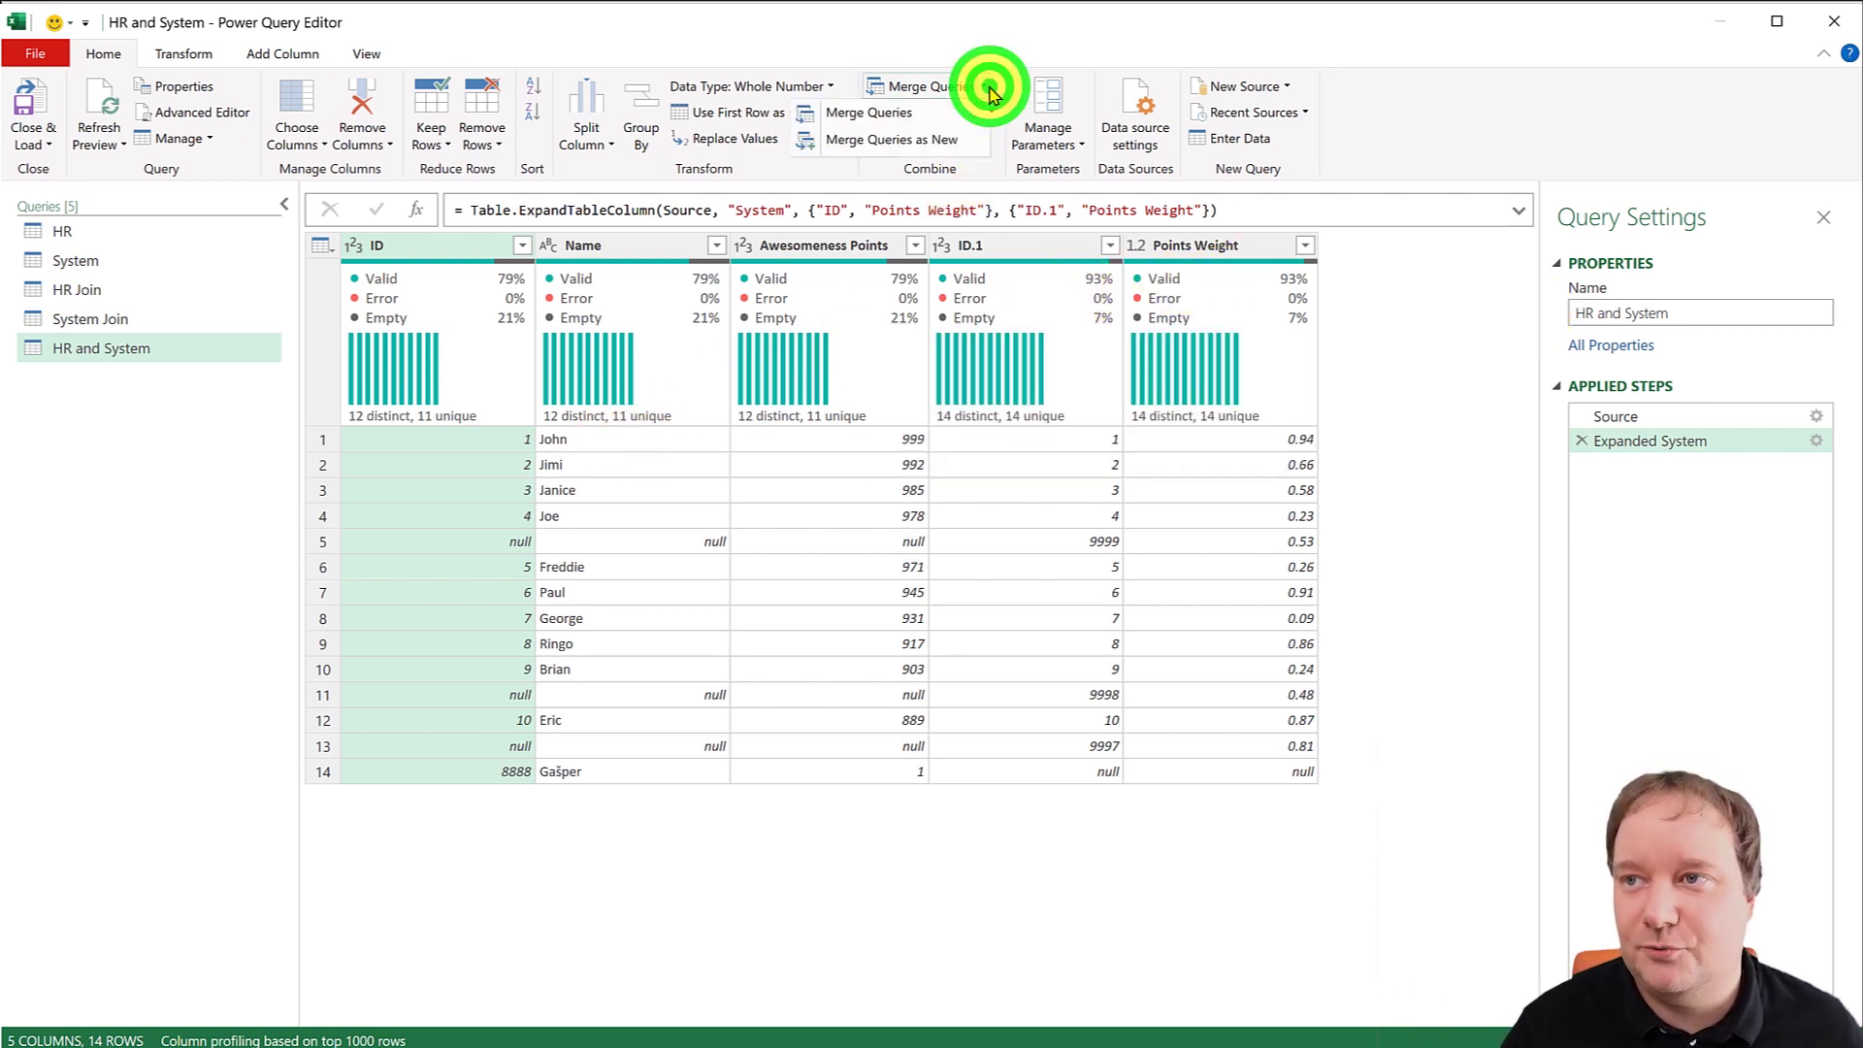
{"action": "left_click", "coordinate": [937, 145]}
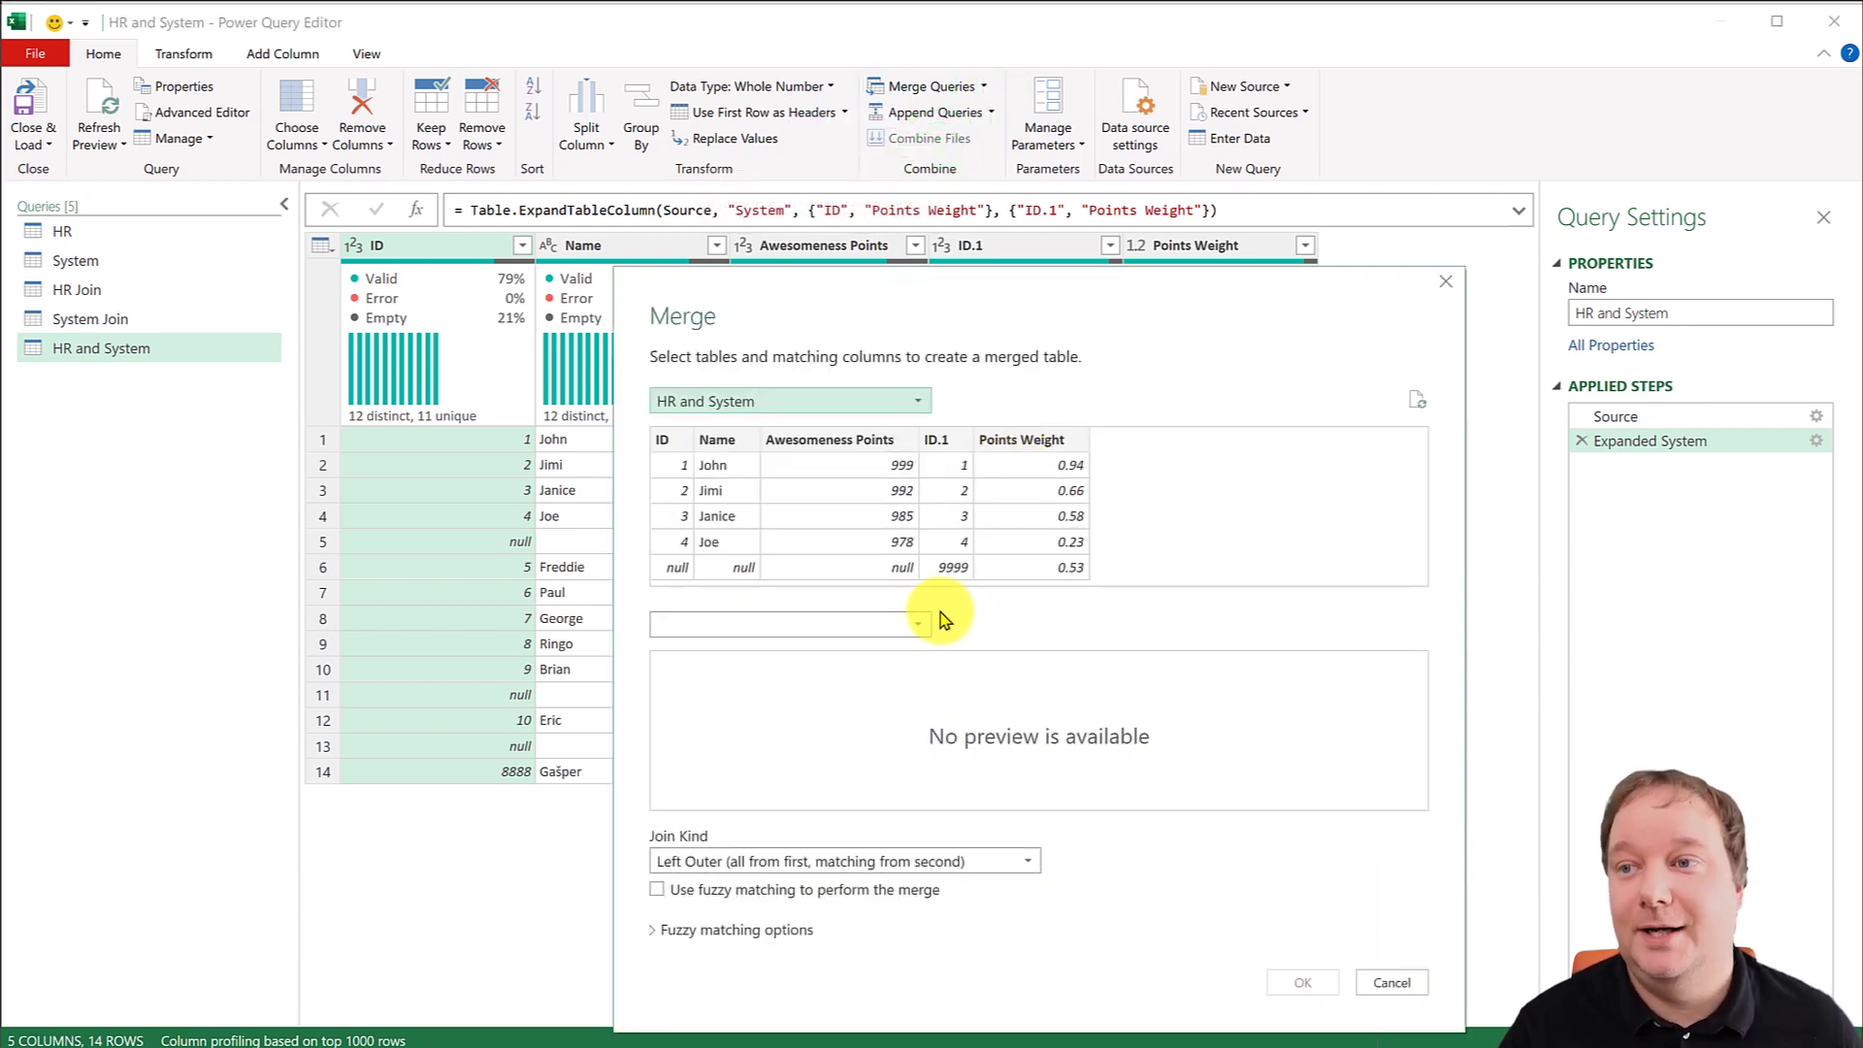
{"action": "left_click", "coordinate": [918, 623]}
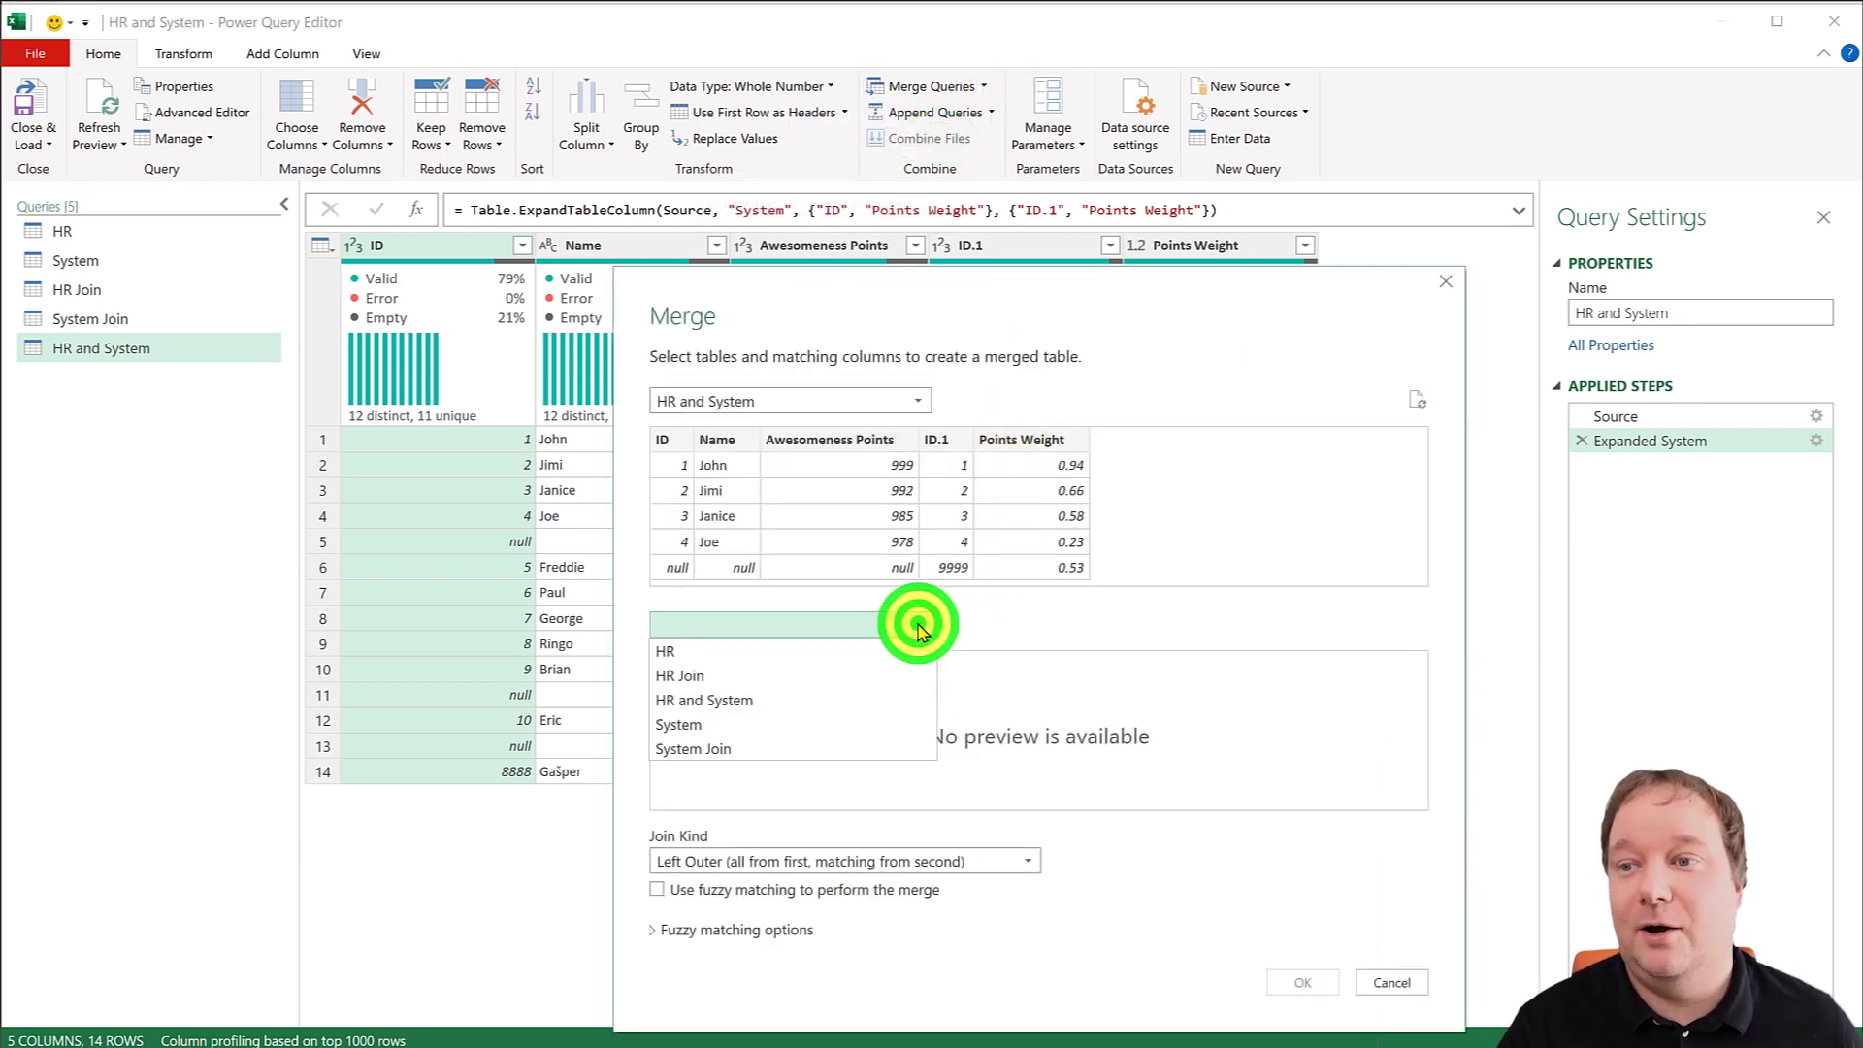
{"action": "left_click", "coordinate": [718, 716]}
{"action": "left_click", "coordinate": [662, 439]}
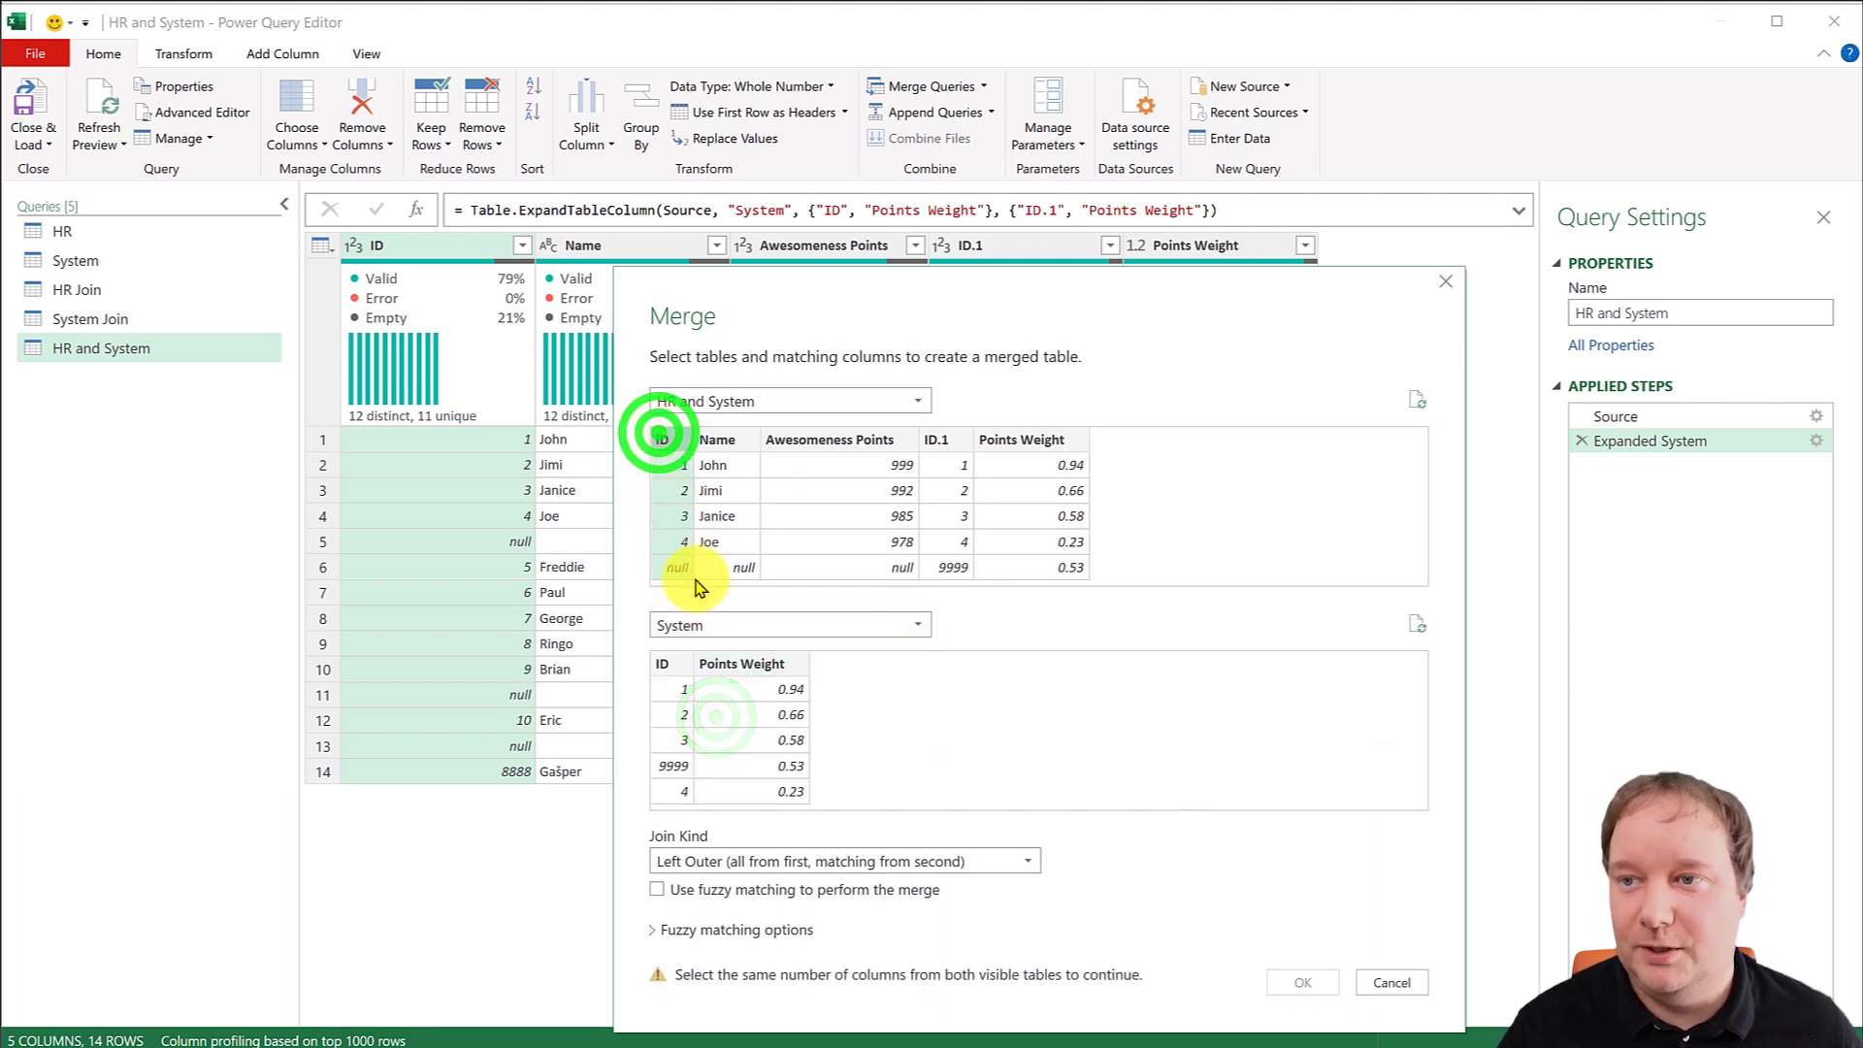
{"action": "left_click", "coordinate": [673, 664]}
{"action": "left_click", "coordinate": [831, 419]}
{"action": "left_click", "coordinate": [800, 425]}
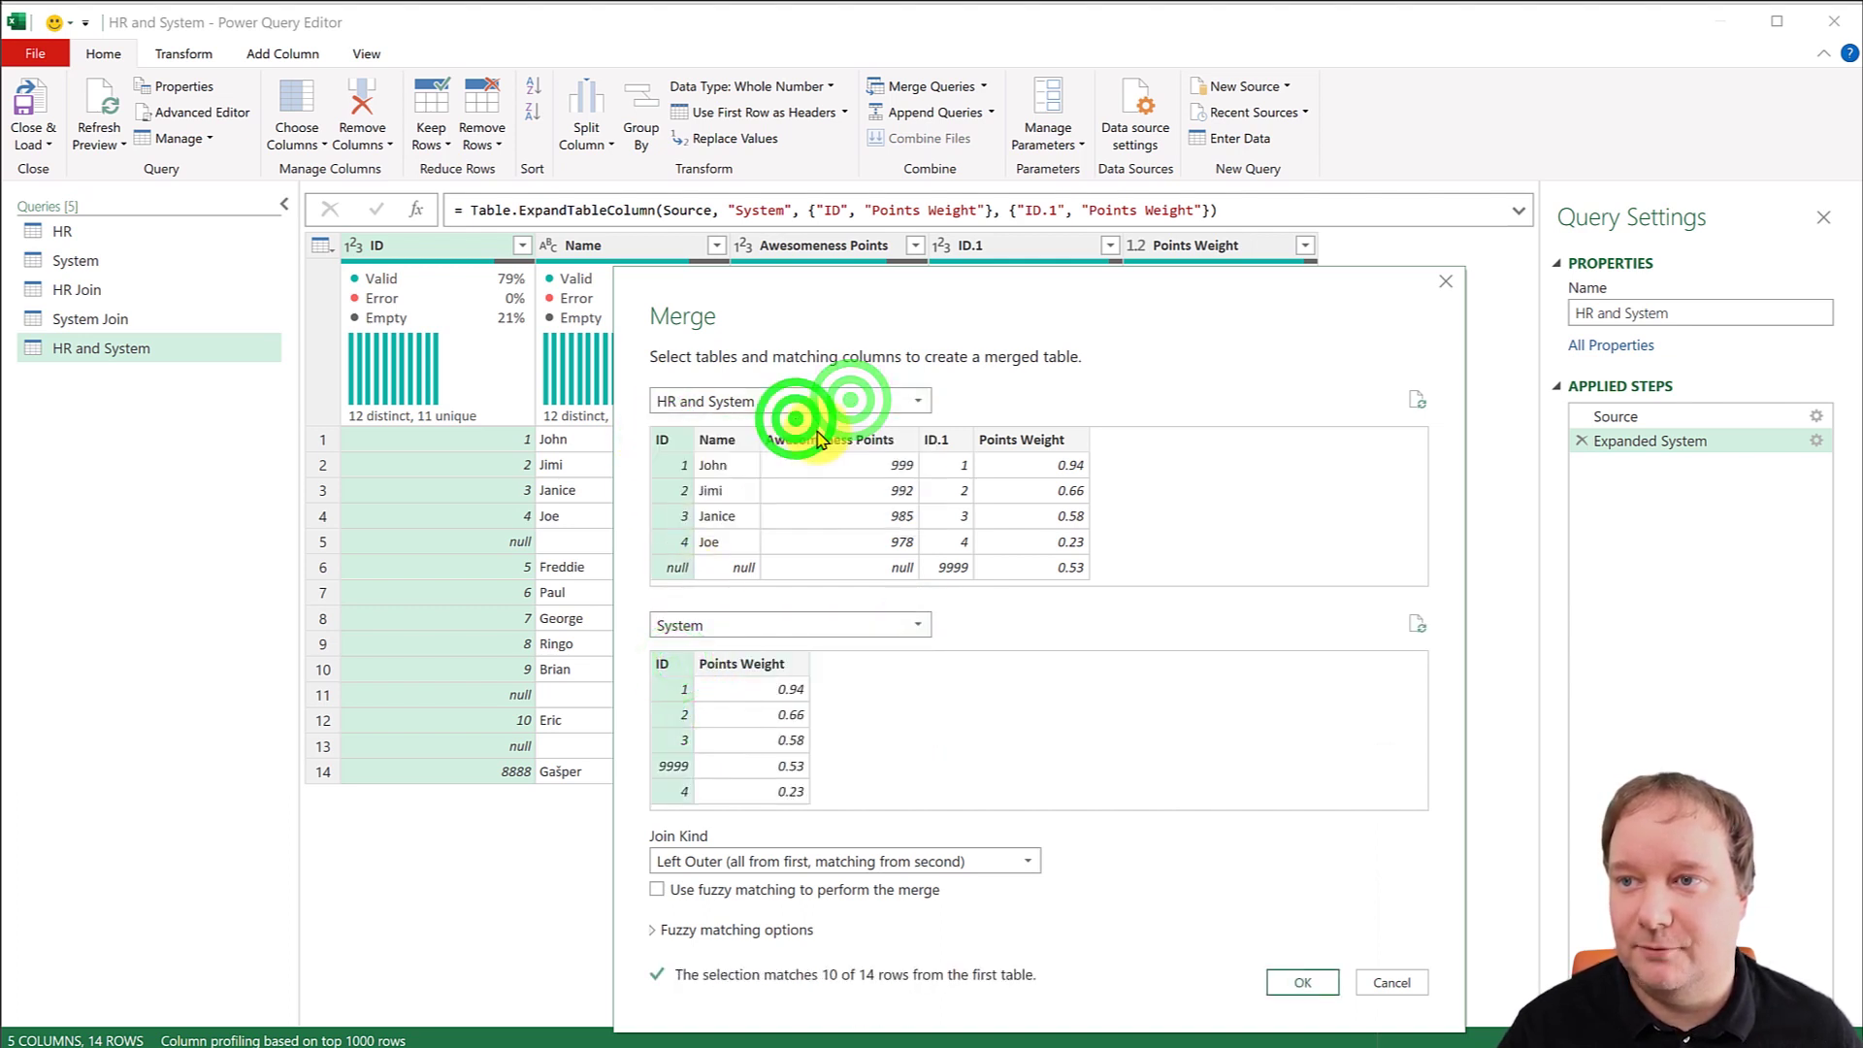
{"action": "left_click", "coordinate": [662, 440]}
{"action": "left_click_drag", "start_coordinate": [907, 283], "coordinate": [876, 87]}
Set the join kind to Inner (only matching rows) and create the merged query.
{"action": "left_click", "coordinate": [763, 664]}
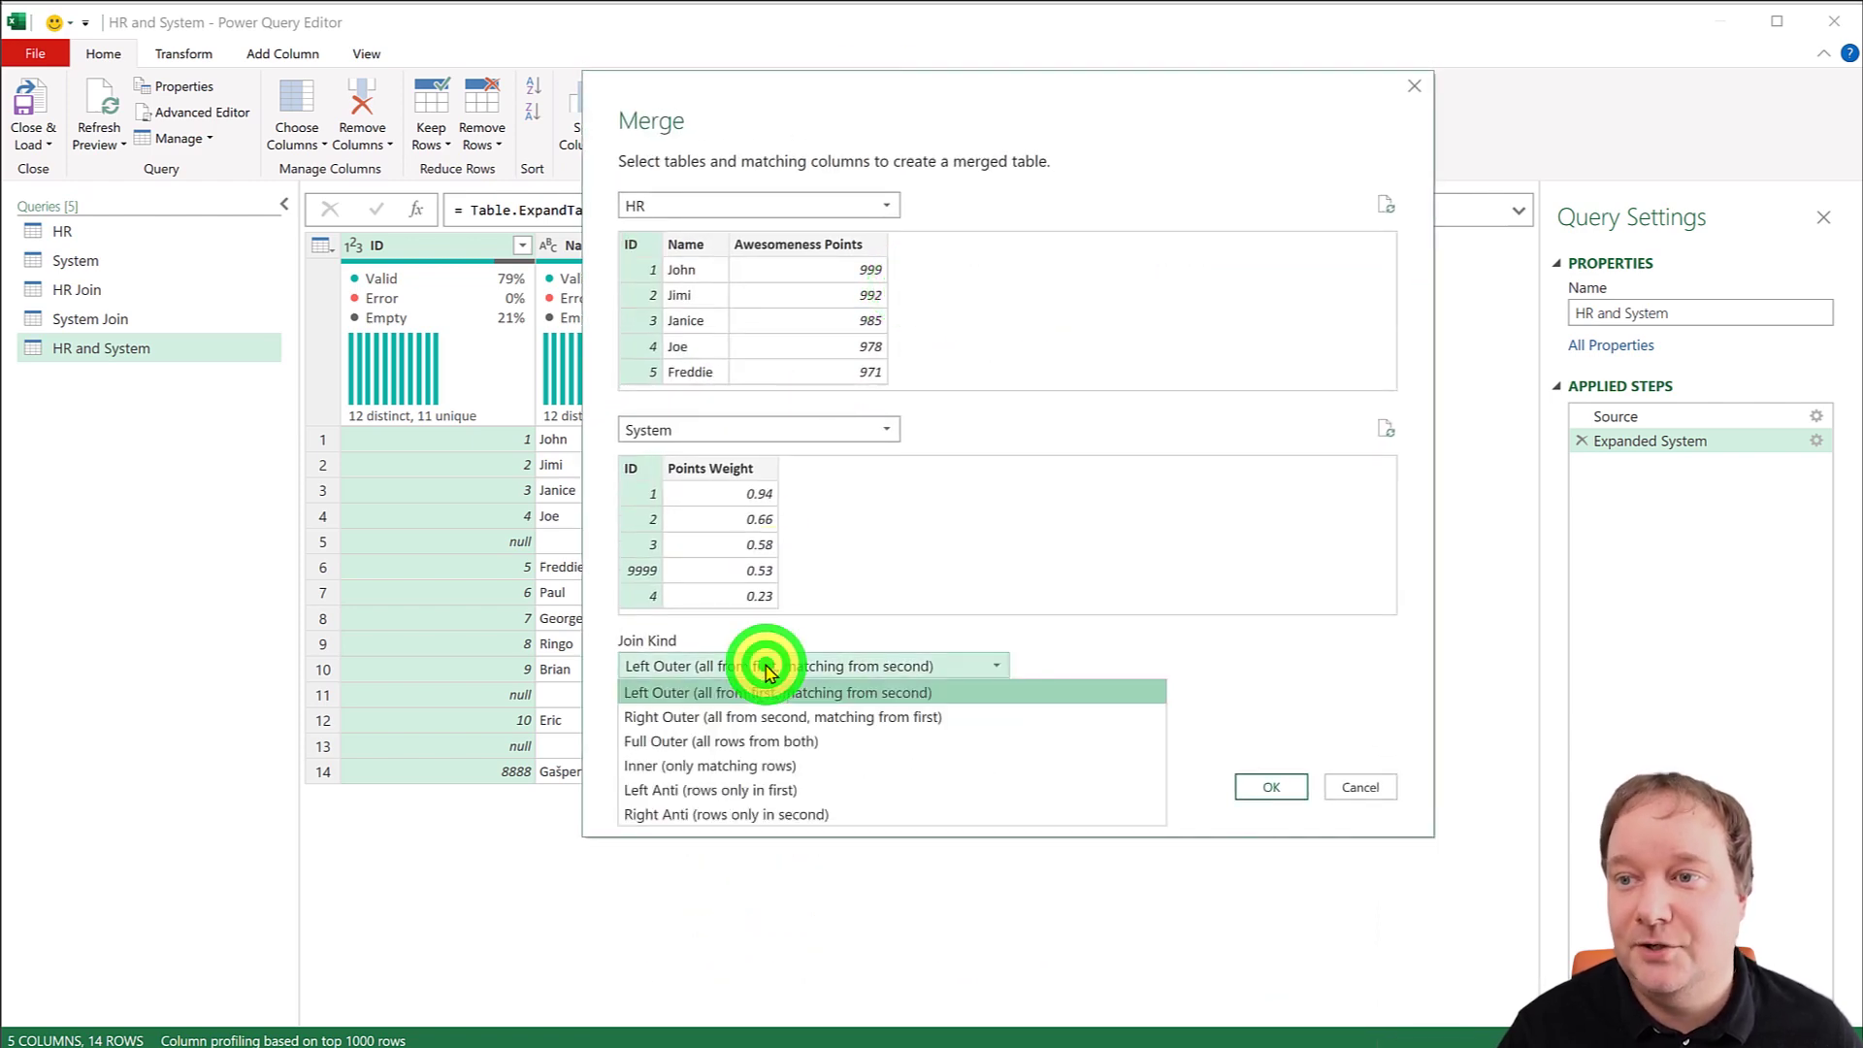
{"action": "left_click", "coordinate": [730, 760]}
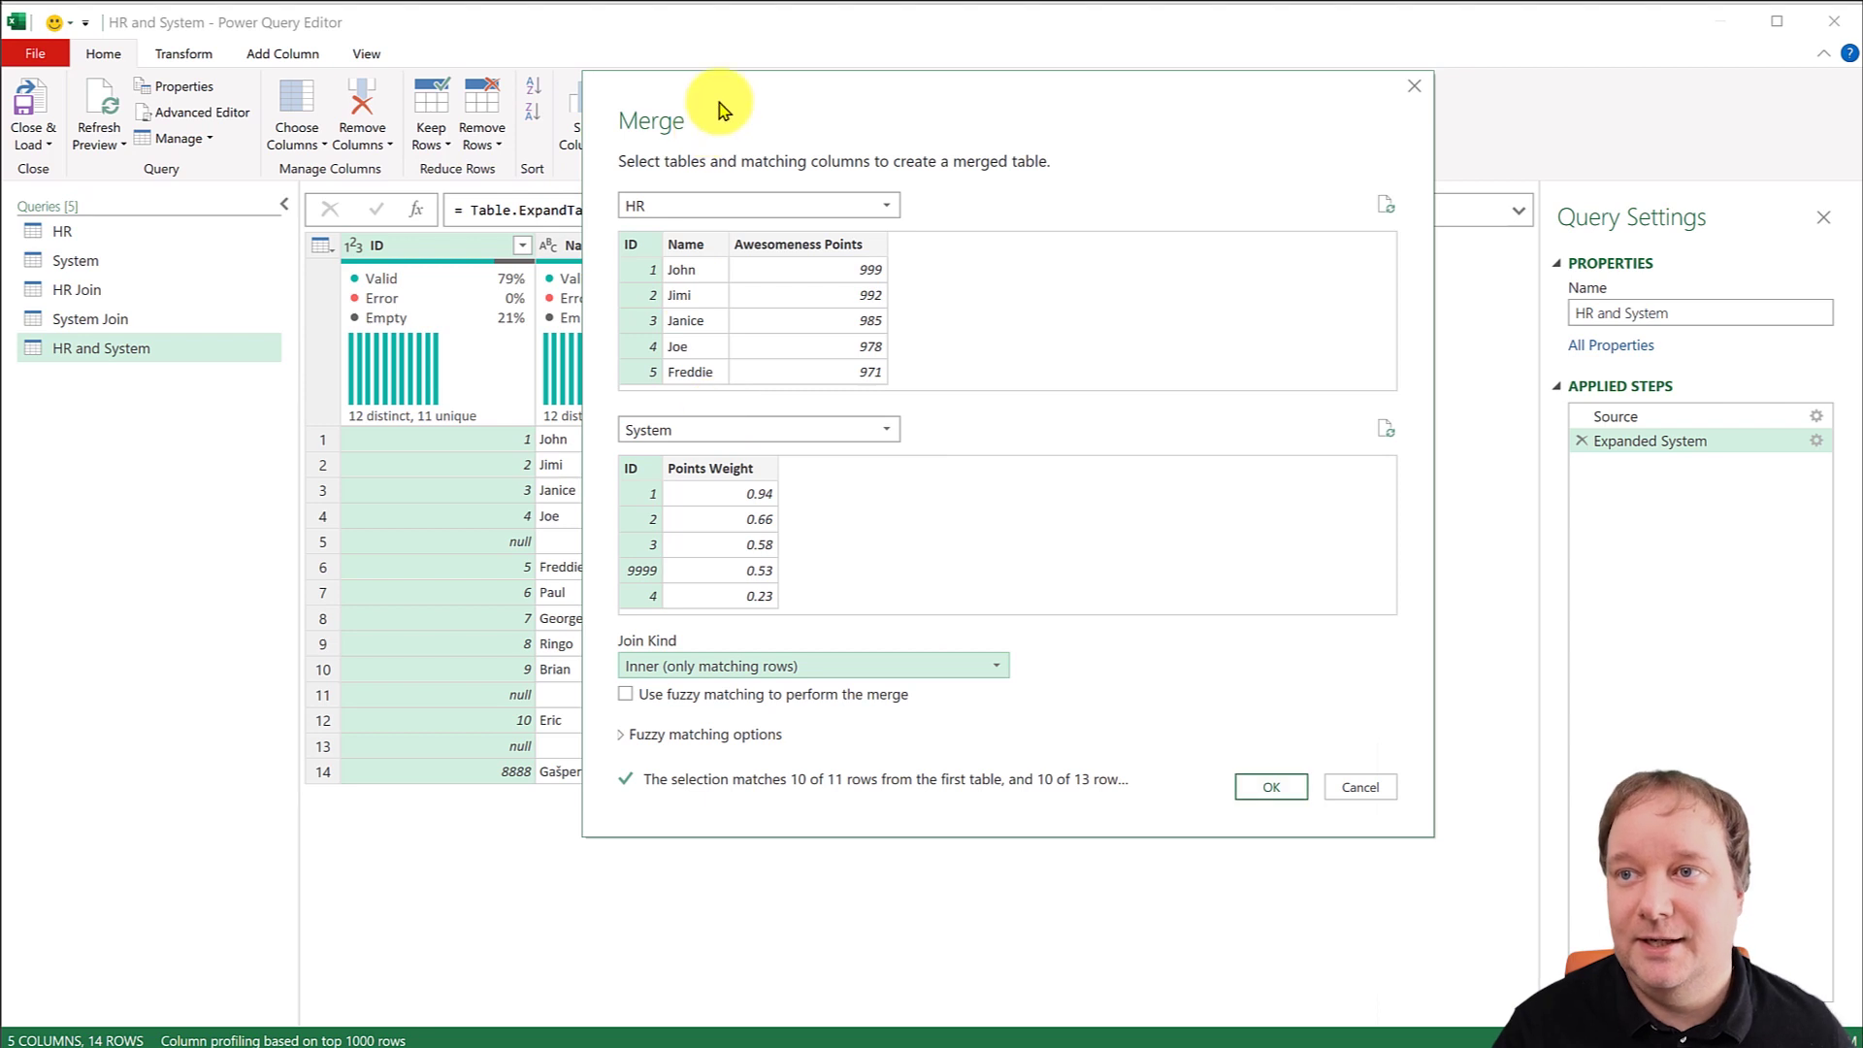
{"action": "left_click_drag", "start_coordinate": [718, 102], "coordinate": [870, 178]}
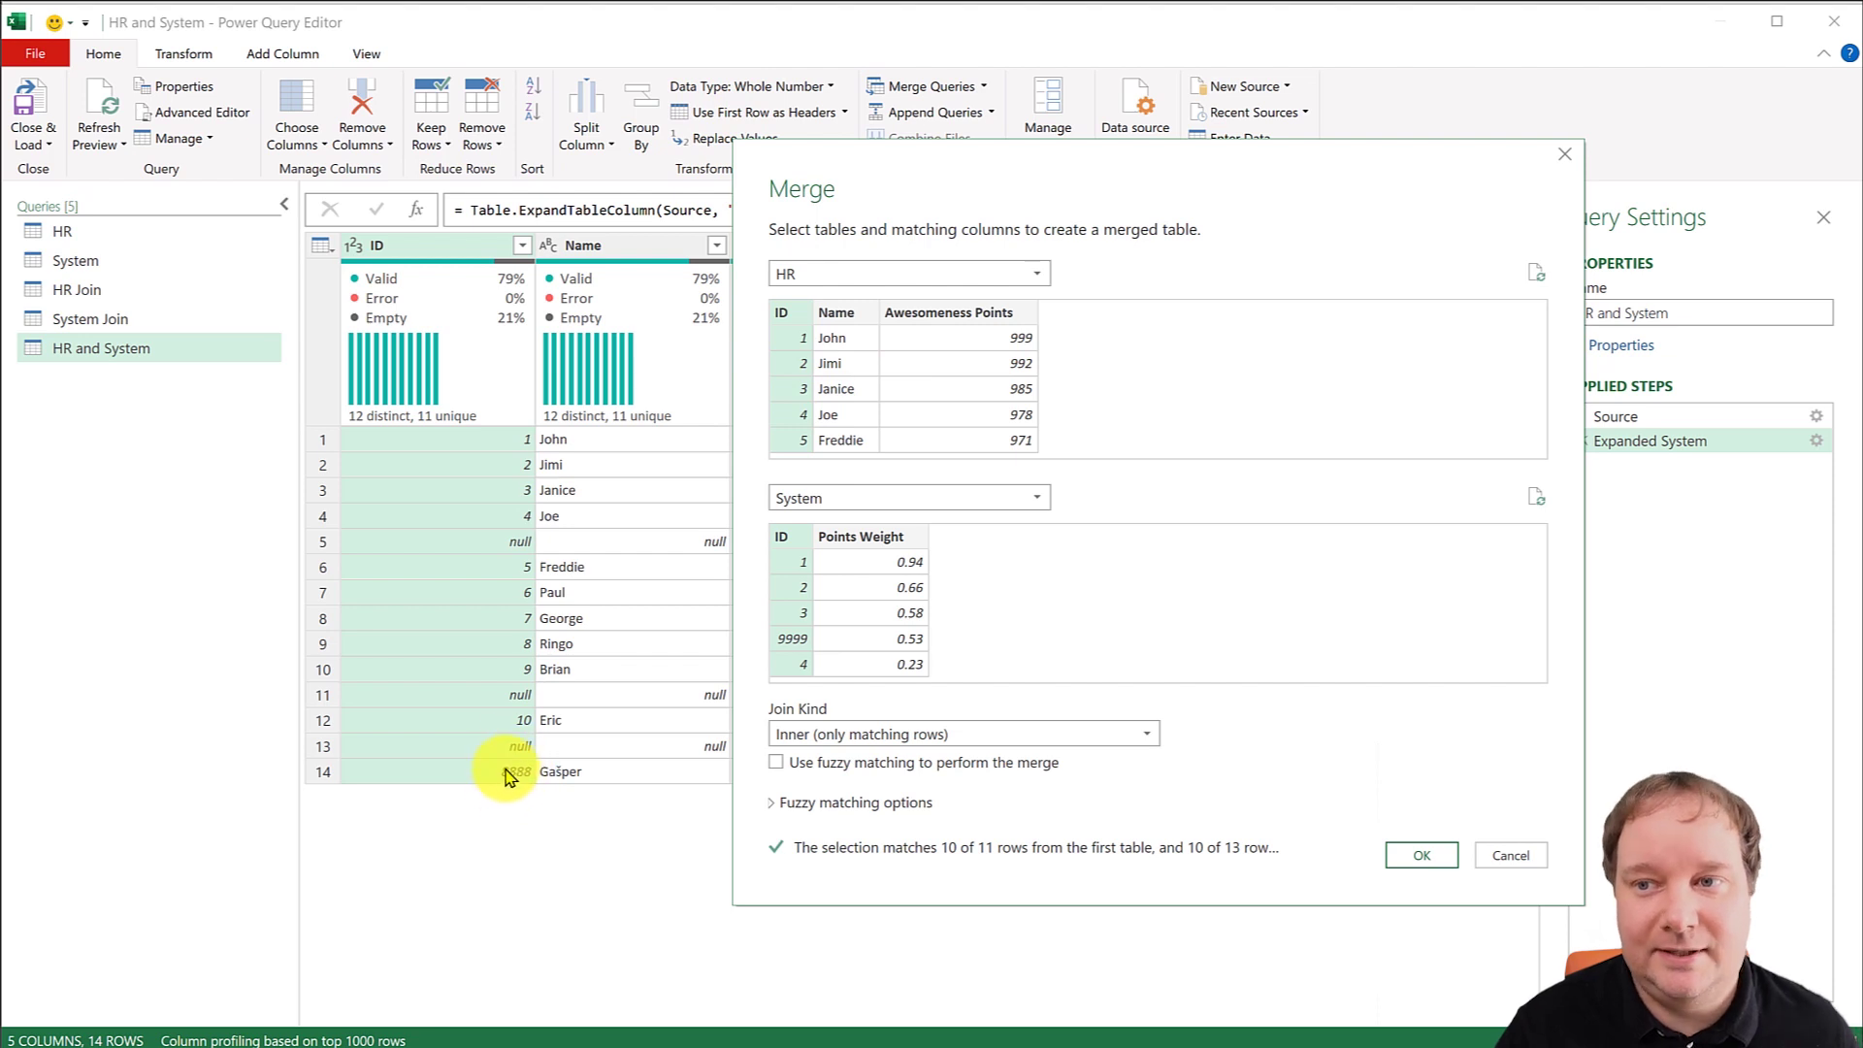
{"action": "left_click", "coordinate": [1401, 850]}
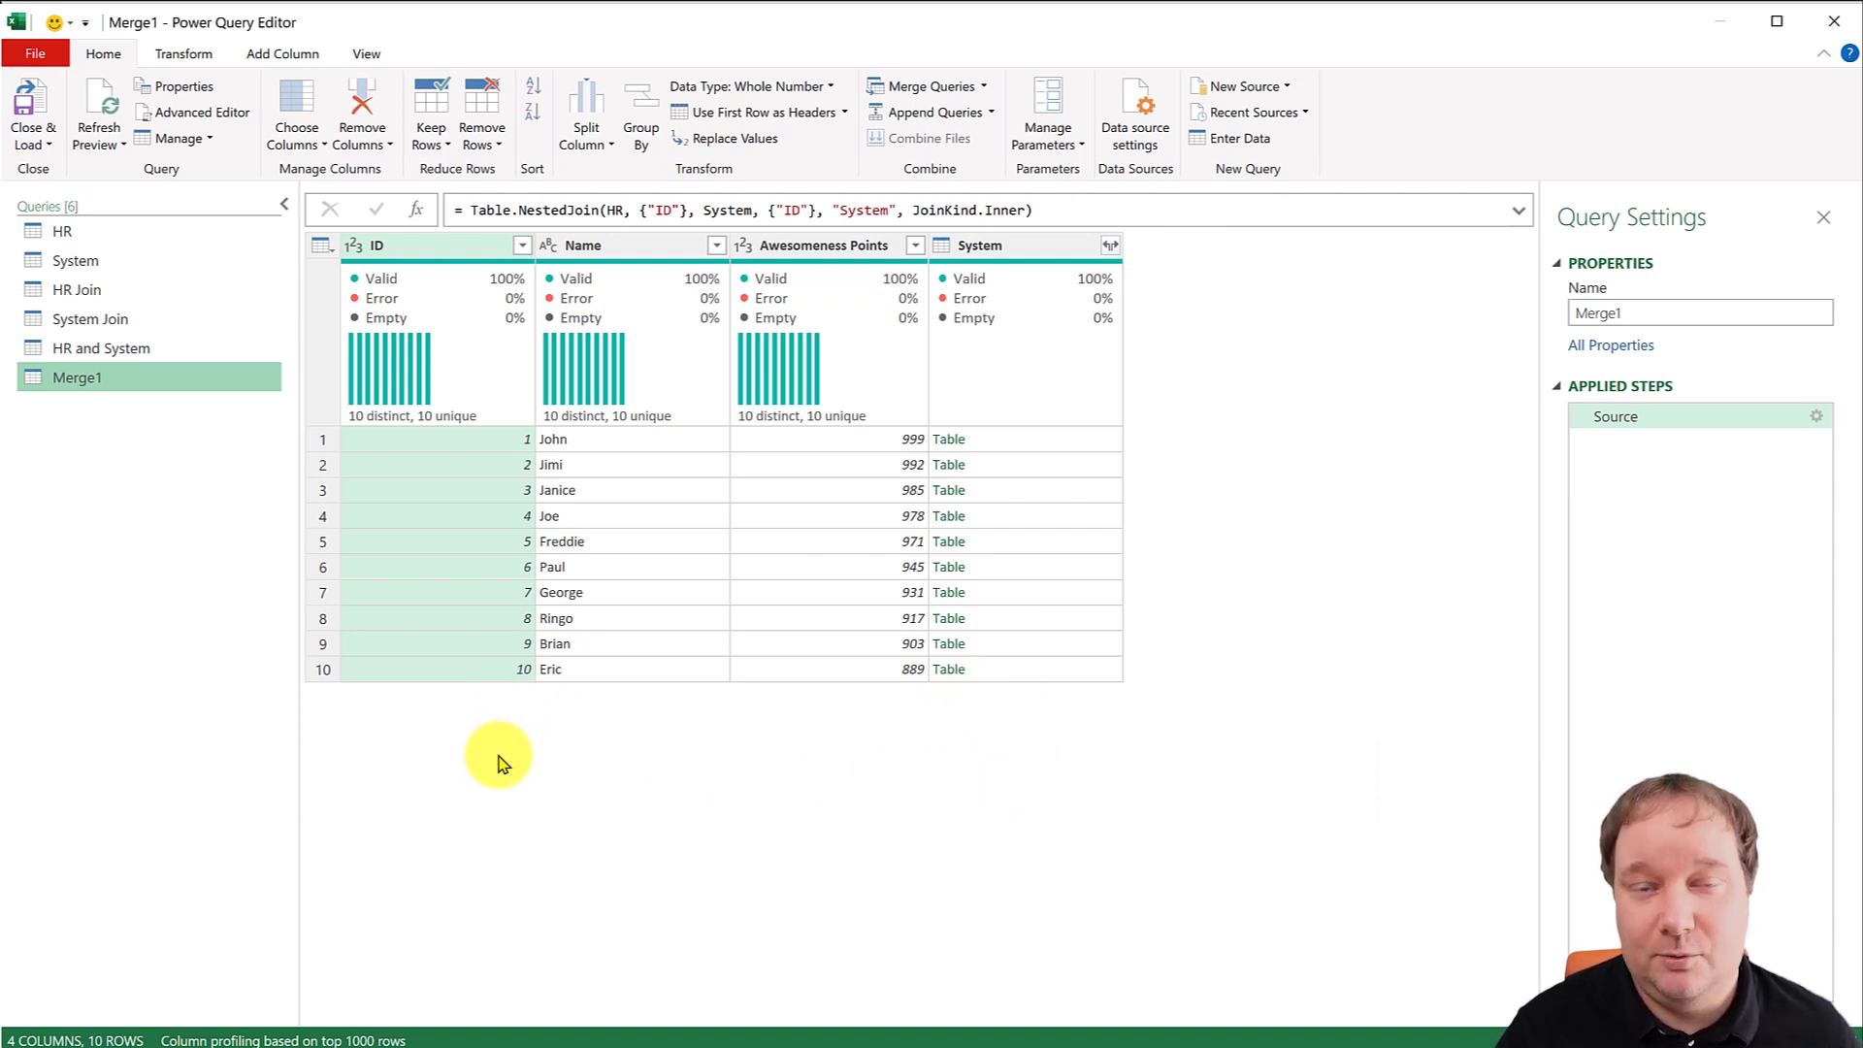
Expand ID and Points Weight from the nested System column without a prefix, and rename the query Inner.
{"action": "left_click", "coordinate": [1111, 245]}
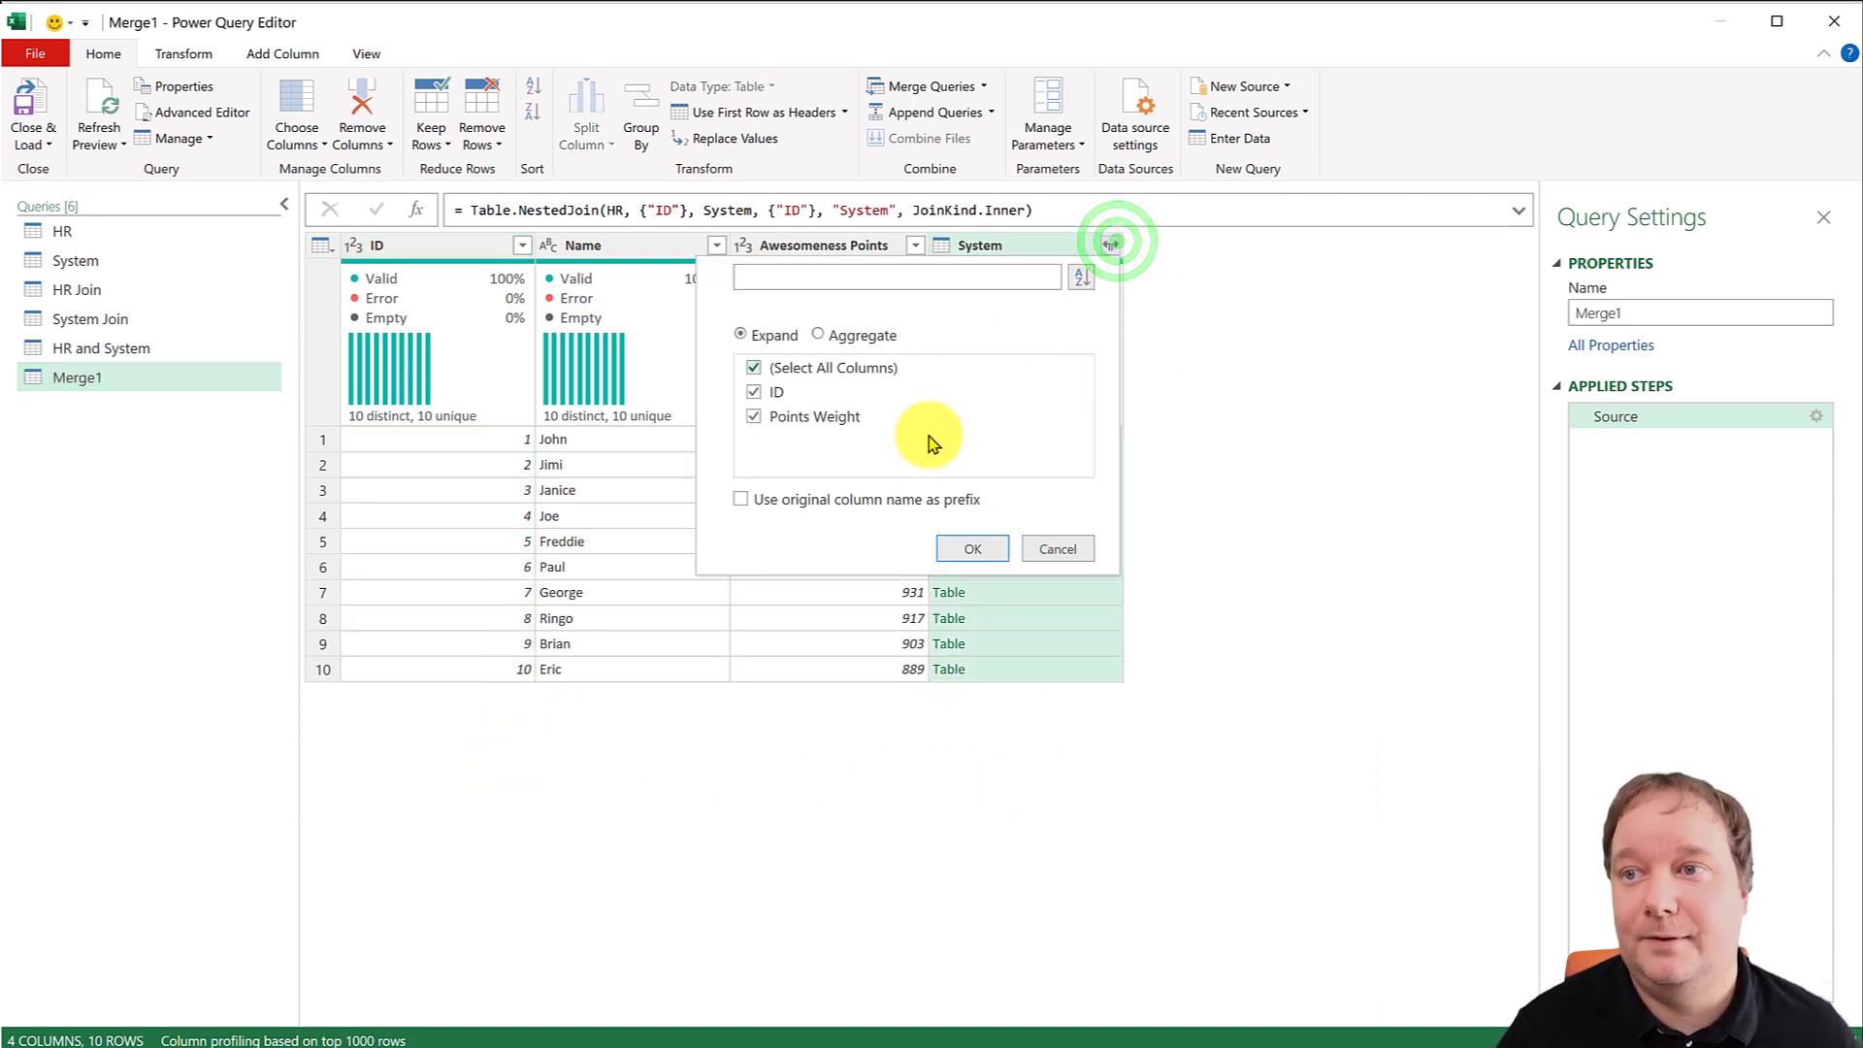
{"action": "left_click", "coordinate": [989, 546]}
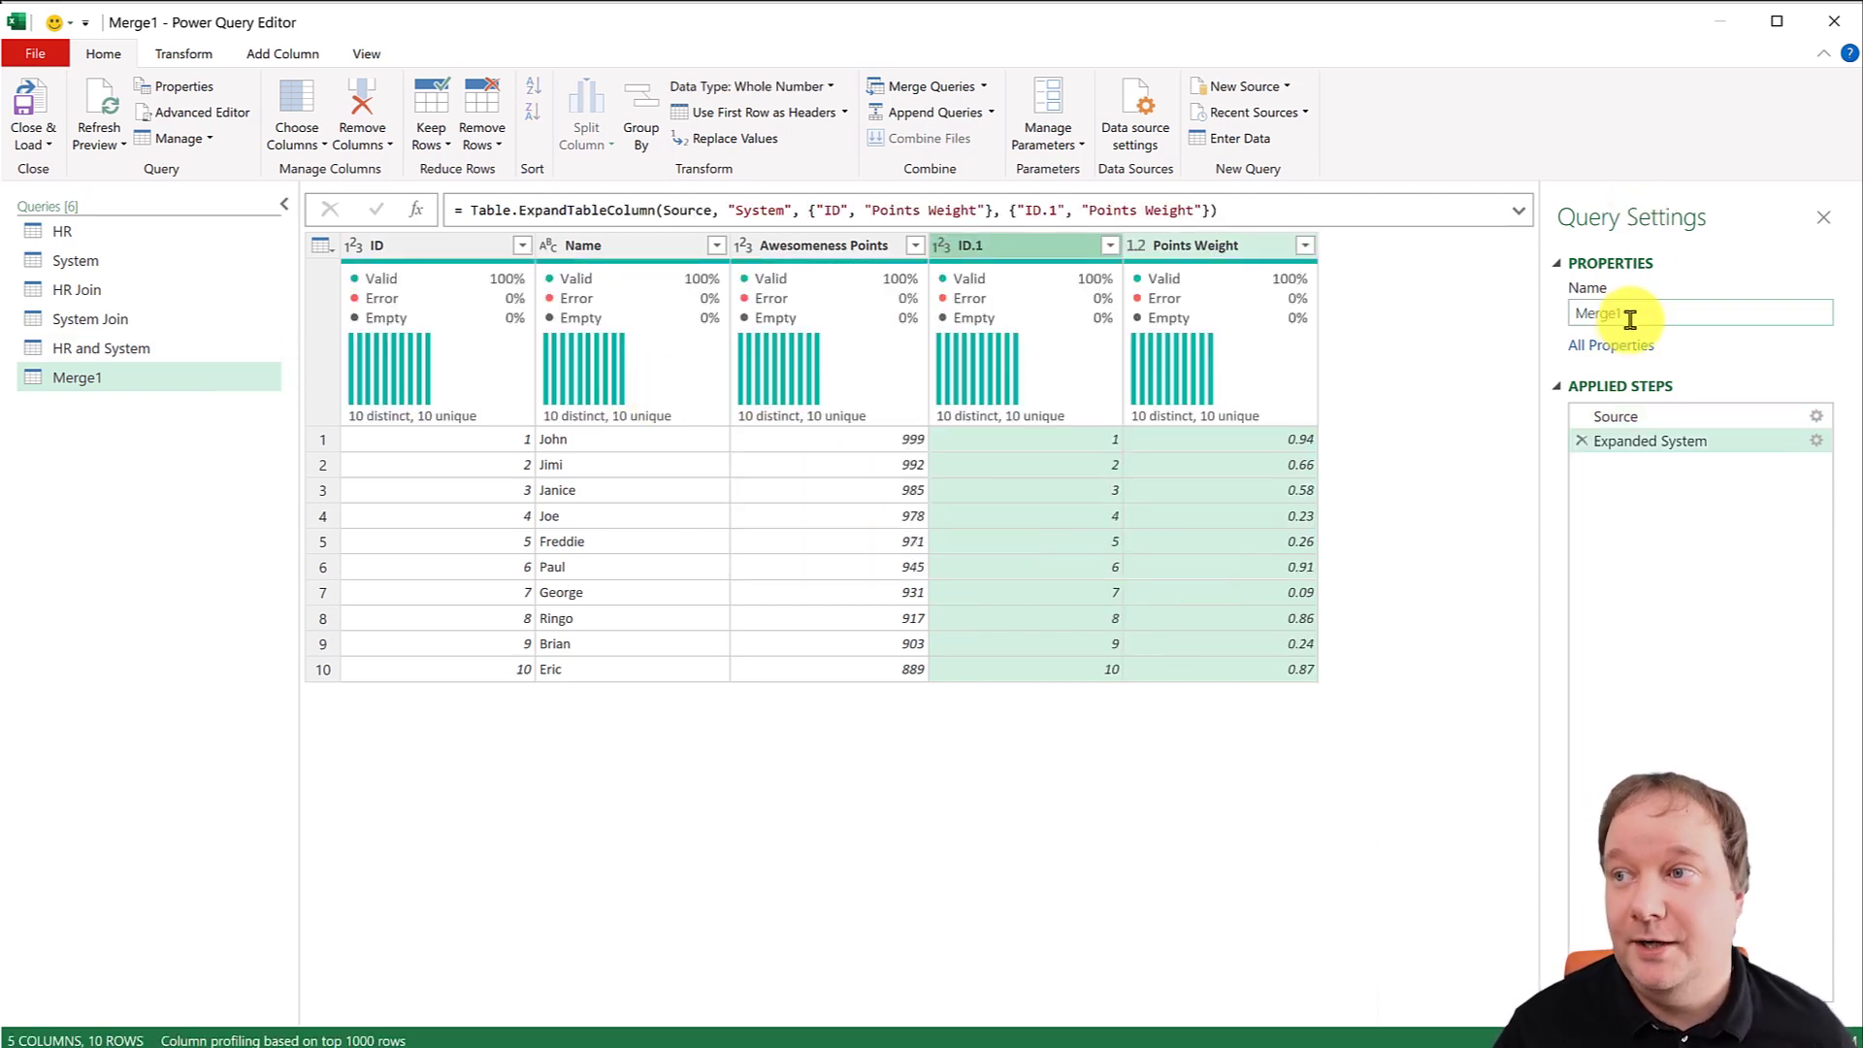
{"action": "double_click", "coordinate": [1659, 313]}
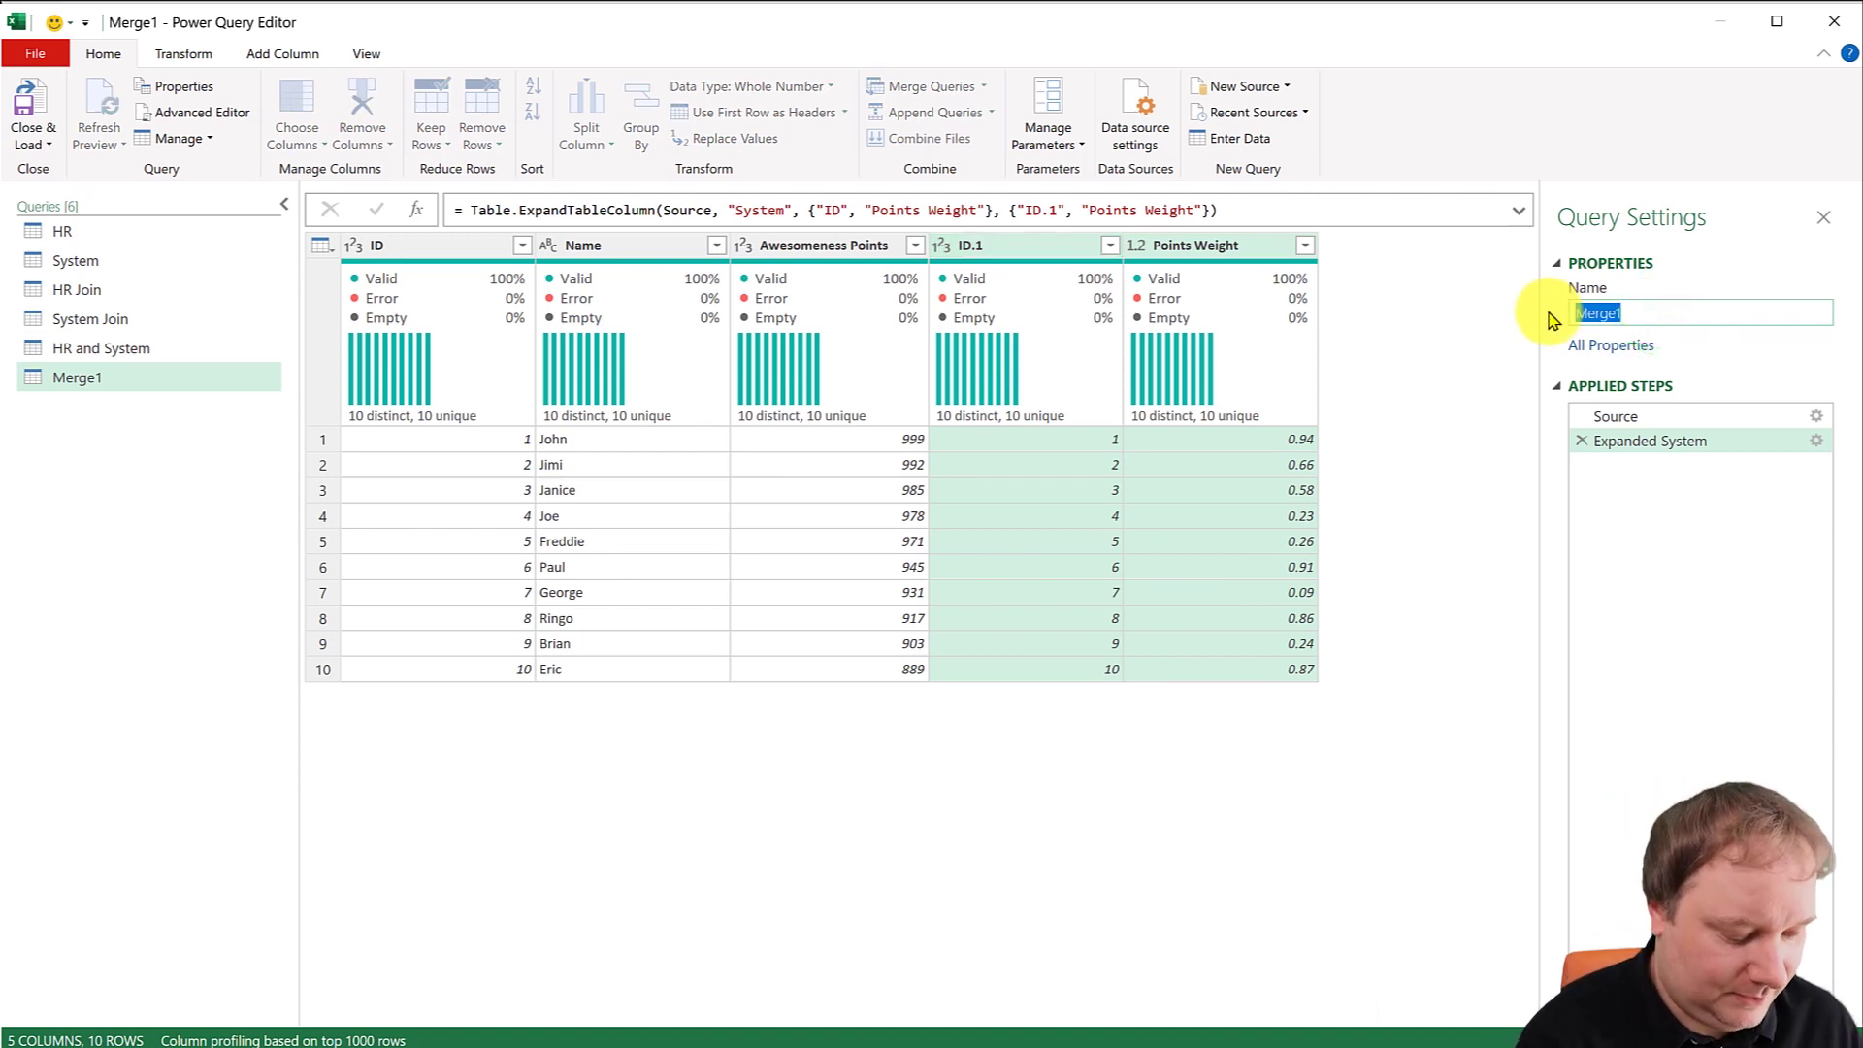
{"action": "key", "text": "Return"}
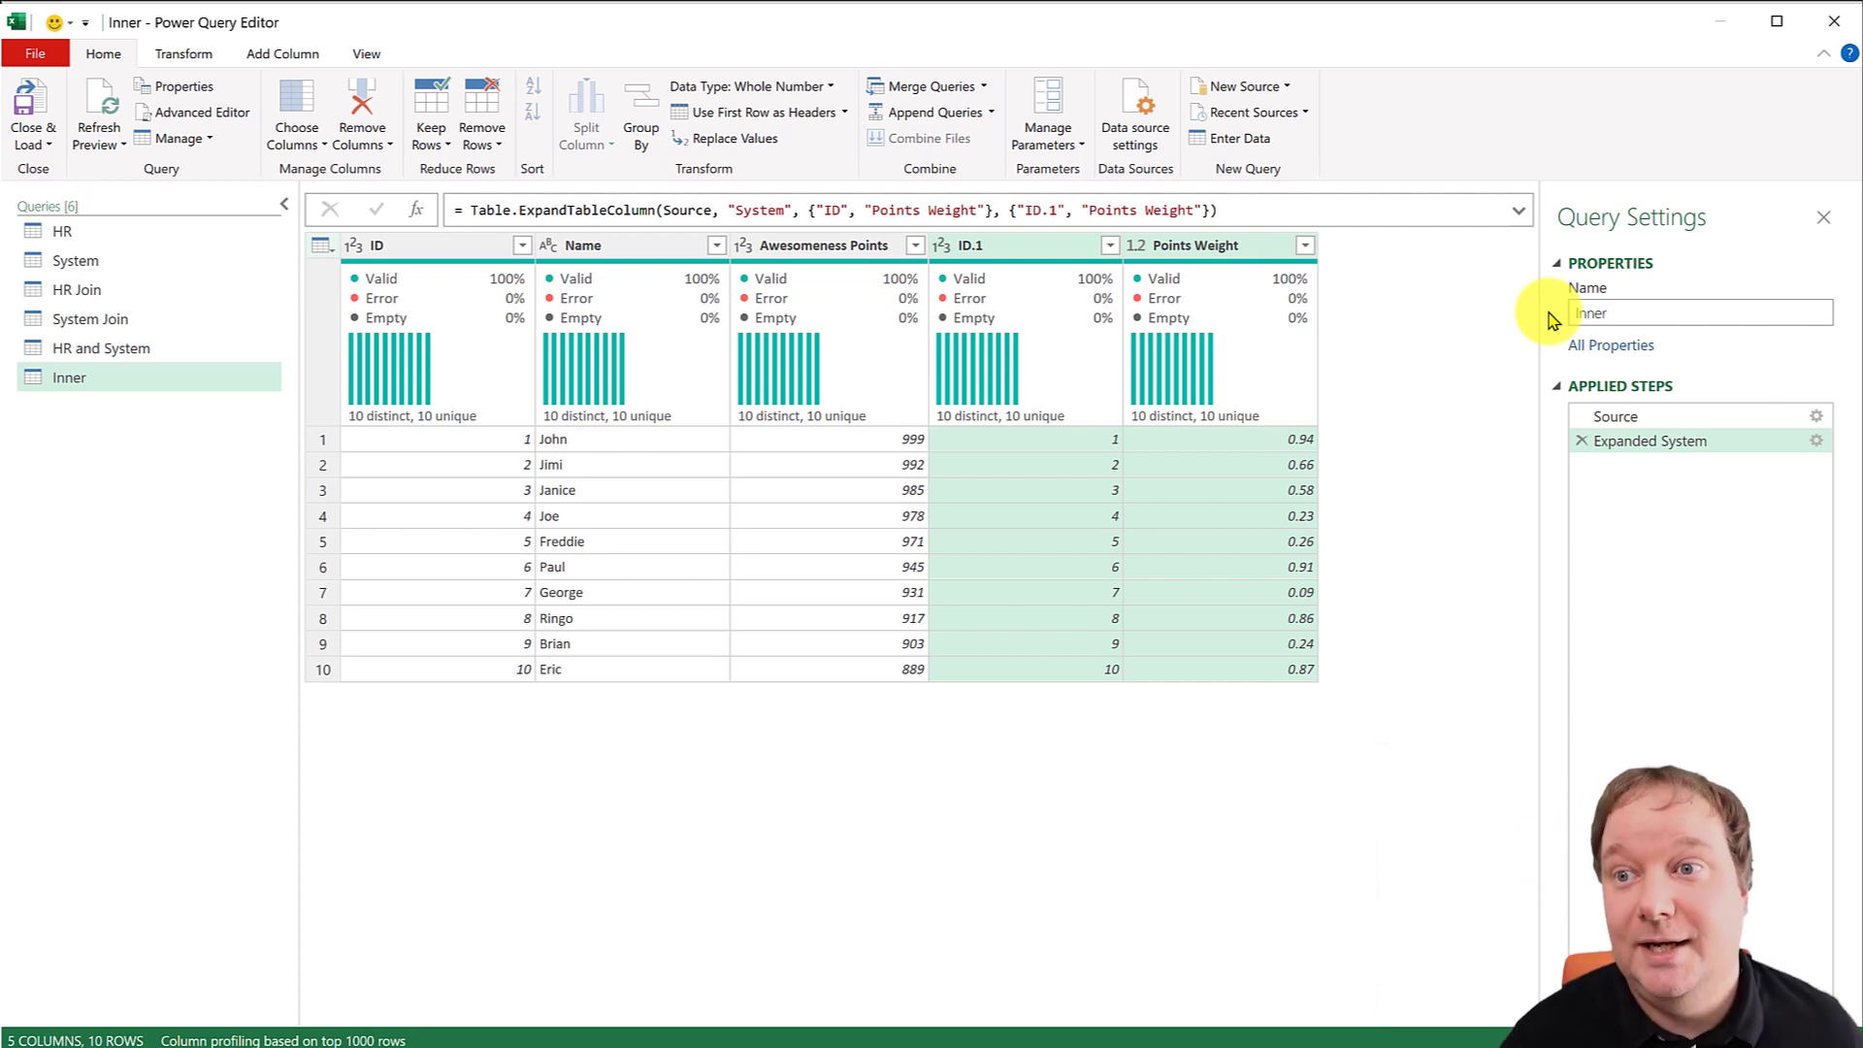
{"action": "left_click", "coordinate": [143, 438]}
Merge the HR query with System as a new query, matching on their ID columns with a Left Anti join.
{"action": "left_click", "coordinate": [984, 90]}
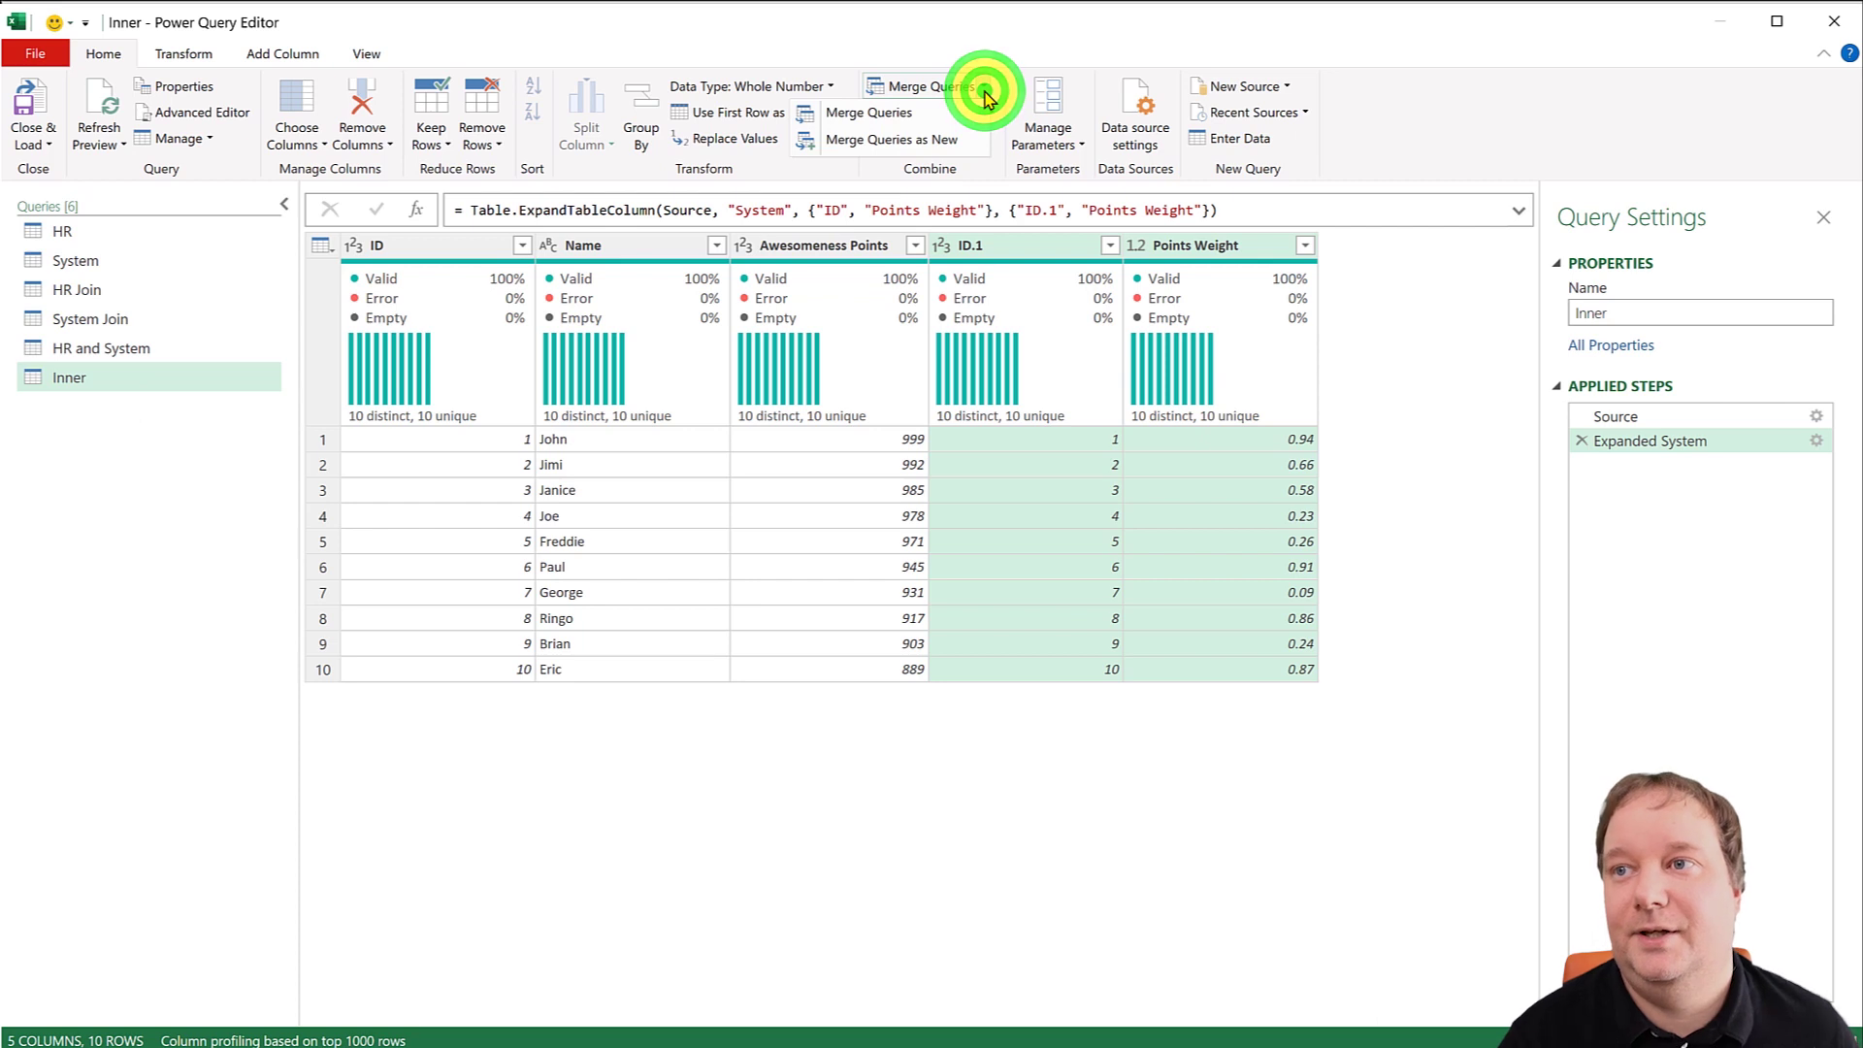
{"action": "left_click", "coordinate": [935, 137]}
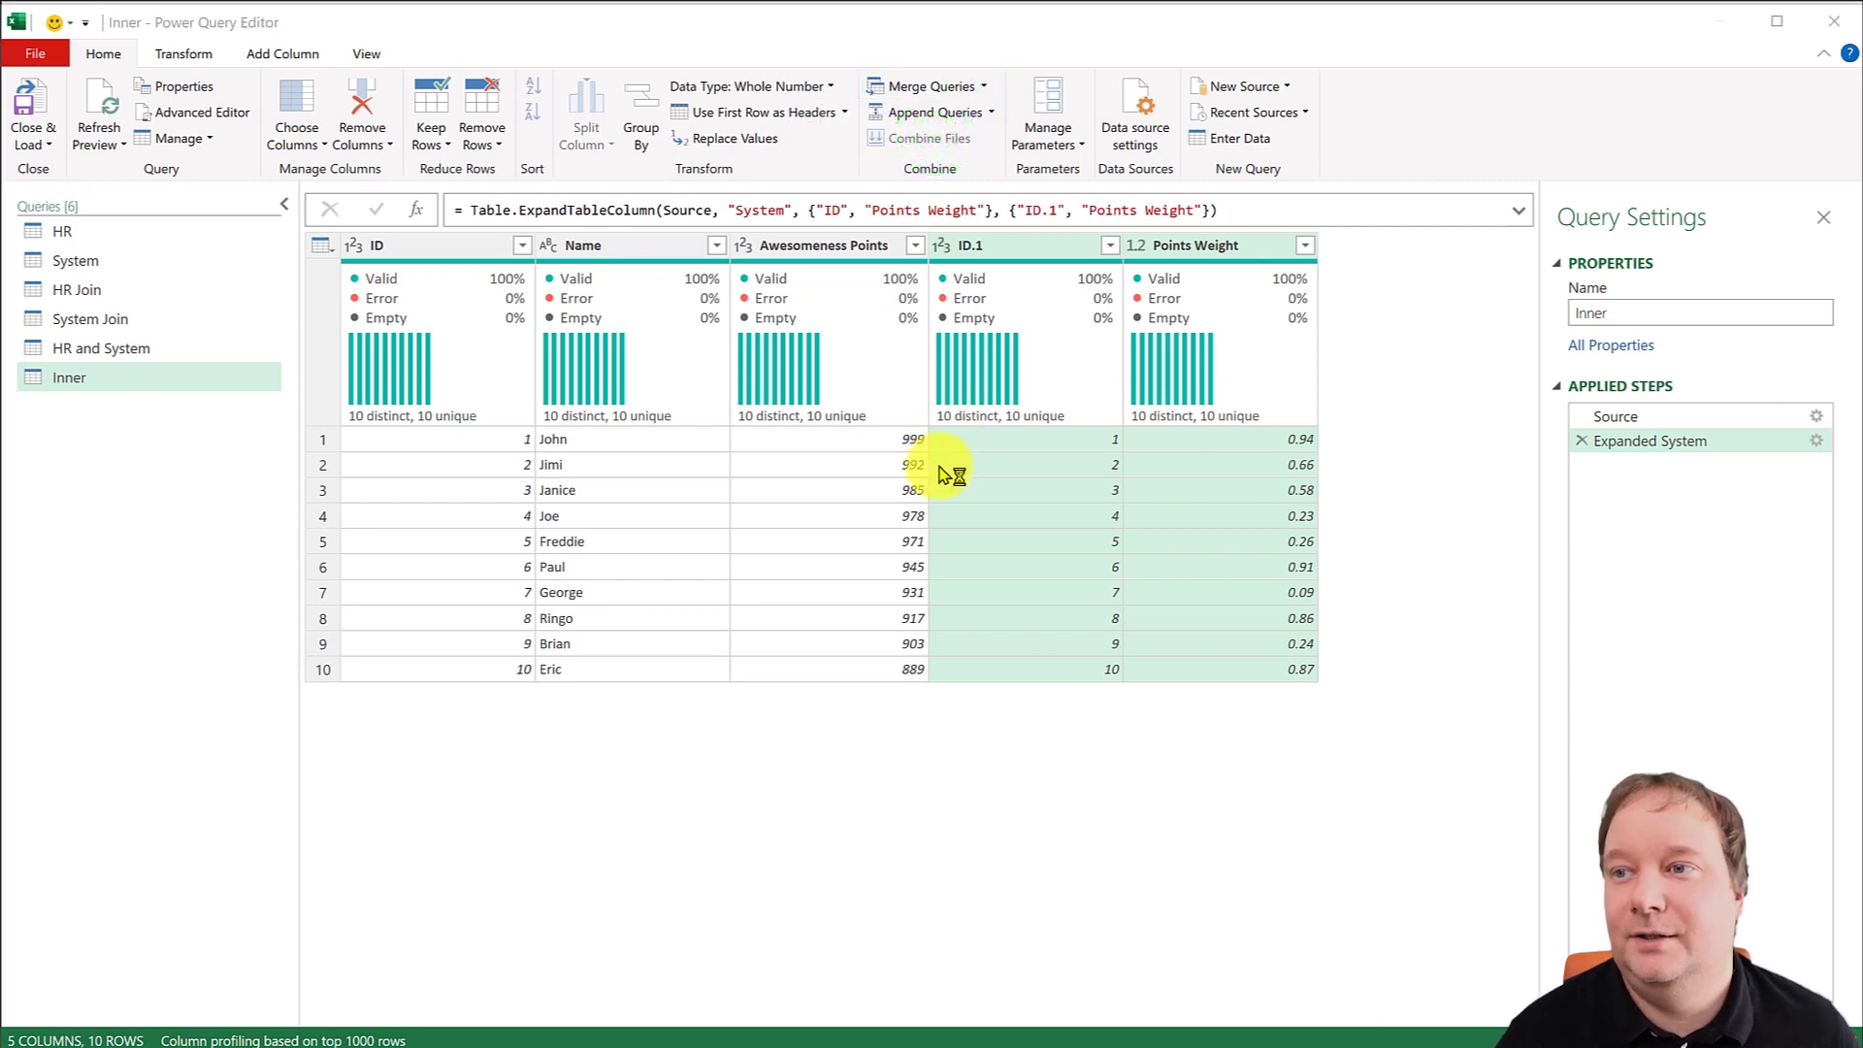
{"action": "left_click", "coordinate": [821, 398]}
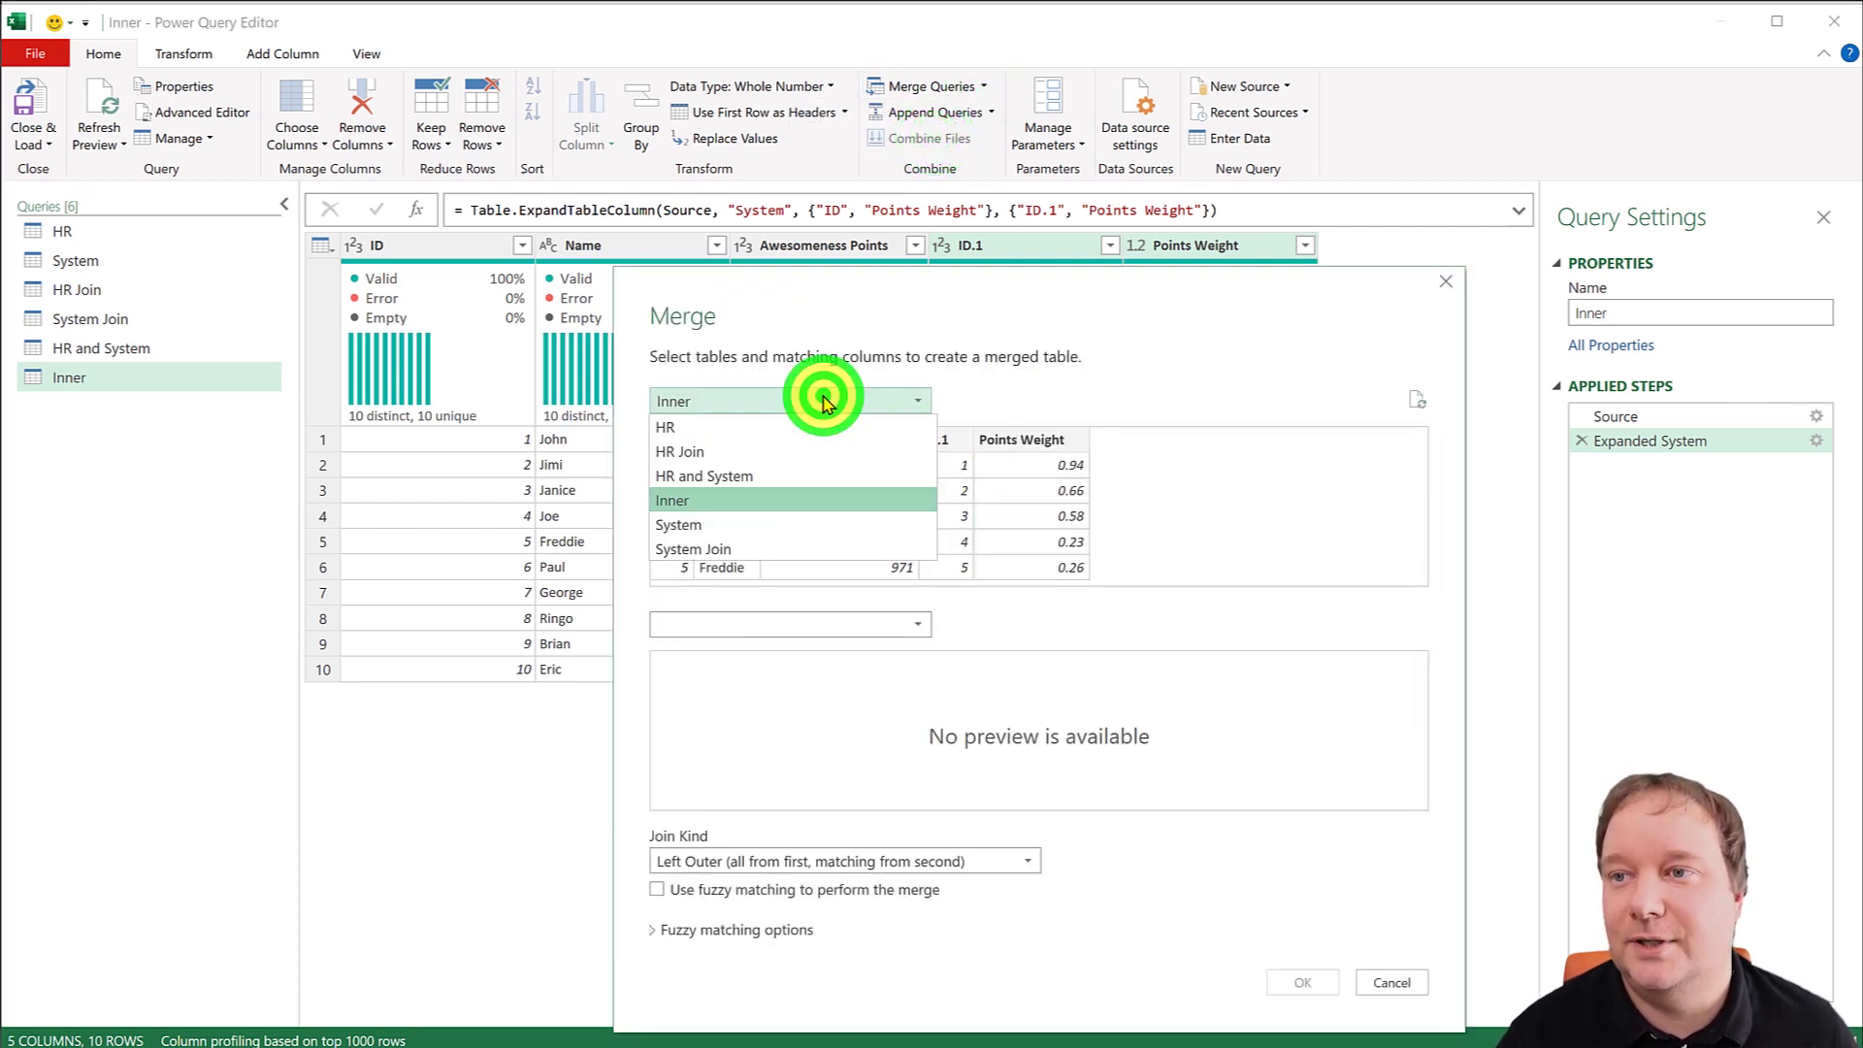
{"action": "left_click", "coordinate": [801, 427]}
{"action": "left_click", "coordinate": [786, 623]}
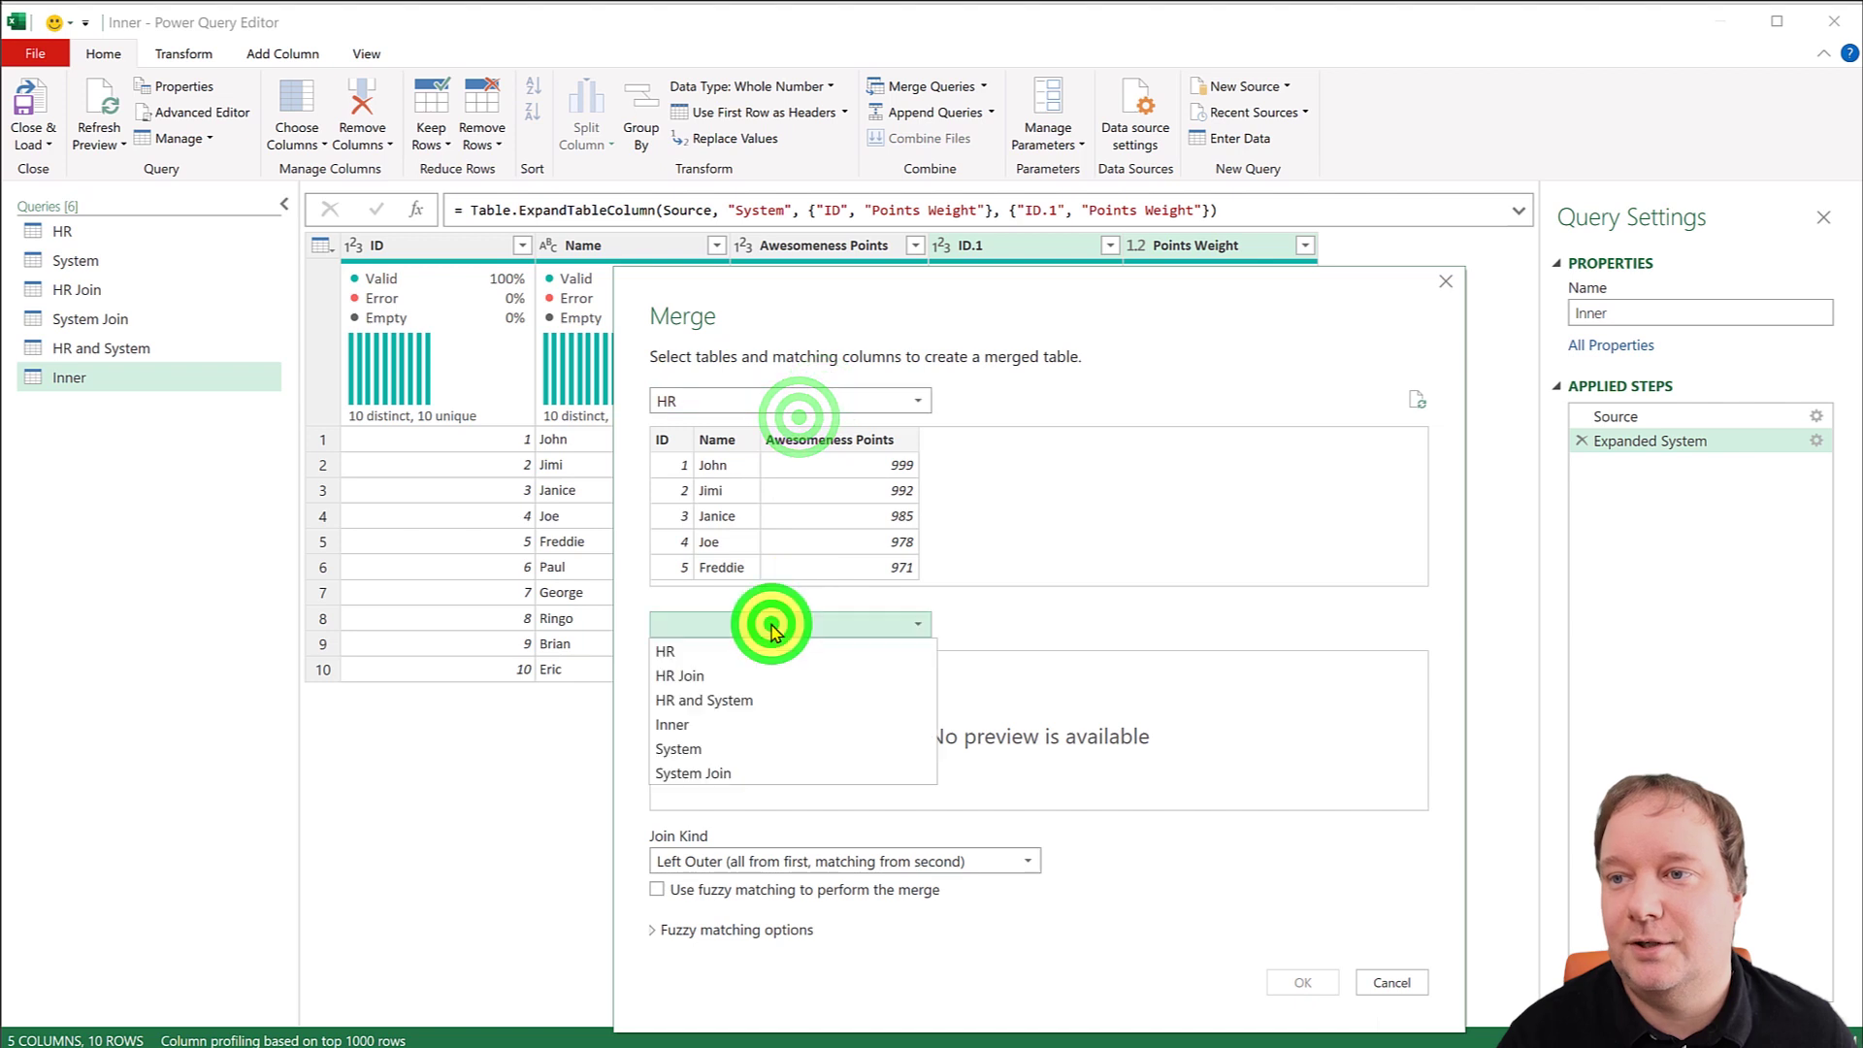
{"action": "left_click", "coordinate": [708, 743]}
{"action": "left_click", "coordinate": [675, 435]}
{"action": "left_click", "coordinate": [670, 661]}
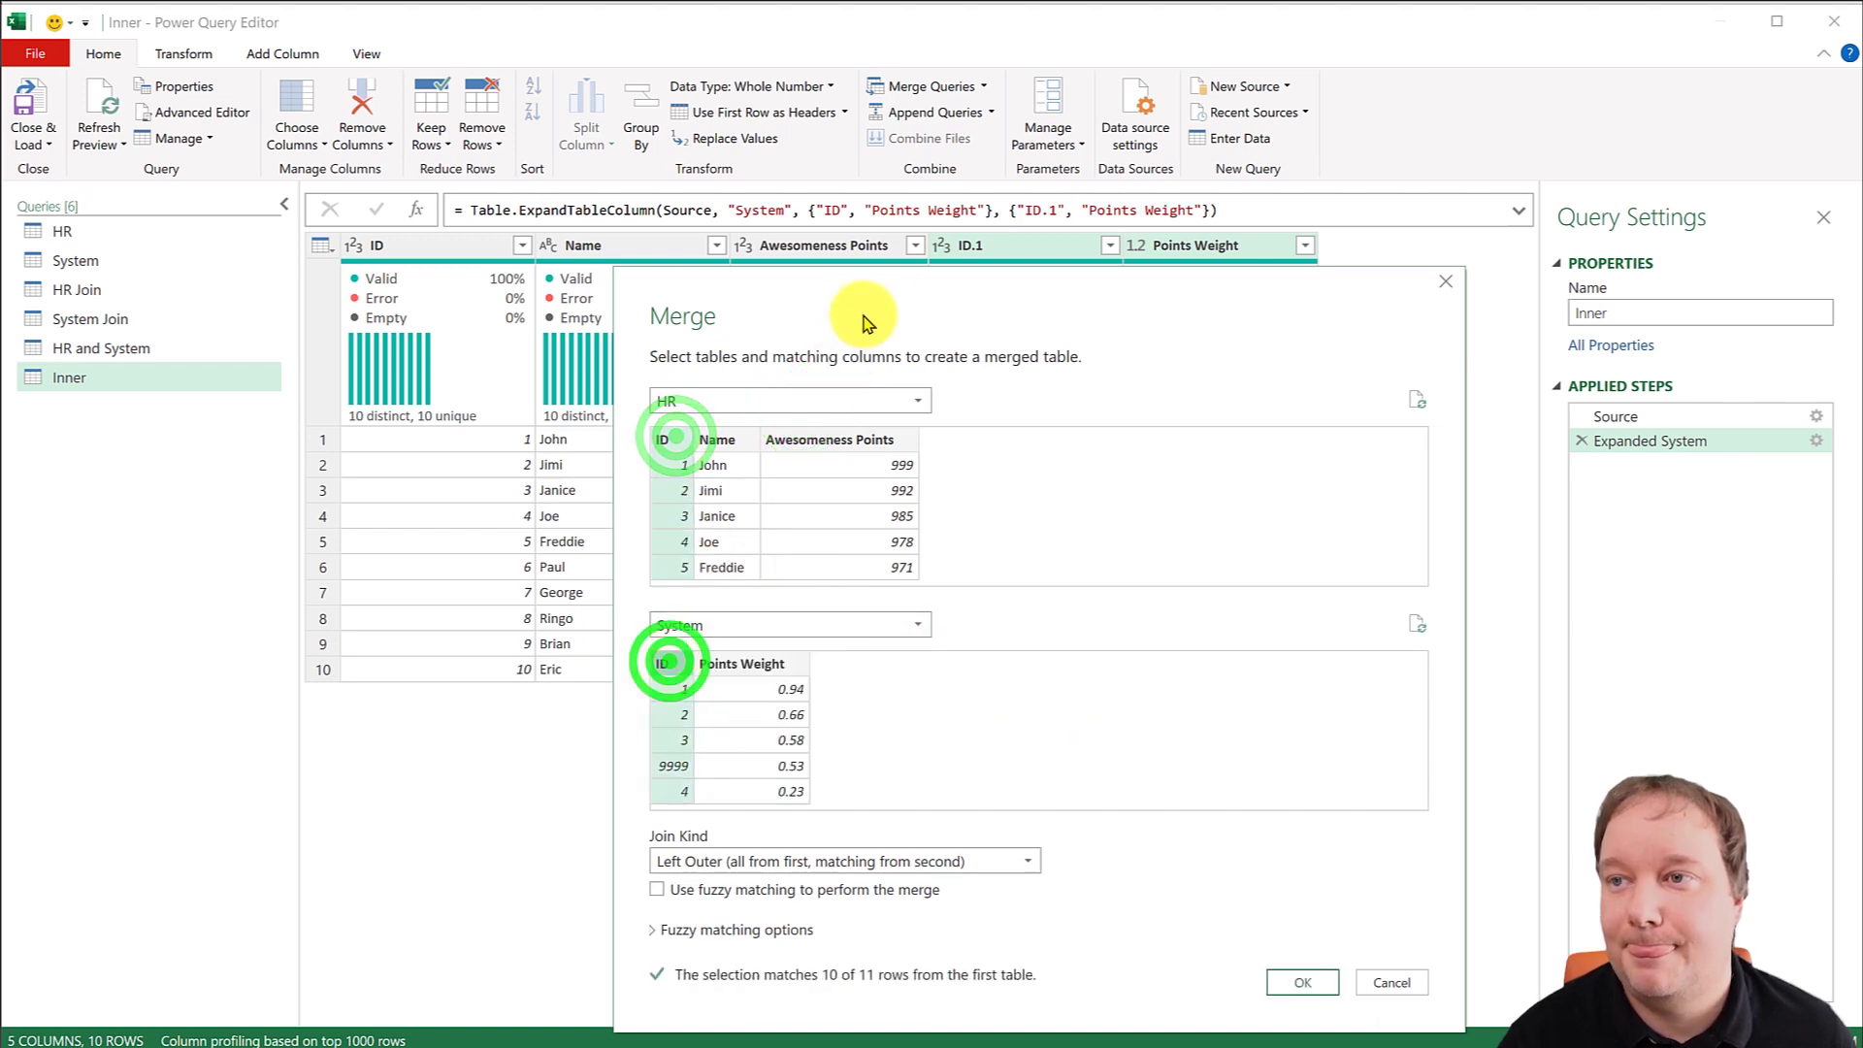
{"action": "left_click_drag", "start_coordinate": [880, 278], "coordinate": [833, 116]}
{"action": "left_click", "coordinate": [957, 705]}
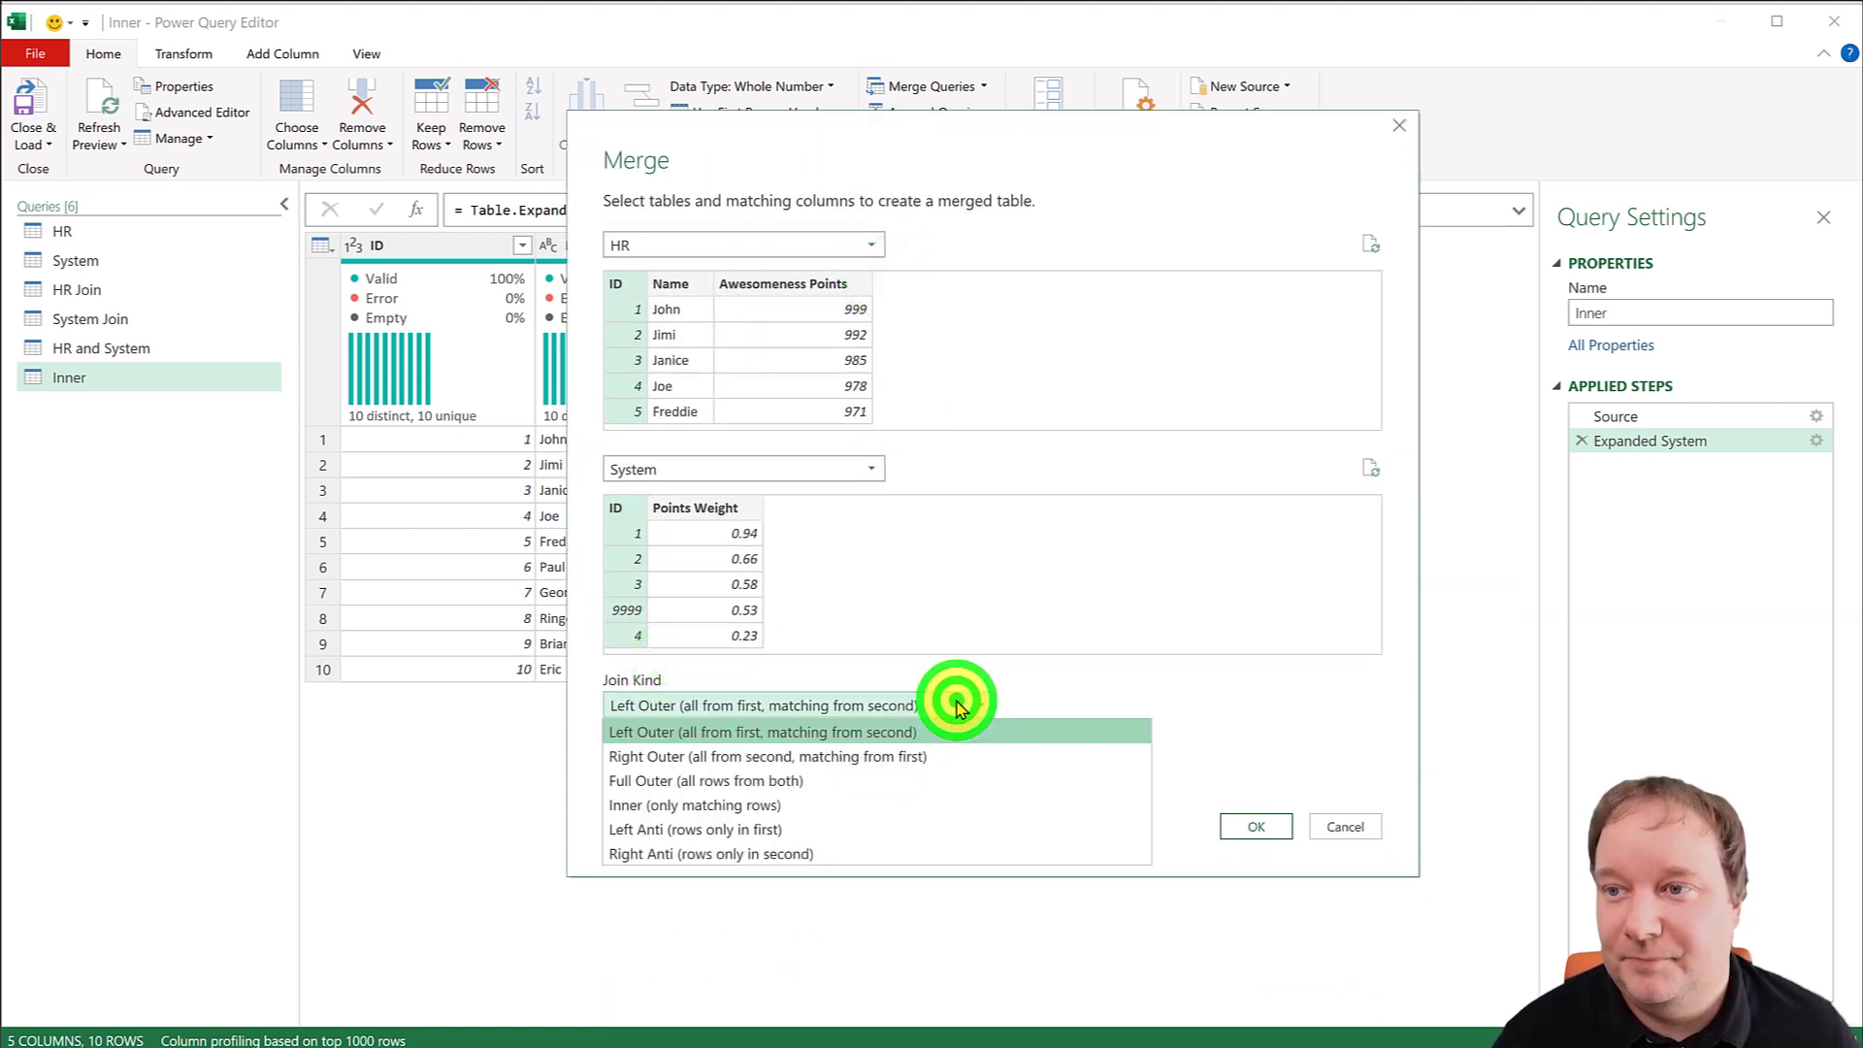
{"action": "left_click", "coordinate": [693, 831]}
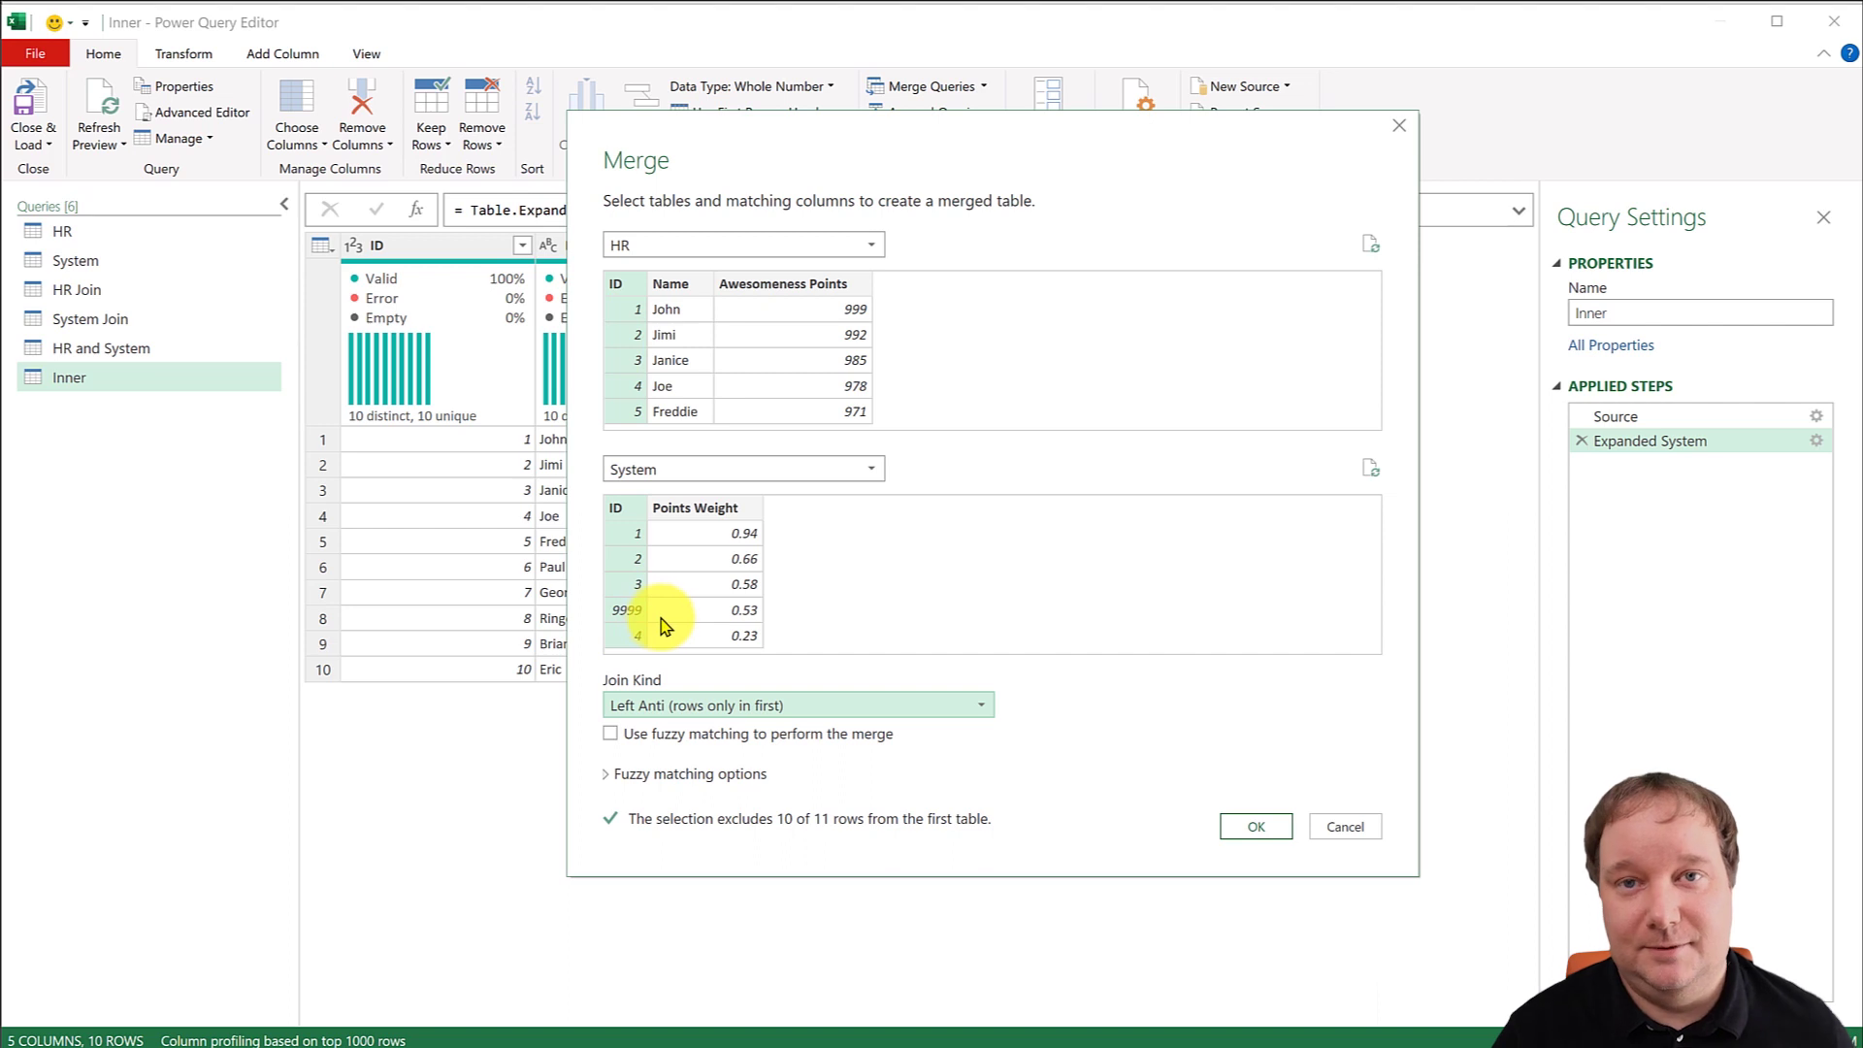
{"action": "left_click", "coordinate": [1272, 829]}
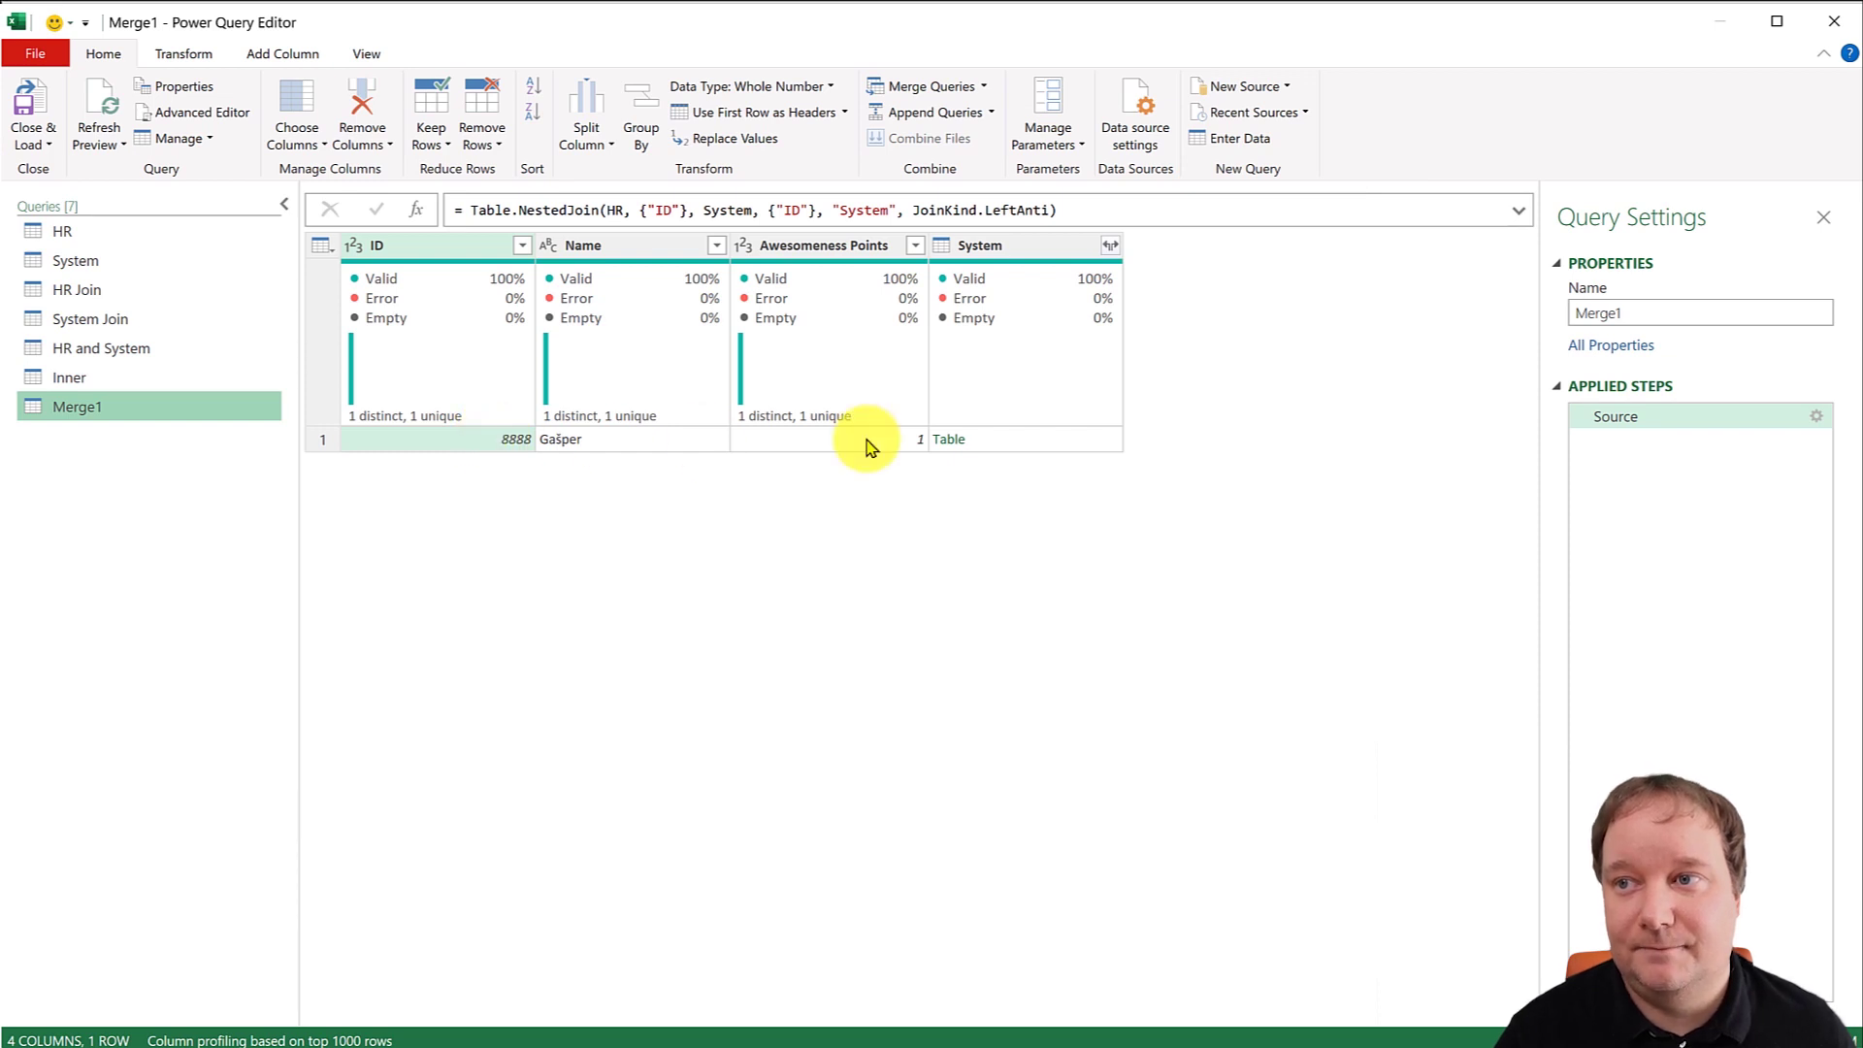
Preview the nested System table, remove the System column from the Left Anti result, and rename the query HR Only.
{"action": "left_click", "coordinate": [1075, 439]}
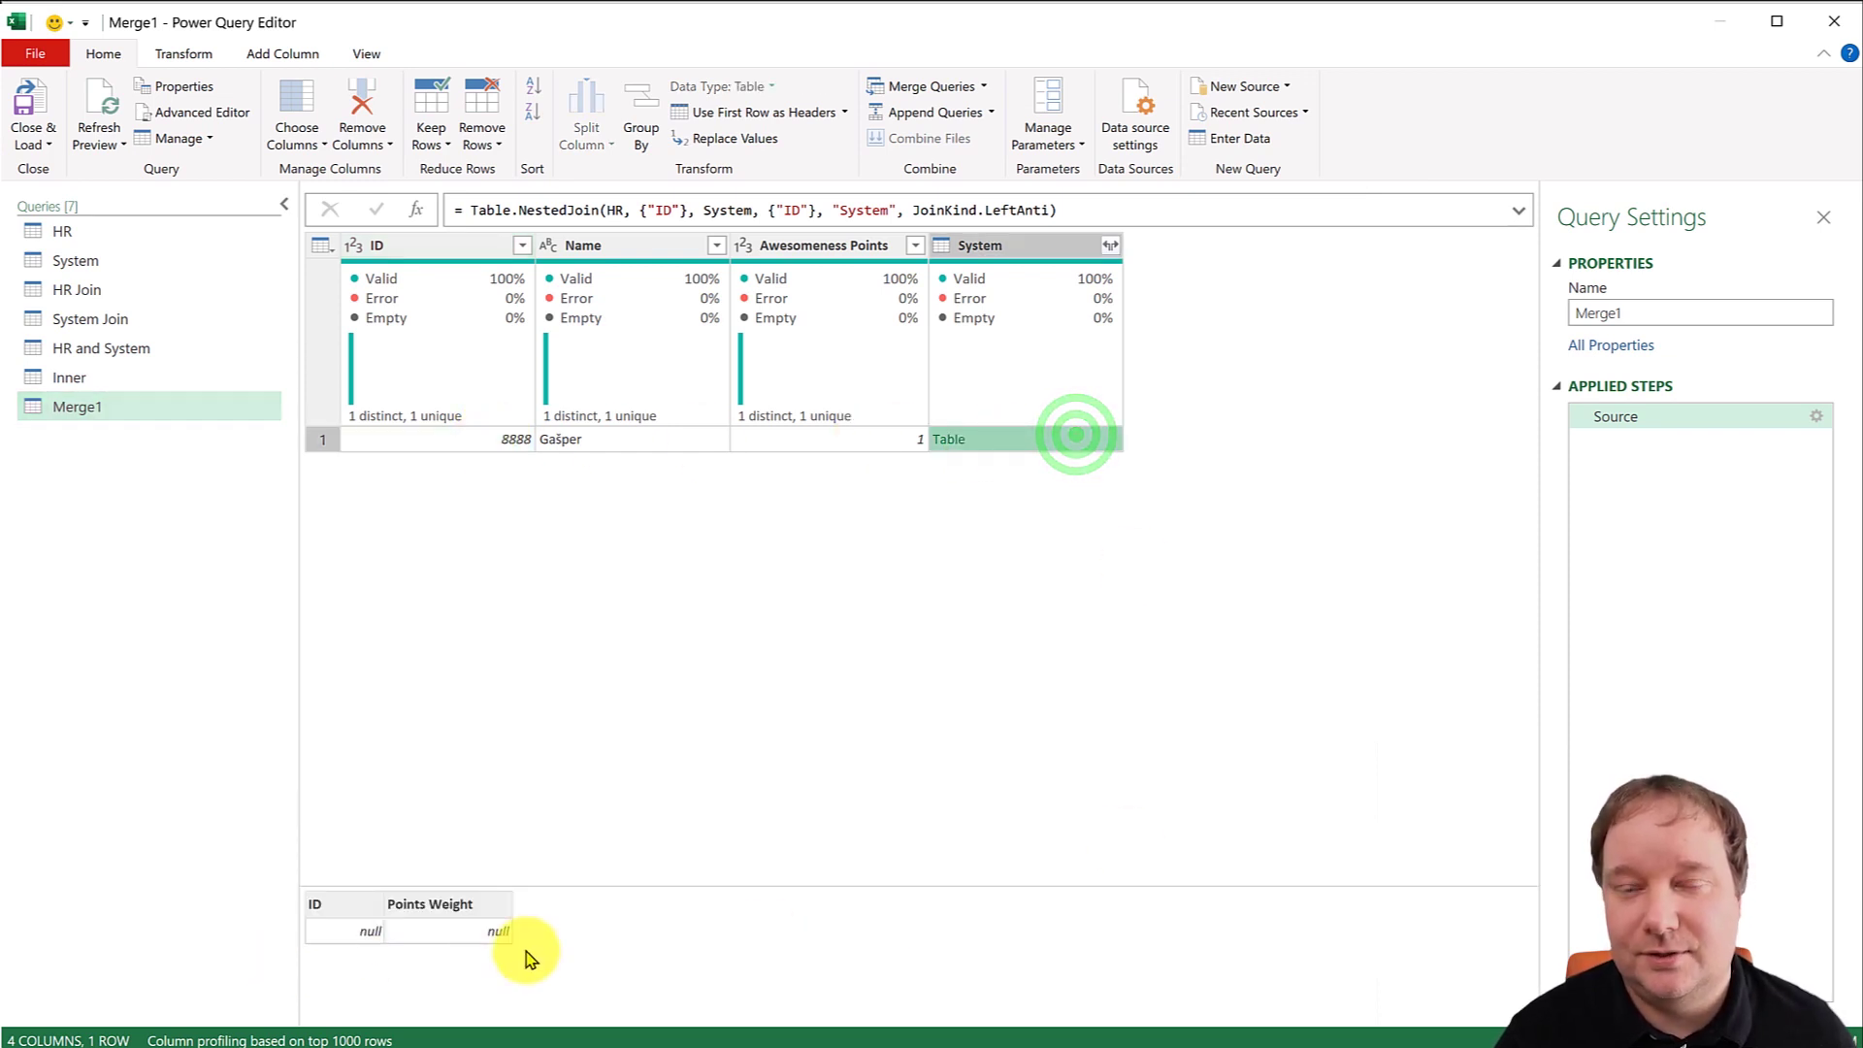
{"action": "right_click", "coordinate": [1012, 246]}
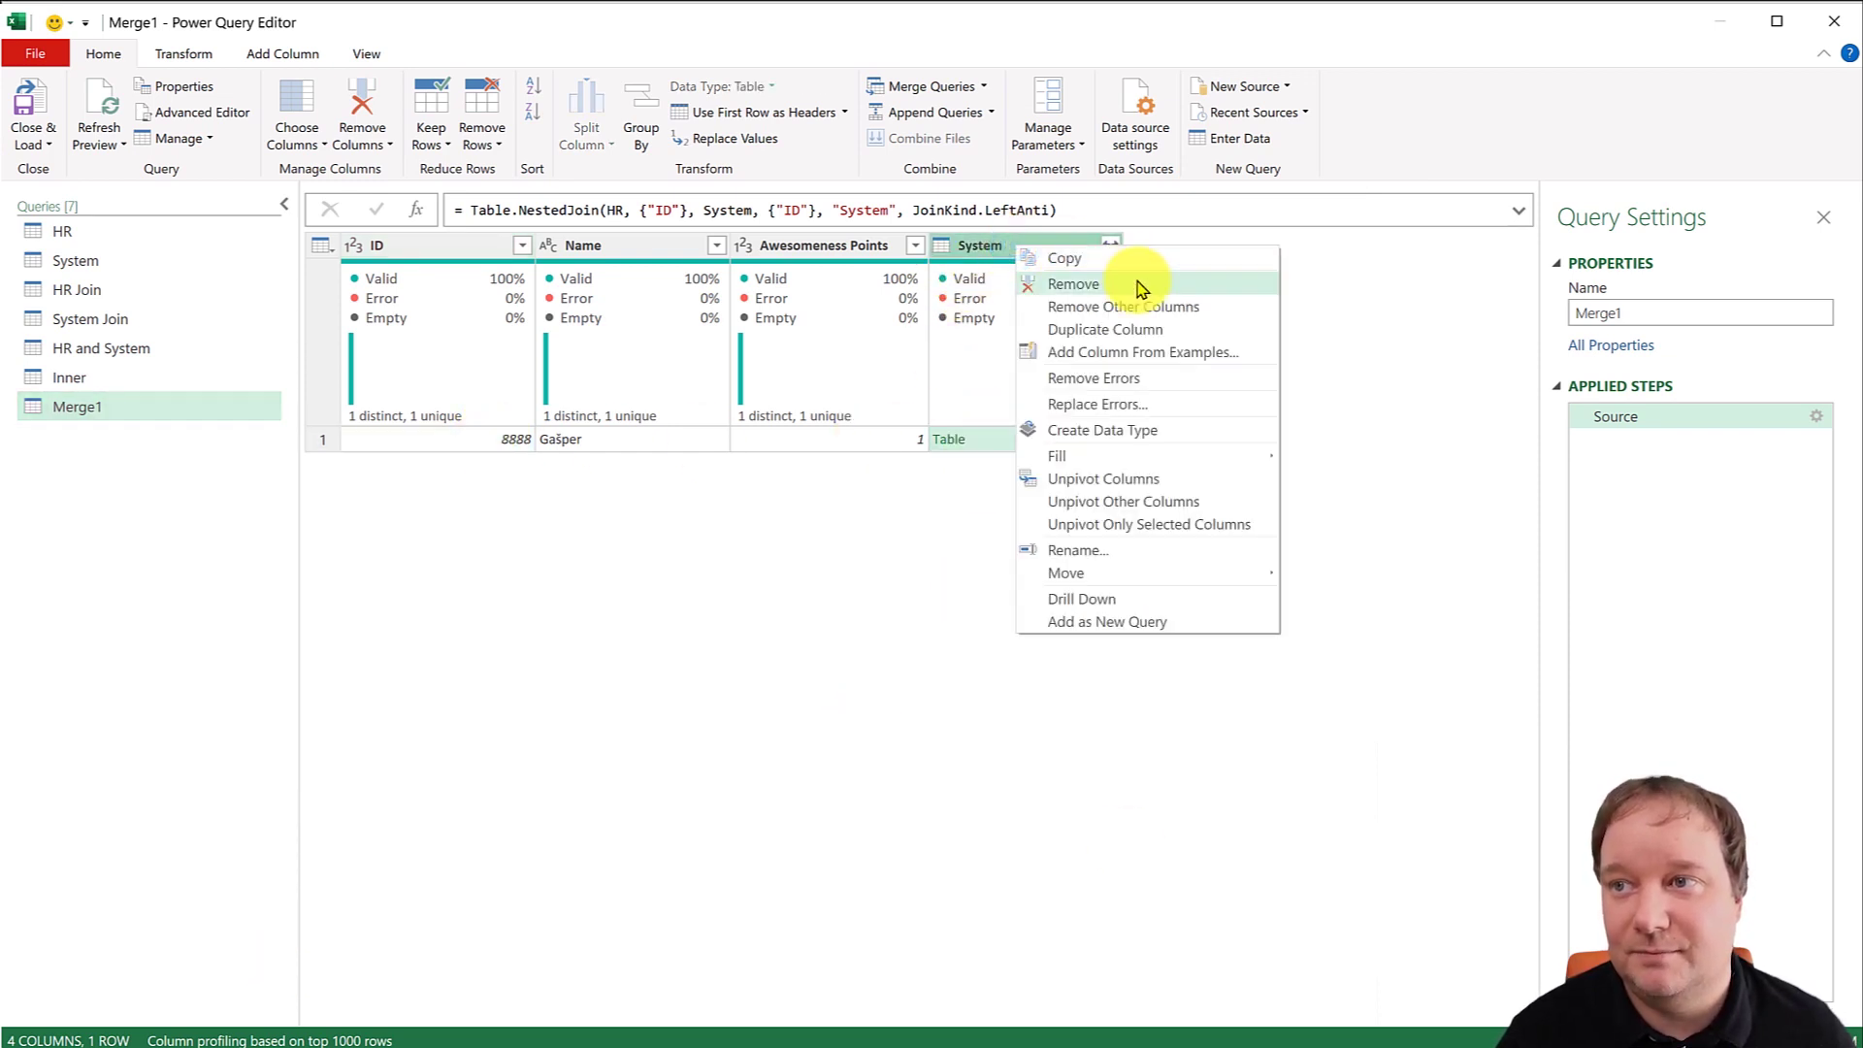
{"action": "left_click", "coordinate": [1141, 285]}
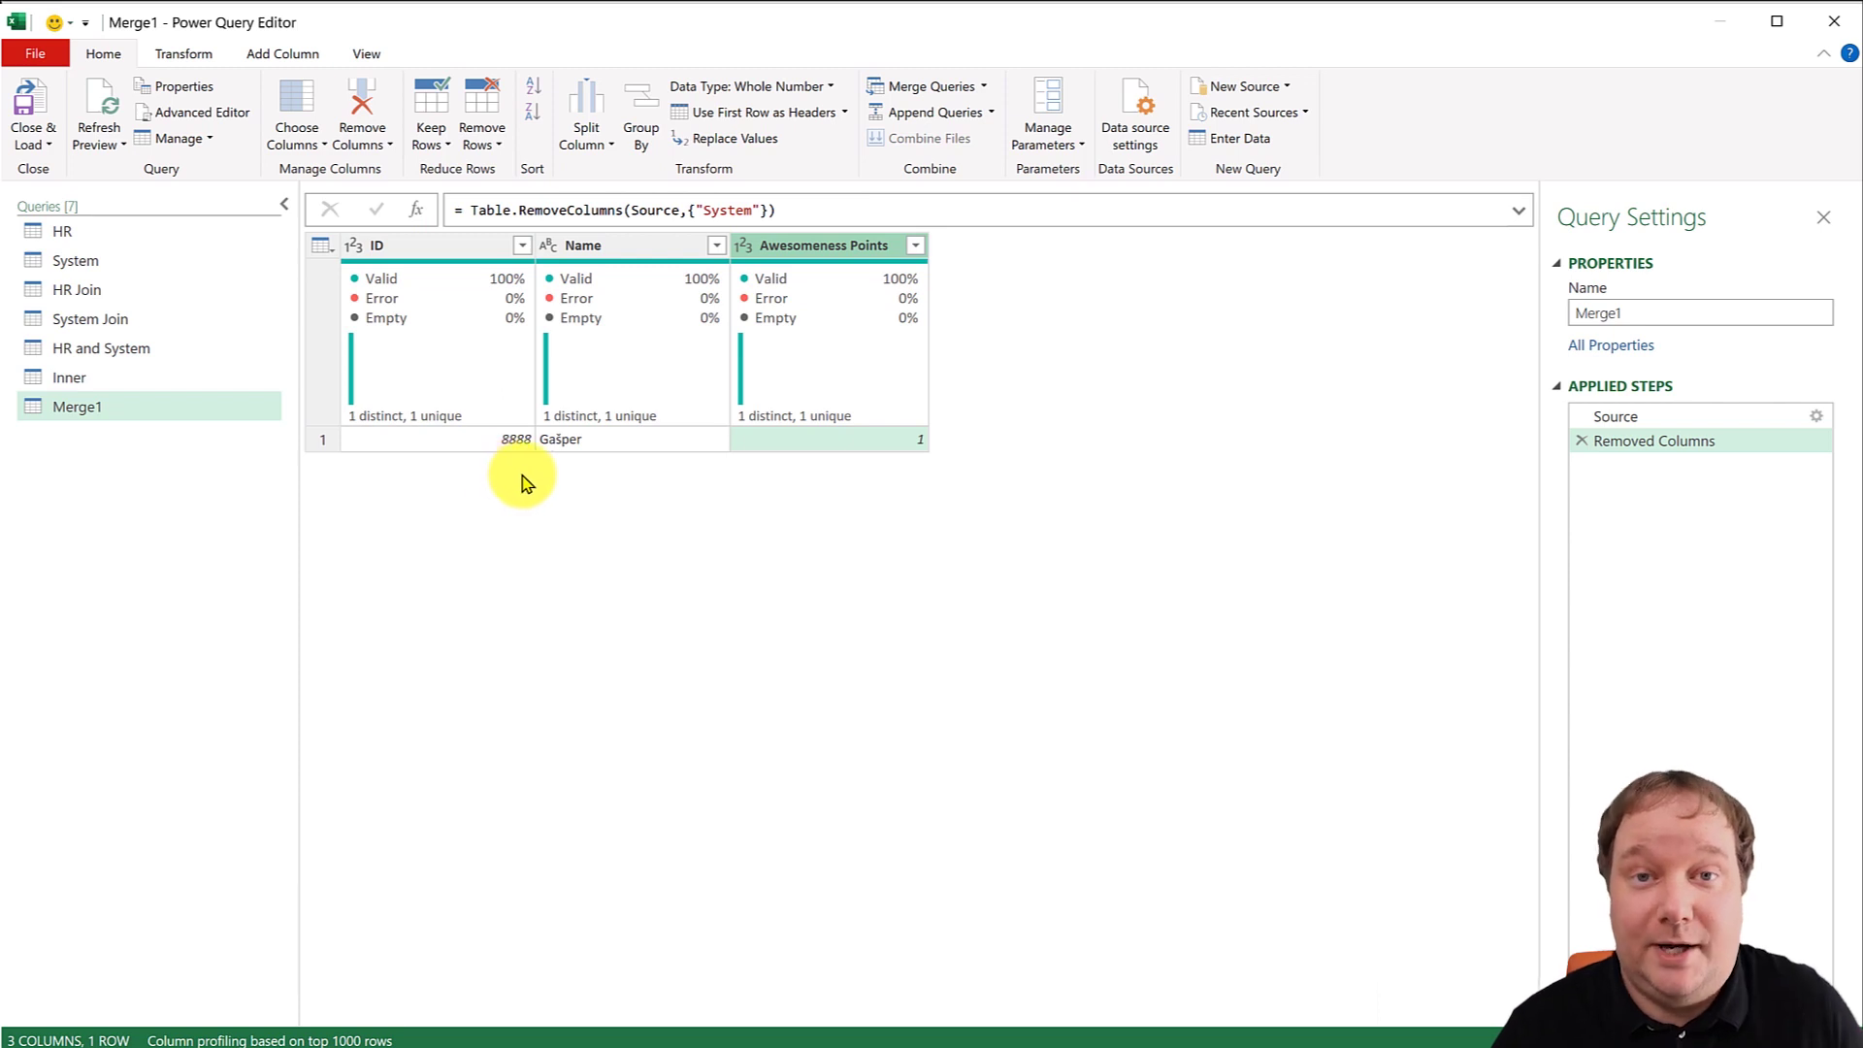
{"action": "double_click", "coordinate": [1656, 310]}
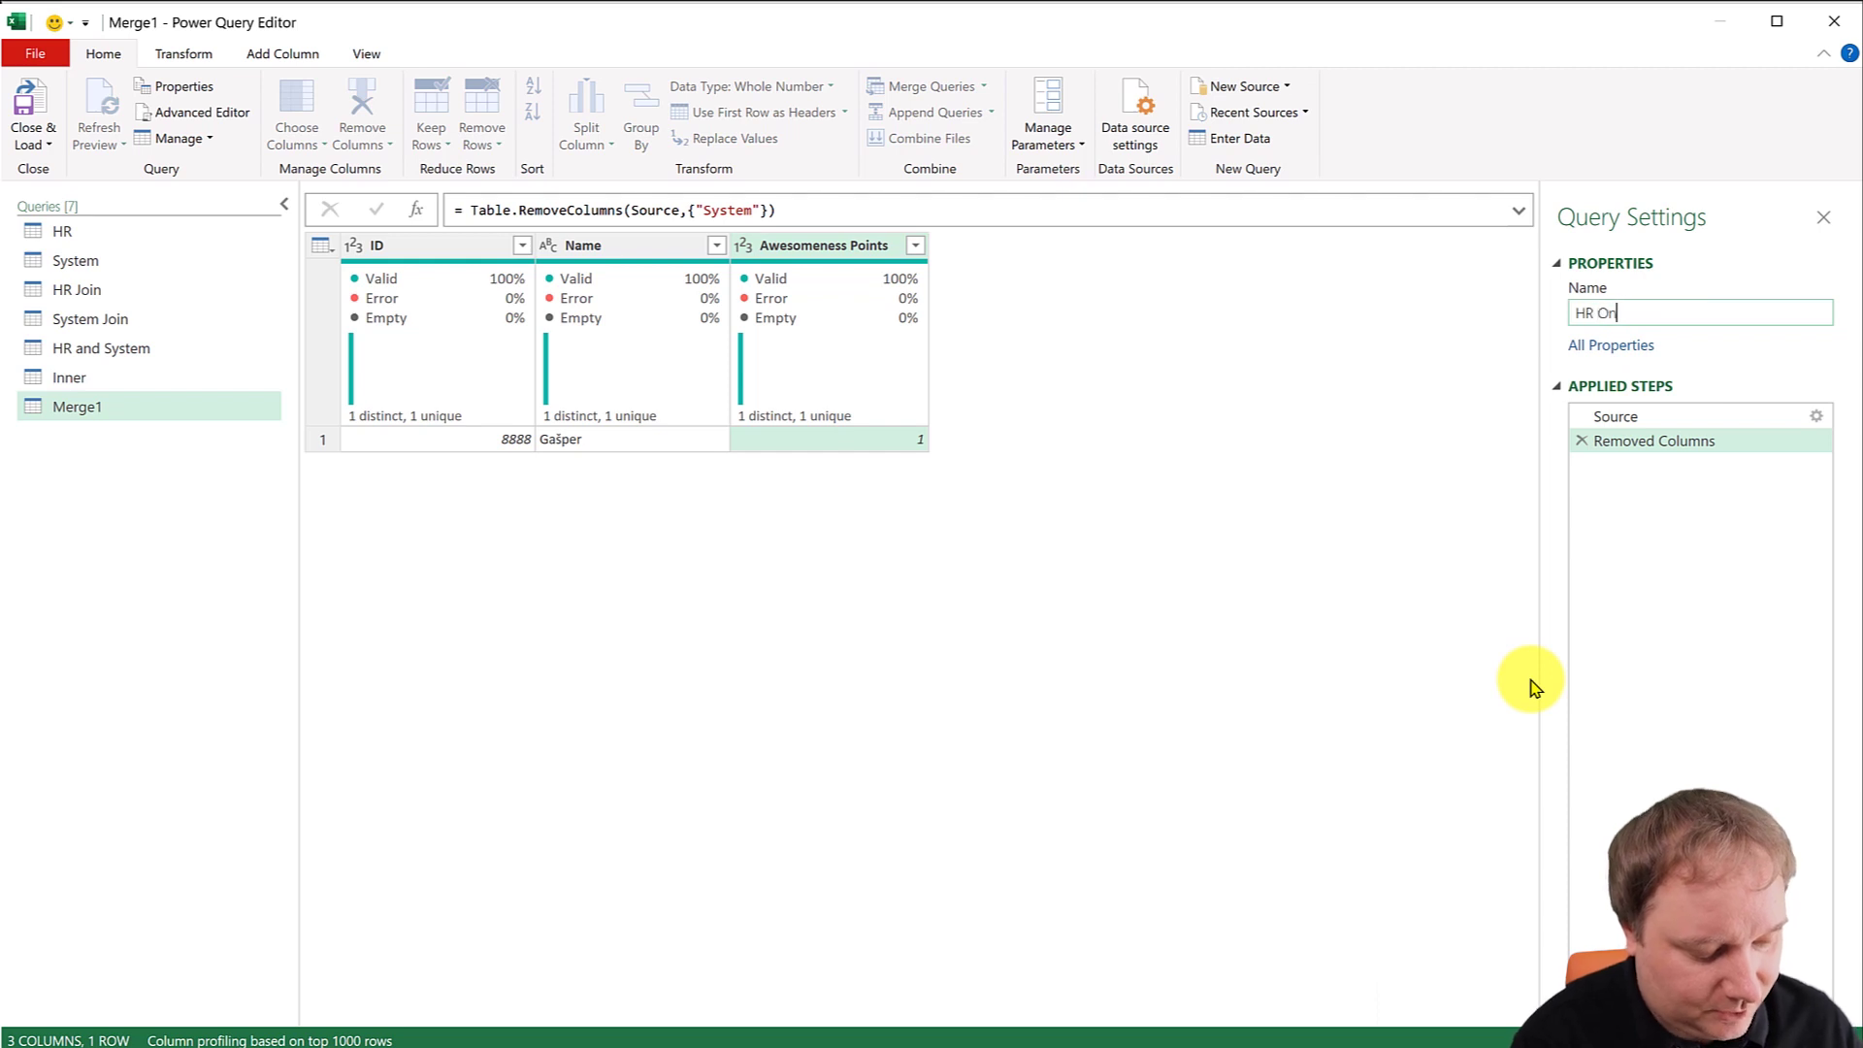
{"action": "key", "text": "Return"}
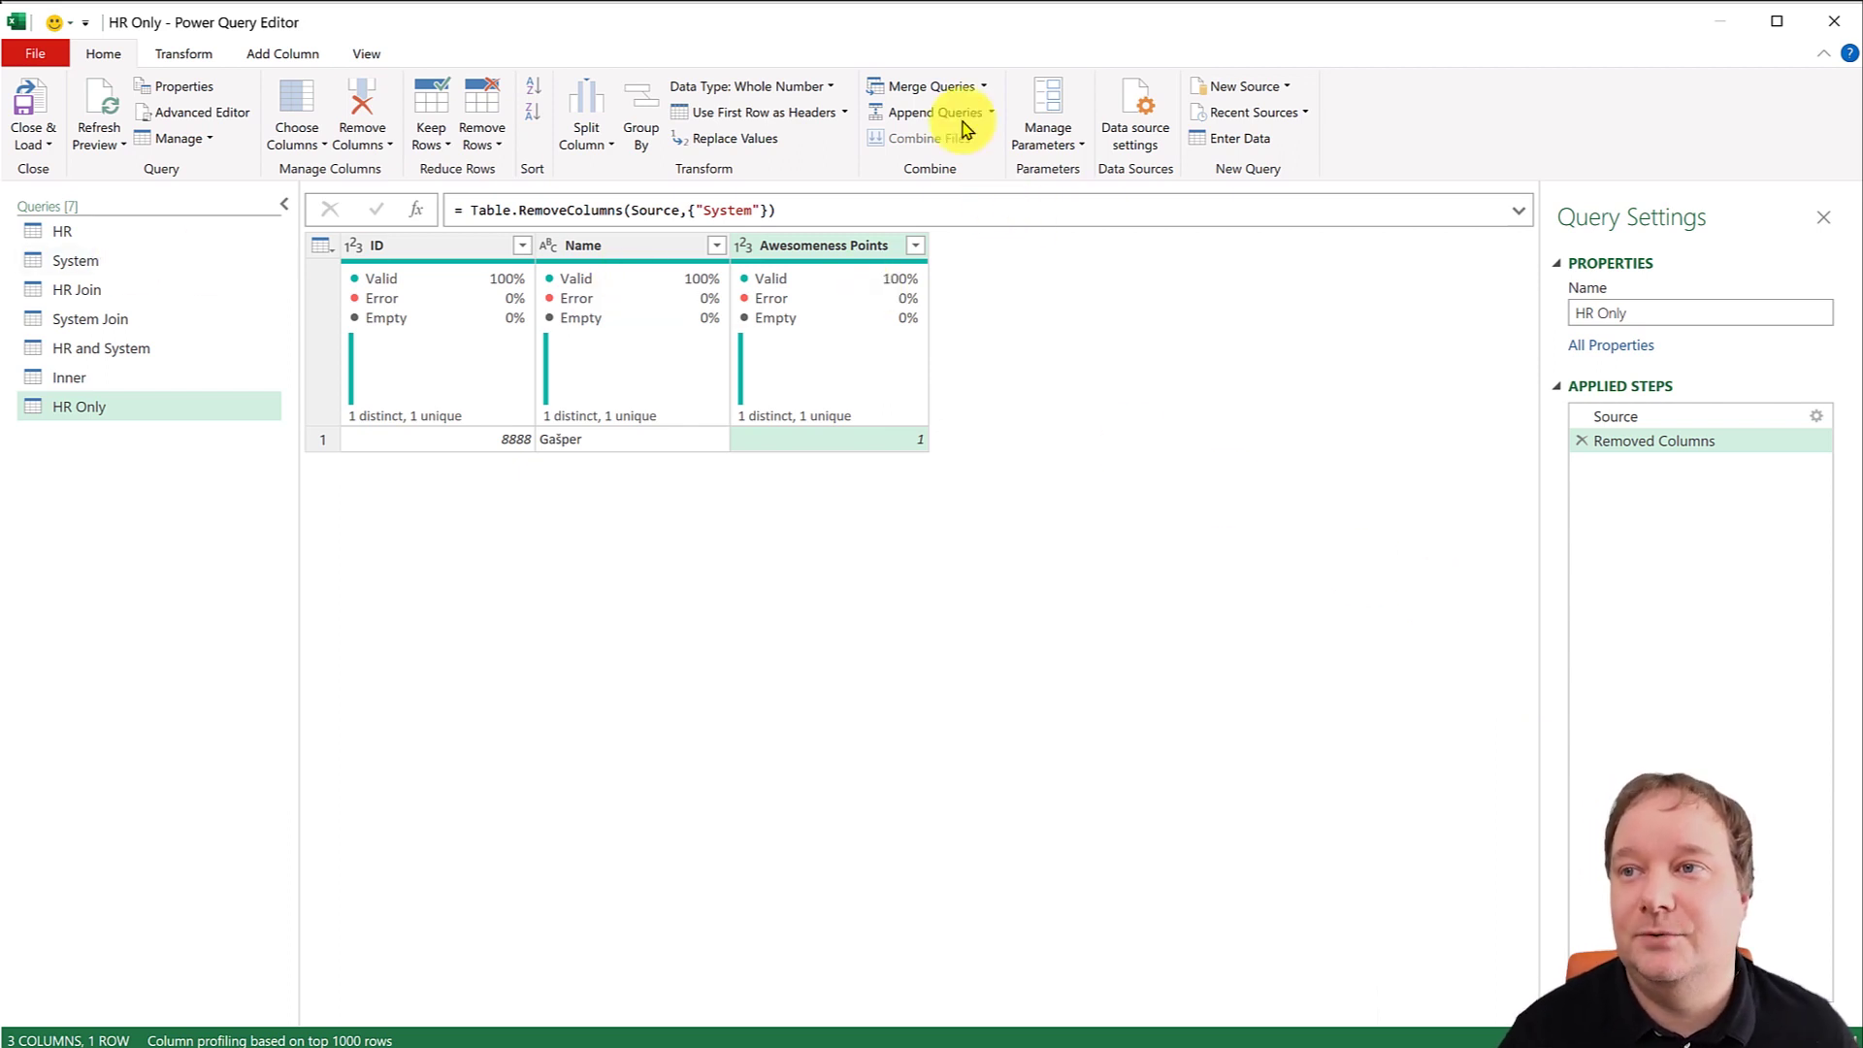
Start merging the HR query with System as a new query, matching on the ID column in both tables.
{"action": "left_click", "coordinate": [985, 85]}
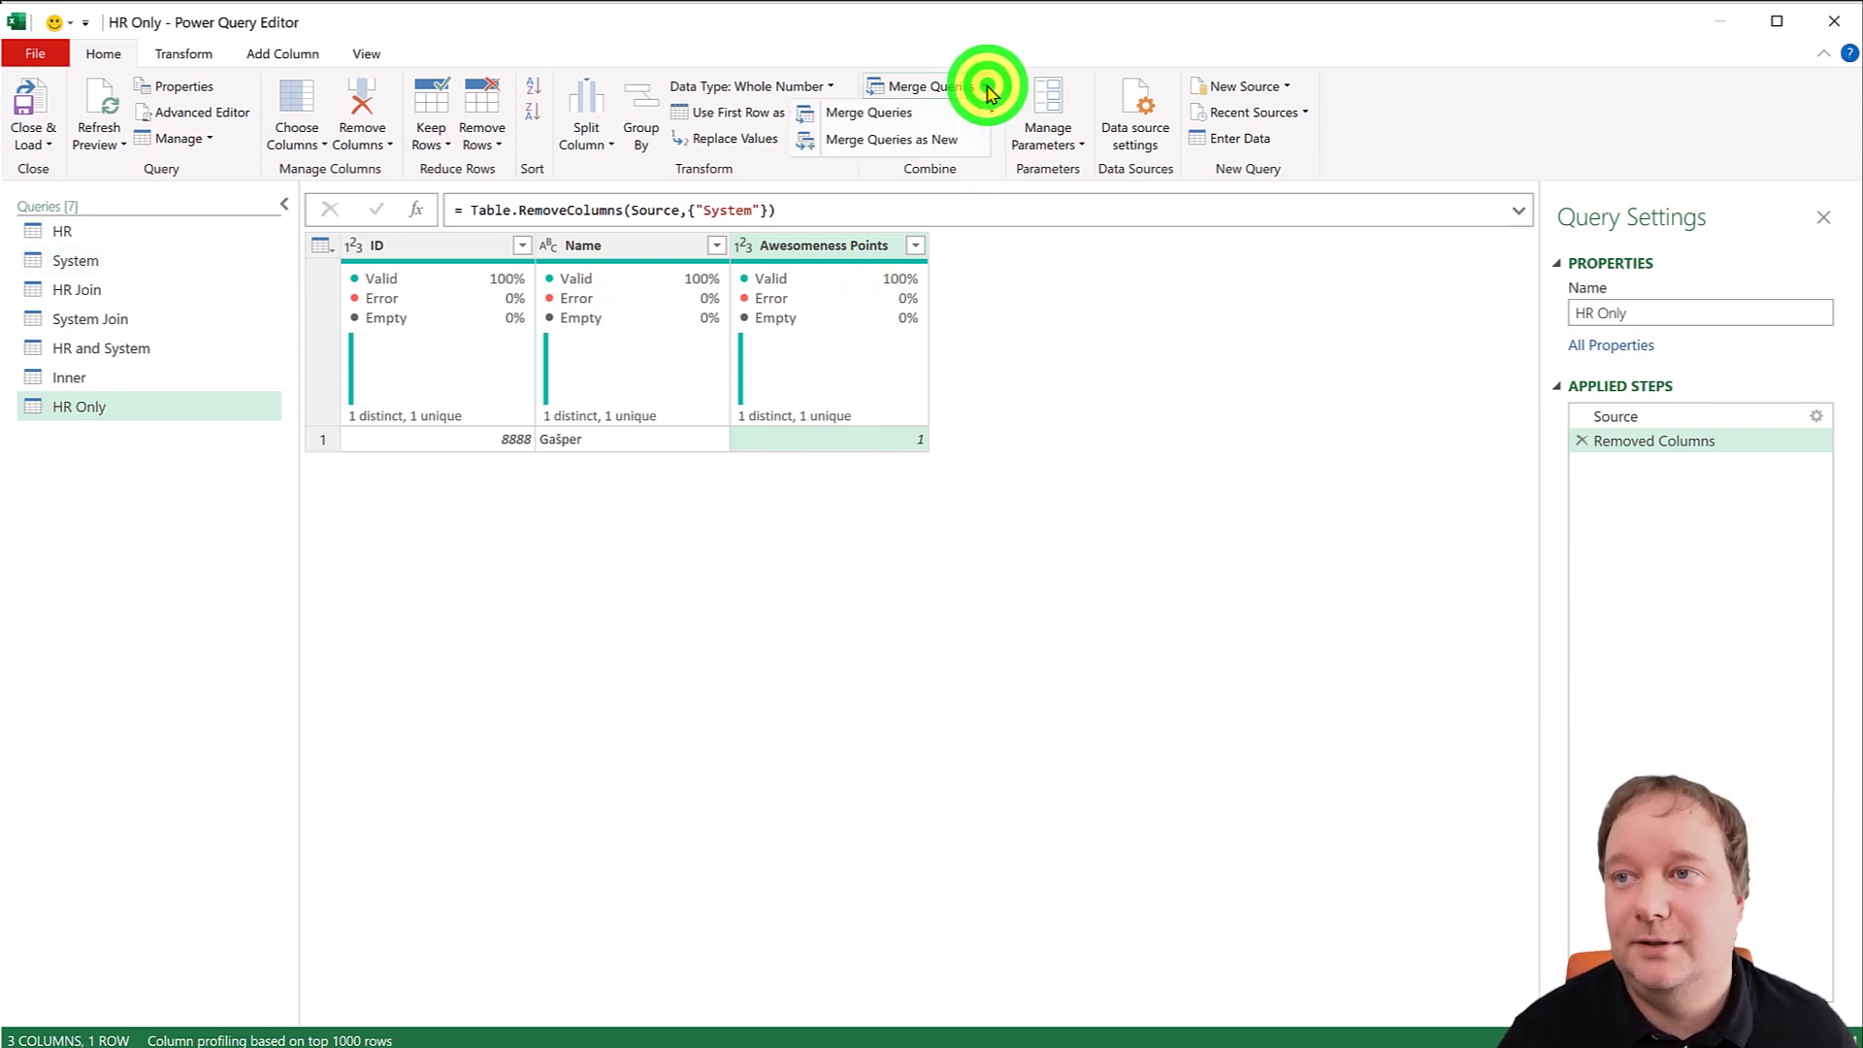
{"action": "left_click", "coordinate": [941, 134]}
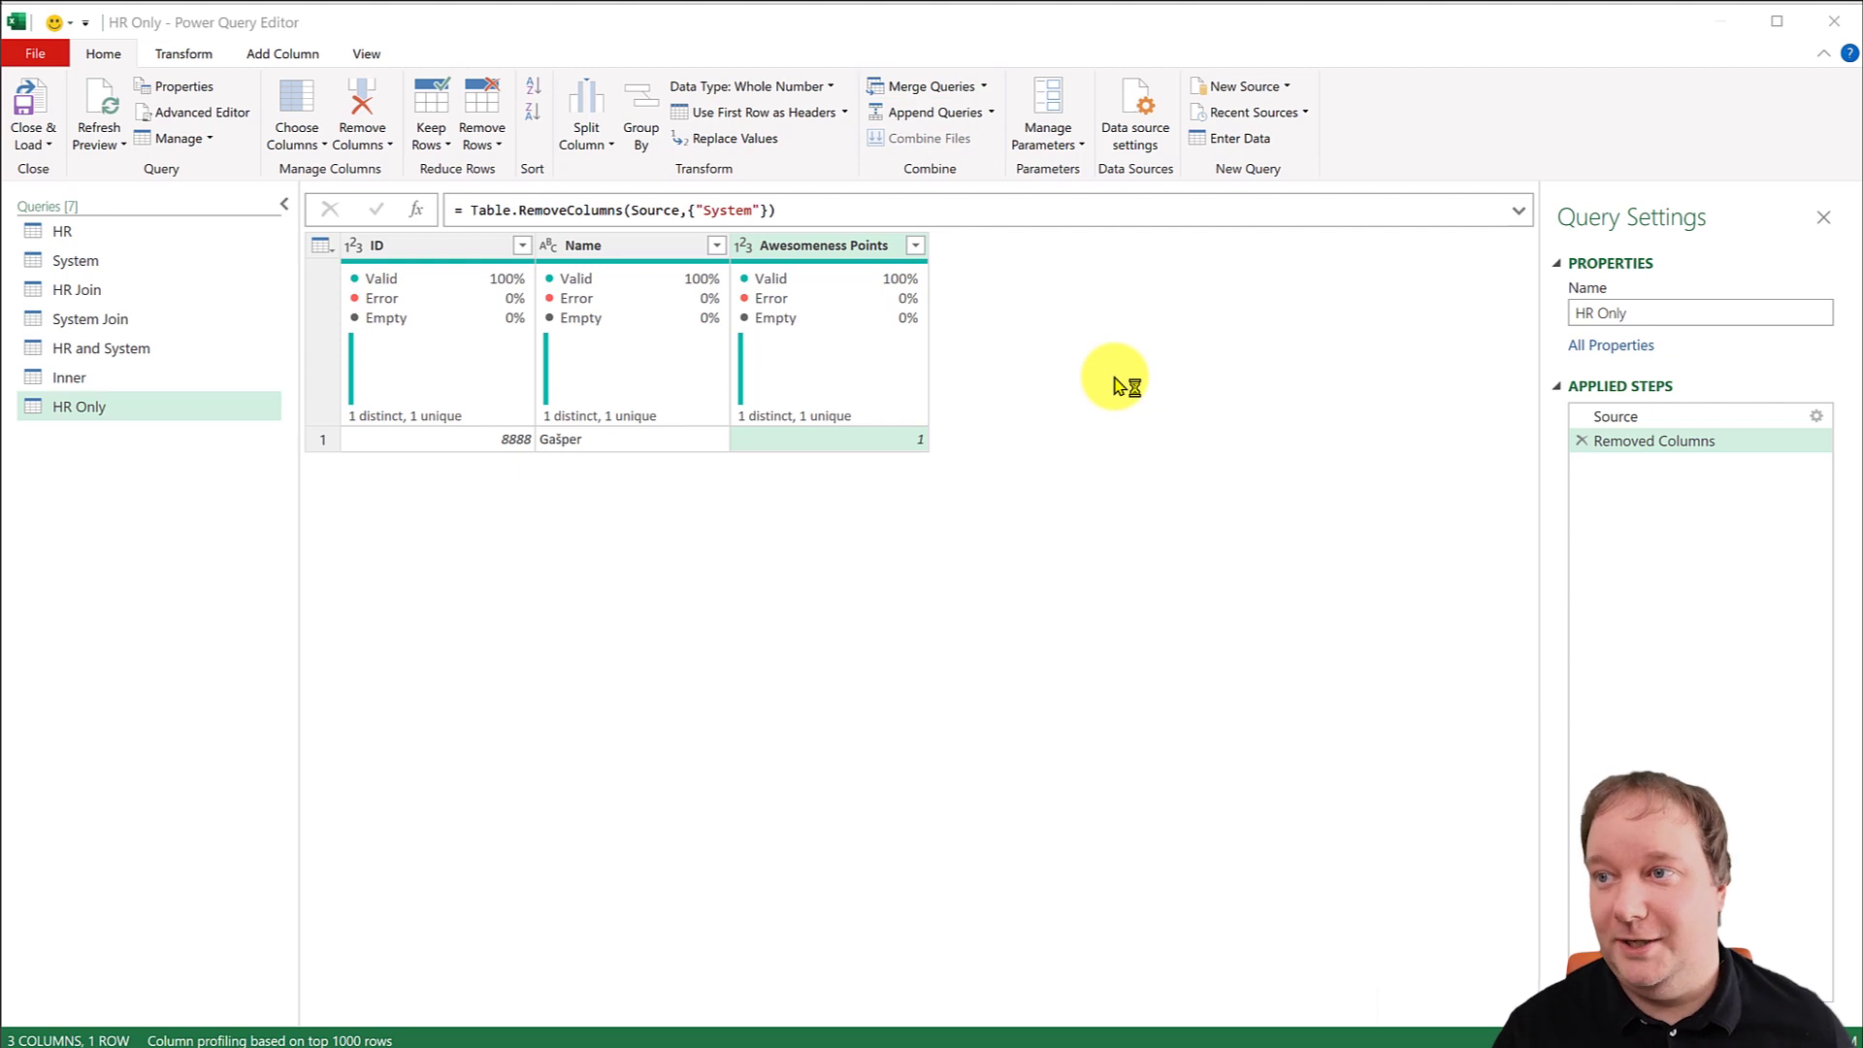
{"action": "left_click", "coordinate": [957, 291]}
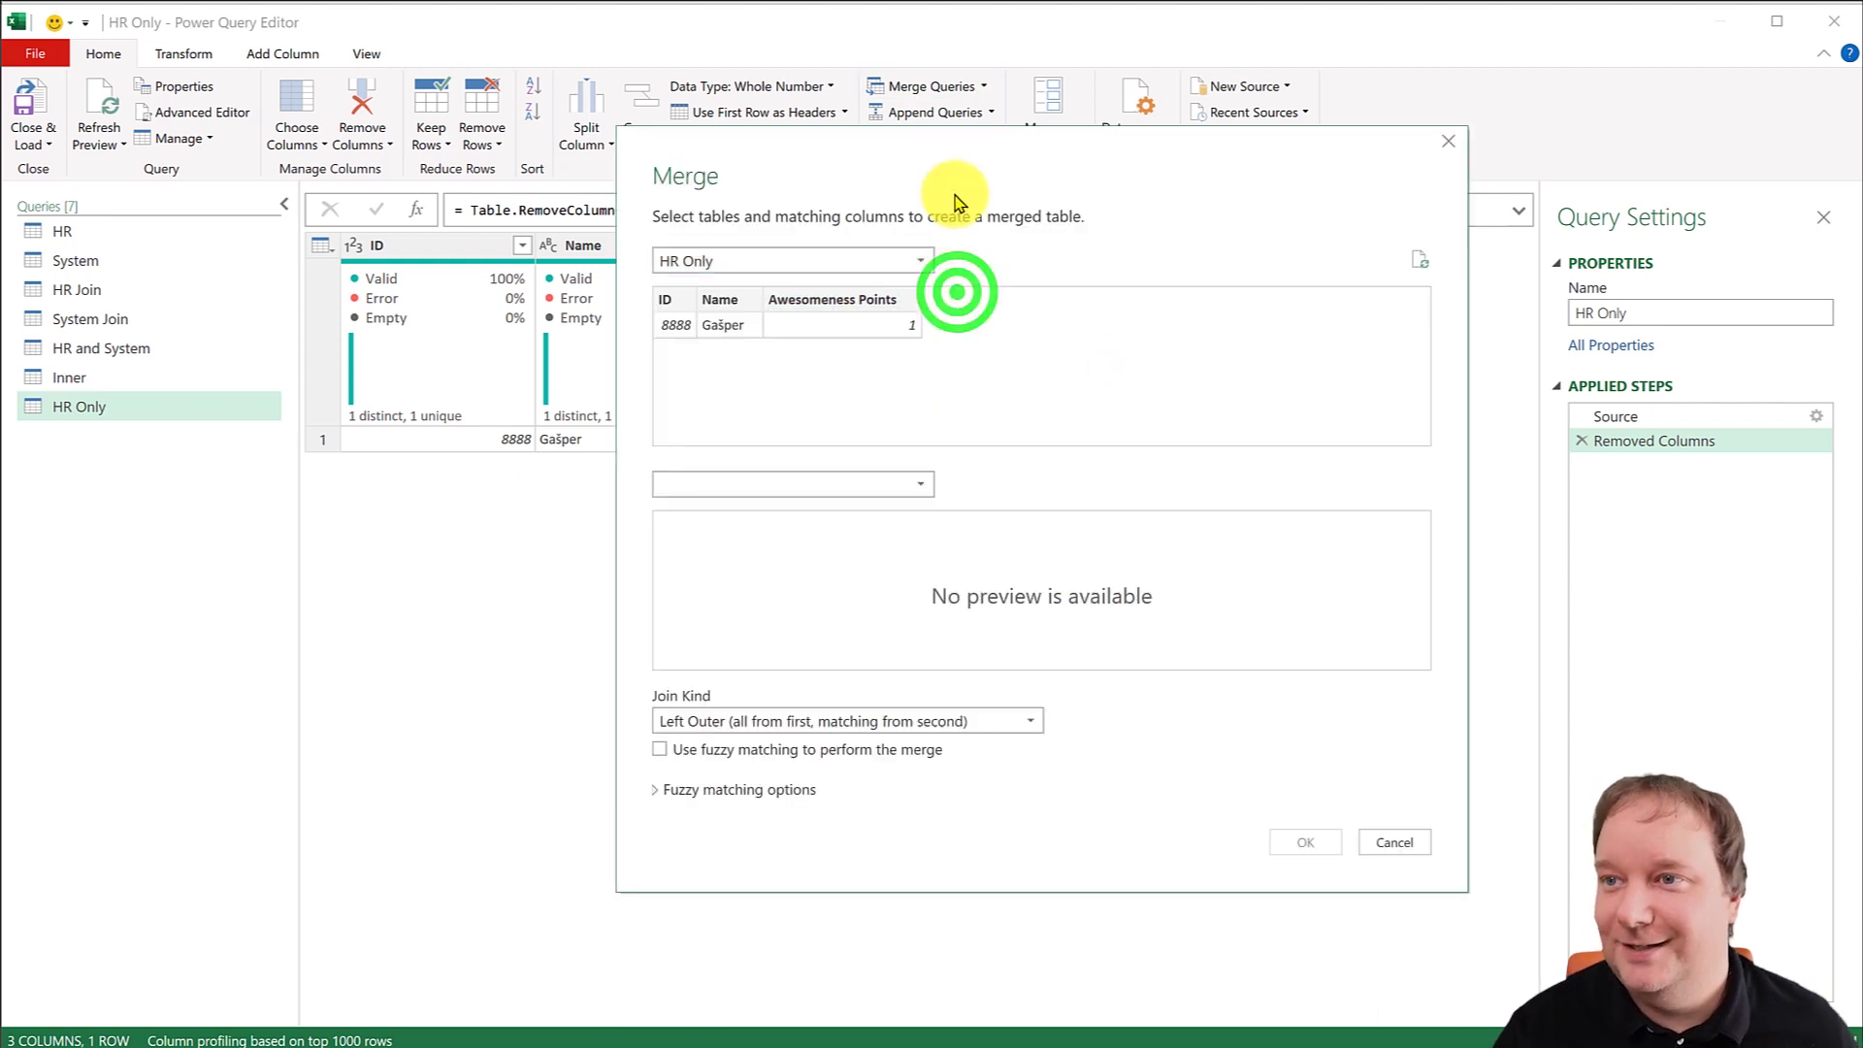
{"action": "left_click", "coordinate": [908, 260]}
{"action": "left_click", "coordinate": [762, 284]}
{"action": "left_click", "coordinate": [796, 485]}
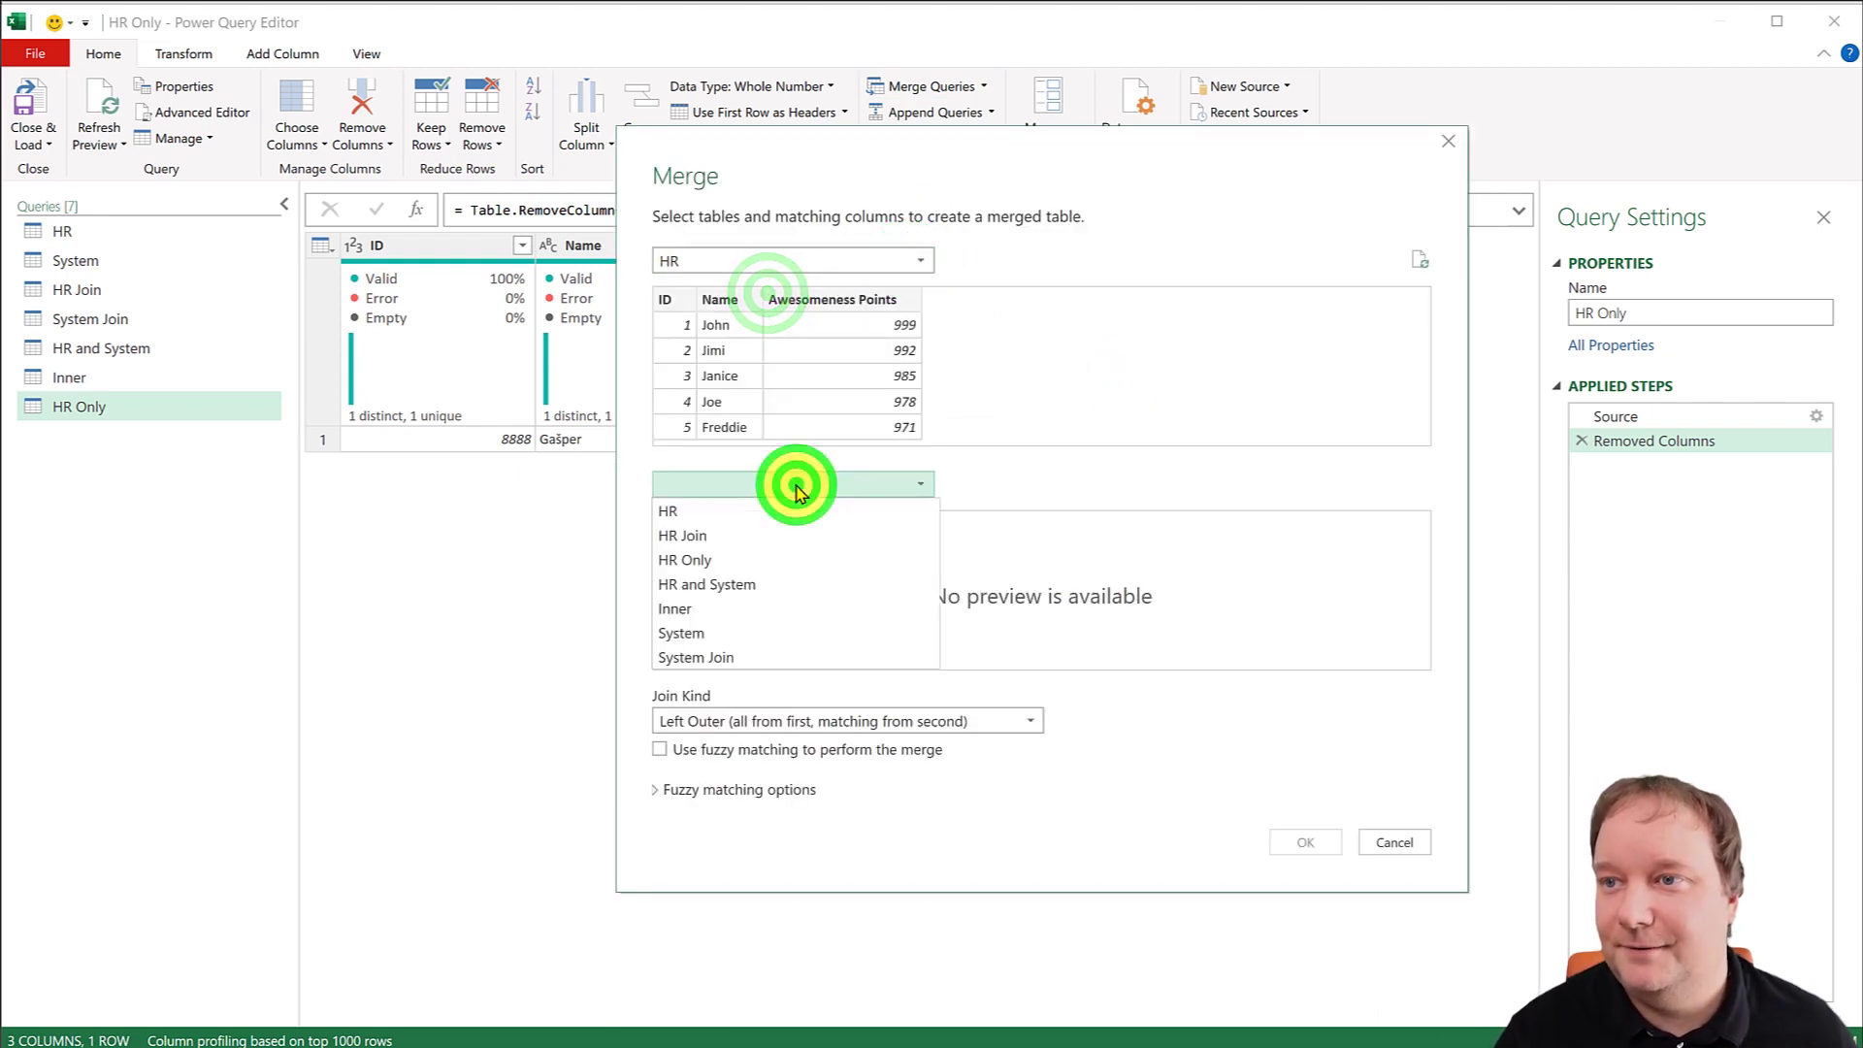
{"action": "left_click", "coordinate": [743, 629]}
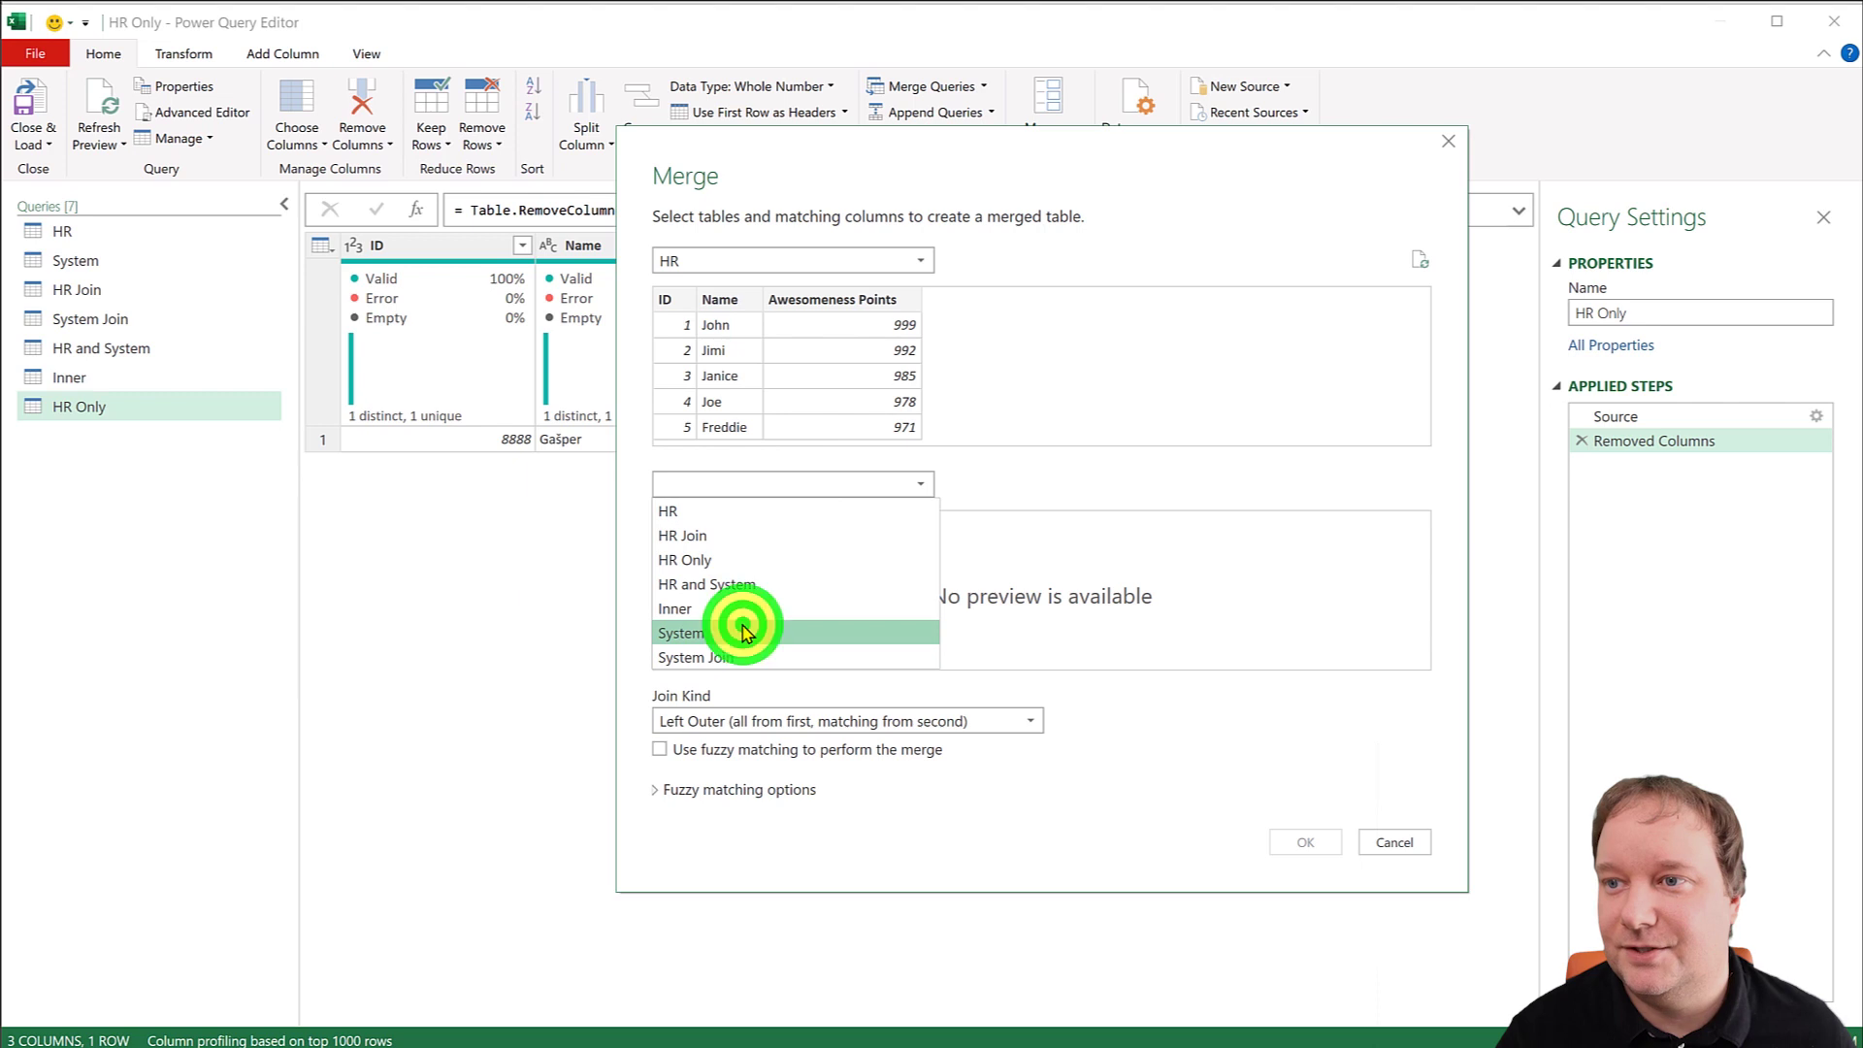
{"action": "left_click", "coordinate": [670, 300]}
{"action": "left_click", "coordinate": [665, 522]}
Set the join kind to Right Anti (rows only in second) and create the merged query.
{"action": "left_click", "coordinate": [912, 723]}
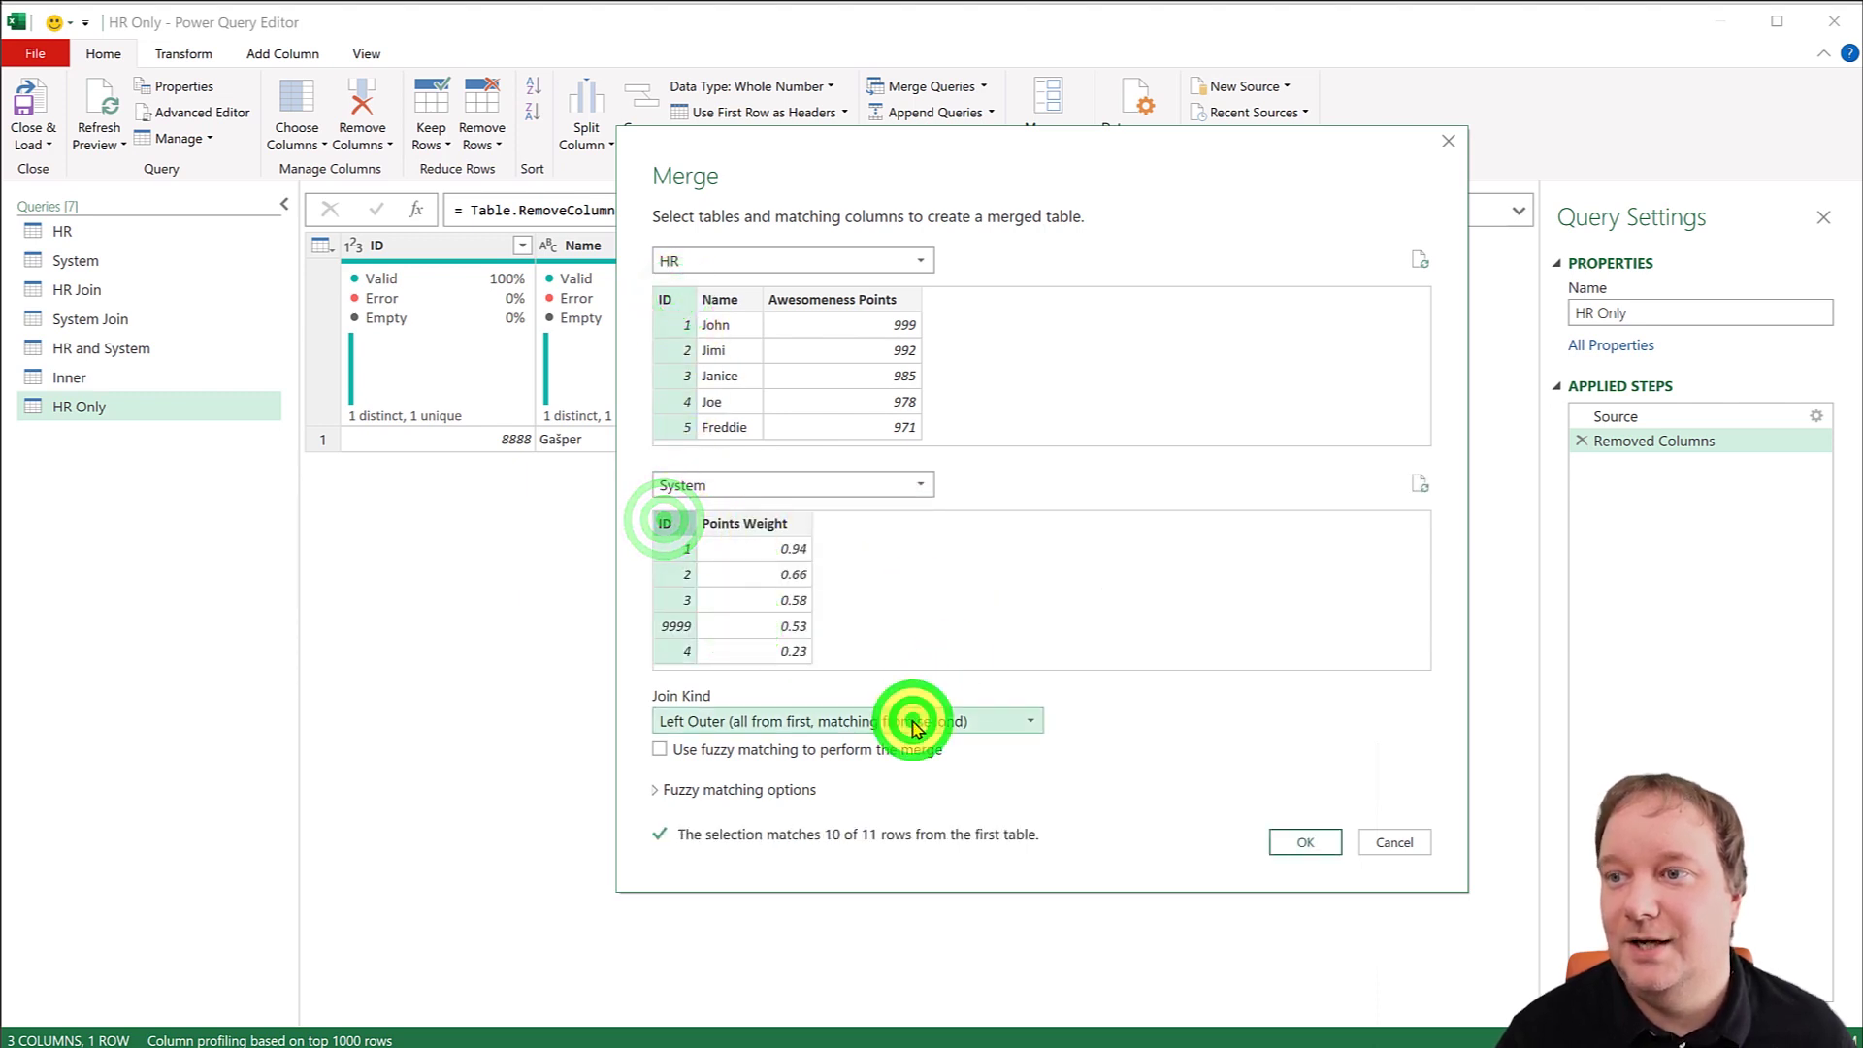
{"action": "left_click", "coordinate": [797, 870]}
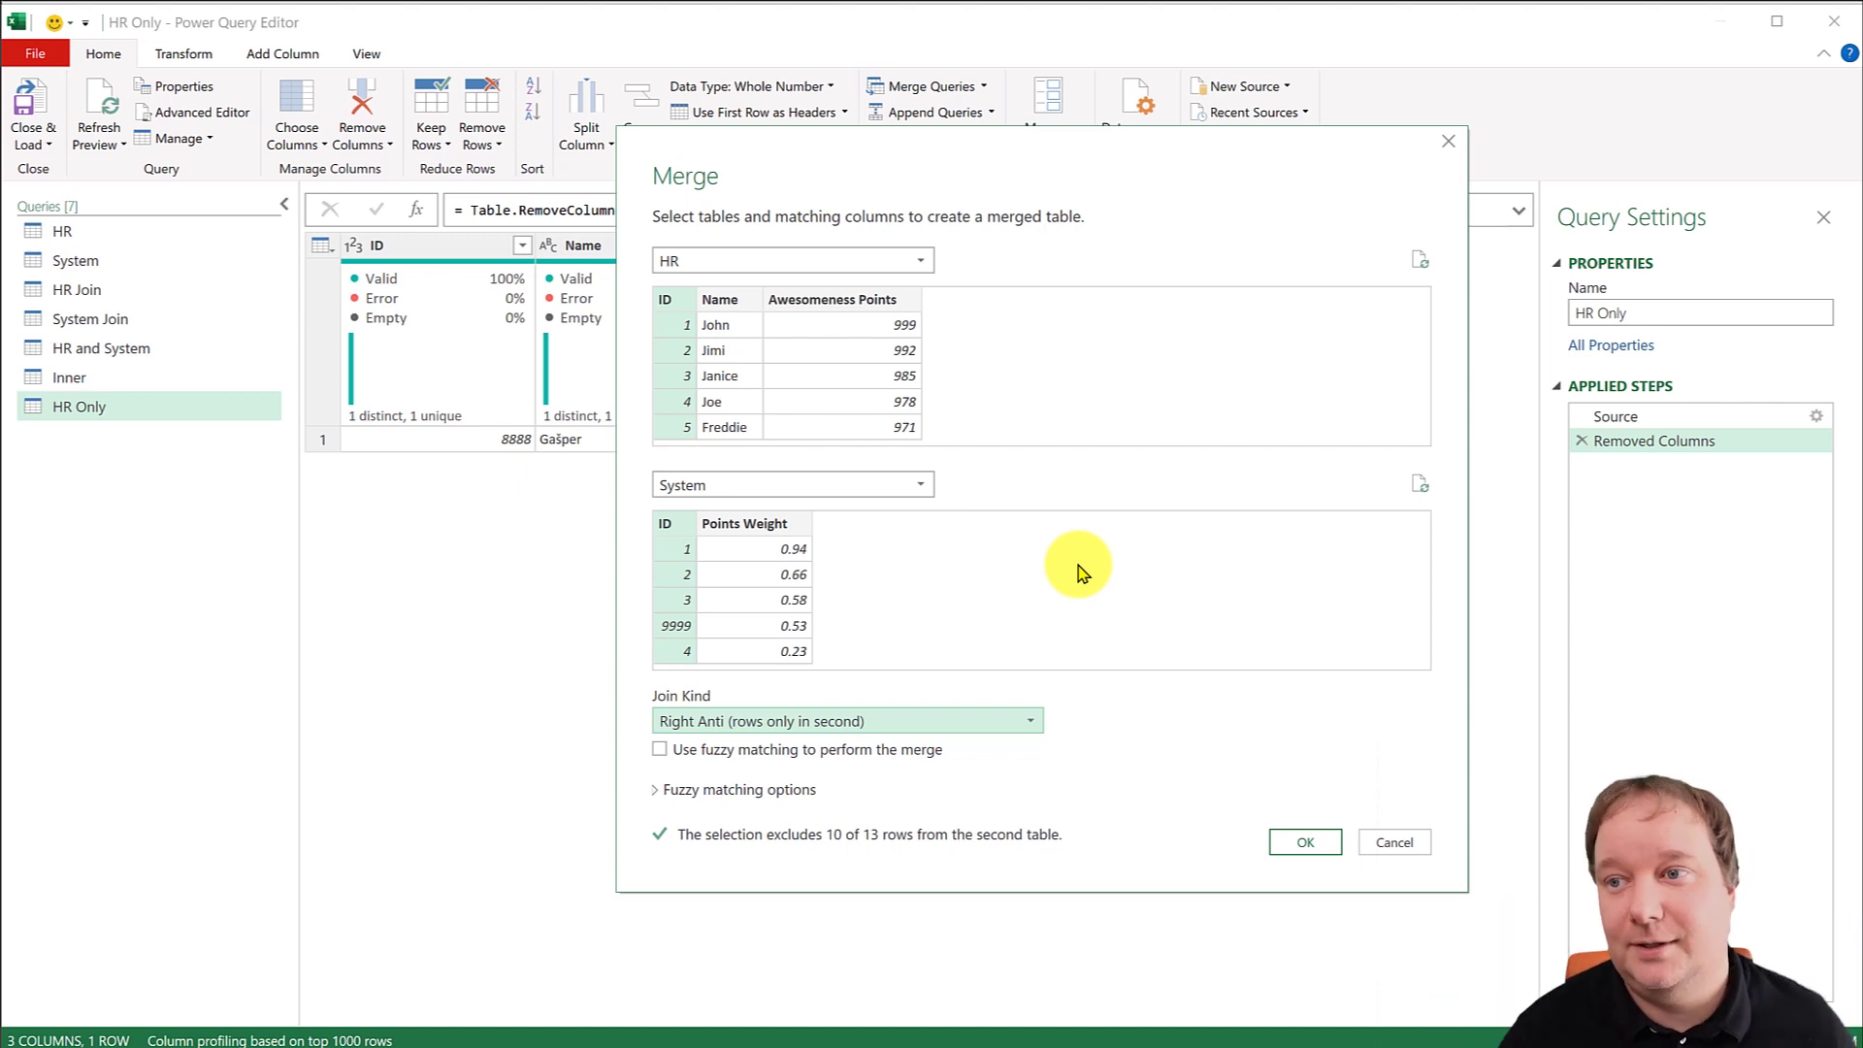
{"action": "left_click", "coordinate": [1293, 837]}
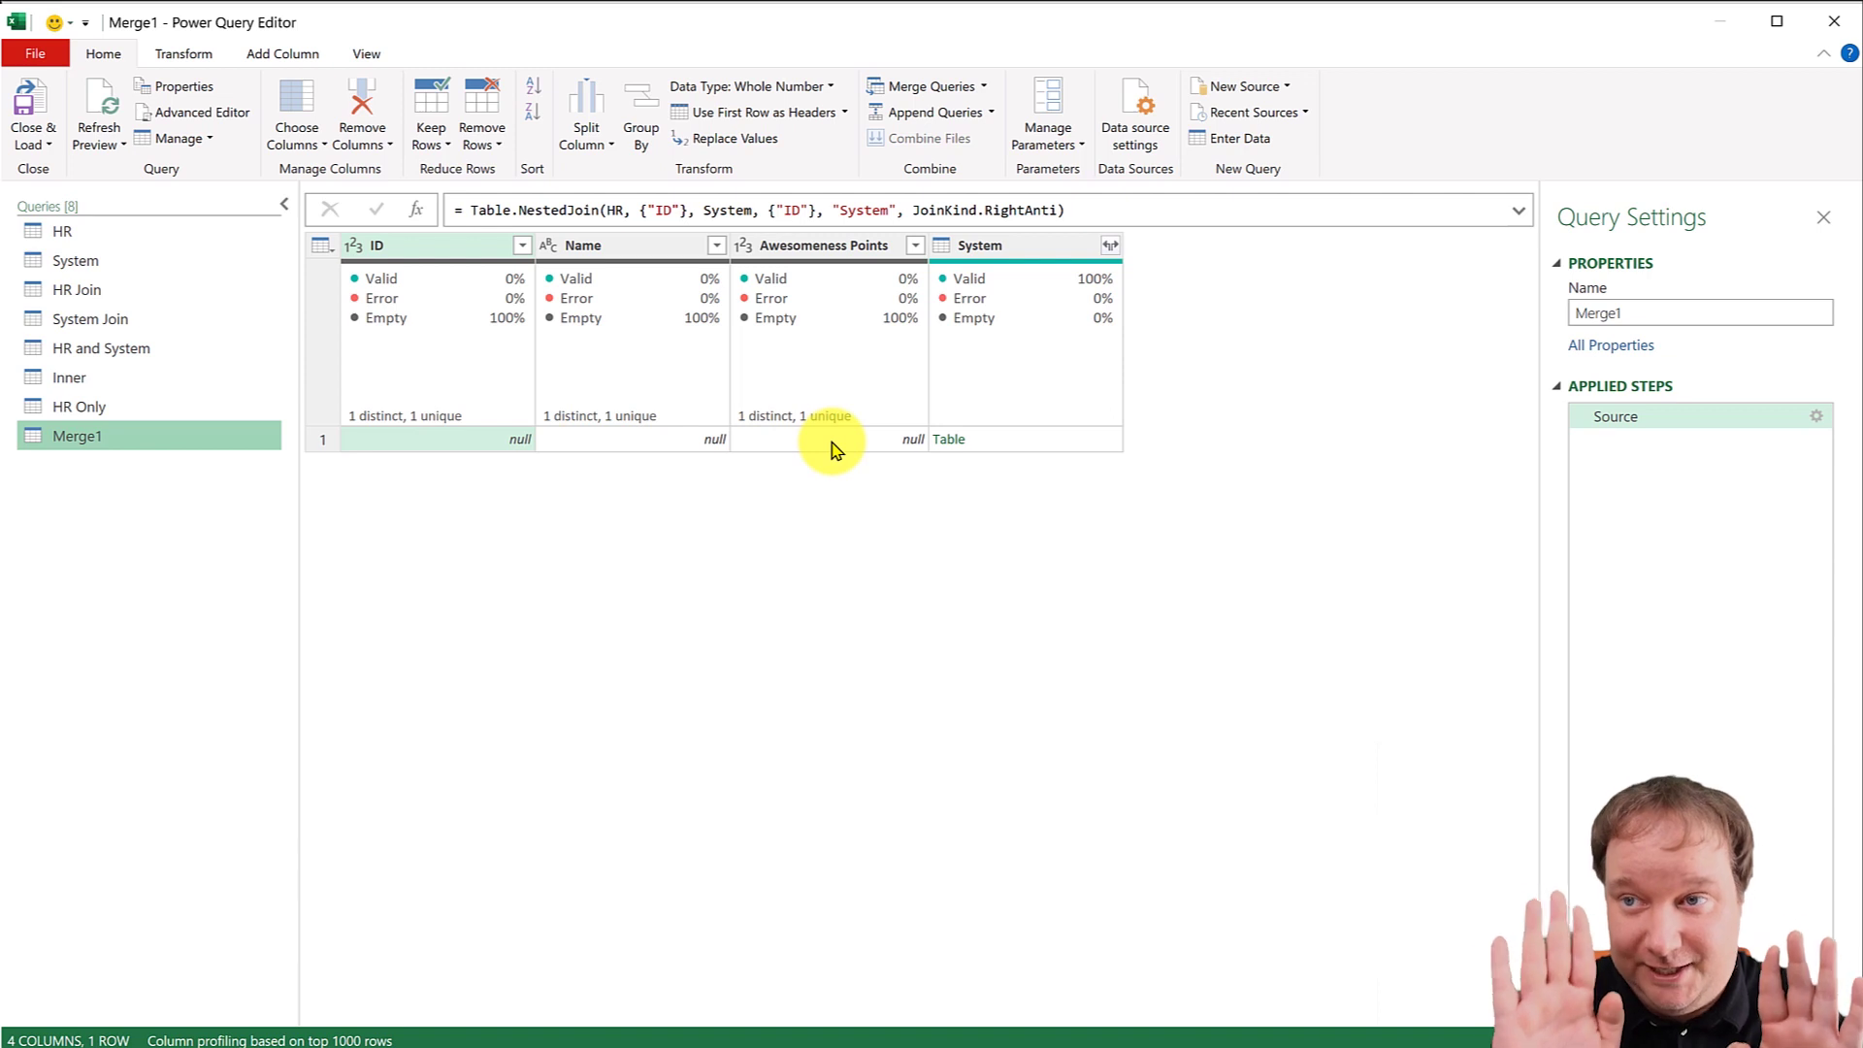
Expand ID and Points Weight from the nested System column without a prefix, and remove the ID, Name and Awesomeness Points columns.
{"action": "left_click", "coordinate": [1112, 249]}
{"action": "left_click", "coordinate": [972, 550]}
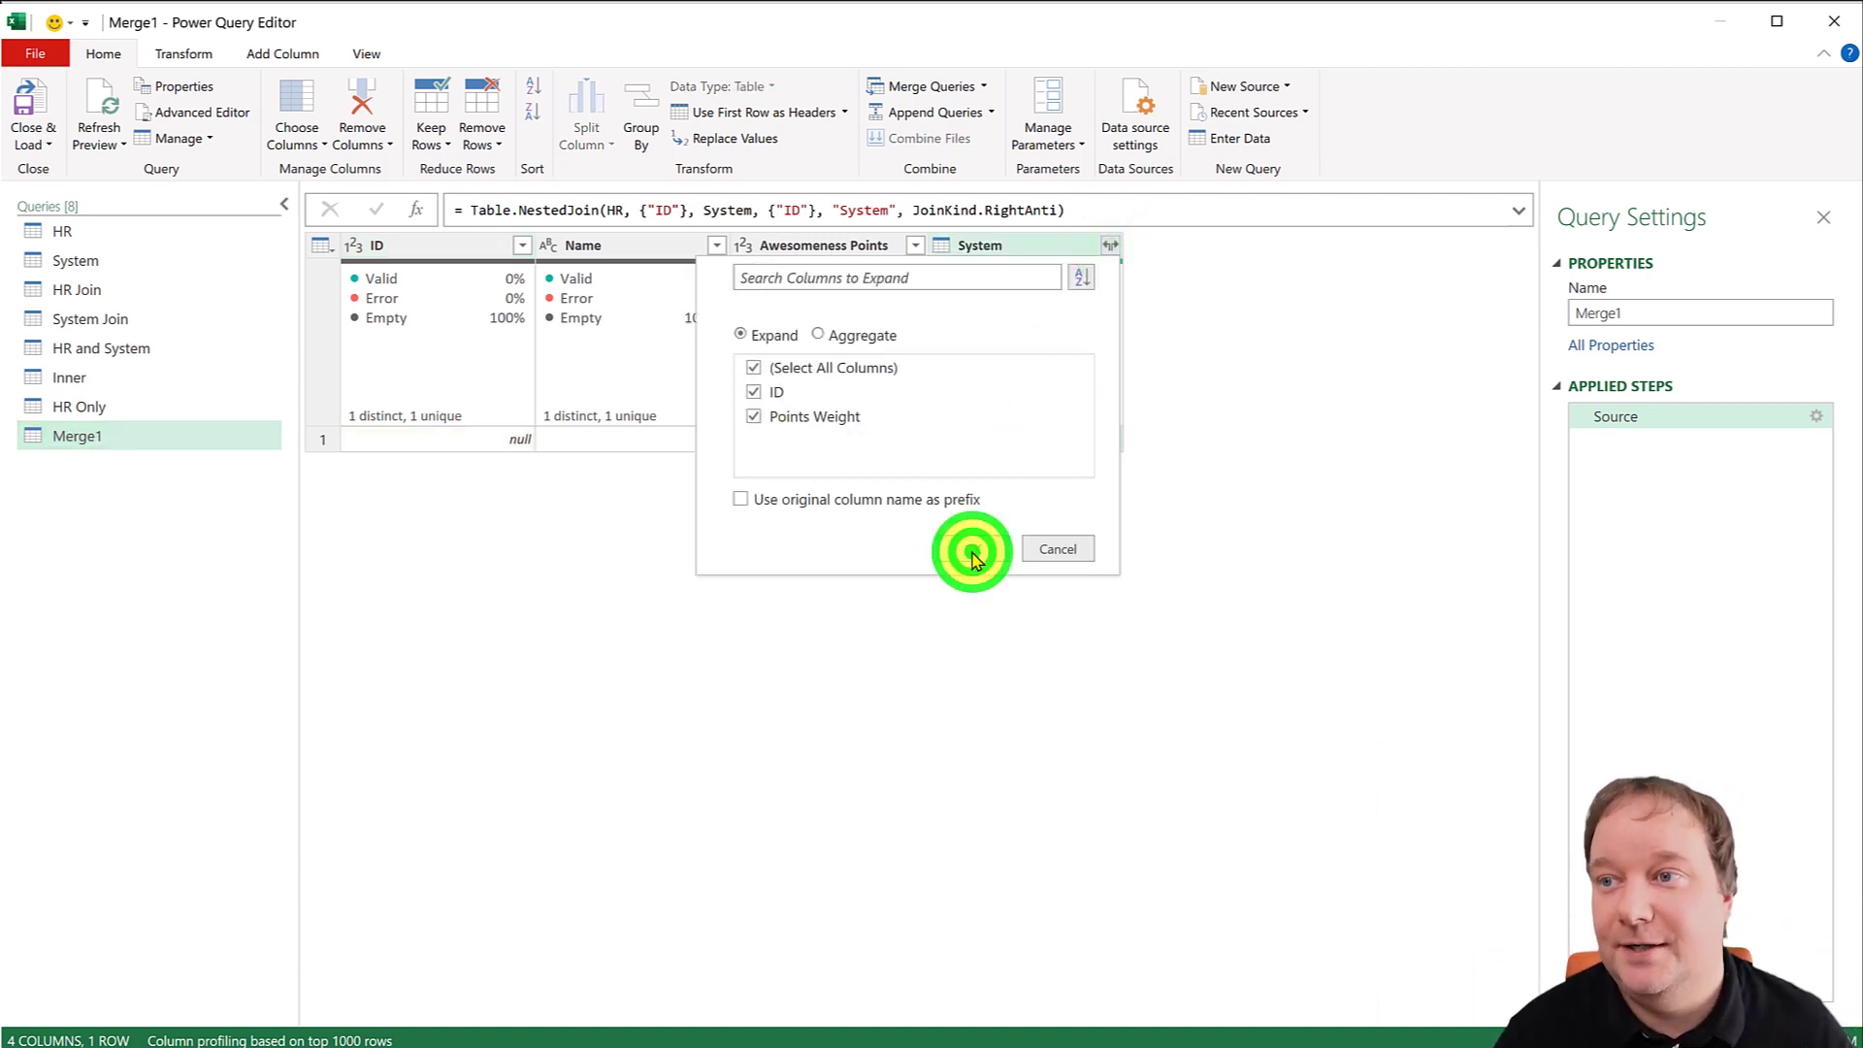
{"action": "left_click", "coordinate": [456, 245]}
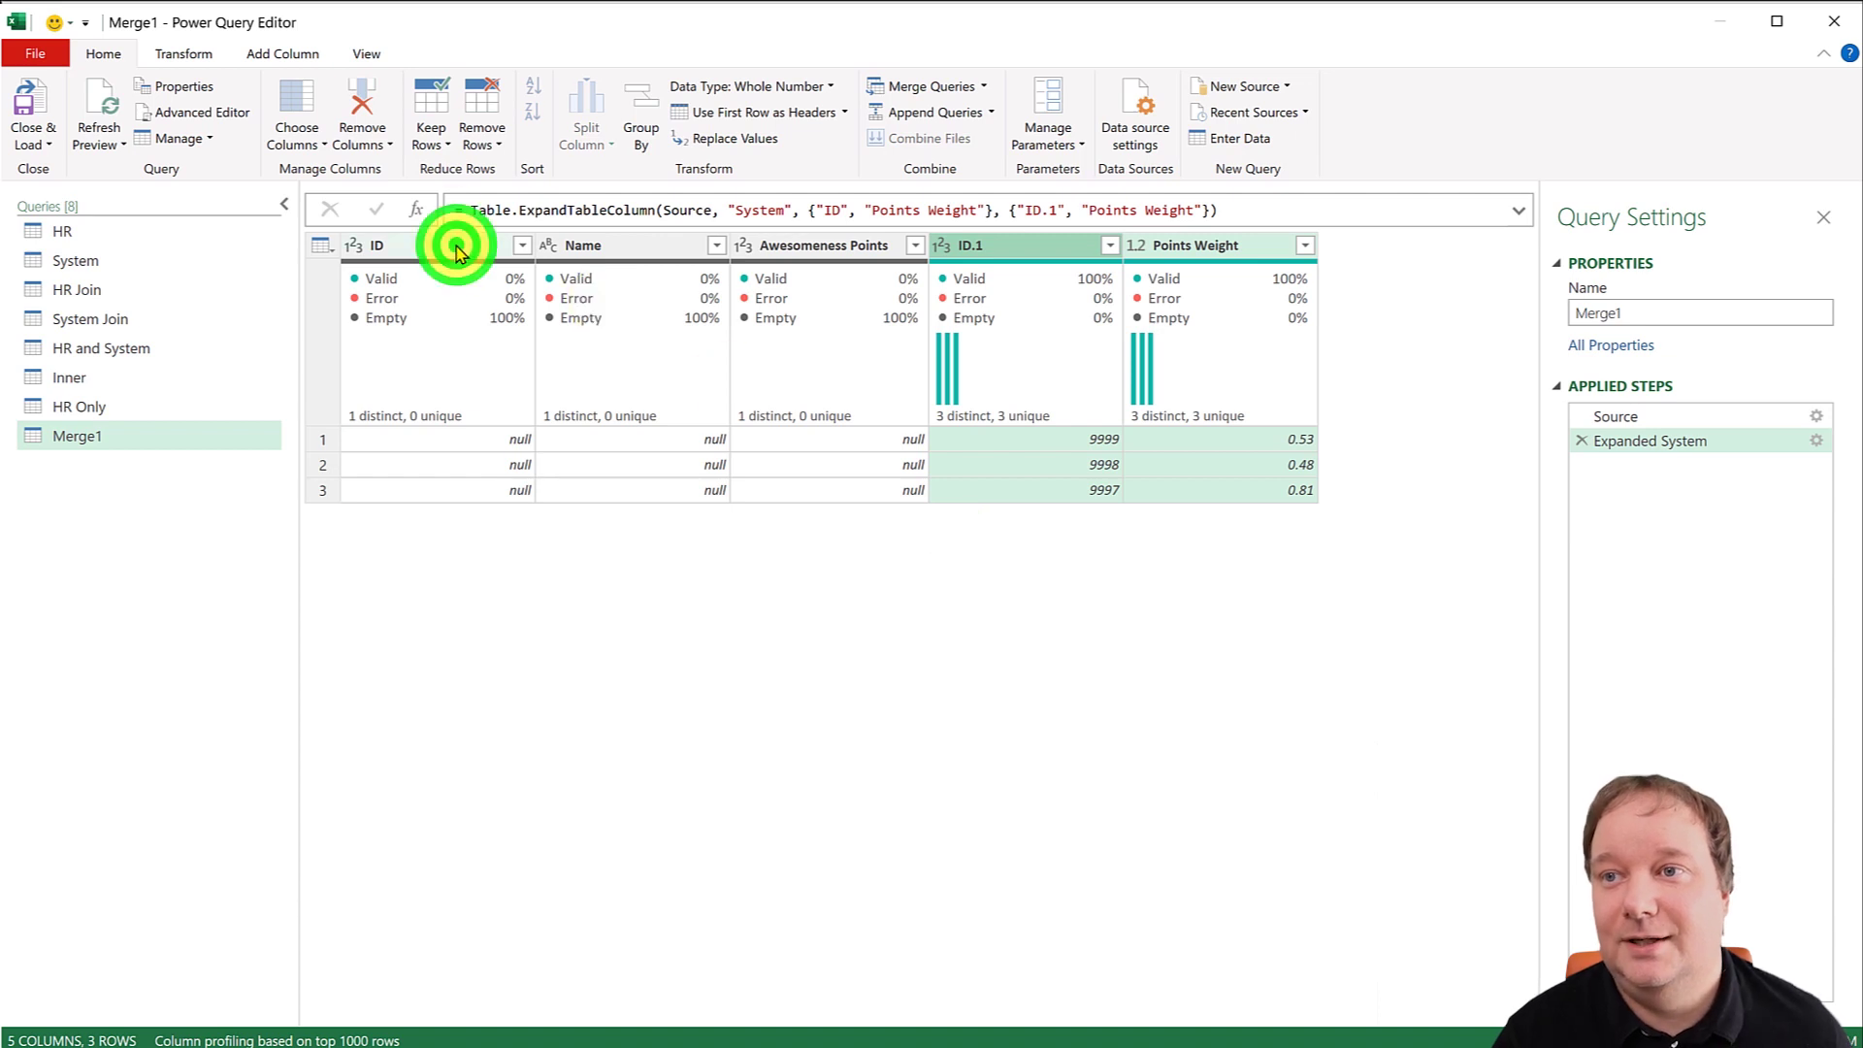
{"action": "left_click", "coordinate": [831, 243], "text": "shift"}
{"action": "right_click", "coordinate": [831, 243]}
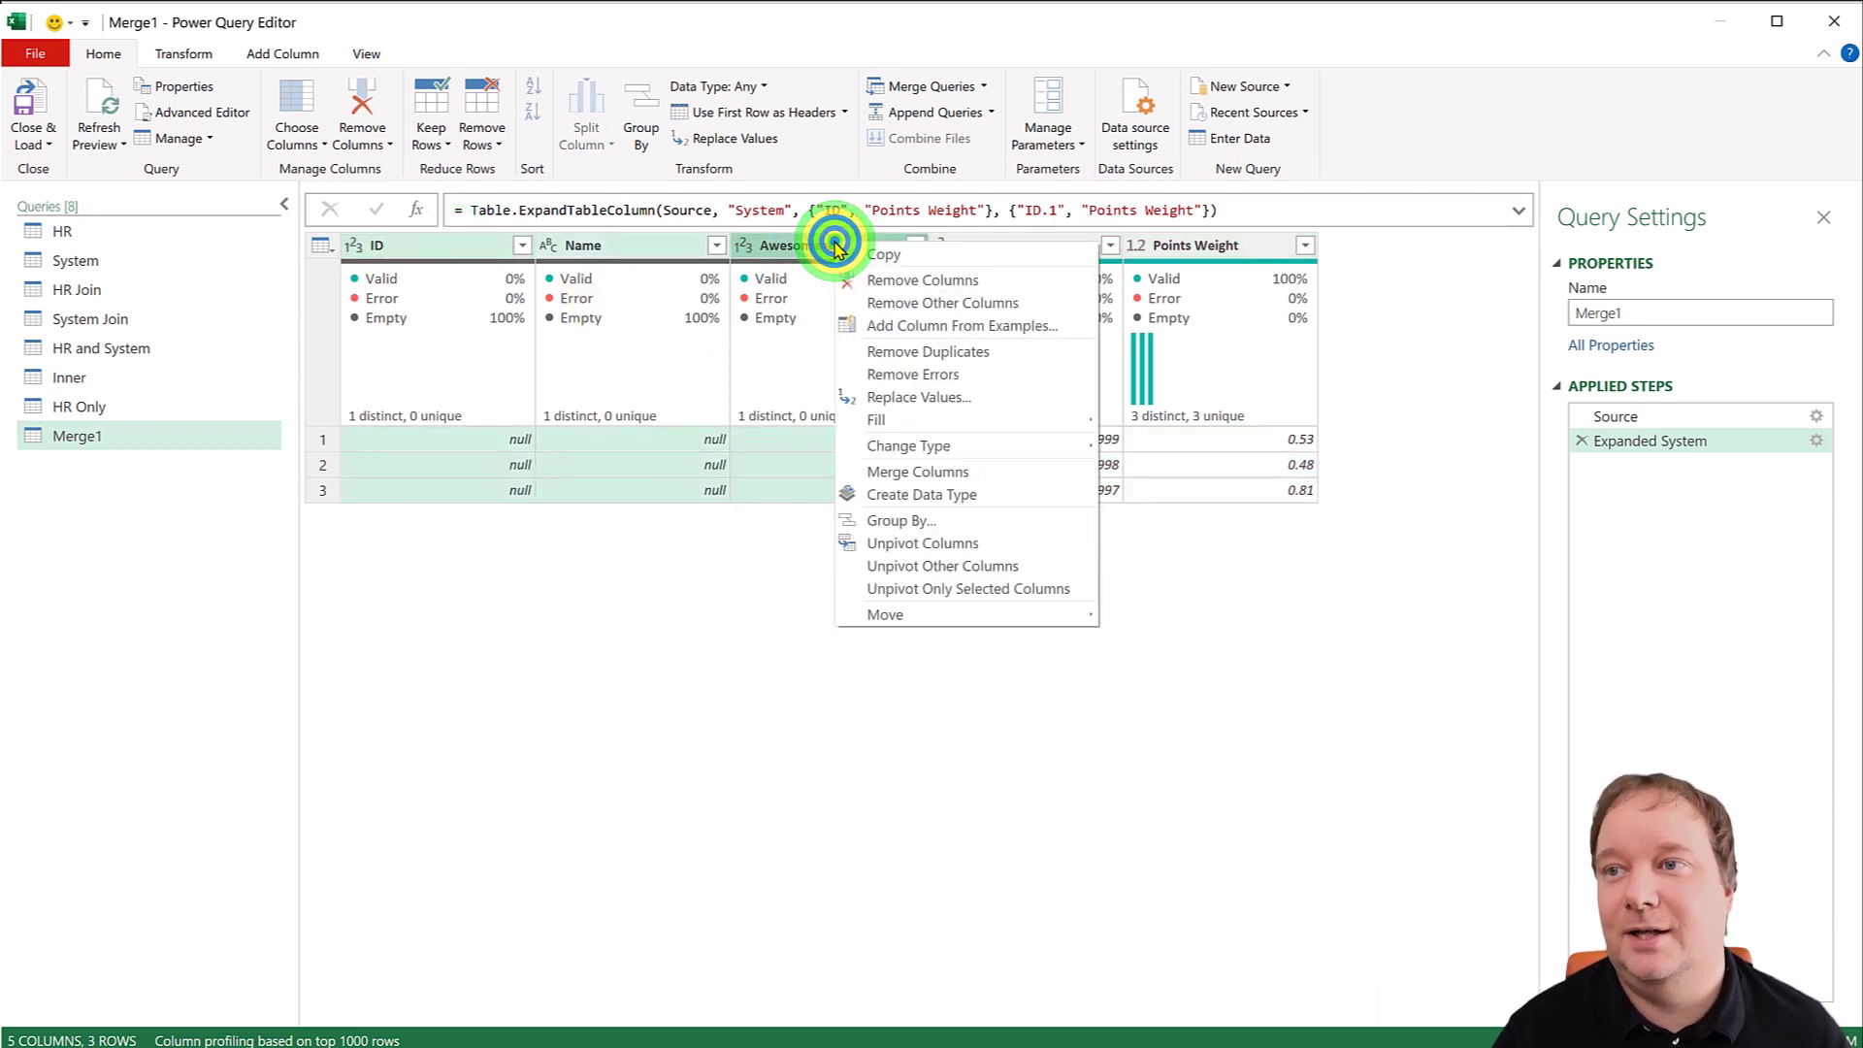
{"action": "left_click", "coordinate": [903, 283]}
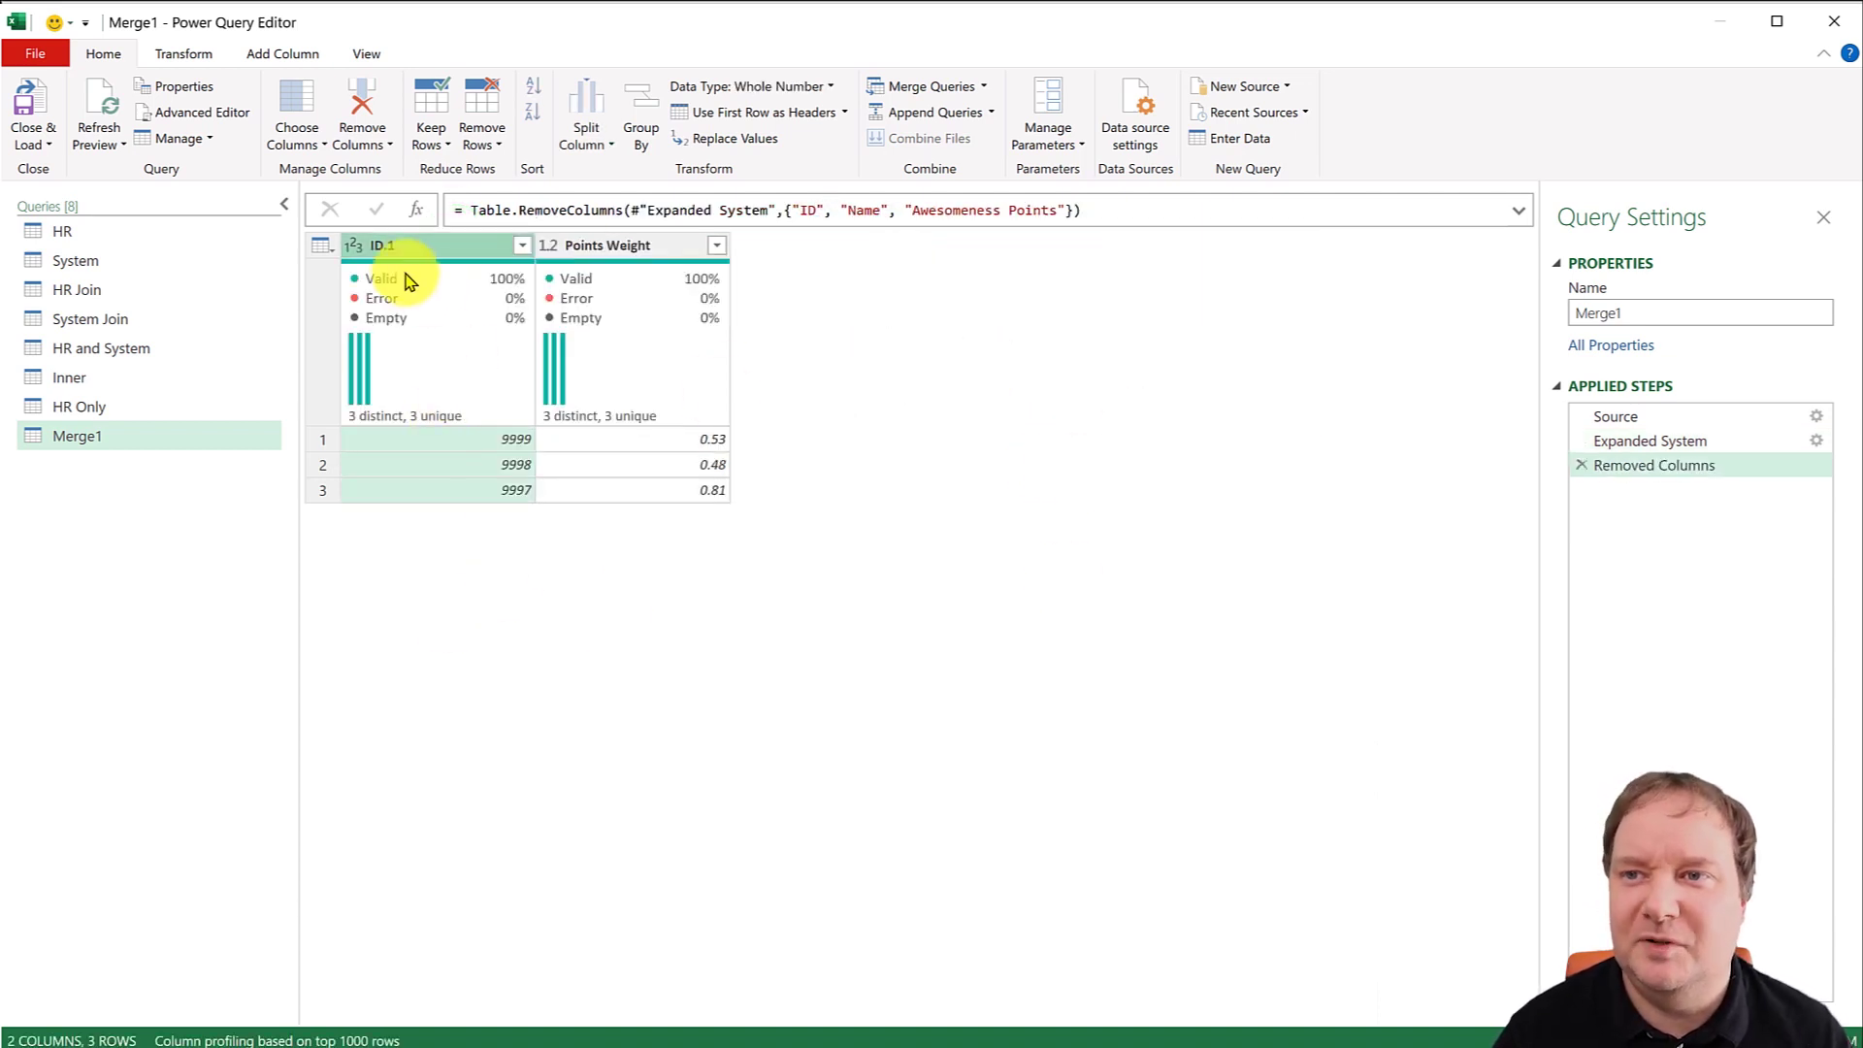
Rename the Right Anti query System Only.
{"action": "left_click", "coordinate": [1640, 314]}
{"action": "left_click_drag", "start_coordinate": [1640, 313], "coordinate": [1560, 303]}
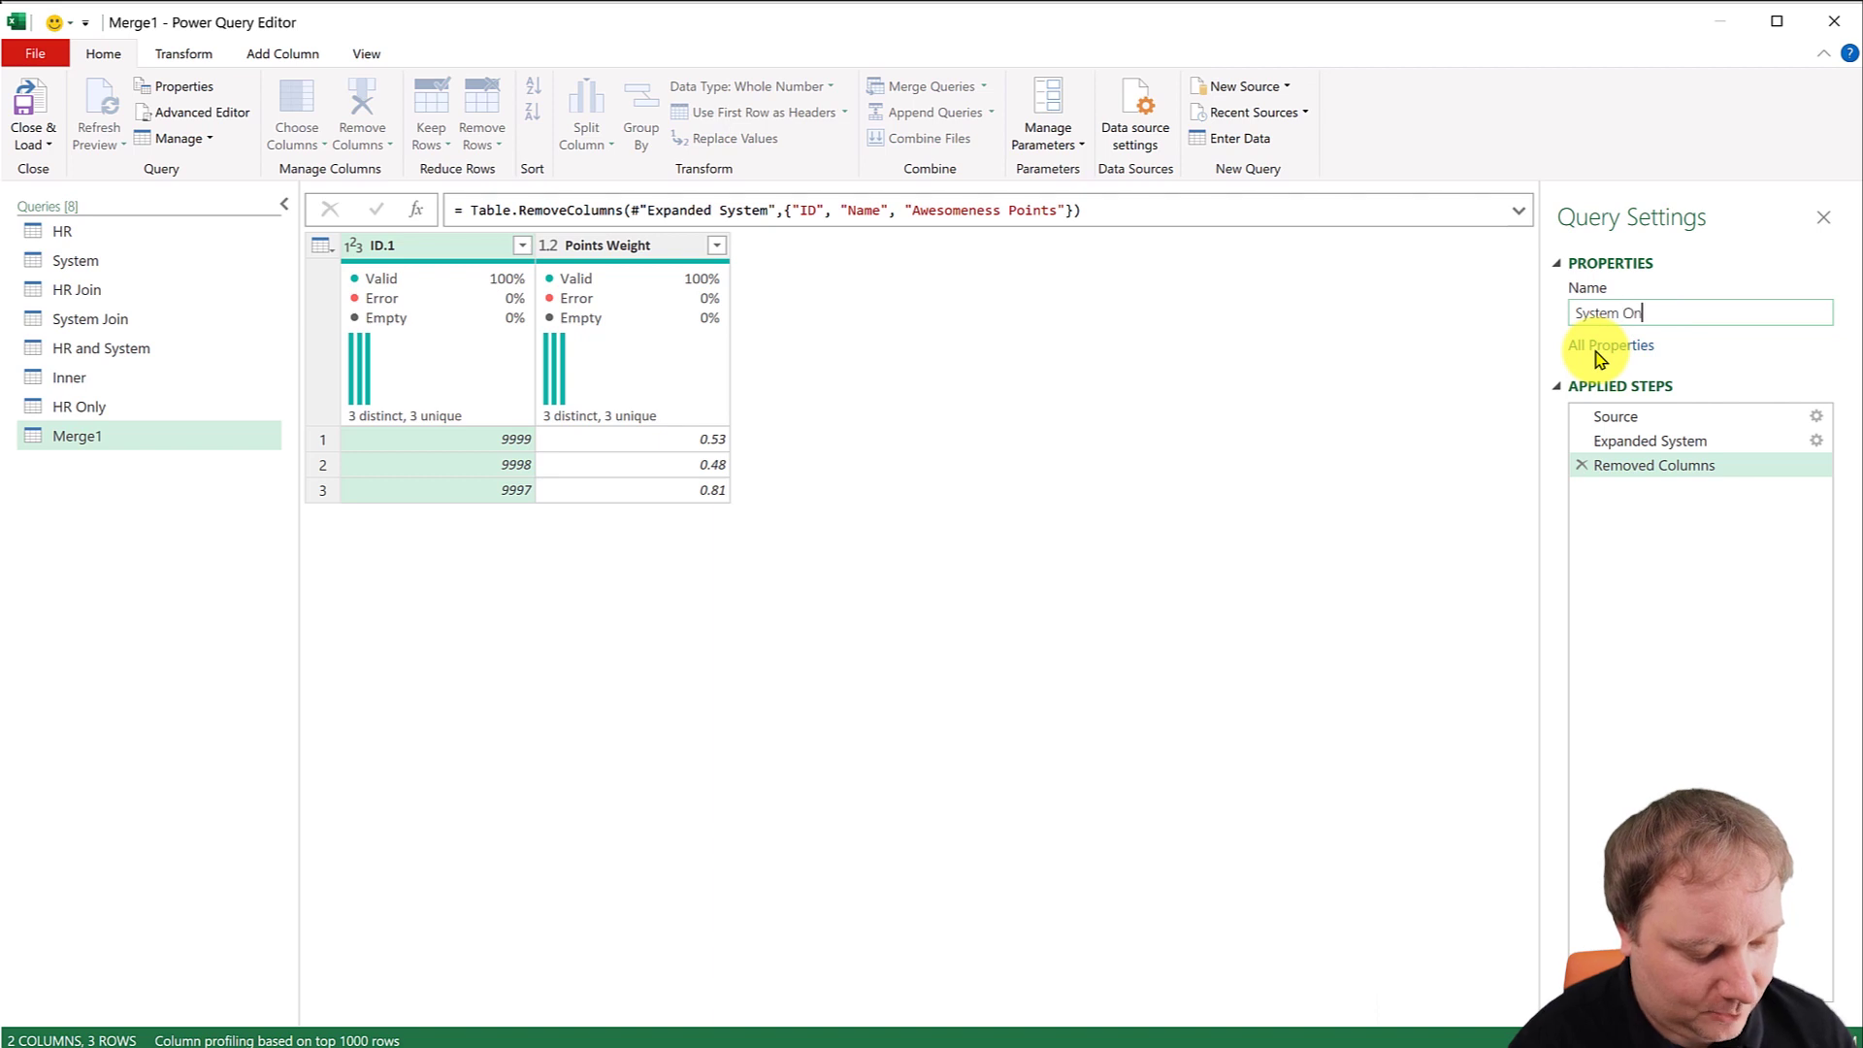
{"action": "key", "text": "Return"}
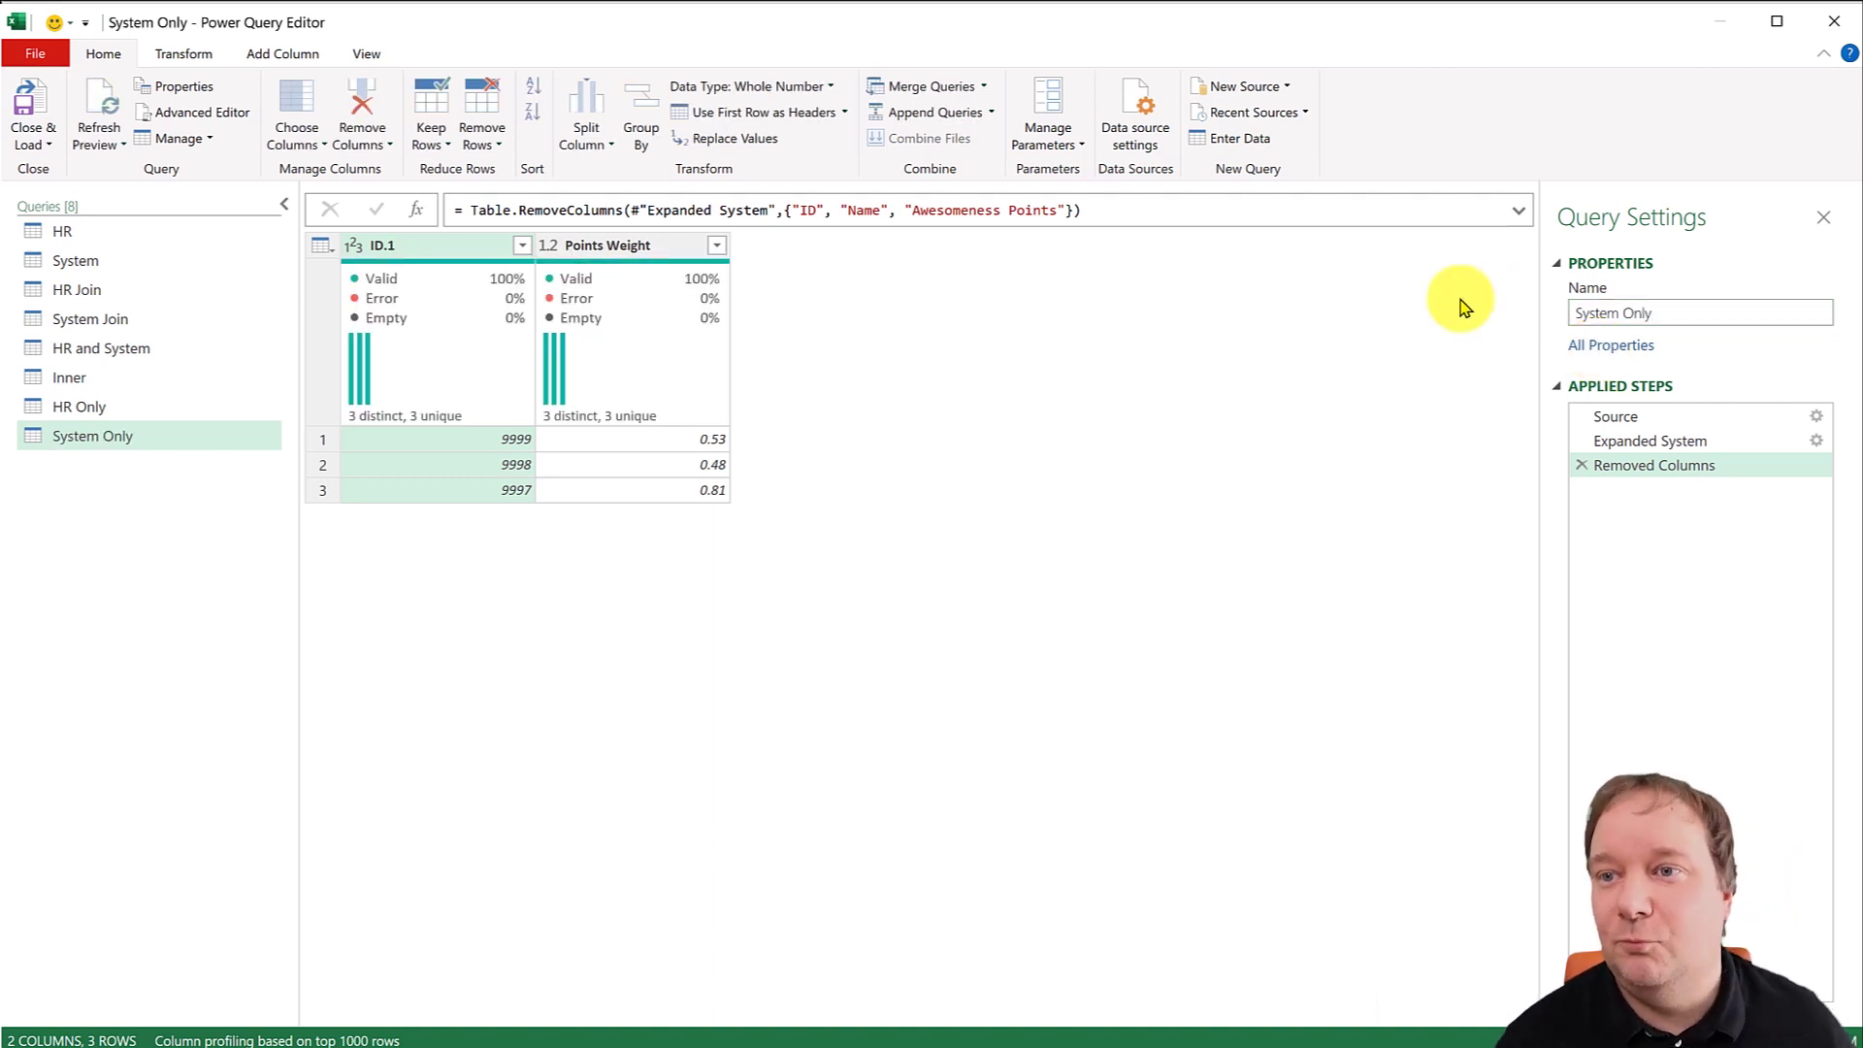
Review the results of the HR Join, System Join, HR and System, Inner, HR Only and System Only queries in turn.
{"action": "left_click", "coordinate": [132, 291]}
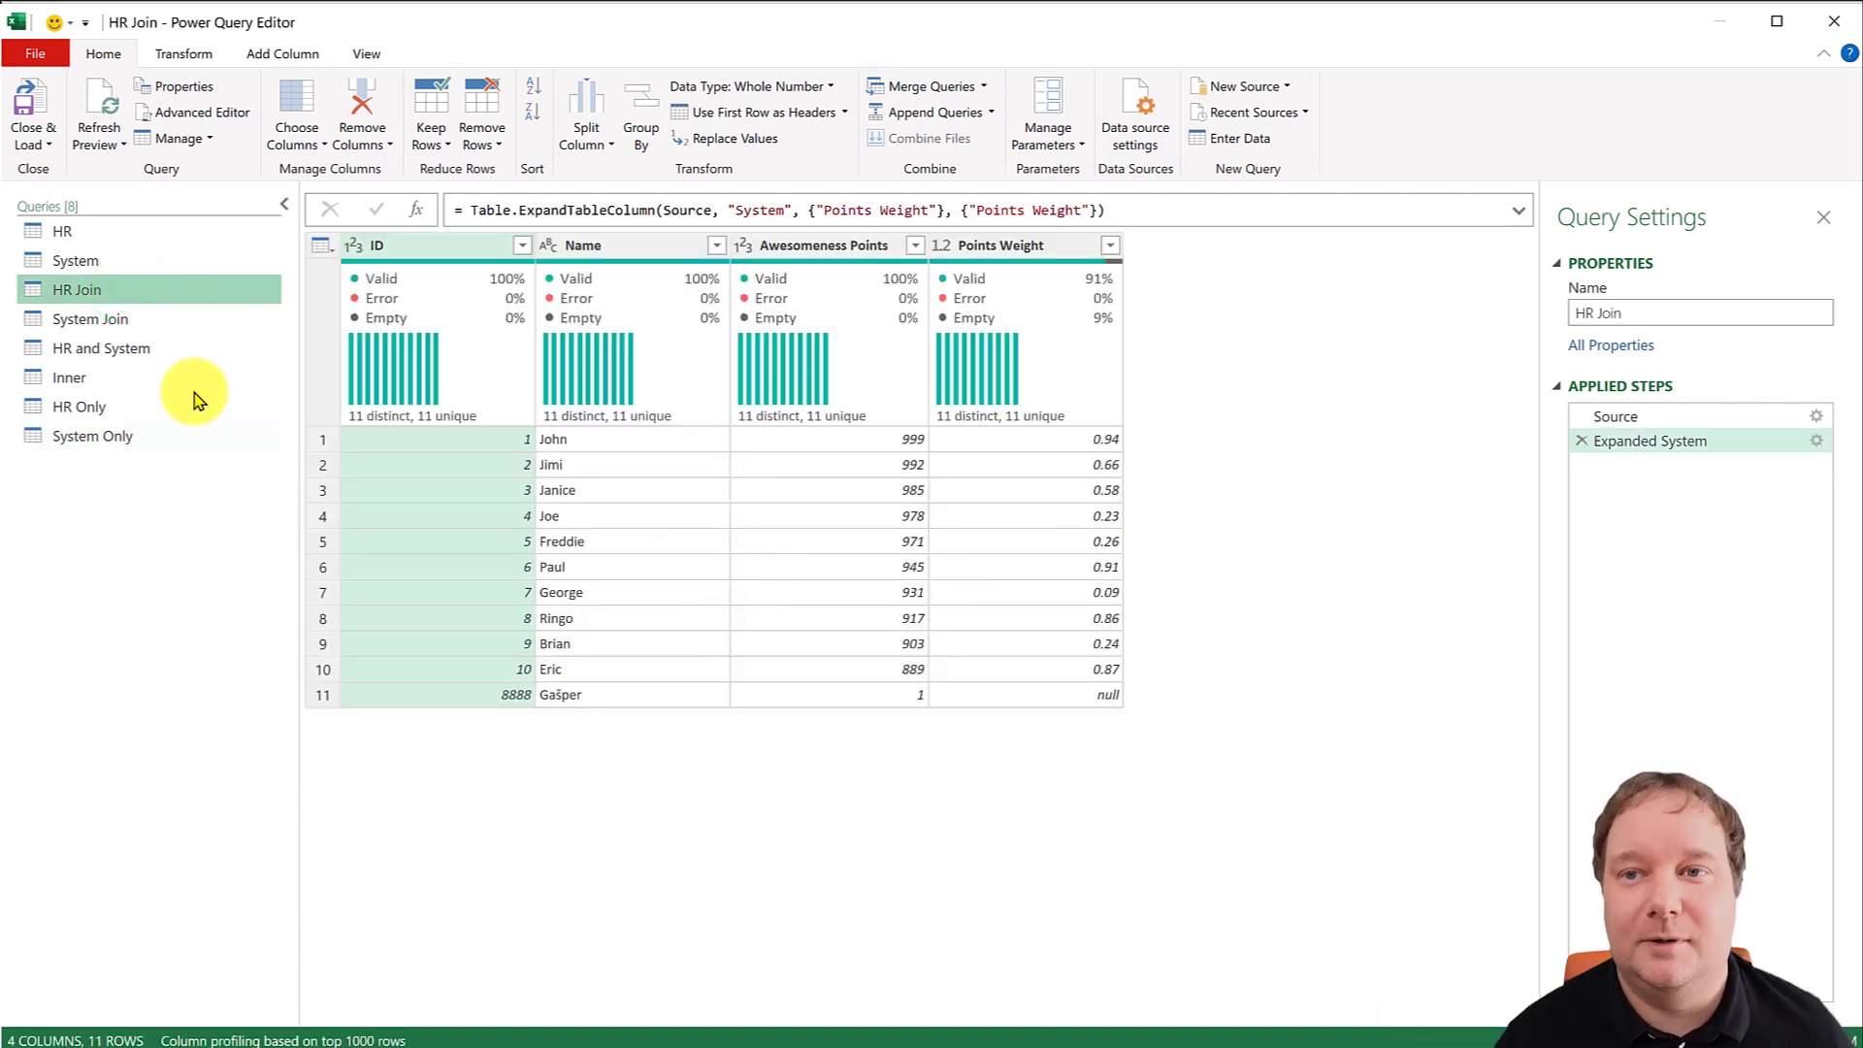
{"action": "left_click", "coordinate": [168, 320]}
{"action": "left_click", "coordinate": [151, 348]}
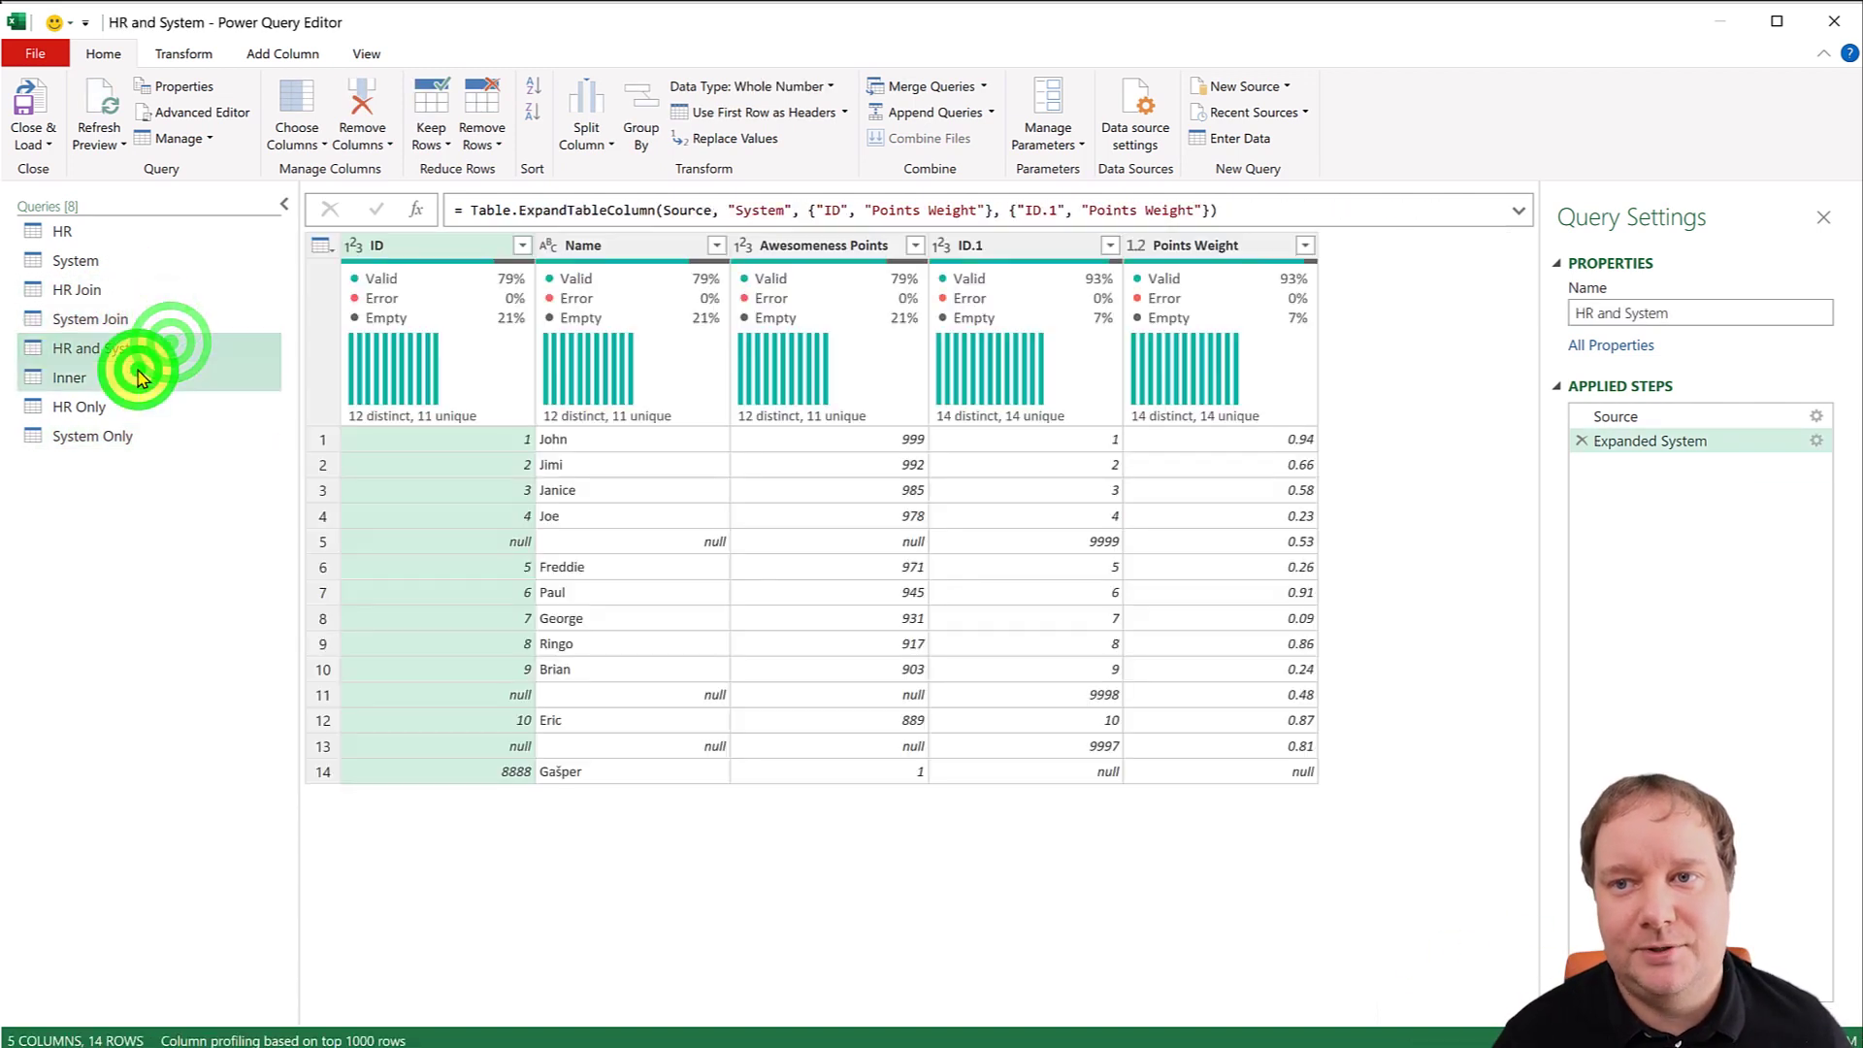
{"action": "left_click", "coordinate": [138, 374]}
{"action": "left_click", "coordinate": [117, 409]}
{"action": "left_click", "coordinate": [115, 435]}
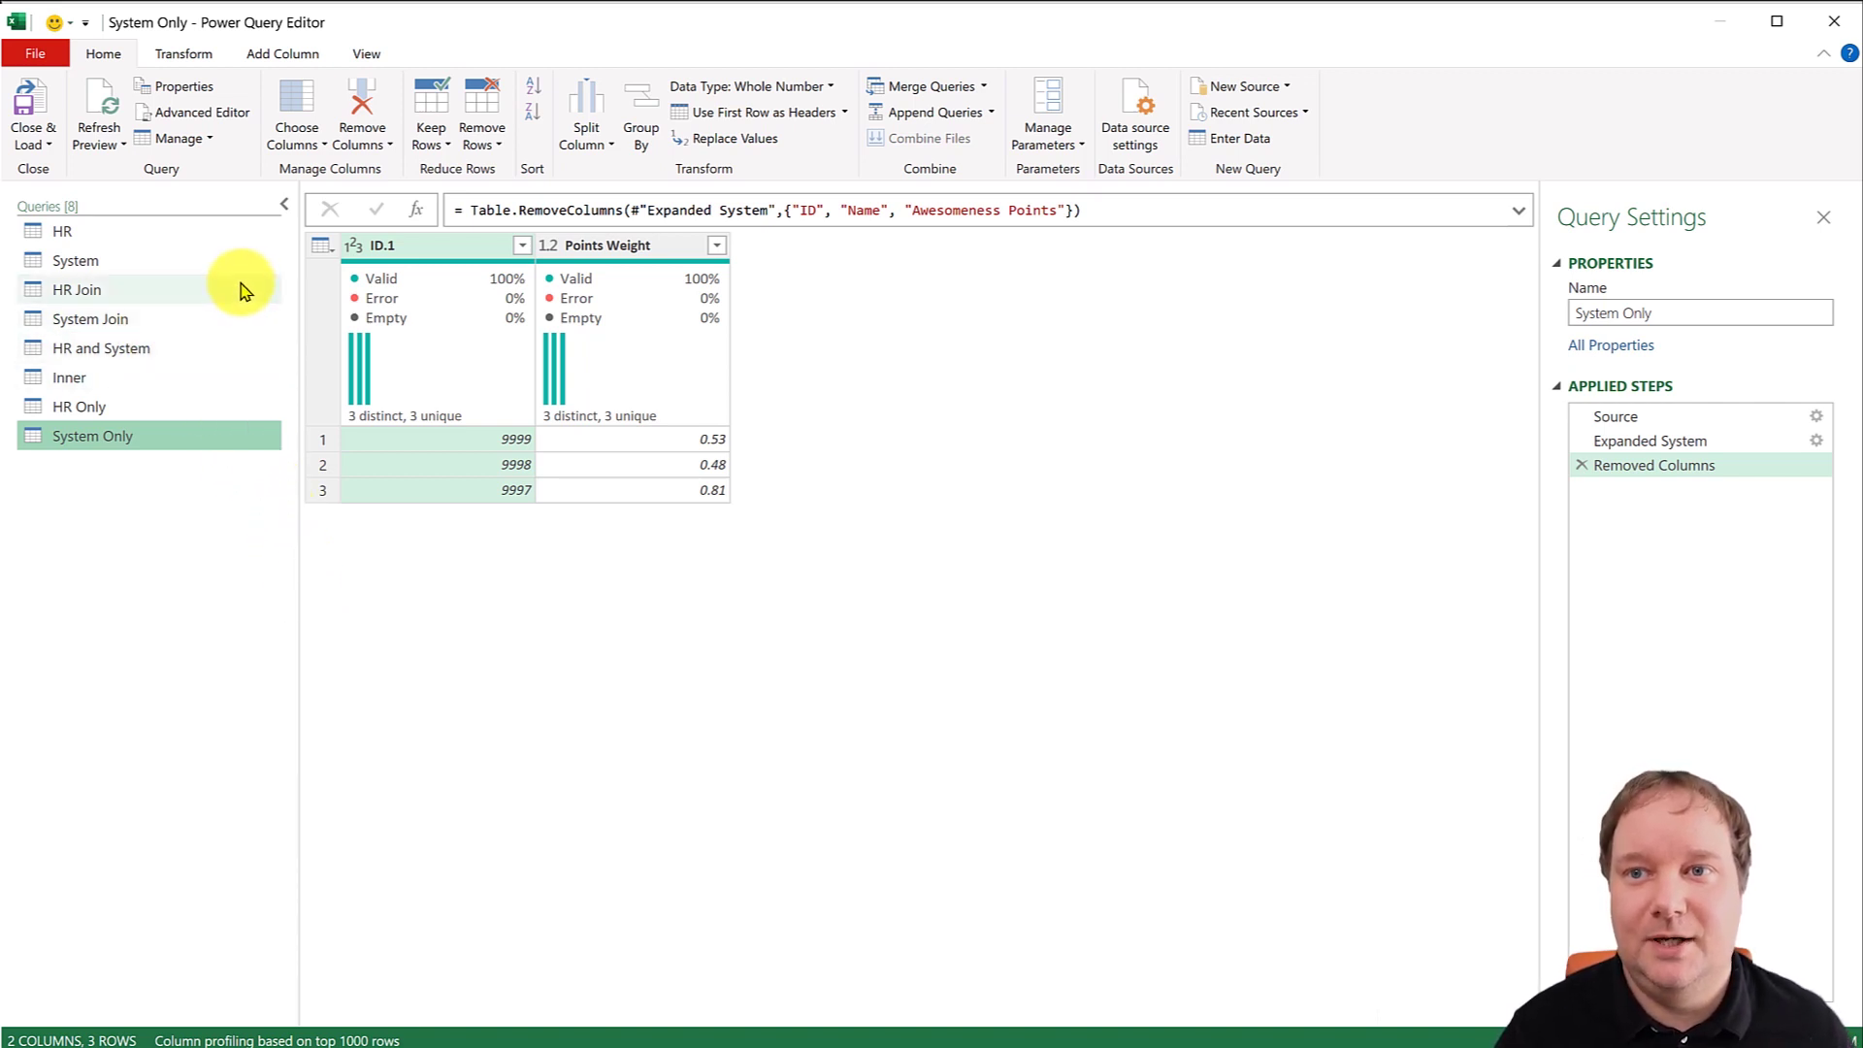
Create a new query referencing HR Join and reduce it to the count of values in its ID column.
{"action": "left_click", "coordinate": [93, 297]}
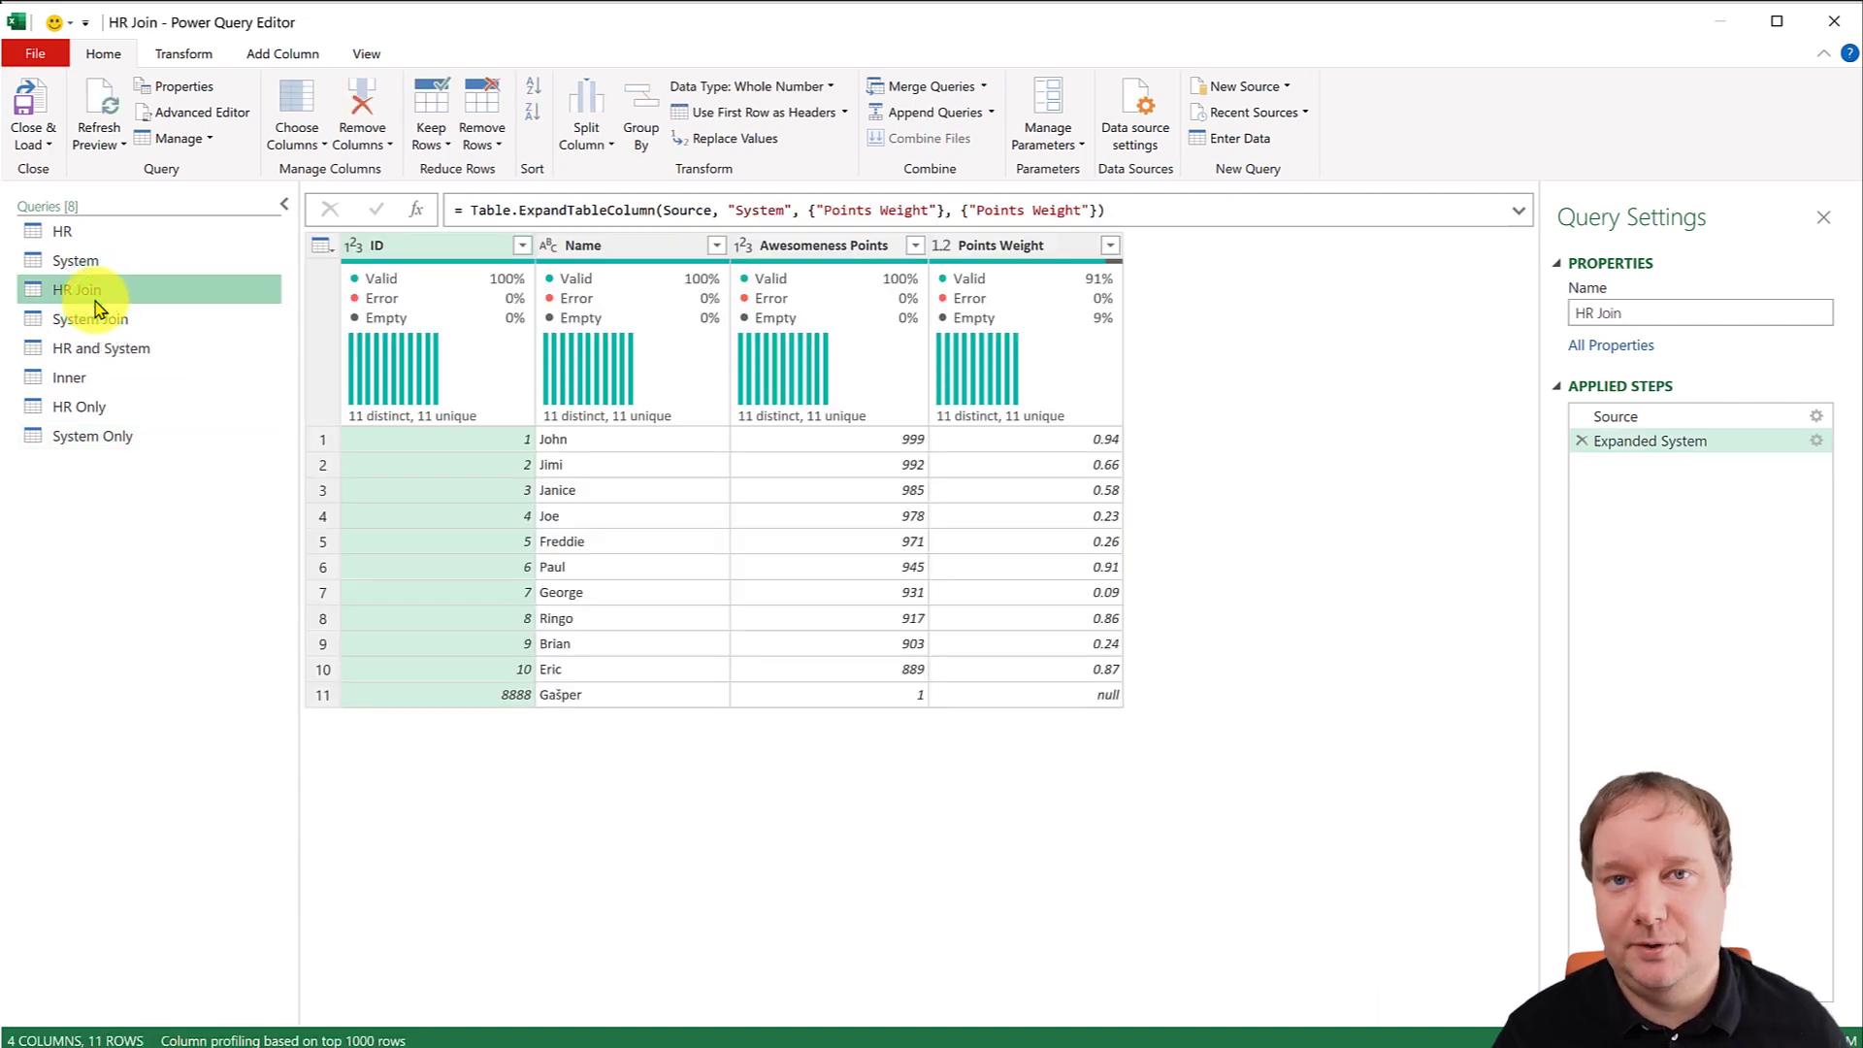
{"action": "right_click", "coordinate": [95, 299]}
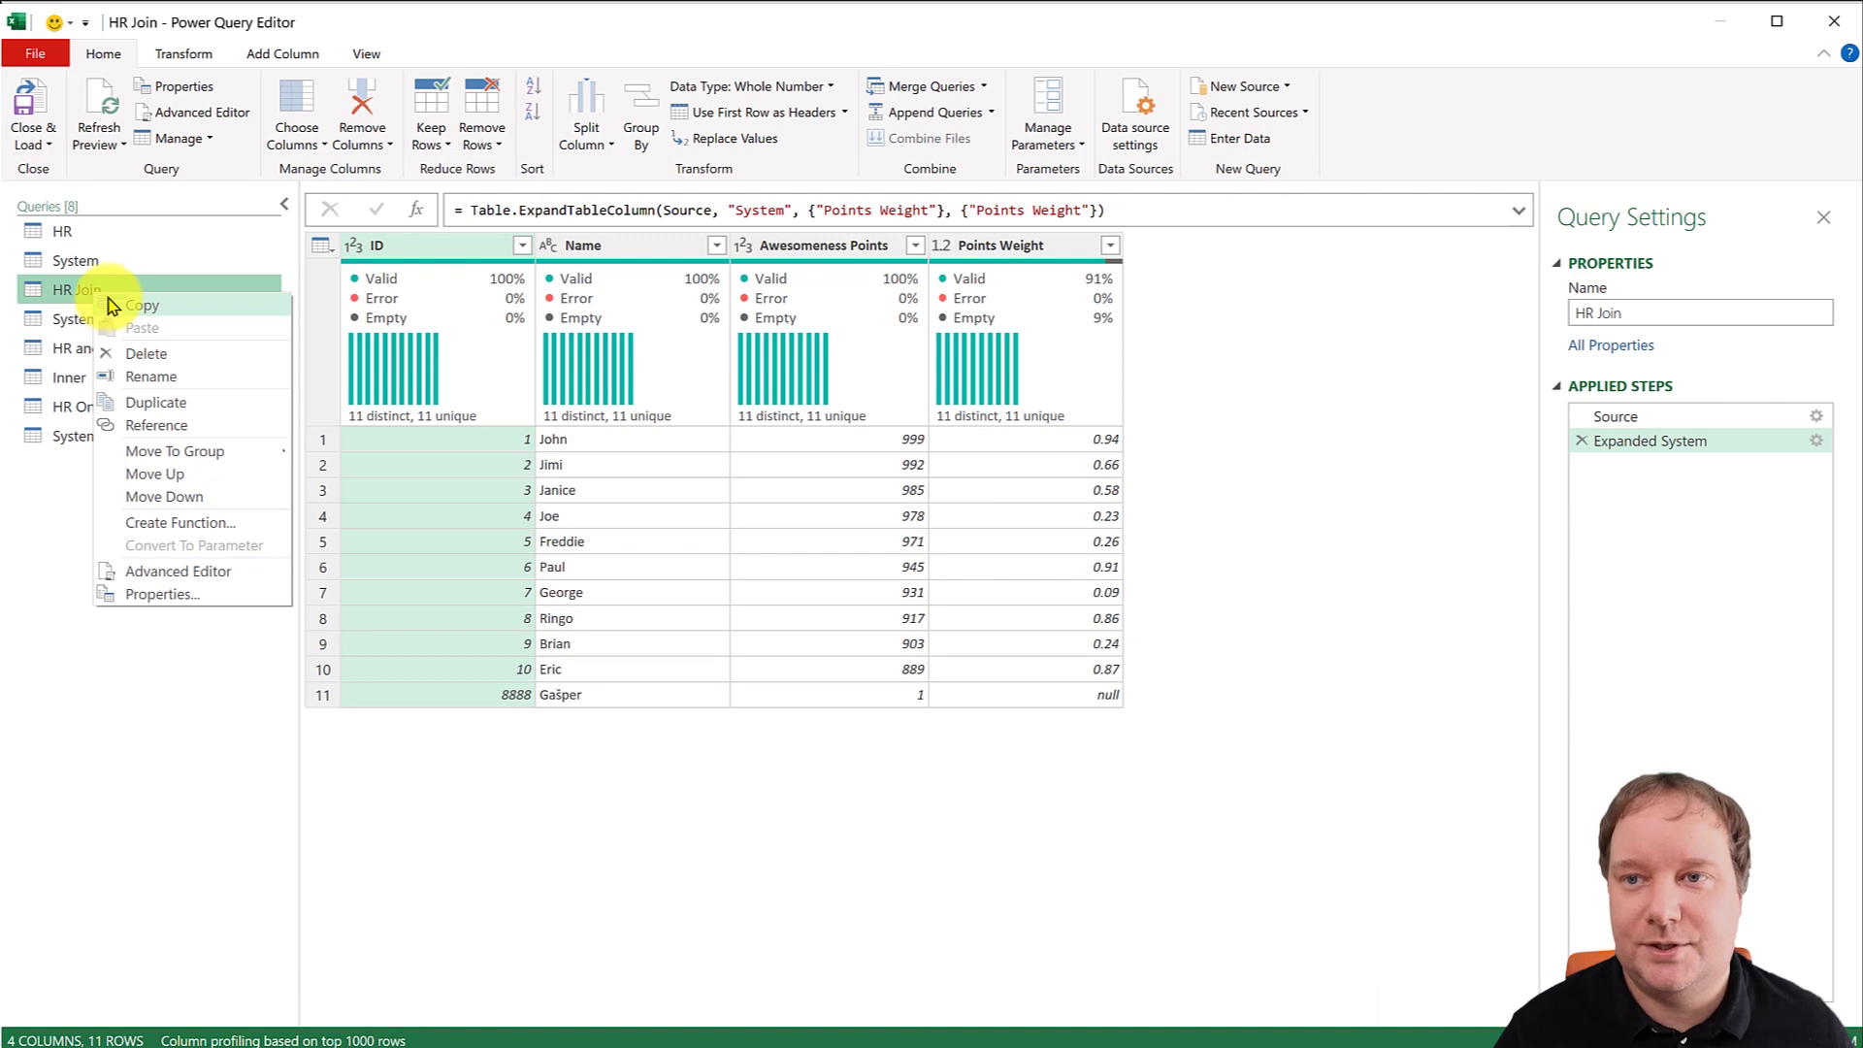
{"action": "left_click", "coordinate": [167, 422]}
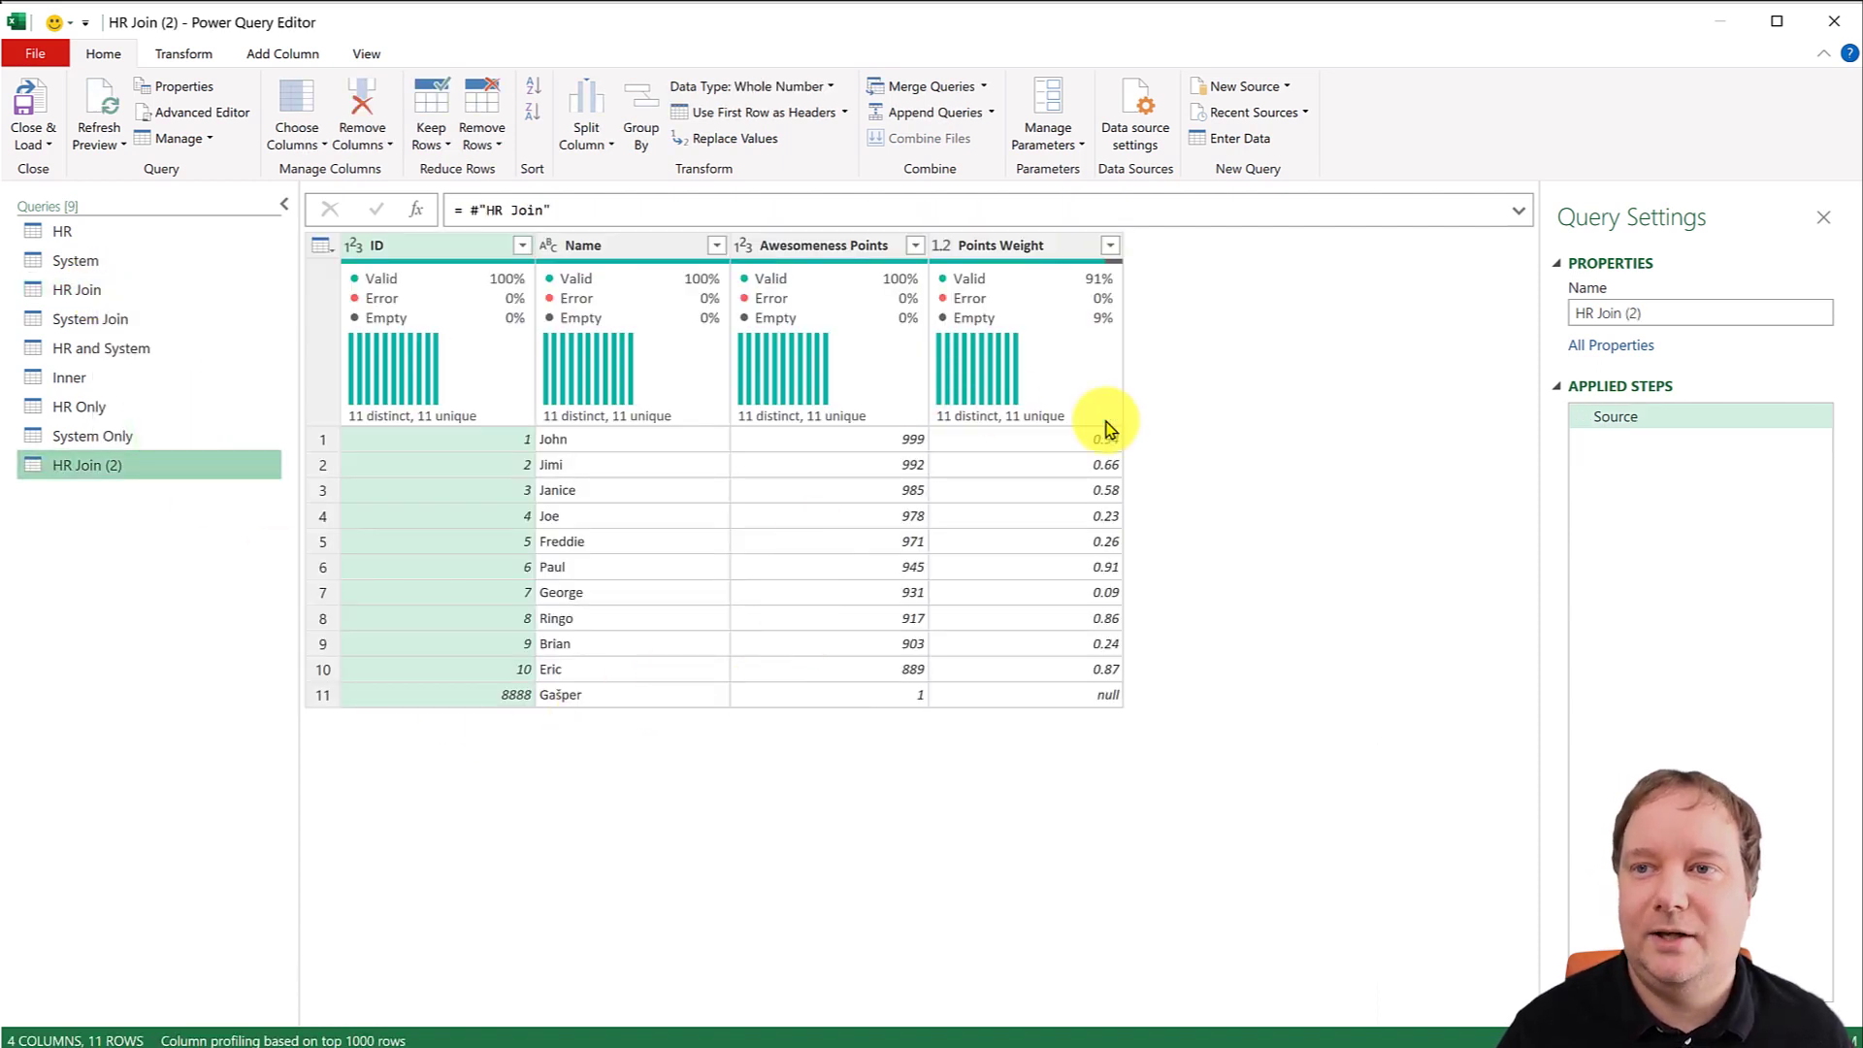
{"action": "left_click", "coordinate": [438, 248]}
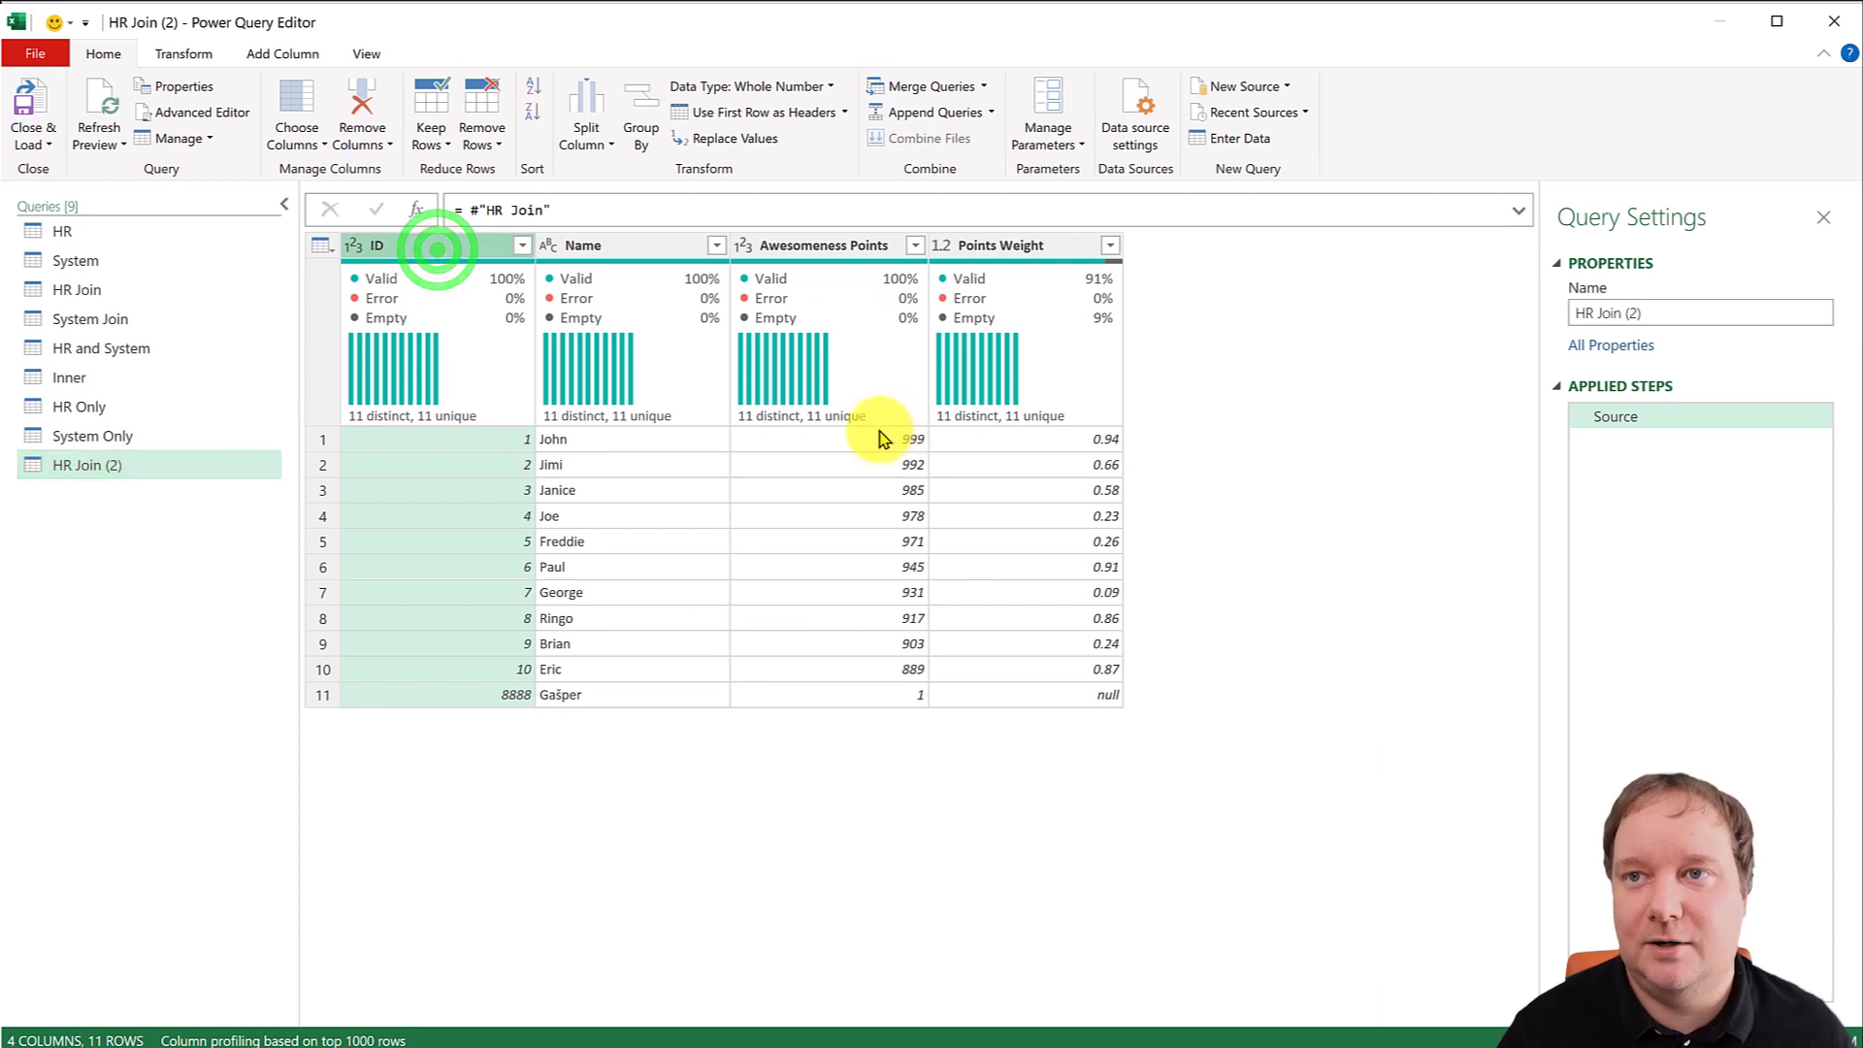
{"action": "left_click", "coordinate": [207, 52]}
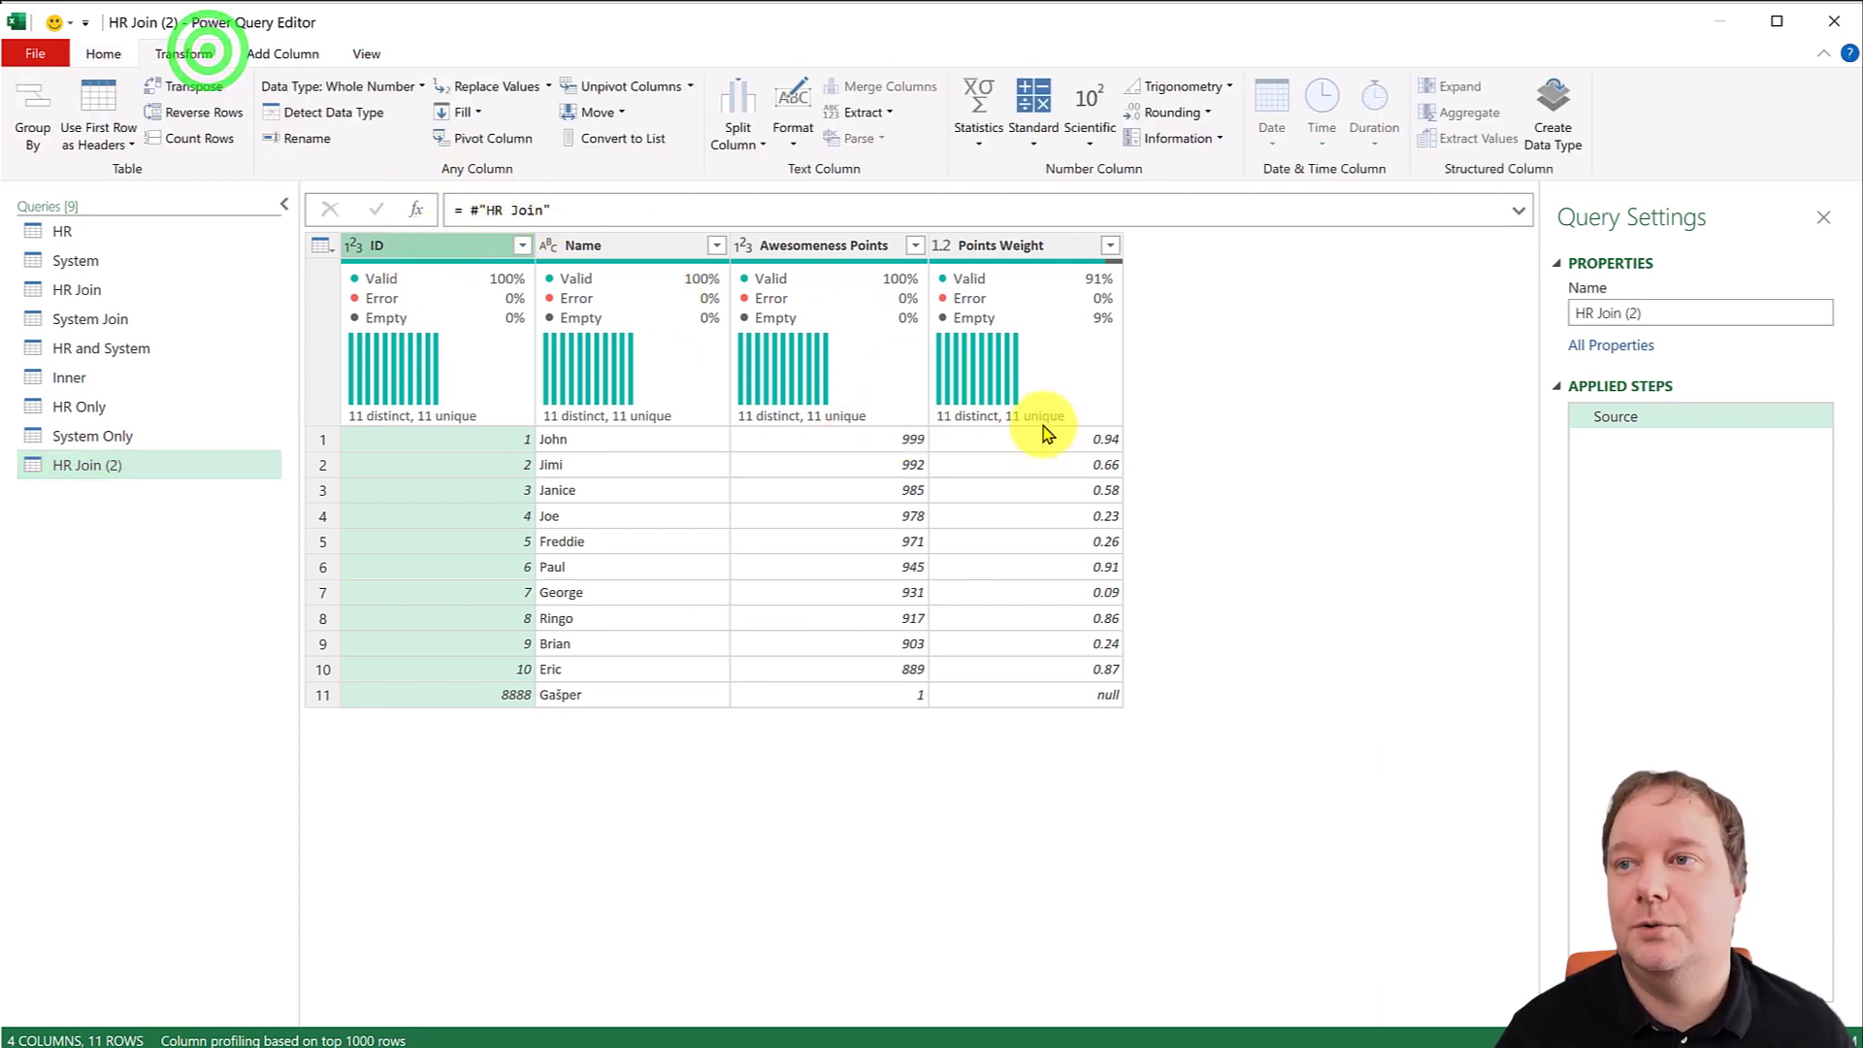
{"action": "left_click", "coordinate": [978, 128]}
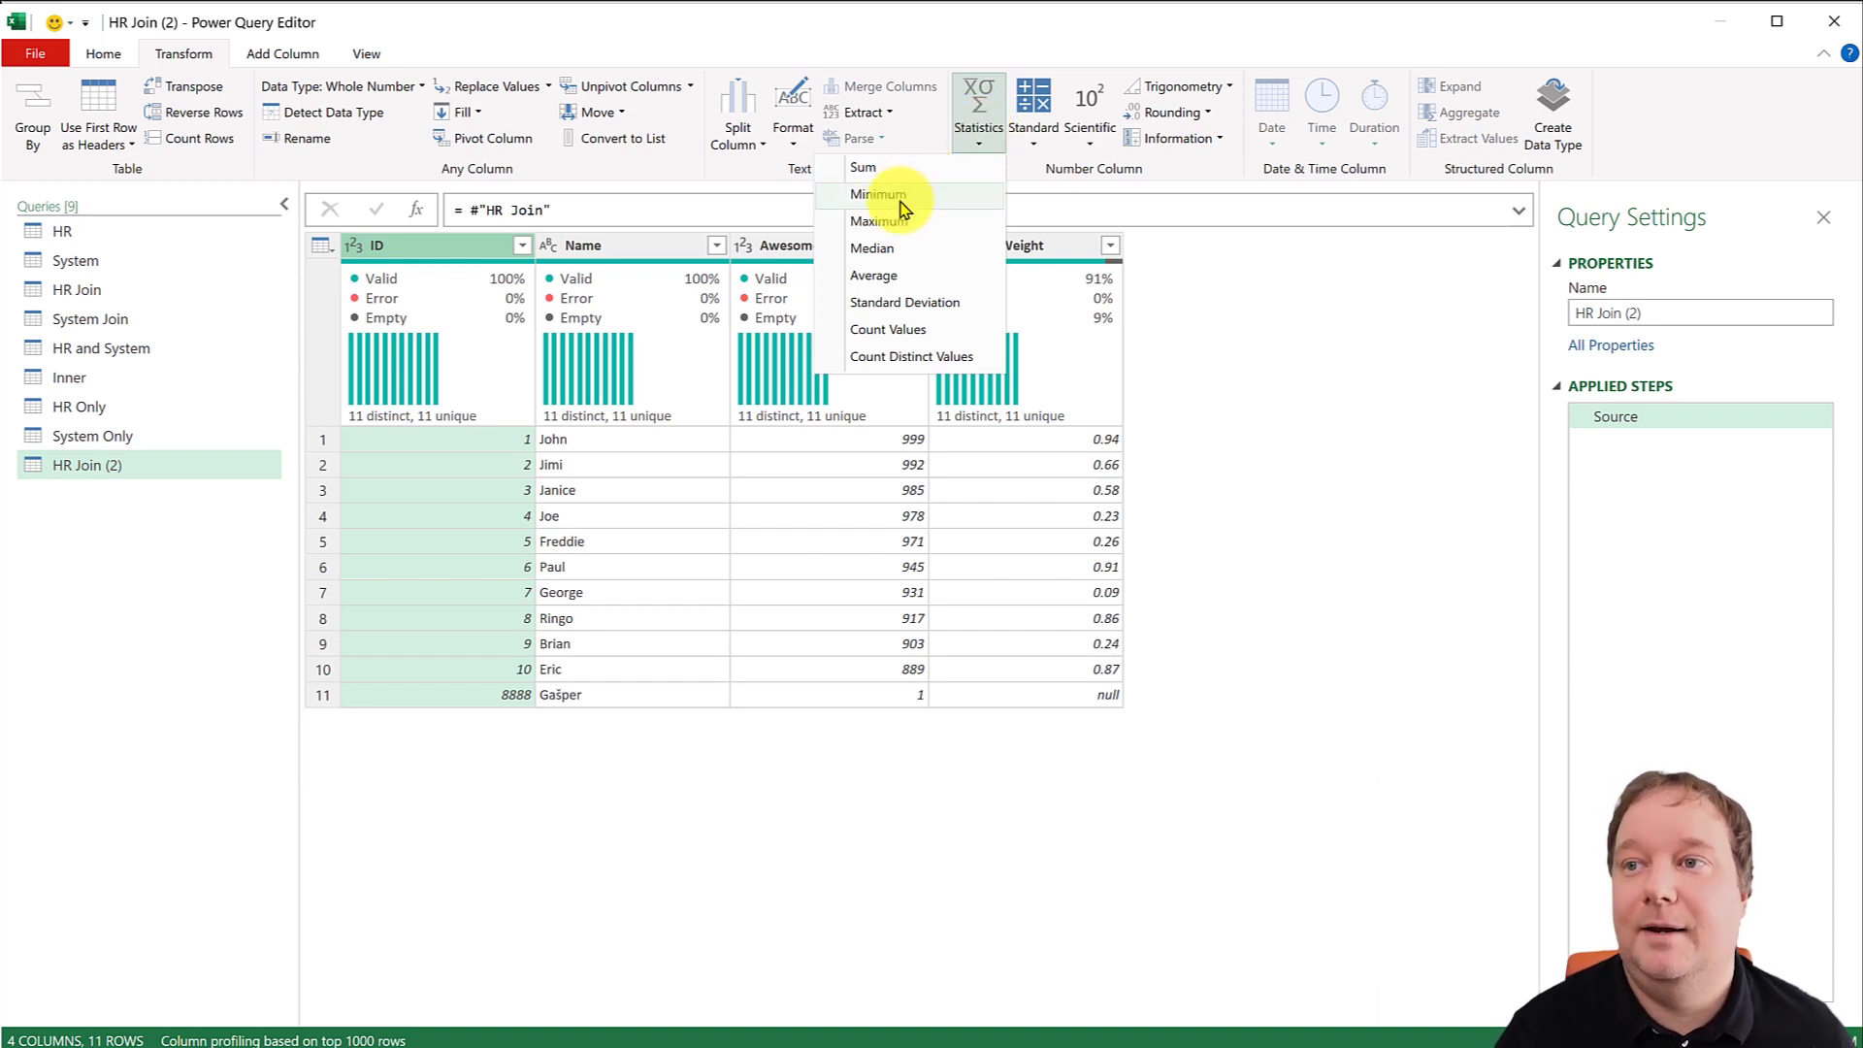
{"action": "left_click", "coordinate": [908, 331]}
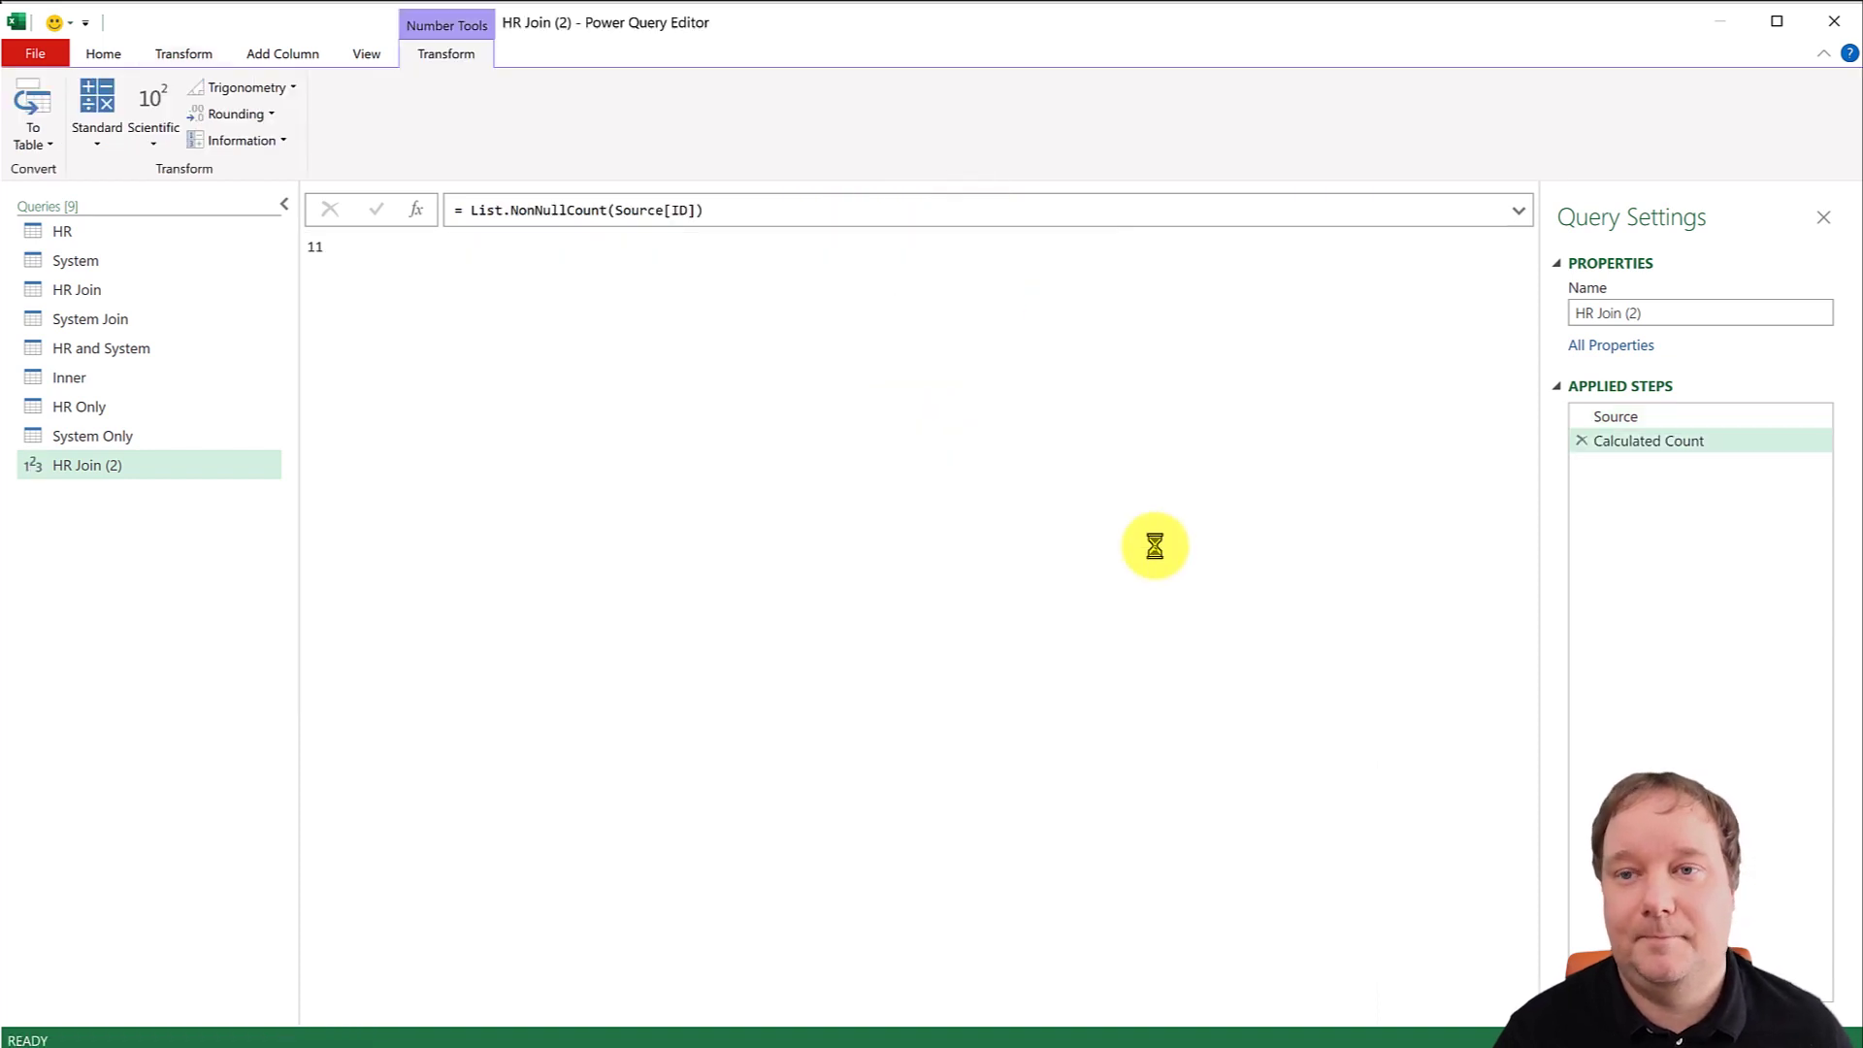
Convert the calculated count to a table and rename its column Value.
{"action": "left_click", "coordinate": [36, 95]}
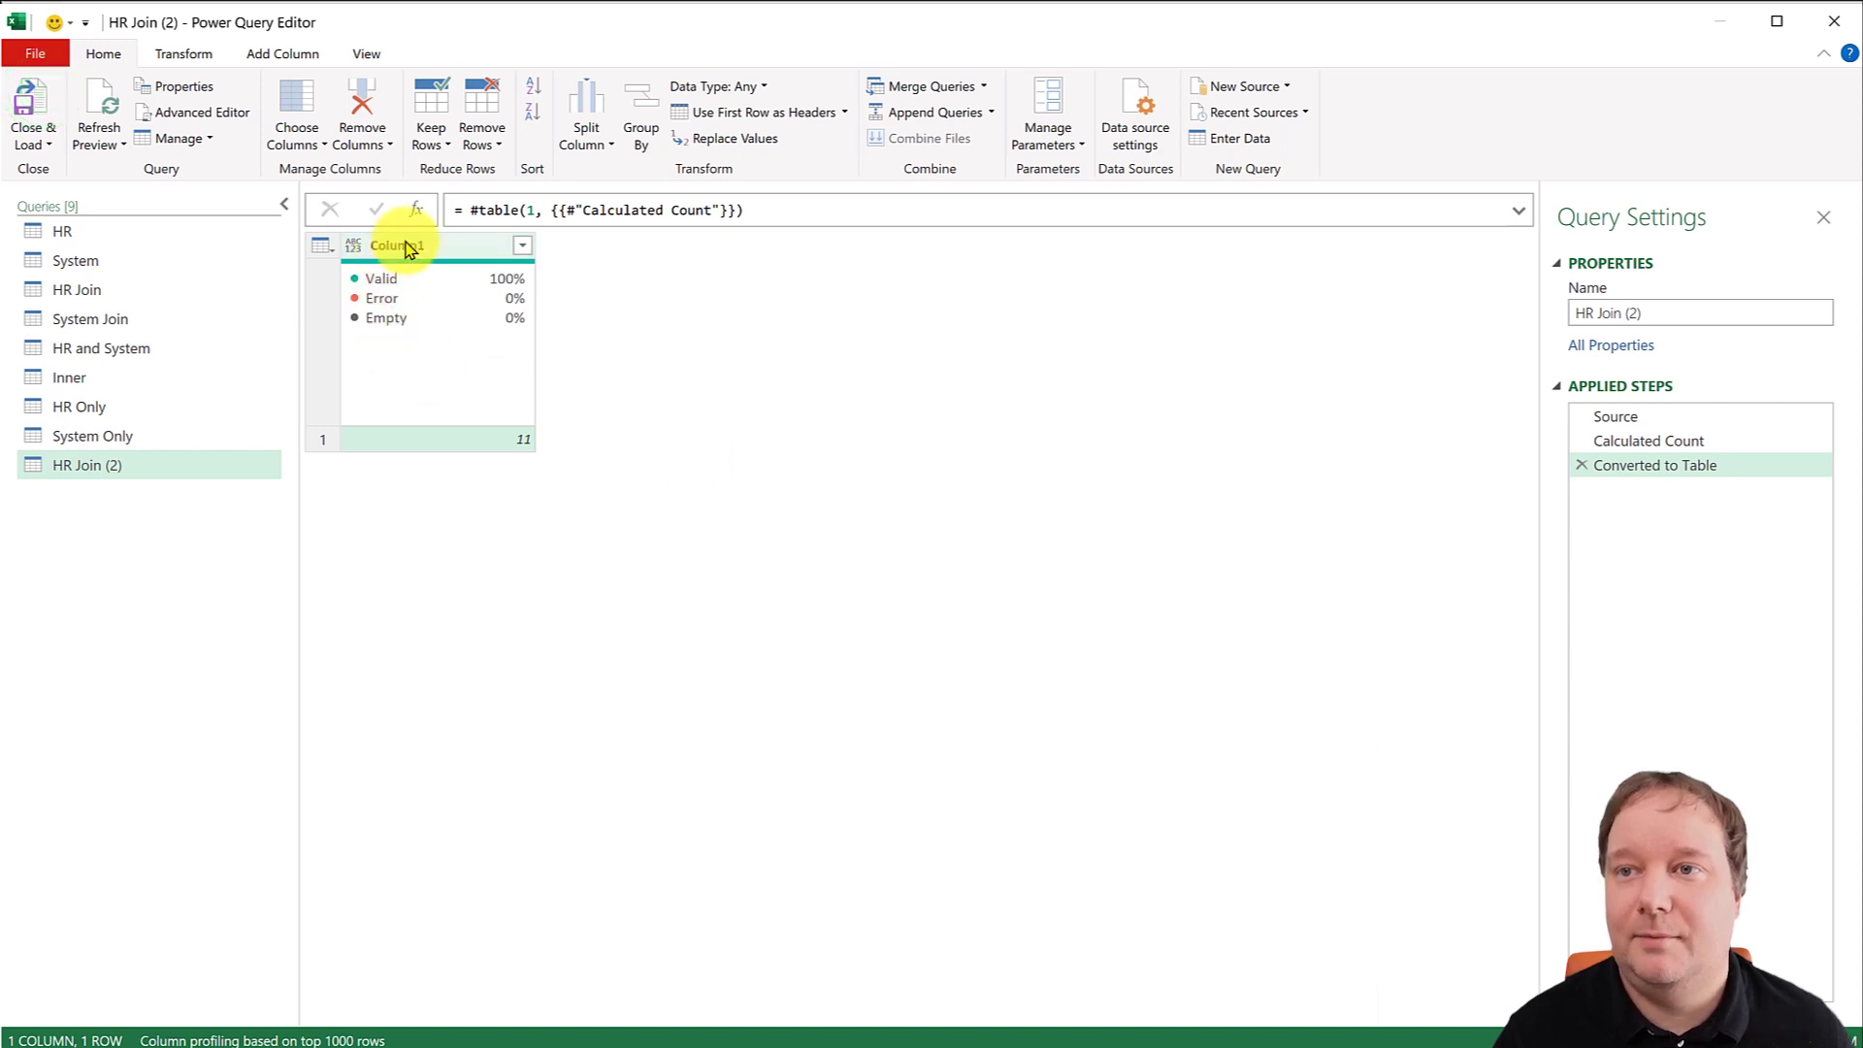
{"action": "double_click", "coordinate": [404, 242]}
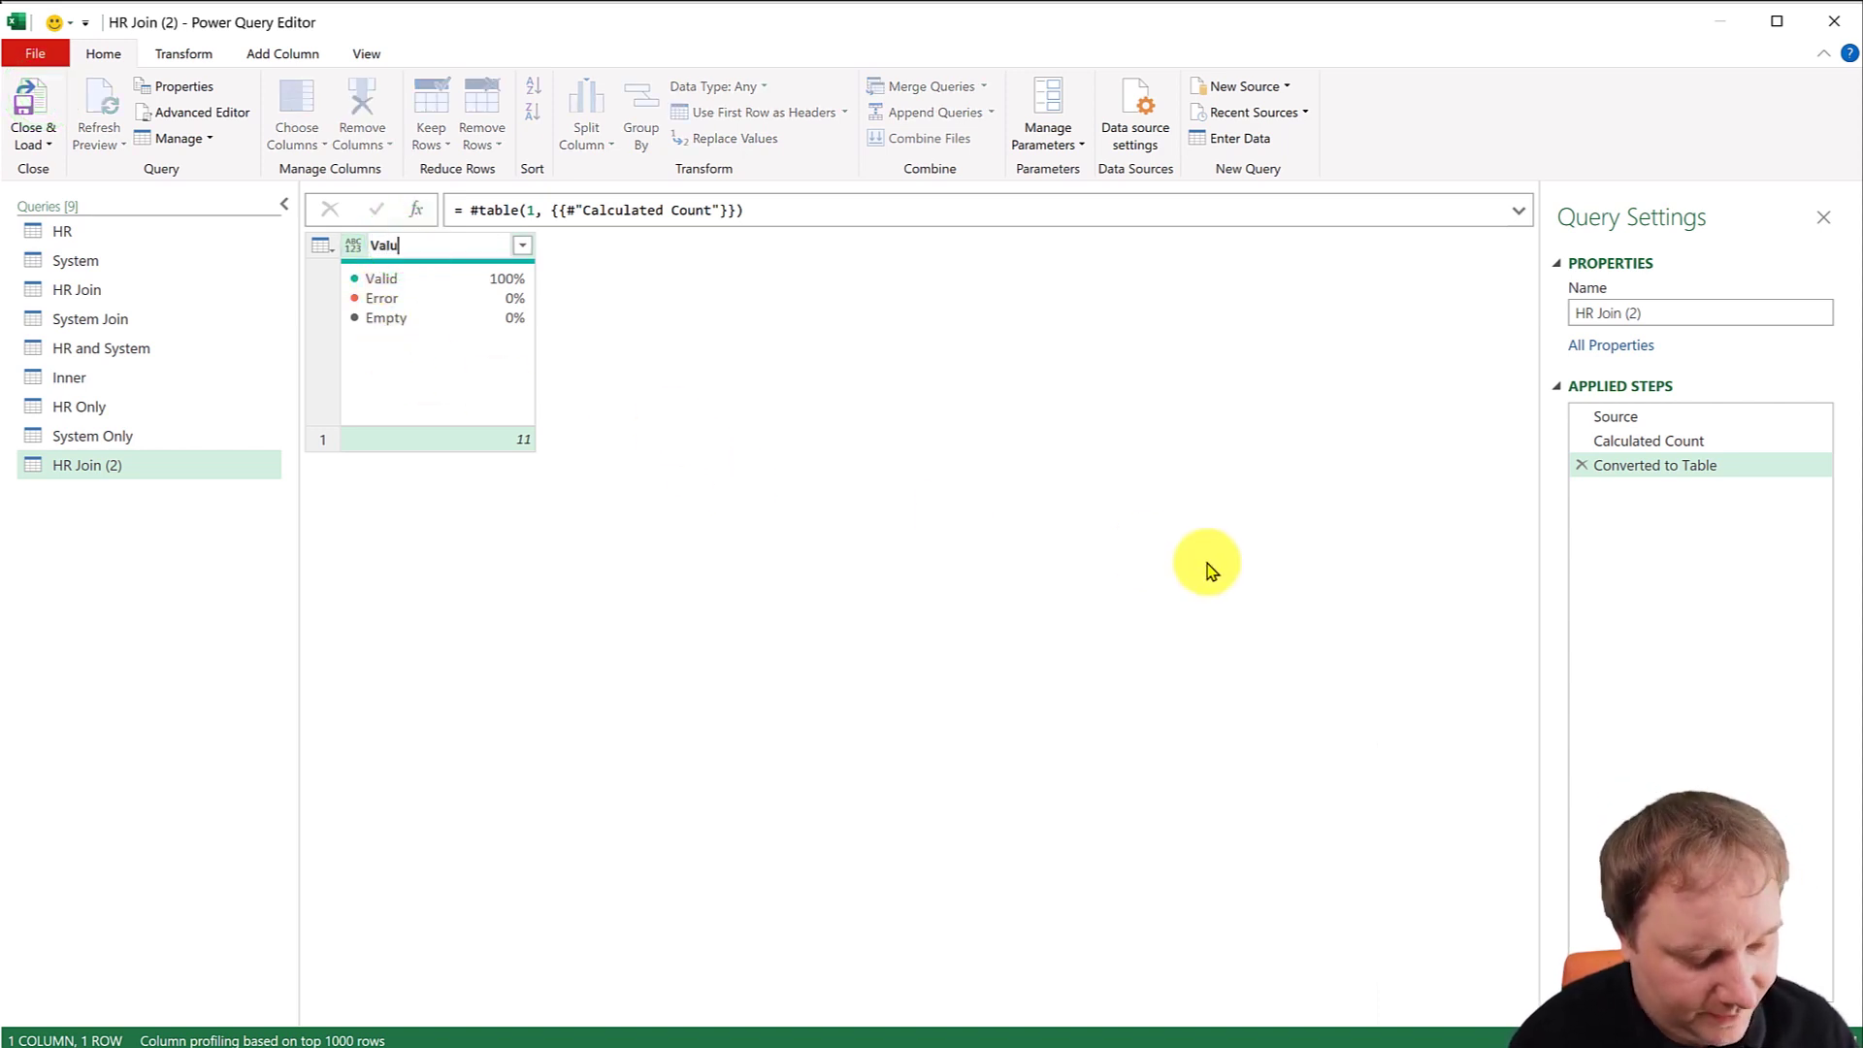
{"action": "type", "text": "Value"}
{"action": "key", "text": "Return"}
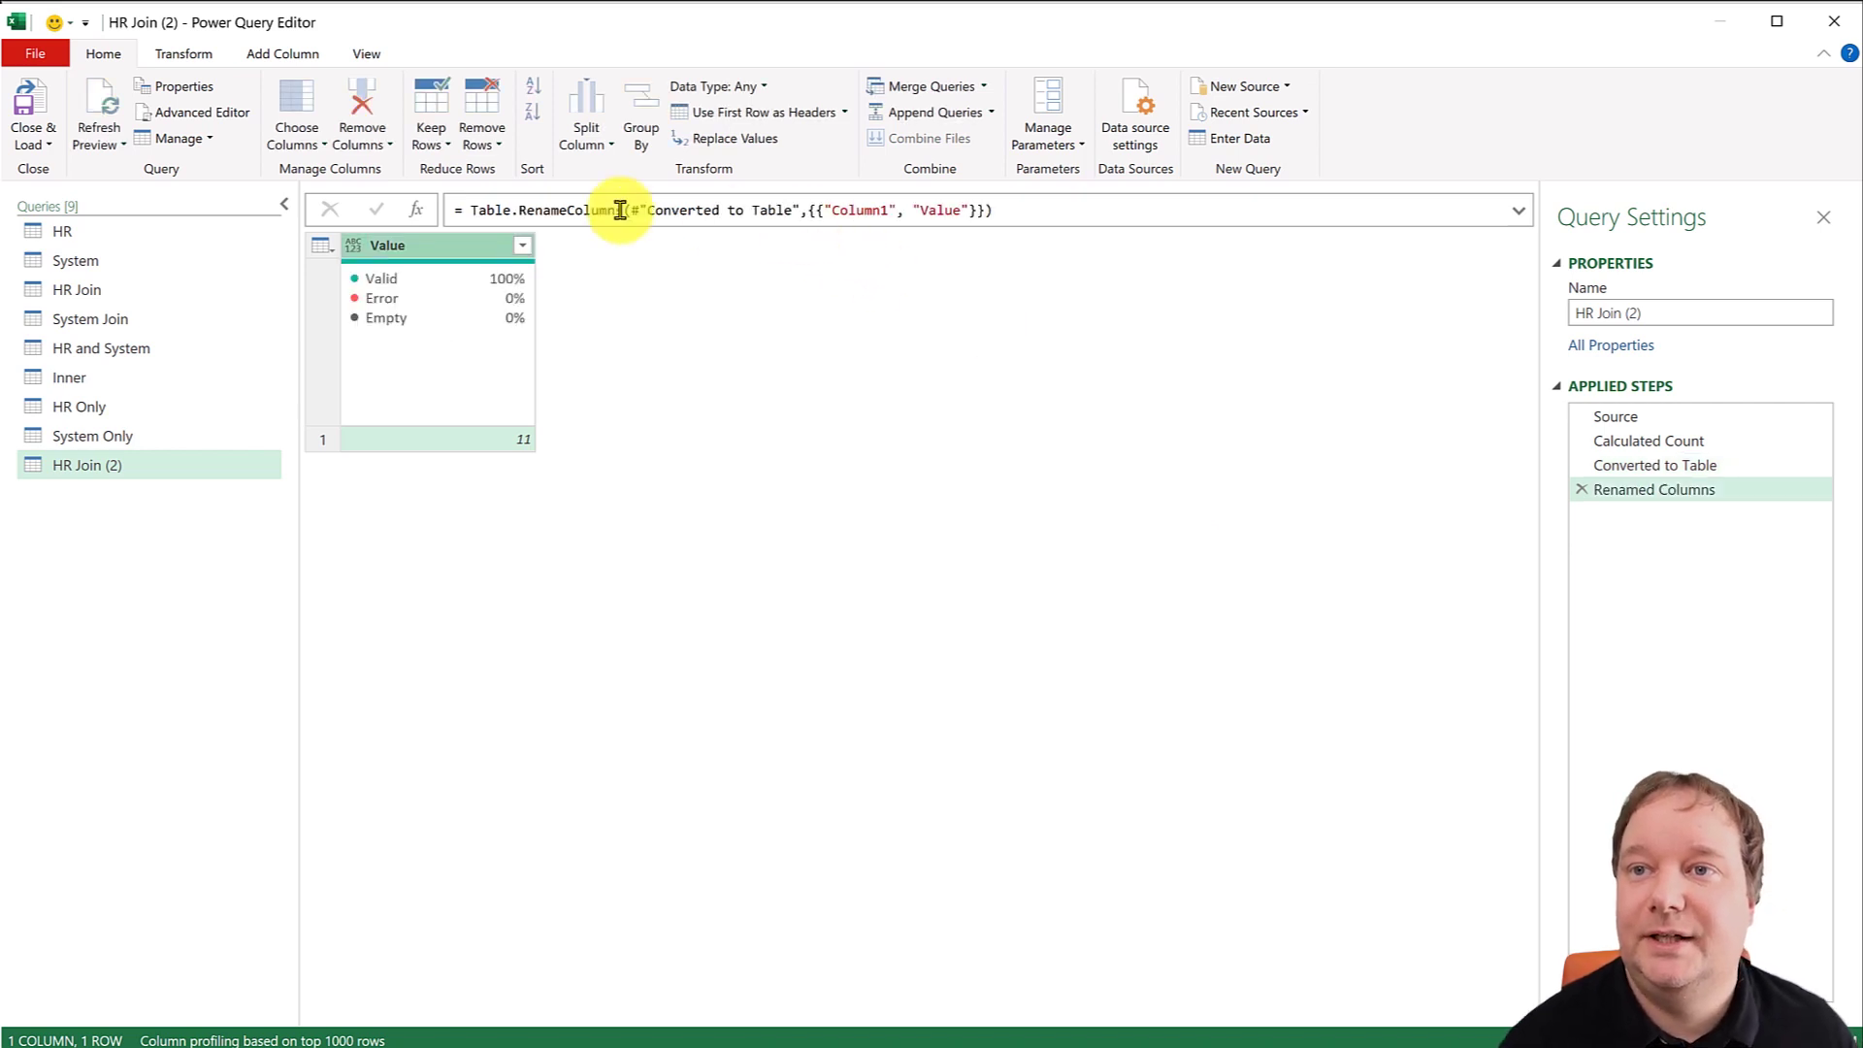
Add a custom column named KPI with the formula "Number of Rows in the HR table".
{"action": "left_click", "coordinate": [285, 53]}
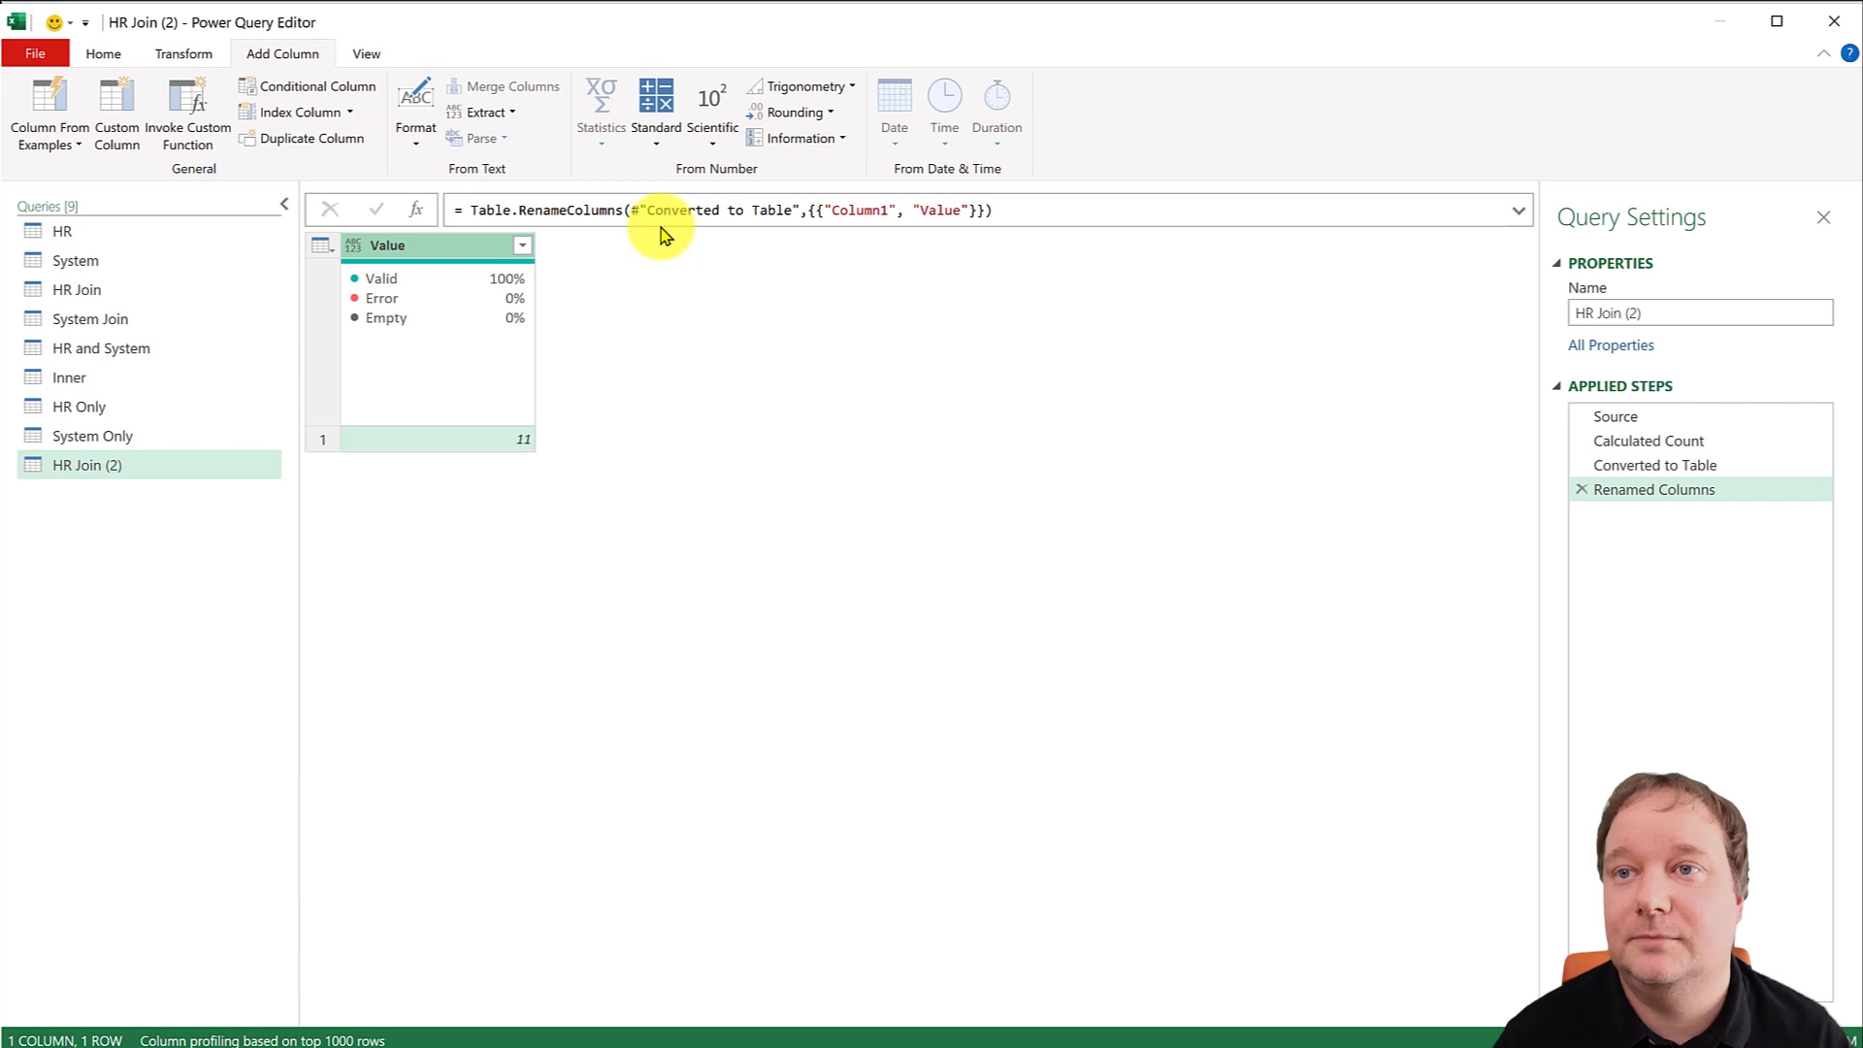
{"action": "left_click", "coordinate": [117, 109]}
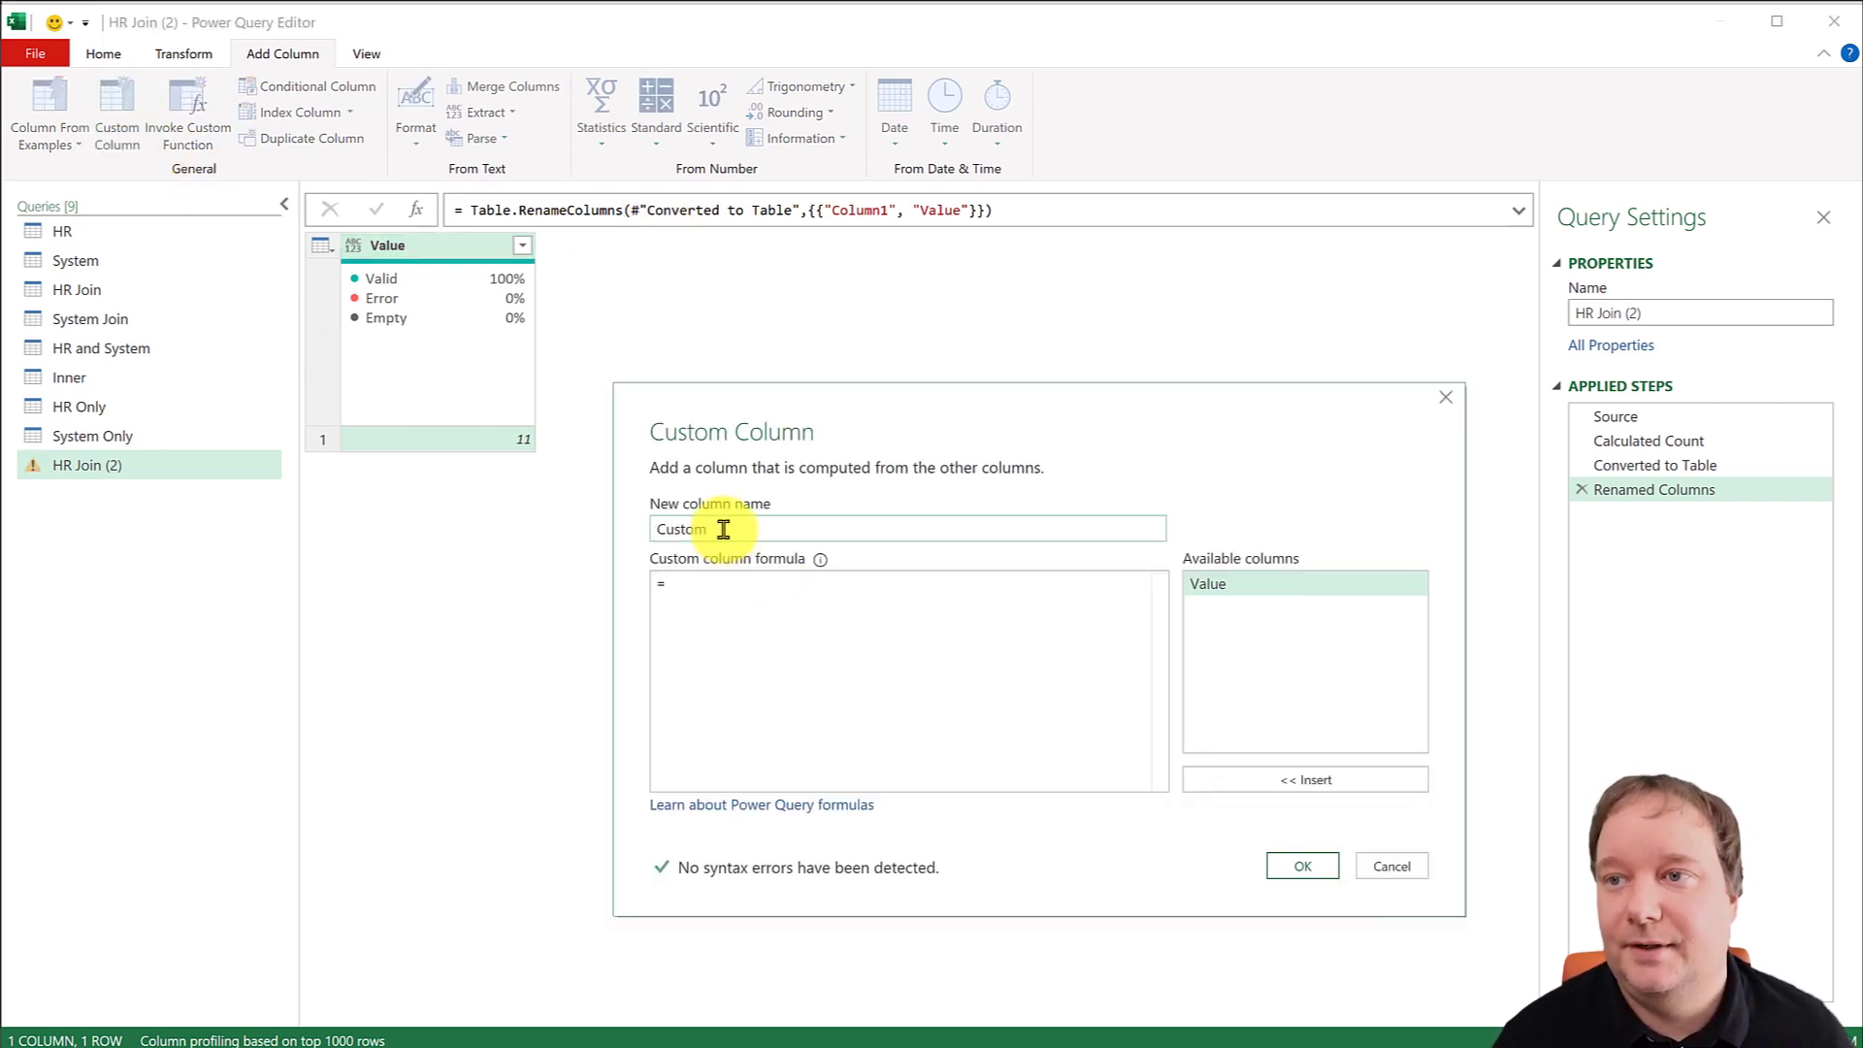
{"action": "double_click", "coordinate": [735, 524]}
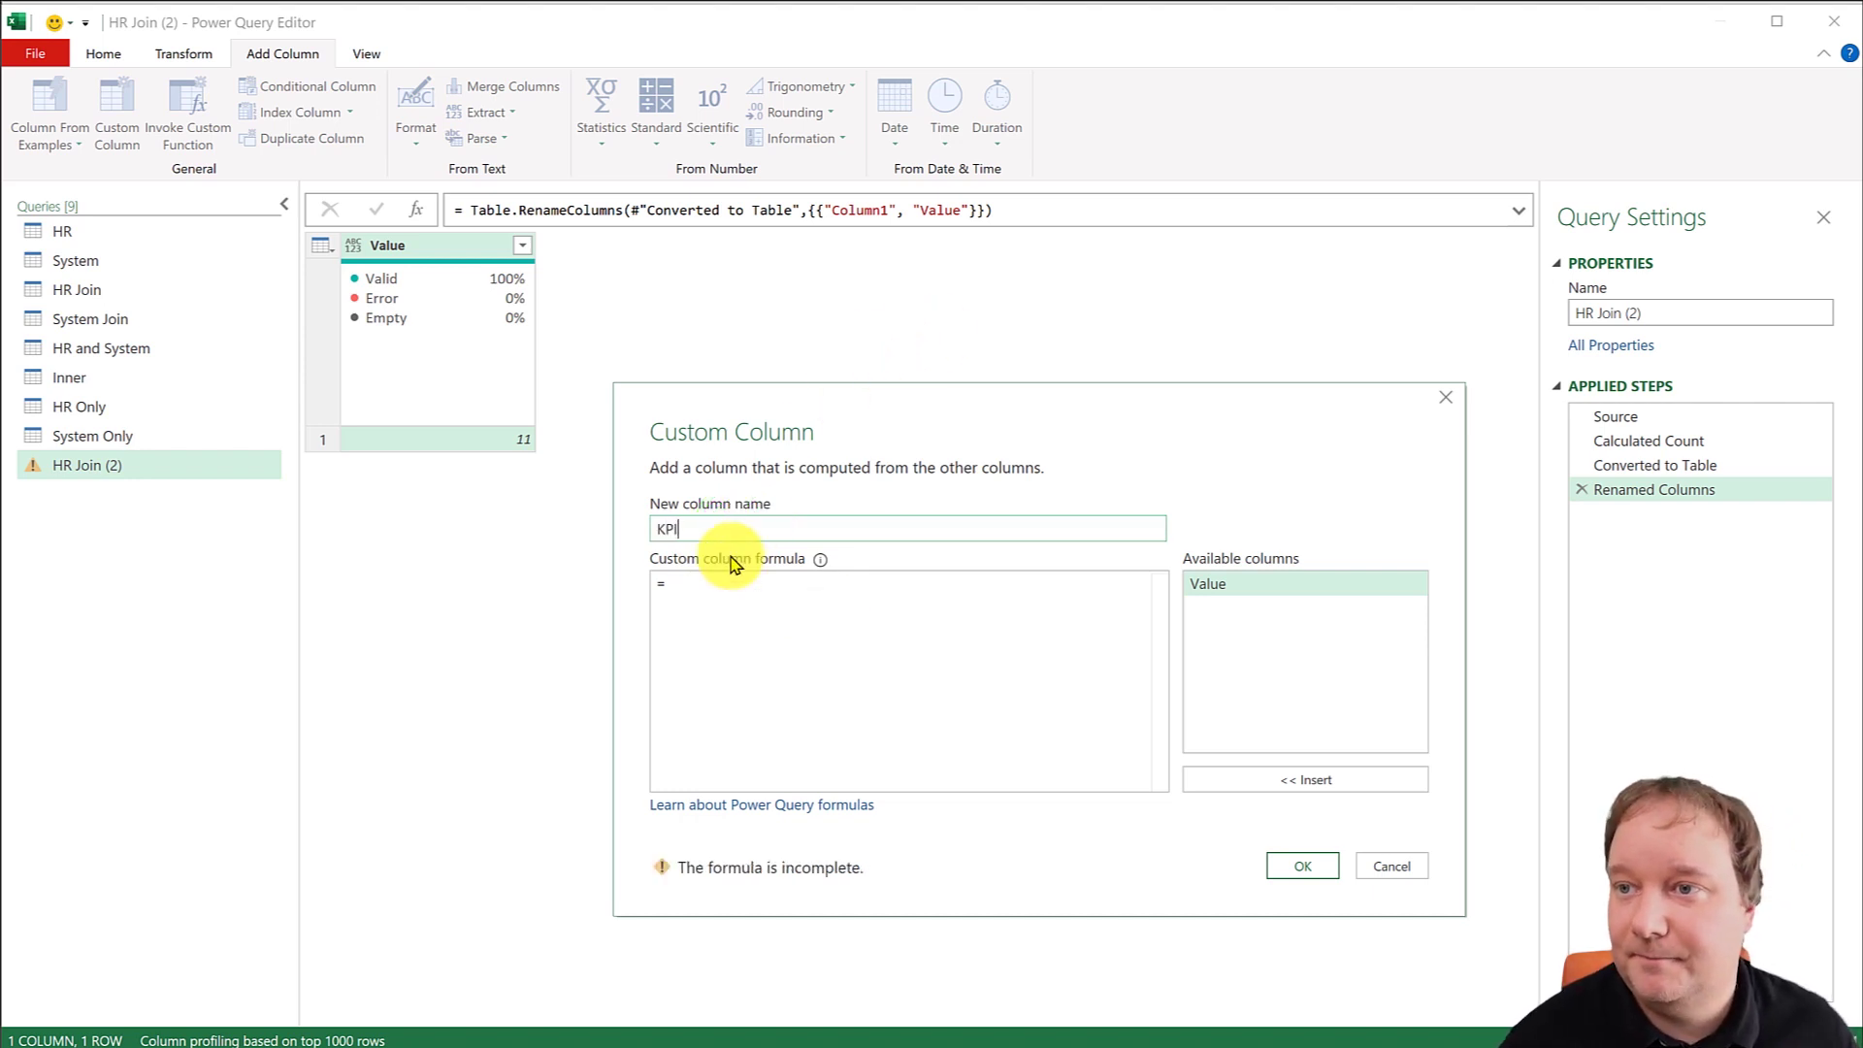
{"action": "left_click", "coordinate": [716, 584]}
{"action": "type", "text": "\"Number of Rows in the HR table"}
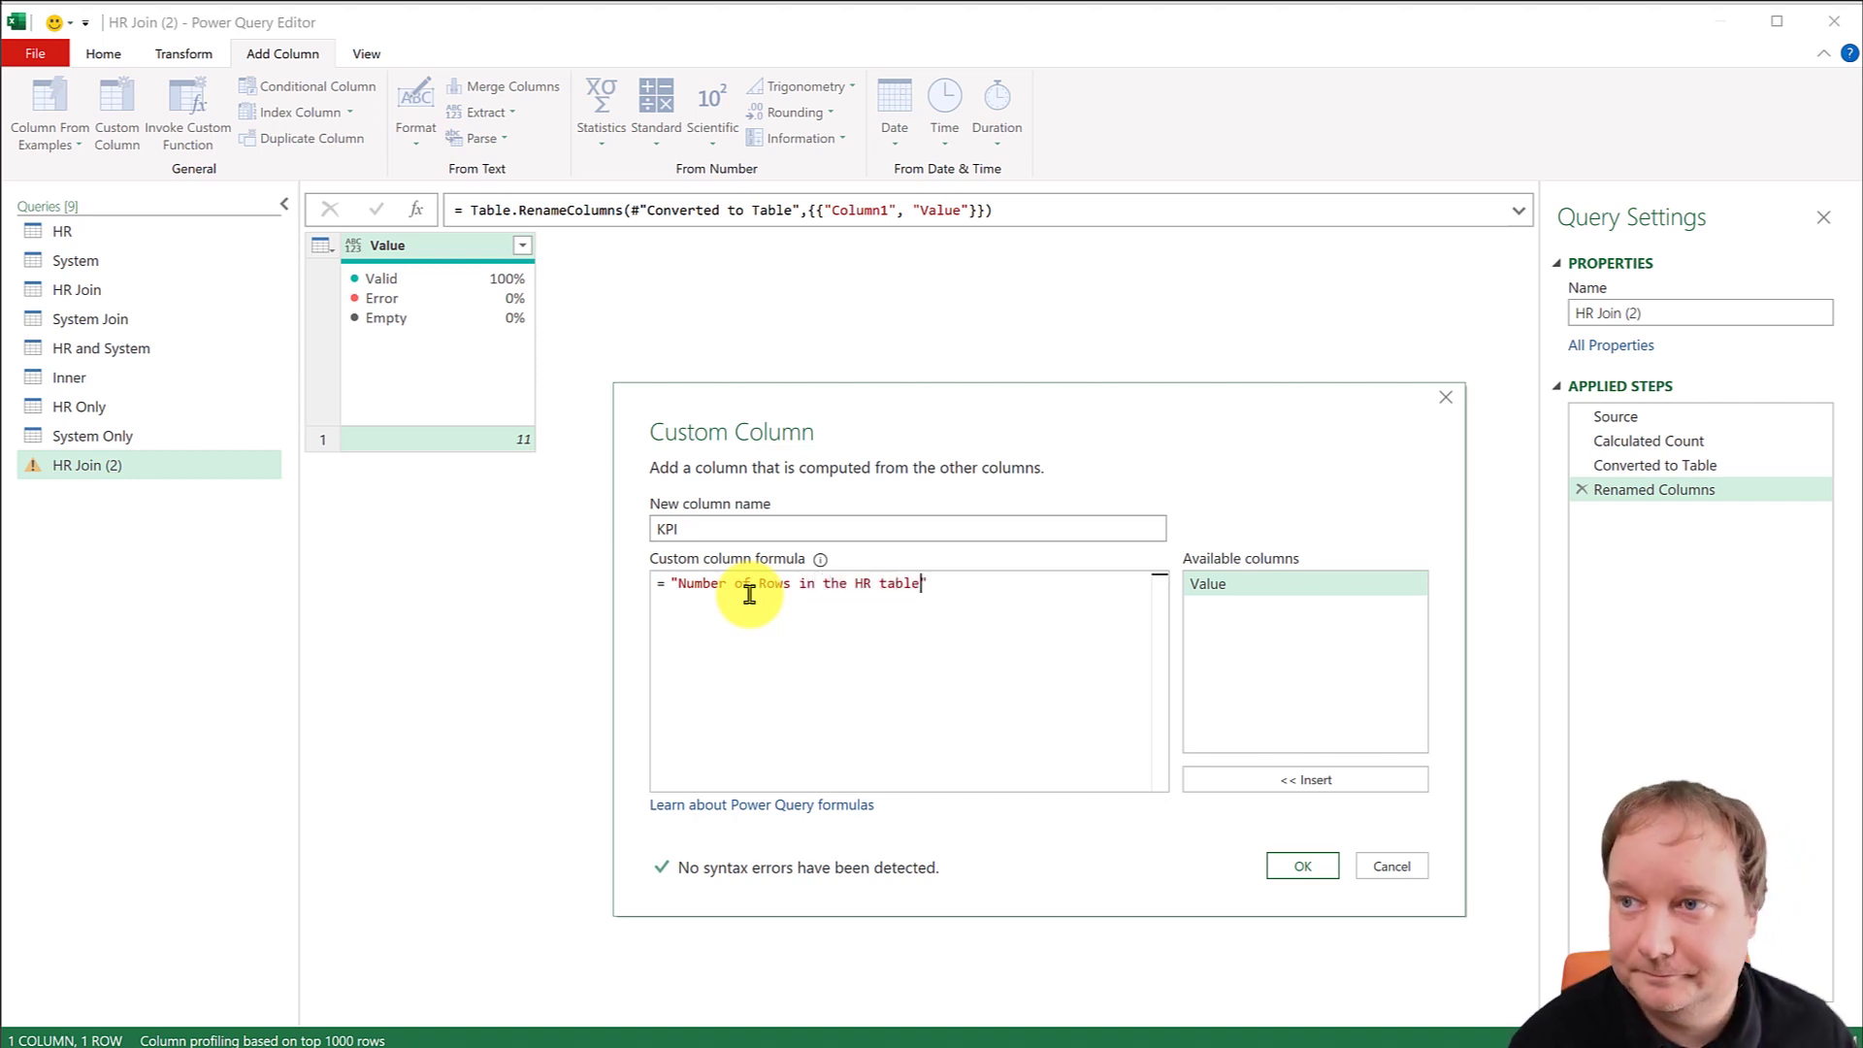
{"action": "left_click", "coordinate": [1292, 864]}
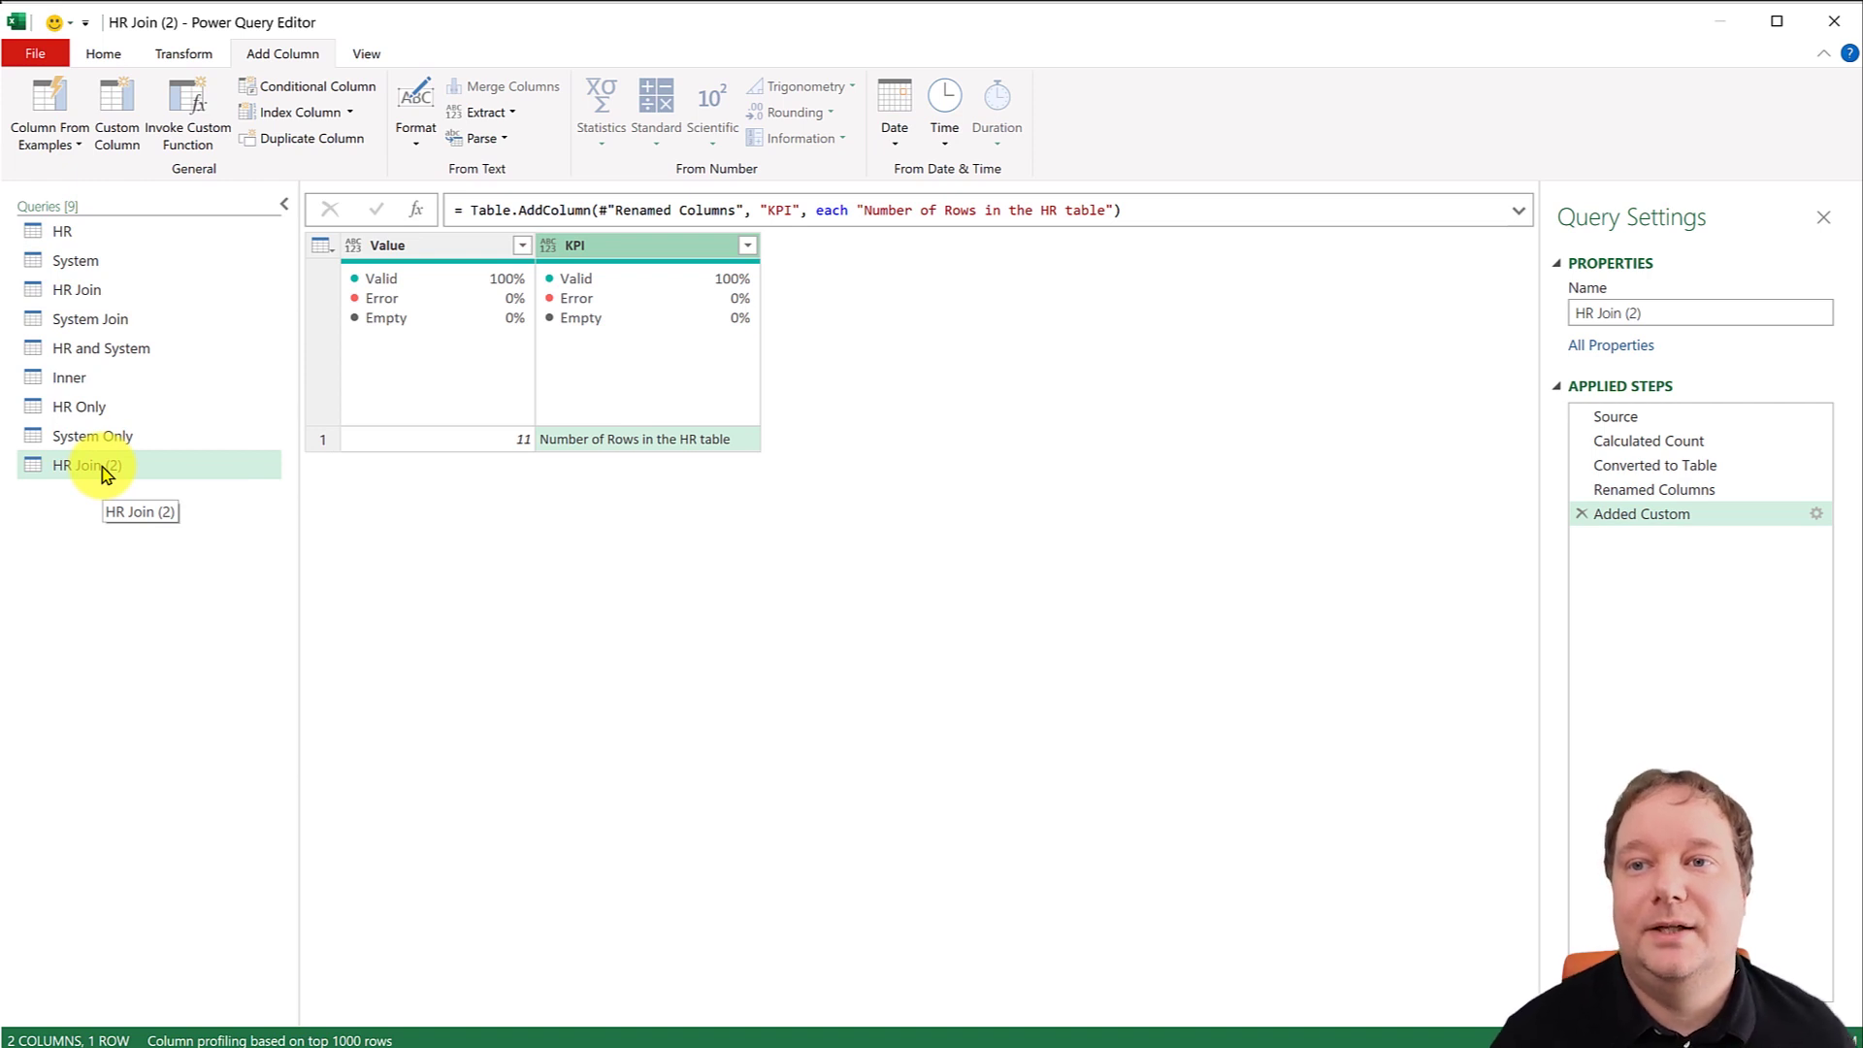
Rename the row-count query that references HR Join as Append1.
{"action": "left_click", "coordinate": [1703, 306]}
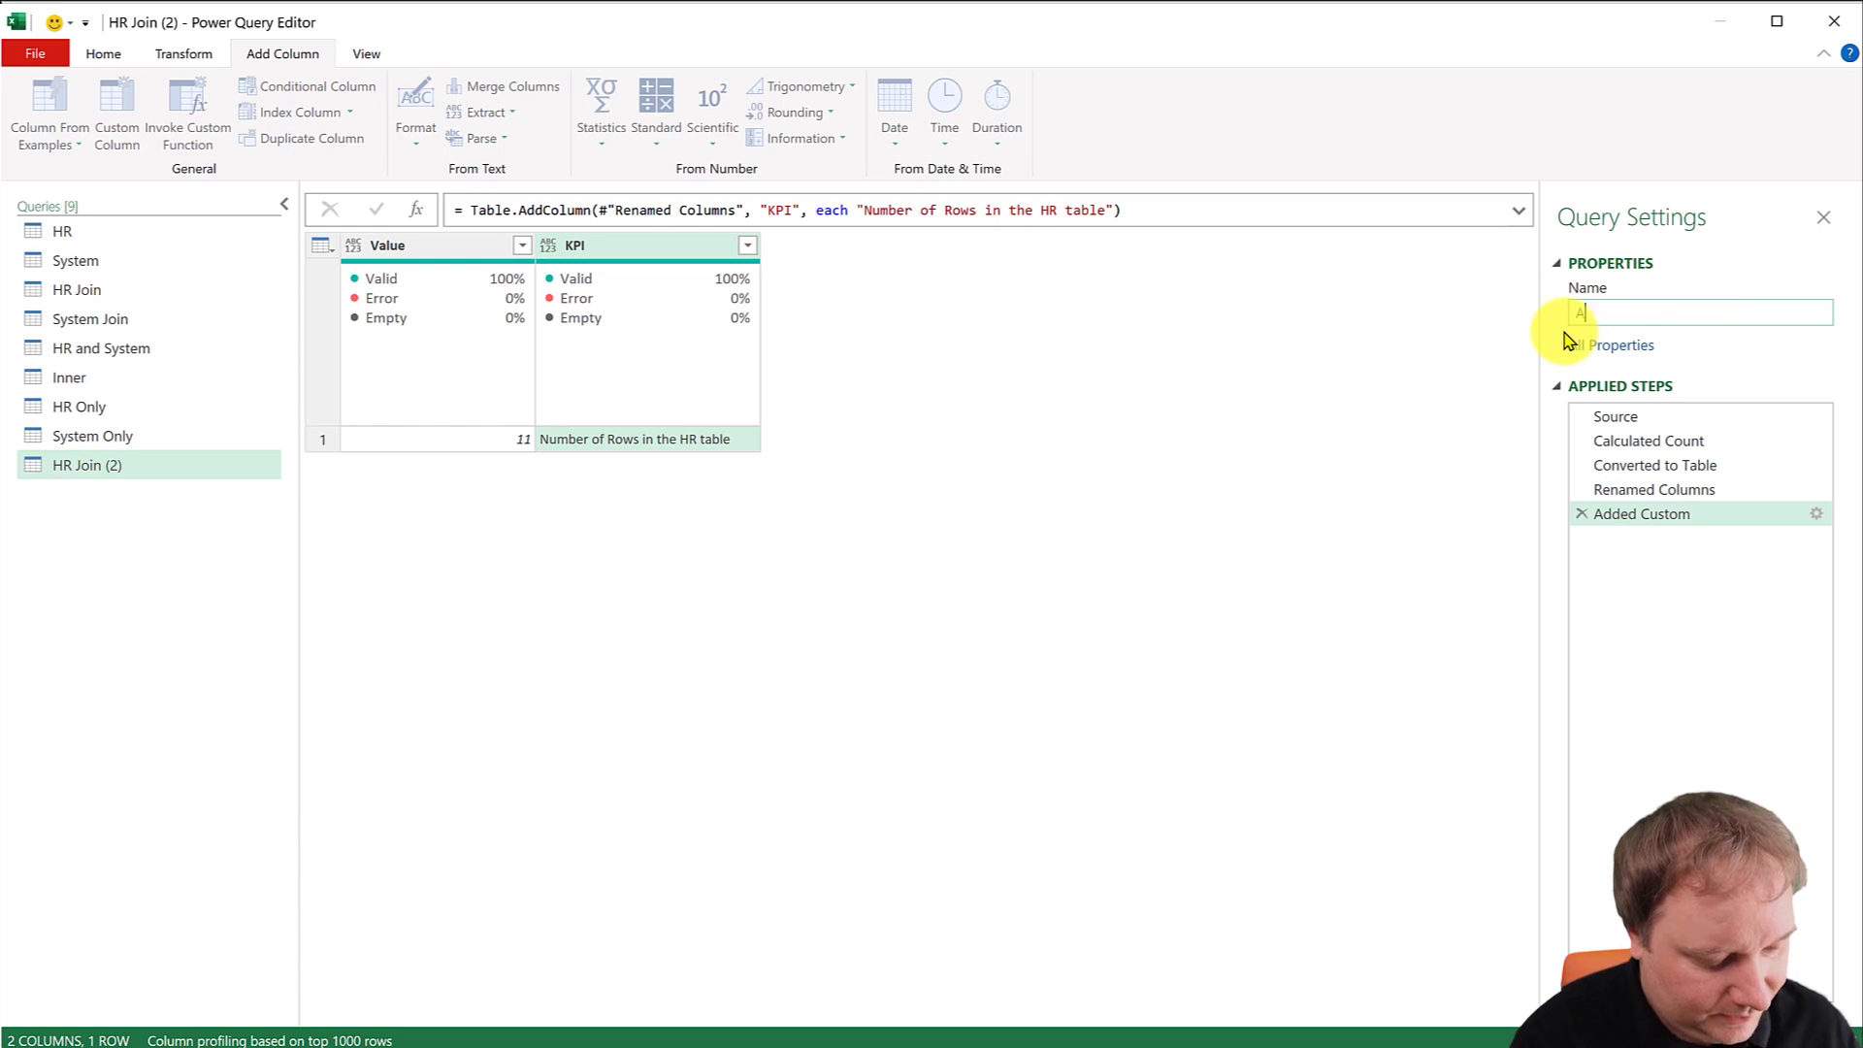
{"action": "key", "text": "Return"}
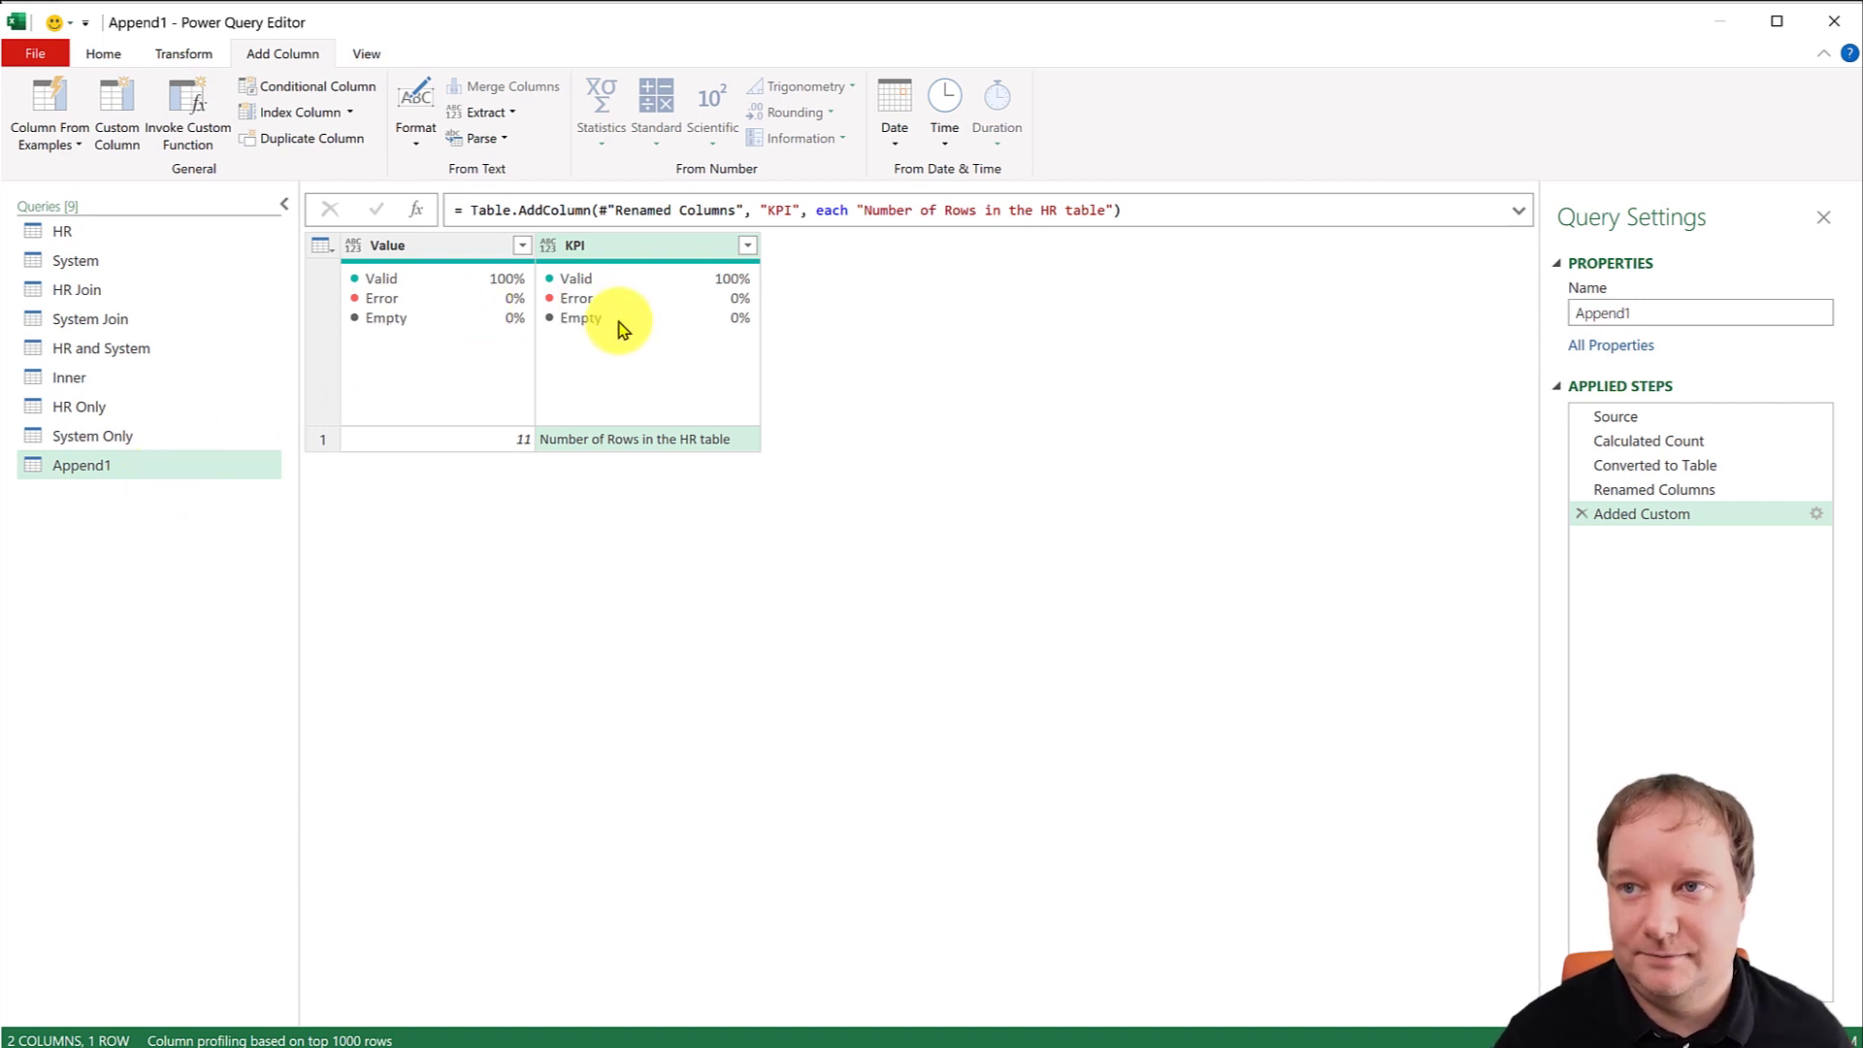
{"action": "left_click", "coordinate": [451, 236]}
{"action": "left_click", "coordinate": [619, 246]}
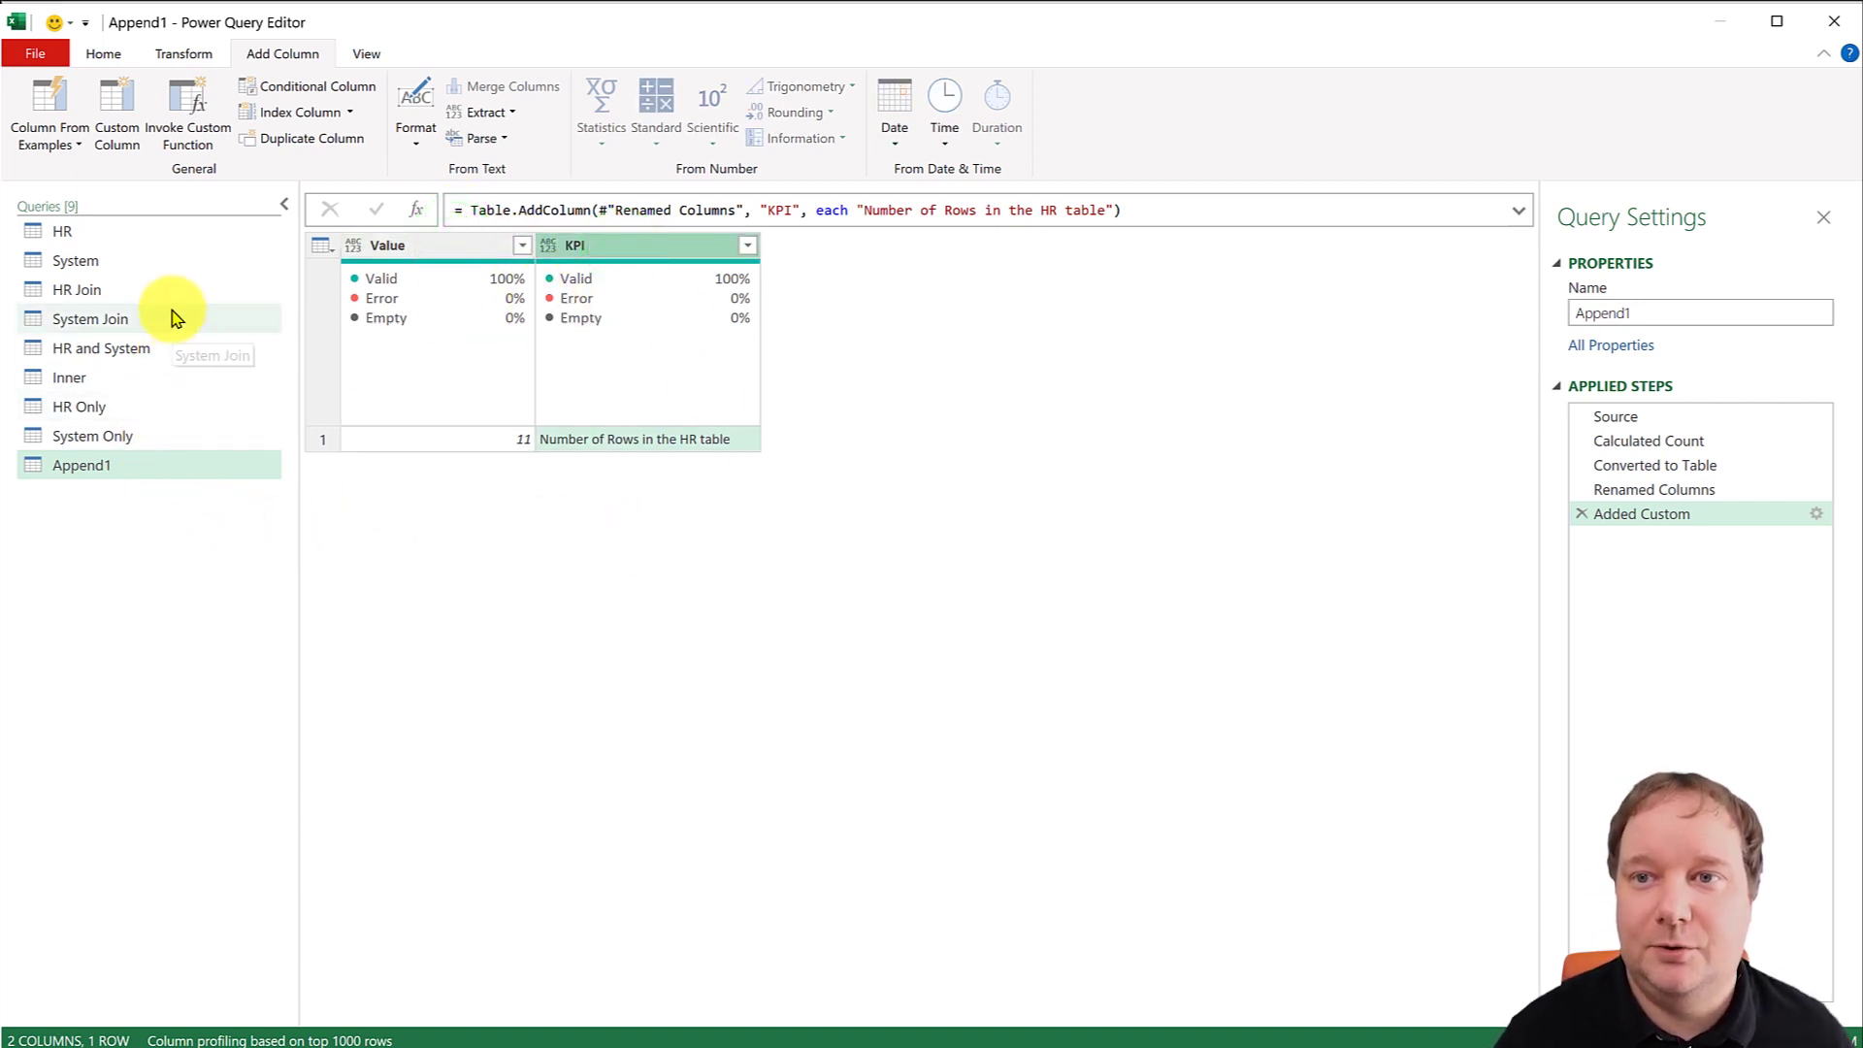
{"action": "left_click", "coordinate": [114, 358]}
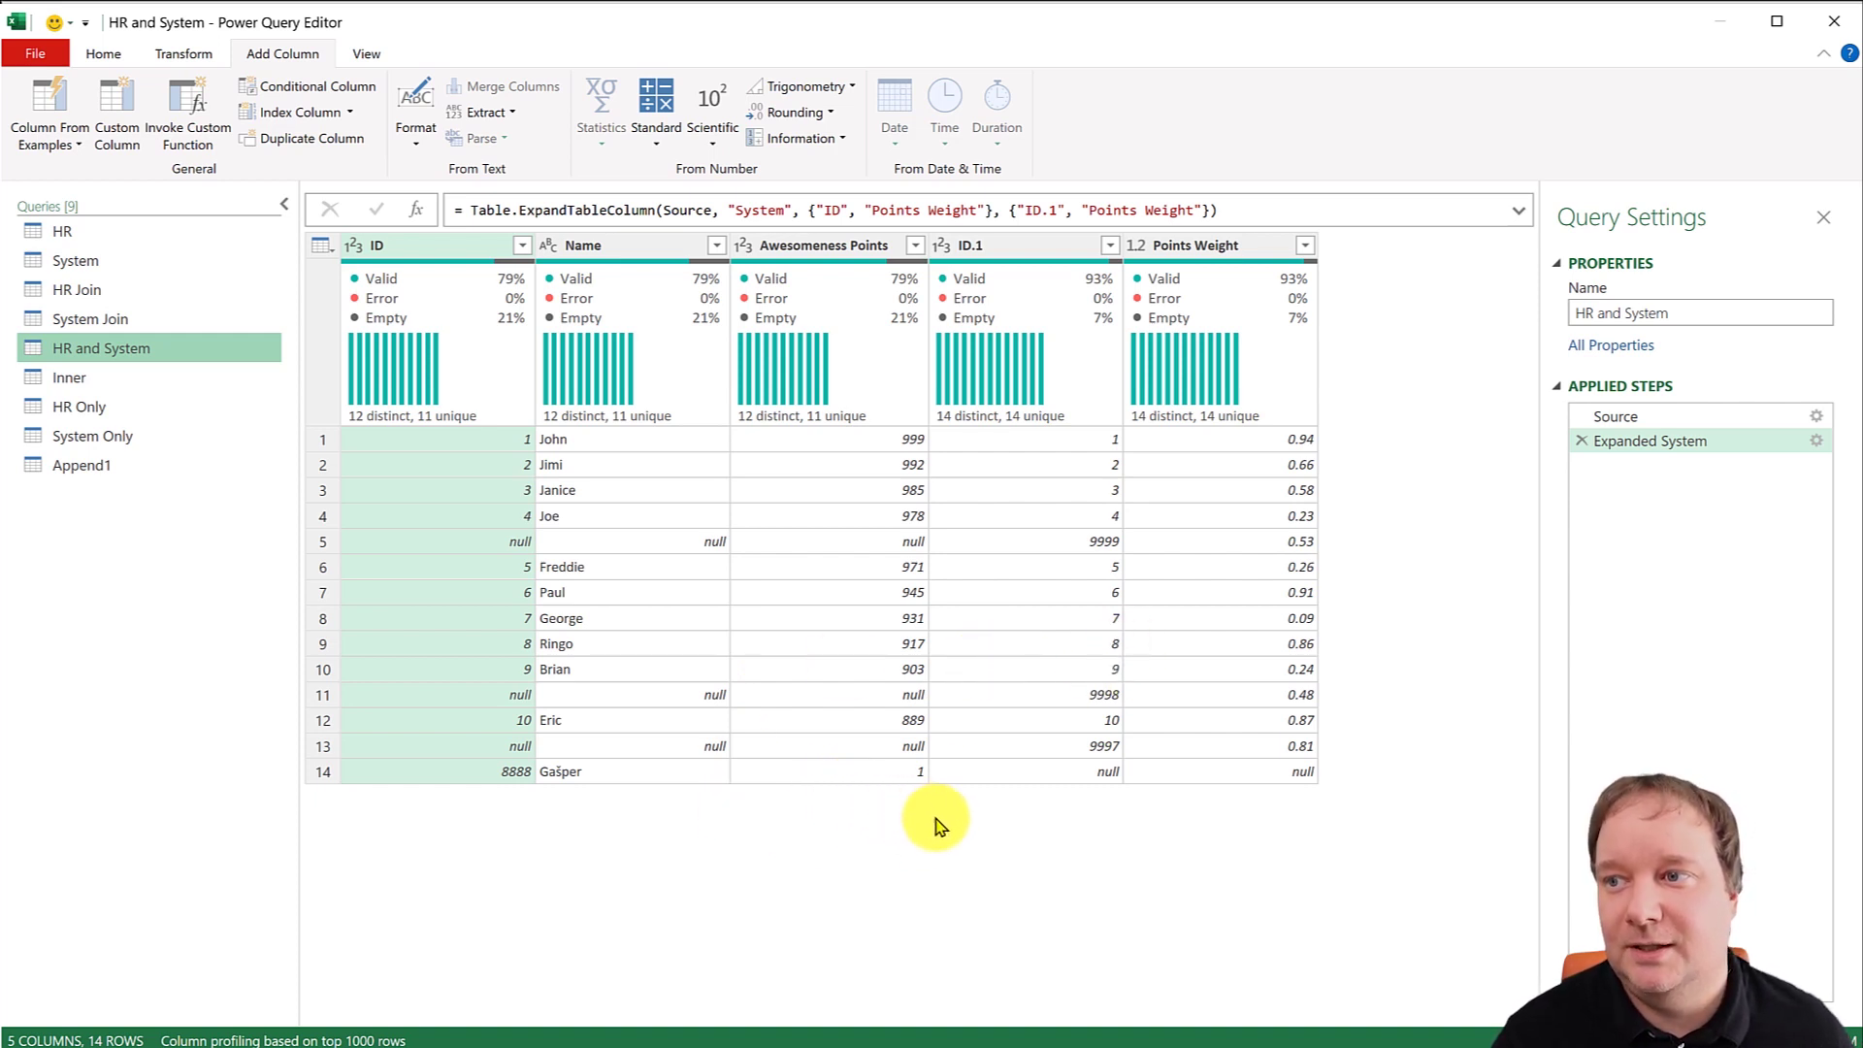
{"action": "left_click", "coordinate": [178, 321]}
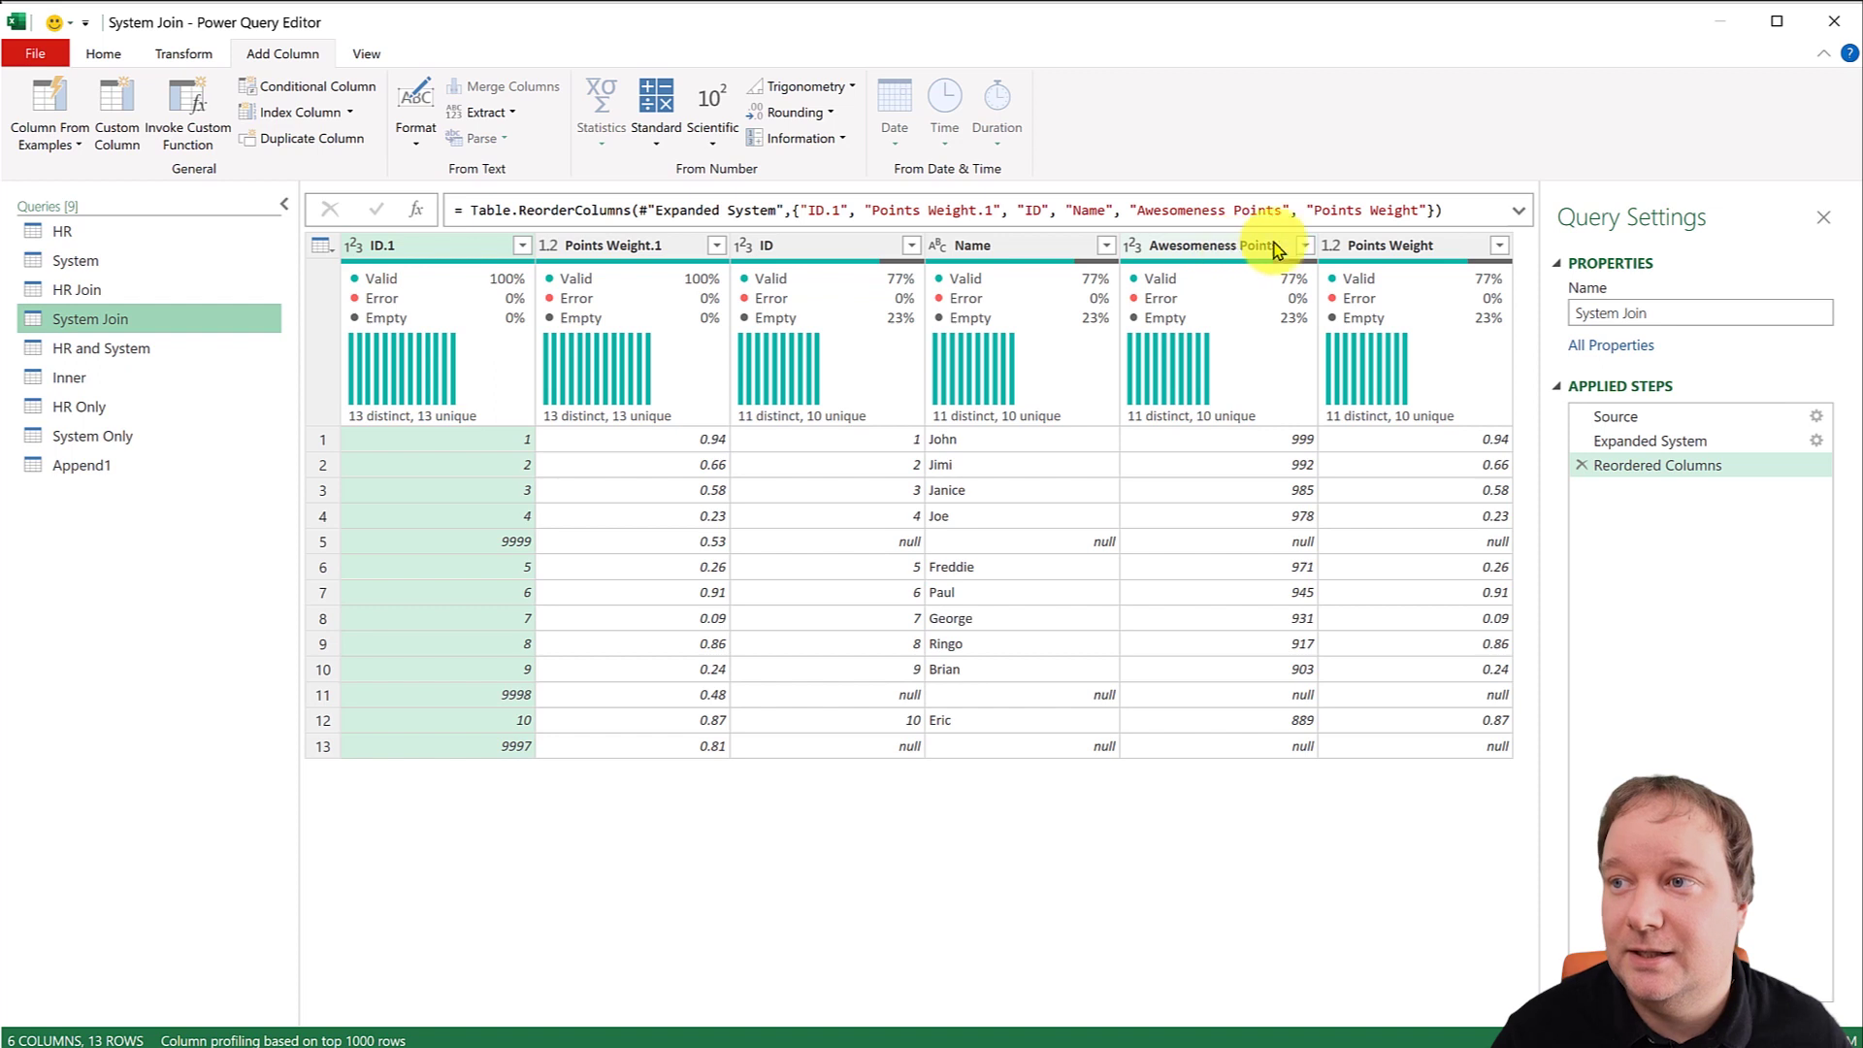
{"action": "left_click", "coordinate": [1397, 247]}
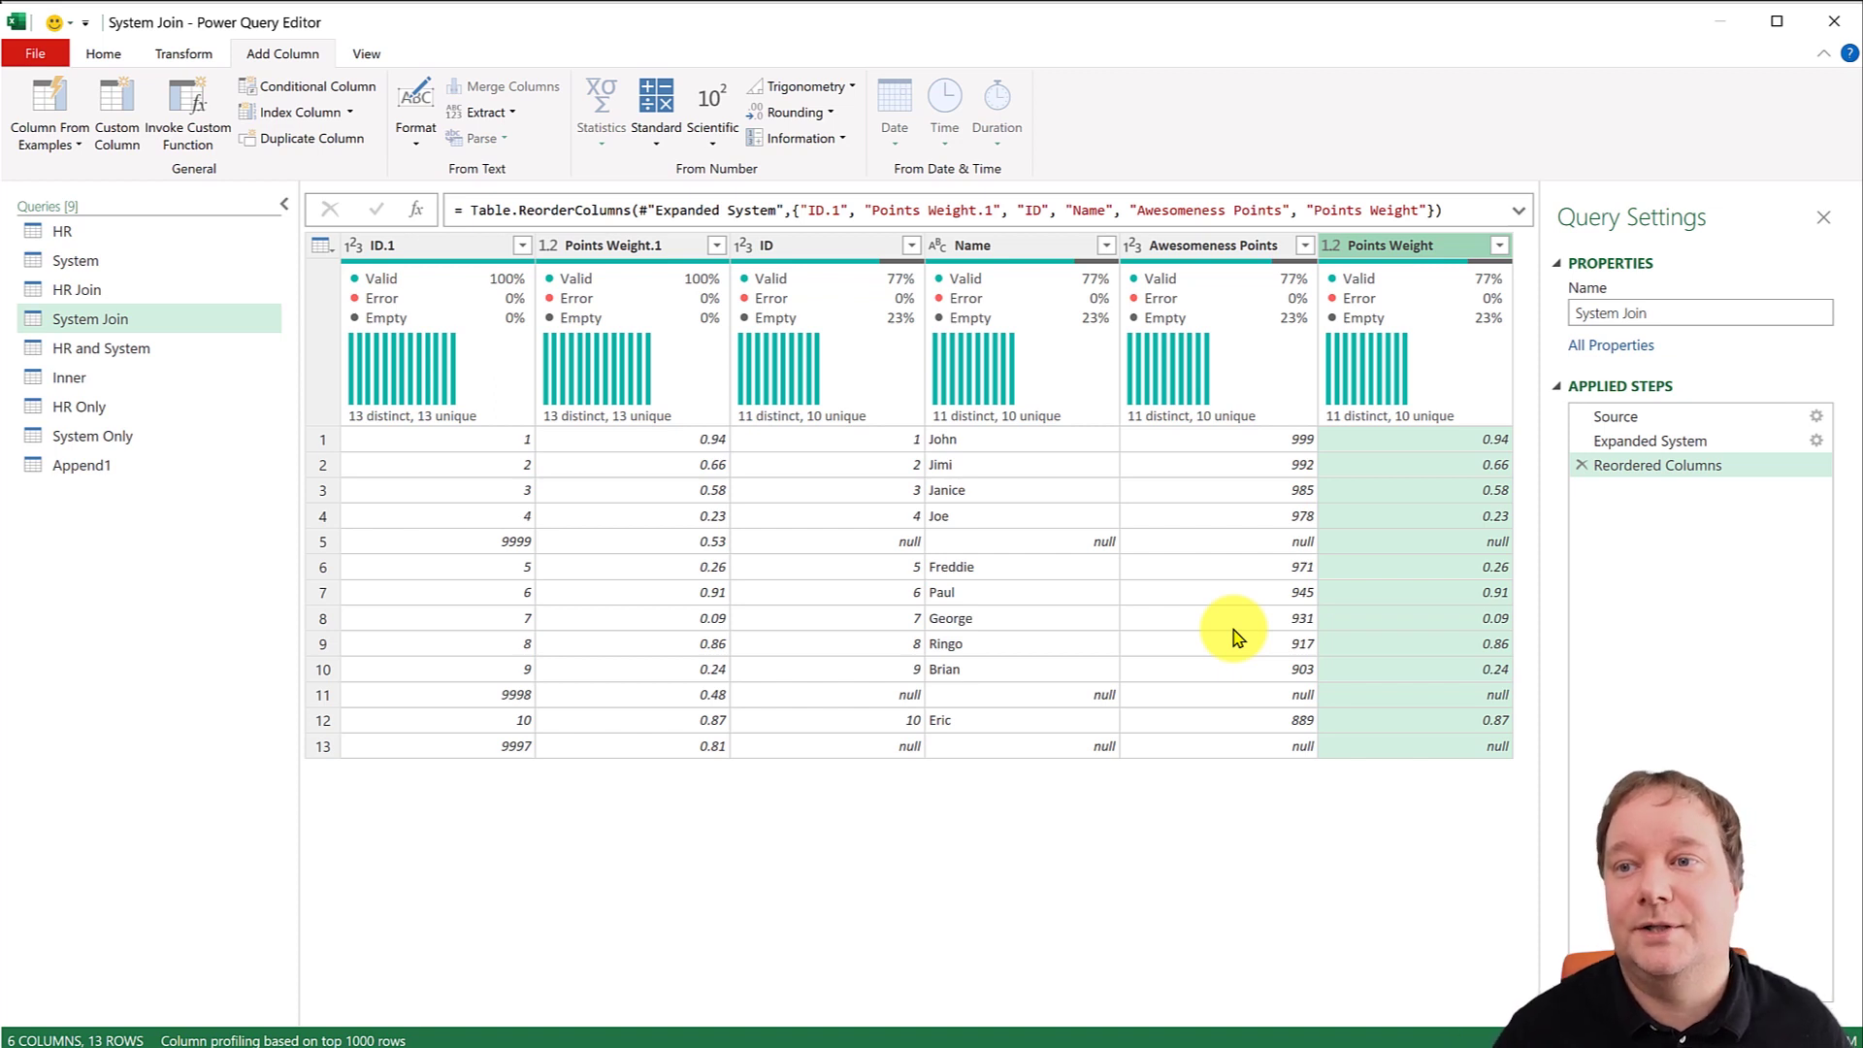
{"action": "left_click", "coordinate": [447, 243]}
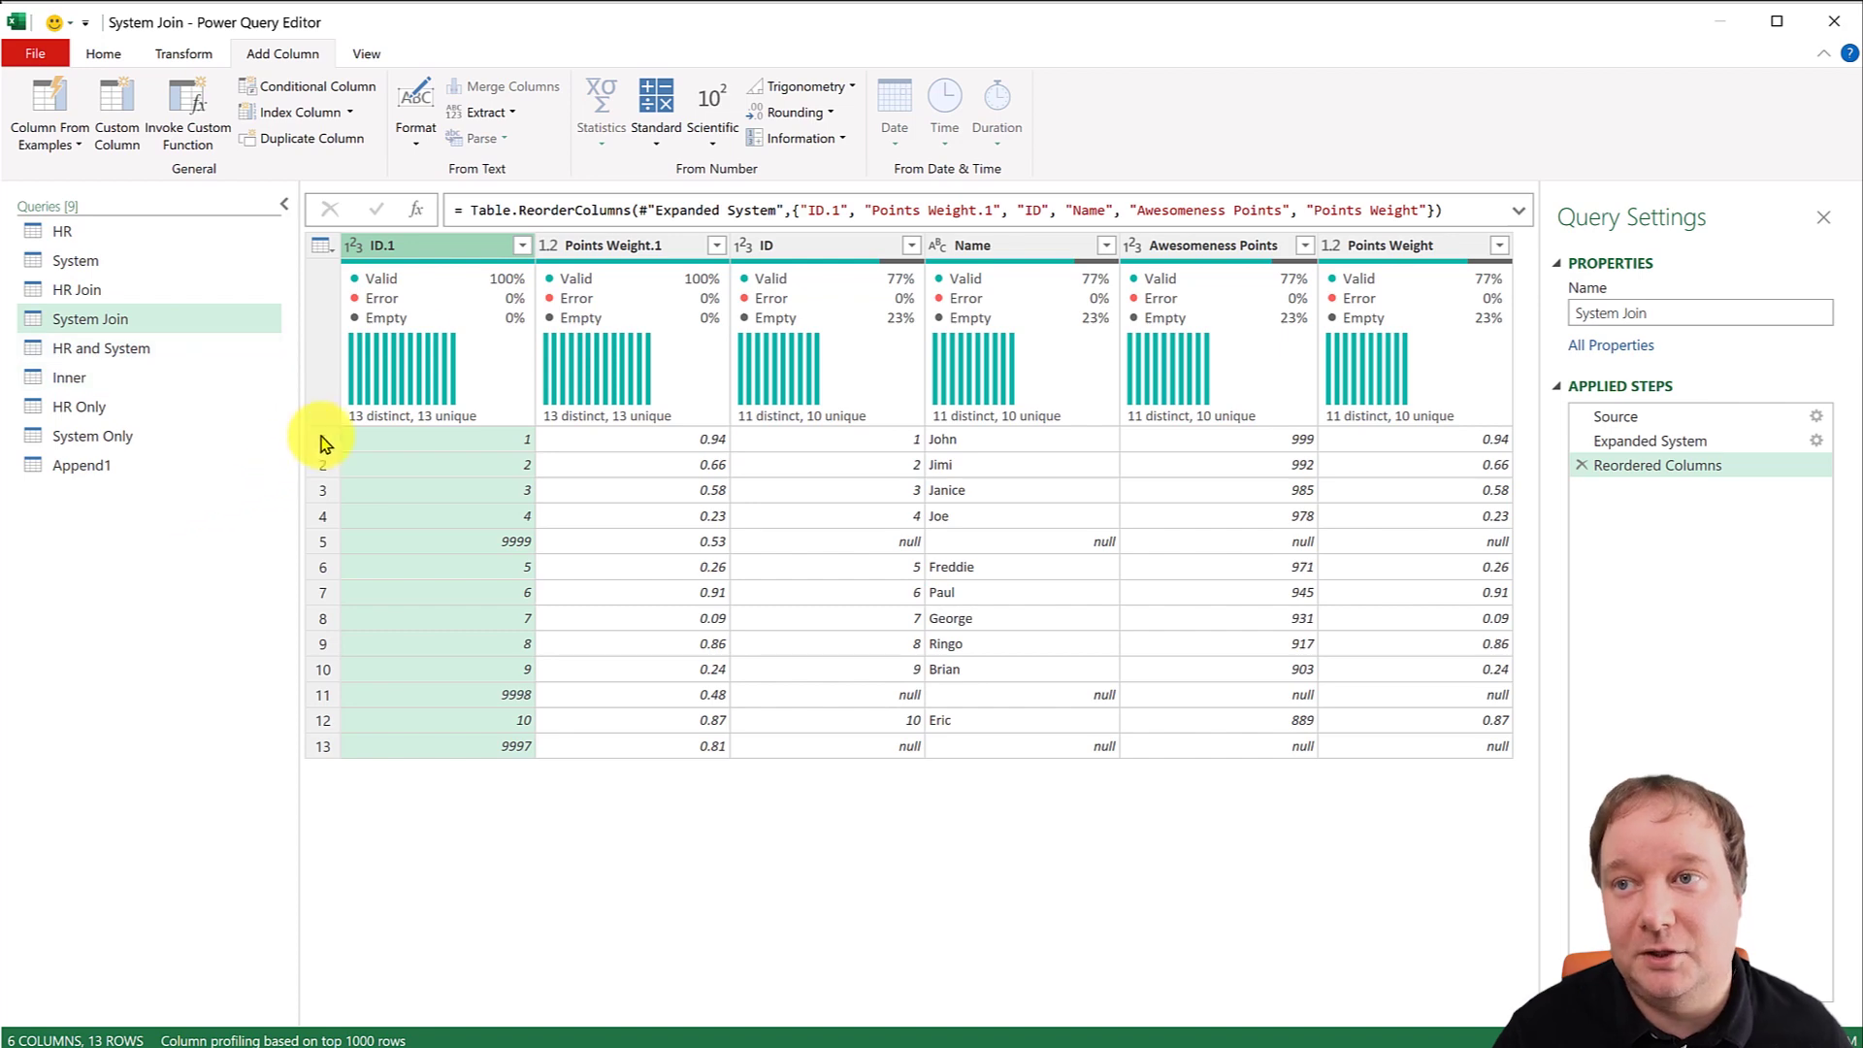
{"action": "left_click", "coordinate": [445, 246]}
{"action": "left_click", "coordinate": [201, 56]}
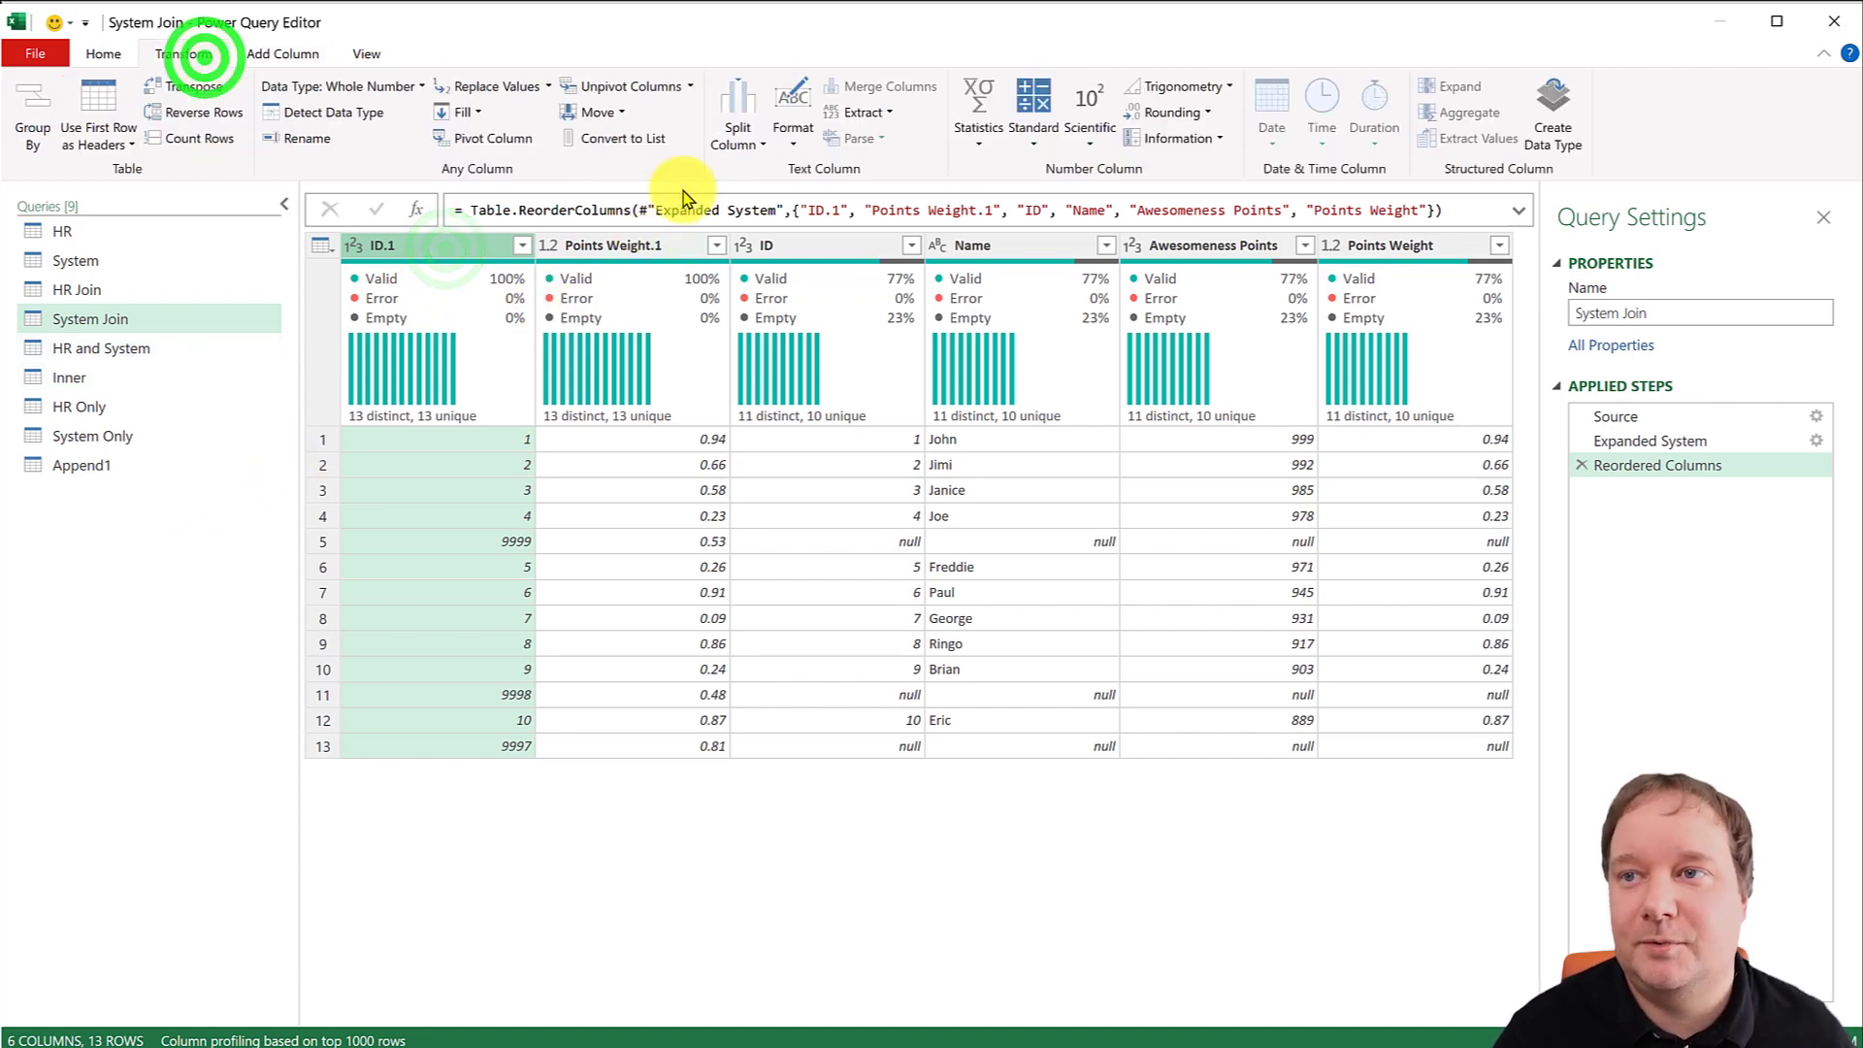
{"action": "left_click", "coordinate": [980, 129]}
{"action": "left_click", "coordinate": [885, 328]}
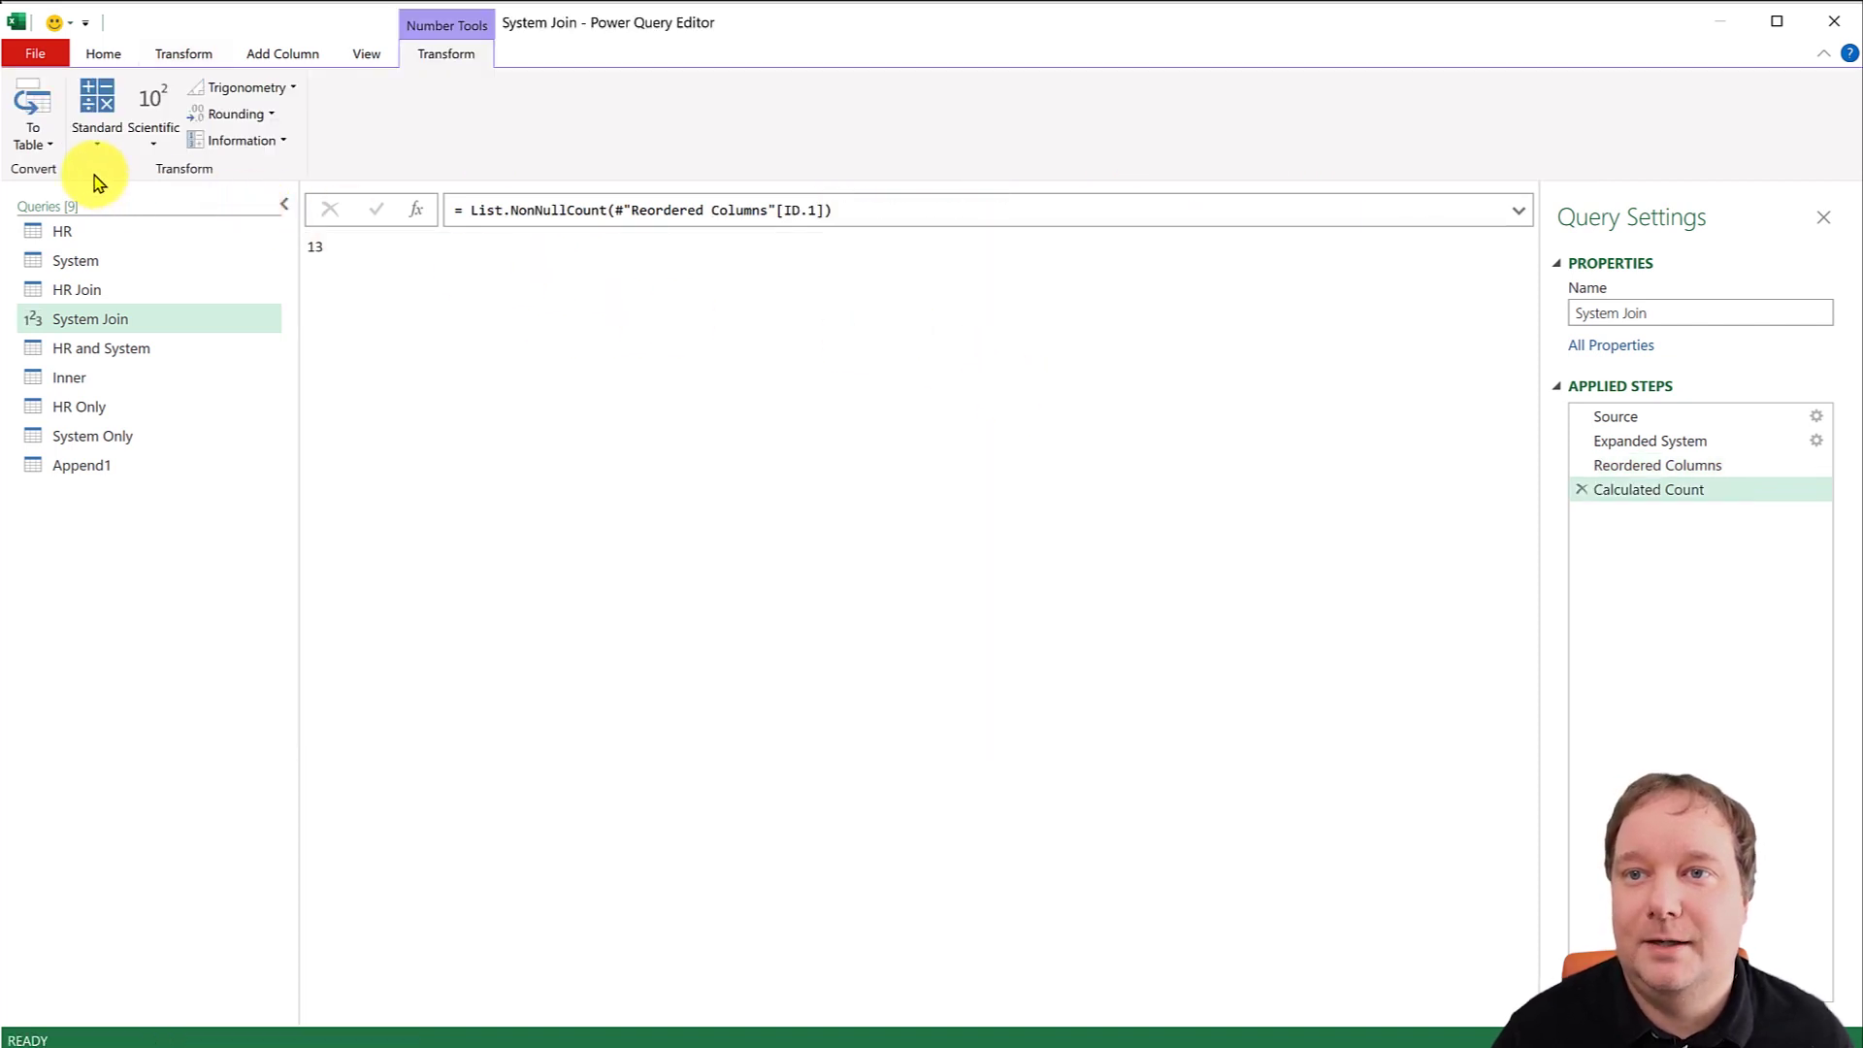
{"action": "left_click", "coordinate": [34, 109]}
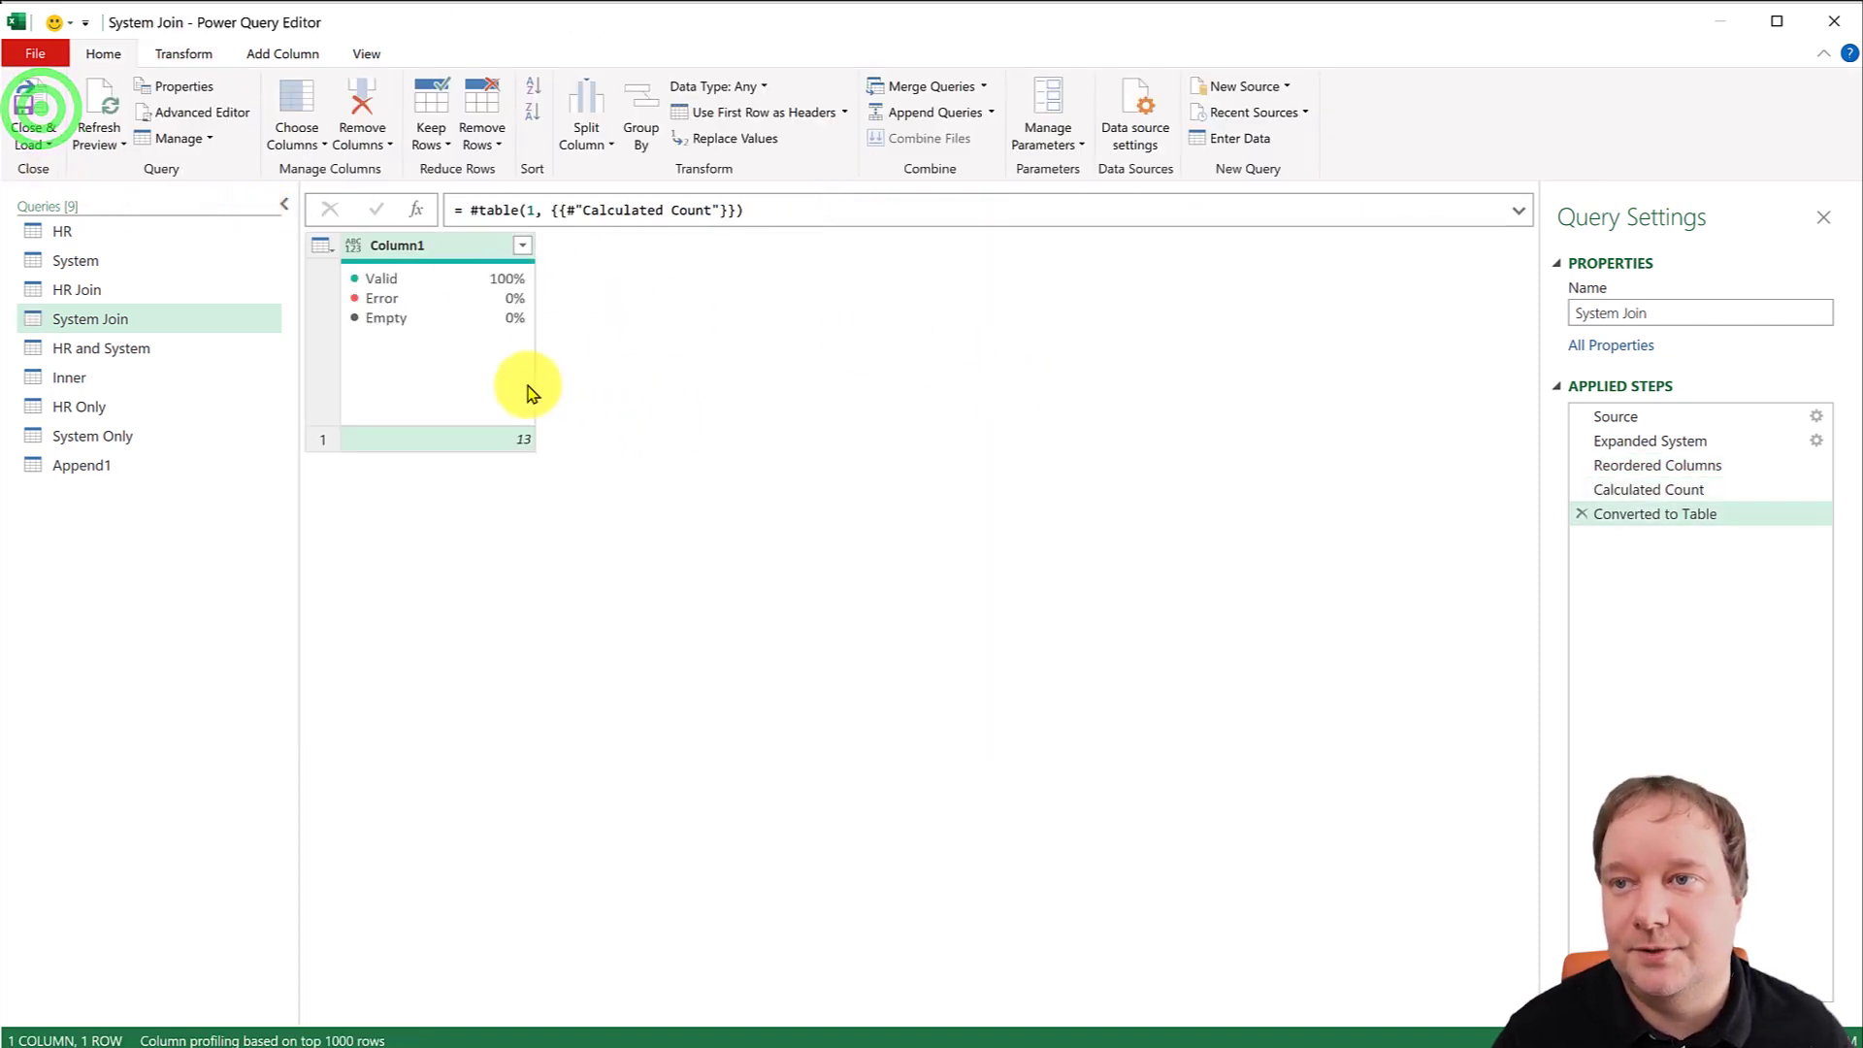
{"action": "double_click", "coordinate": [415, 246]}
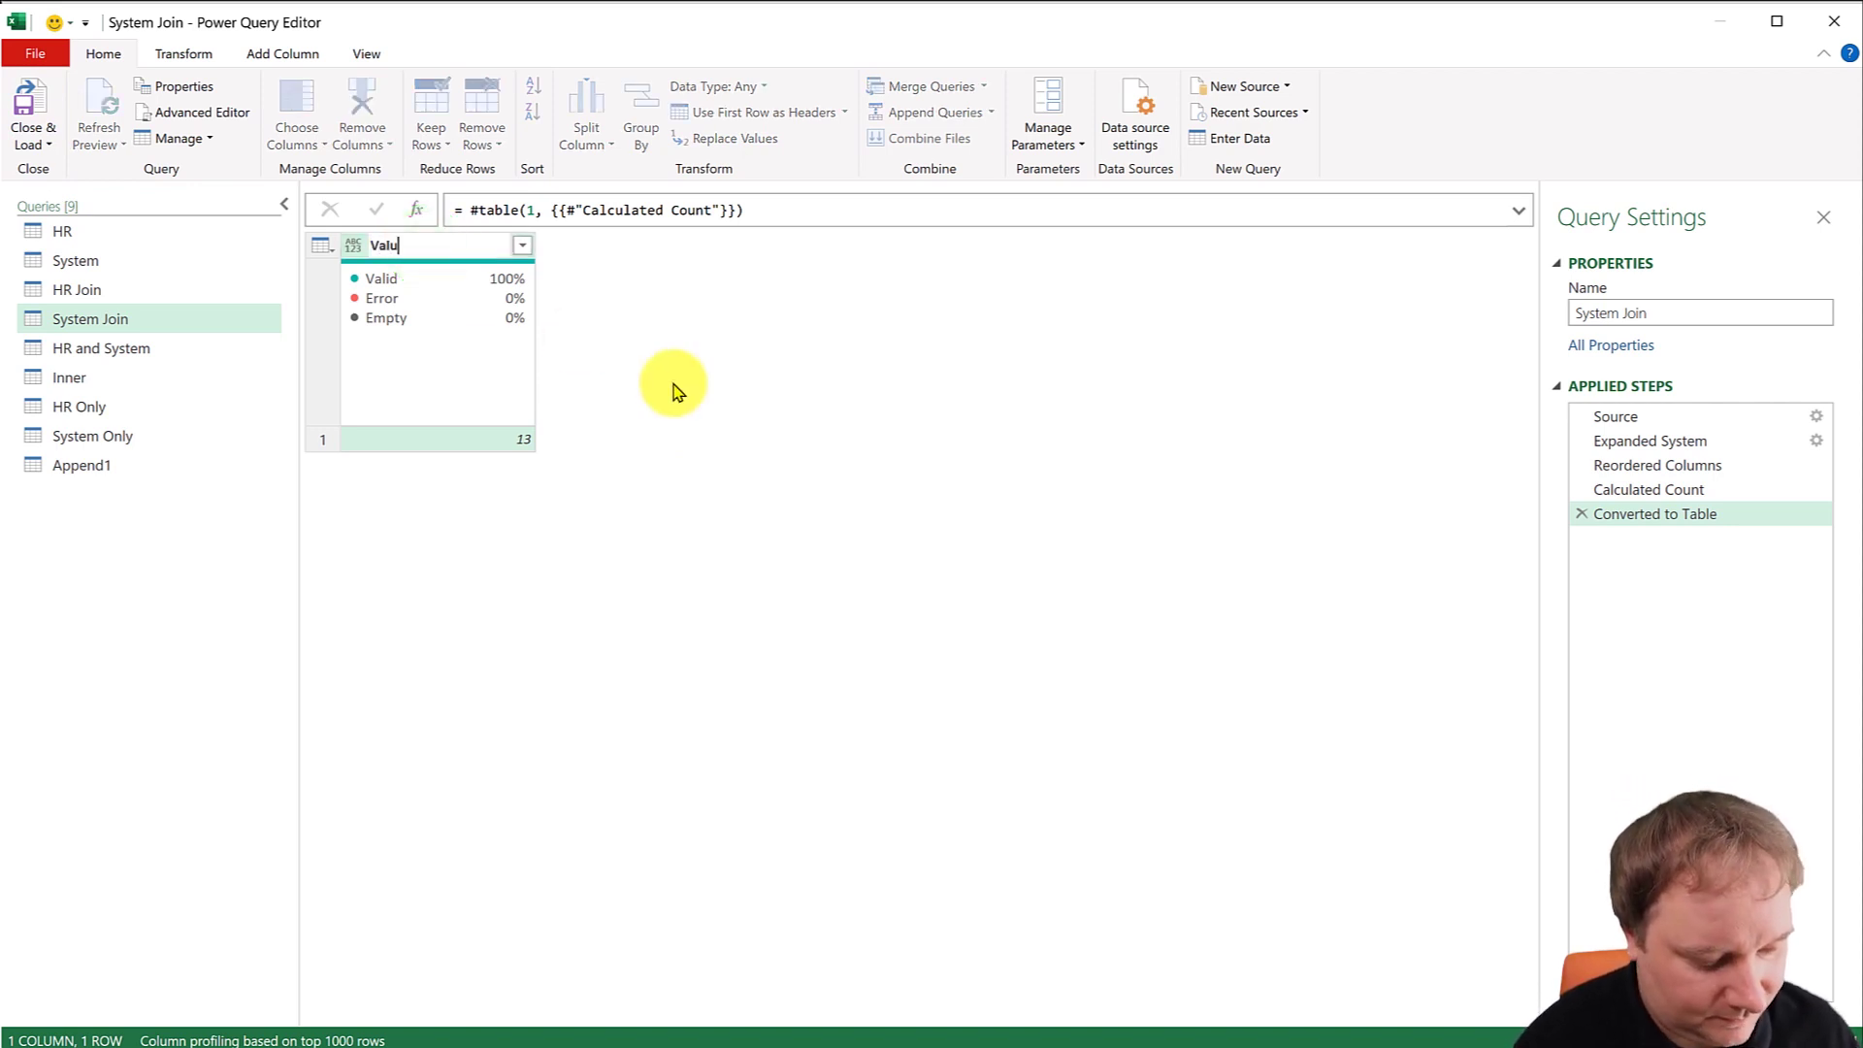
{"action": "key", "text": "Return"}
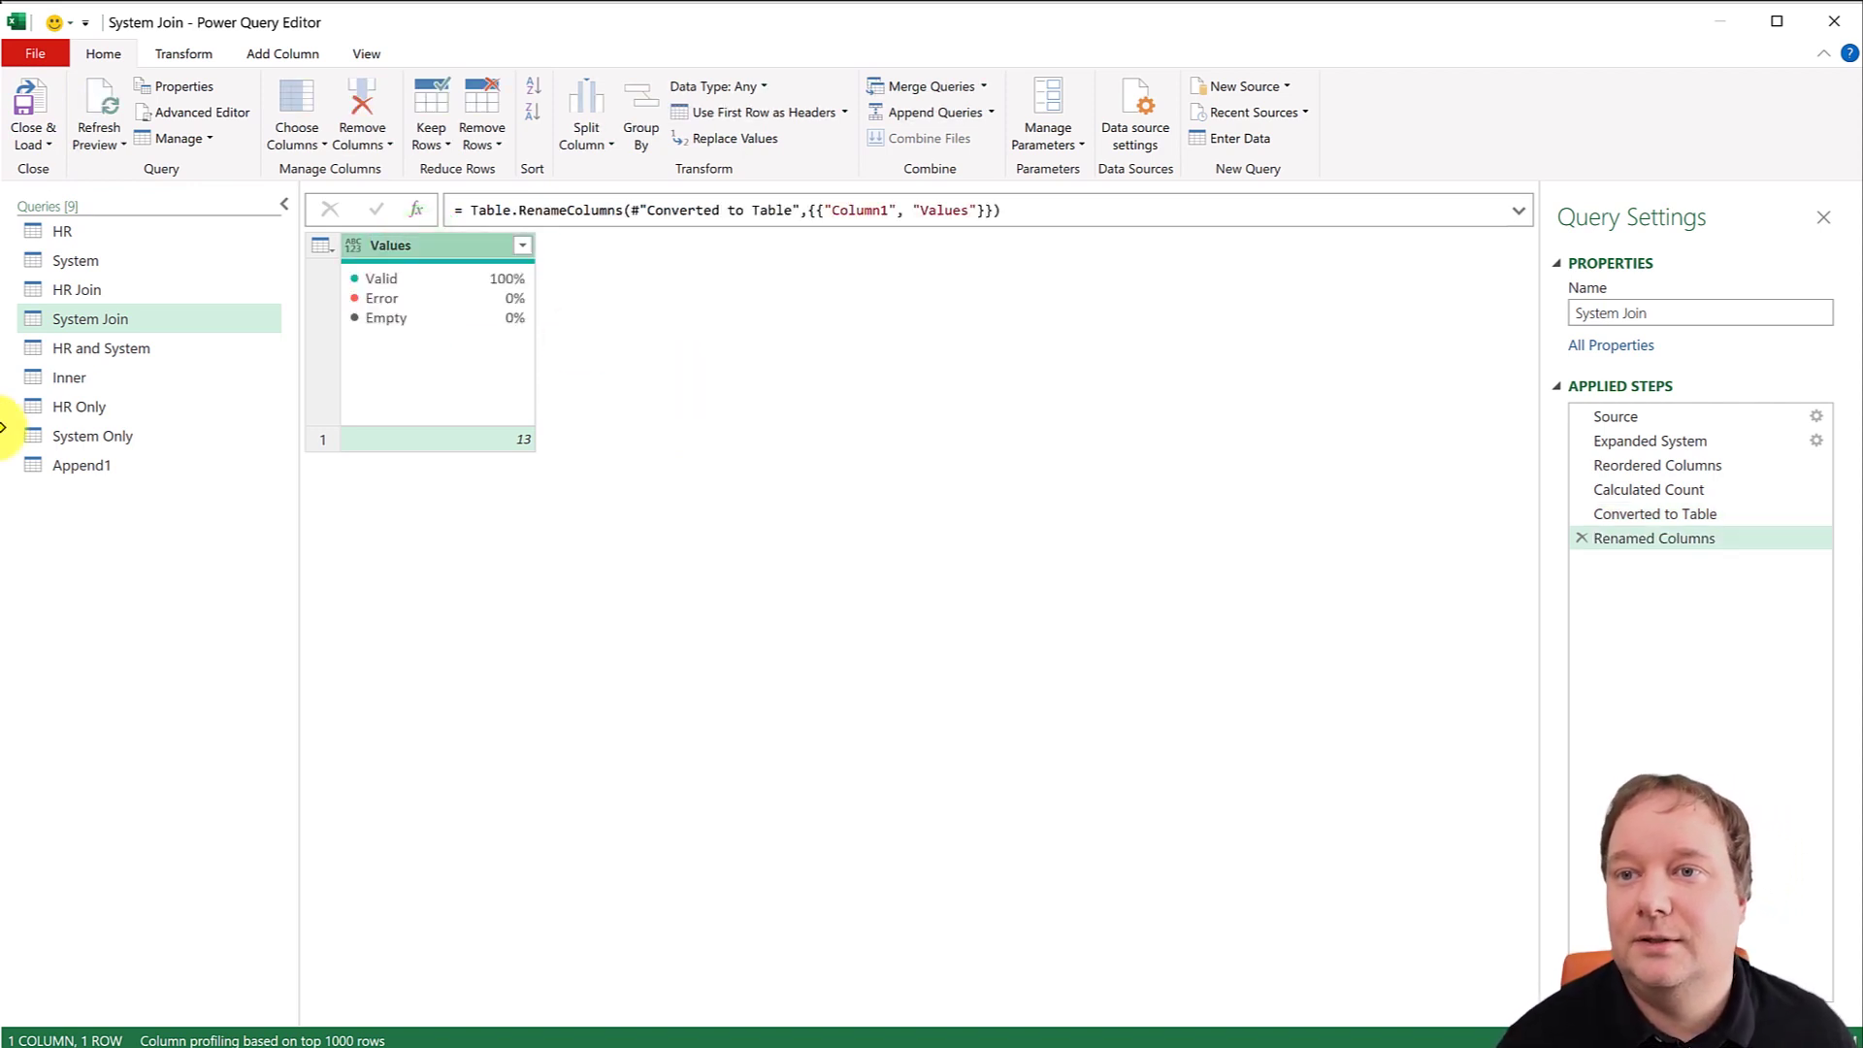
{"action": "left_click", "coordinate": [154, 467]}
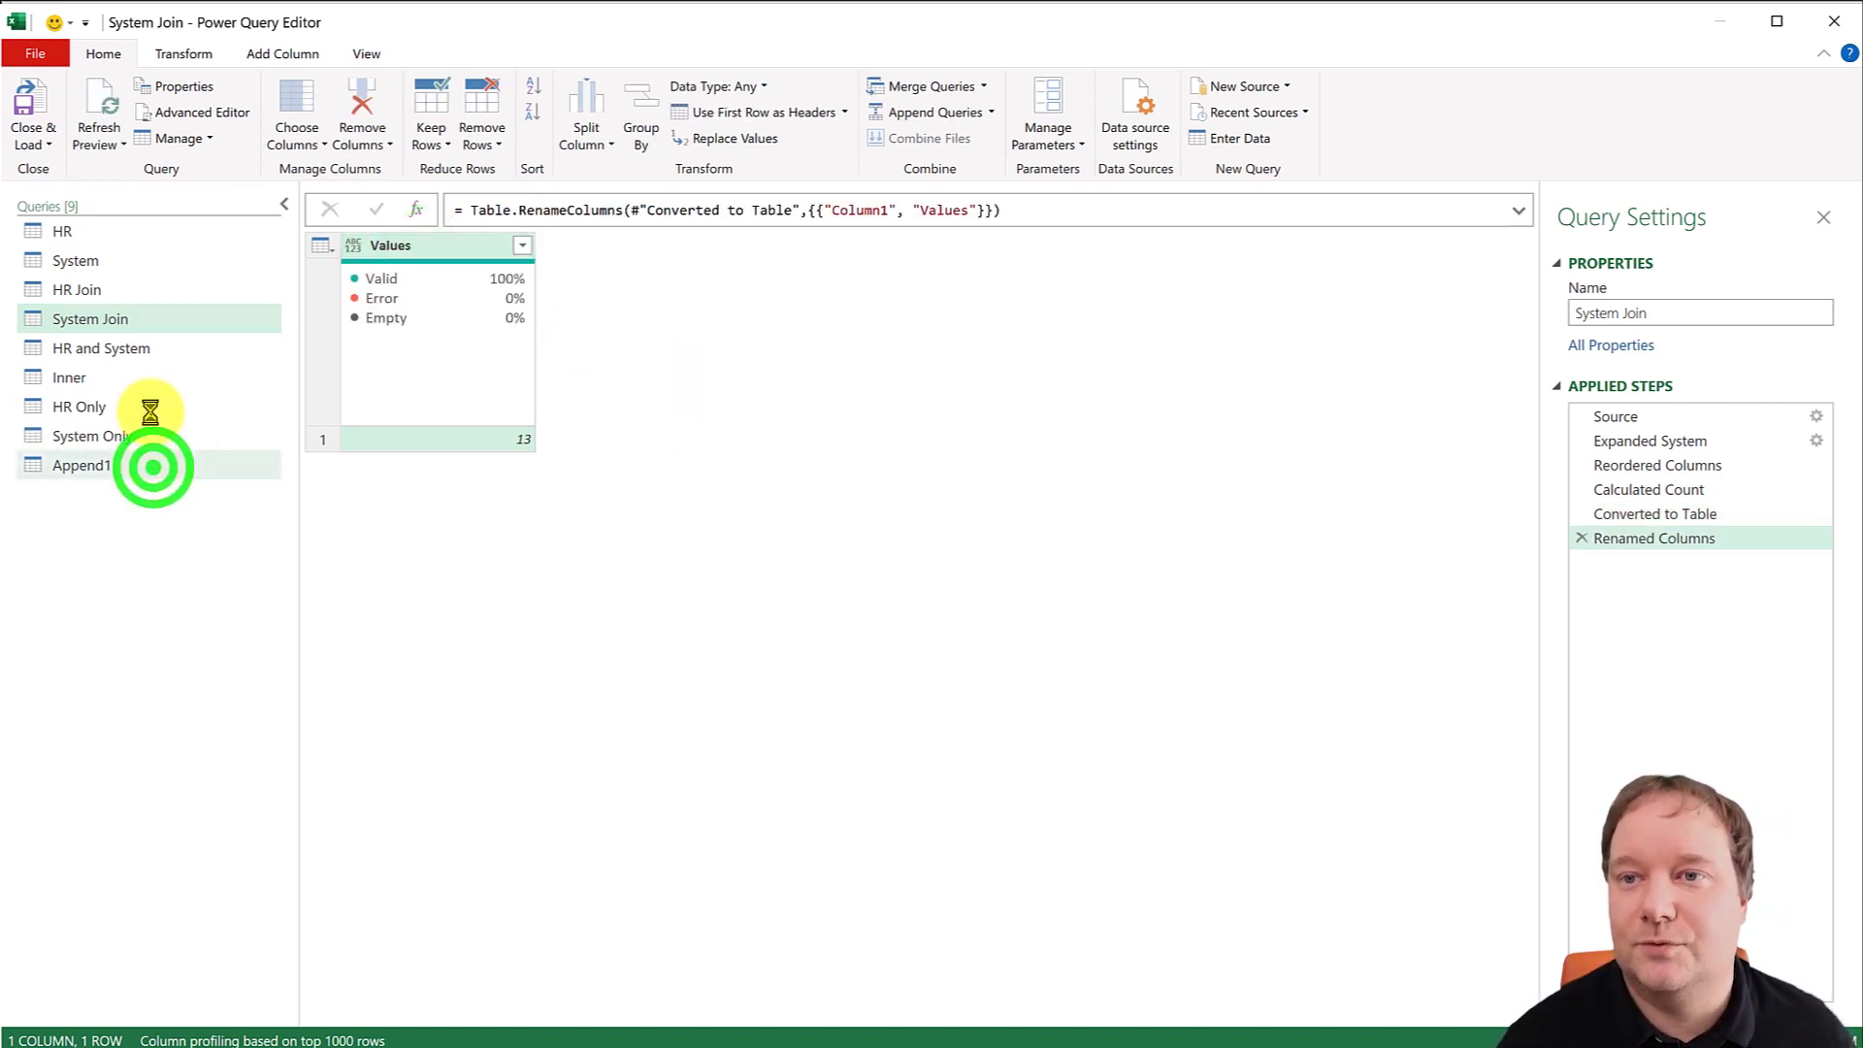
{"action": "left_click", "coordinate": [153, 326]}
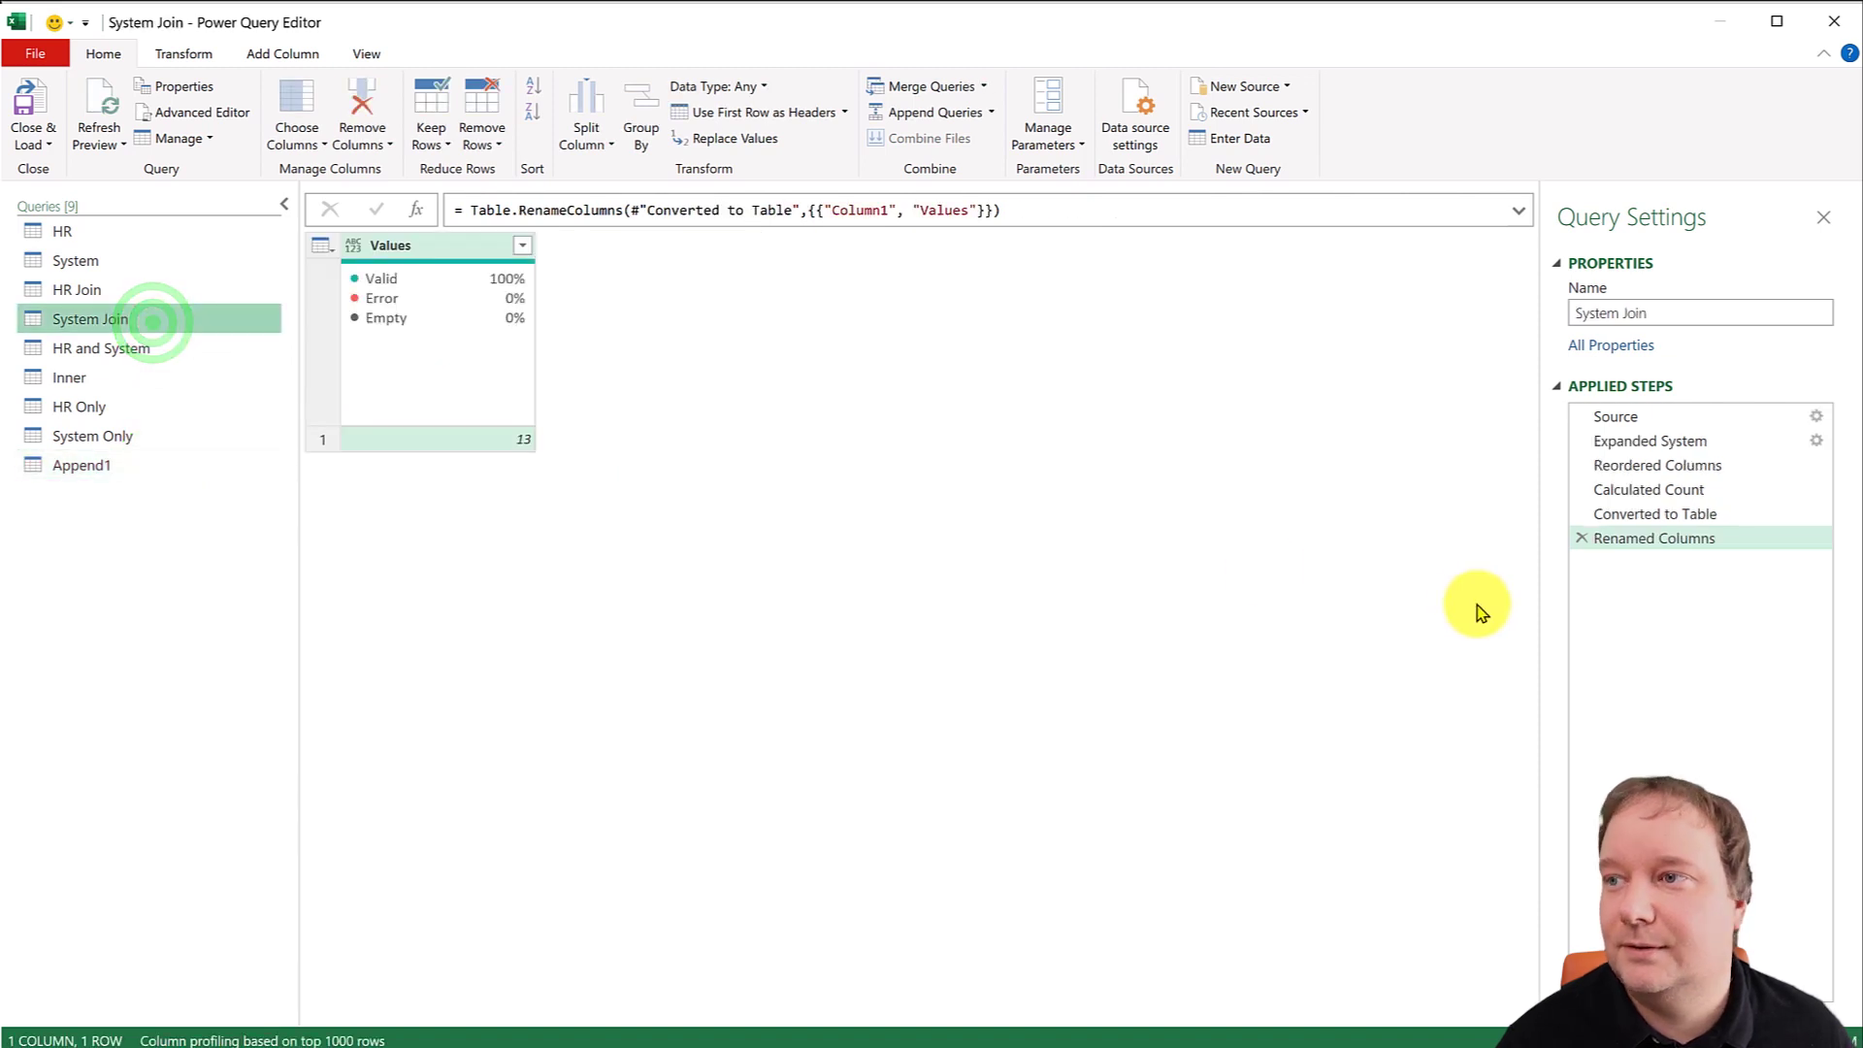
{"action": "left_click", "coordinate": [1581, 538]}
{"action": "left_click", "coordinate": [1580, 513]}
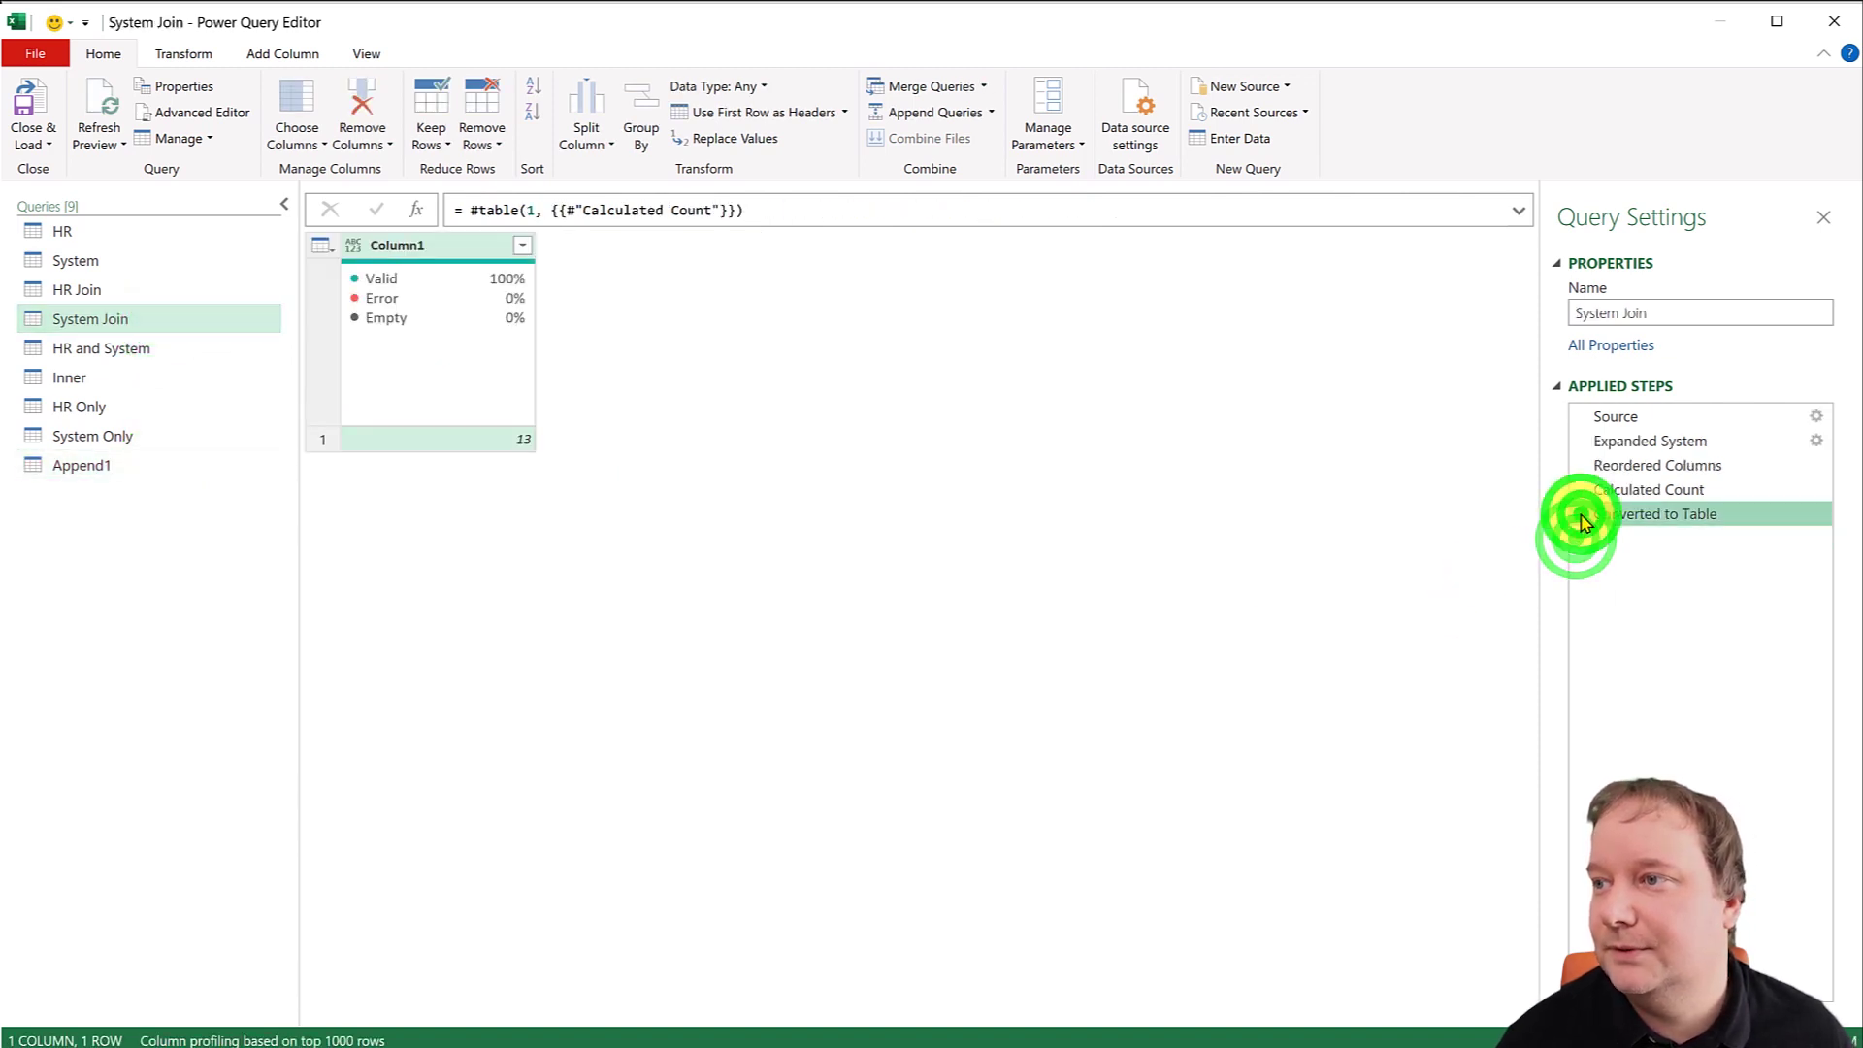
{"action": "left_click", "coordinate": [1580, 489]}
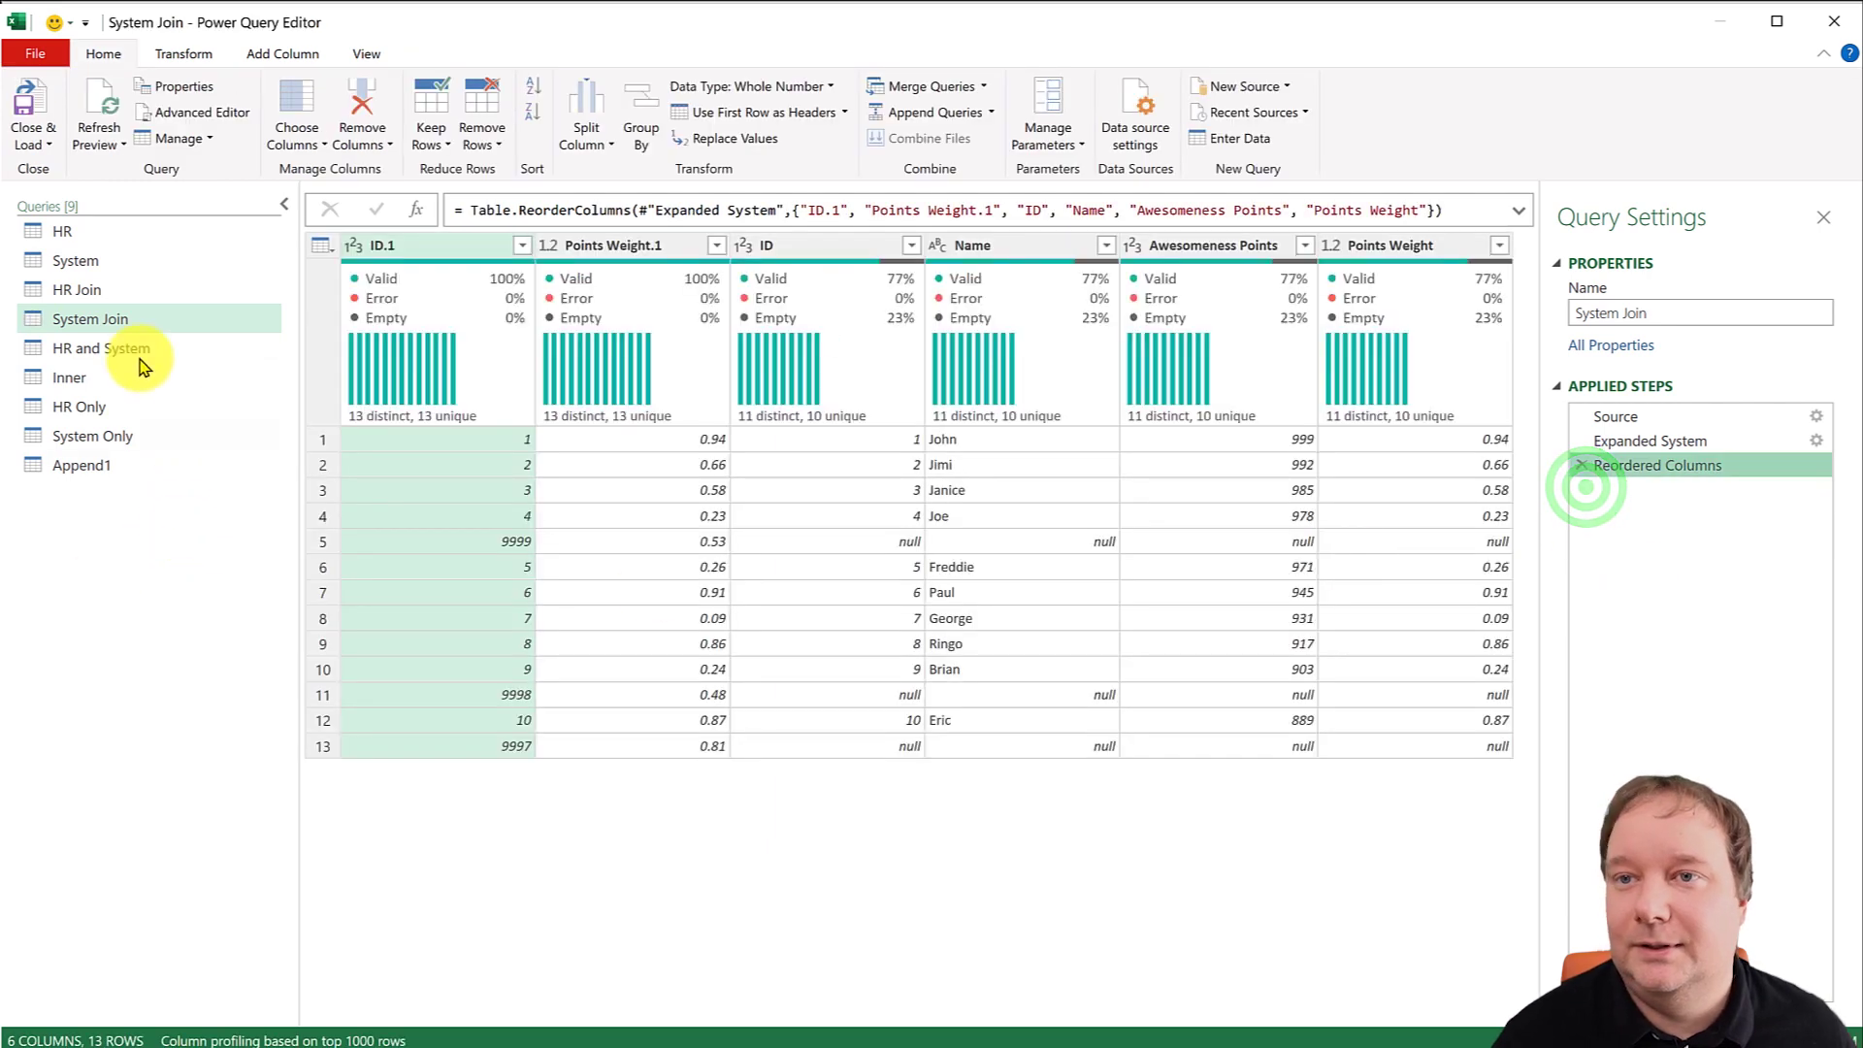
Create a new query referencing System Join and name it Append2.
{"action": "right_click", "coordinate": [115, 323]}
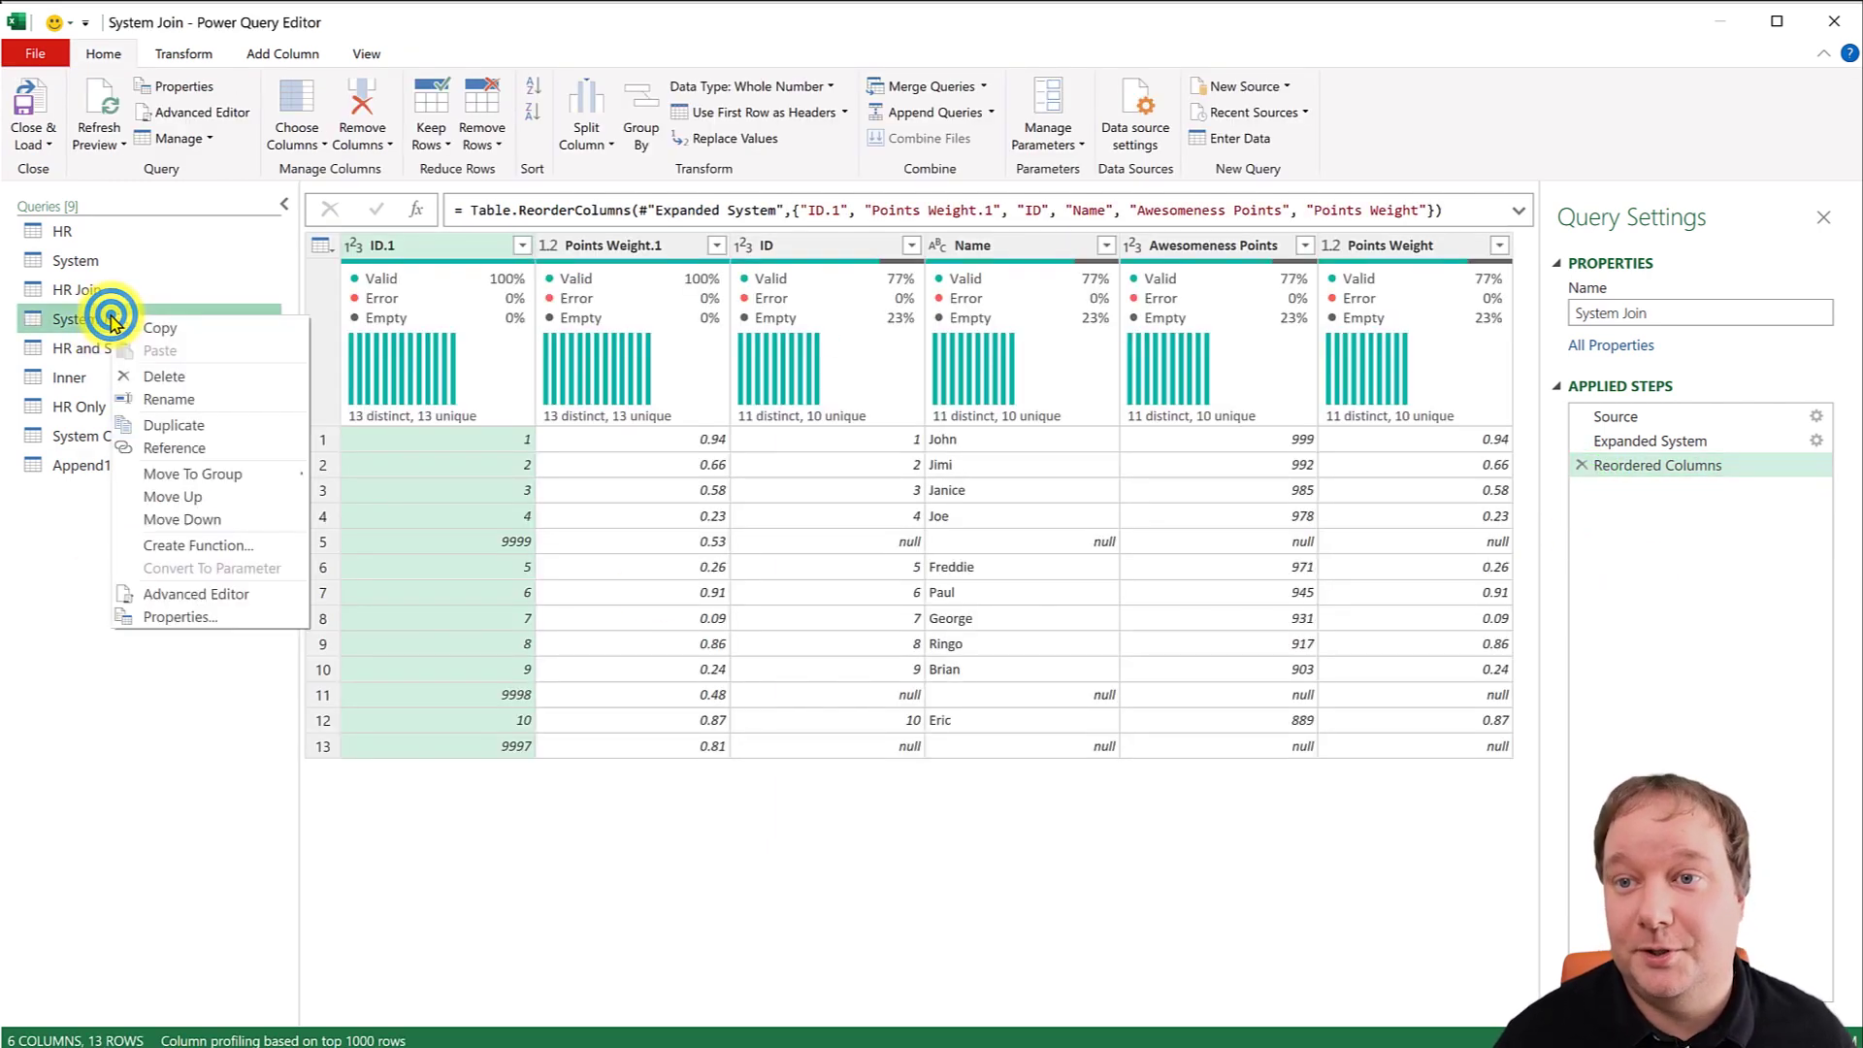
{"action": "left_click", "coordinate": [211, 448]}
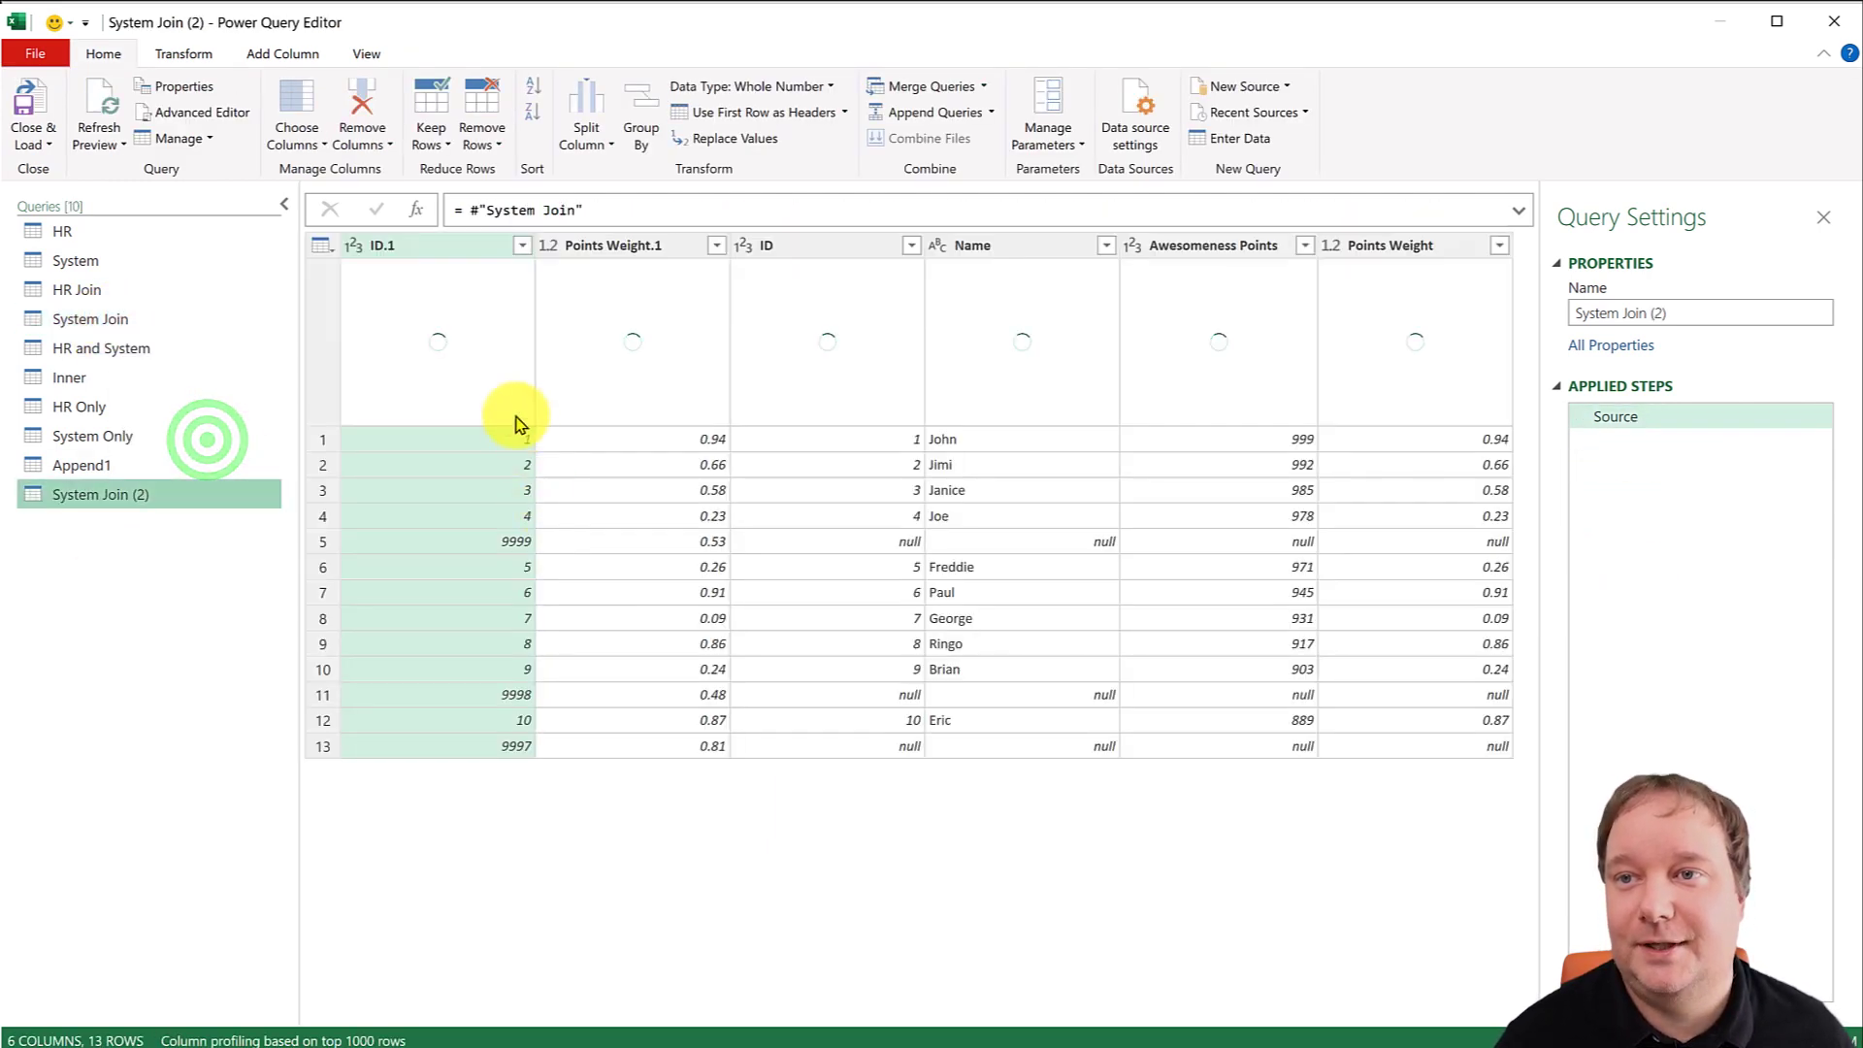
{"action": "triple_click", "coordinate": [1718, 312]}
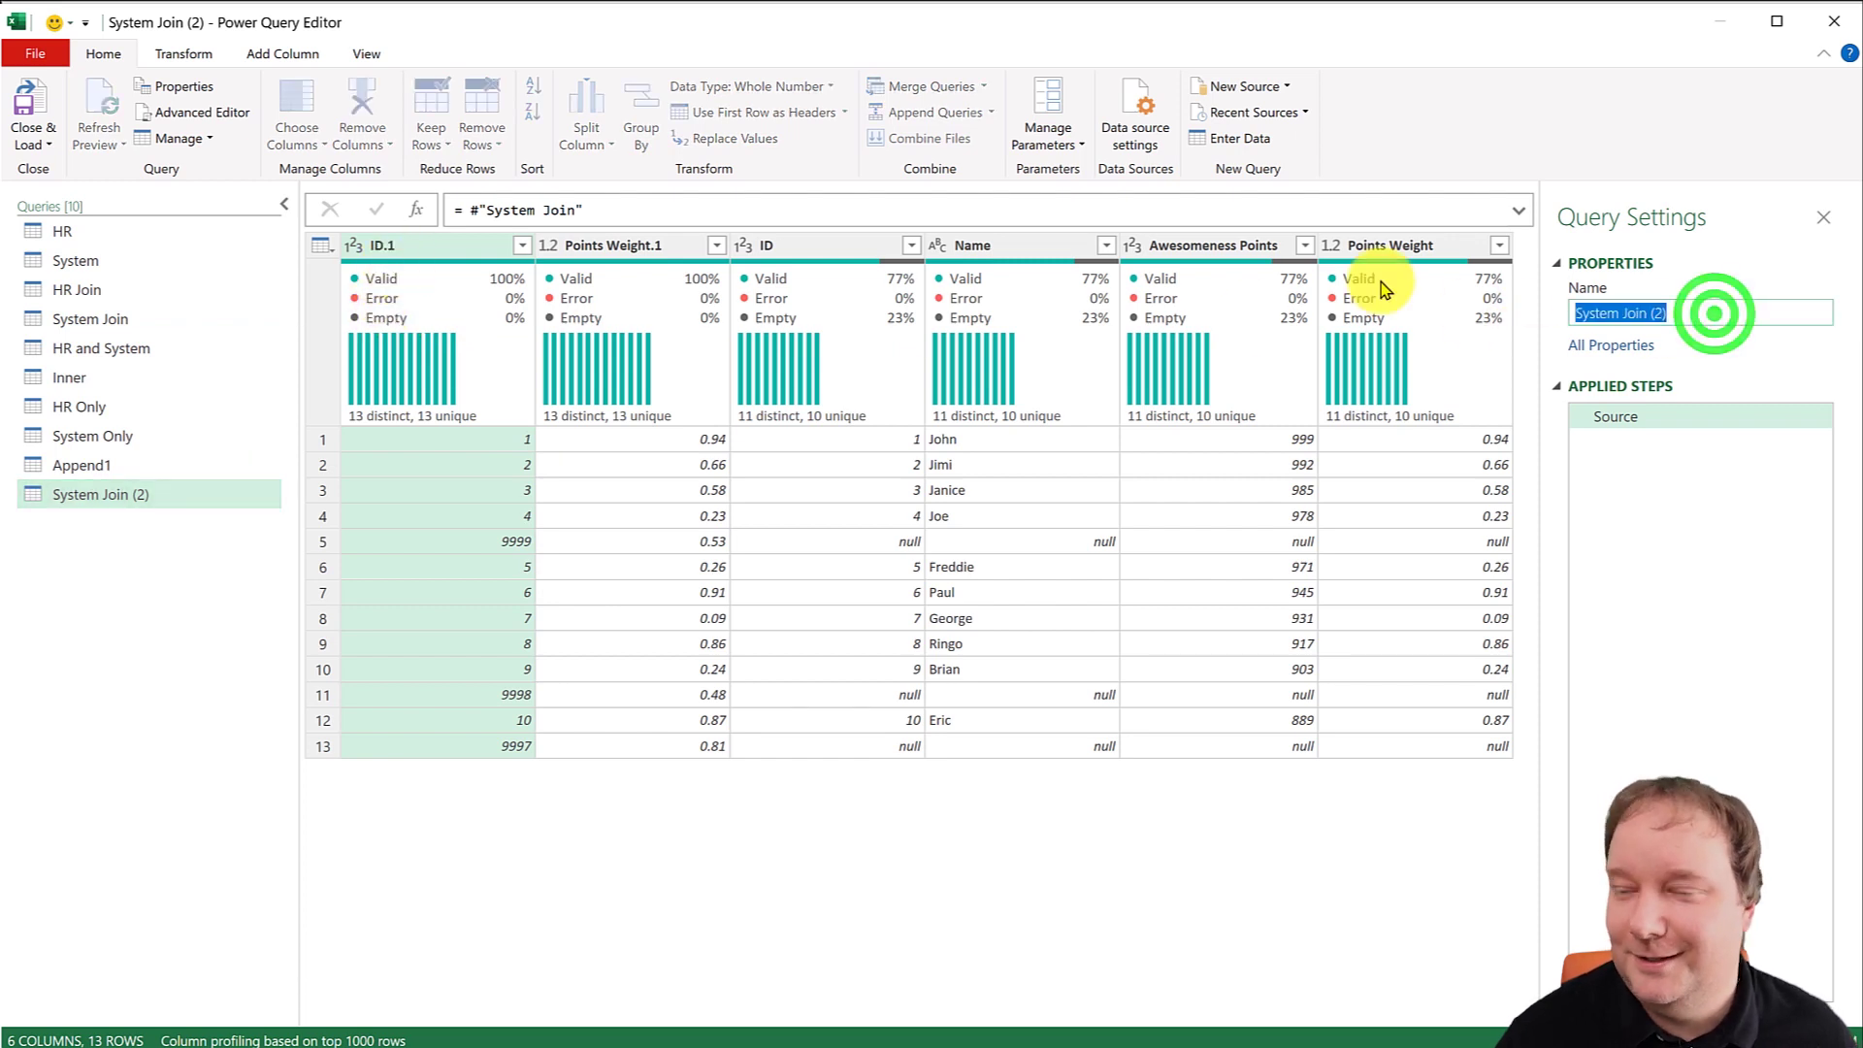
{"action": "type", "text": "Append"}
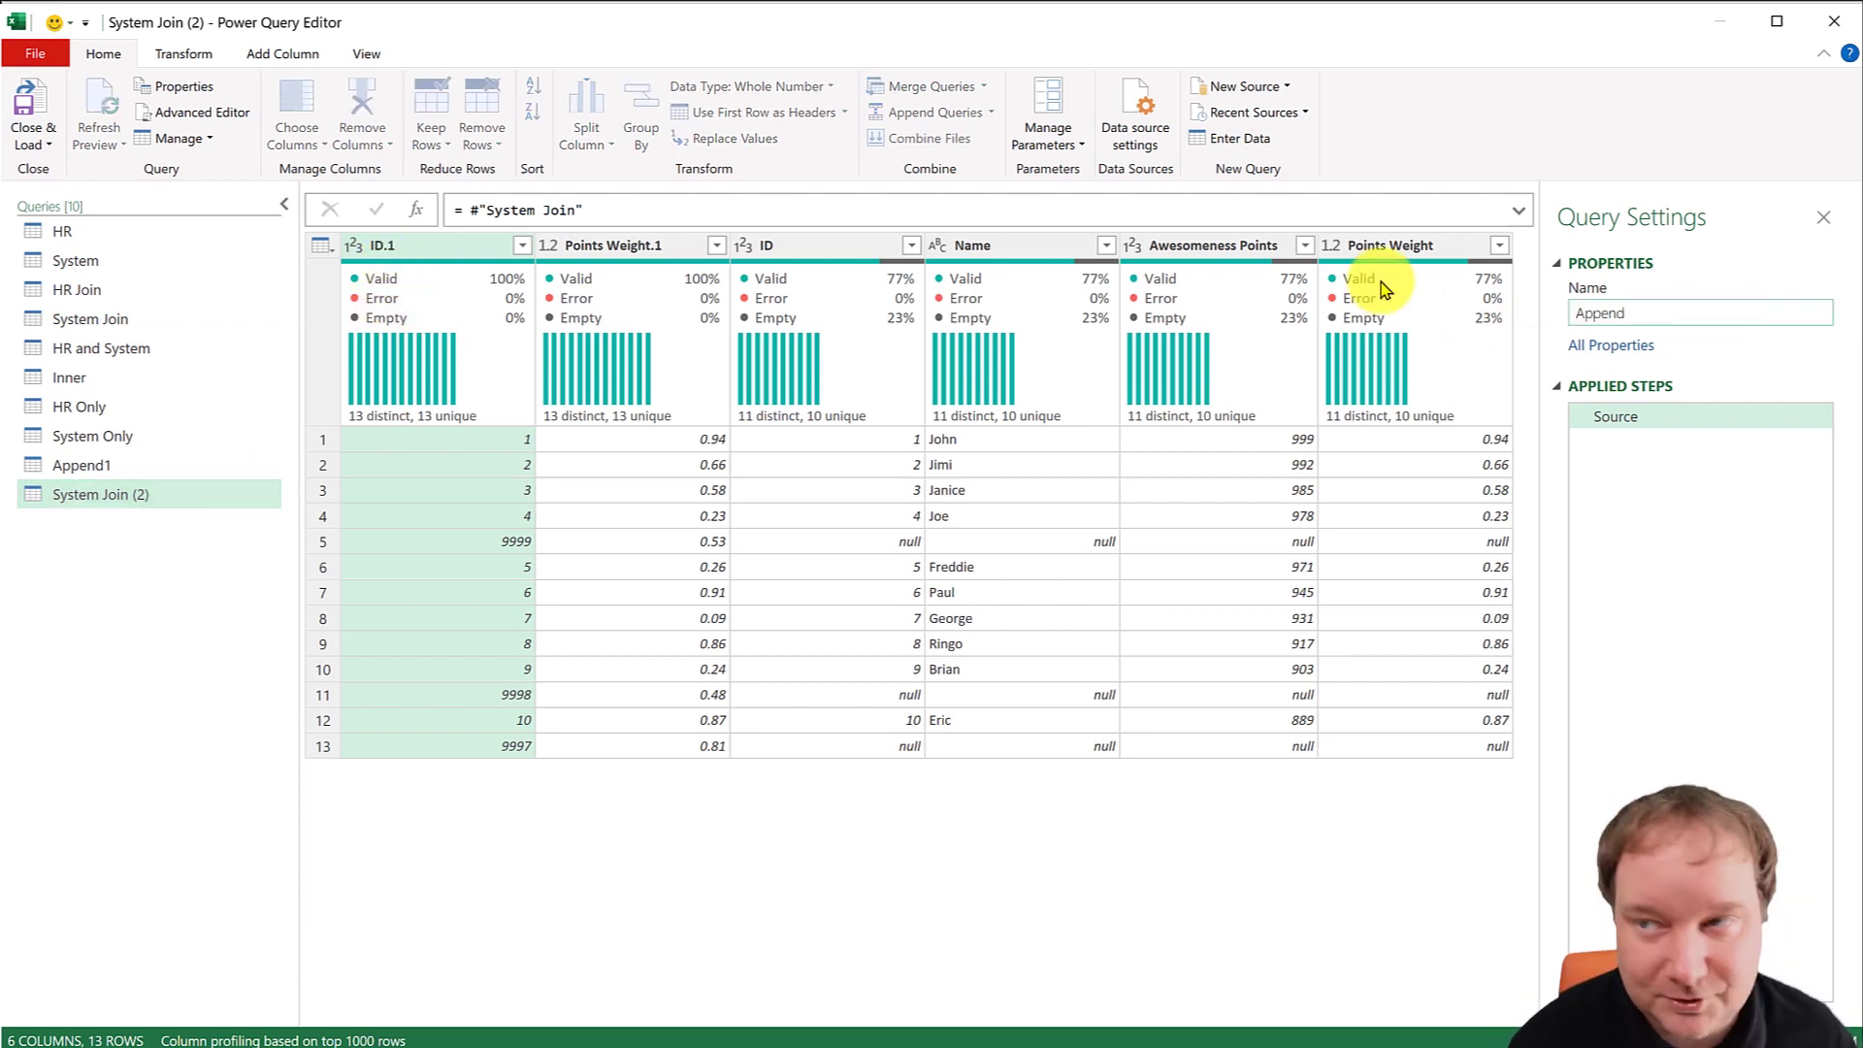
{"action": "type", "text": "2"}
{"action": "key", "text": "Return"}
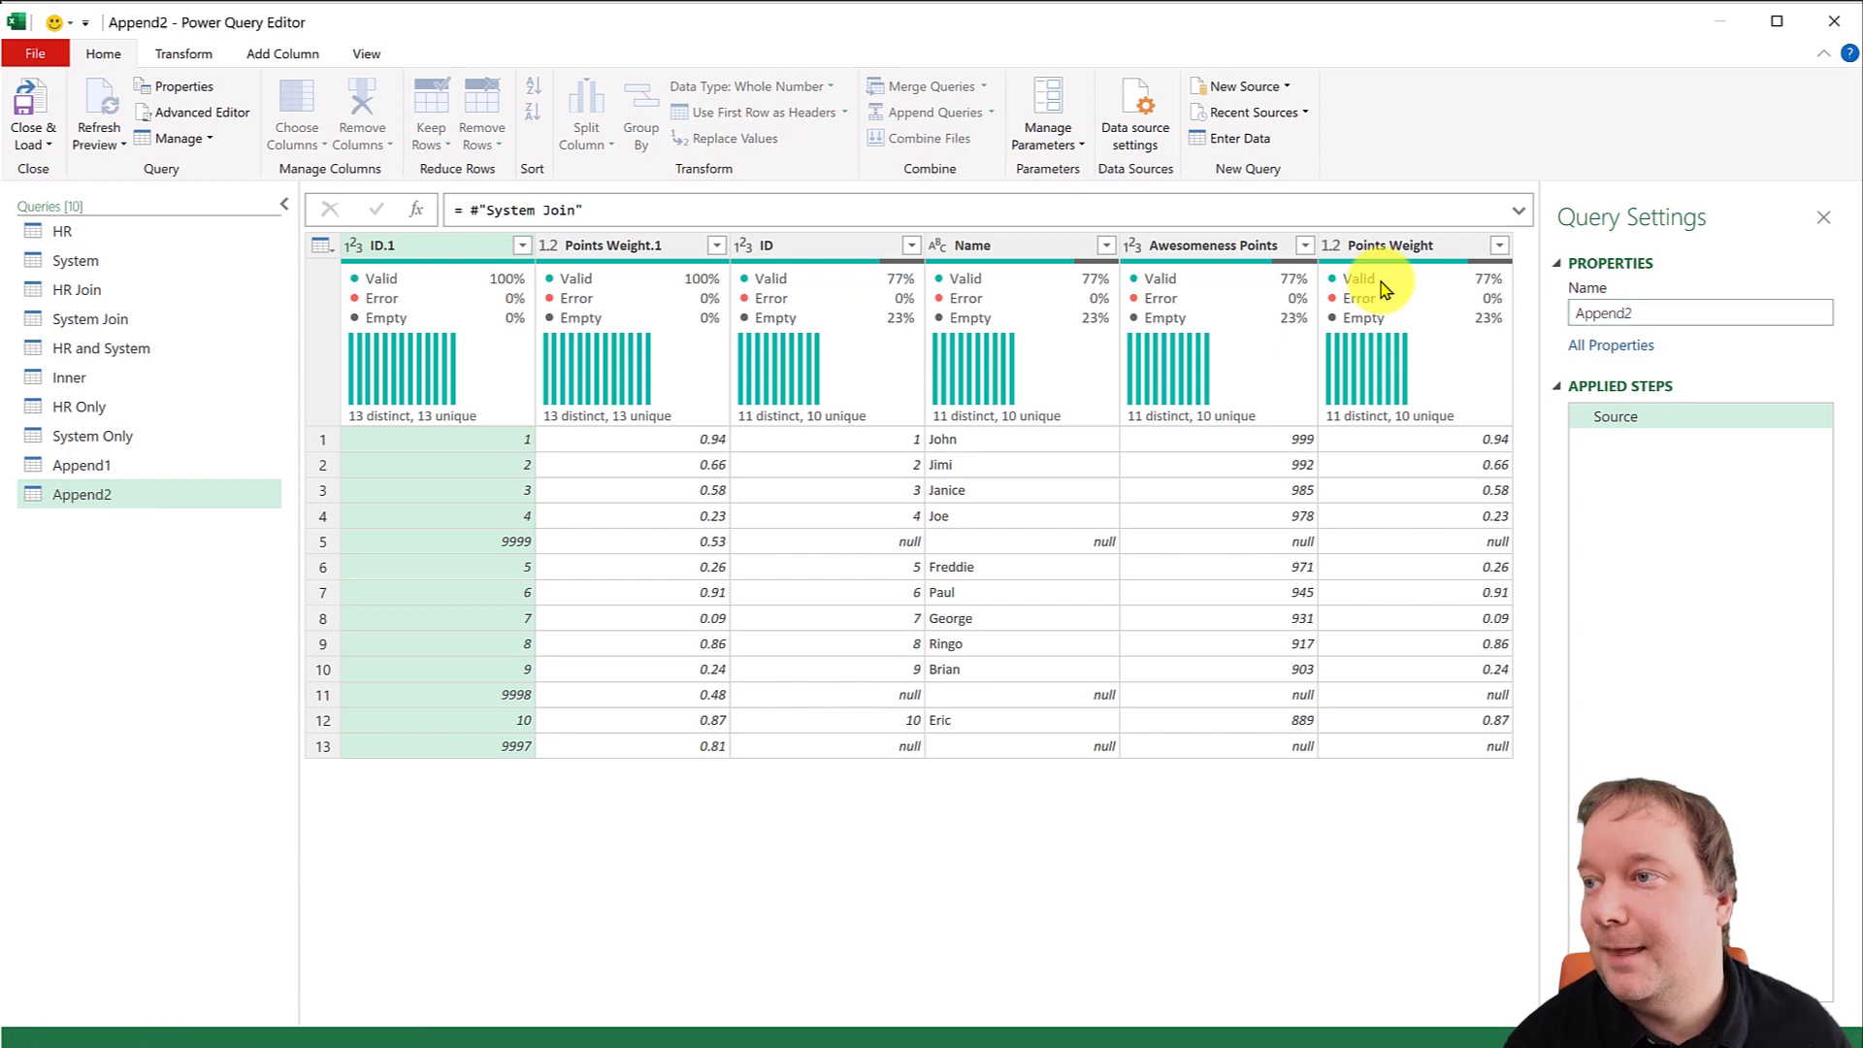
Reduce the Append2 query to the count of values in its ID.1 column.
{"action": "left_click", "coordinate": [461, 248]}
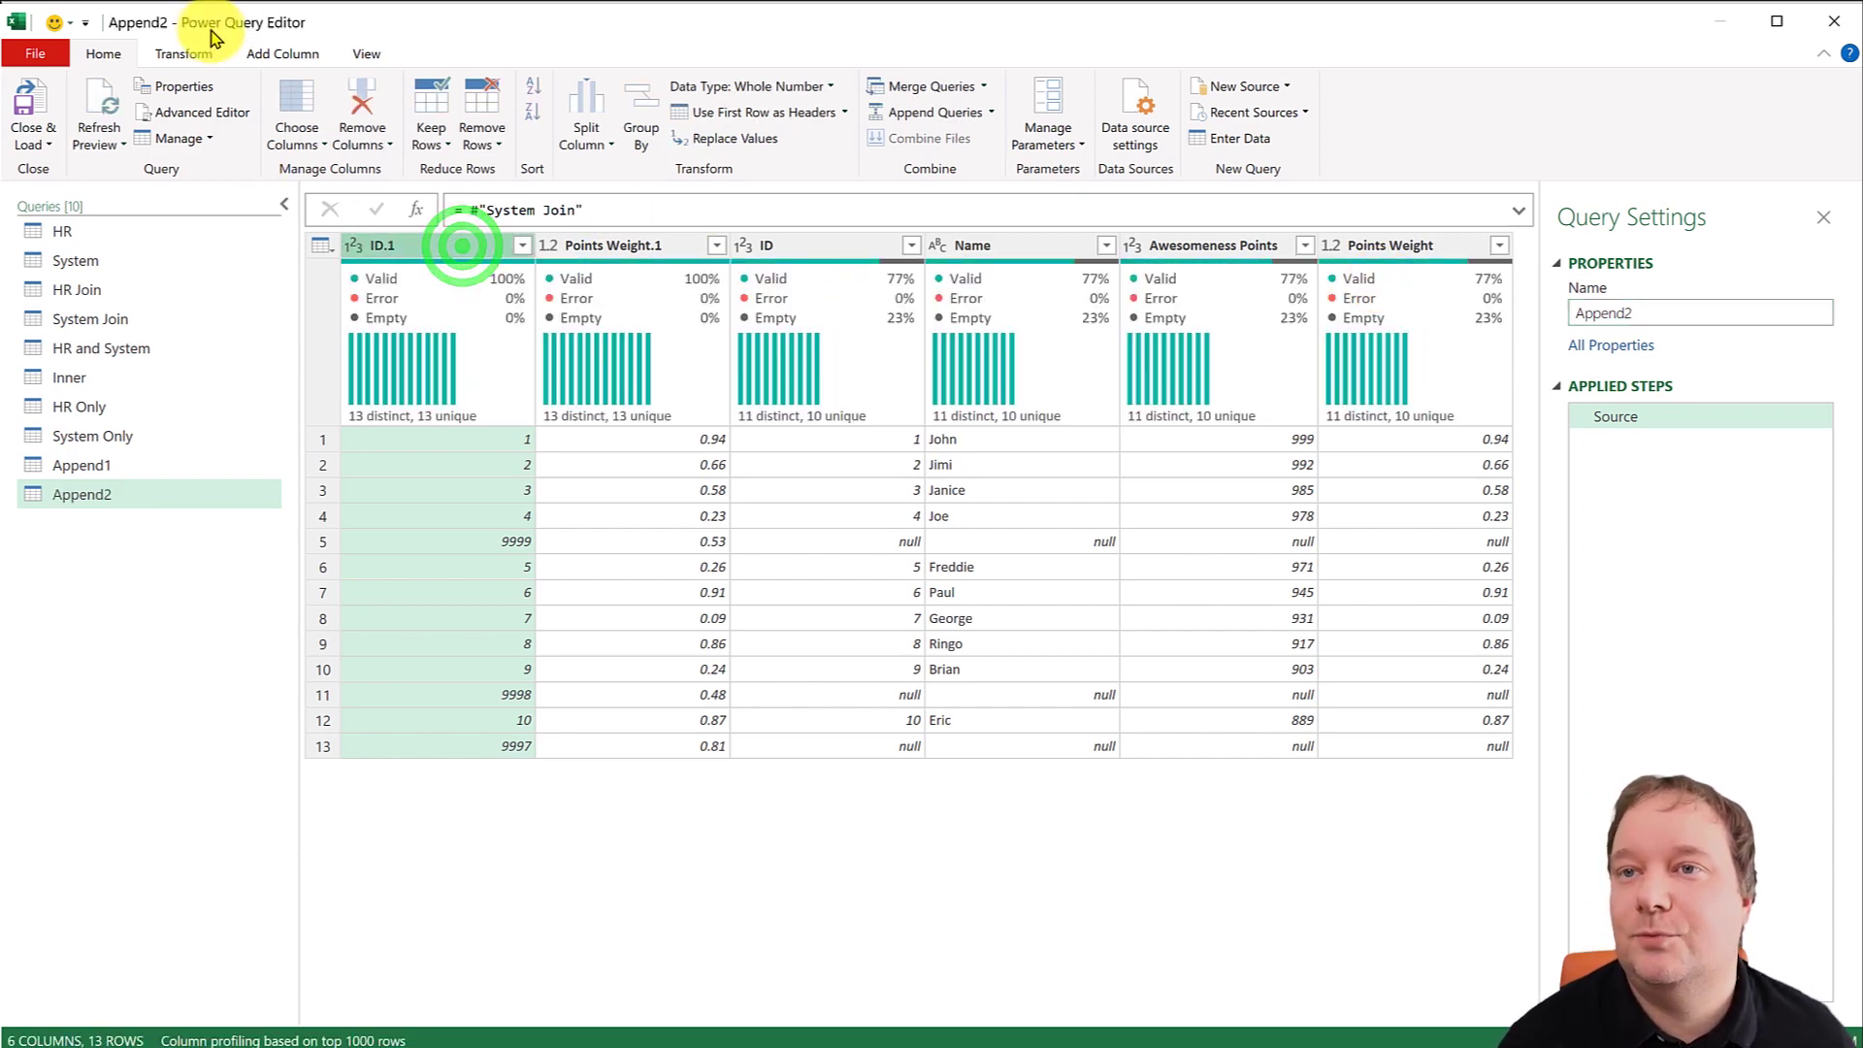
{"action": "left_click", "coordinate": [183, 53]}
{"action": "left_click", "coordinate": [980, 122]}
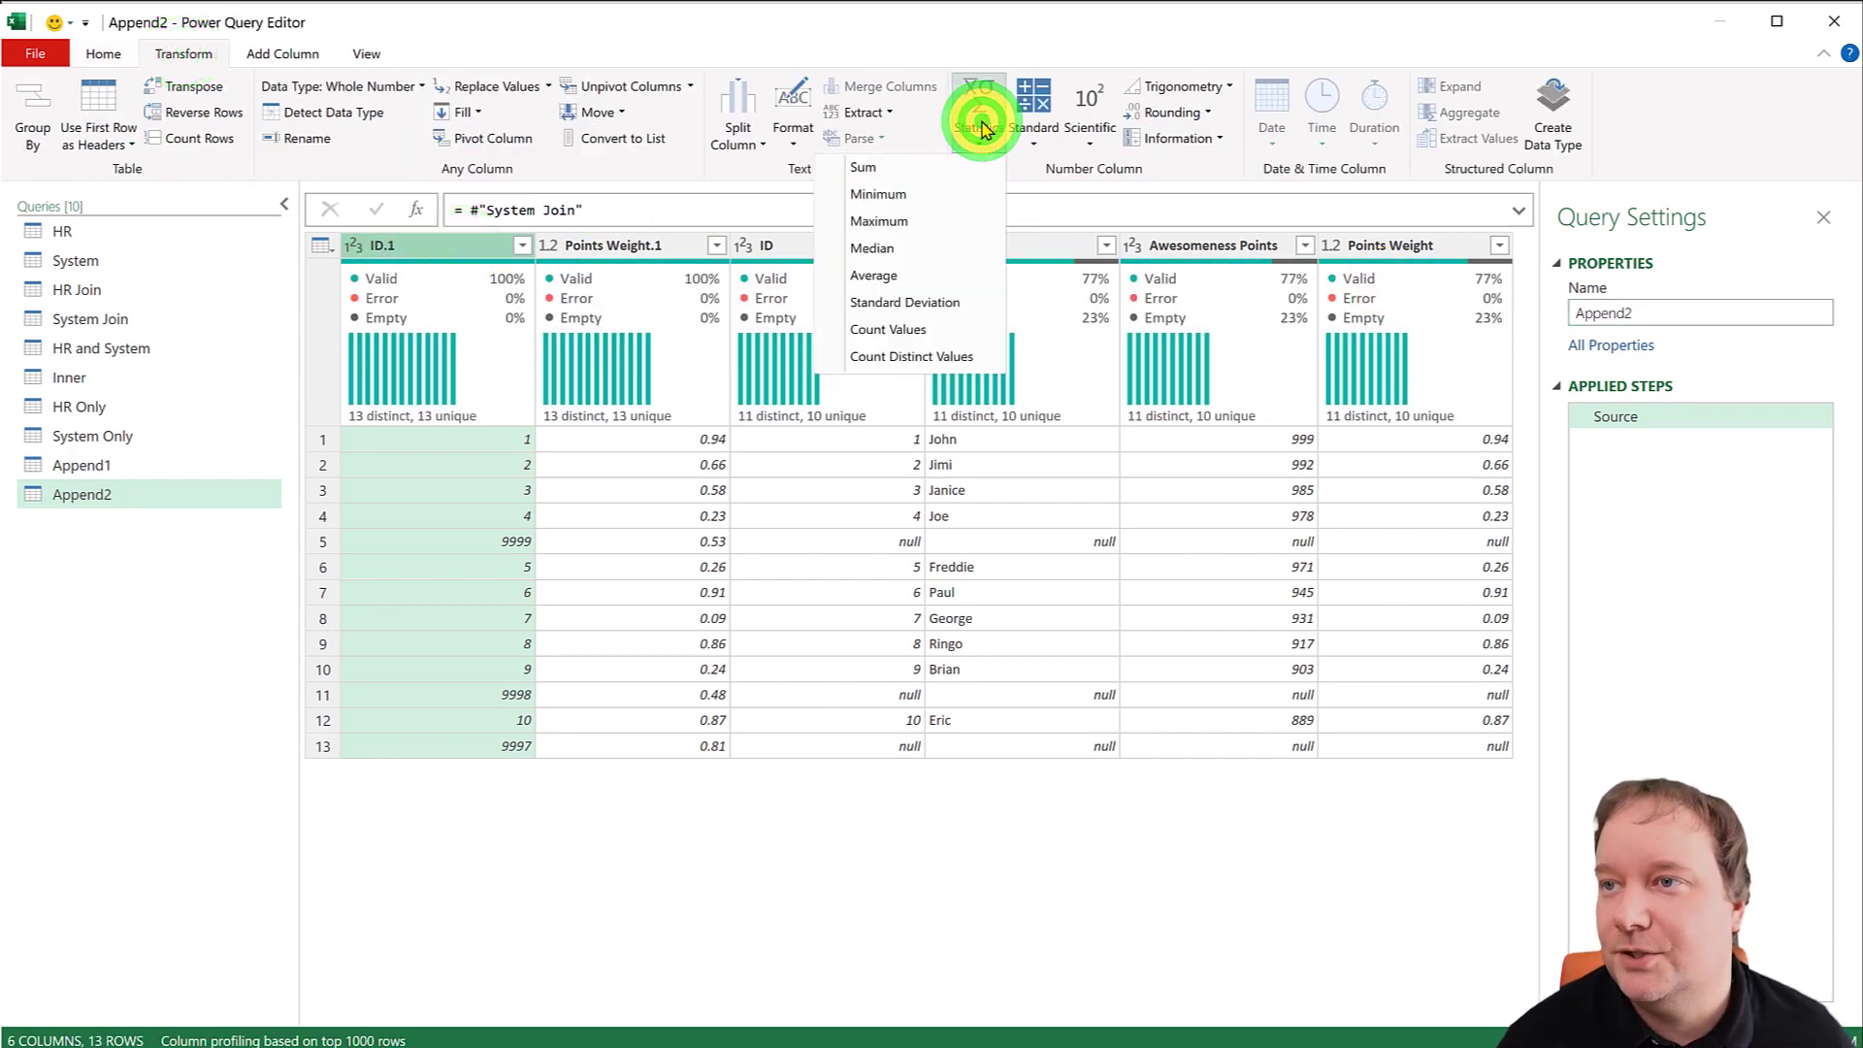
{"action": "left_click", "coordinate": [902, 327]}
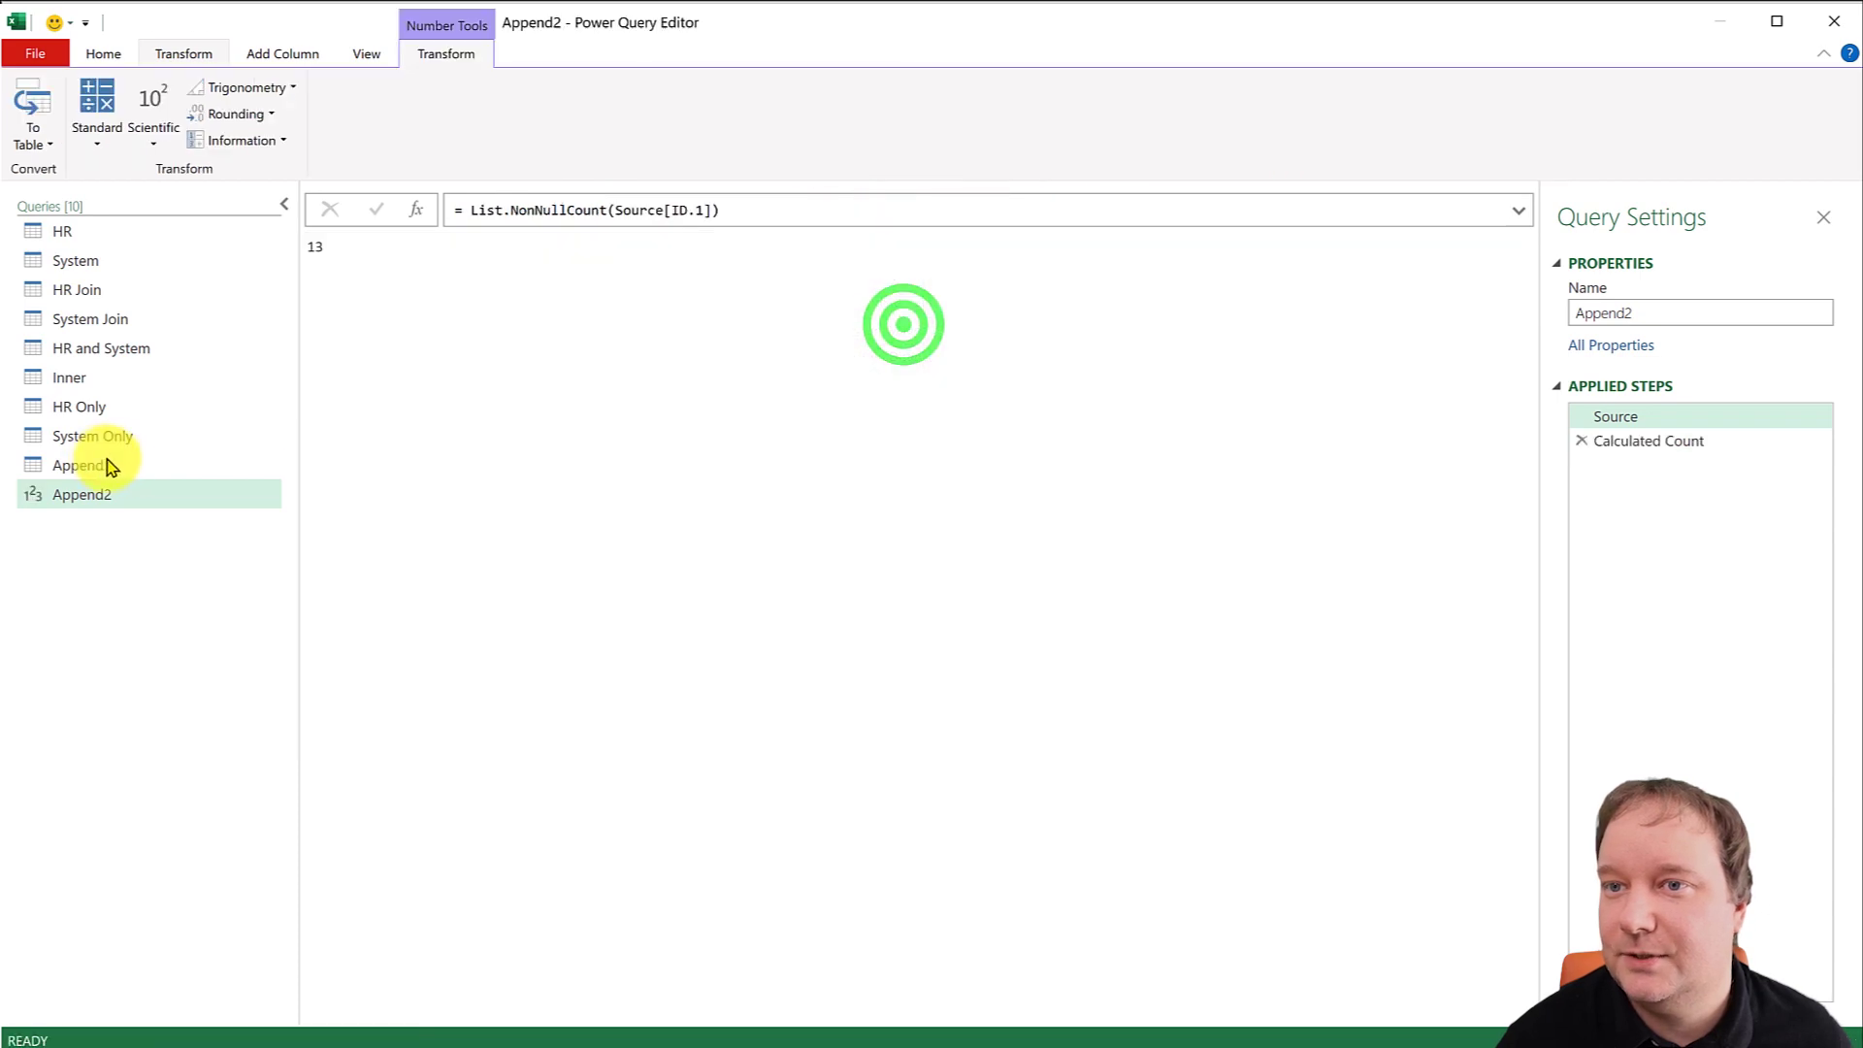
Convert the calculated count in Append2 to a table and rename its column Value.
{"action": "left_click", "coordinate": [112, 467]}
{"action": "left_click", "coordinate": [117, 493]}
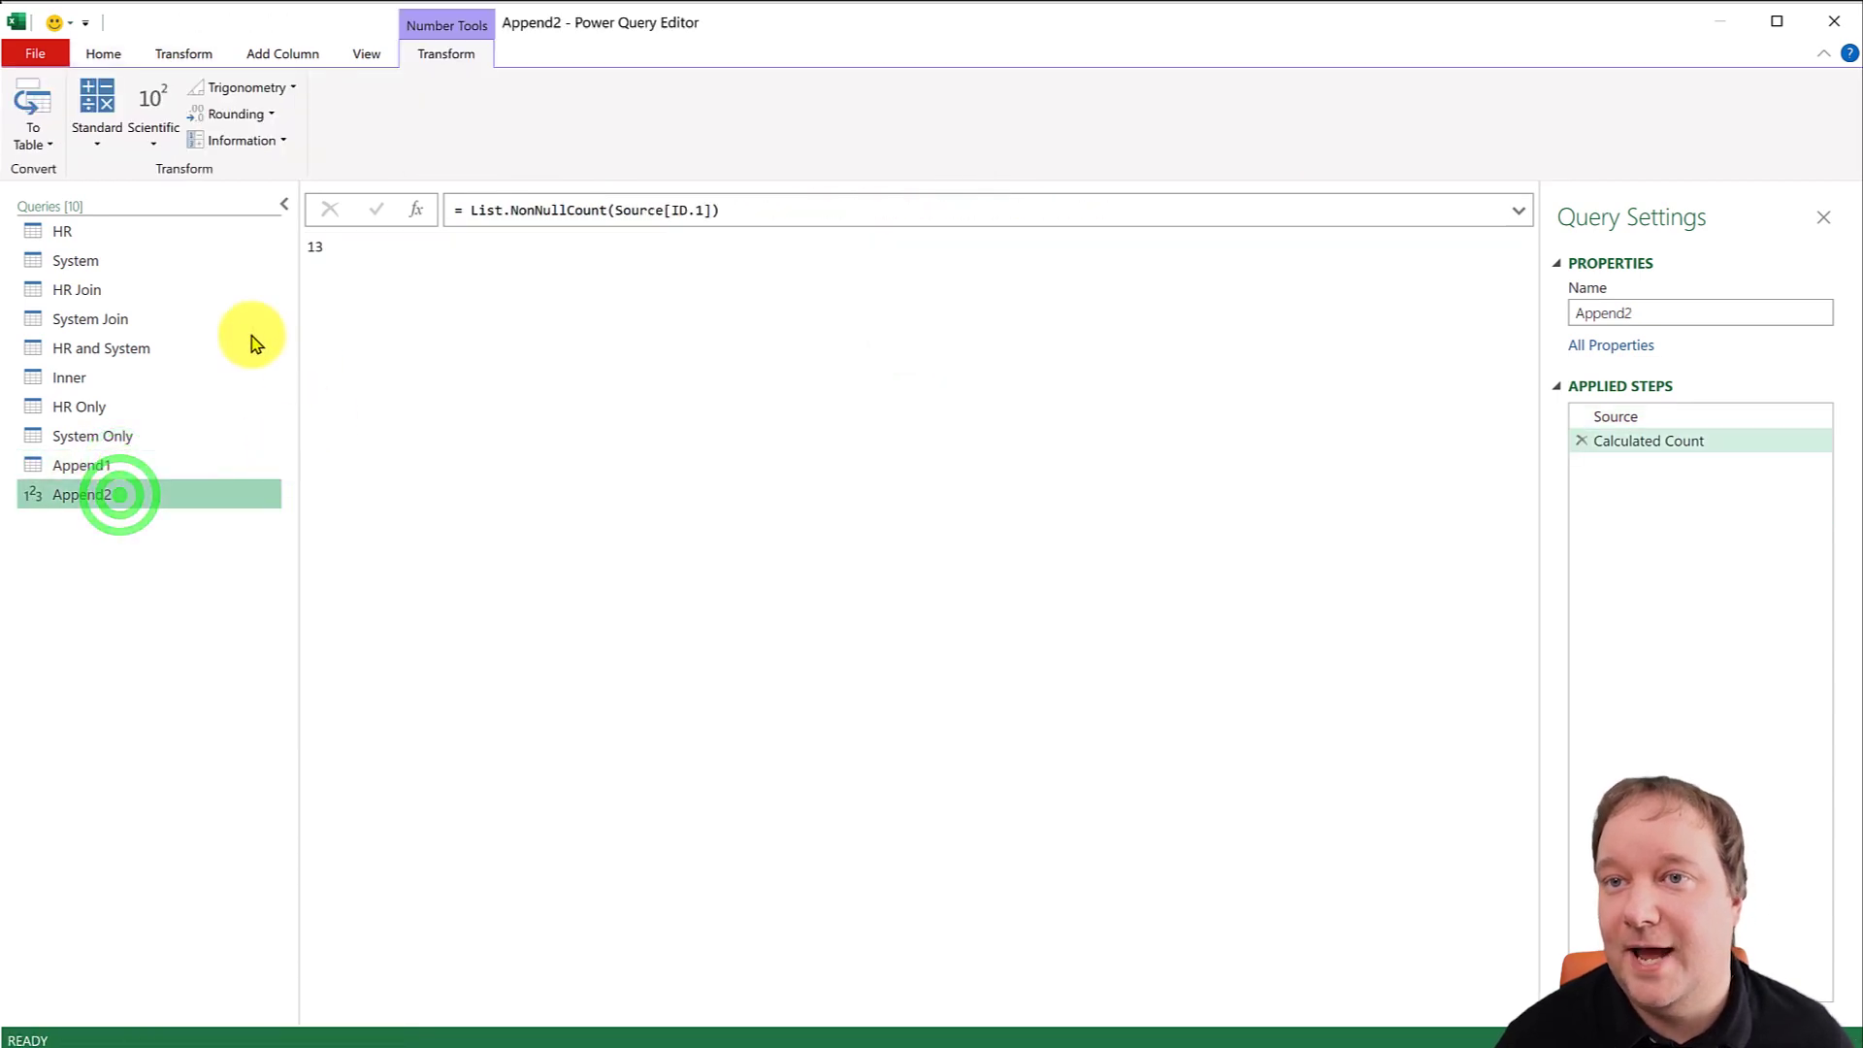
{"action": "left_click", "coordinate": [32, 105]}
{"action": "left_click", "coordinate": [412, 244]}
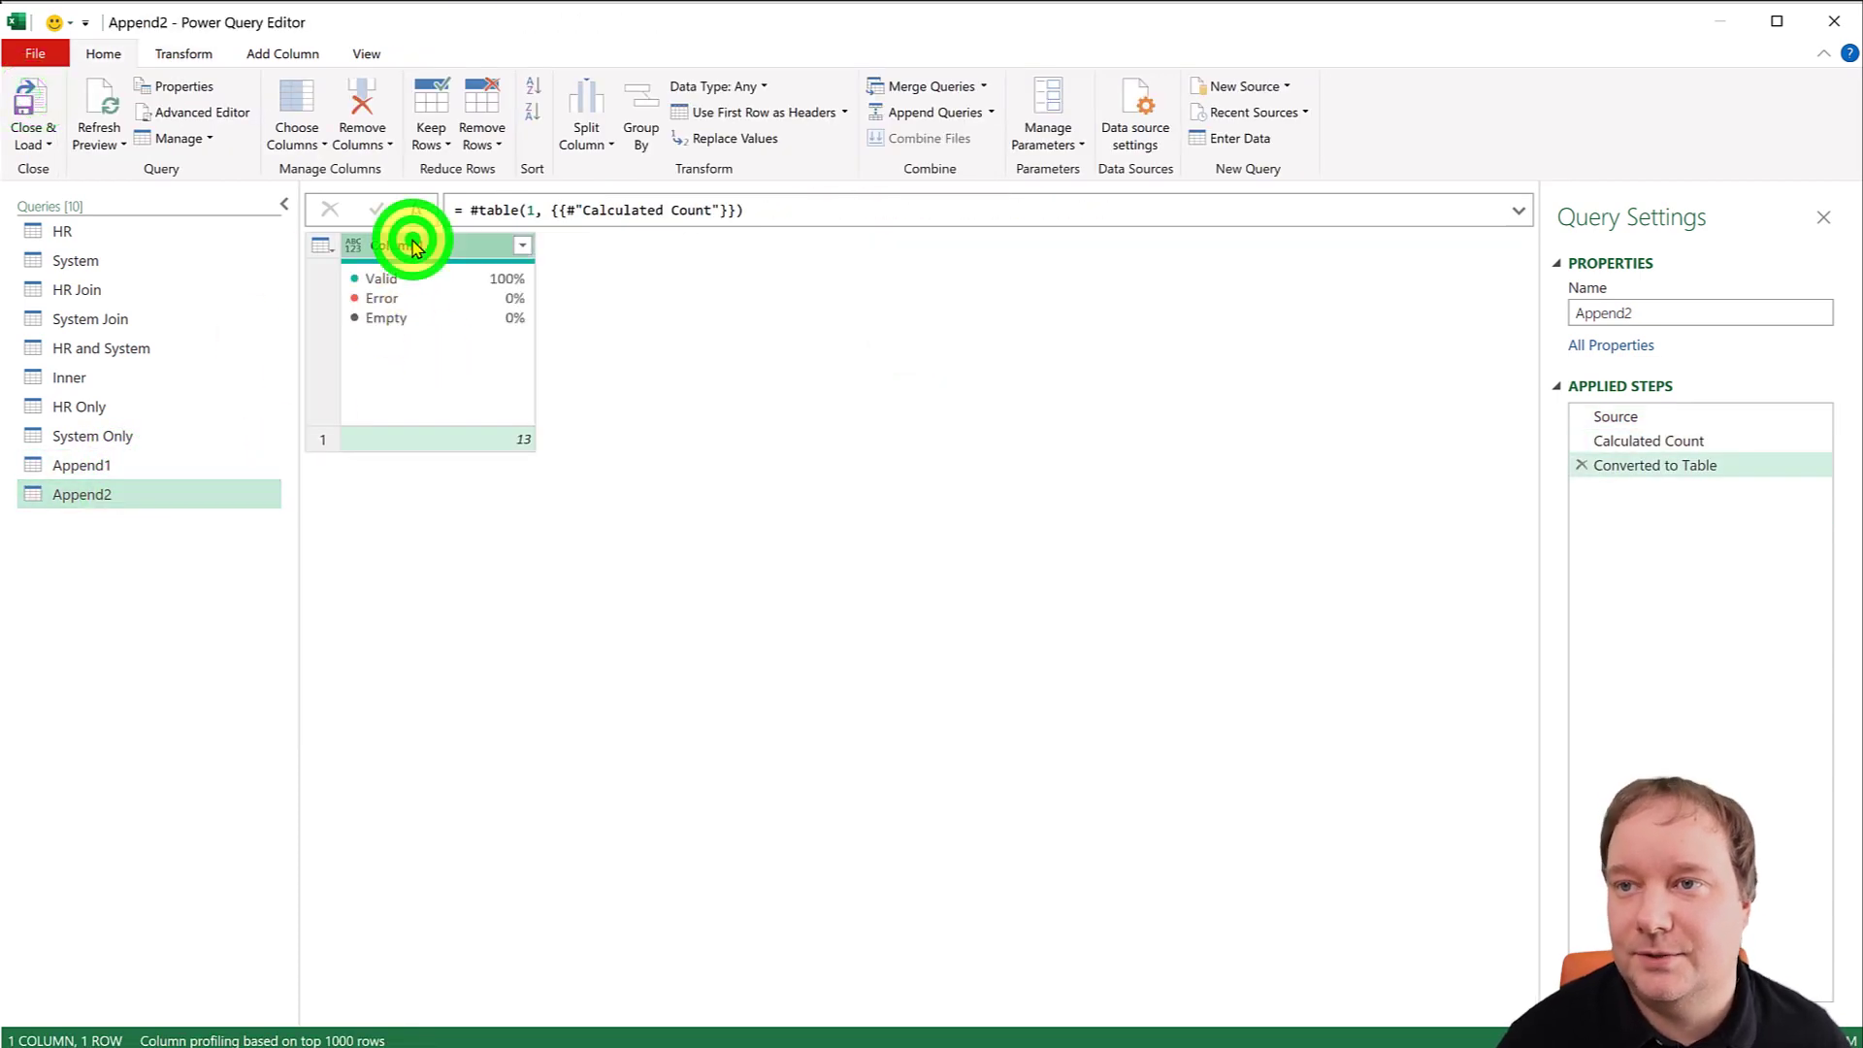
{"action": "type", "text": "Value"}
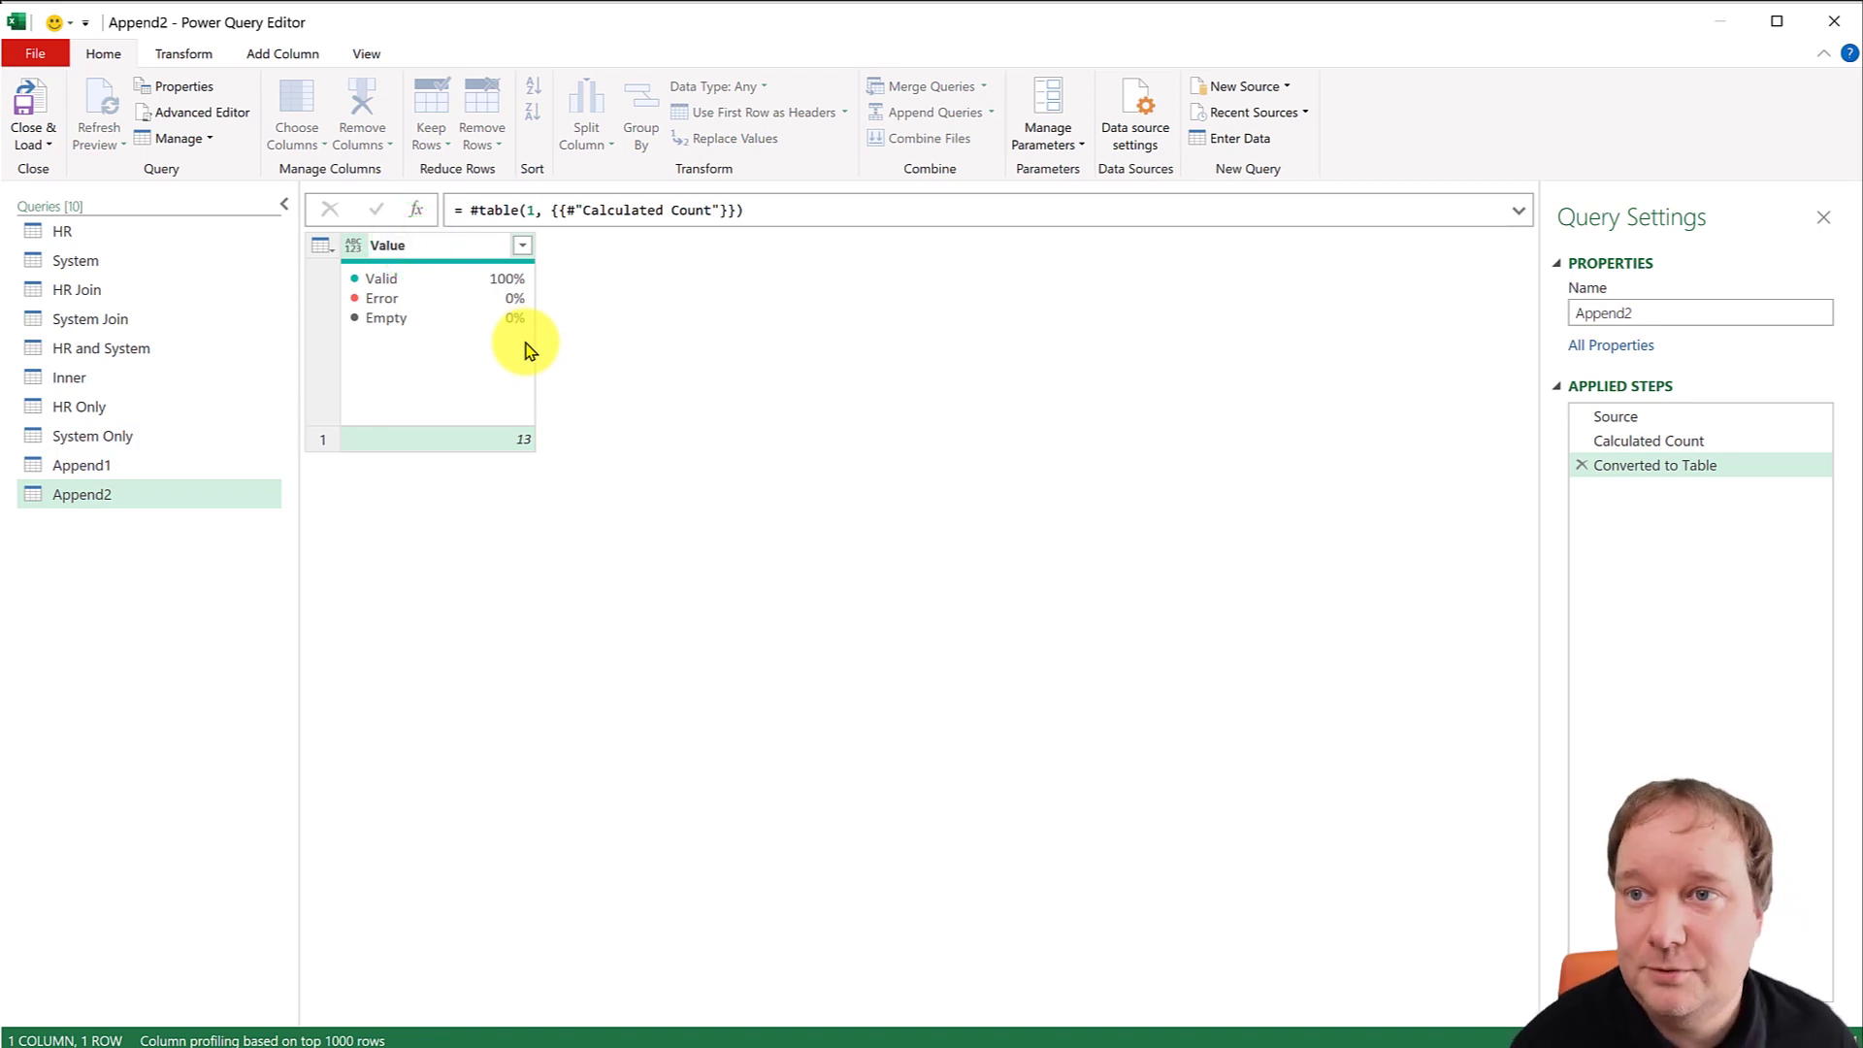
{"action": "key", "text": "Return"}
Add a custom column named KPI to Append2 with the formula "Number of Rown in the System table".
{"action": "left_click", "coordinate": [281, 55]}
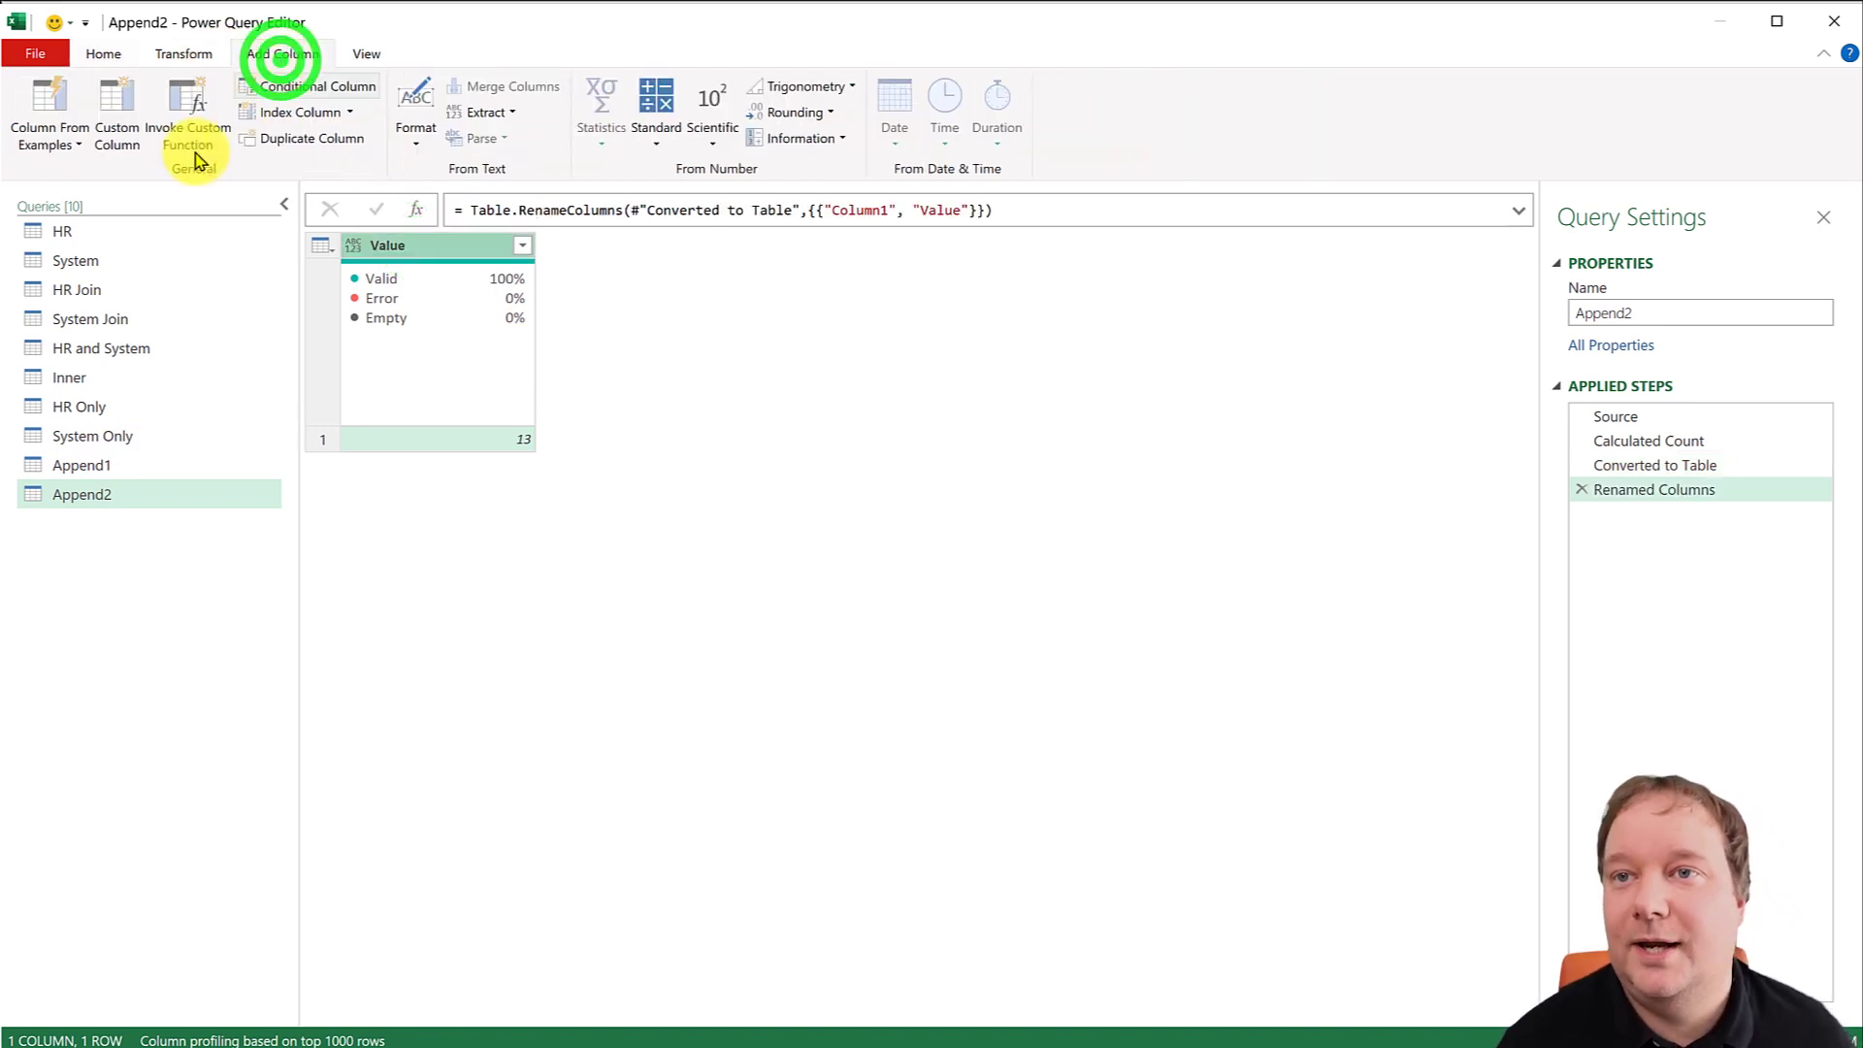
{"action": "left_click", "coordinate": [120, 103]}
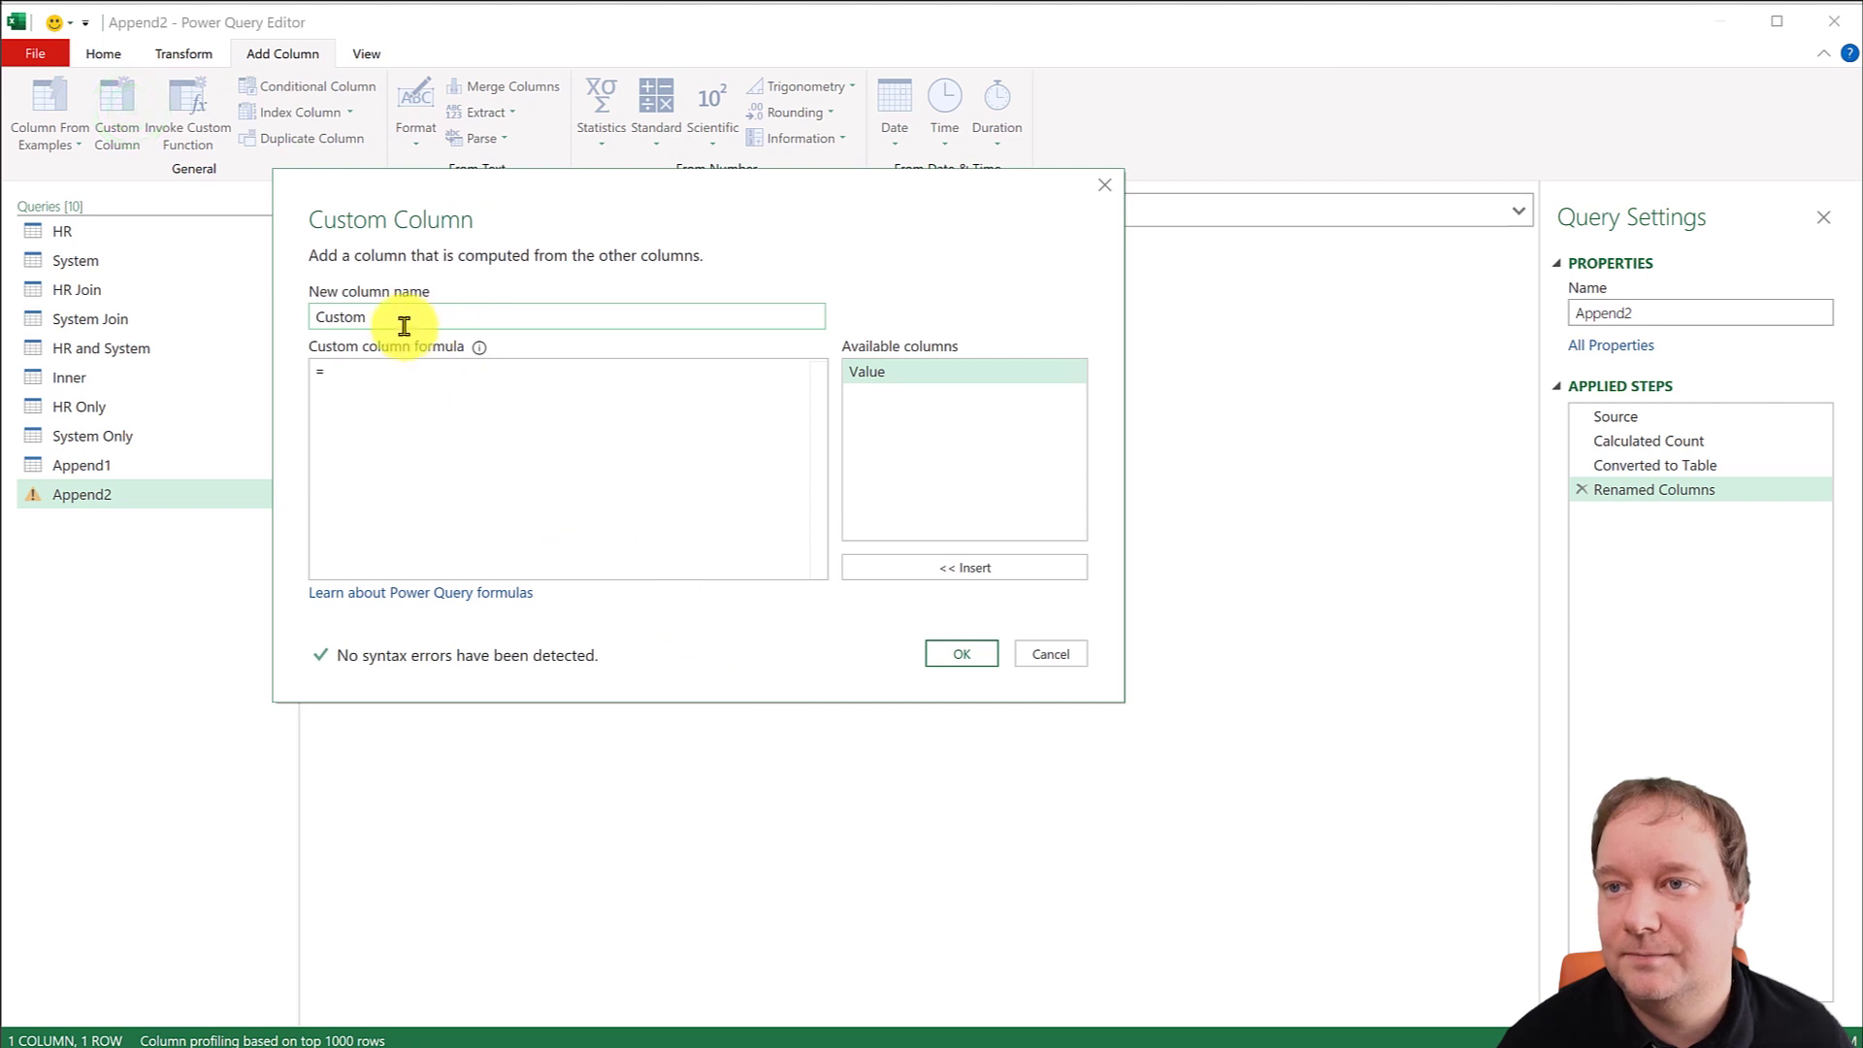
{"action": "double_click", "coordinate": [404, 324]}
{"action": "type", "text": "KPI"}
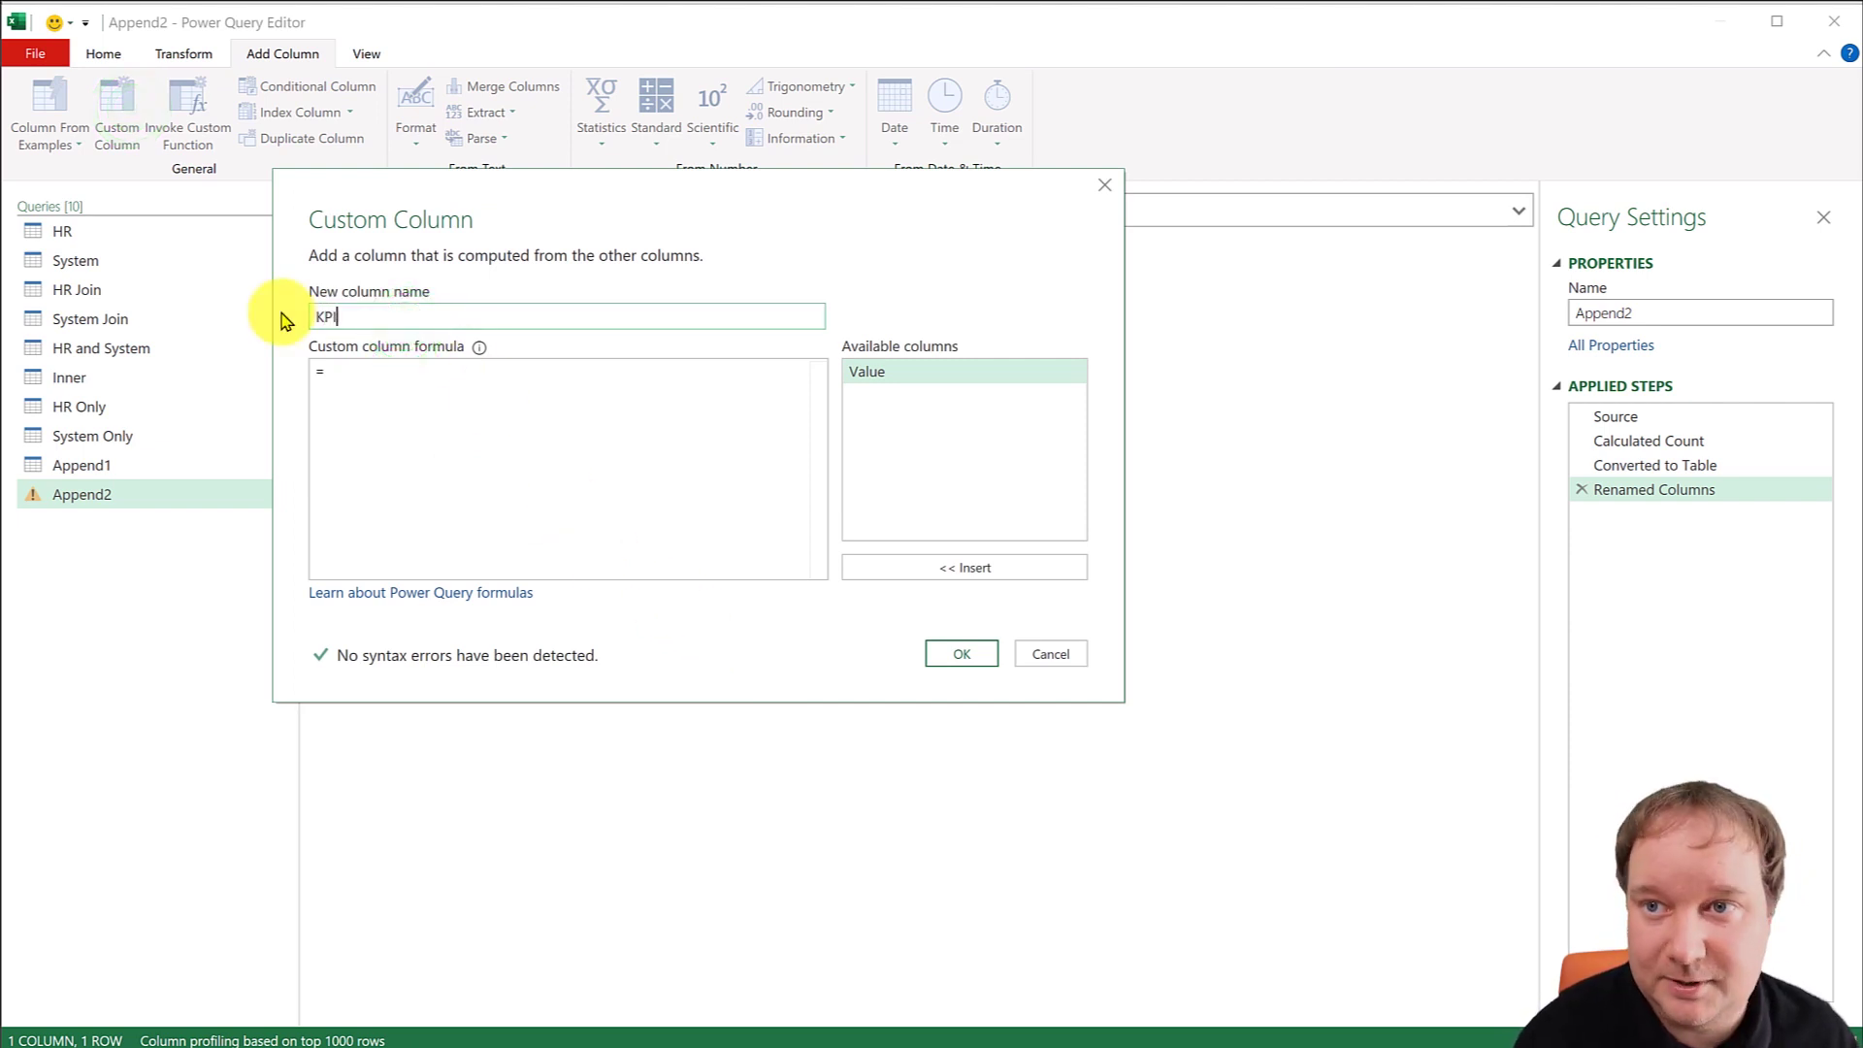
{"action": "left_click", "coordinate": [360, 379]}
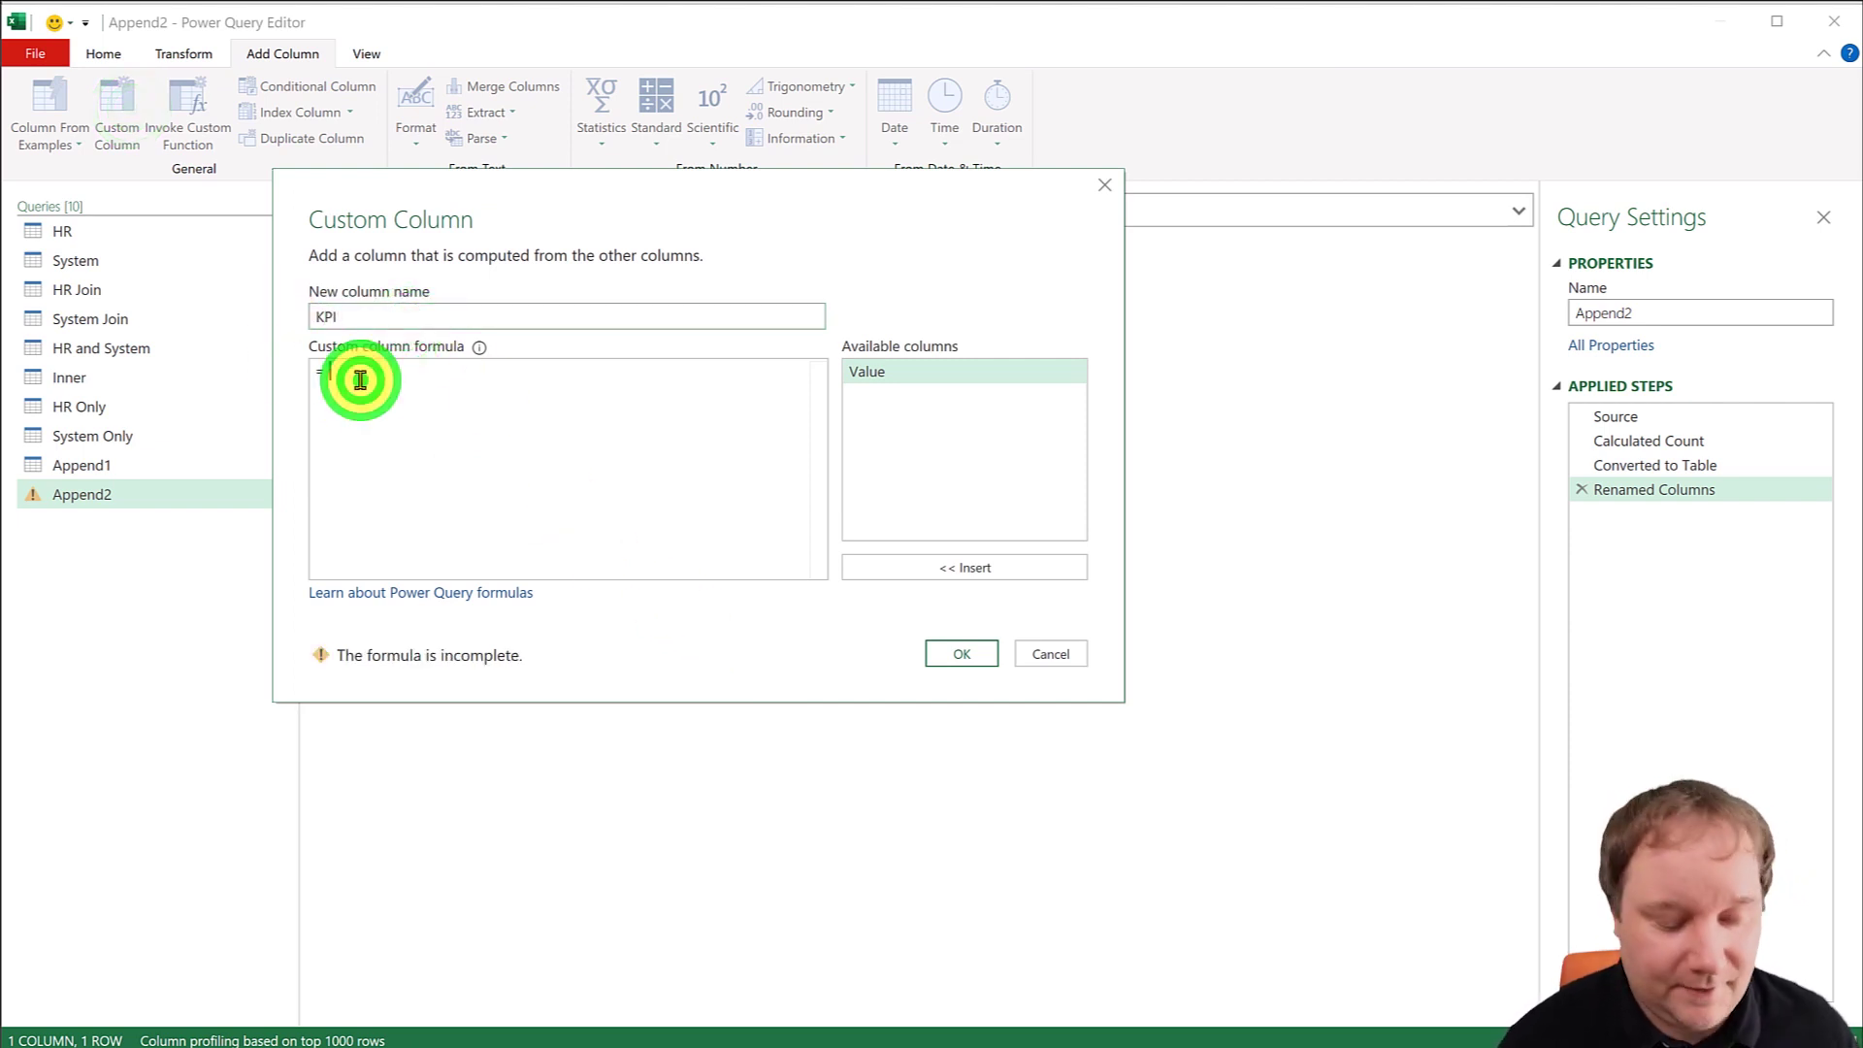
{"action": "type", "text": "\""}
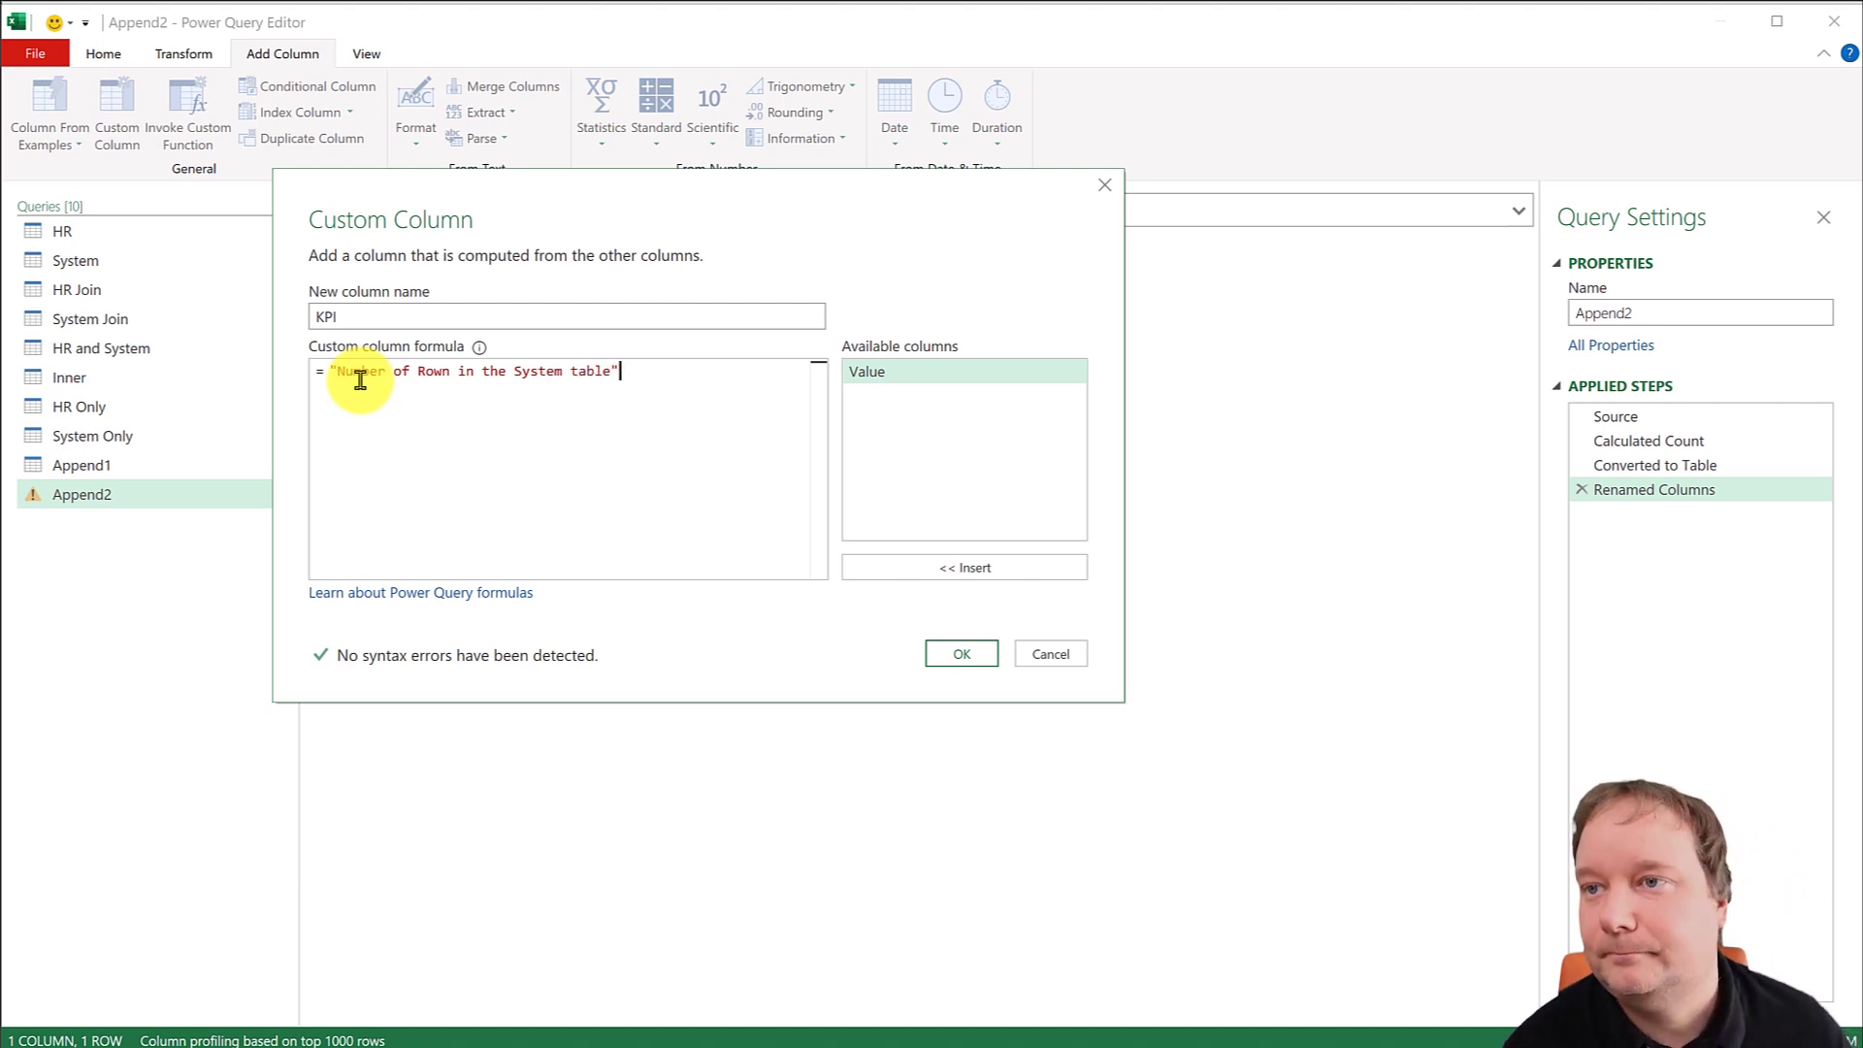
{"action": "left_click", "coordinate": [962, 653]}
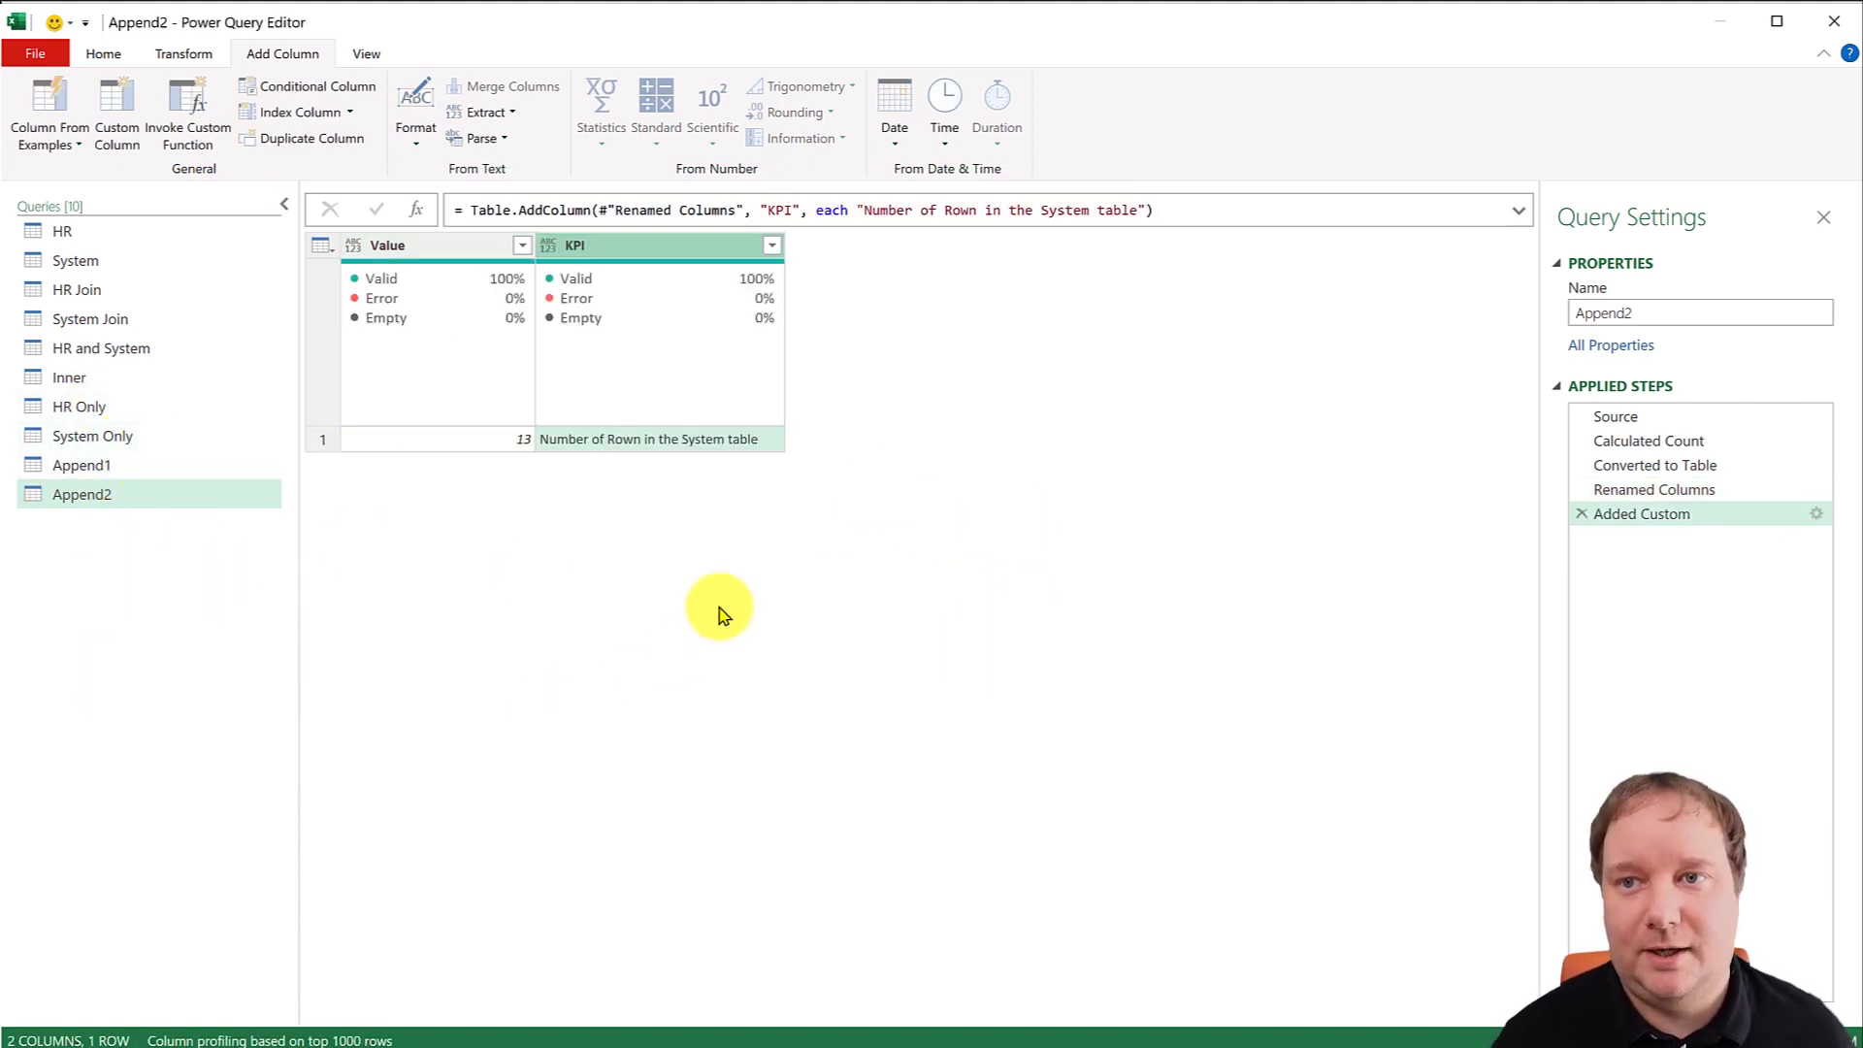
Create a new query referencing Inner and reduce it to the count of values in its ID column.
{"action": "left_click", "coordinate": [75, 376]}
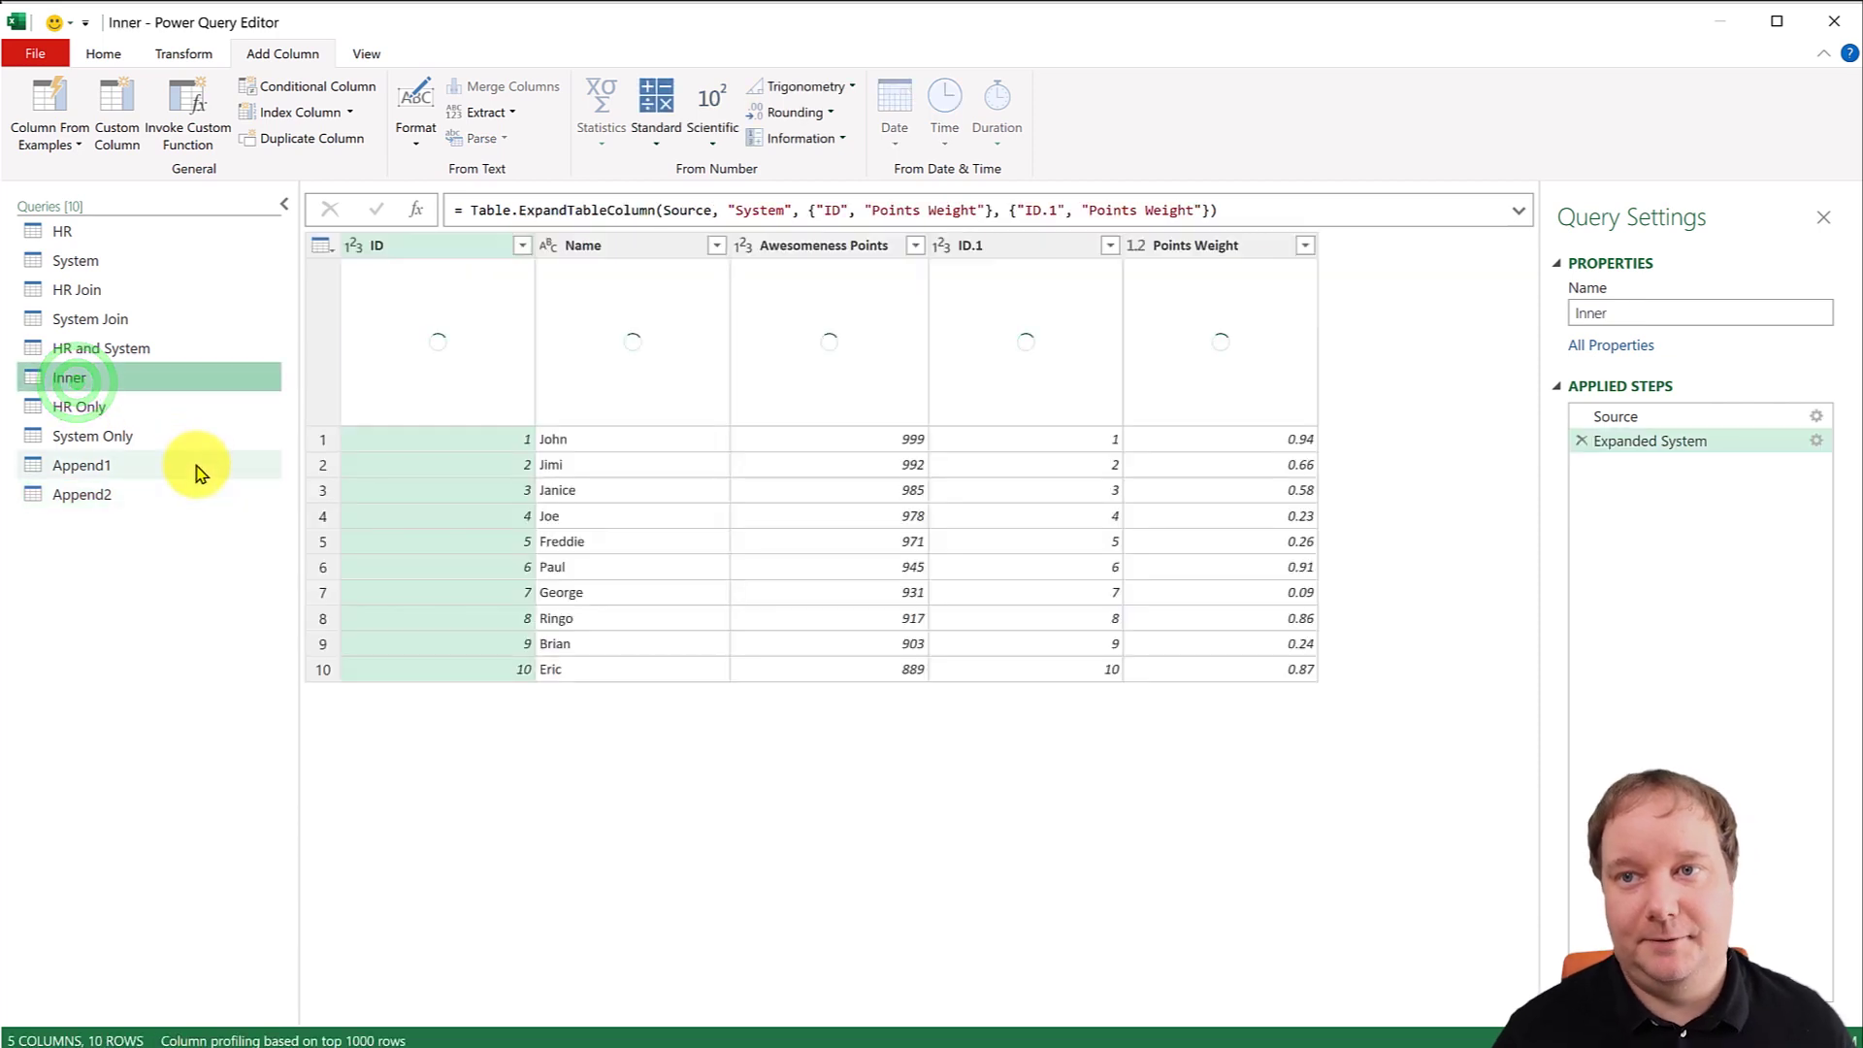
{"action": "right_click", "coordinate": [105, 386]}
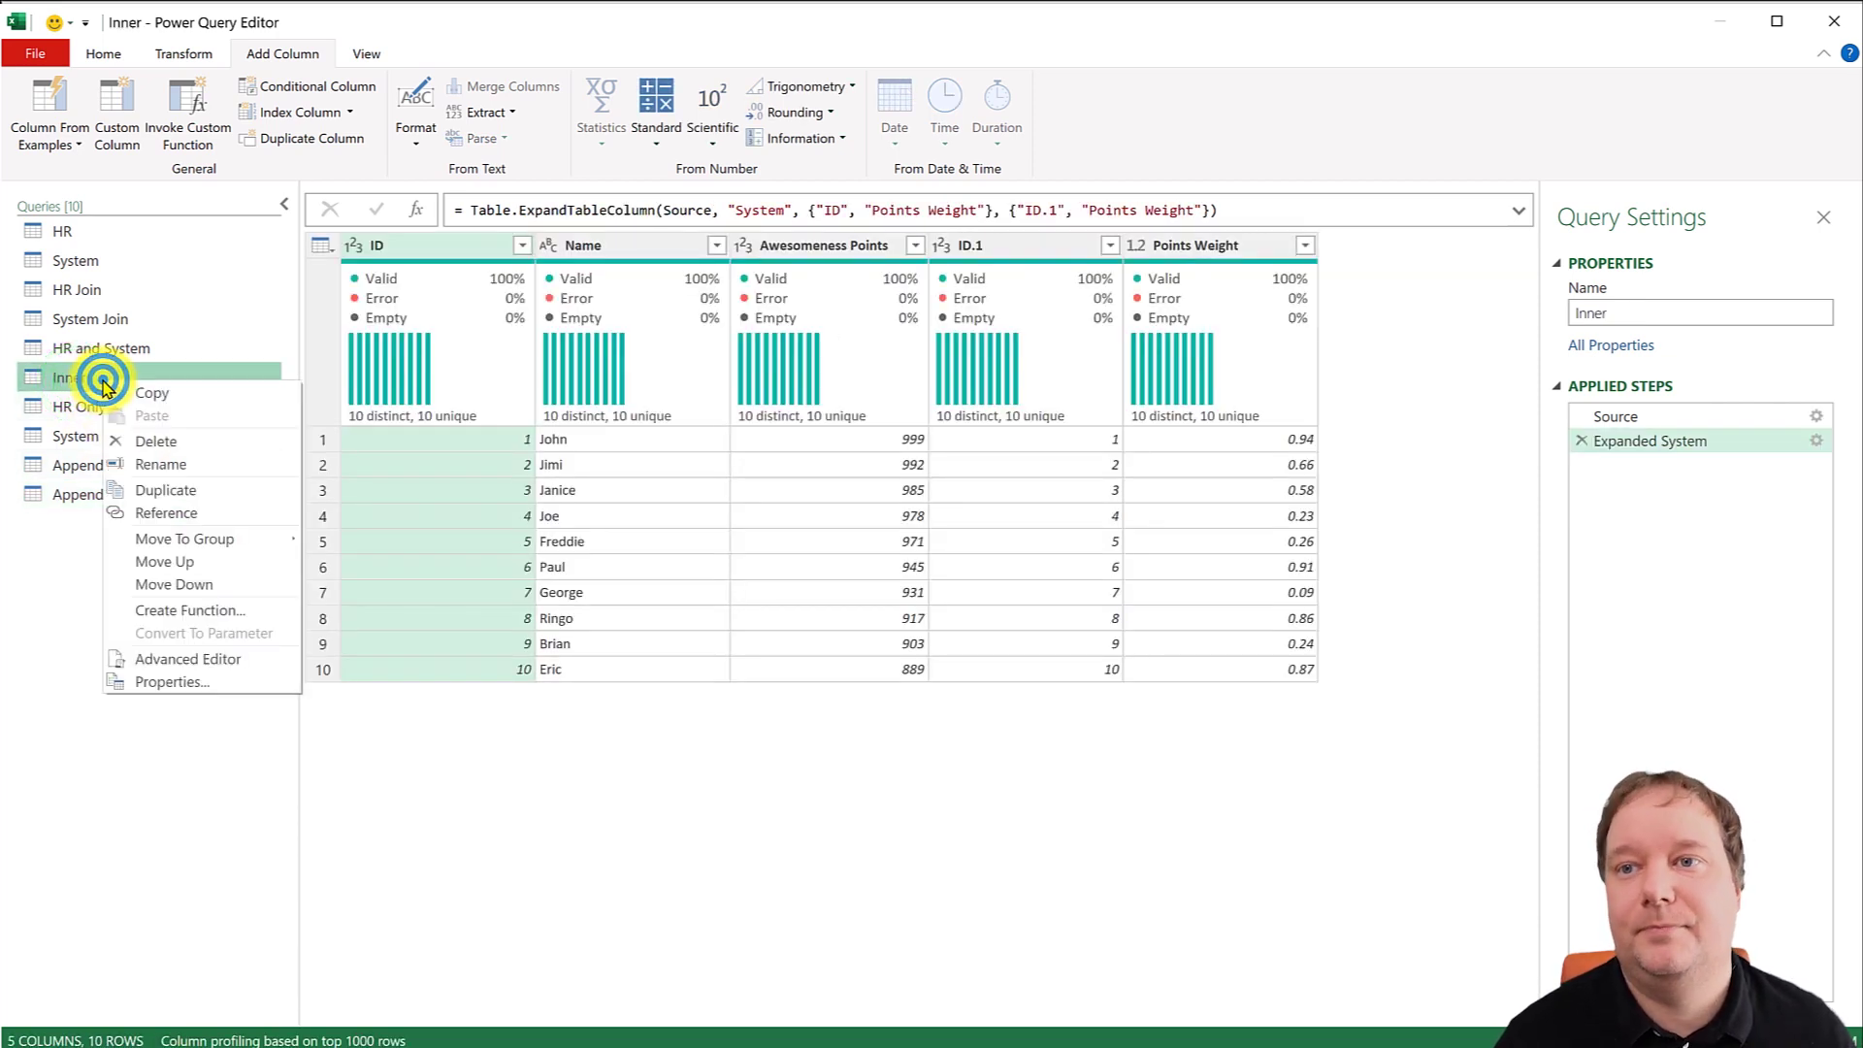
{"action": "left_click", "coordinate": [190, 515]}
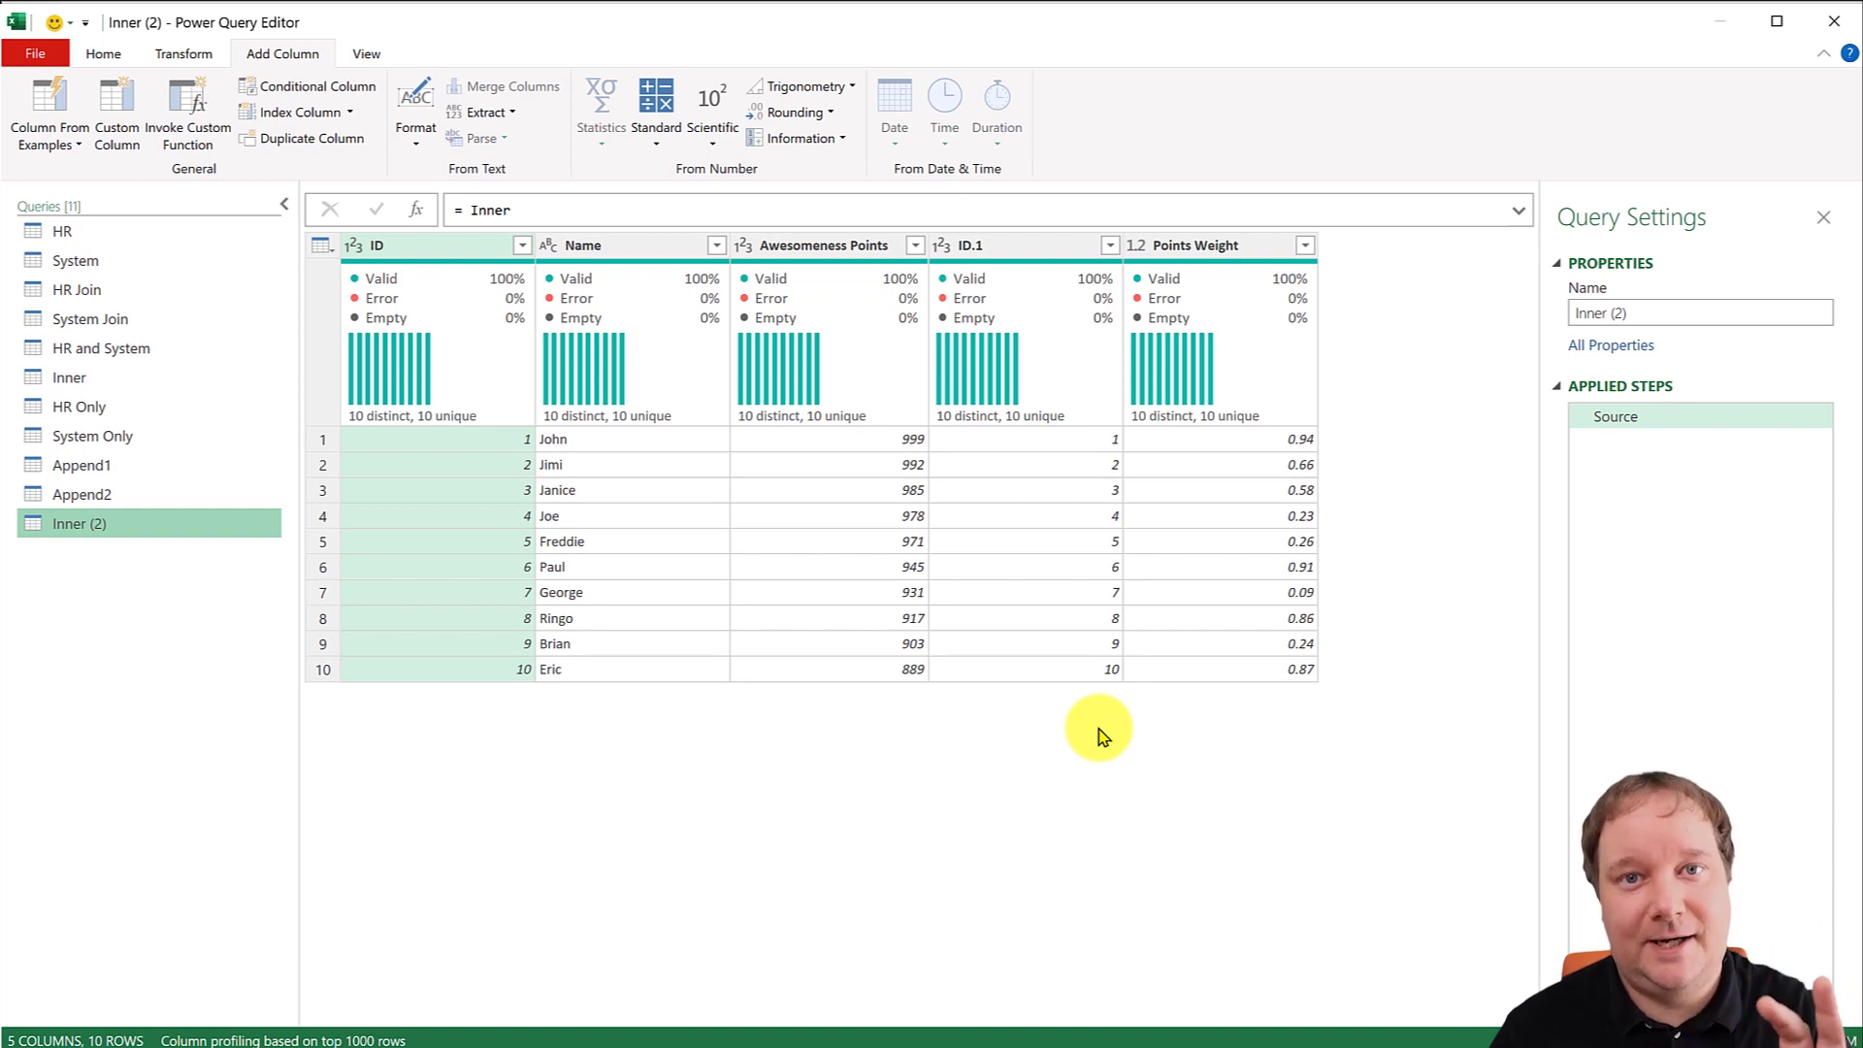
{"action": "left_click", "coordinate": [435, 247]}
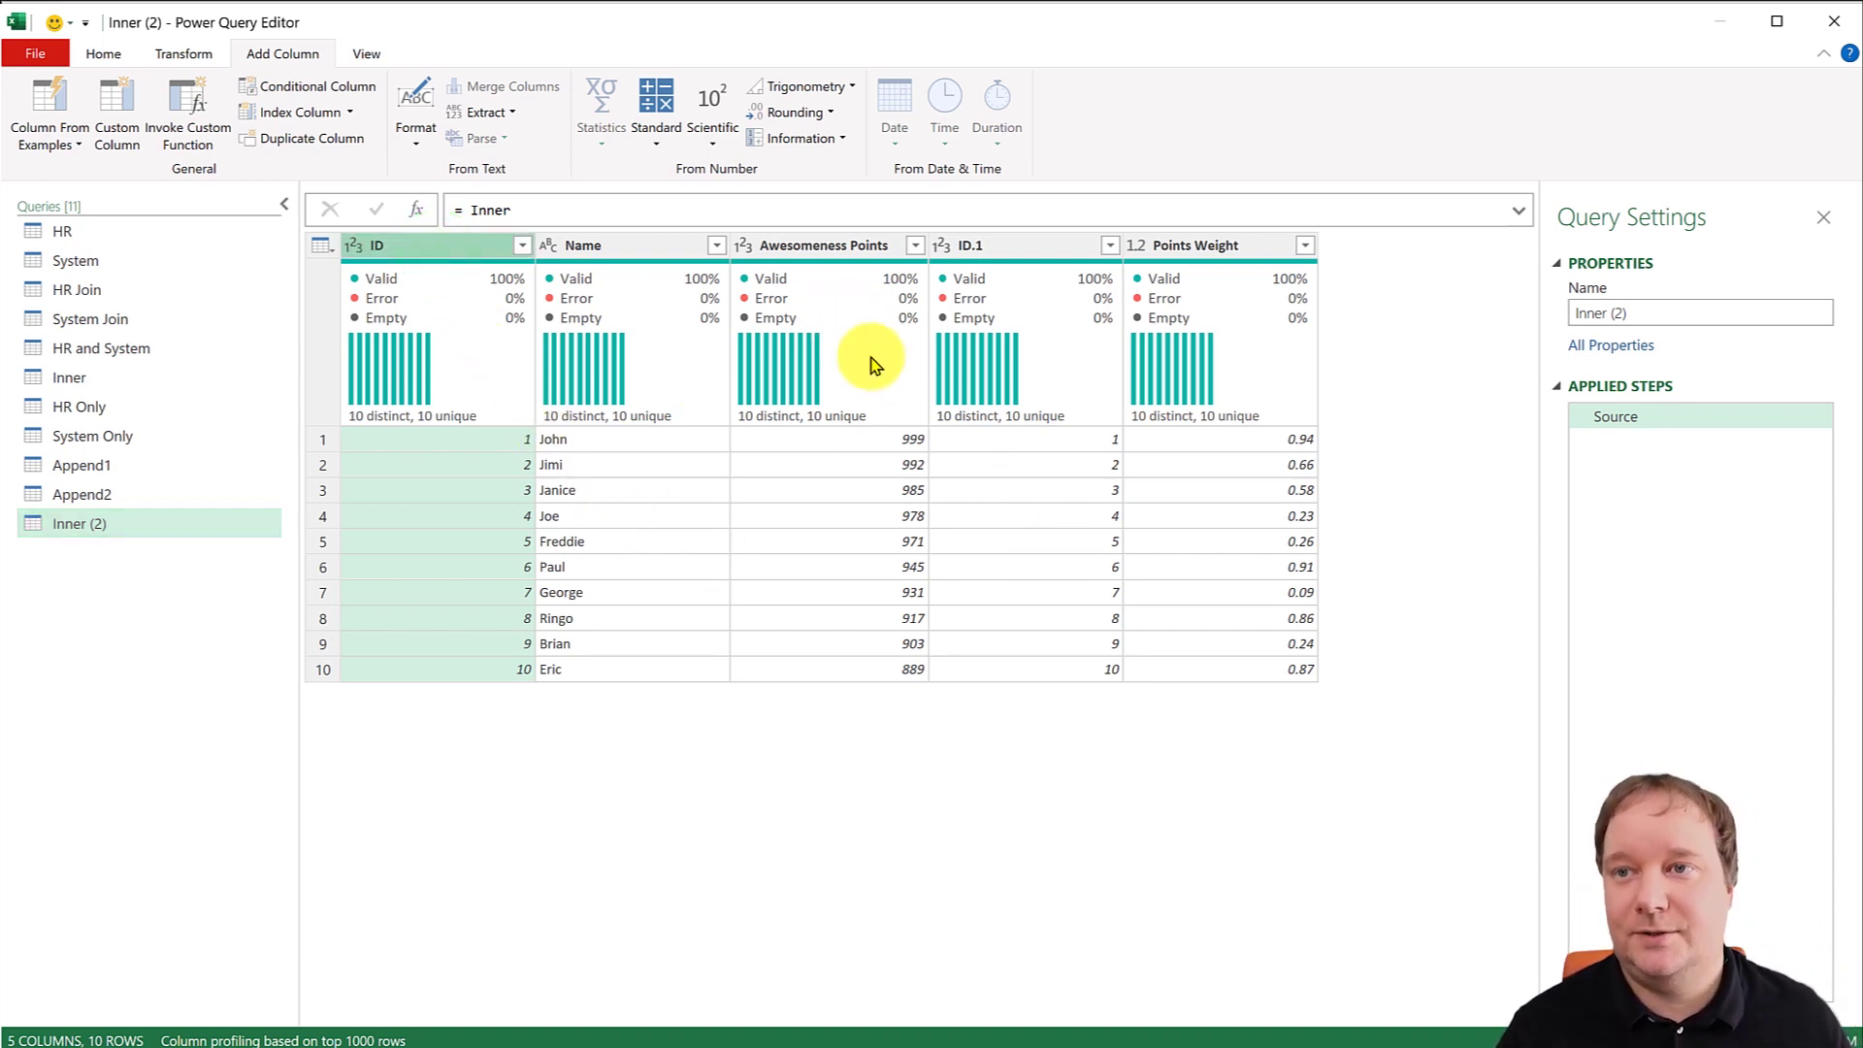
{"action": "left_click", "coordinate": [201, 55]}
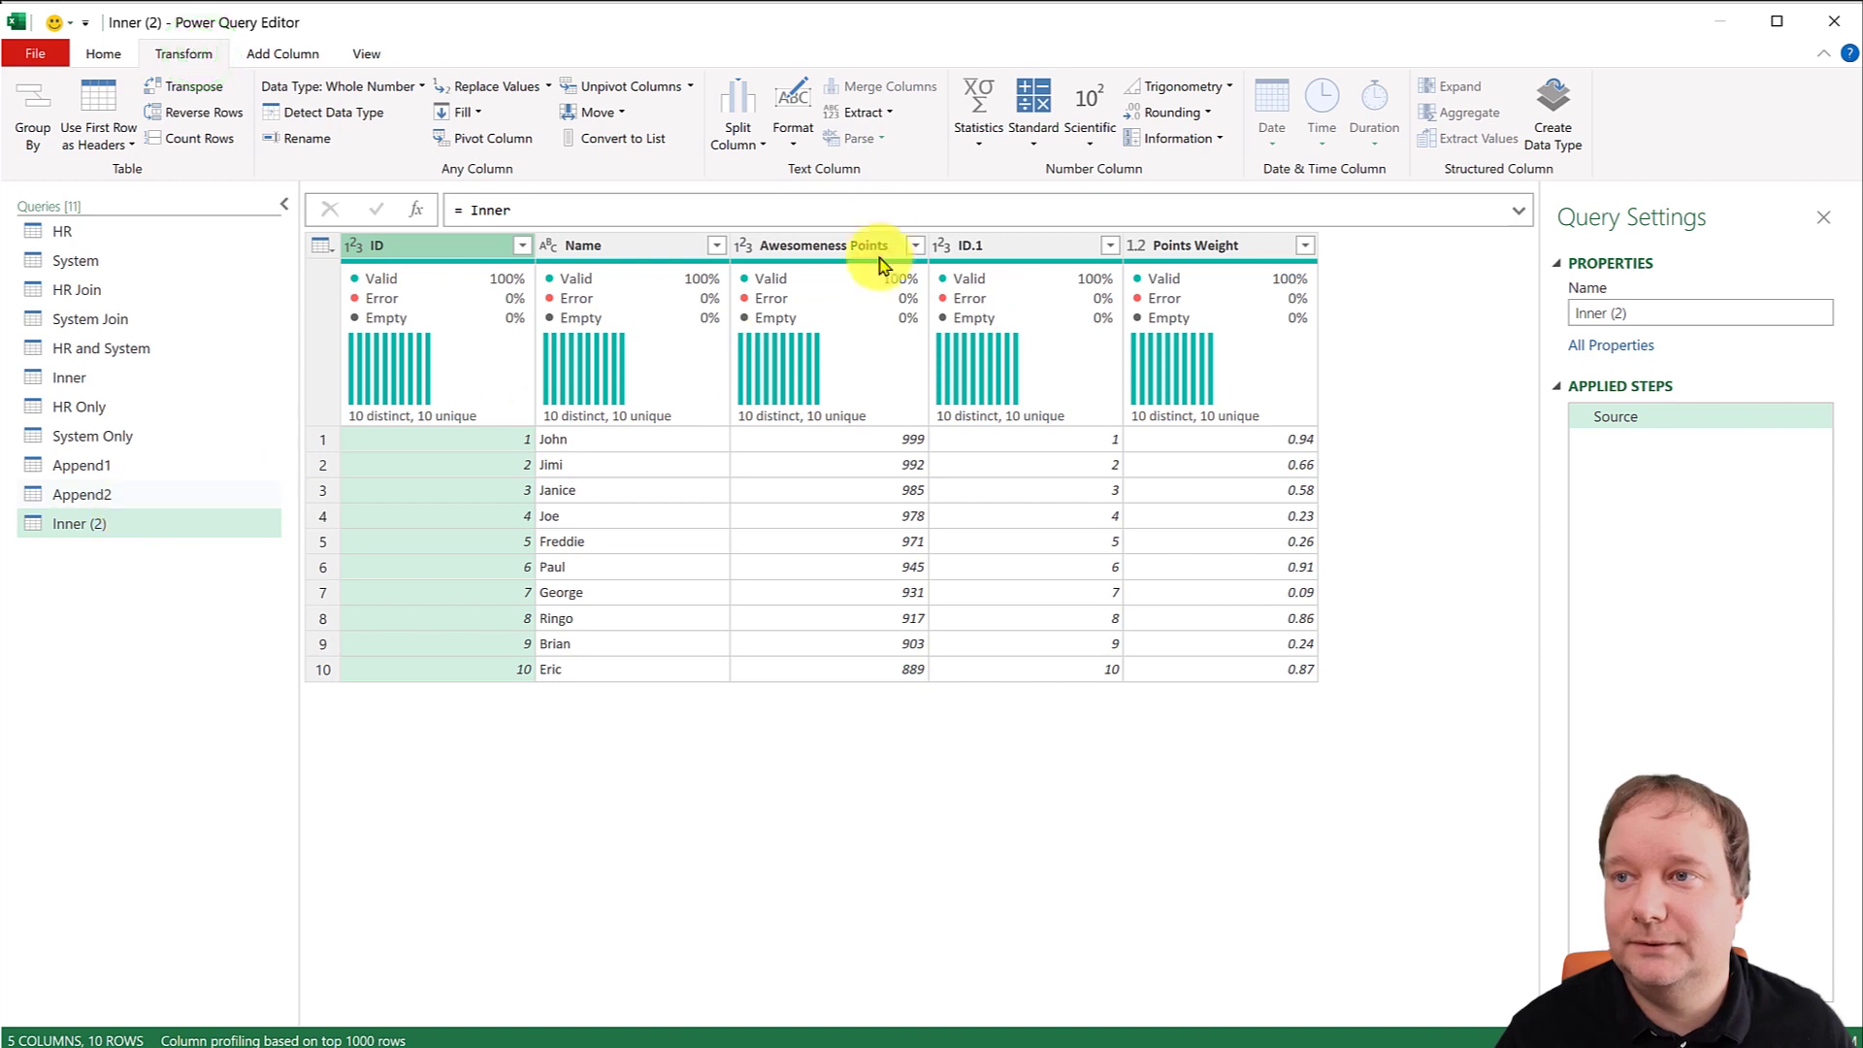
{"action": "left_click", "coordinate": [979, 133]}
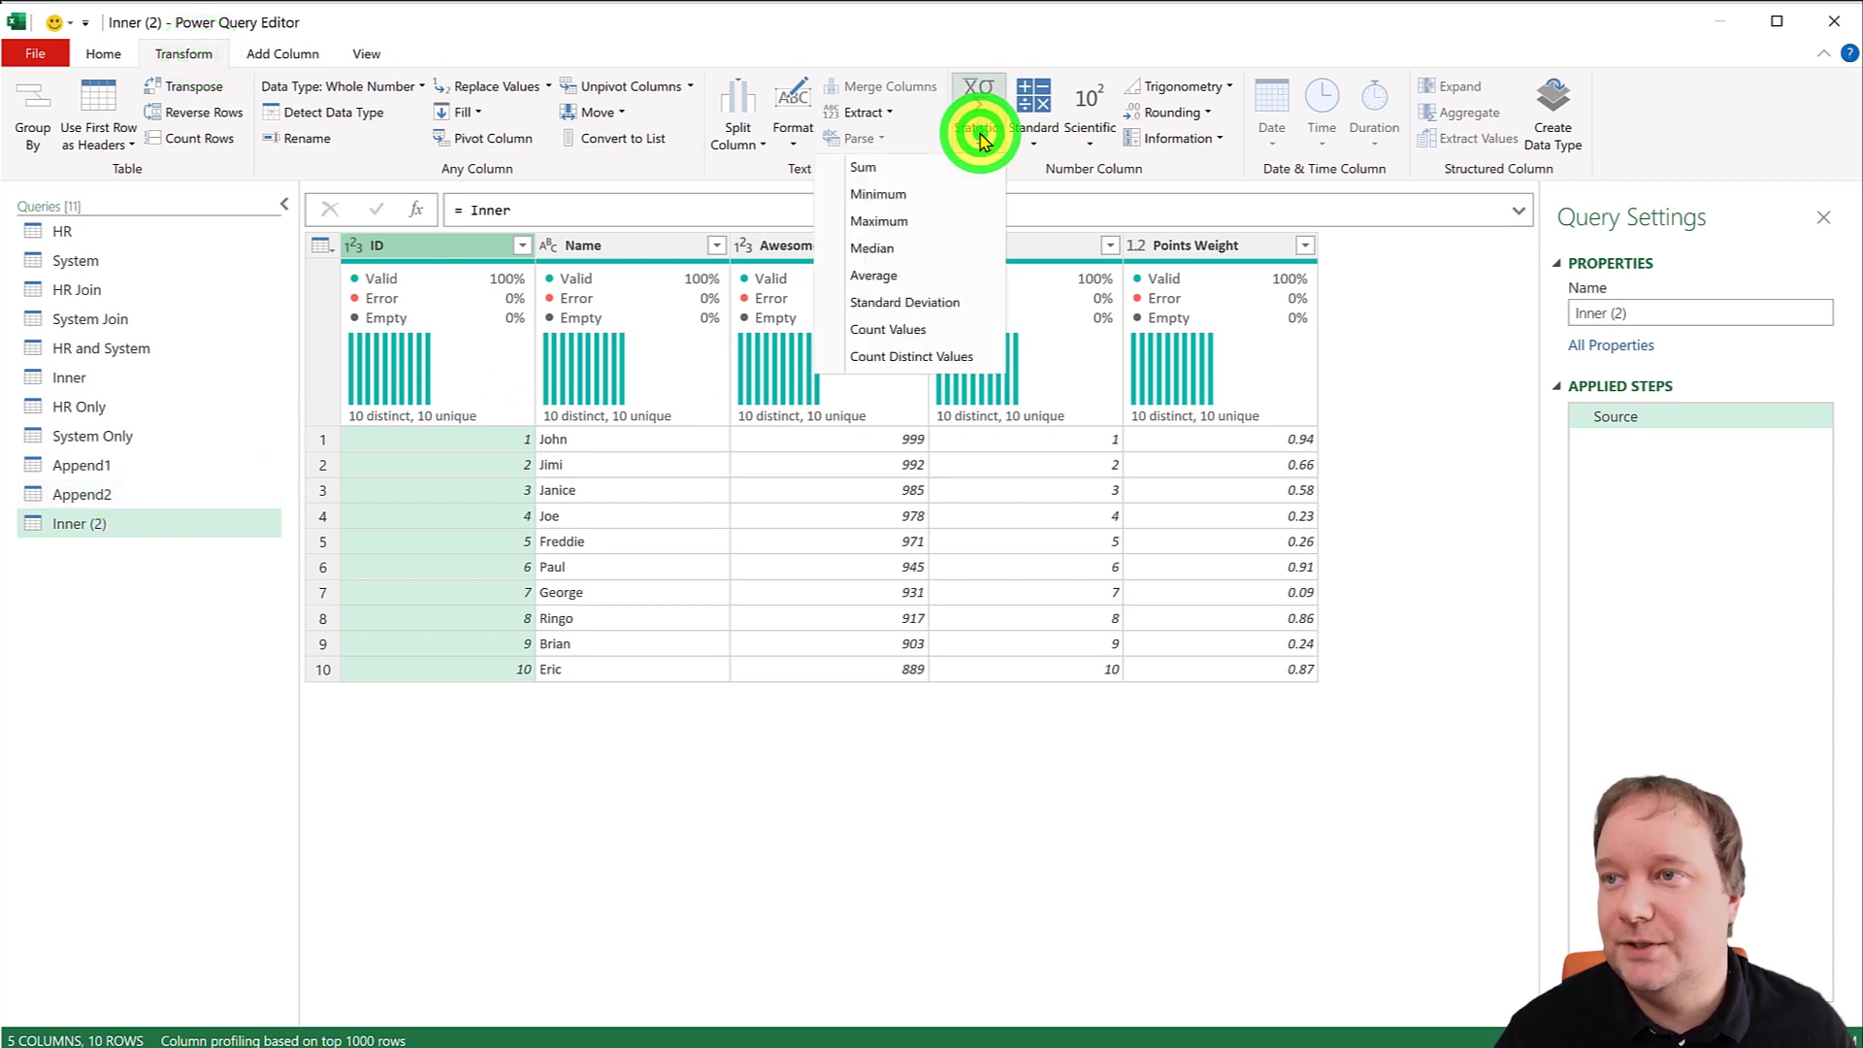
{"action": "left_click", "coordinate": [889, 326]}
Convert the calculated count of the Inner reference query to a table and rename its column Value.
{"action": "left_click", "coordinate": [27, 92]}
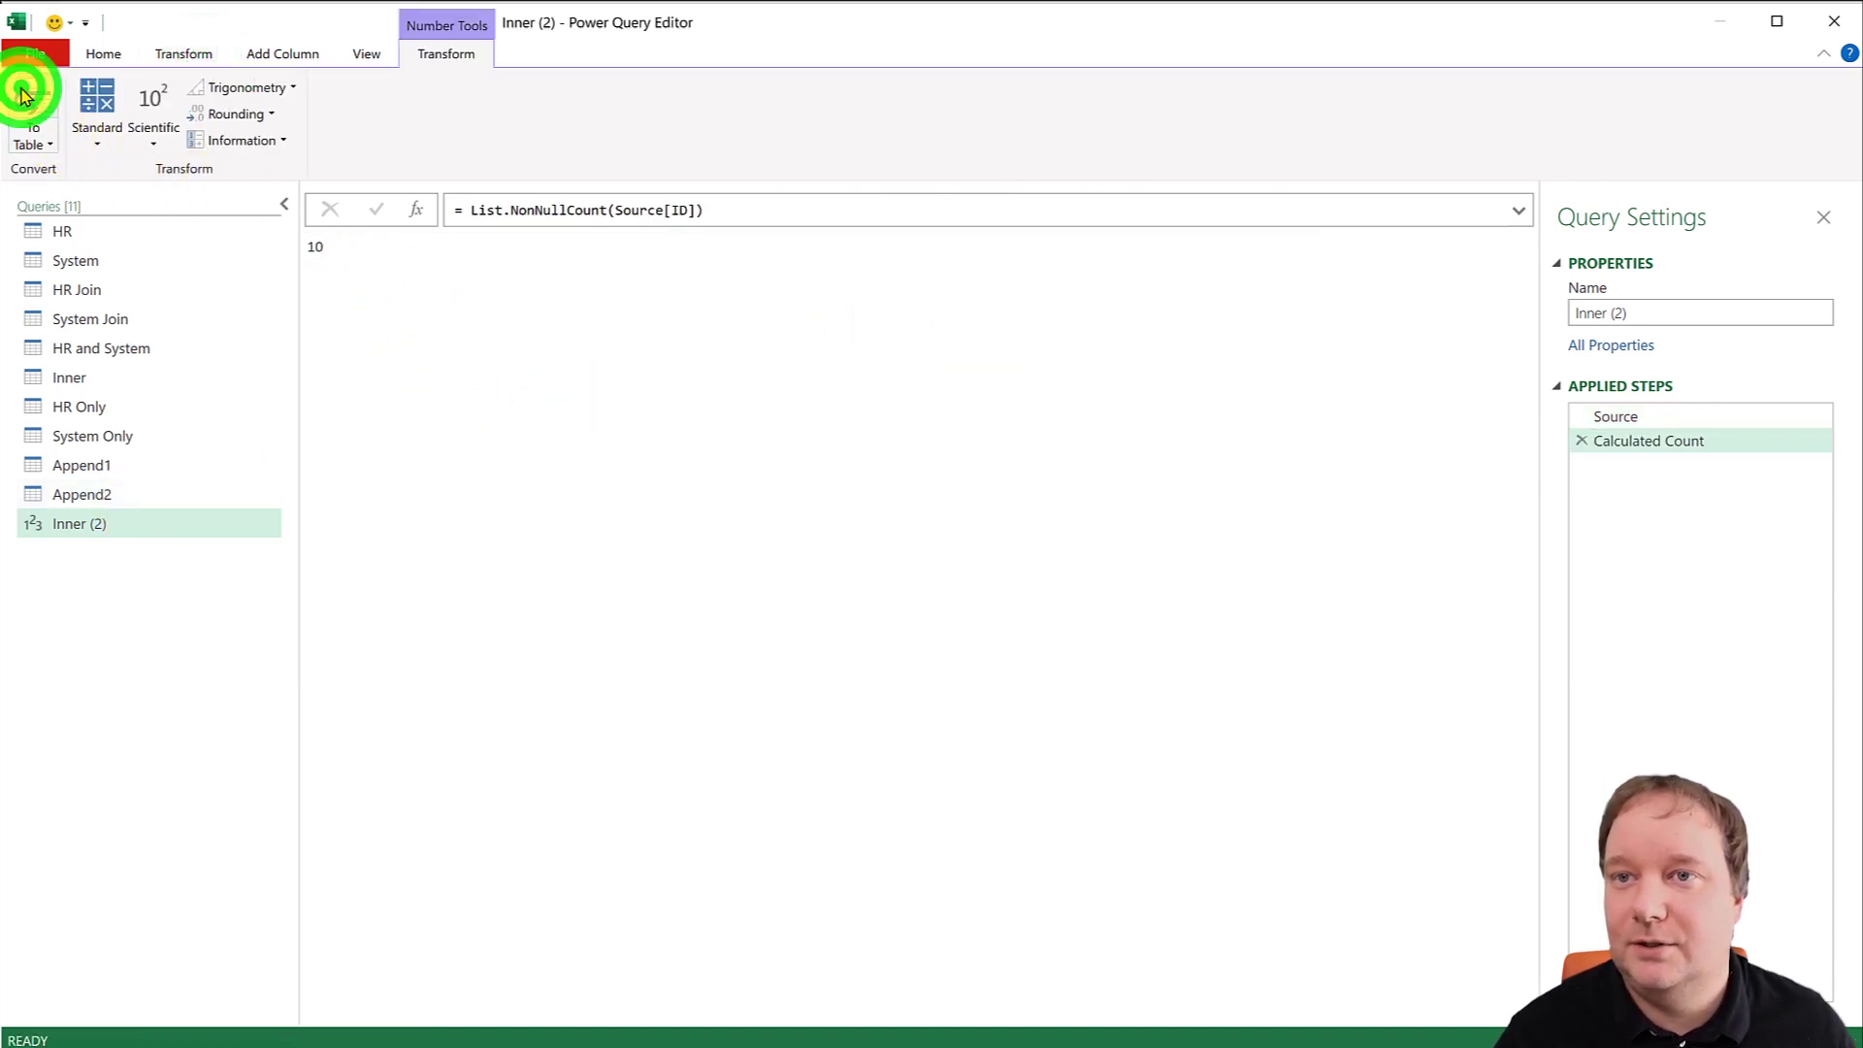
{"action": "double_click", "coordinate": [388, 246]}
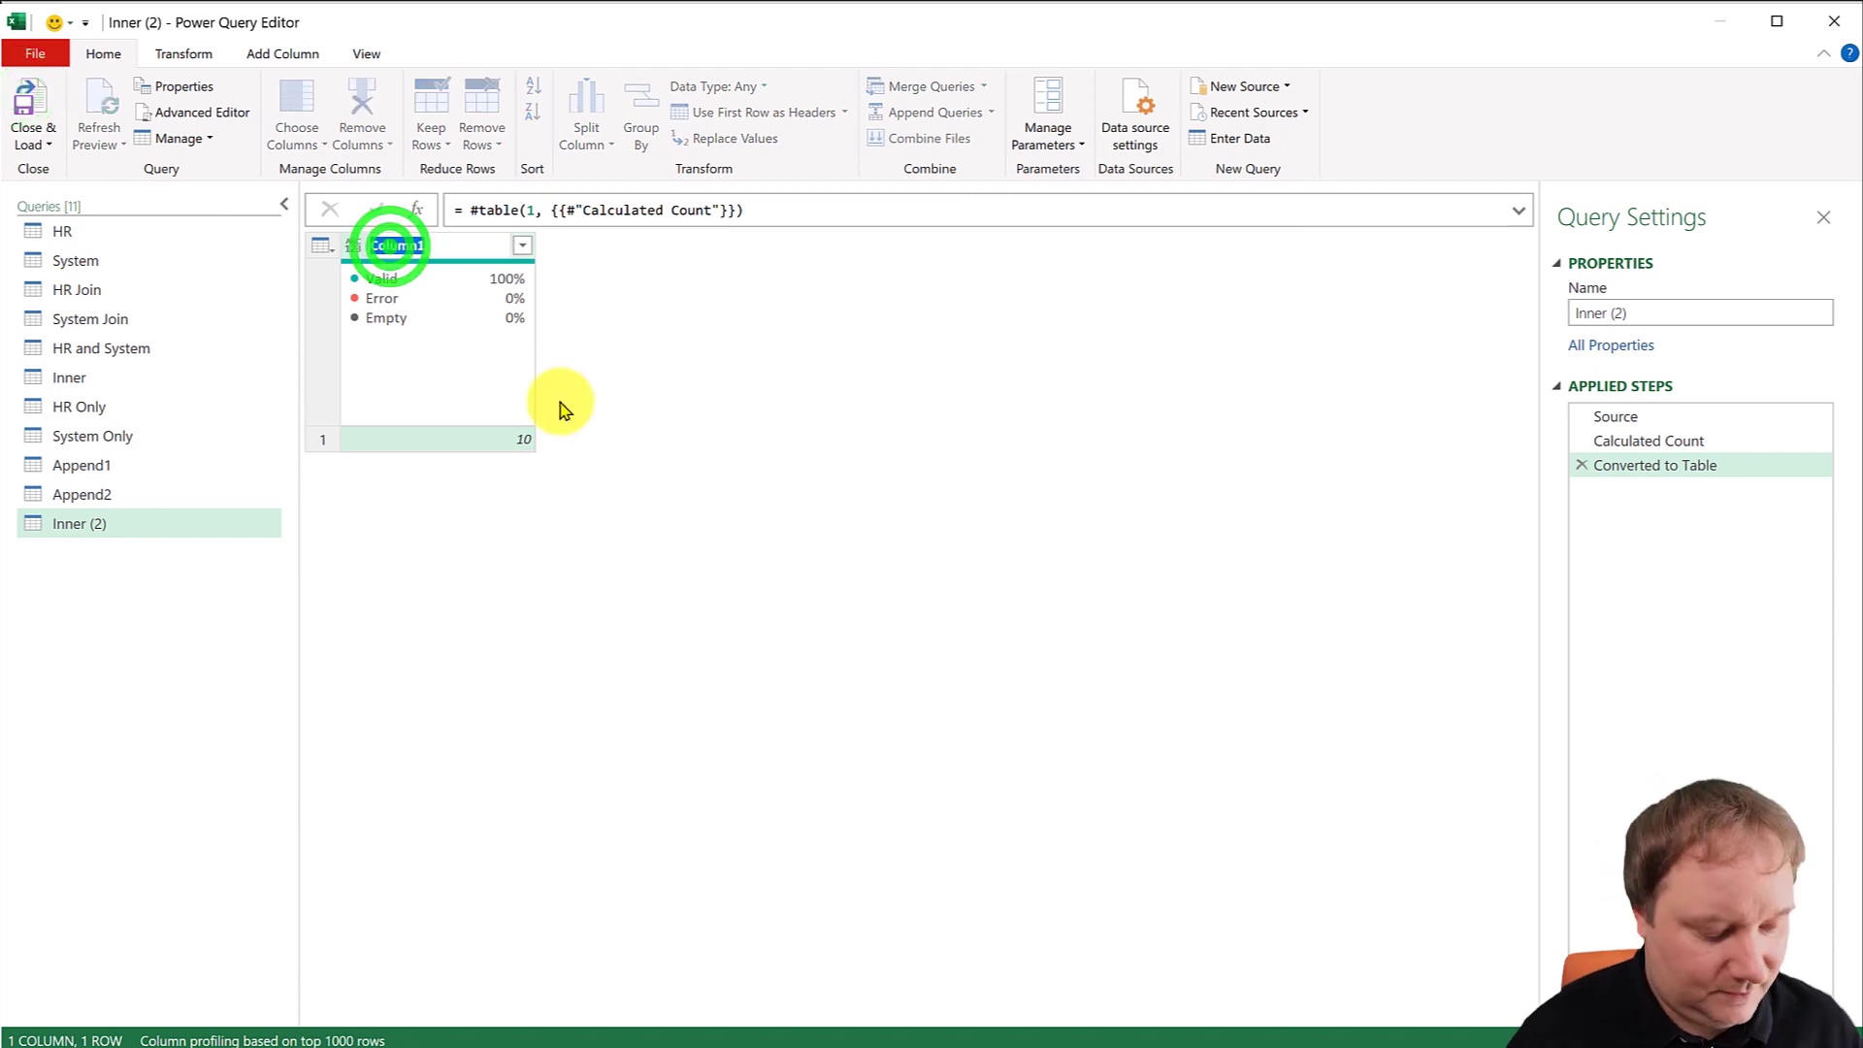
{"action": "type", "text": "Value"}
{"action": "key", "text": "Return"}
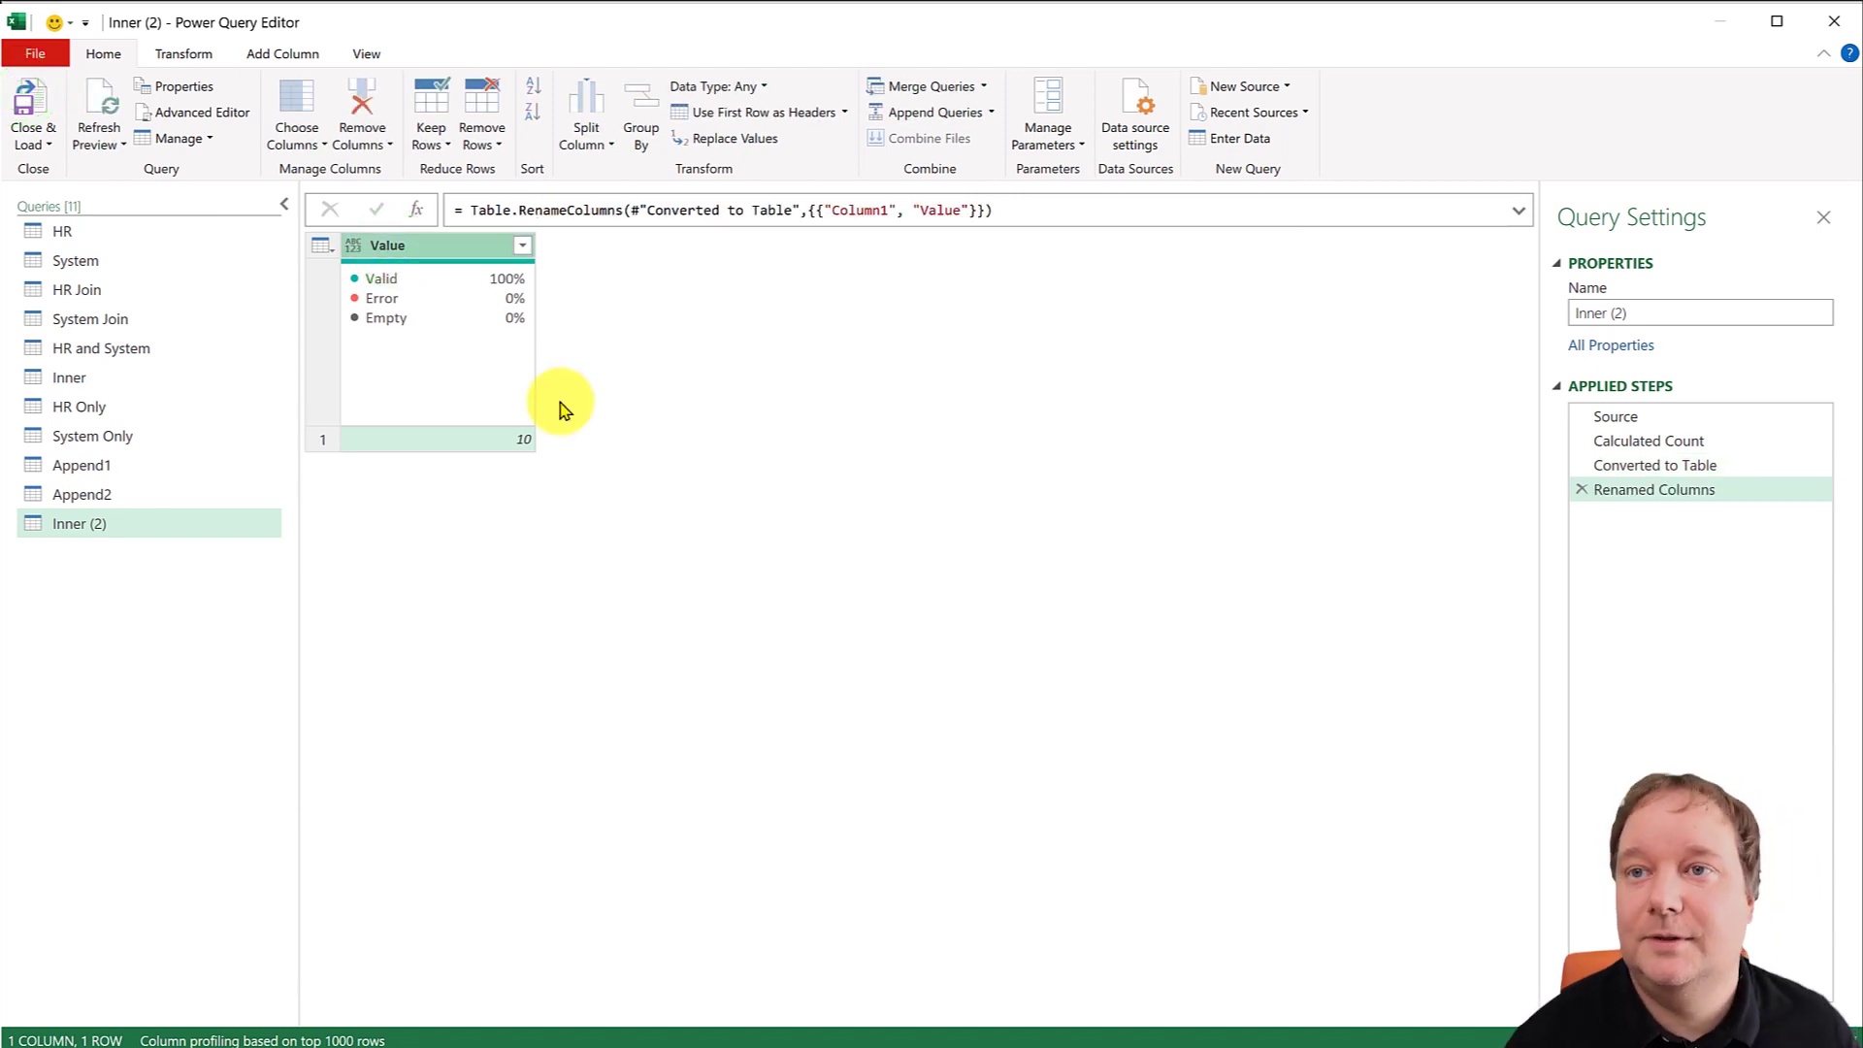
Add a custom column named KPI with the formula "Number of rows in HR that did match".
{"action": "left_click", "coordinate": [282, 53]}
{"action": "left_click", "coordinate": [105, 121]}
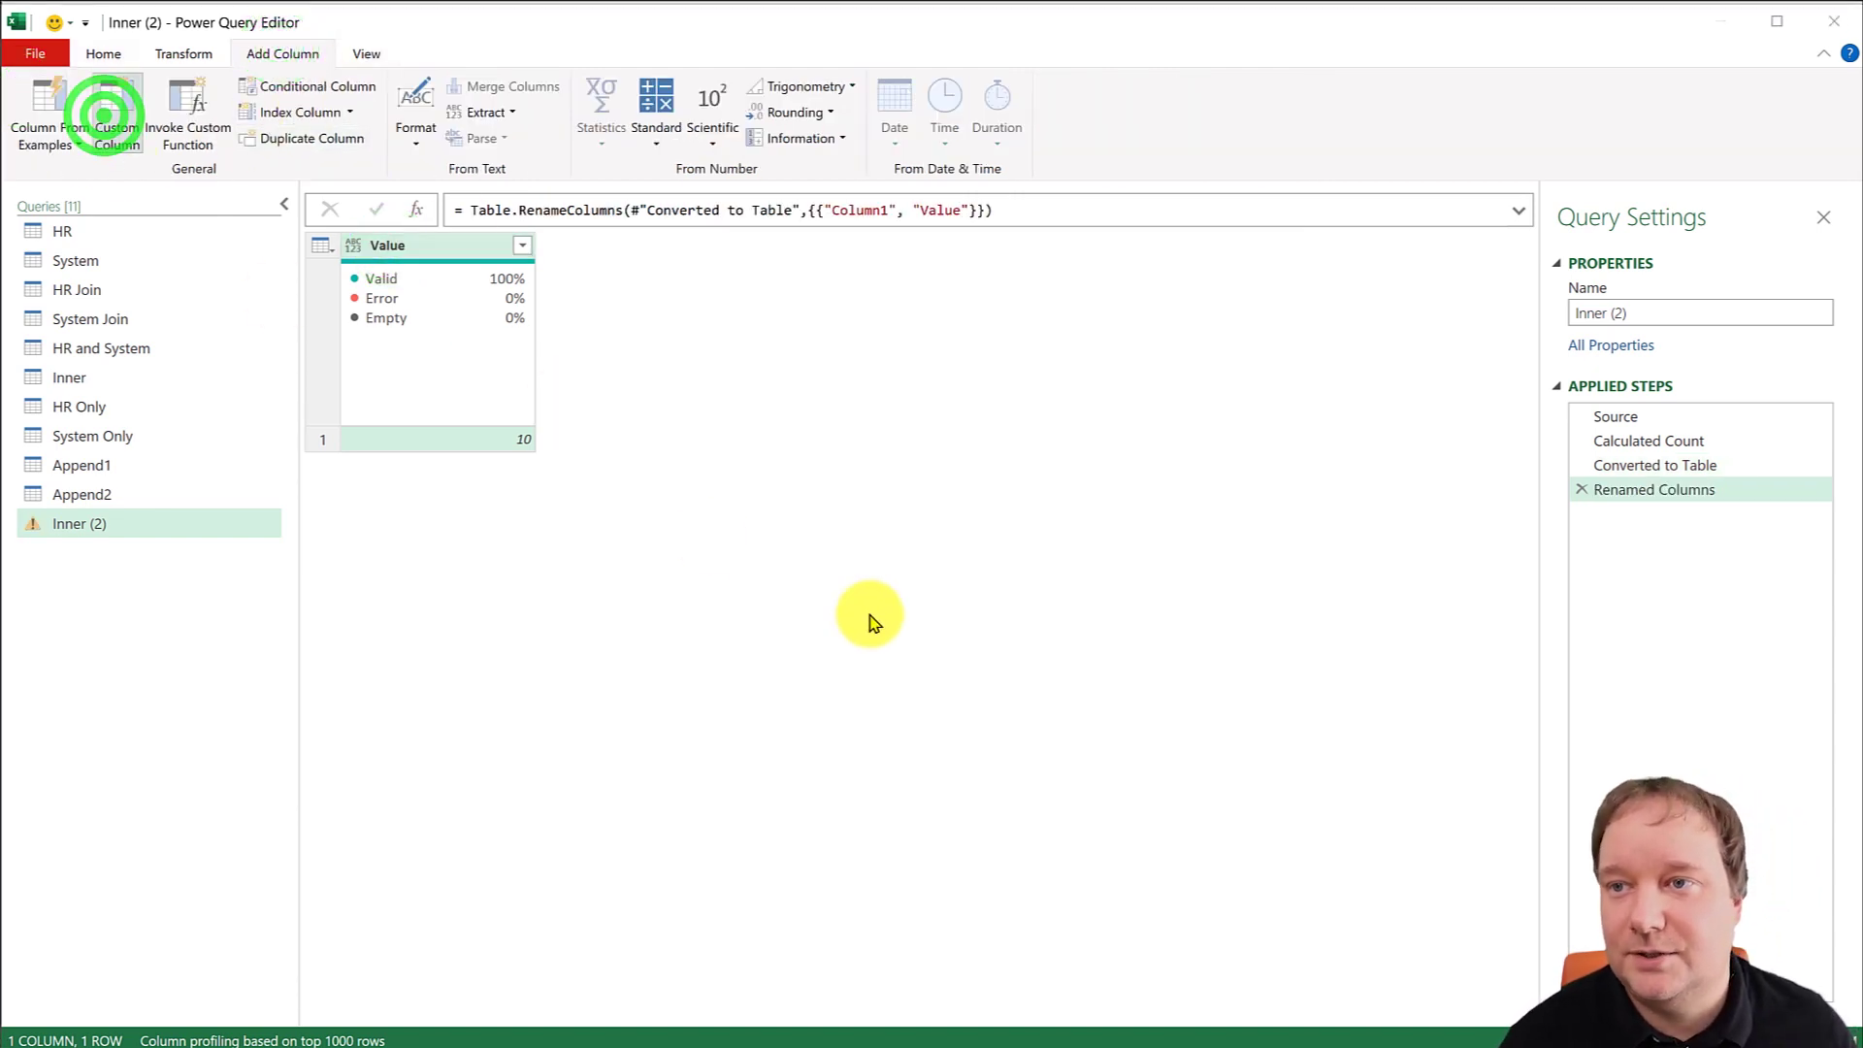
{"action": "left_click", "coordinate": [408, 313]}
{"action": "double_click", "coordinate": [407, 313]}
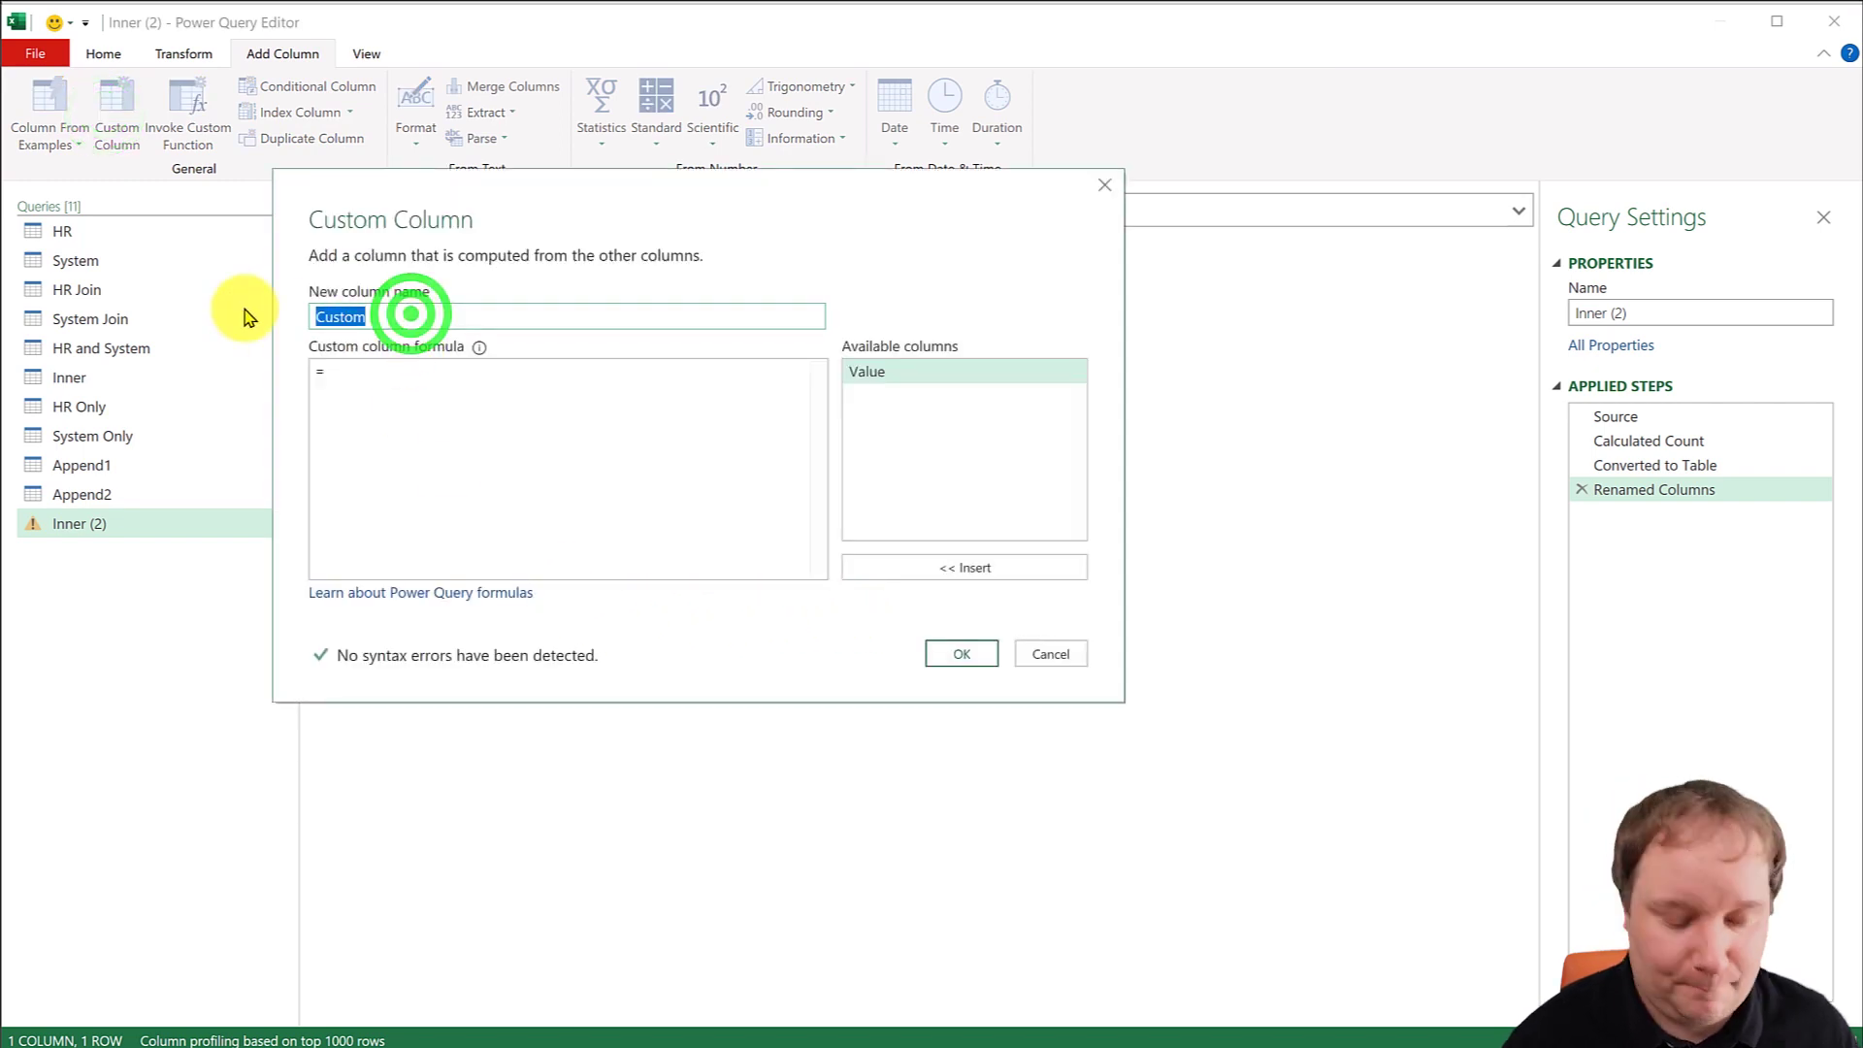
{"action": "type", "text": "KPI"}
{"action": "left_click", "coordinate": [373, 357]}
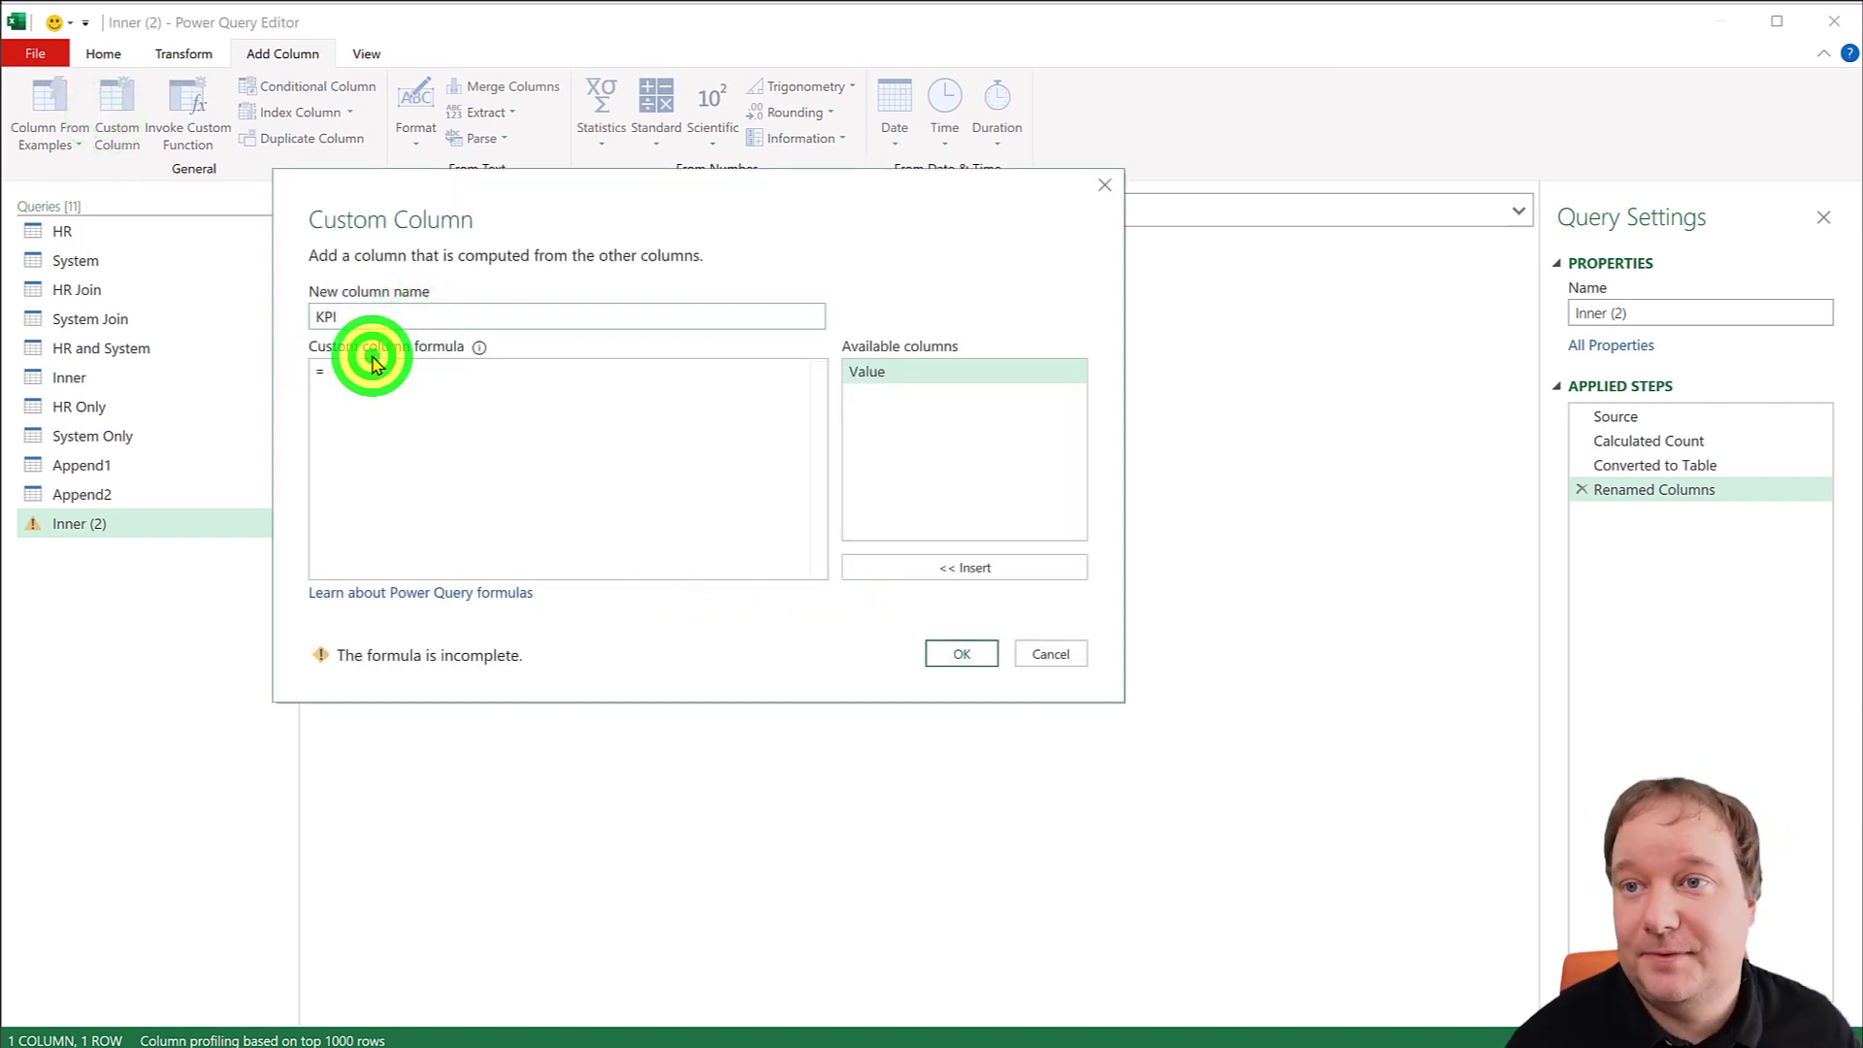
{"action": "left_click", "coordinate": [375, 365]}
{"action": "type", "text": "\""}
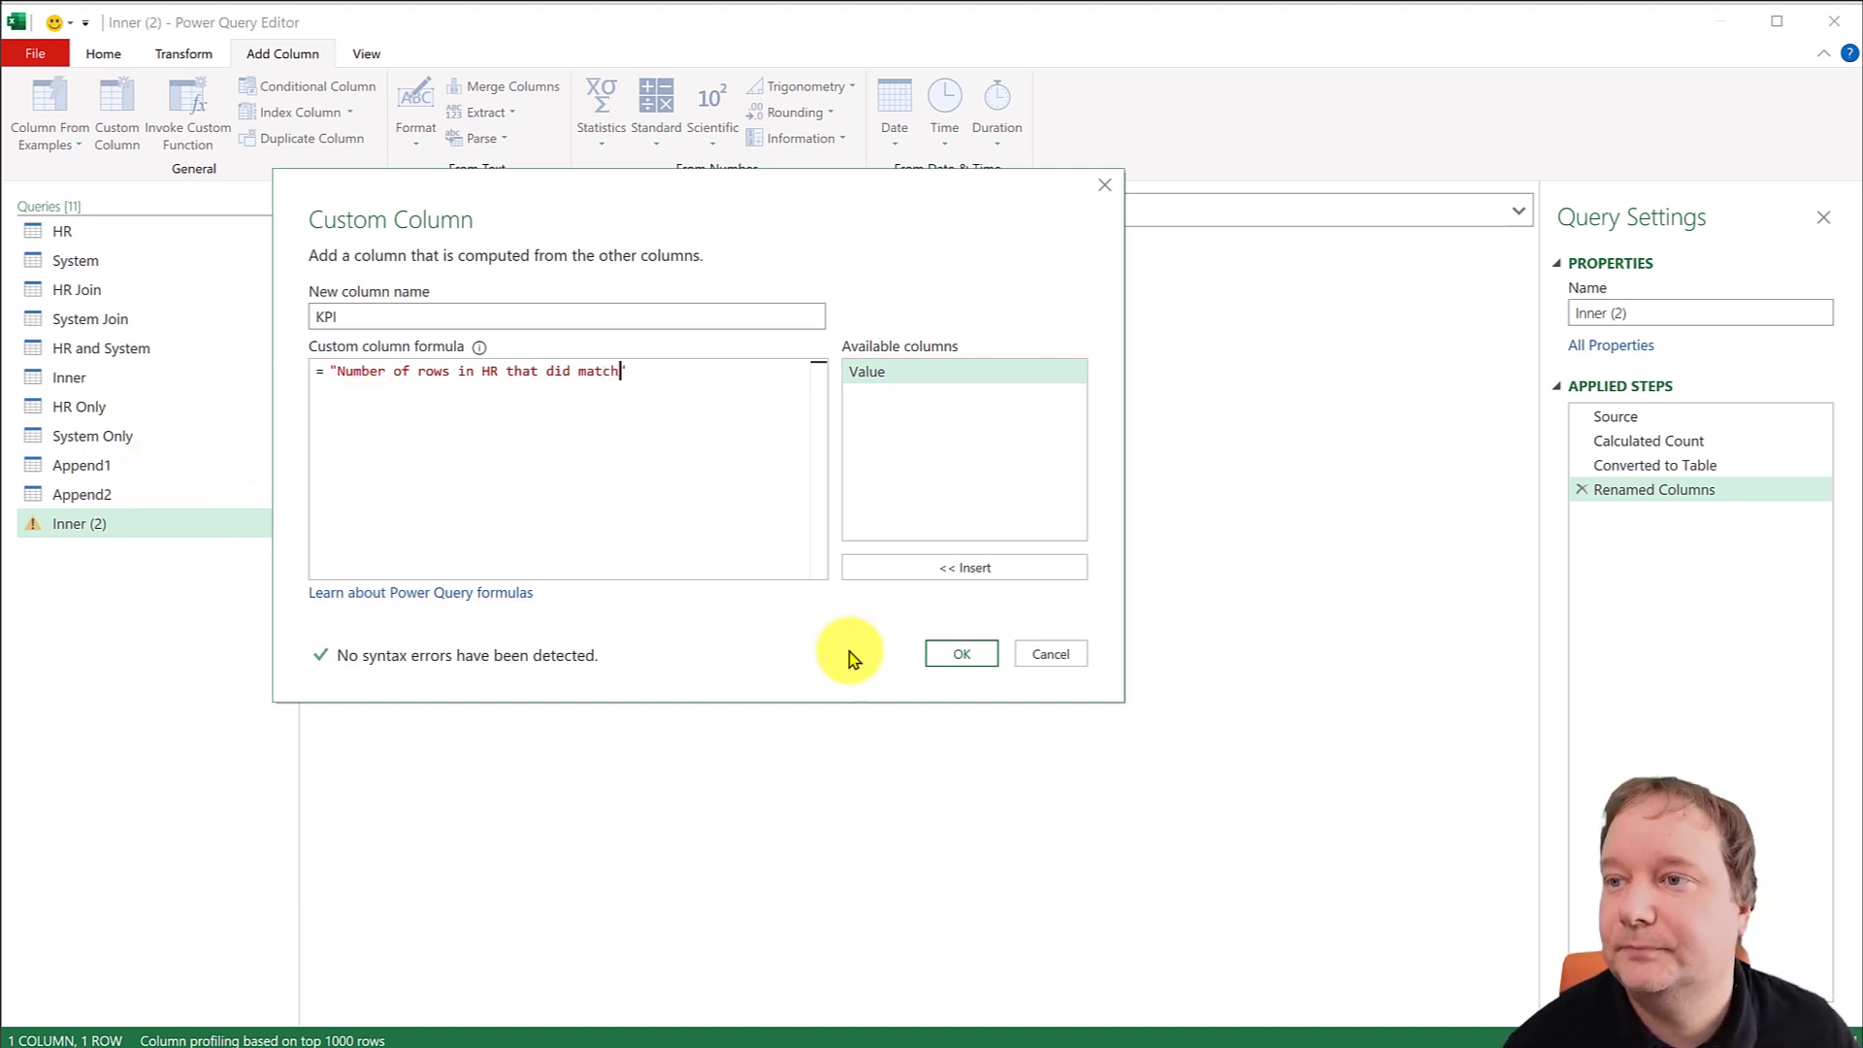
{"action": "left_click", "coordinate": [961, 652]}
Rename the Inner (2) query as Append3.
{"action": "left_click", "coordinate": [1693, 312]}
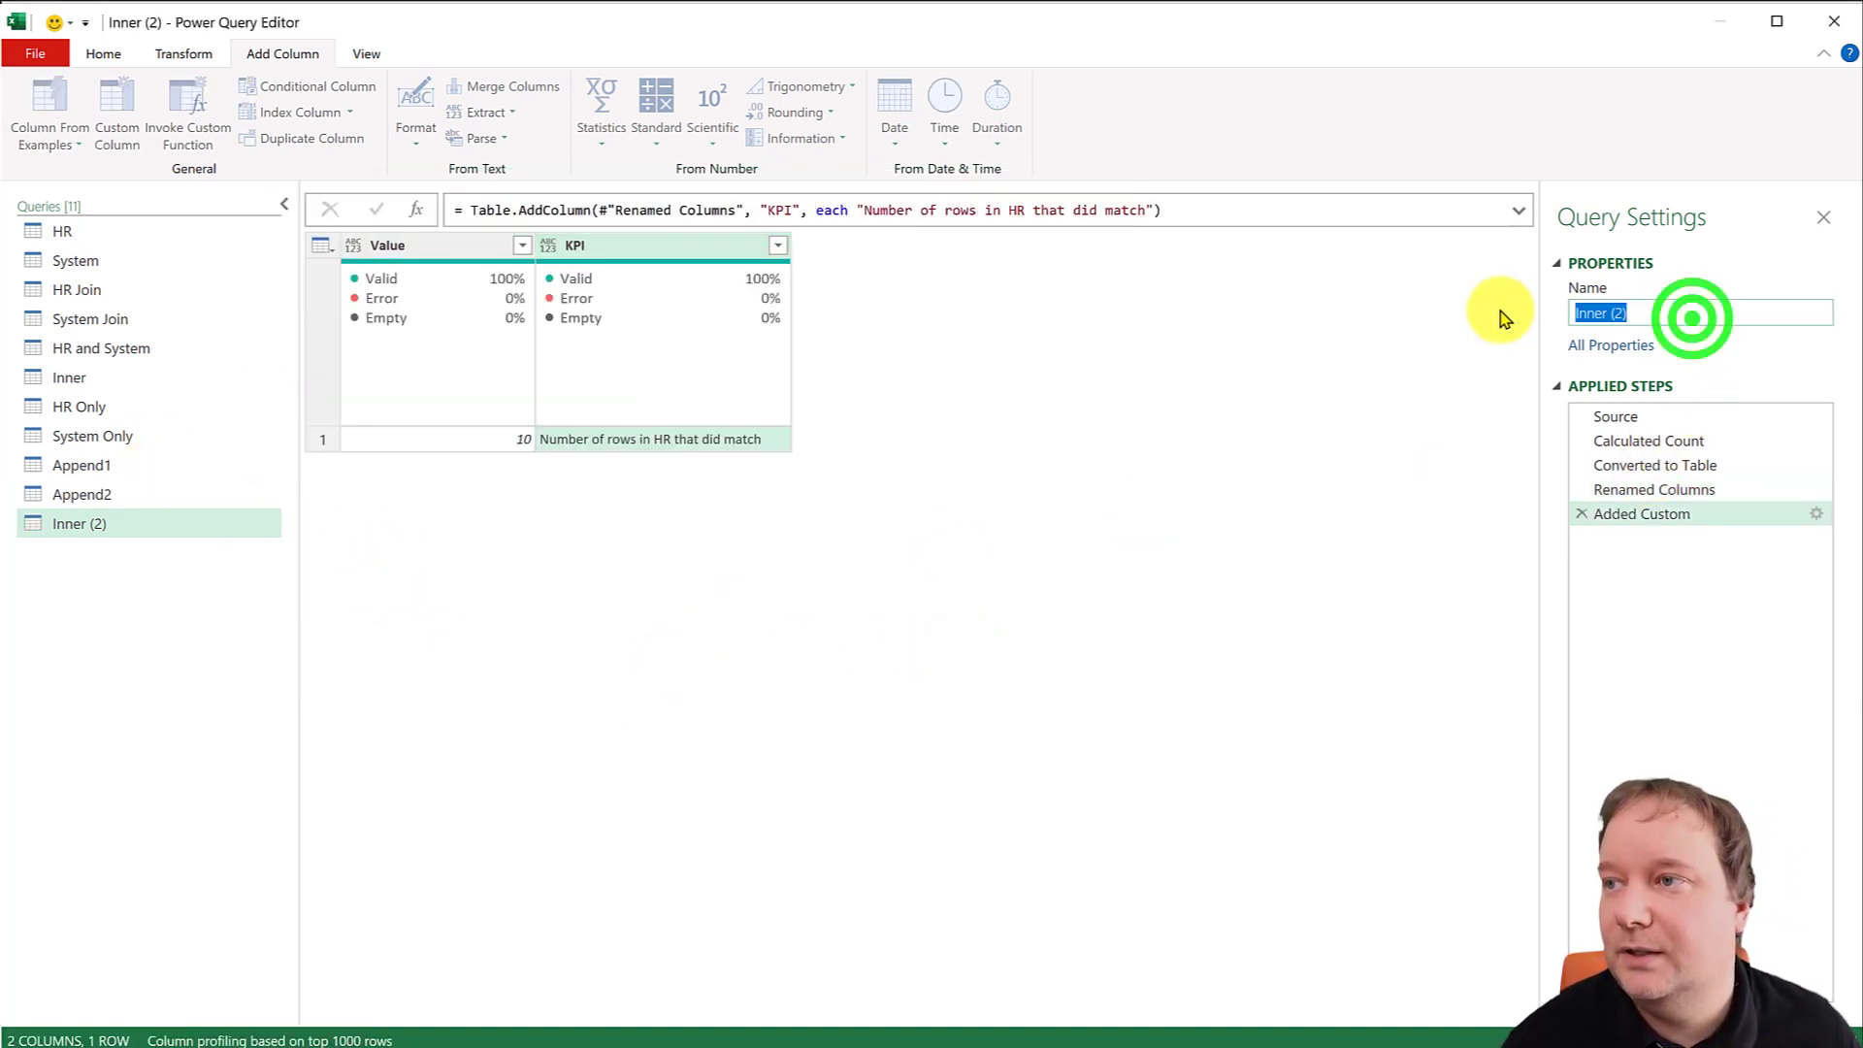
{"action": "type", "text": "Append3"}
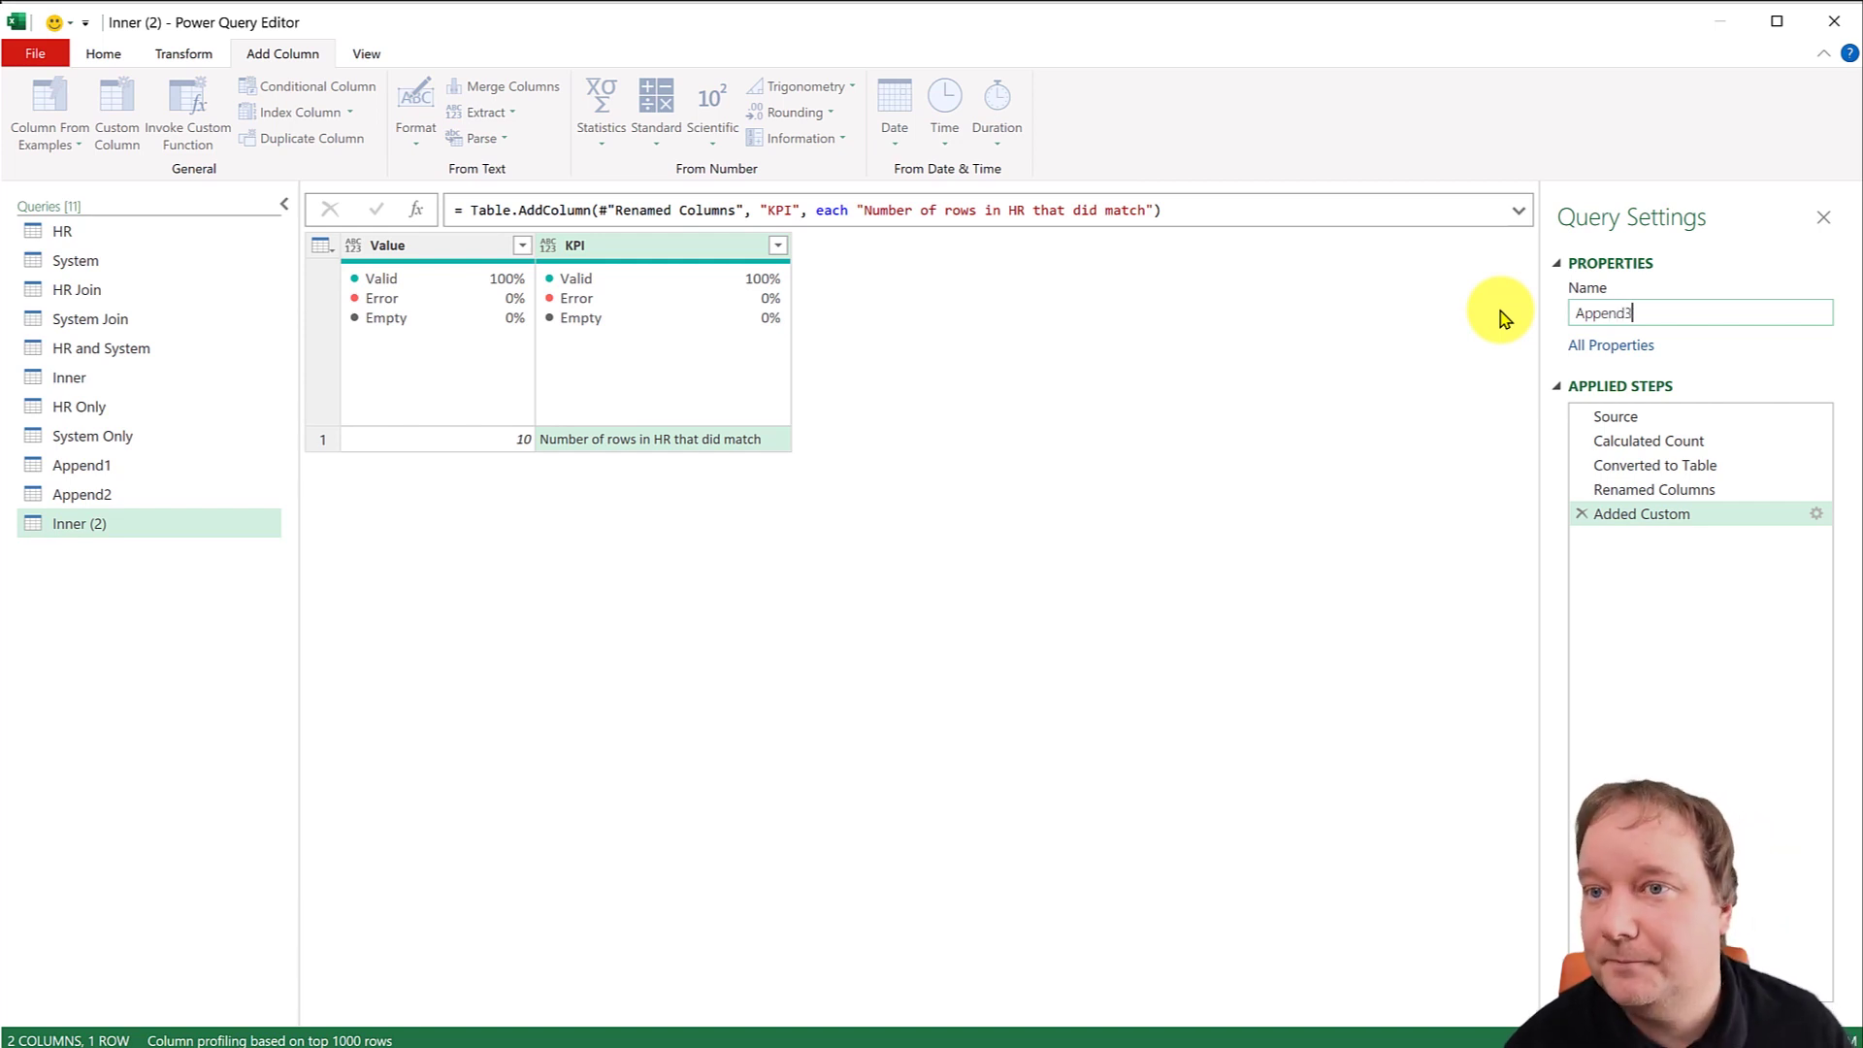
{"action": "key", "text": "Return"}
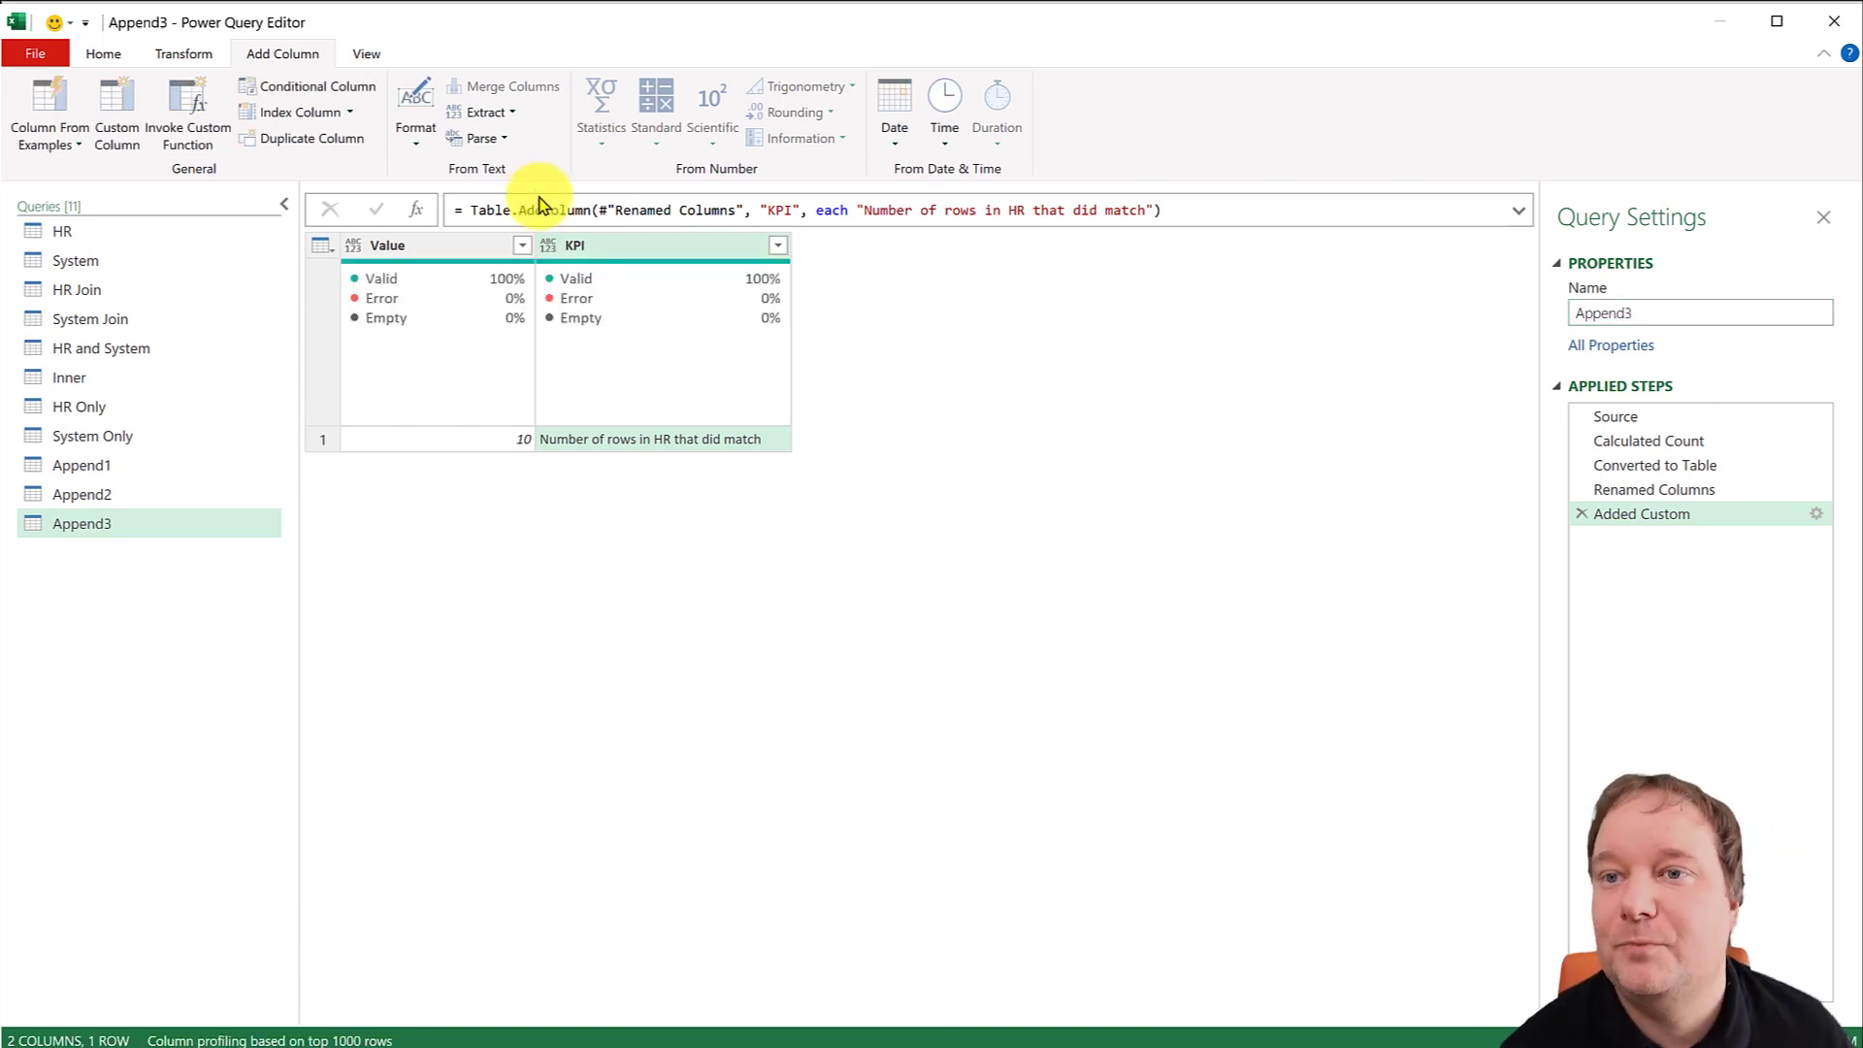
Review the HR Only and System Only queries and compare the KPI values in Append1 and Append3.
{"action": "left_click", "coordinate": [125, 415]}
{"action": "left_click", "coordinate": [136, 439], "text": "ctrl"}
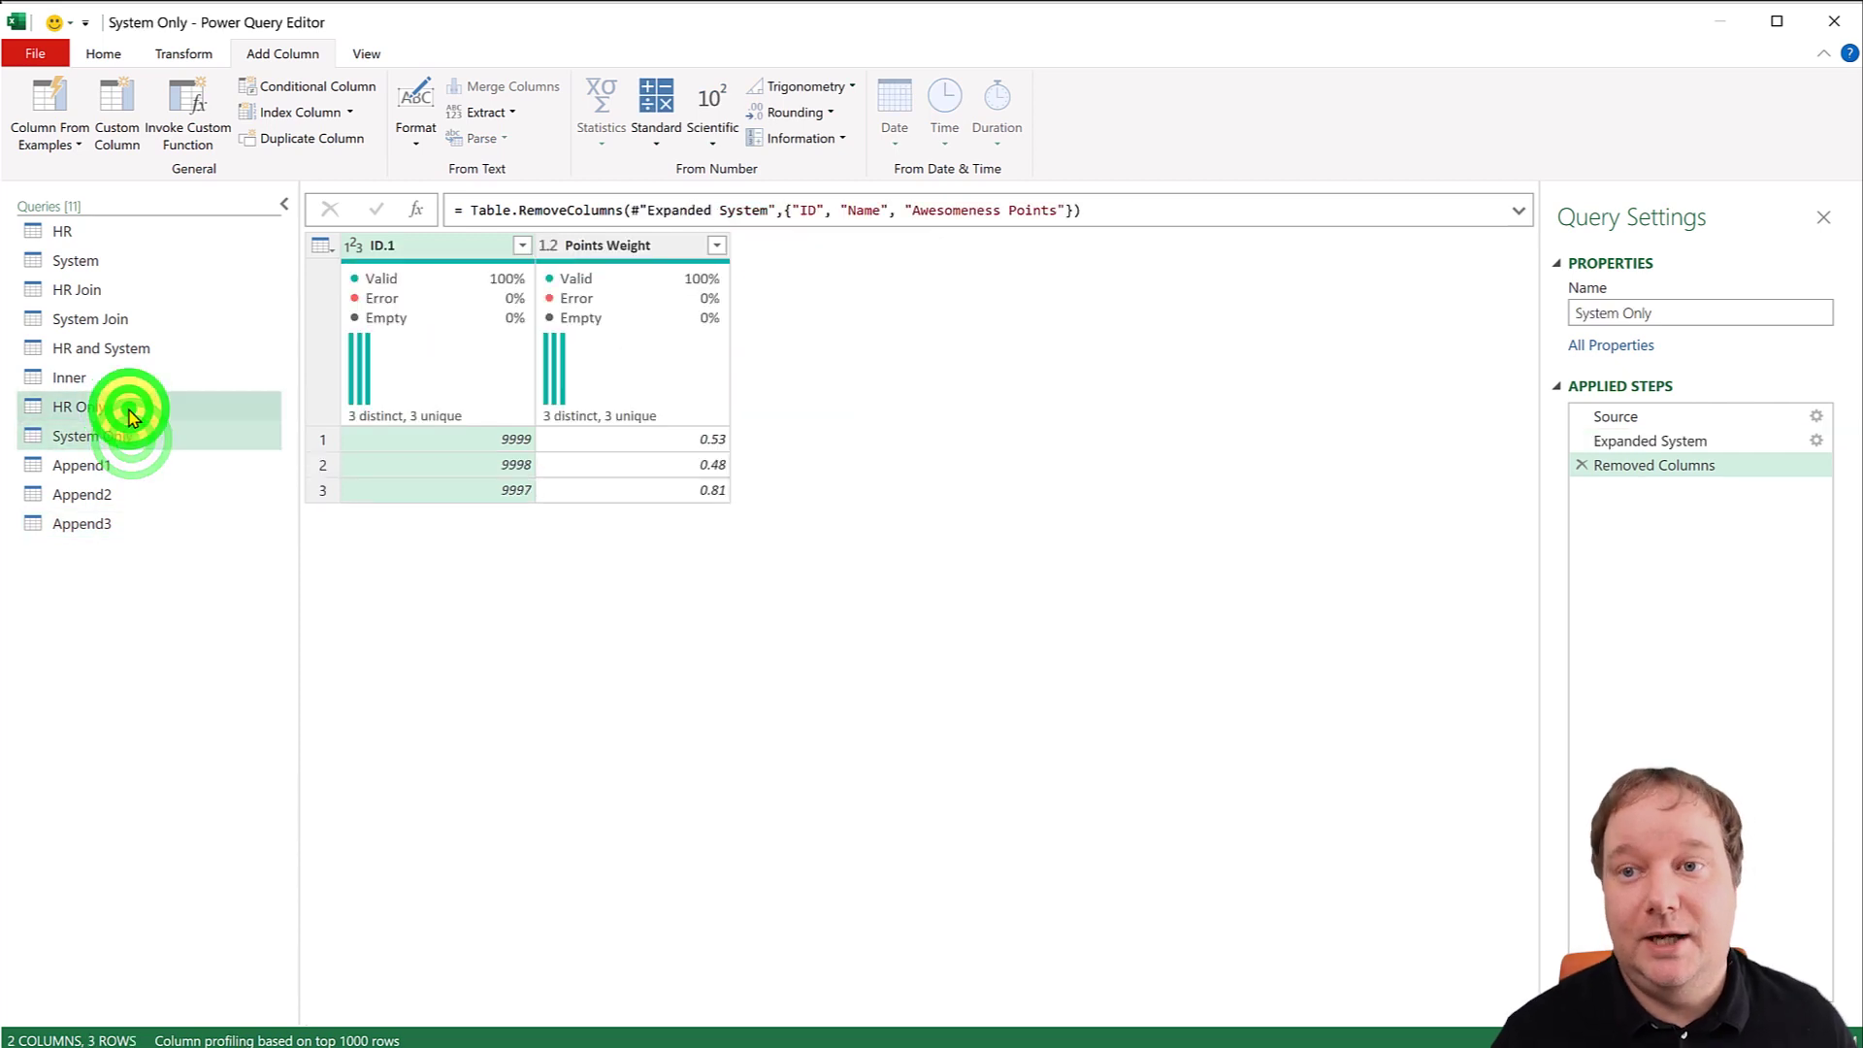
{"action": "left_click", "coordinate": [133, 415]}
{"action": "left_click", "coordinate": [112, 521]}
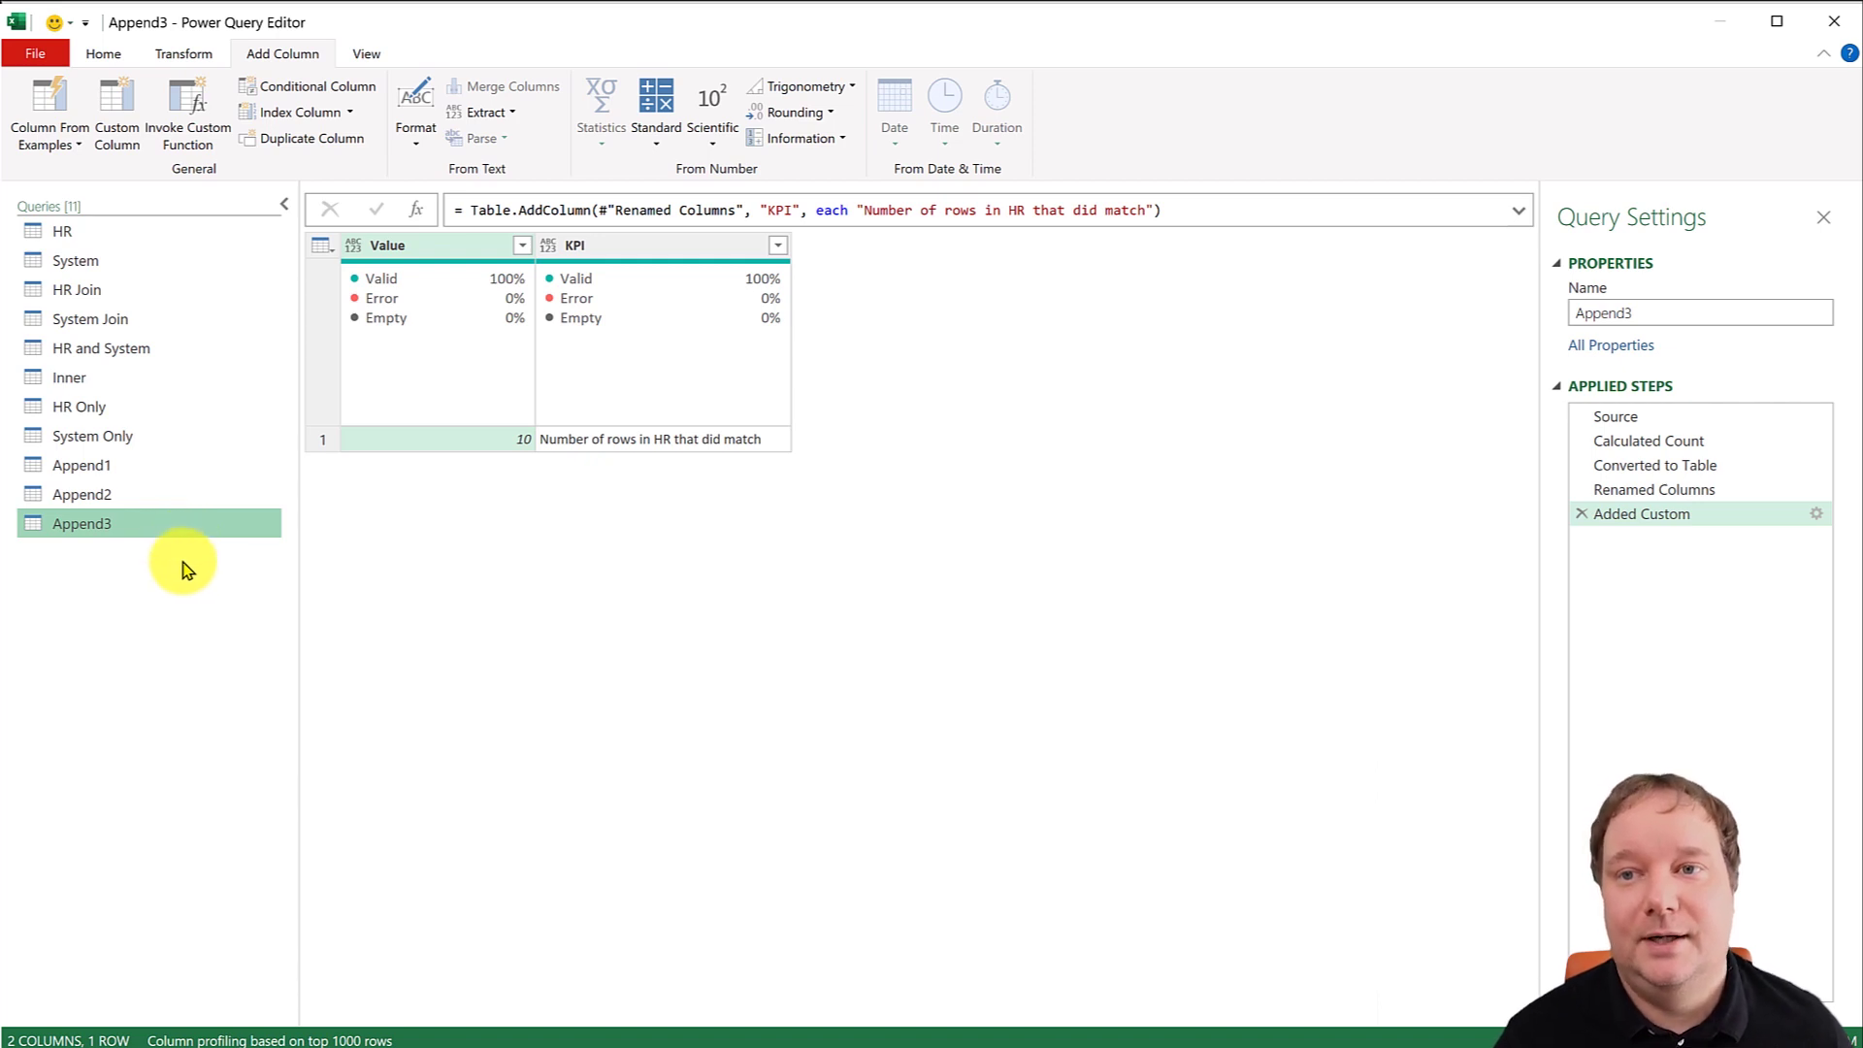
{"action": "left_click", "coordinate": [125, 469]}
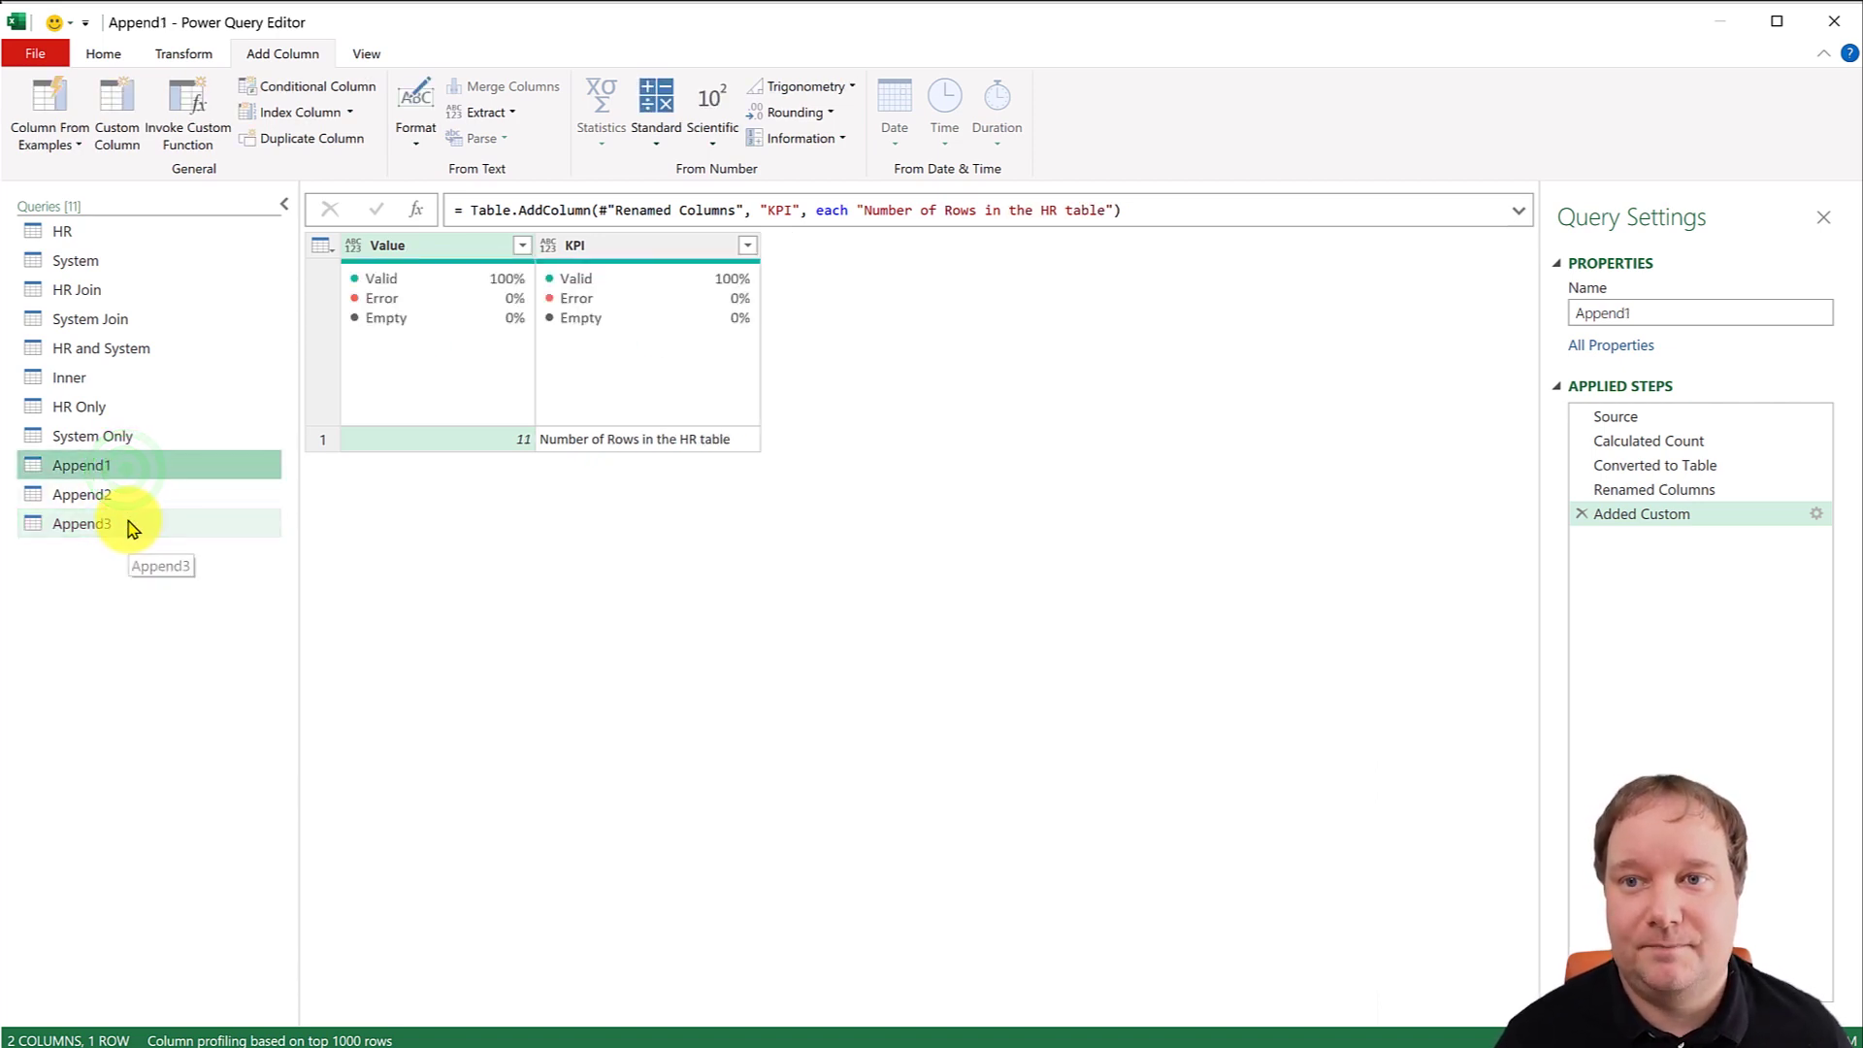
{"action": "left_click", "coordinate": [129, 522]}
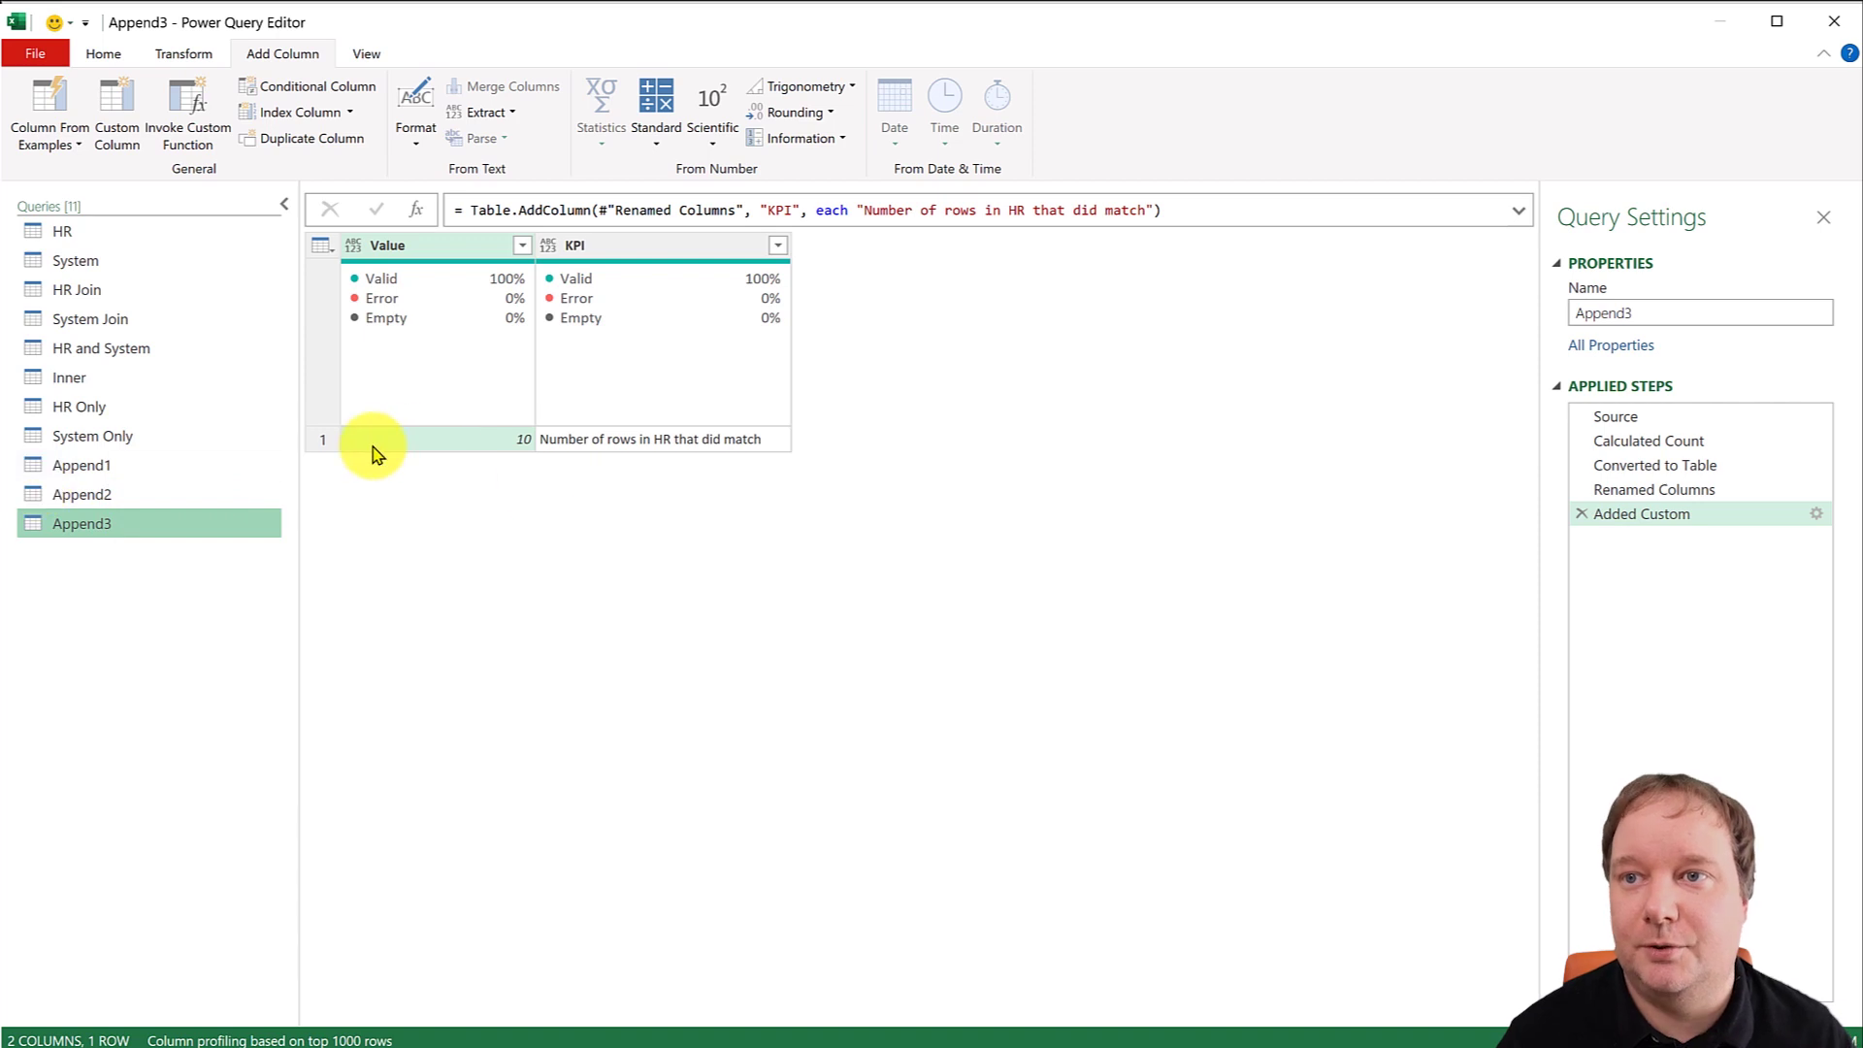
Create a new blank query and name it Append4.
{"action": "right_click", "coordinate": [101, 571]}
{"action": "mouse_move", "coordinate": [224, 612]}
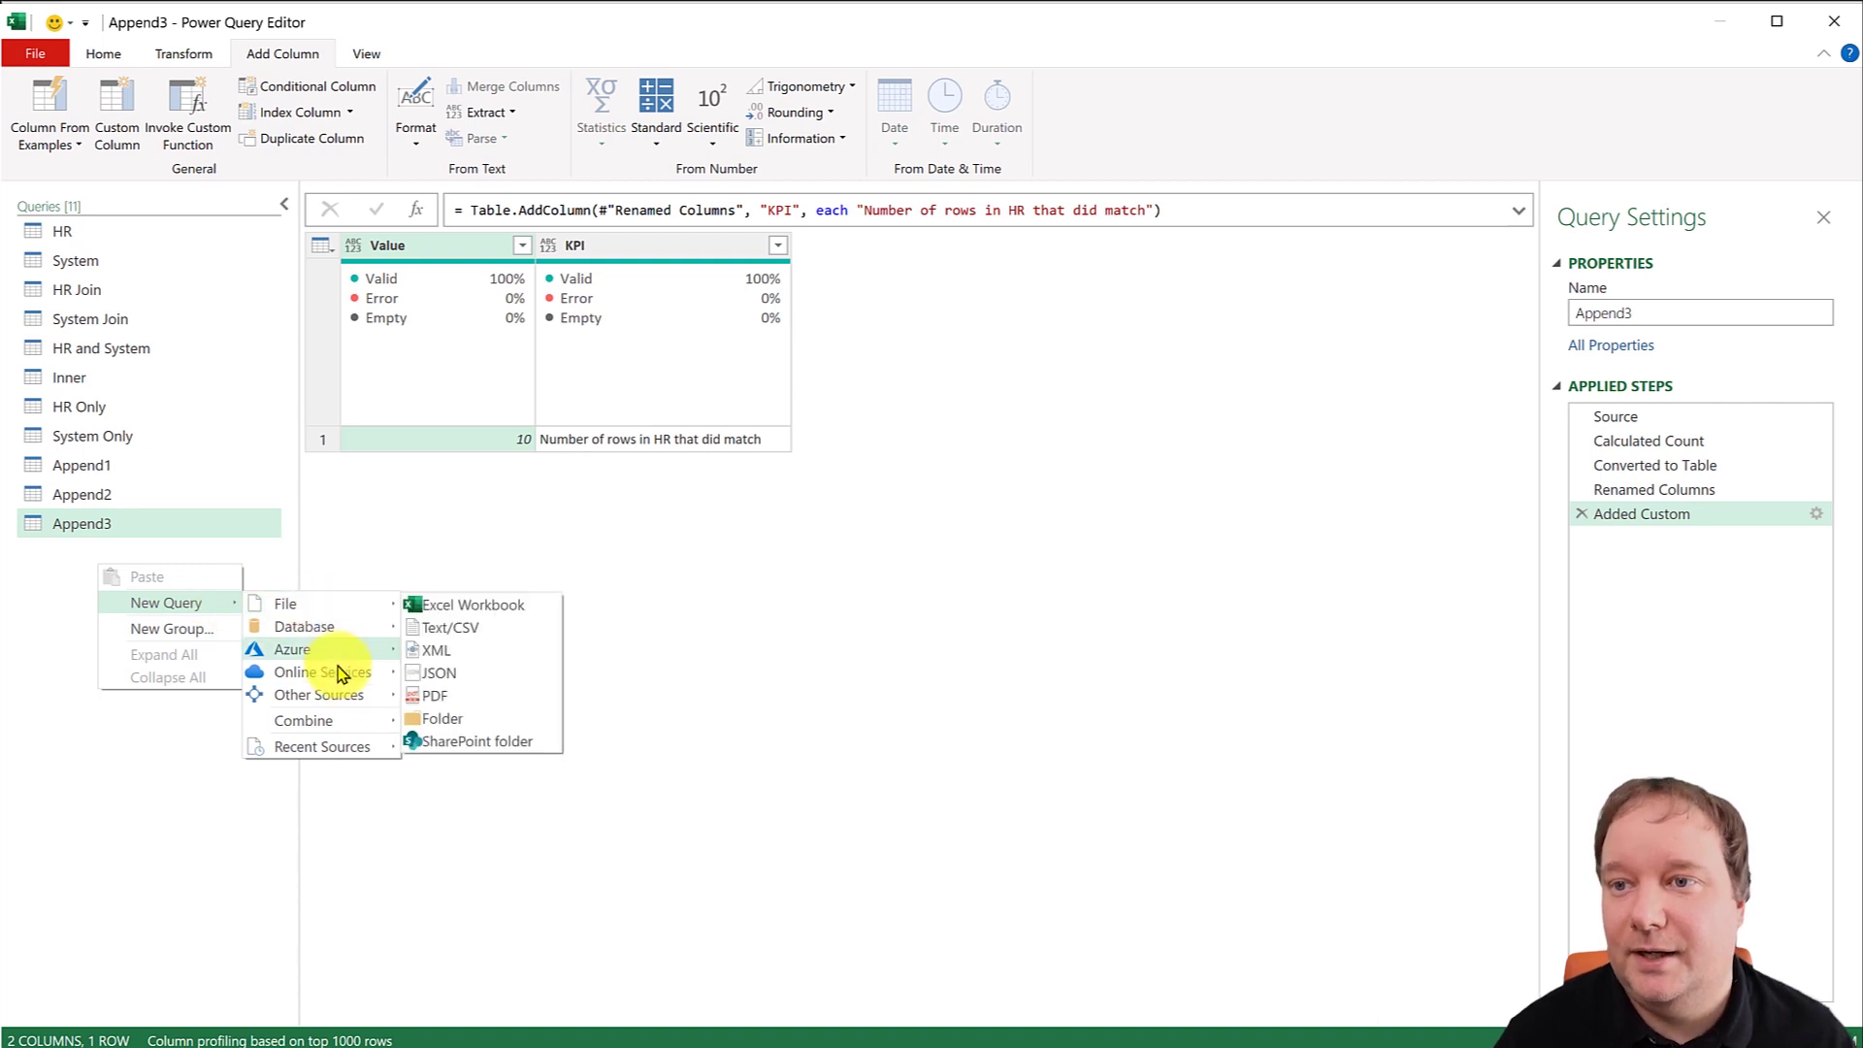
{"action": "mouse_move", "coordinate": [332, 698]}
{"action": "left_click", "coordinate": [464, 853]}
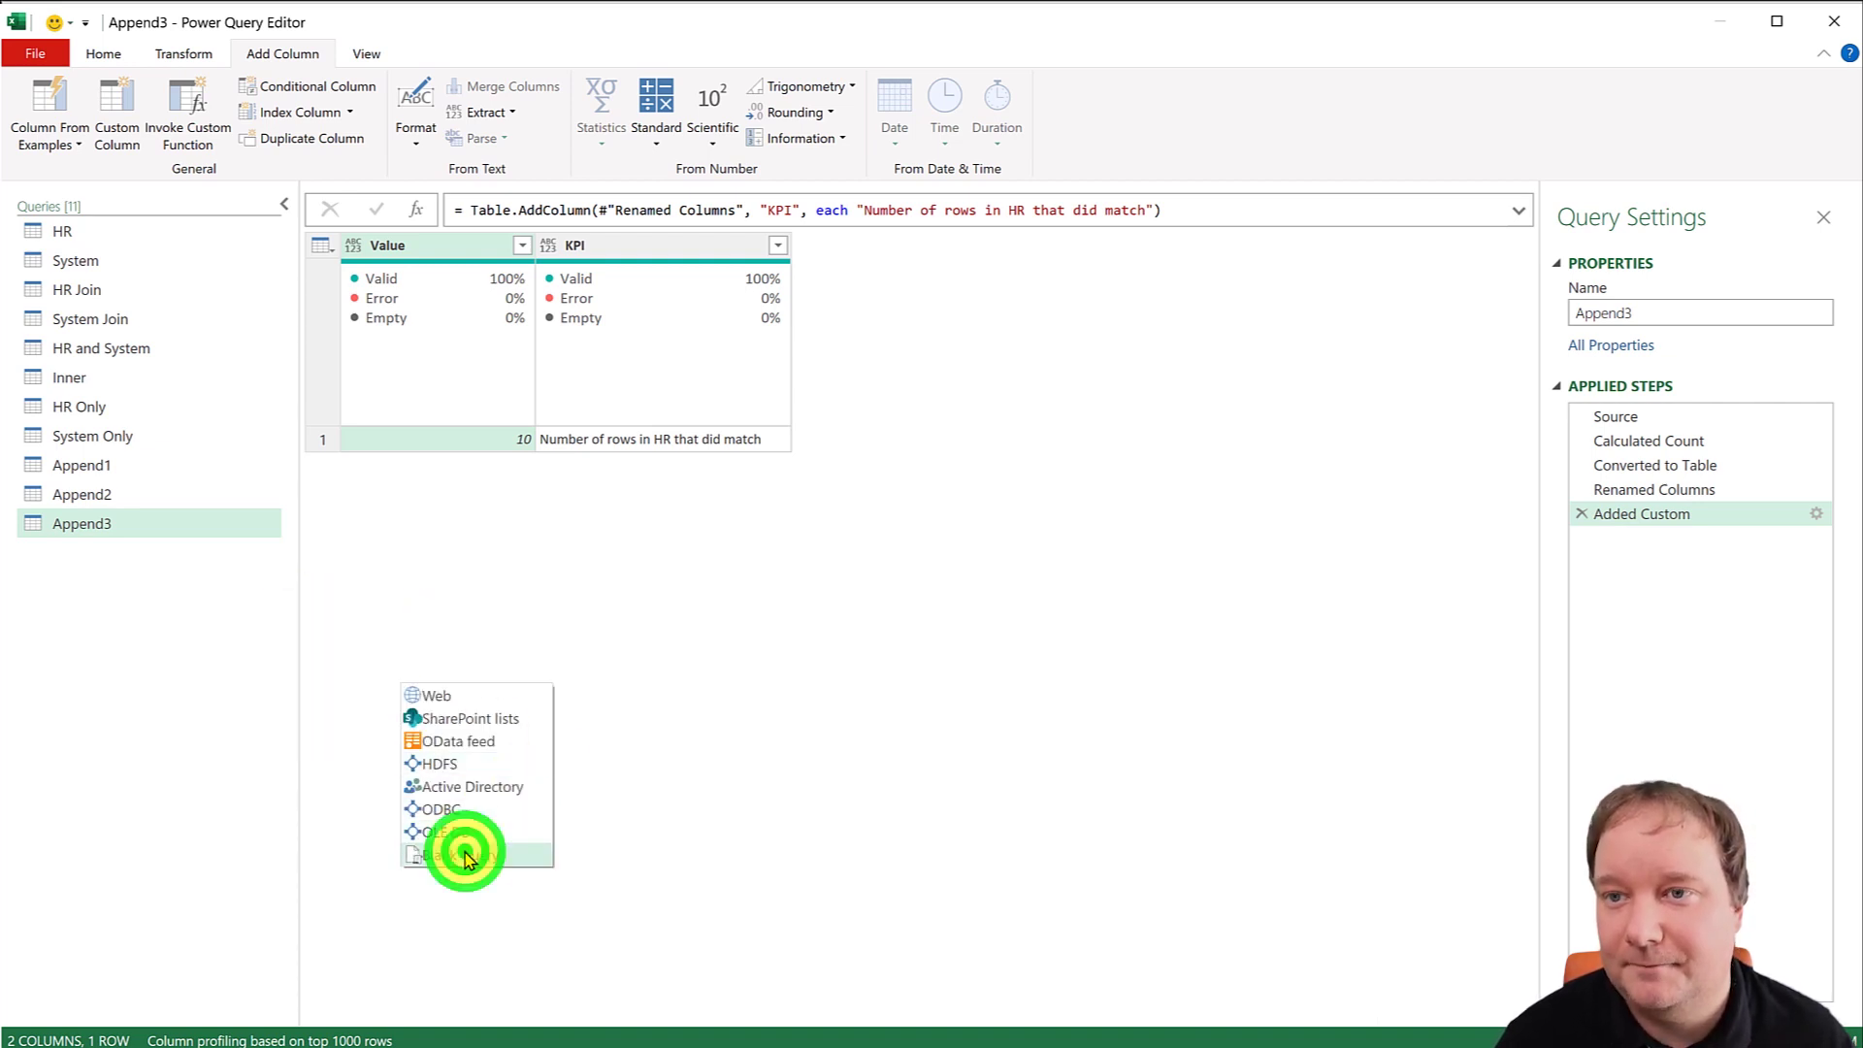
{"action": "left_click", "coordinate": [1670, 307]}
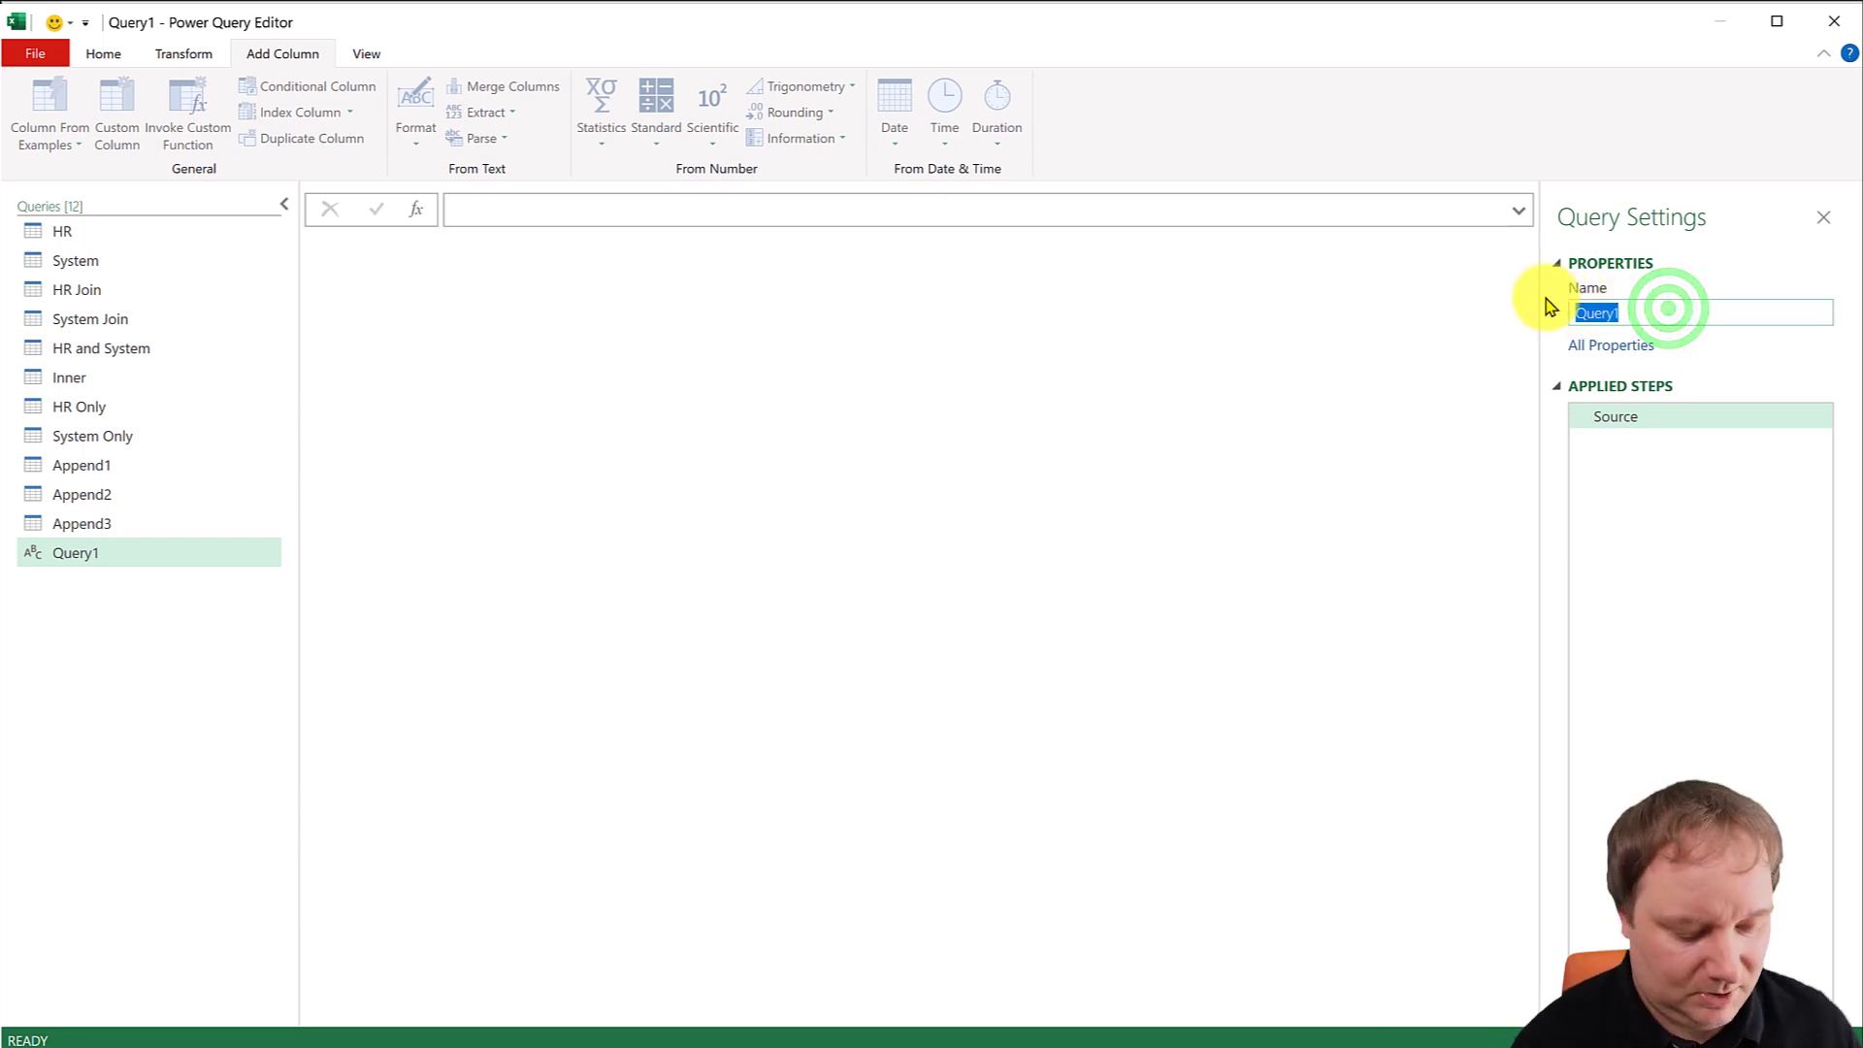
{"action": "type", "text": "Append4"}
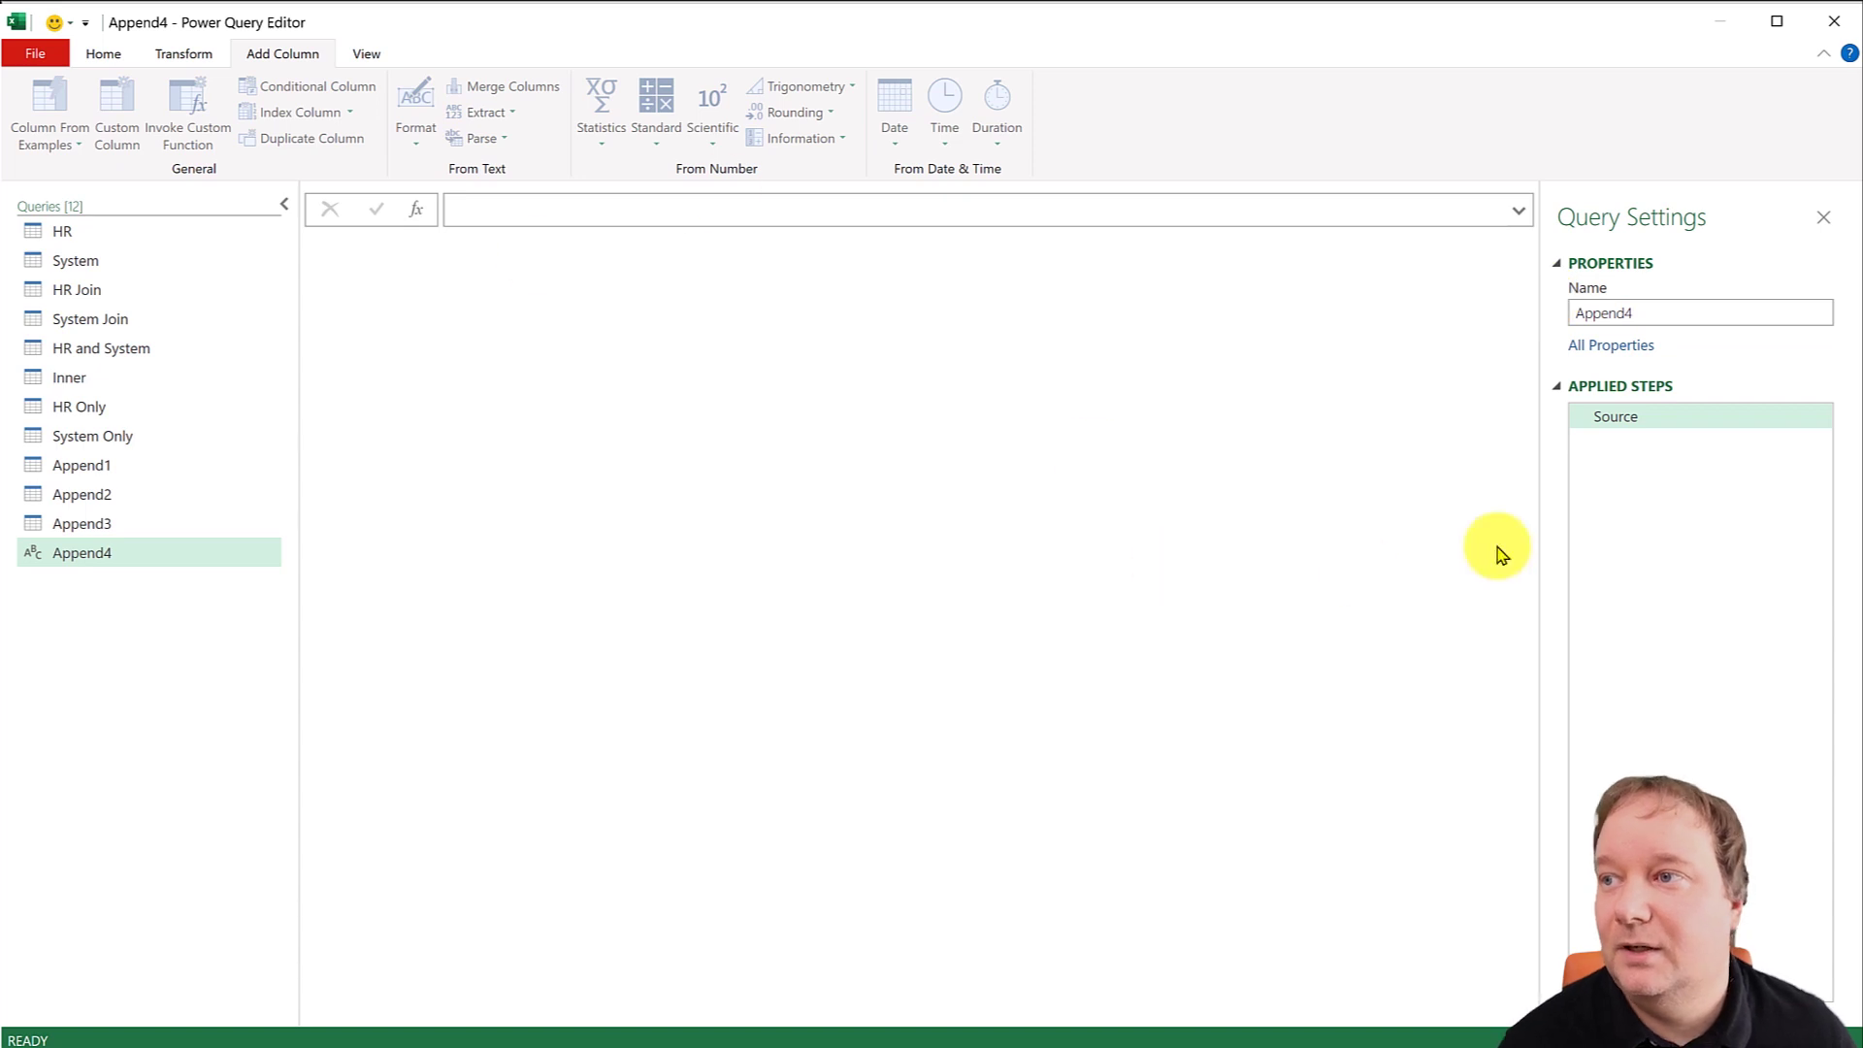
Set the source formula of Append4 to =Append2 and drill down into the cell in its Value column.
{"action": "left_click", "coordinate": [537, 202]}
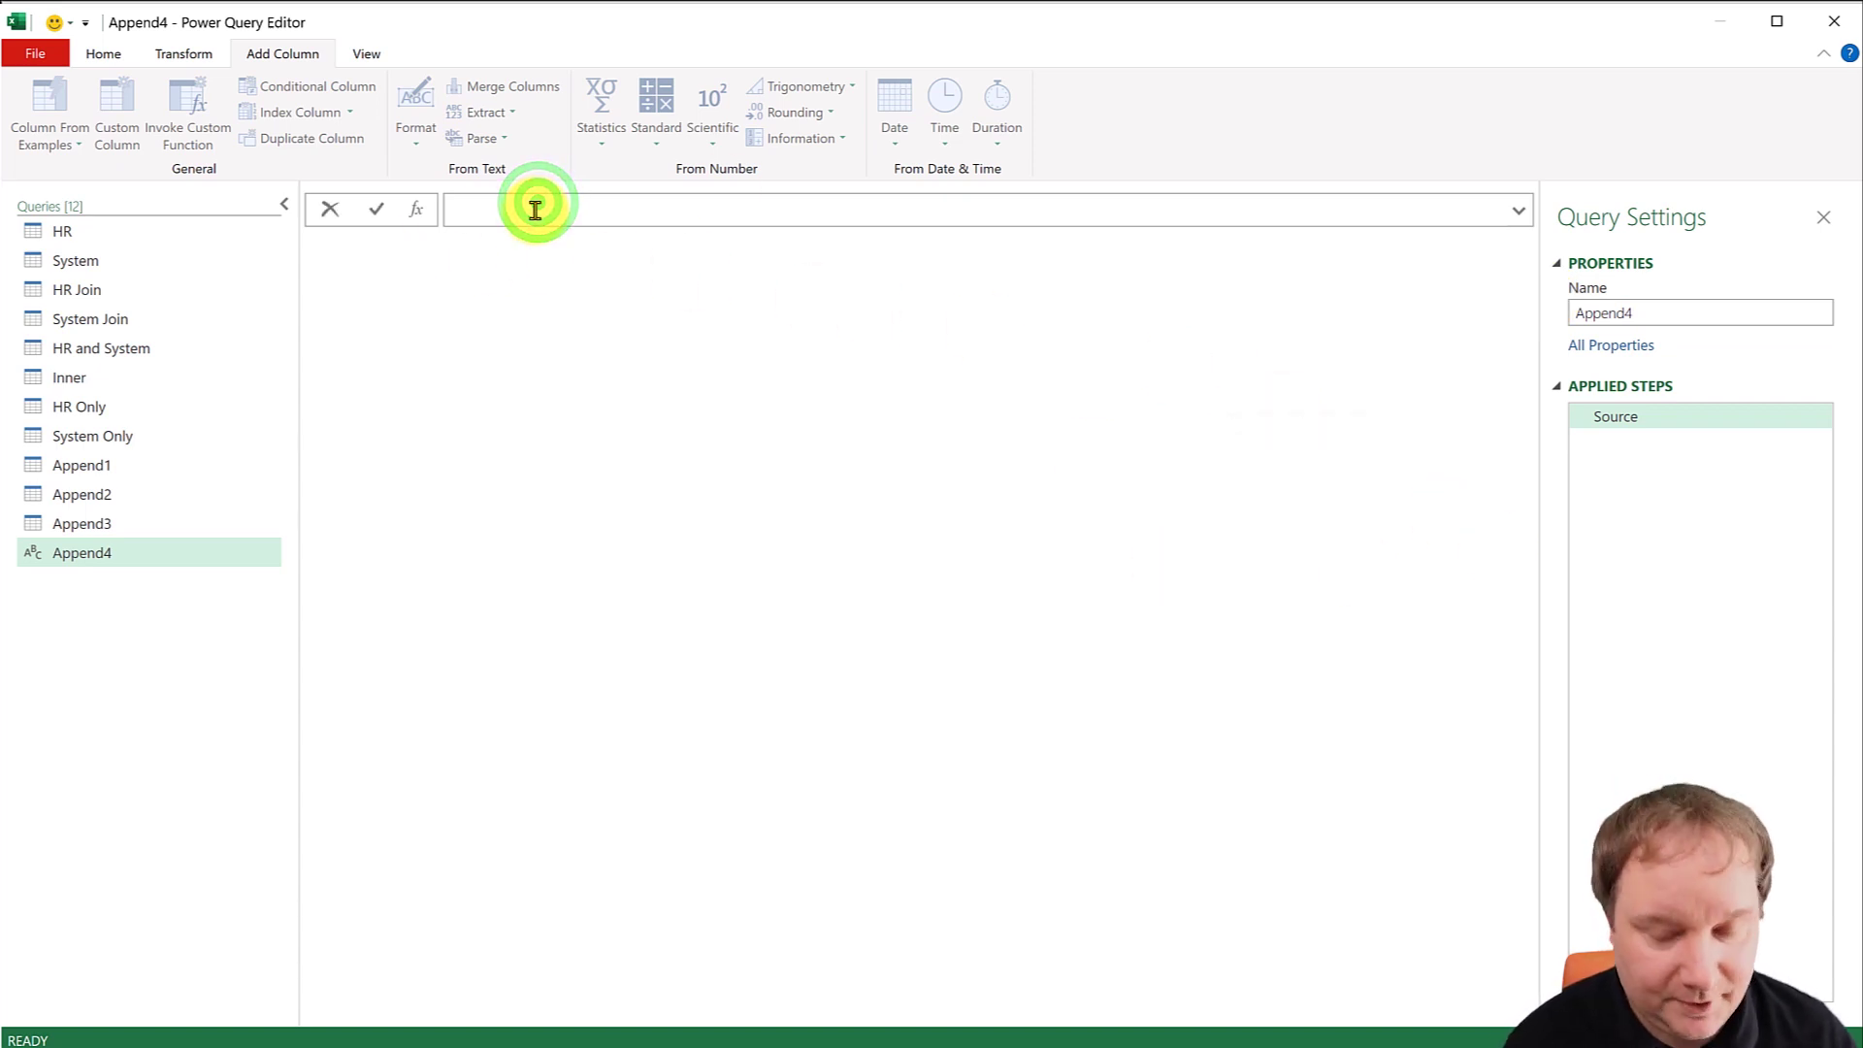
{"action": "type", "text": "=Append"}
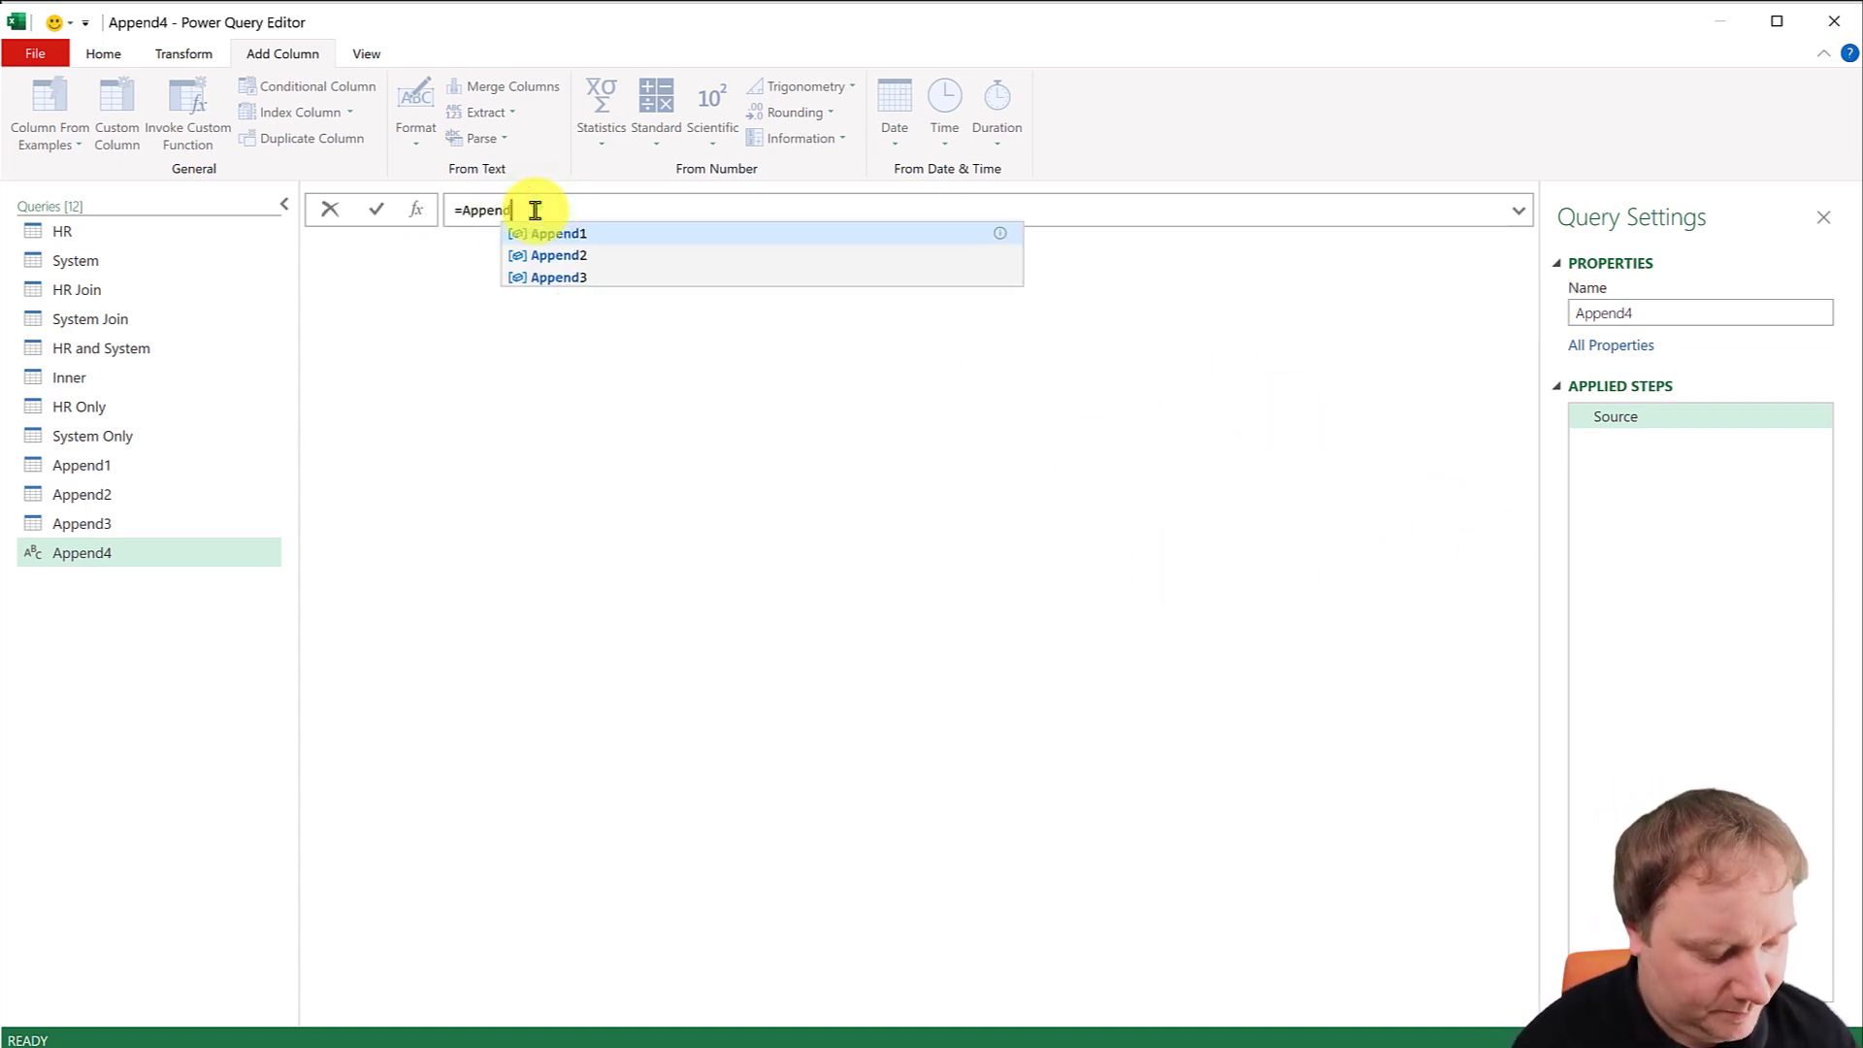
{"action": "type", "text": "2"}
{"action": "key", "text": "Return"}
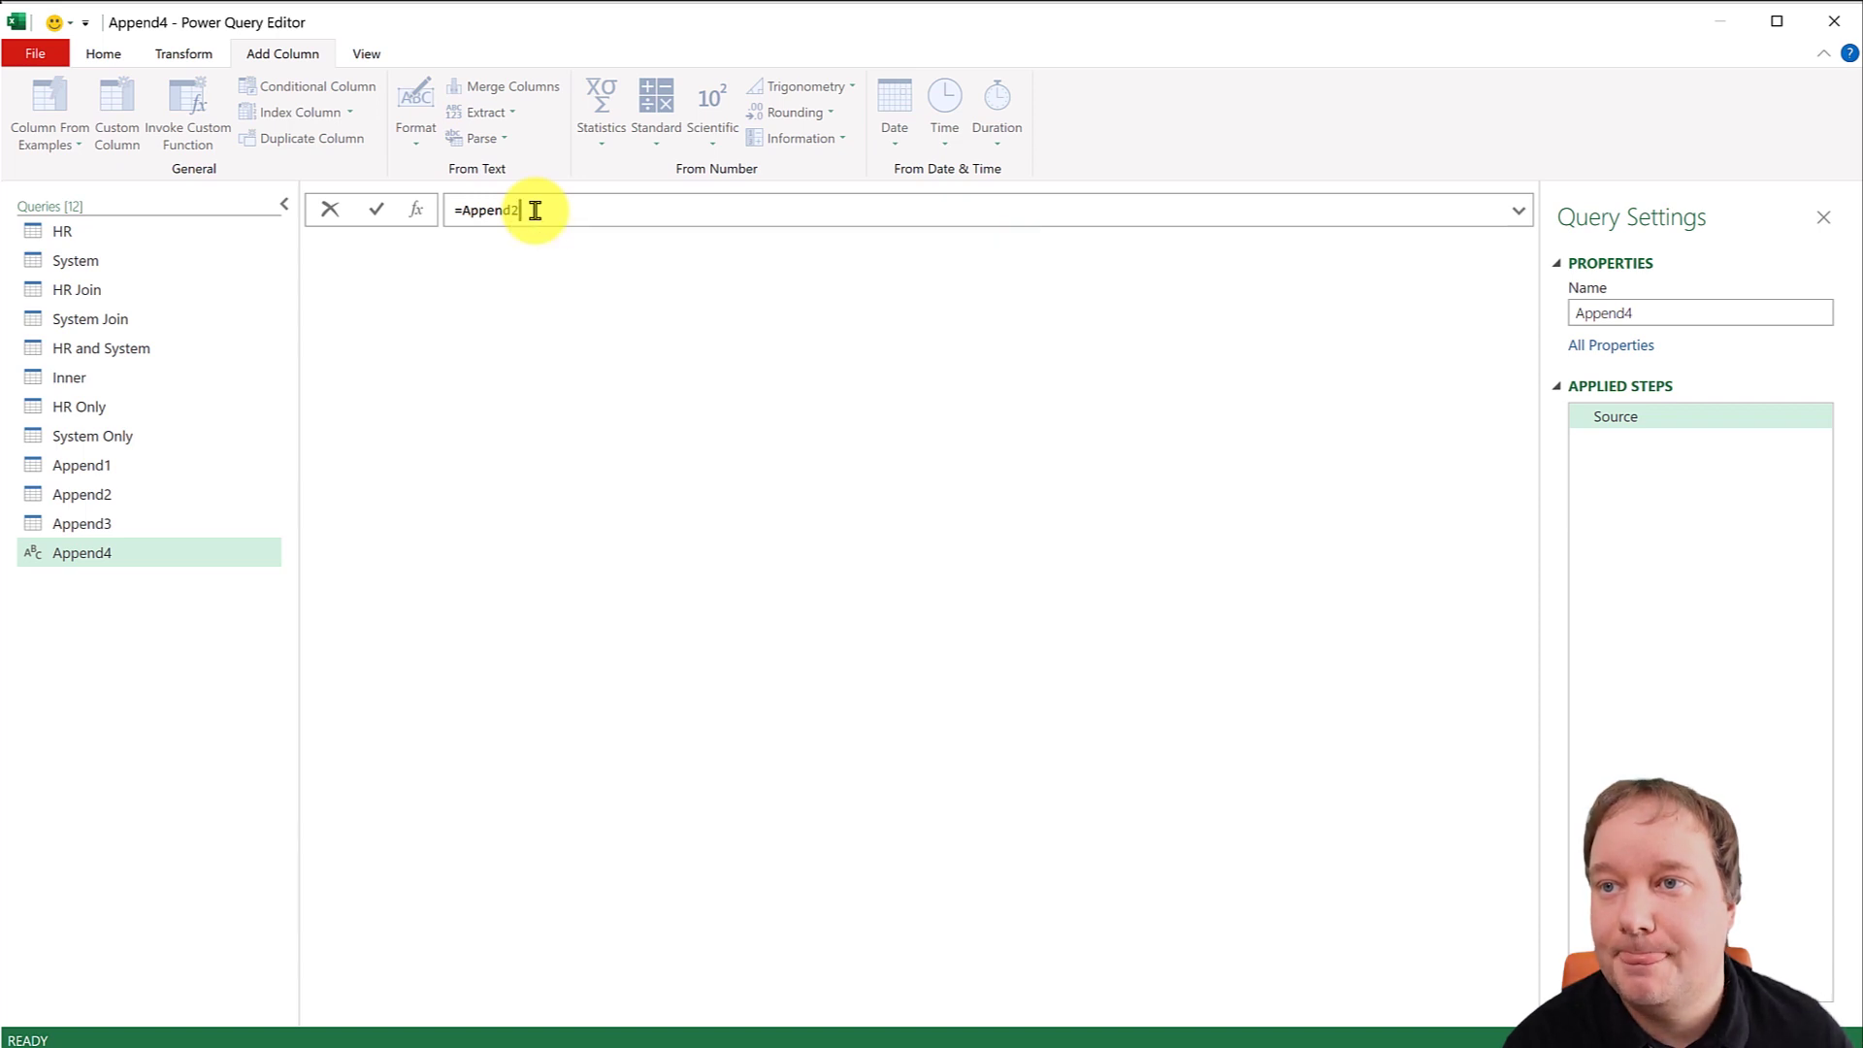
{"action": "right_click", "coordinate": [497, 439]}
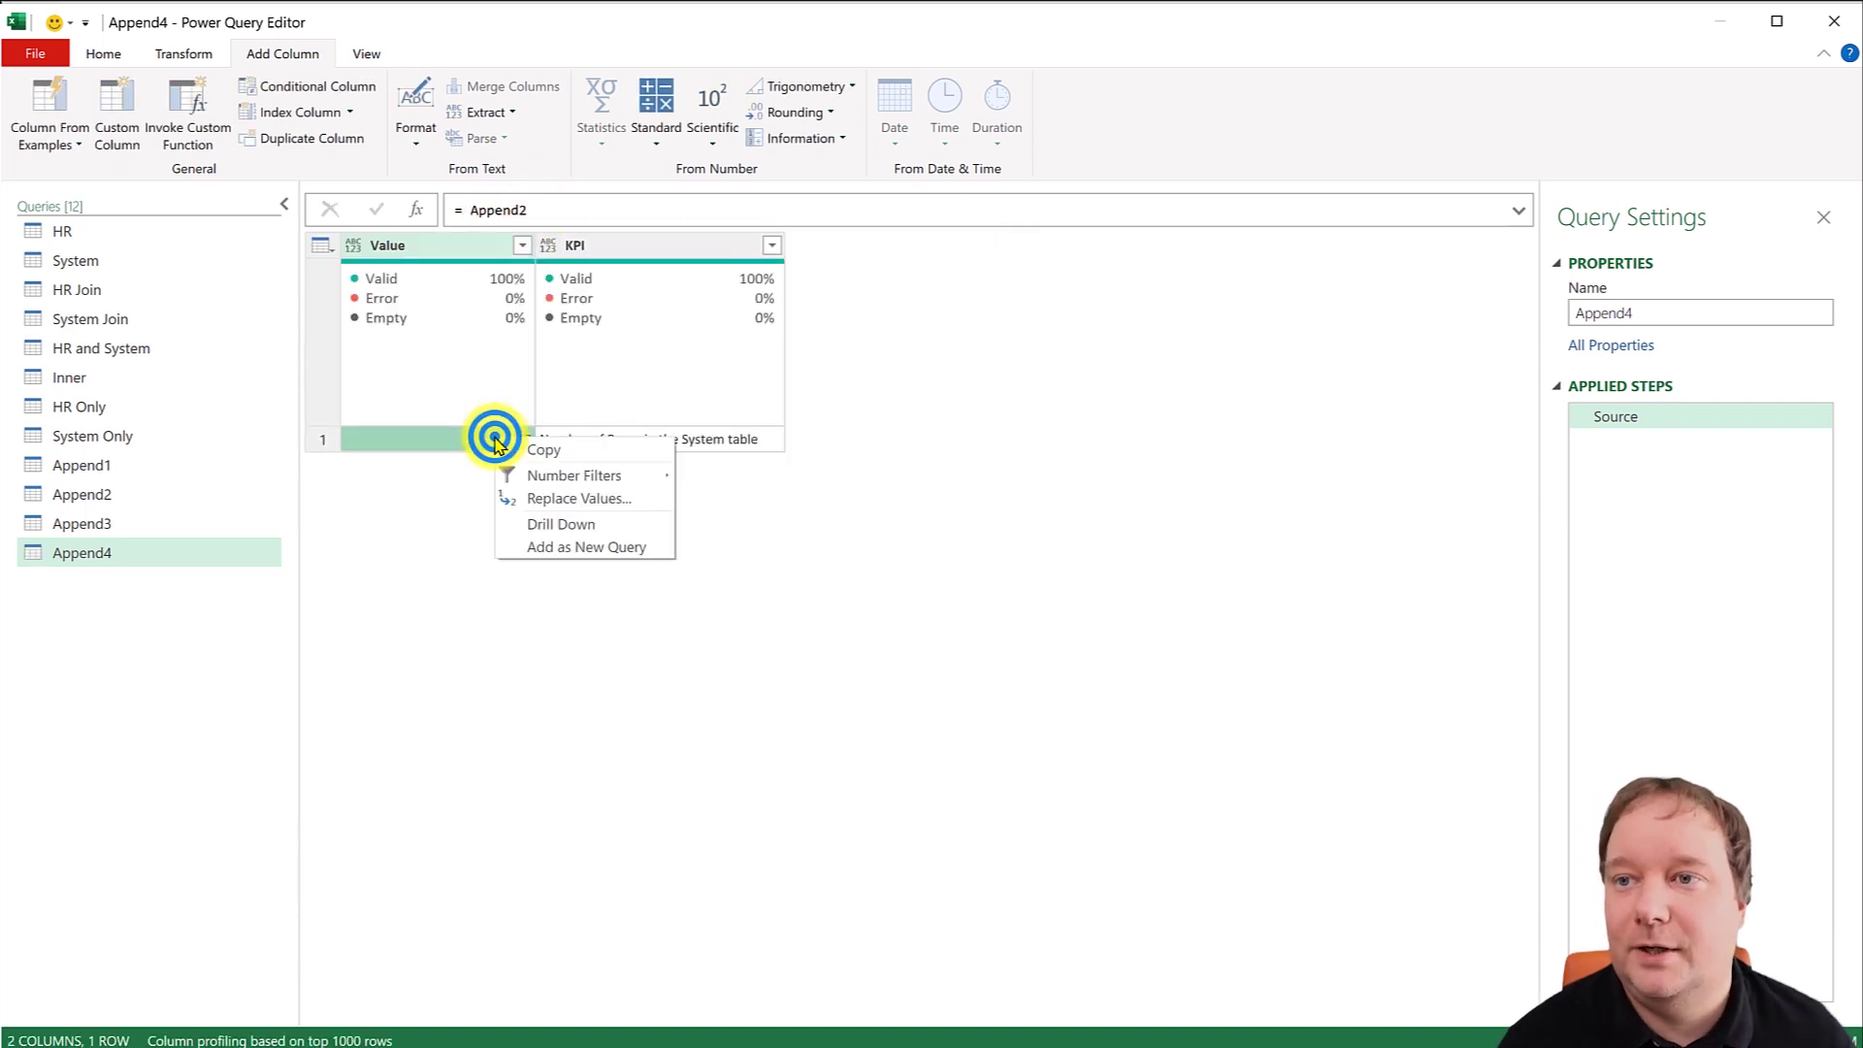
{"action": "left_click", "coordinate": [548, 524]}
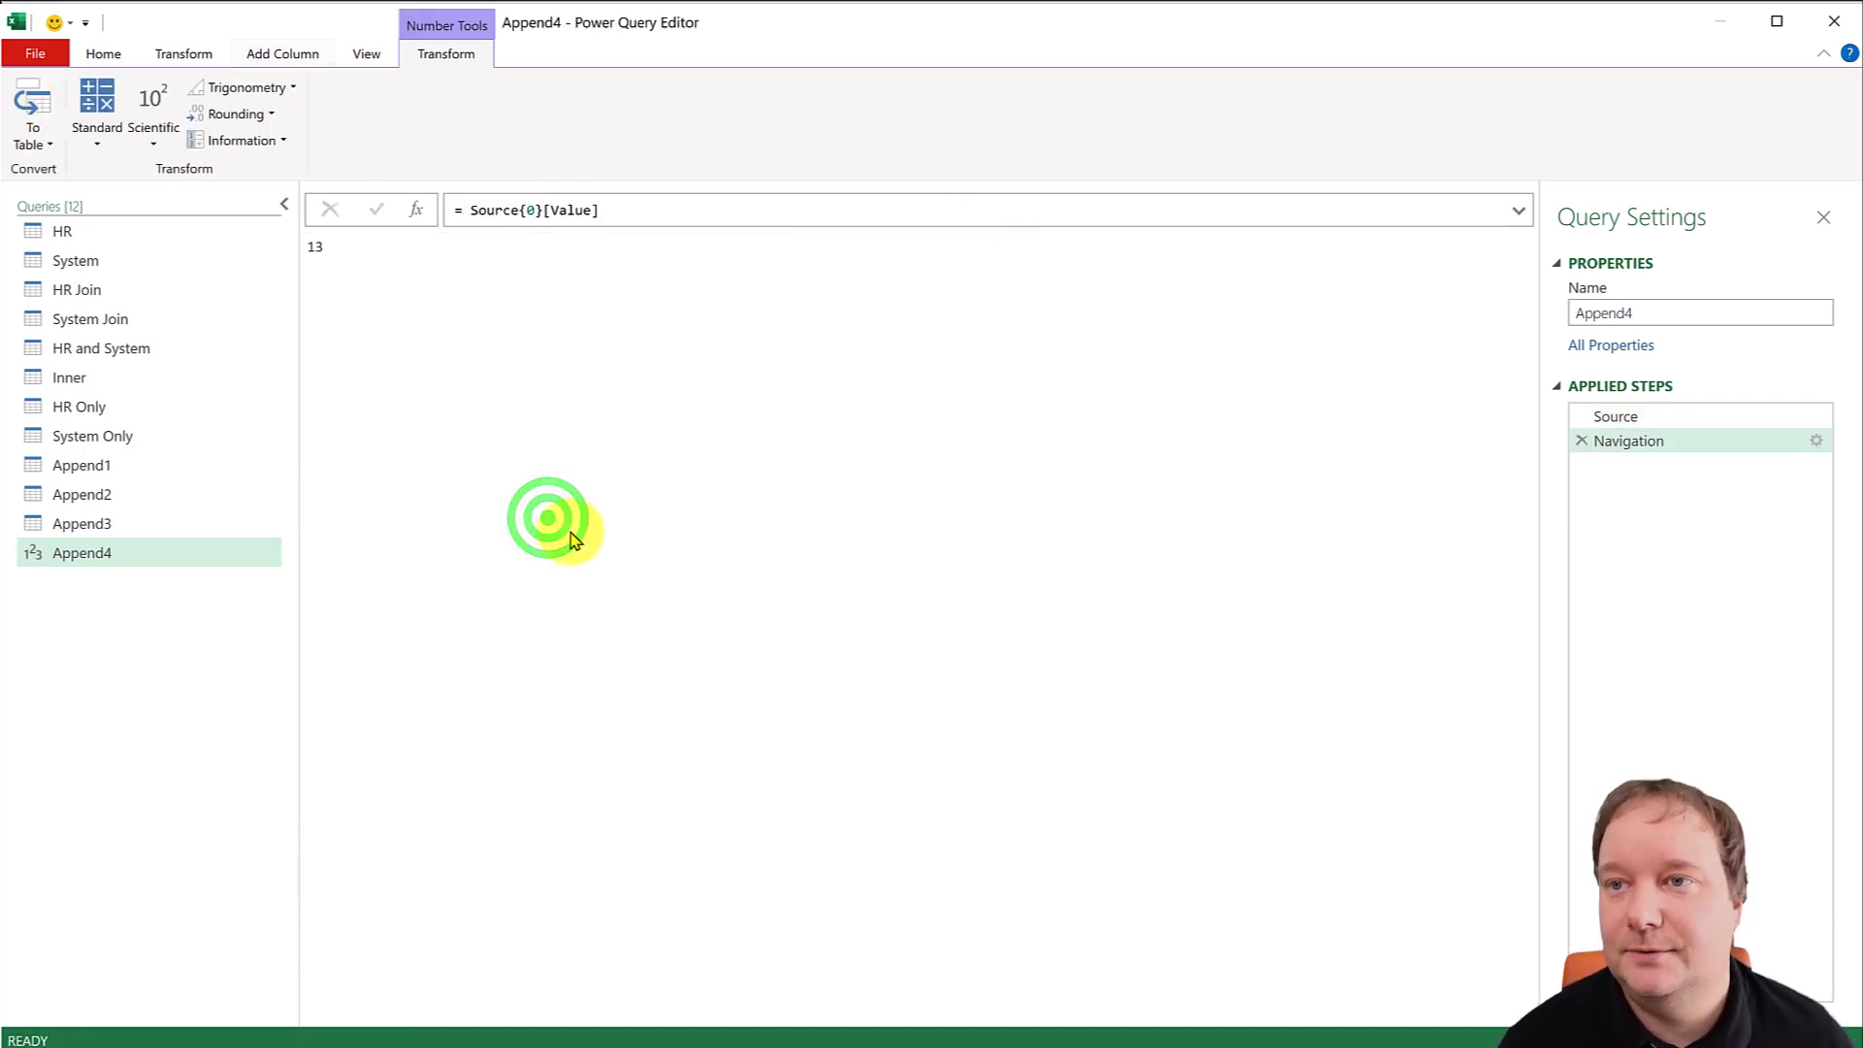
Add a custom step after Navigation in Append4 that refers to the drilled-down value, and rename the step AllRows.
{"action": "right_click", "coordinate": [1654, 441]}
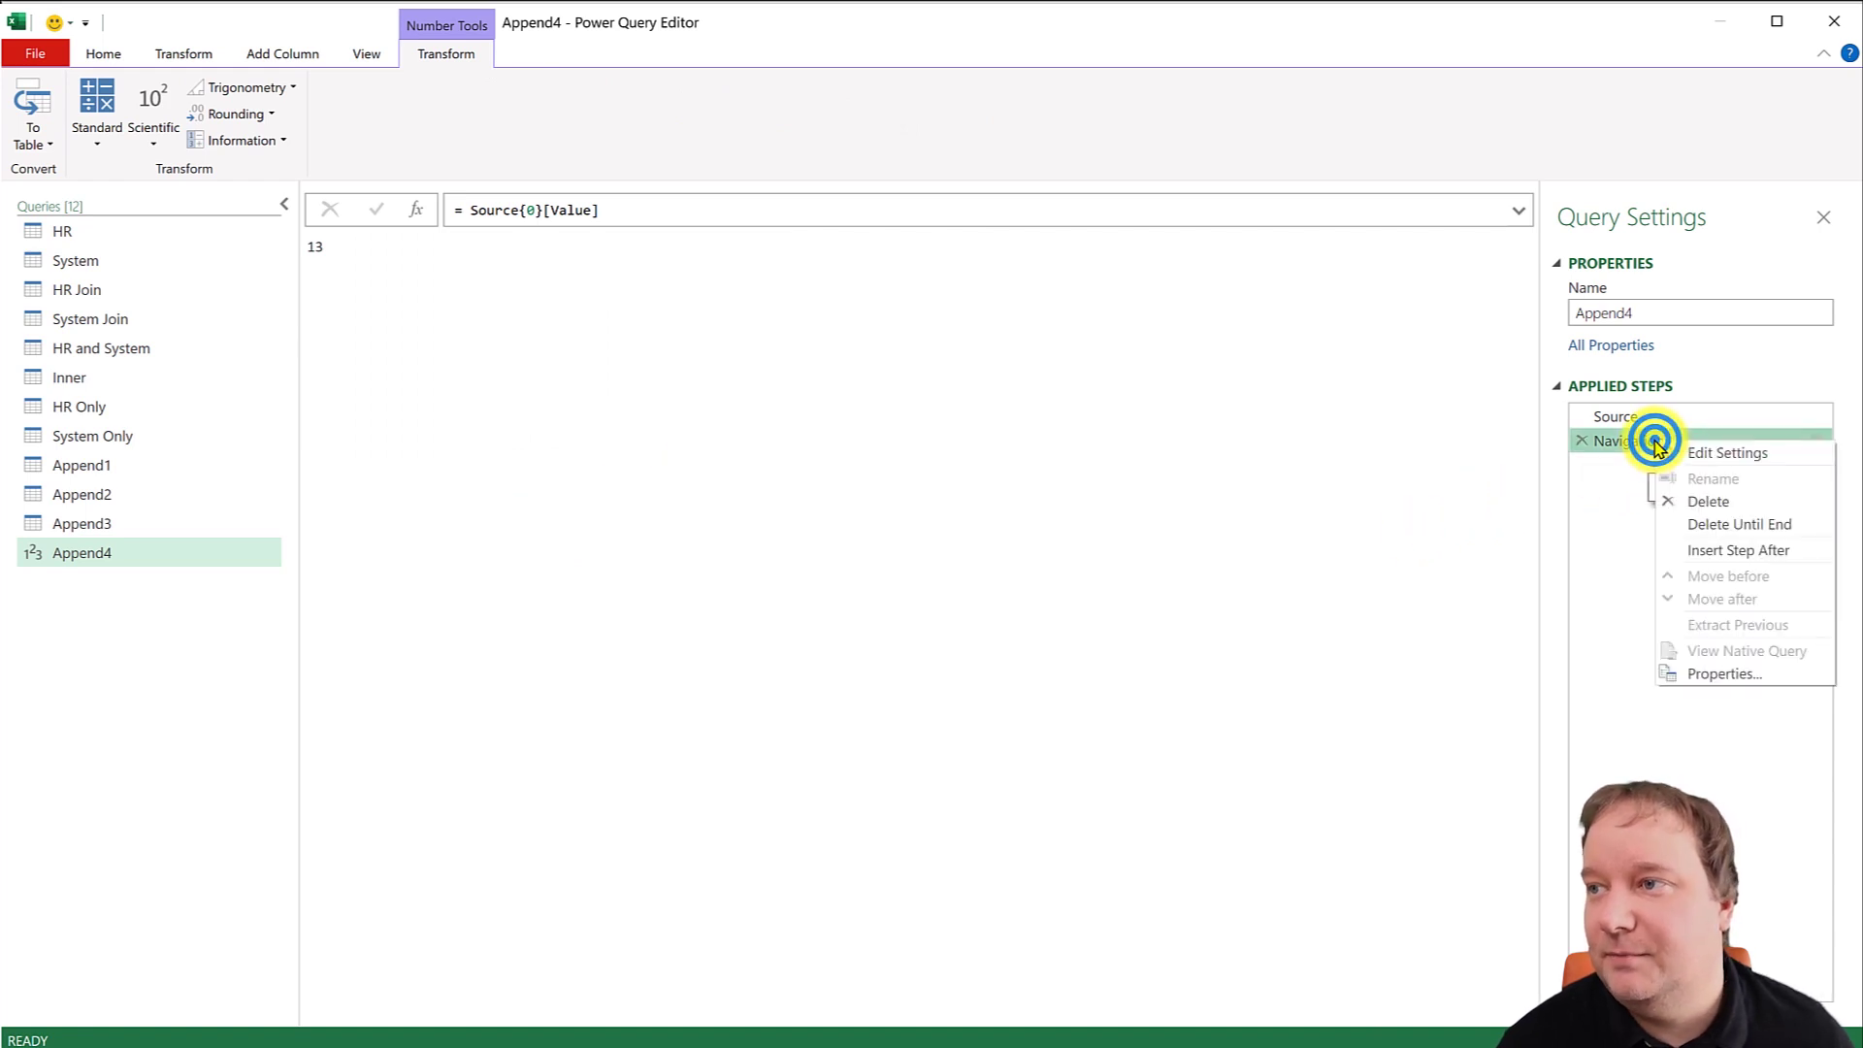
{"action": "left_click", "coordinate": [1630, 439]}
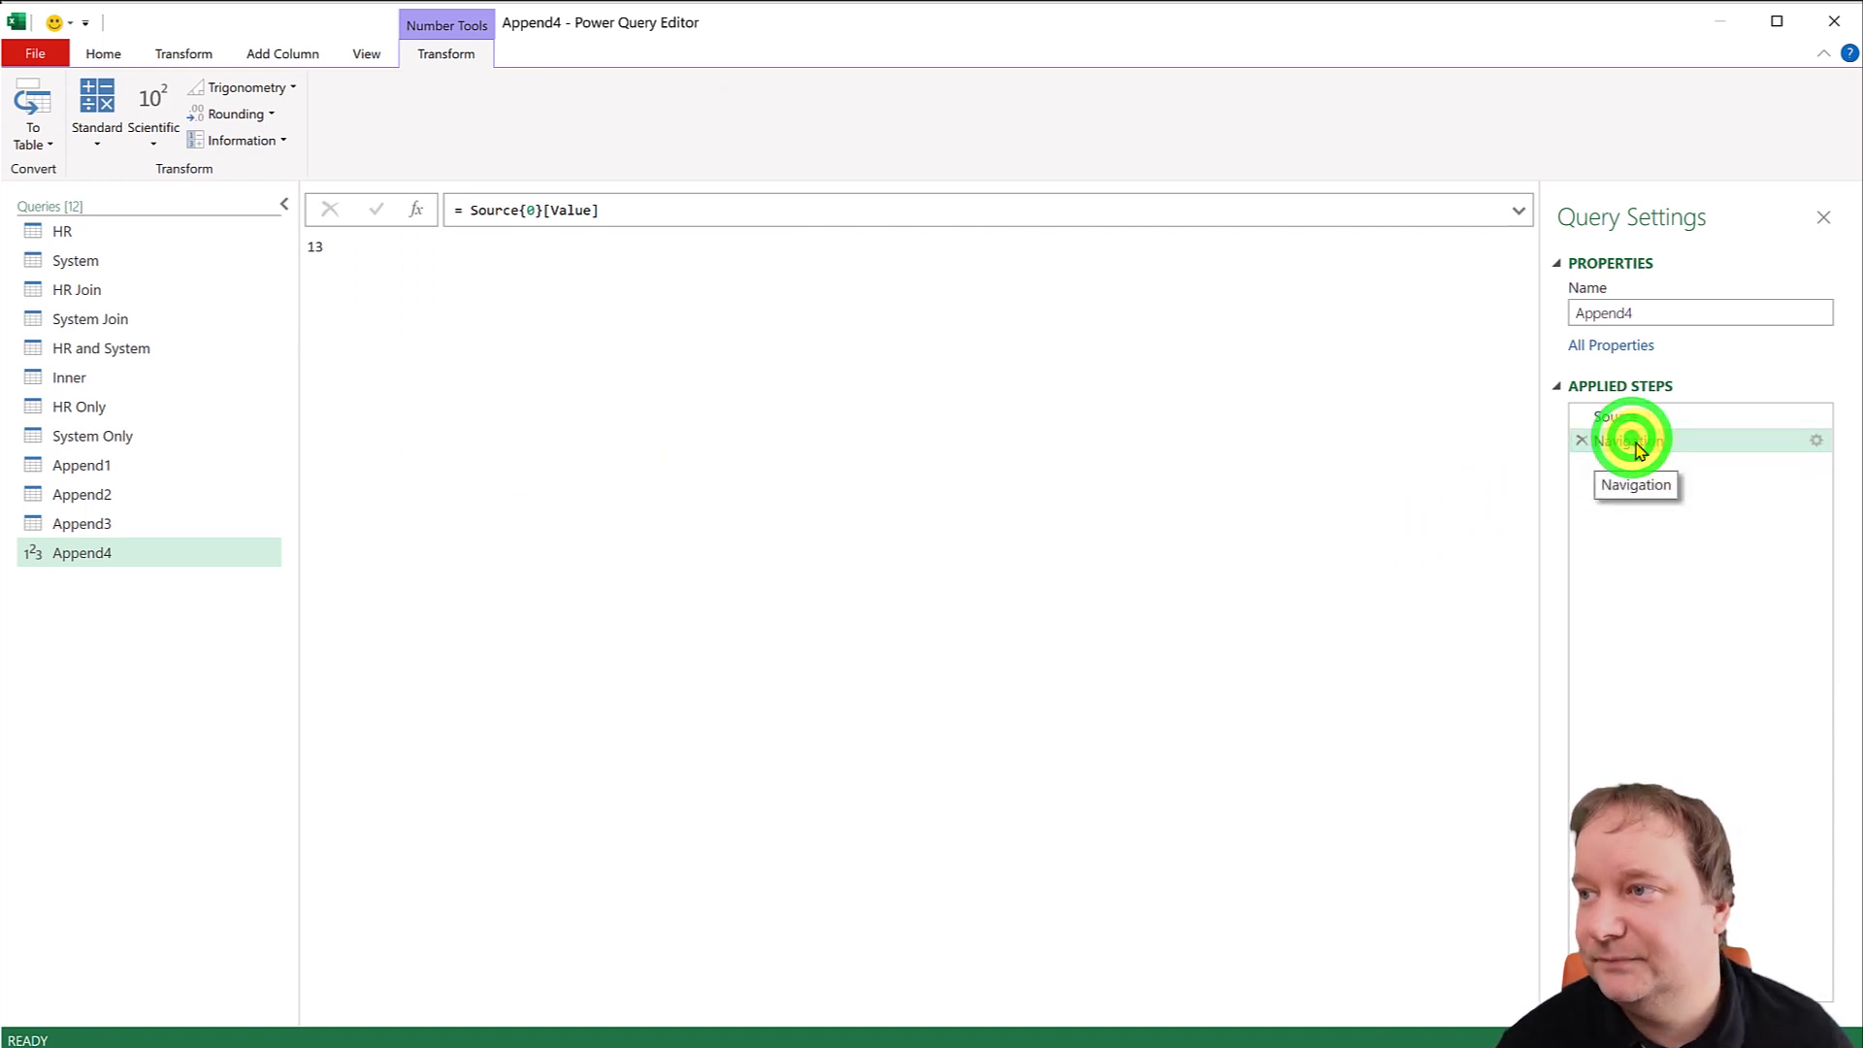
{"action": "double_click", "coordinate": [417, 209]}
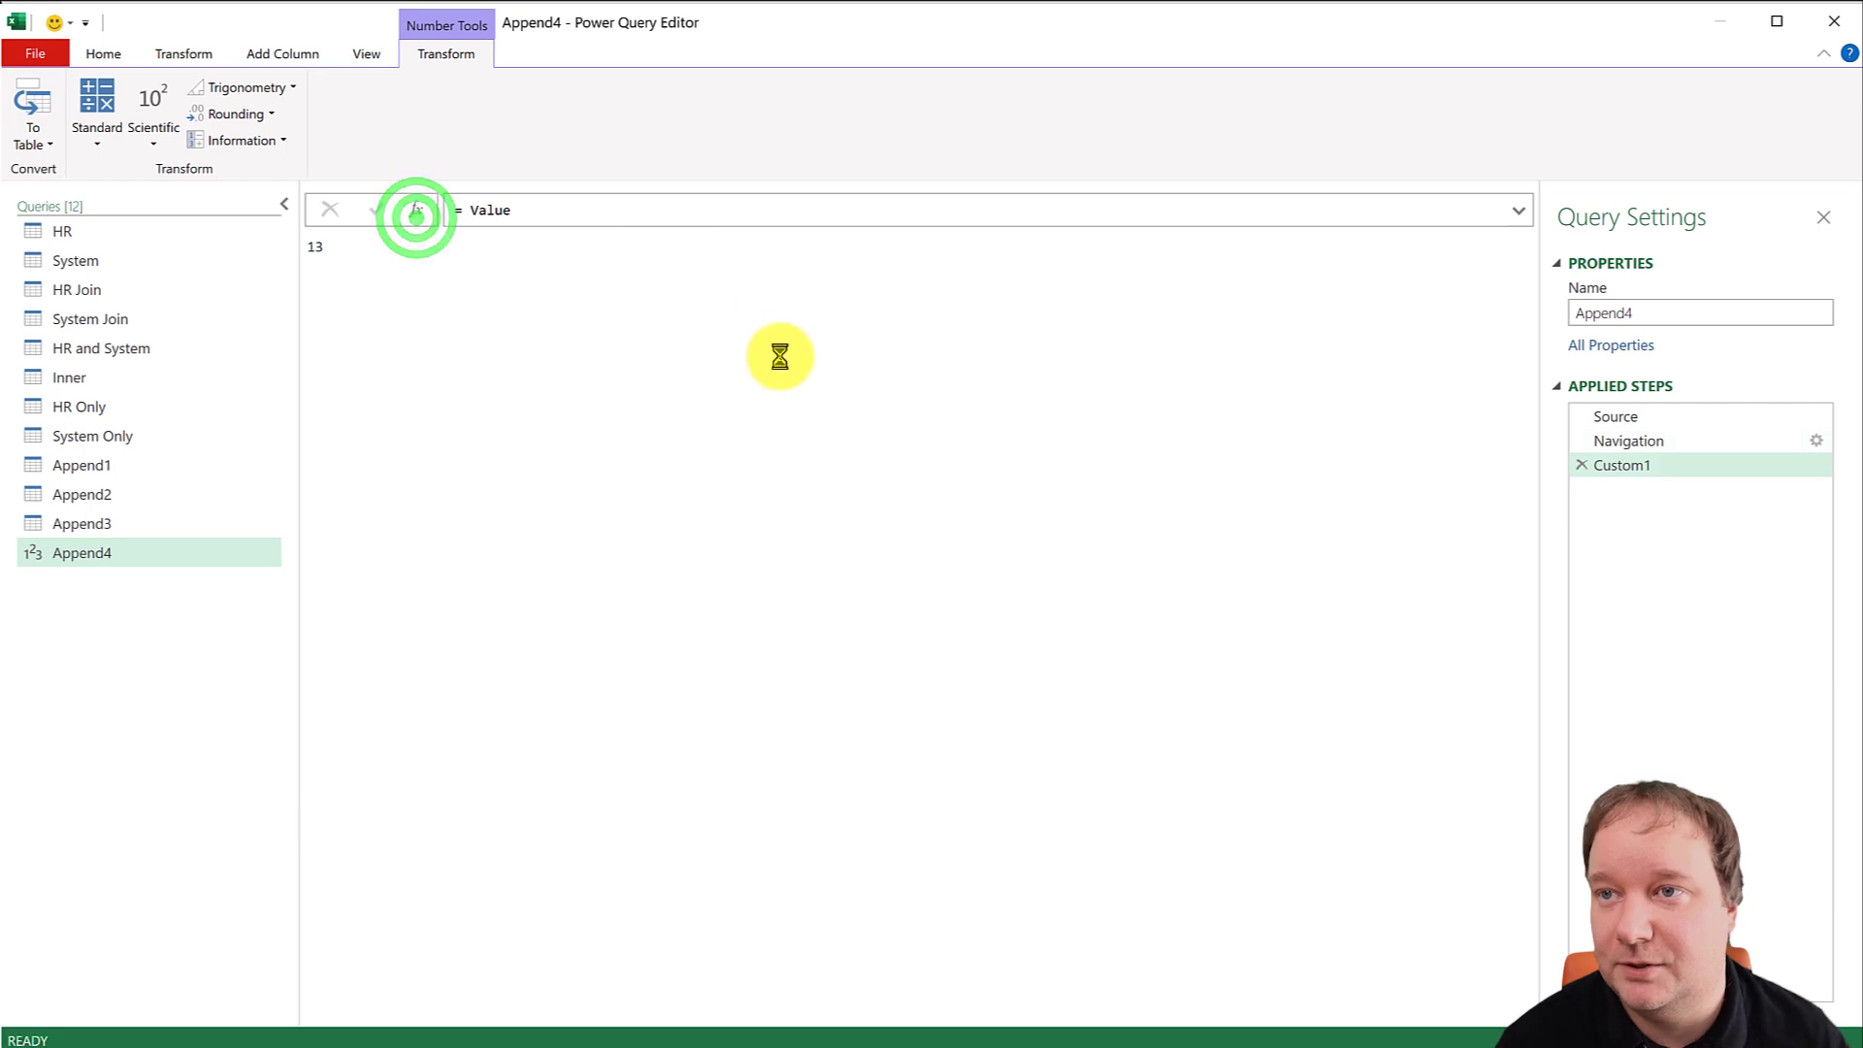
{"action": "left_click", "coordinate": [1581, 490]}
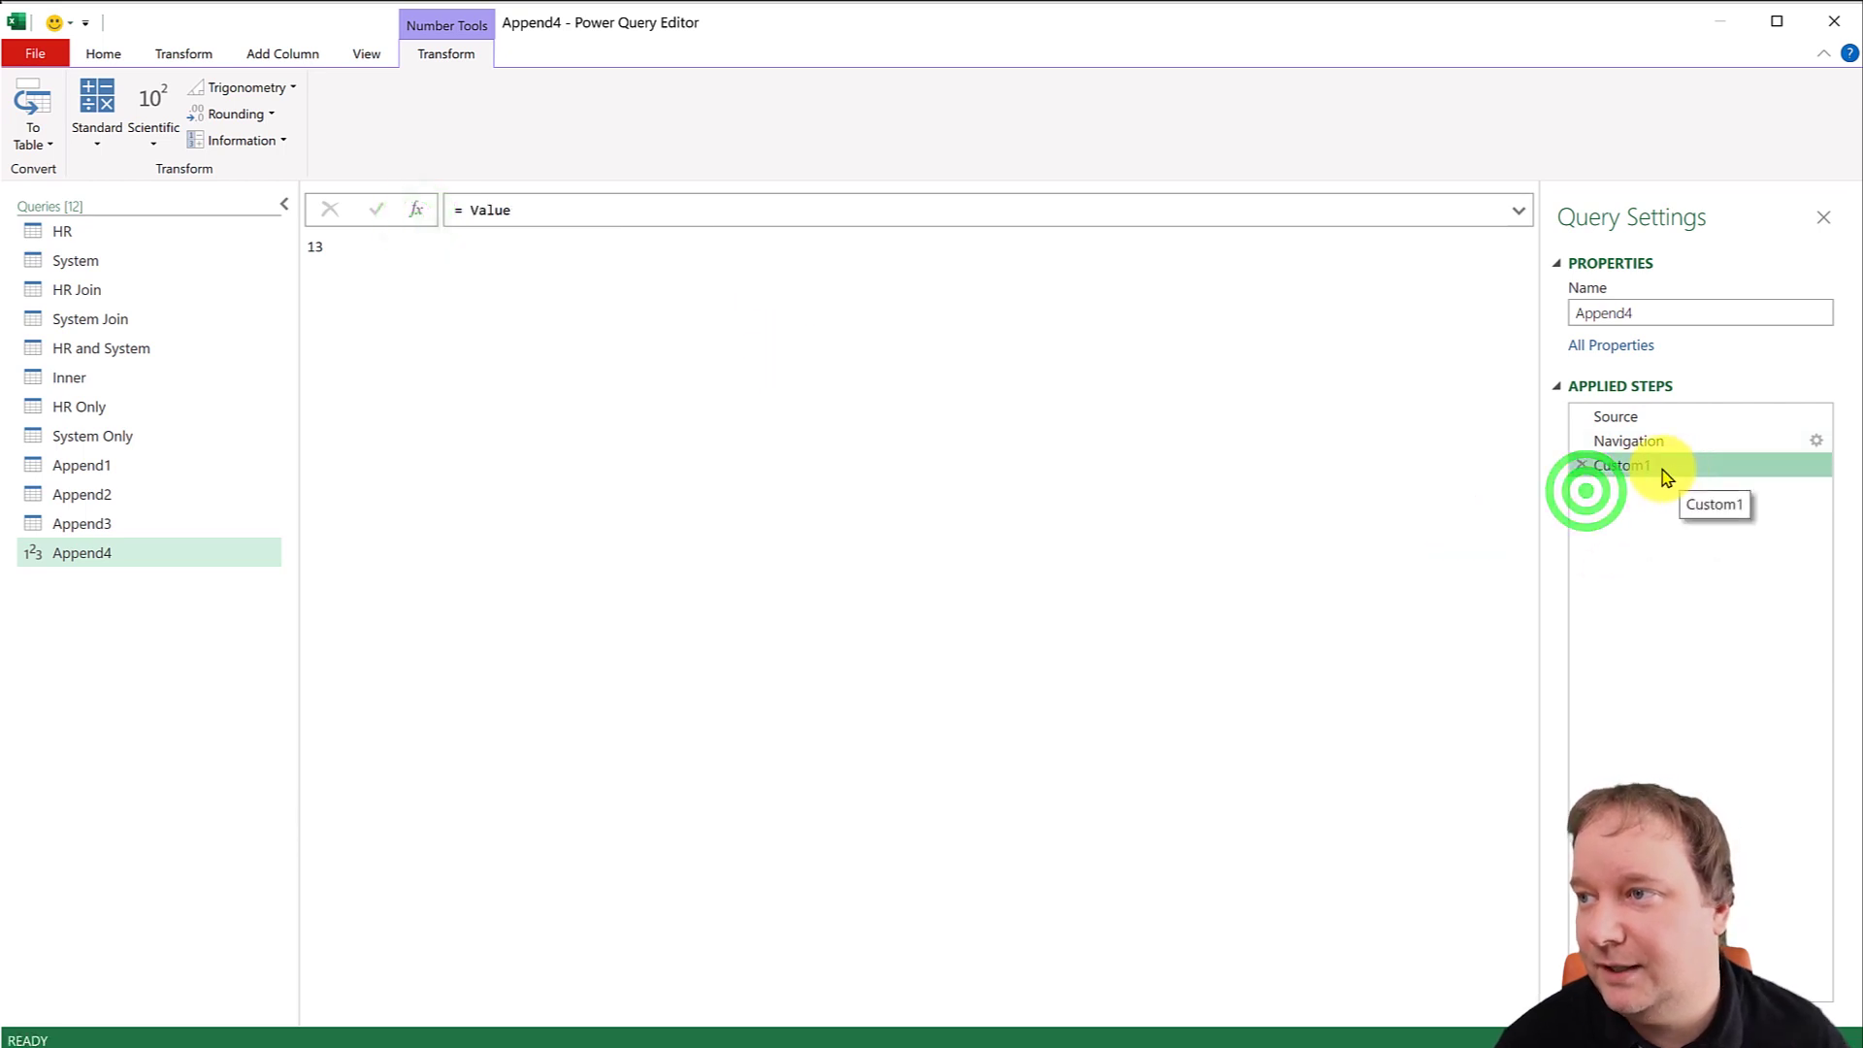
{"action": "right_click", "coordinate": [1647, 469]}
{"action": "left_click", "coordinate": [1737, 508]}
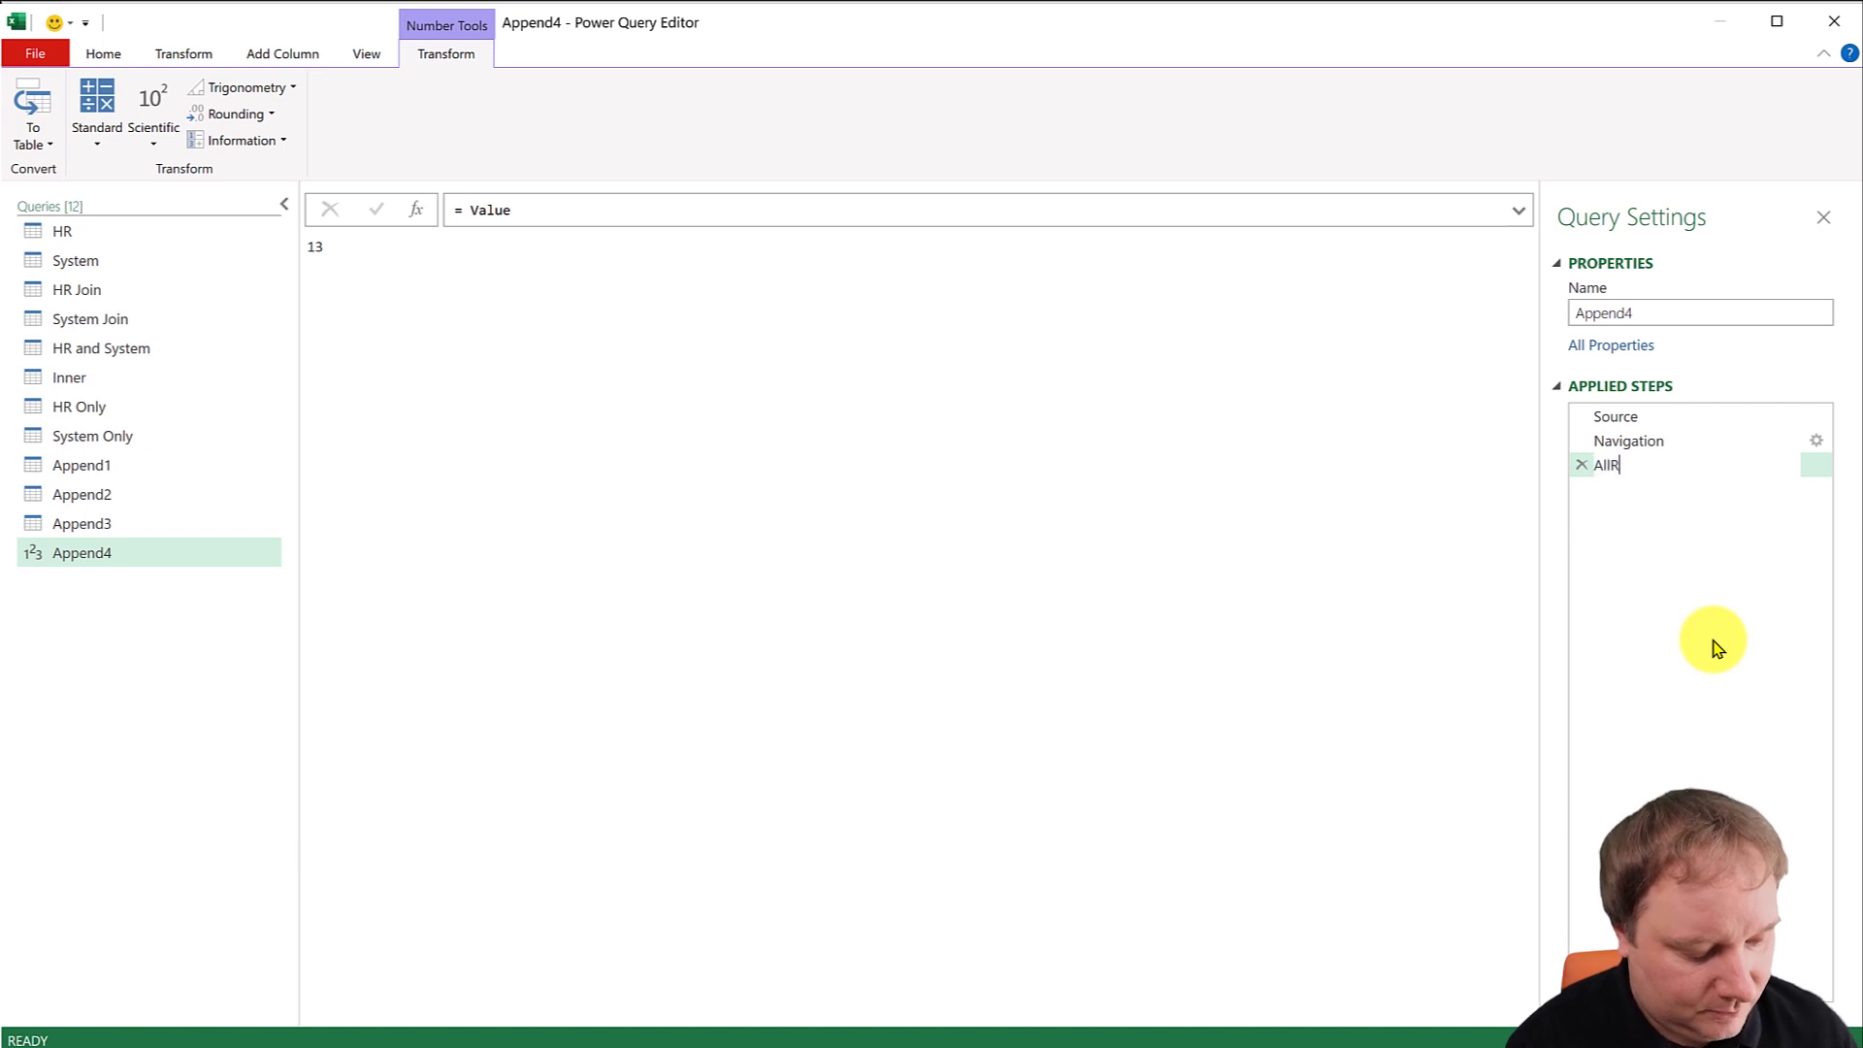
{"action": "type", "text": "AllRows"}
{"action": "key", "text": "Return"}
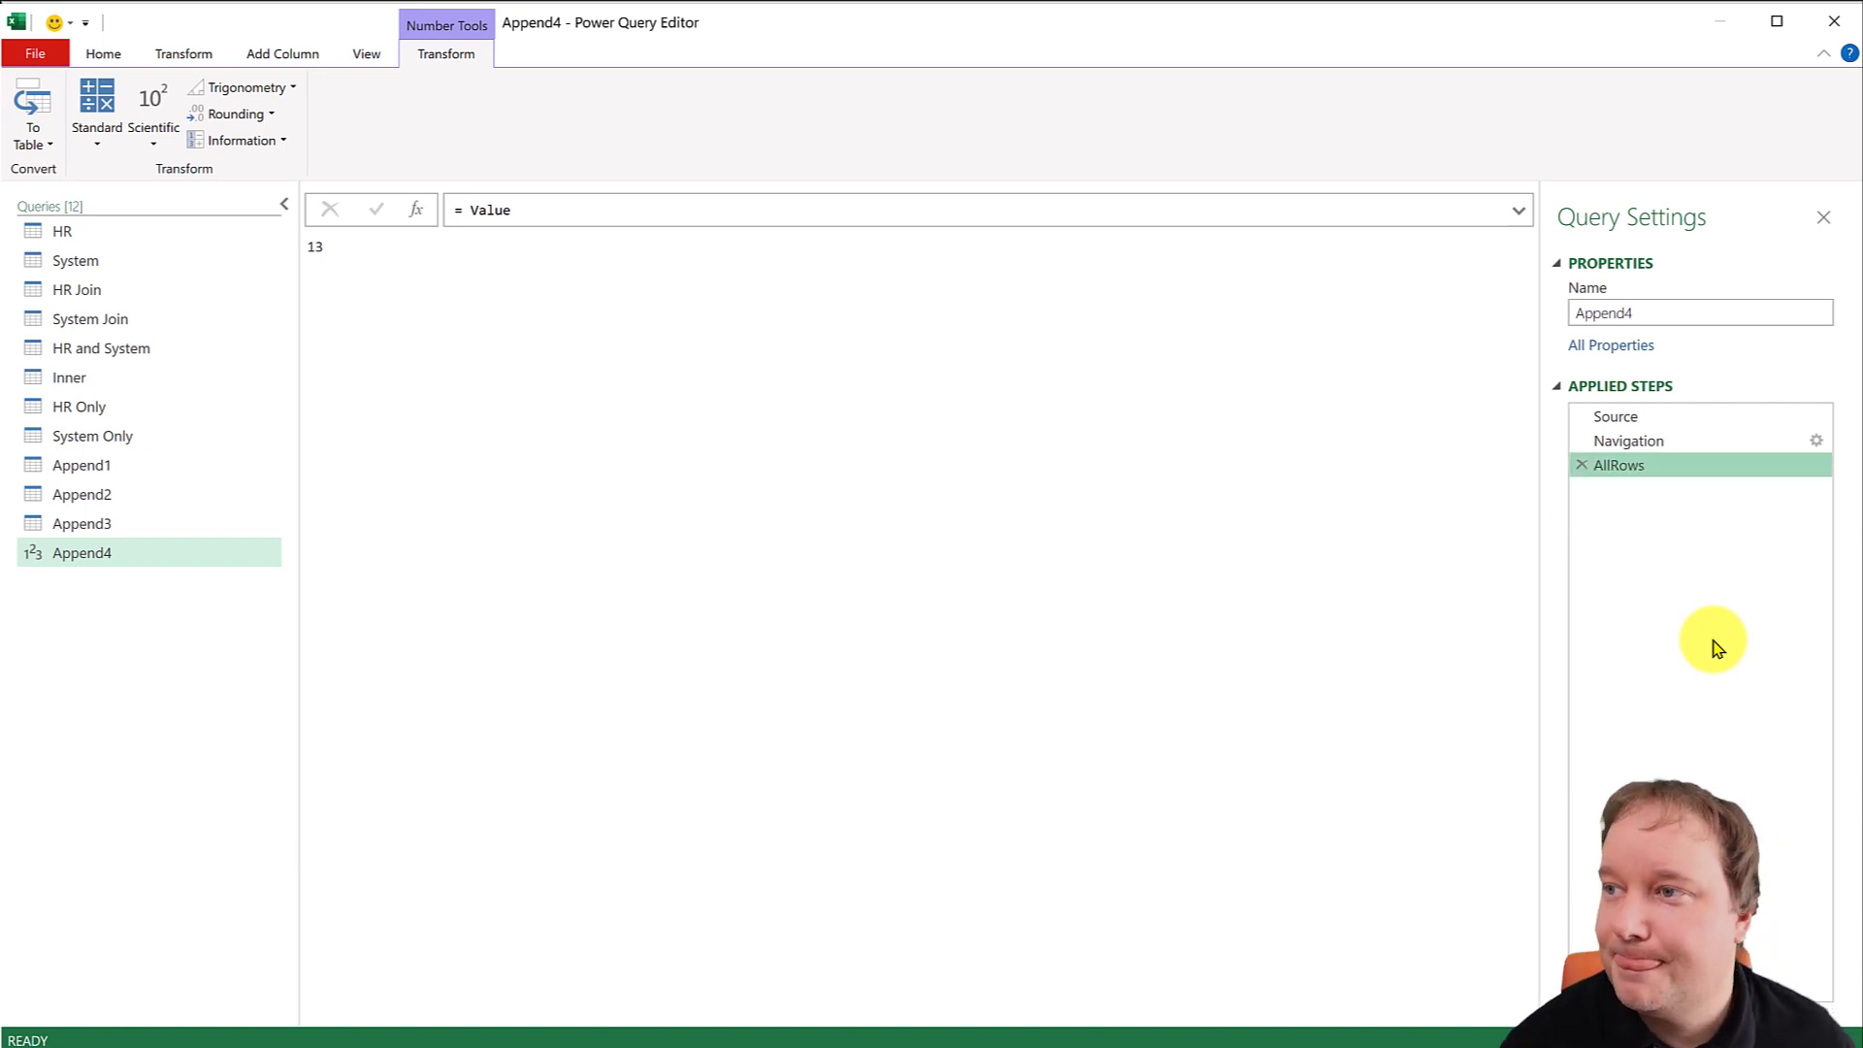
Change the Source formula of Append4 to =Append1 and return to the AllRows step.
{"action": "left_click", "coordinate": [1626, 415]}
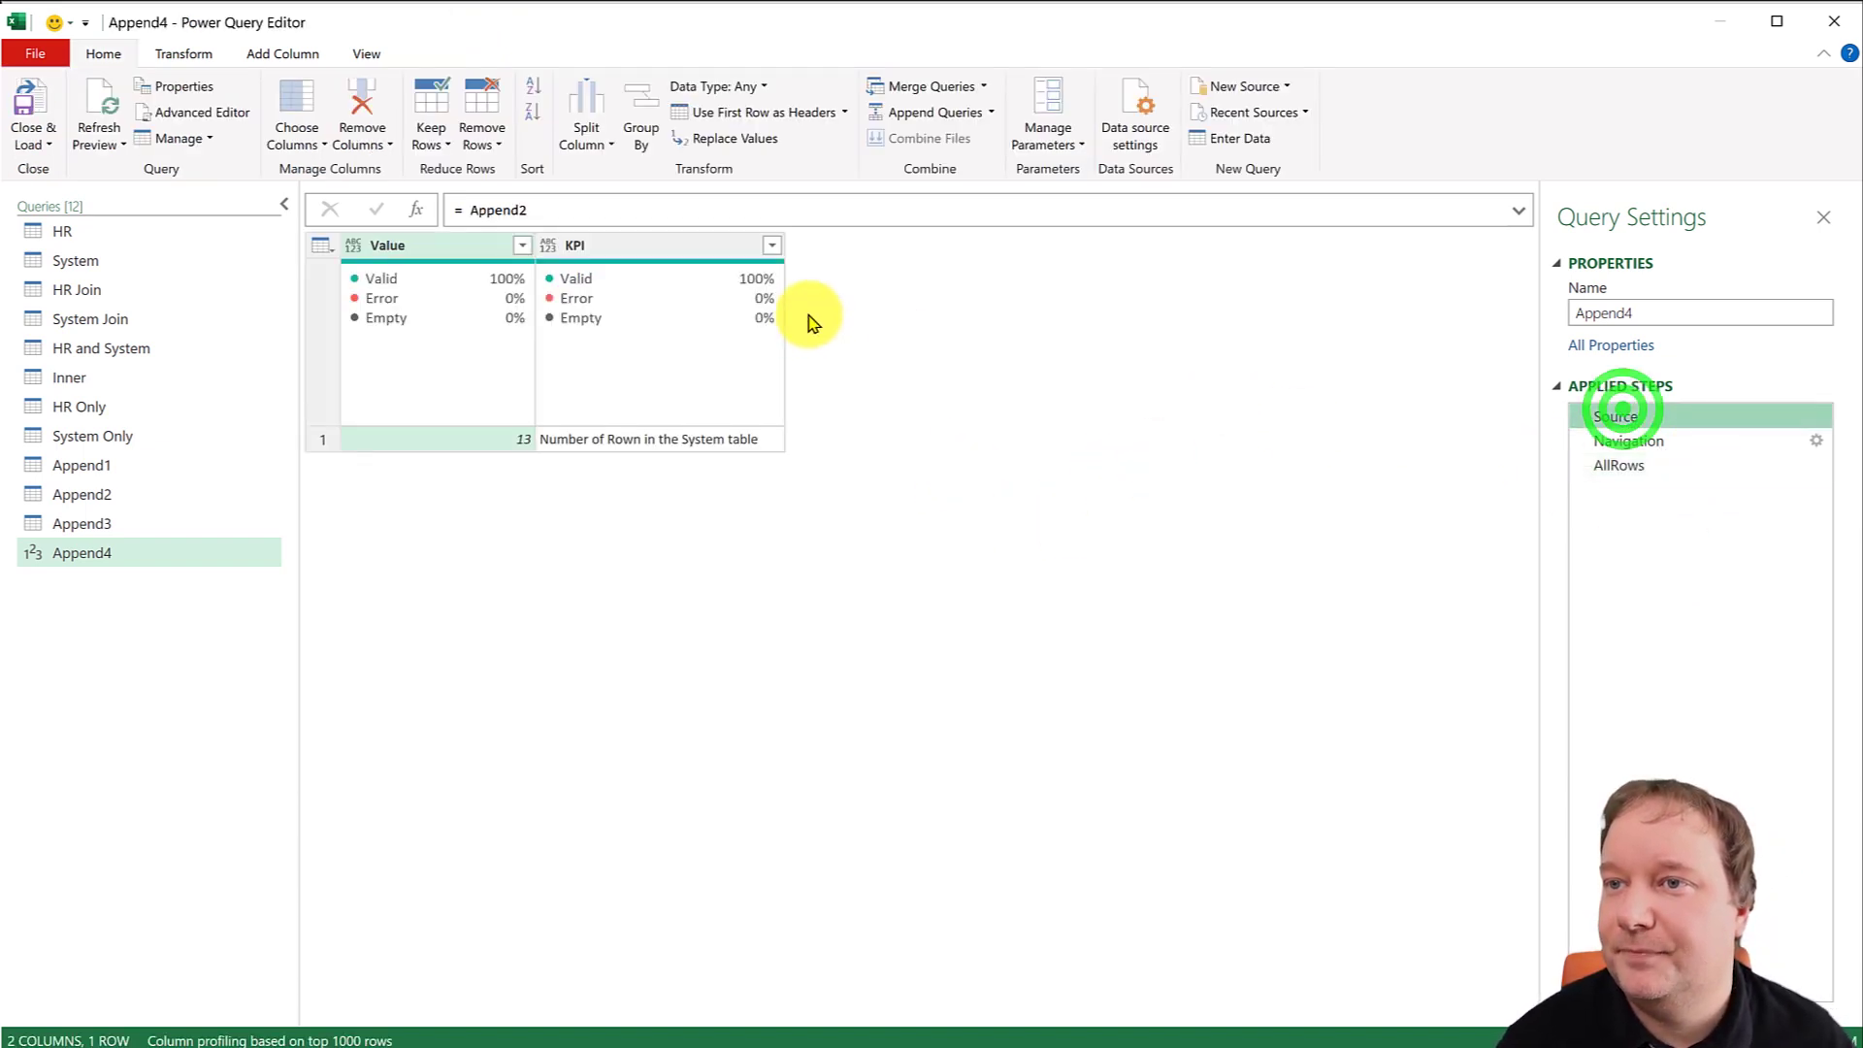
{"action": "left_click", "coordinate": [572, 211]}
{"action": "key", "text": "BackSpace"}
{"action": "type", "text": "1"}
{"action": "key", "text": "Return"}
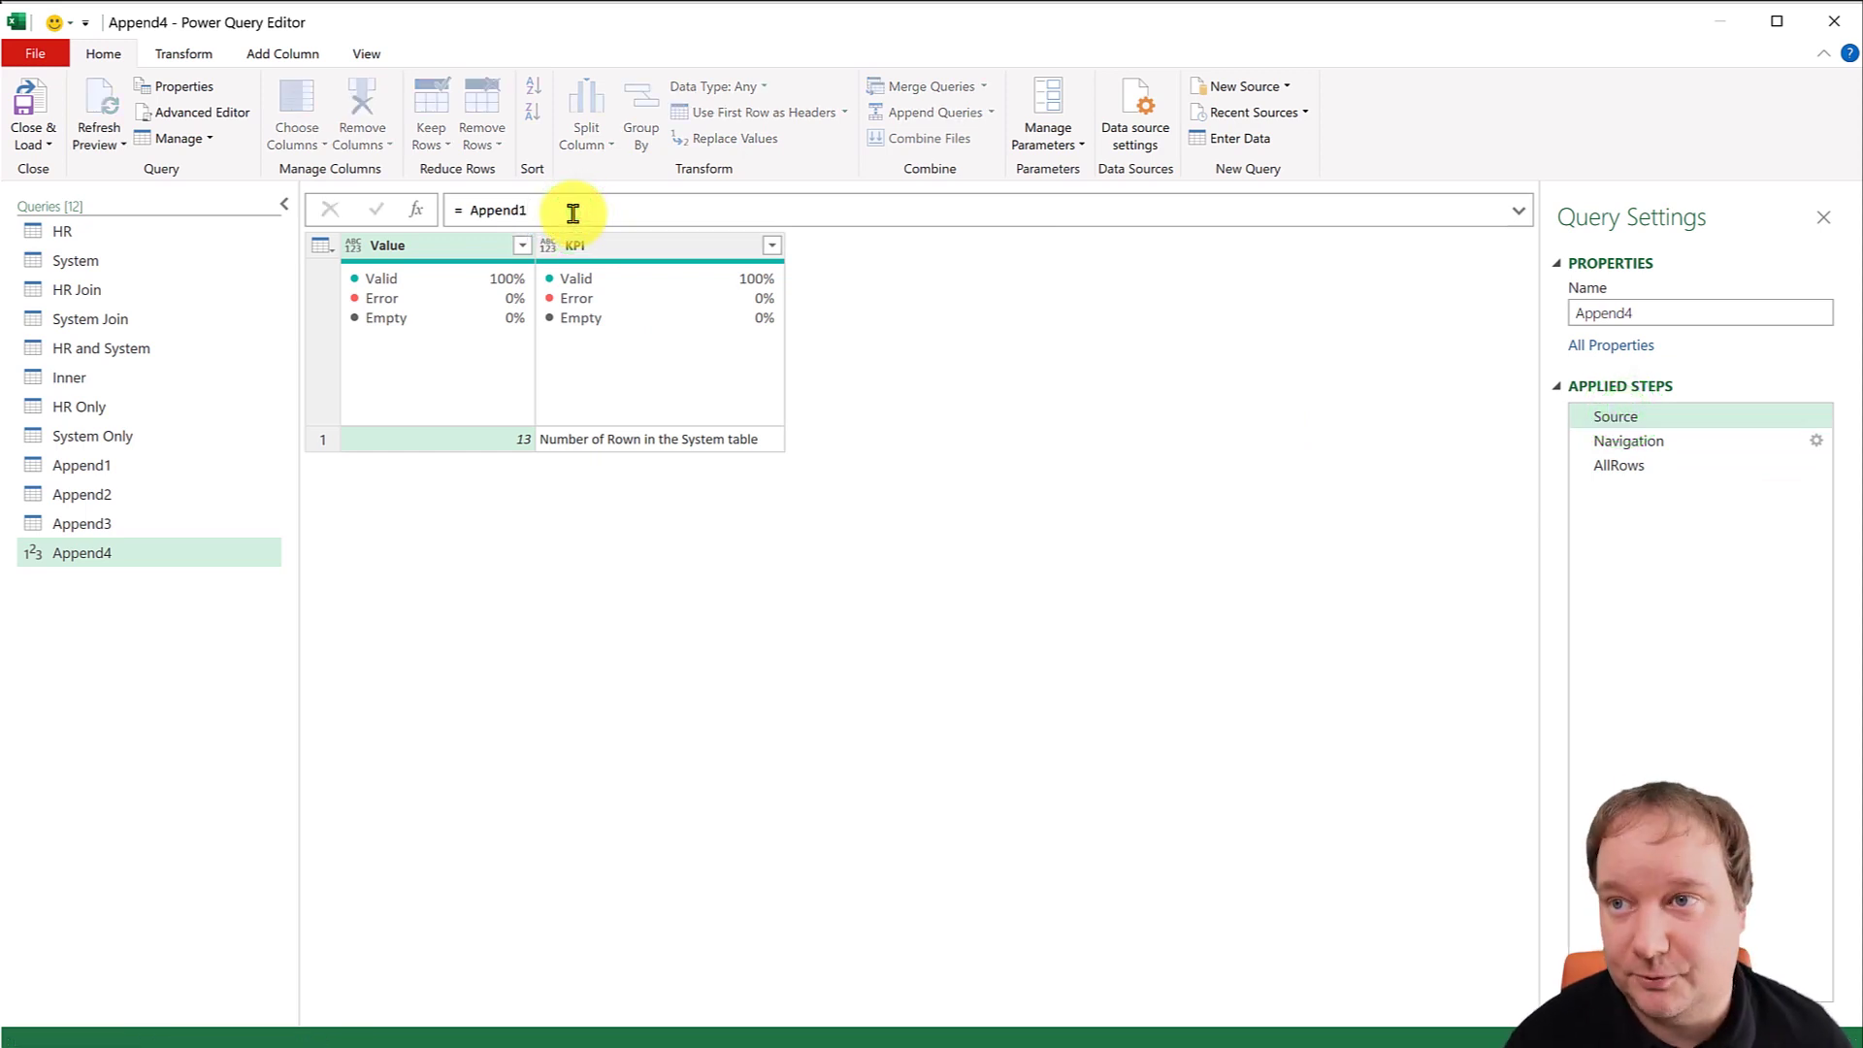
{"action": "left_click", "coordinate": [1687, 466]}
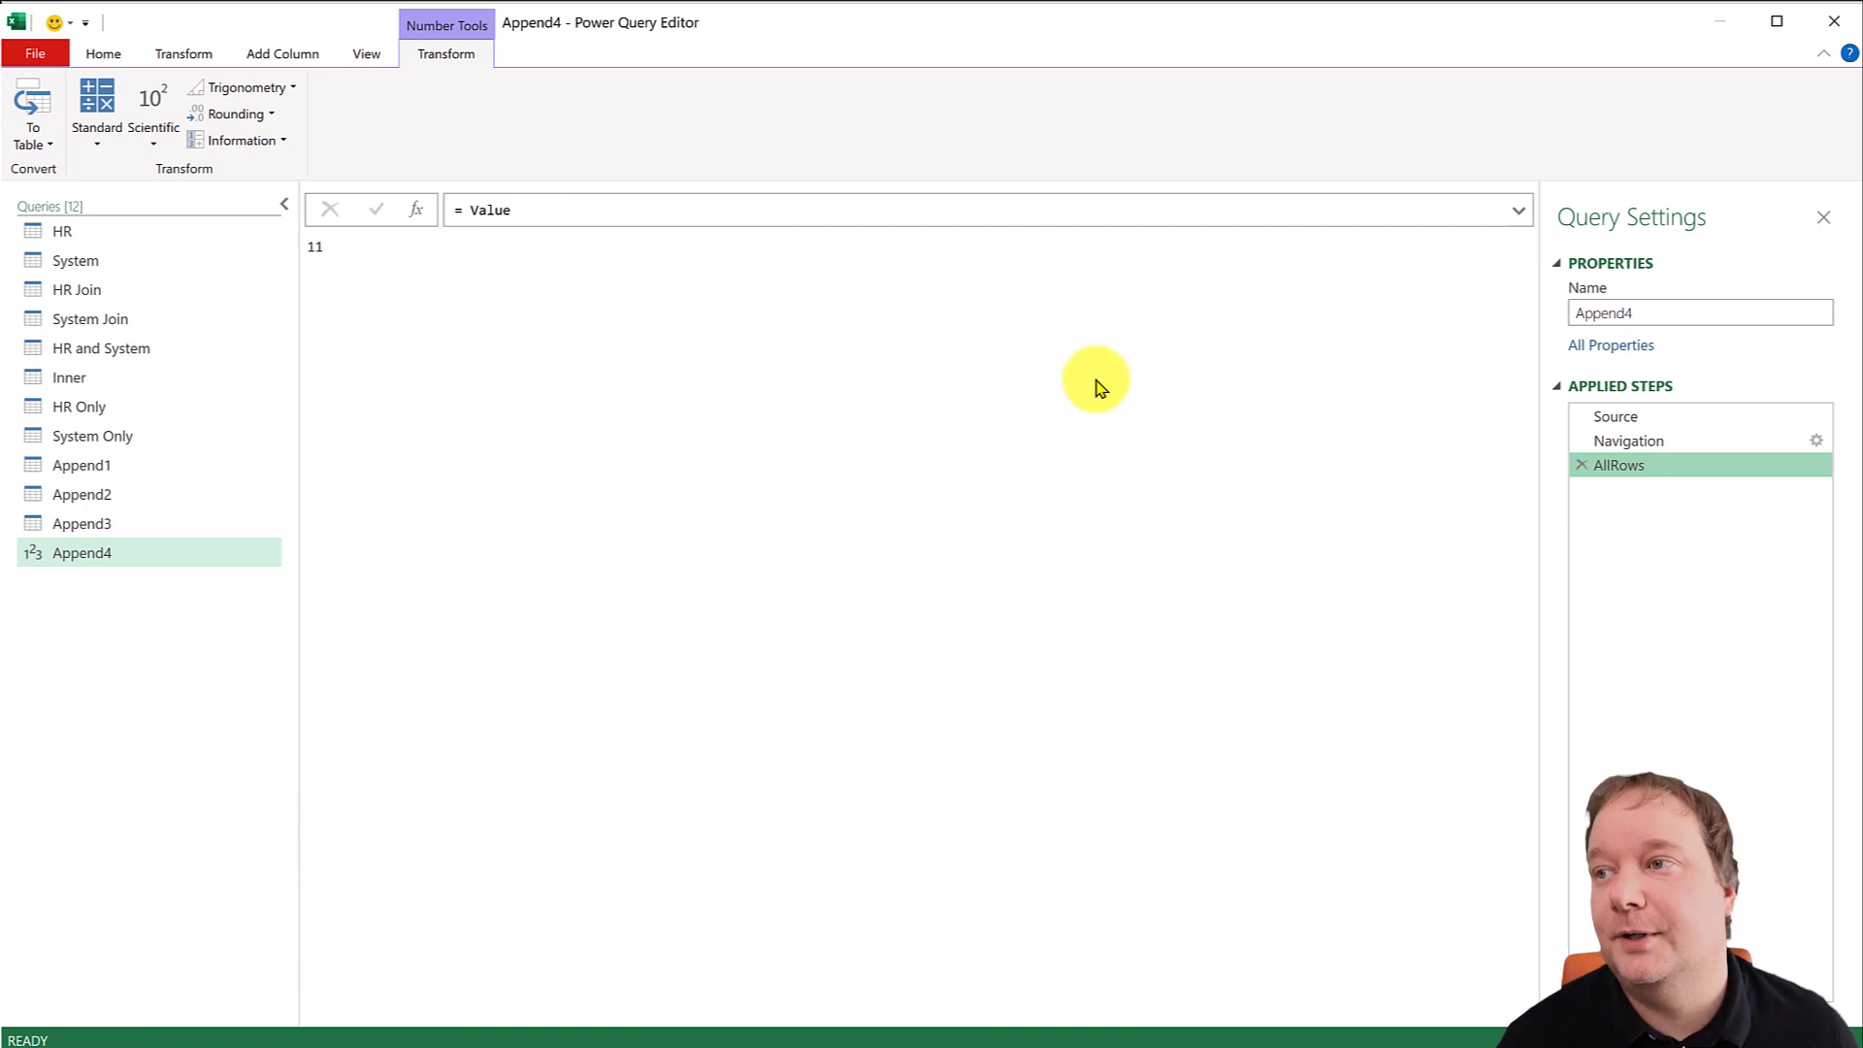
{"action": "left_click_drag", "start_coordinate": [1664, 467], "coordinate": [1355, 493]}
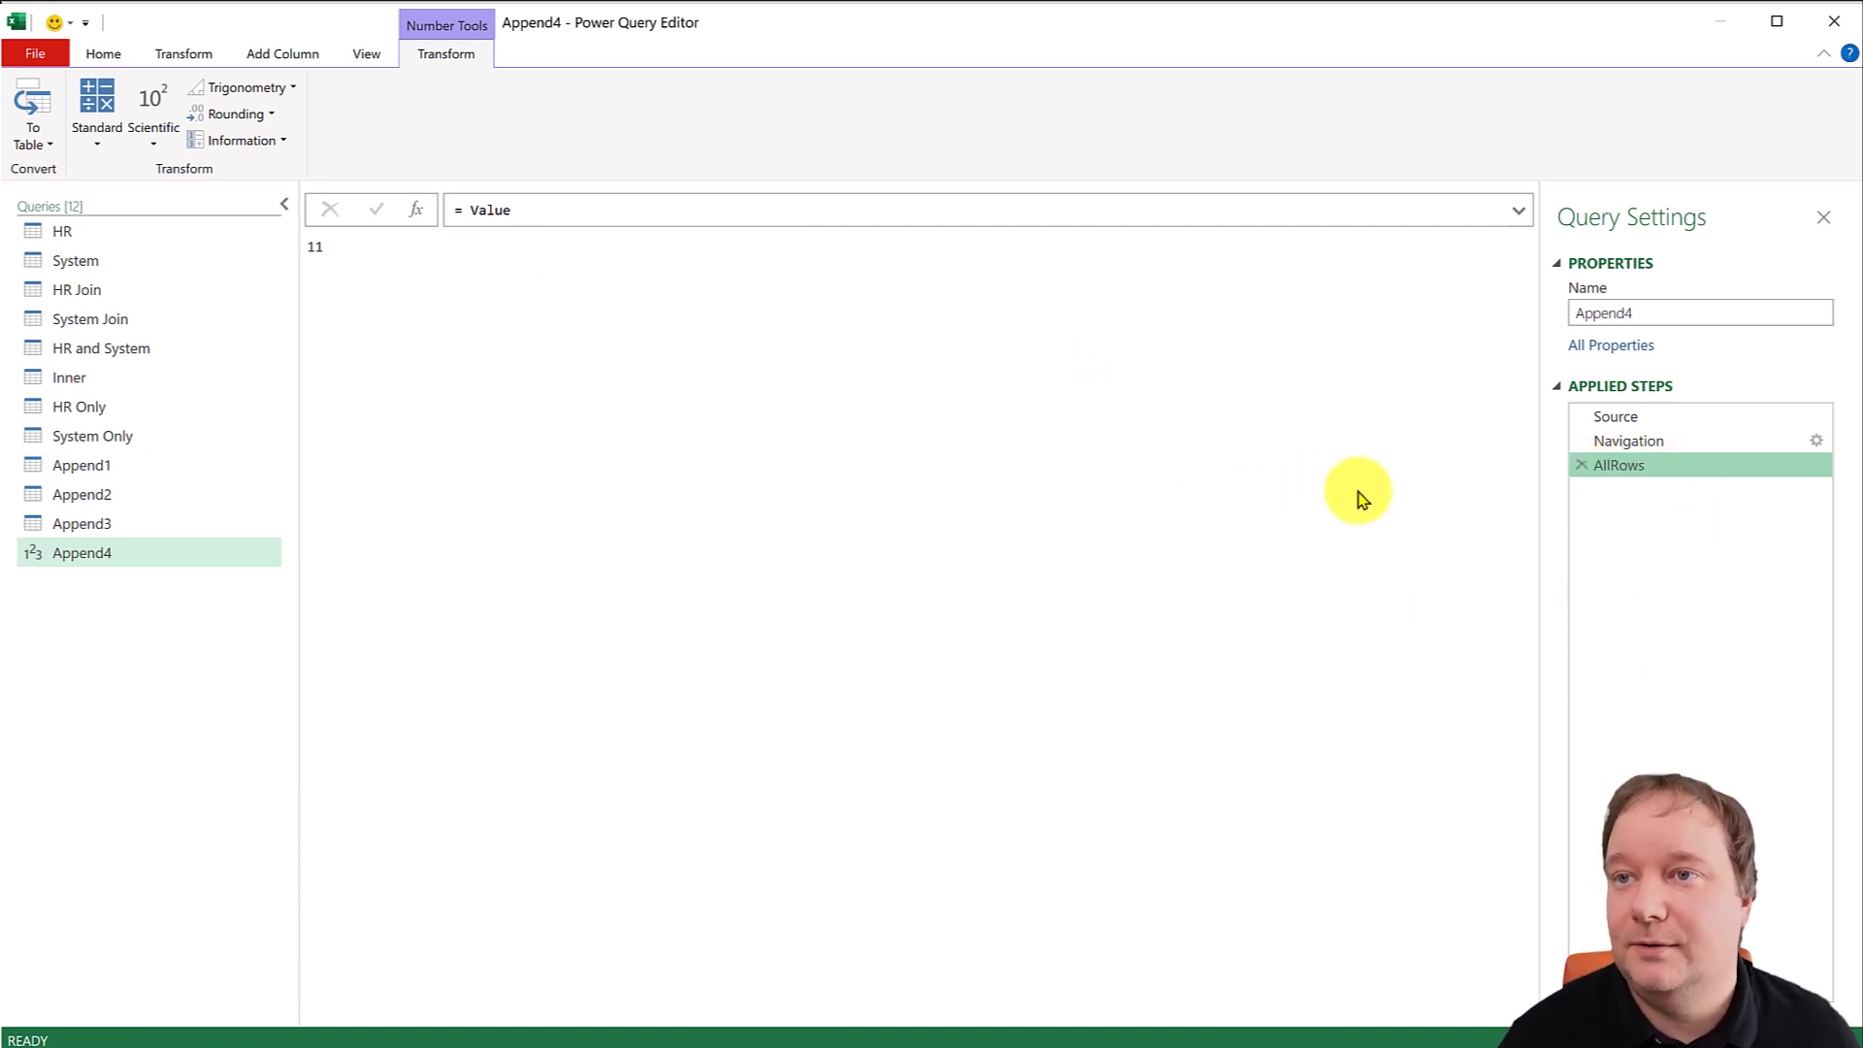
Add a custom step after AllRows in Append4 with the formula =Append3.
{"action": "left_click", "coordinate": [418, 210]}
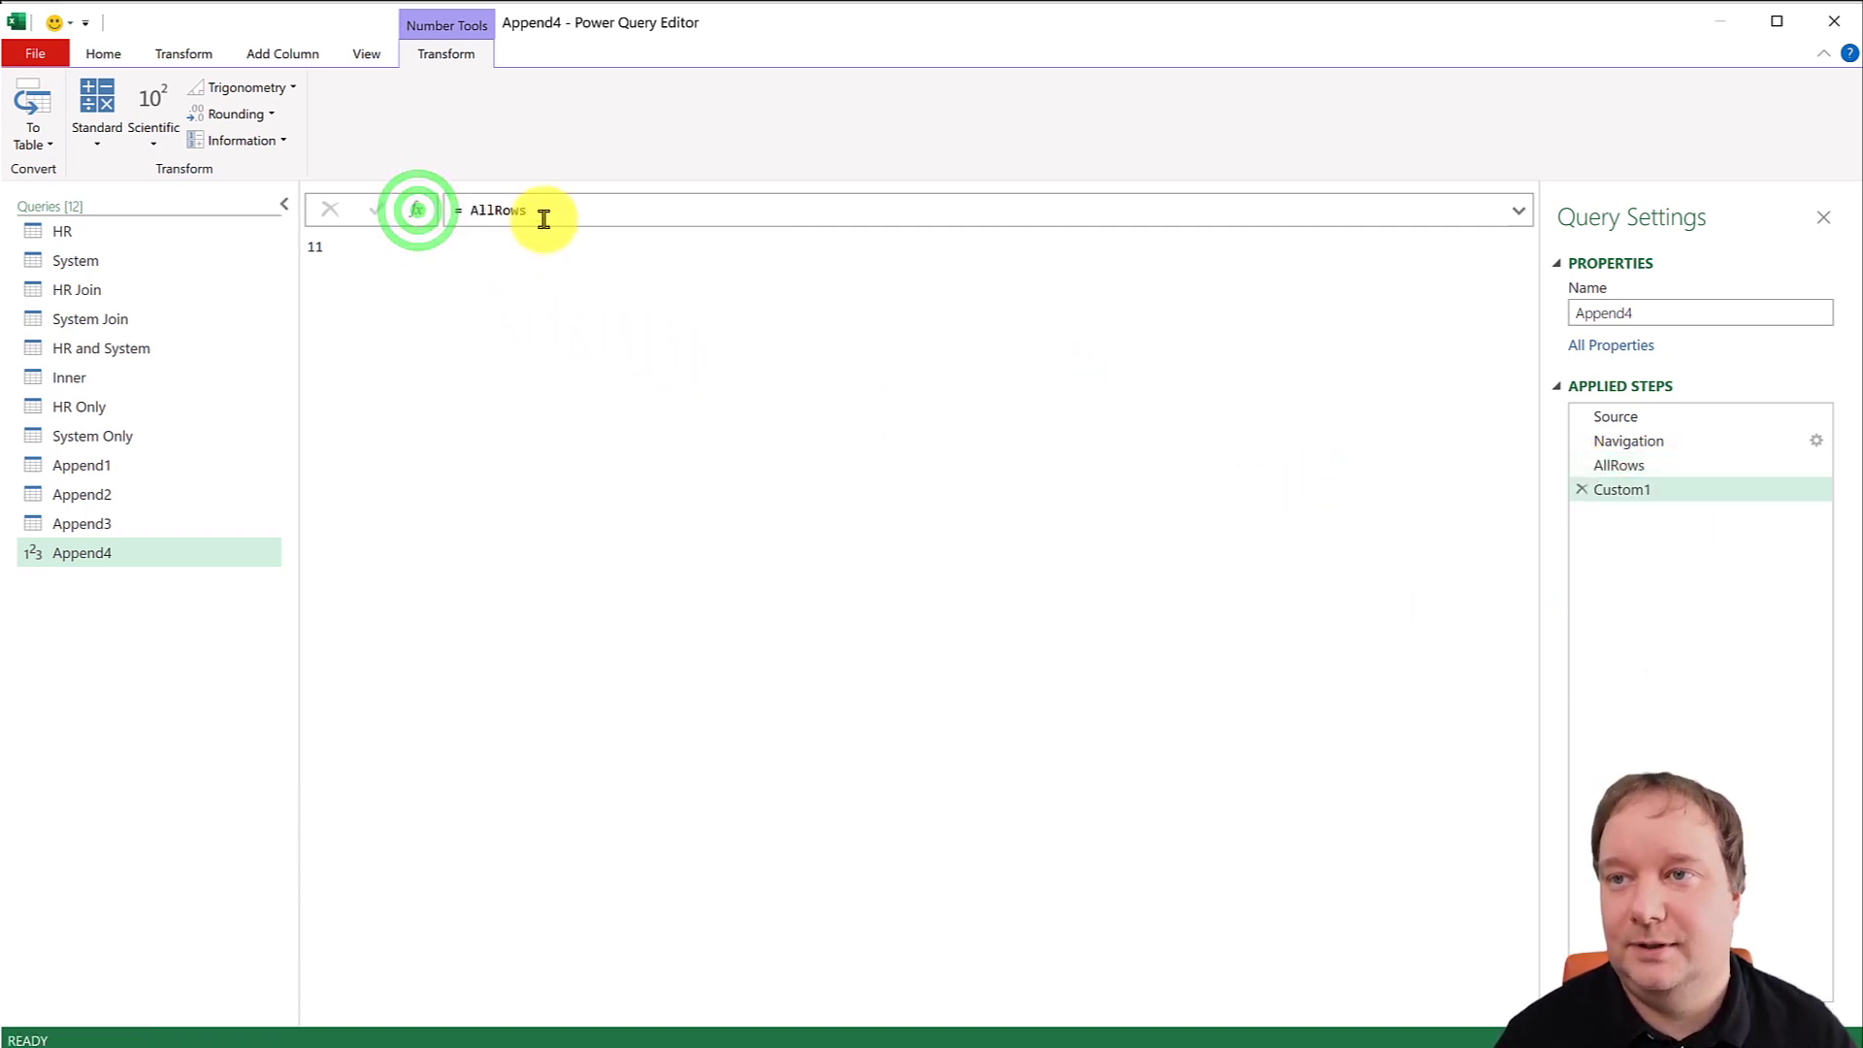
{"action": "left_click_drag", "start_coordinate": [553, 210], "coordinate": [479, 212]}
{"action": "key", "text": "BackSpace"}
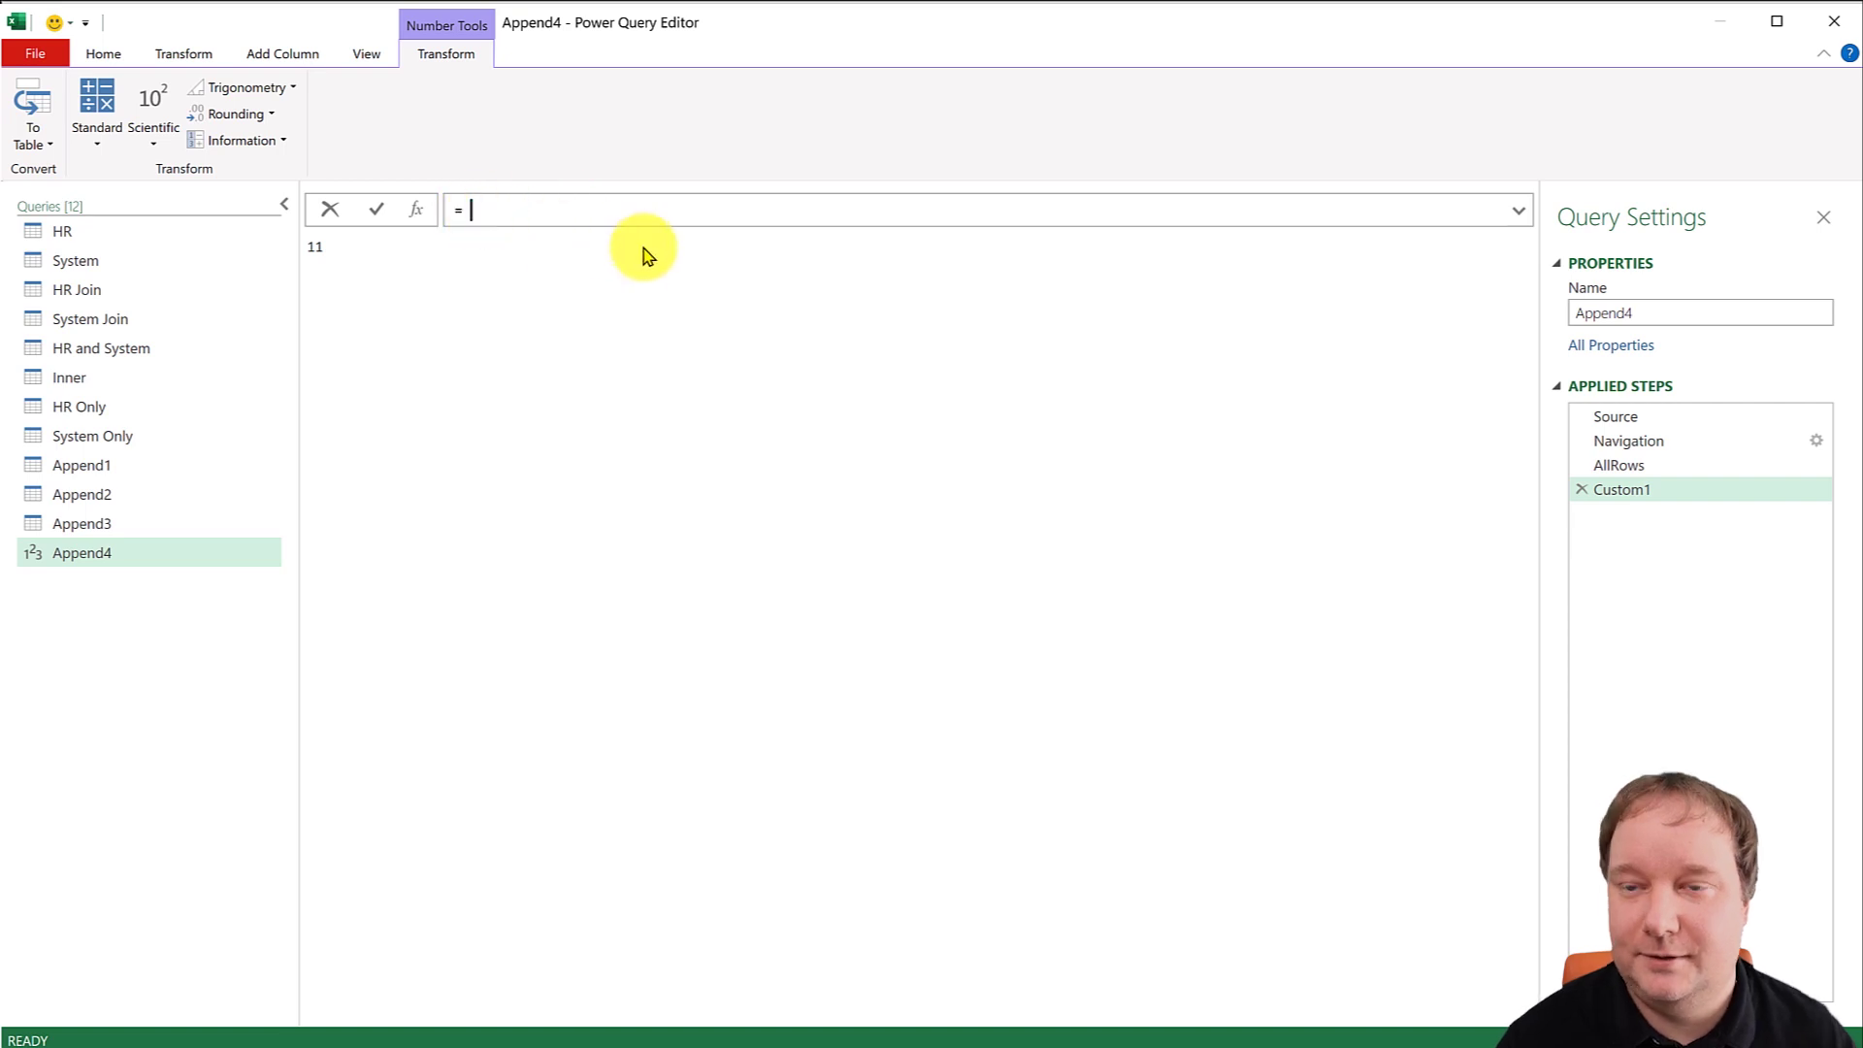
{"action": "type", "text": "Append3"}
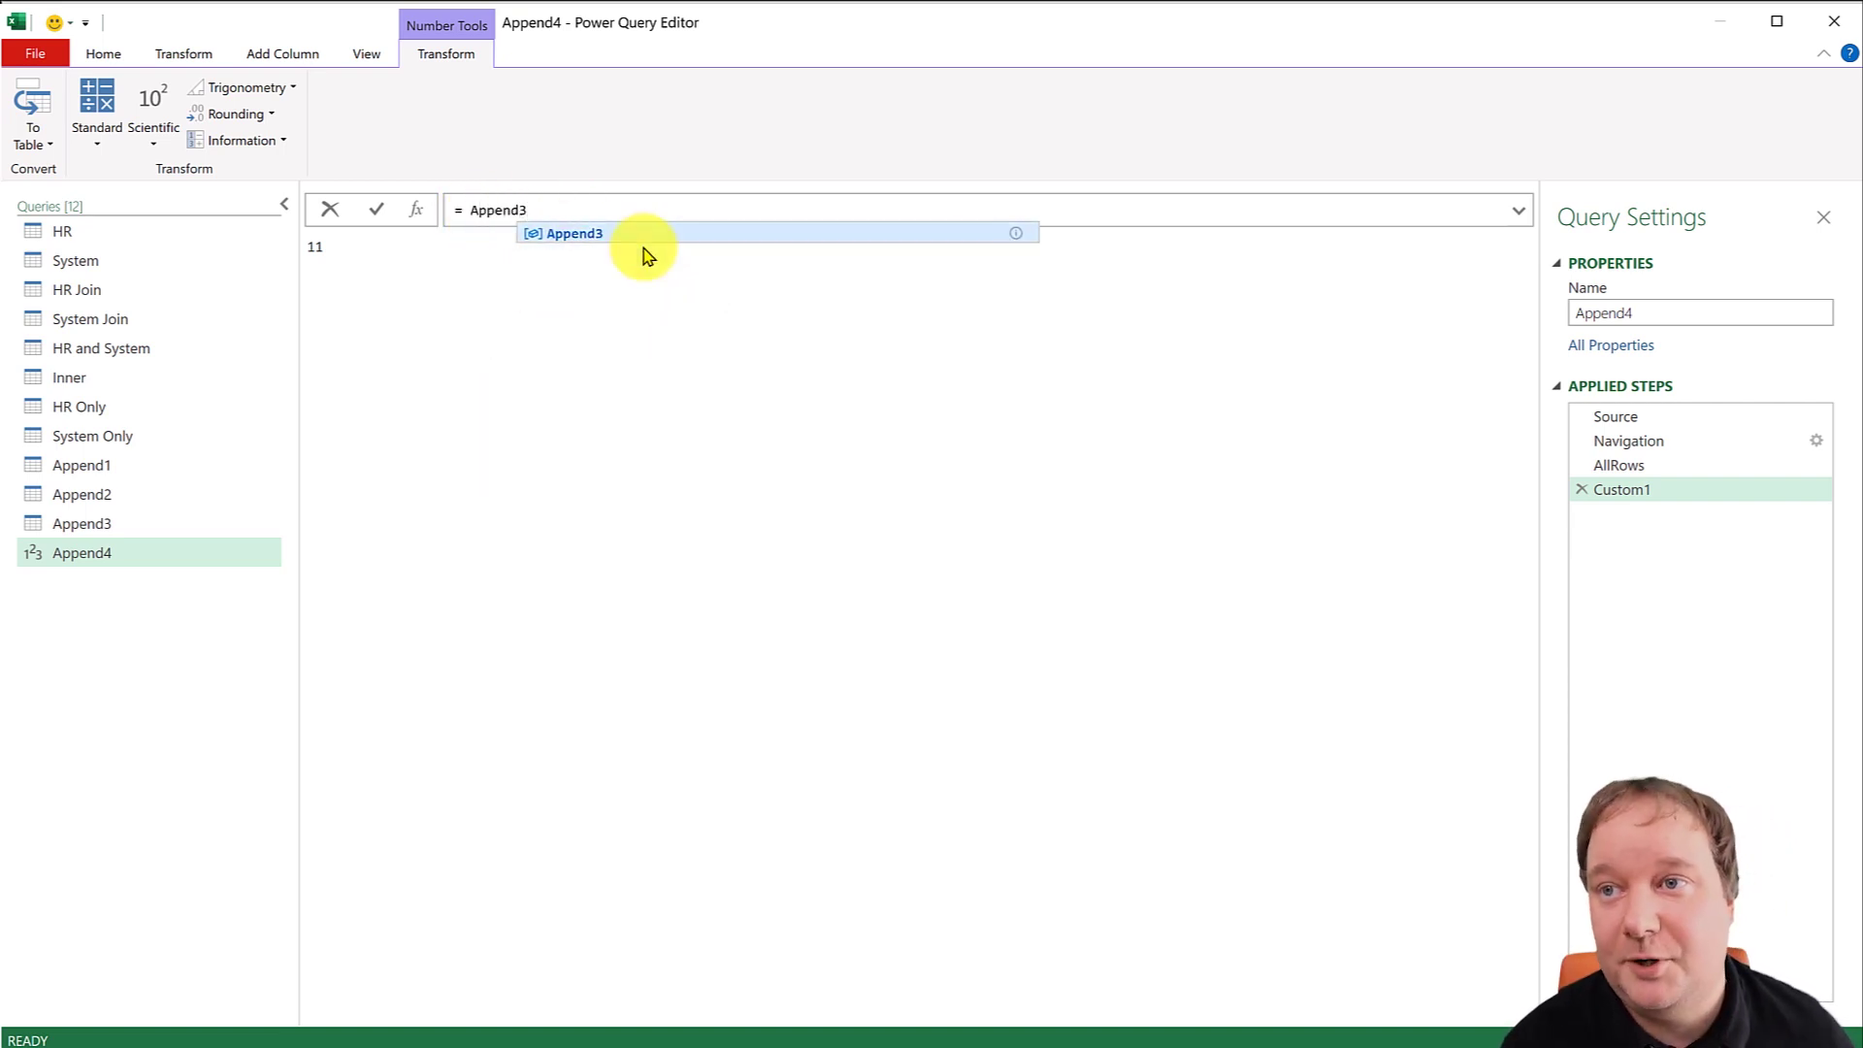
{"action": "key", "text": "Escape"}
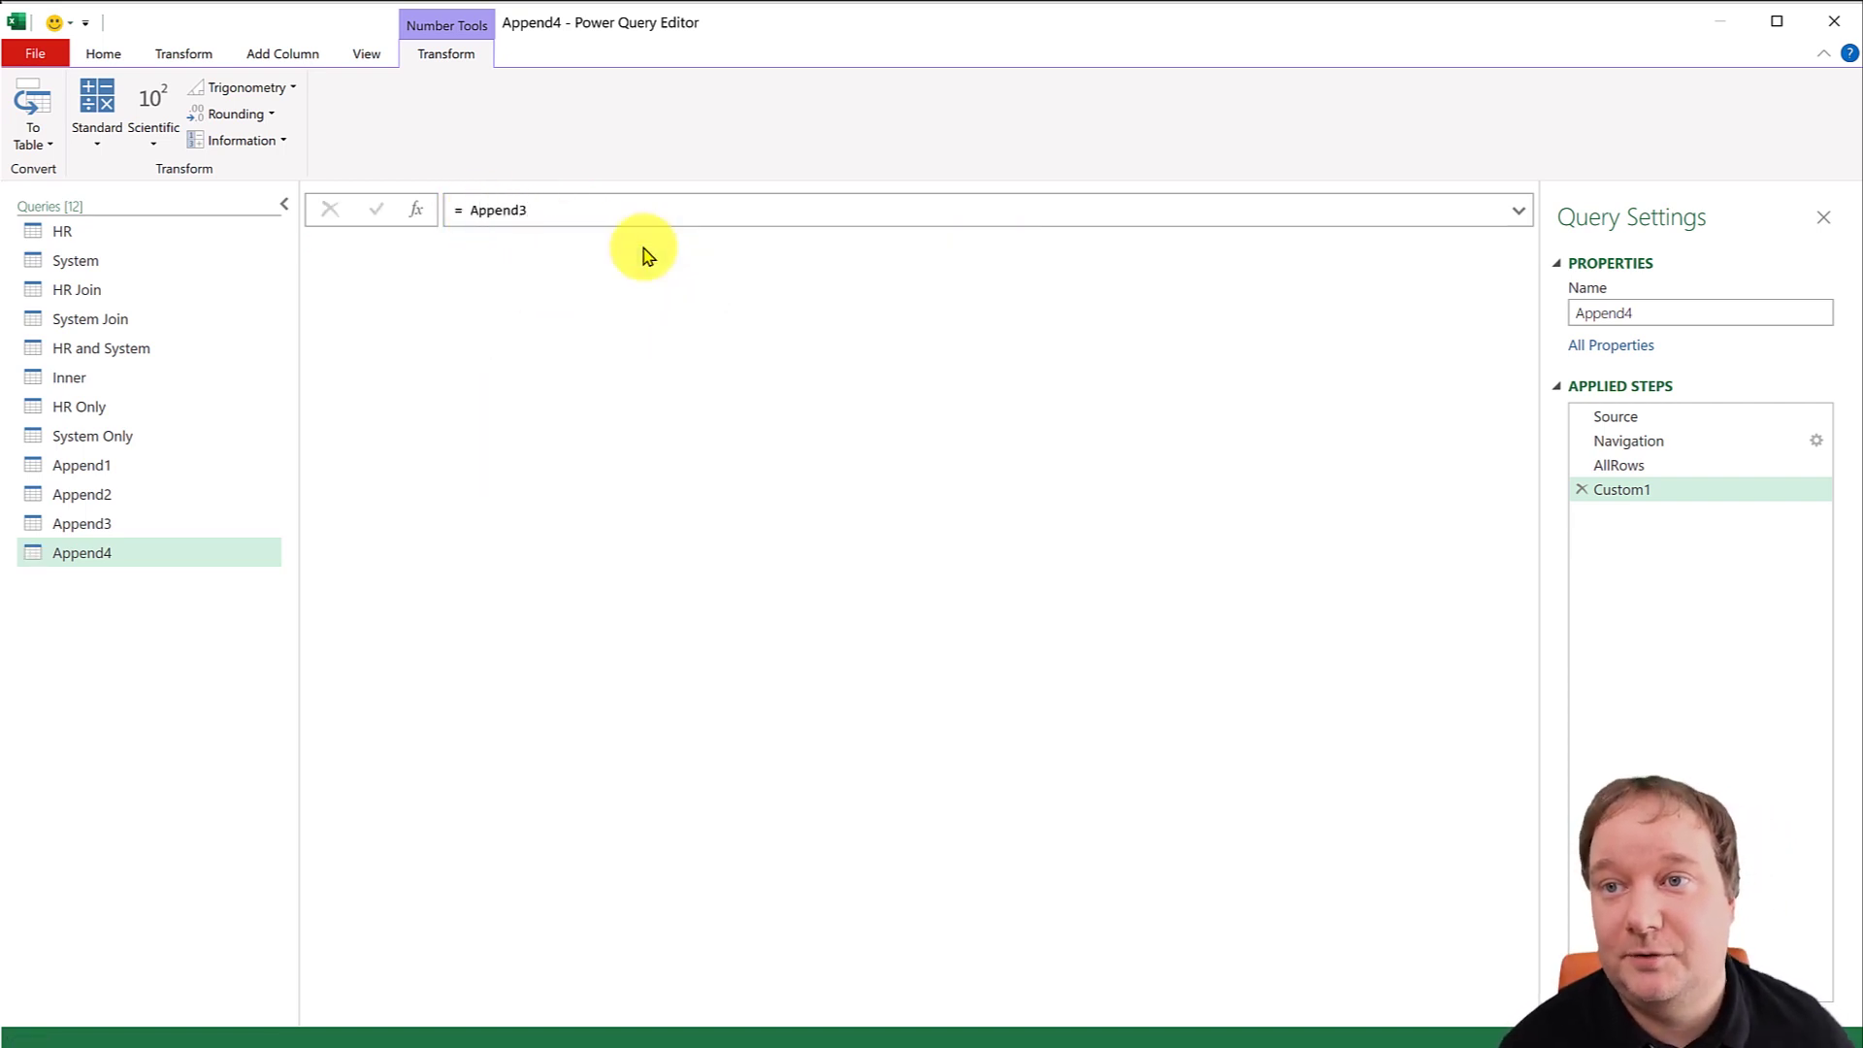
Drill down into the cell in the Value column and rename the resulting step MatchedRows.
{"action": "right_click", "coordinate": [478, 439]}
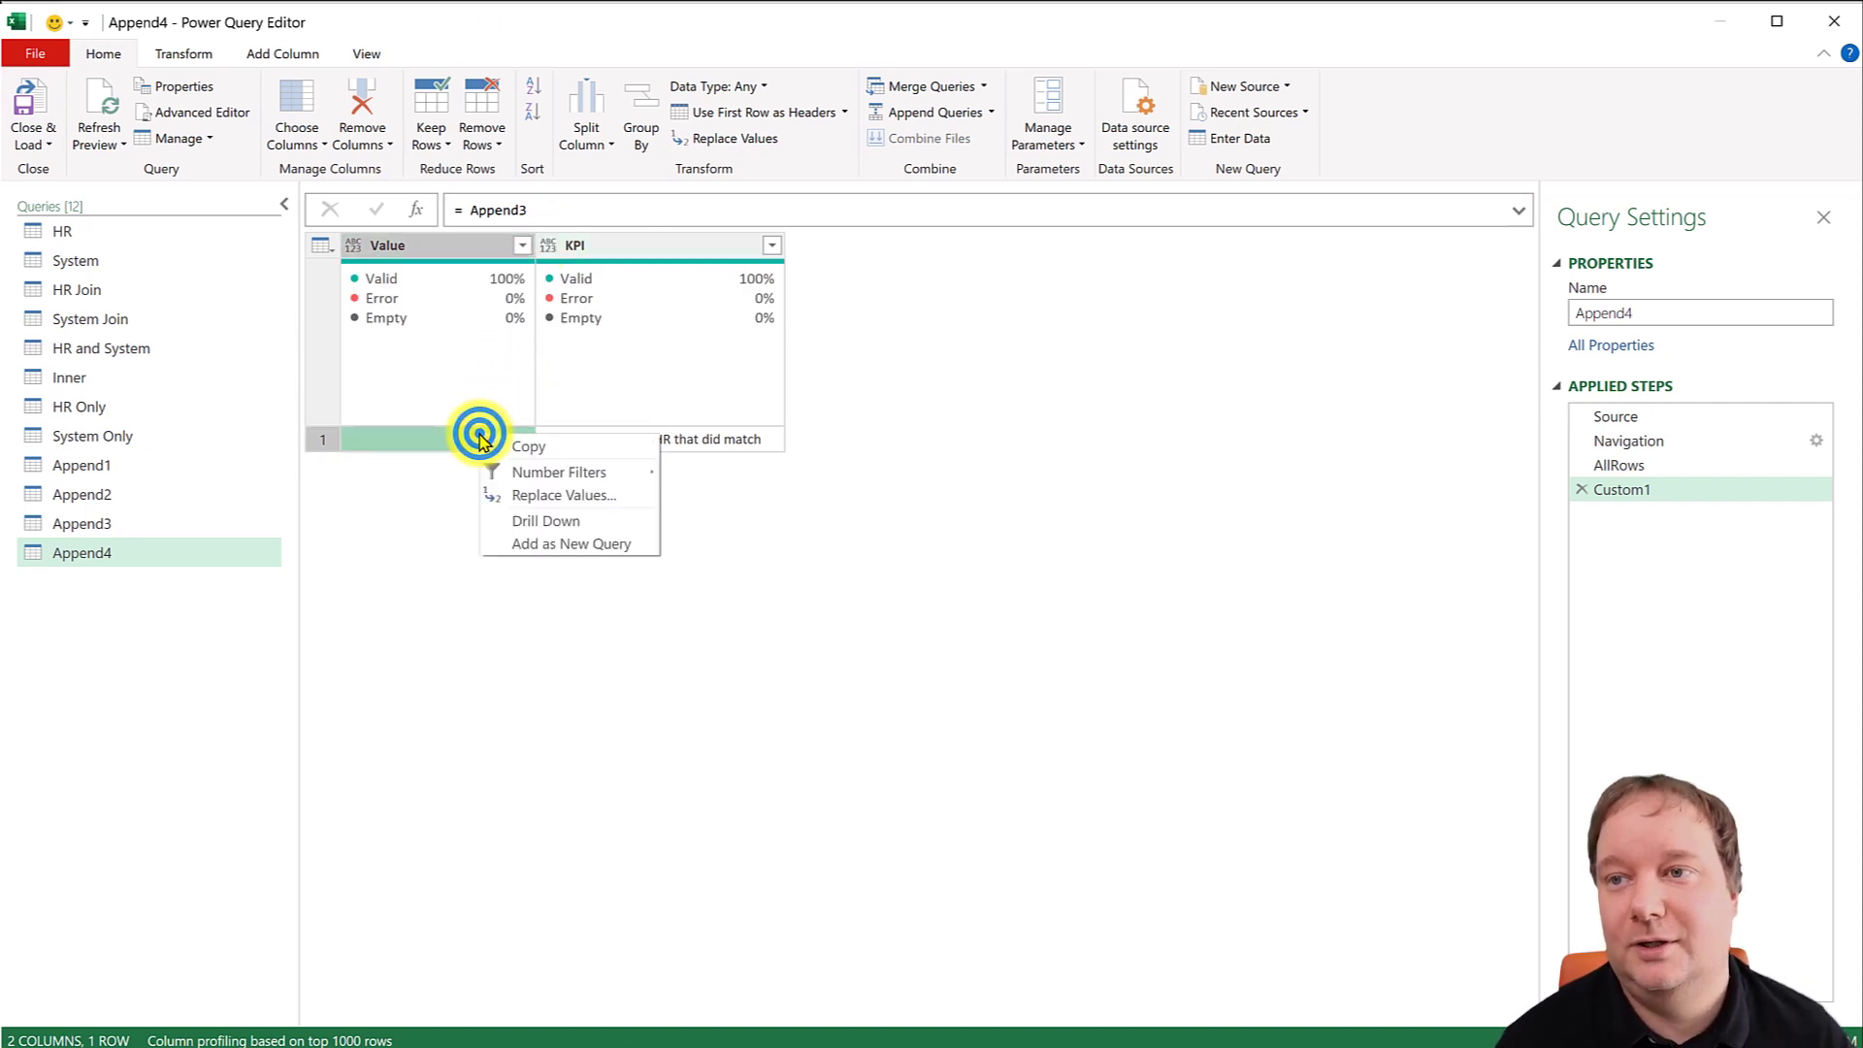
{"action": "left_click", "coordinate": [582, 519]}
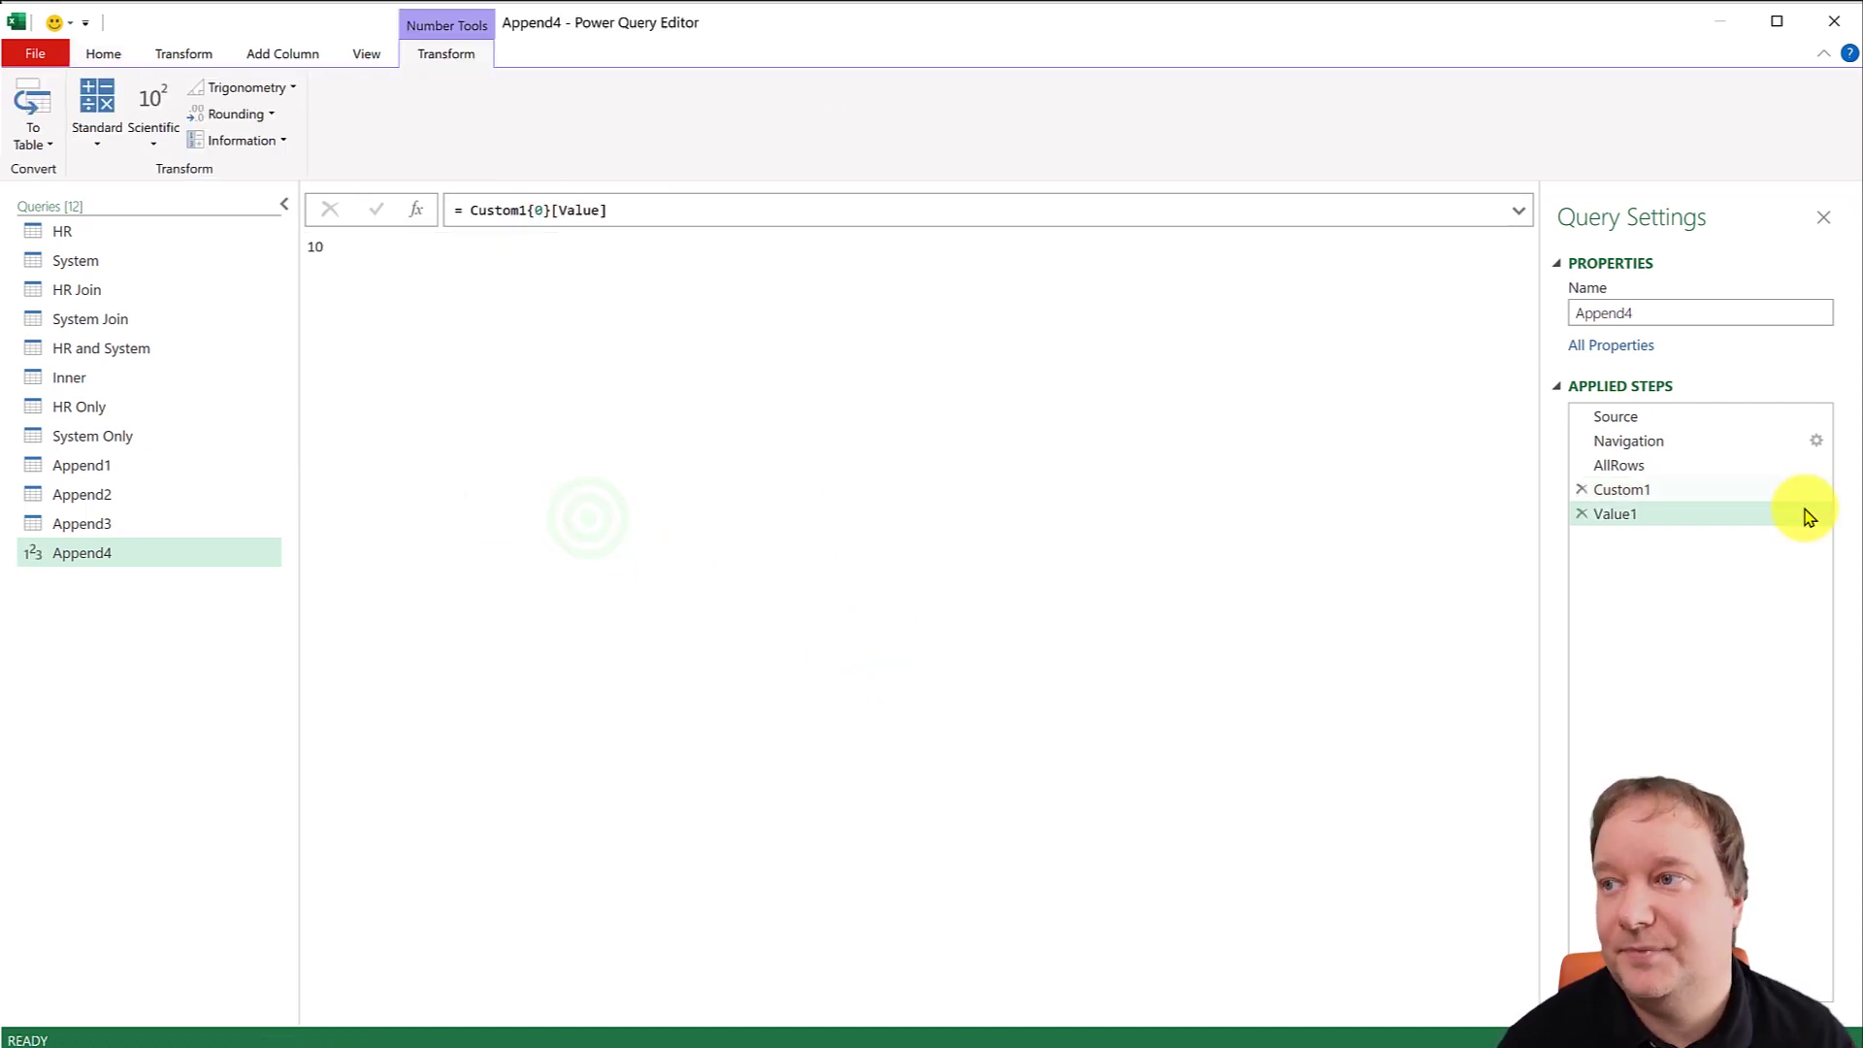
{"action": "right_click", "coordinate": [1618, 514]}
{"action": "left_click", "coordinate": [1704, 560]}
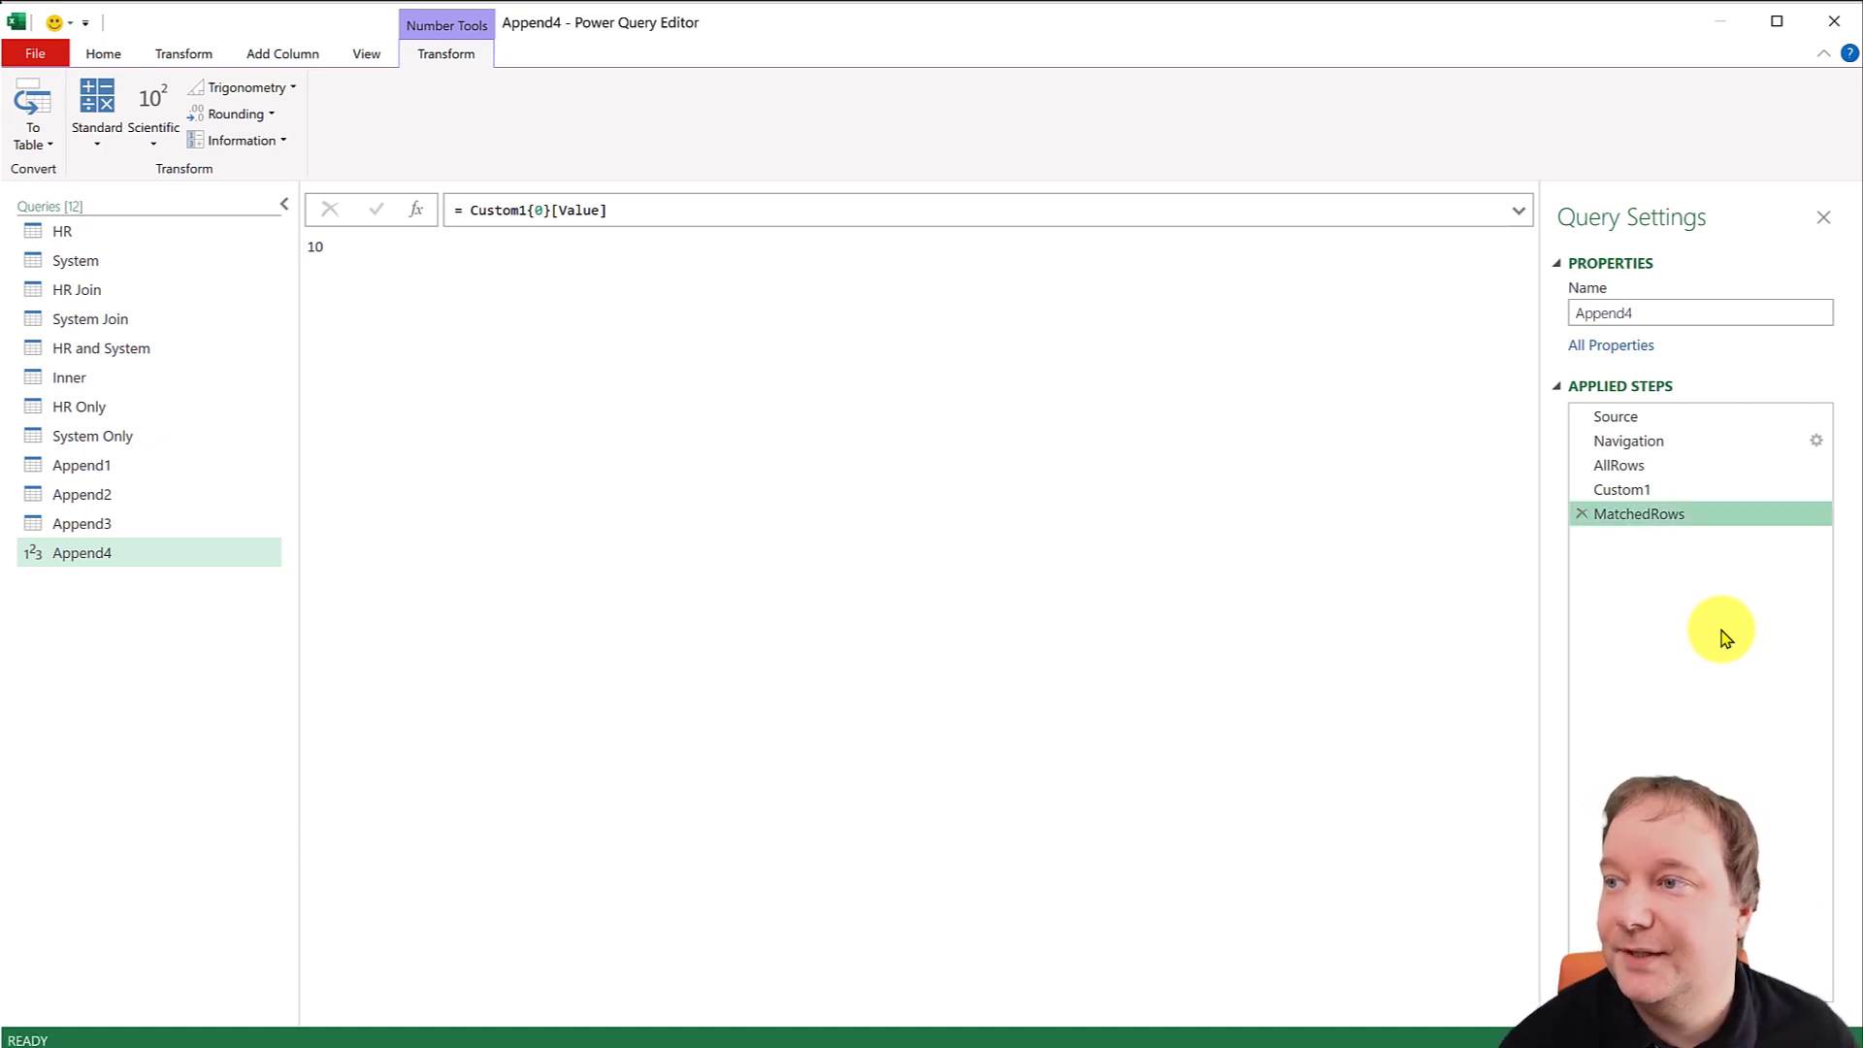
Add a custom step after MatchedRows with the formula =(AllRows-MatchedRows)/AllRows.
{"action": "left_click", "coordinate": [417, 210]}
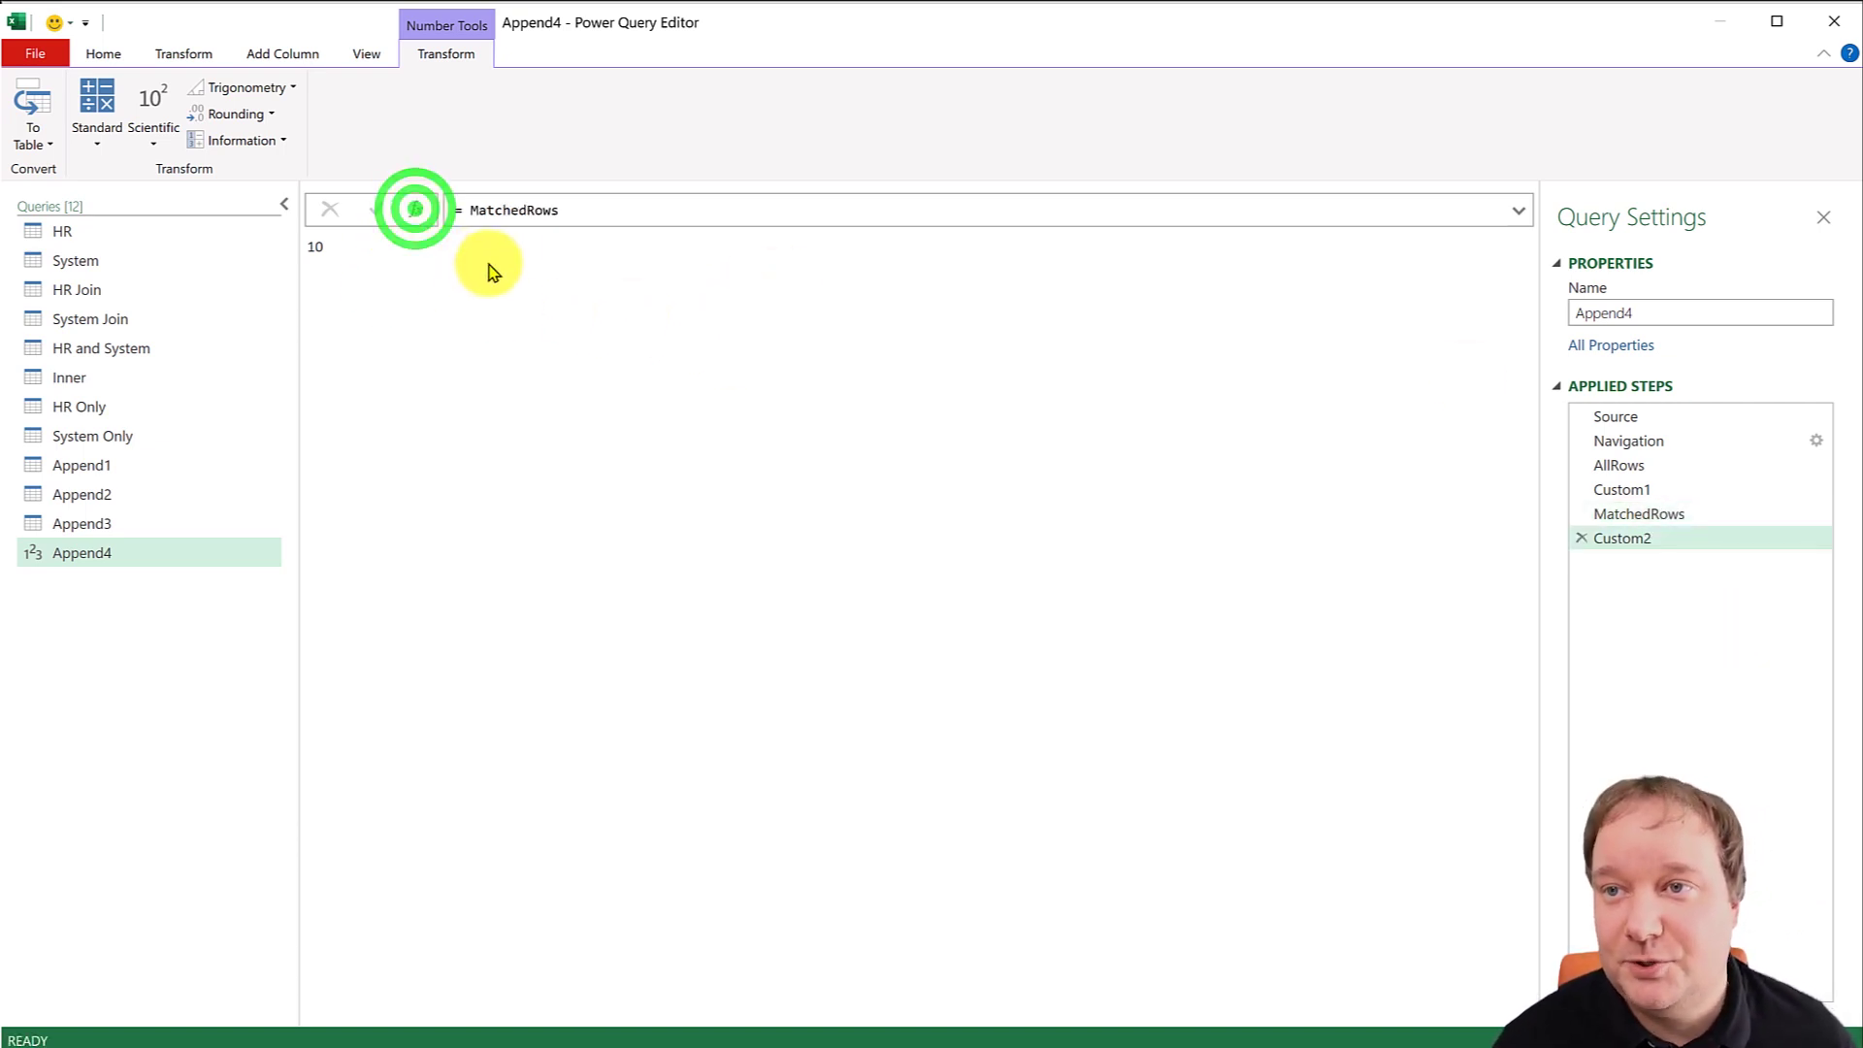
{"action": "left_click", "coordinate": [472, 209]}
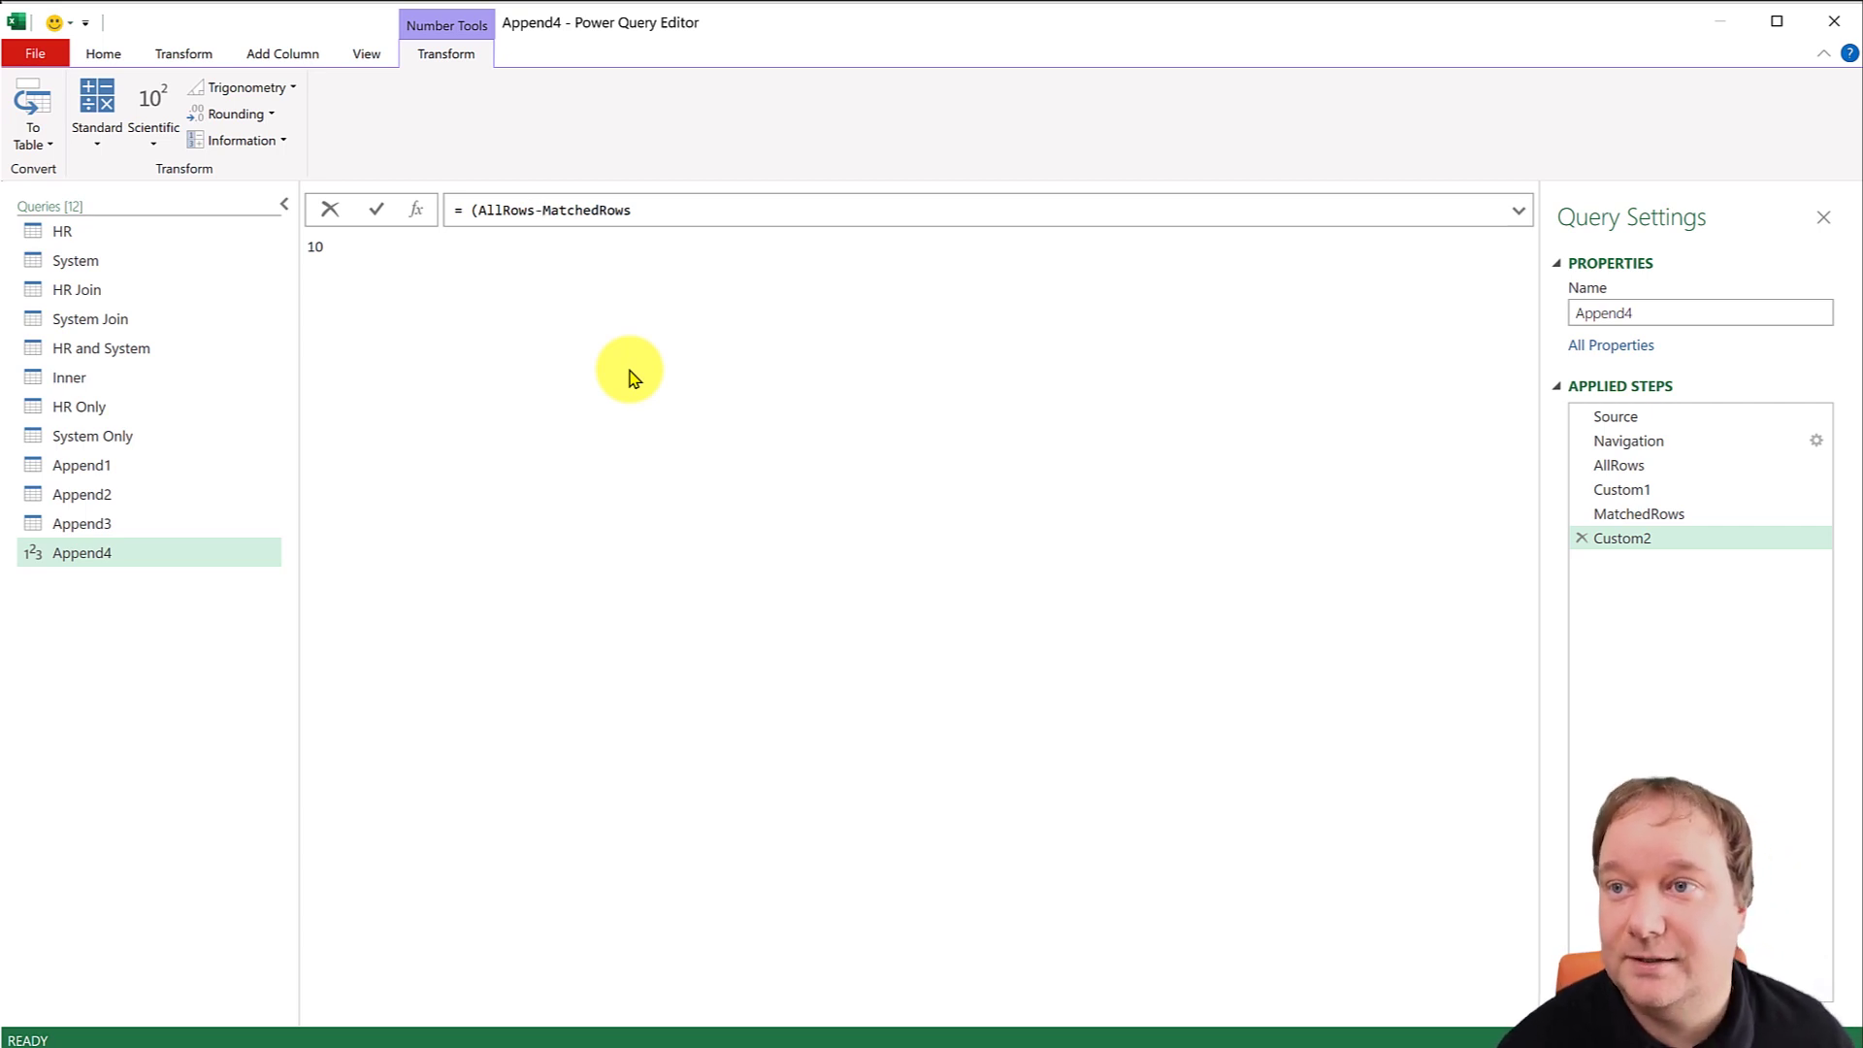
{"action": "left_click", "coordinate": [684, 214]}
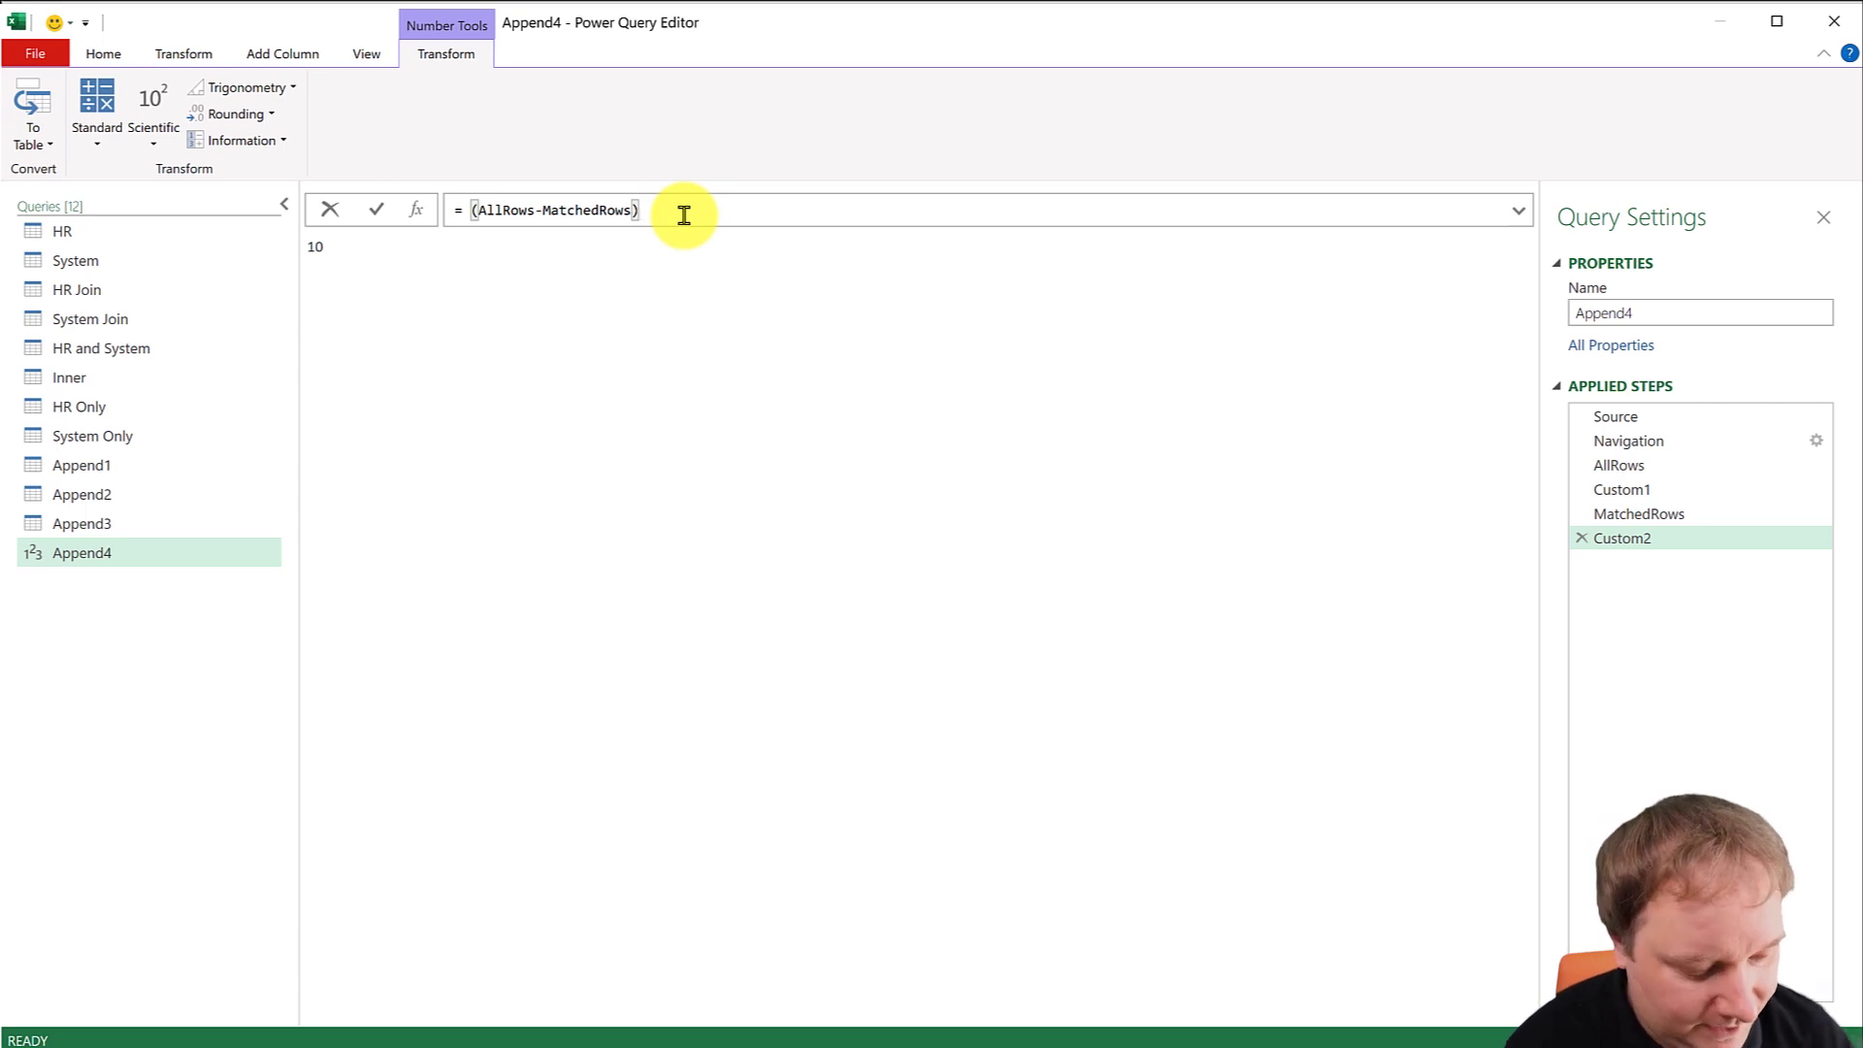
{"action": "type", "text": "/All"}
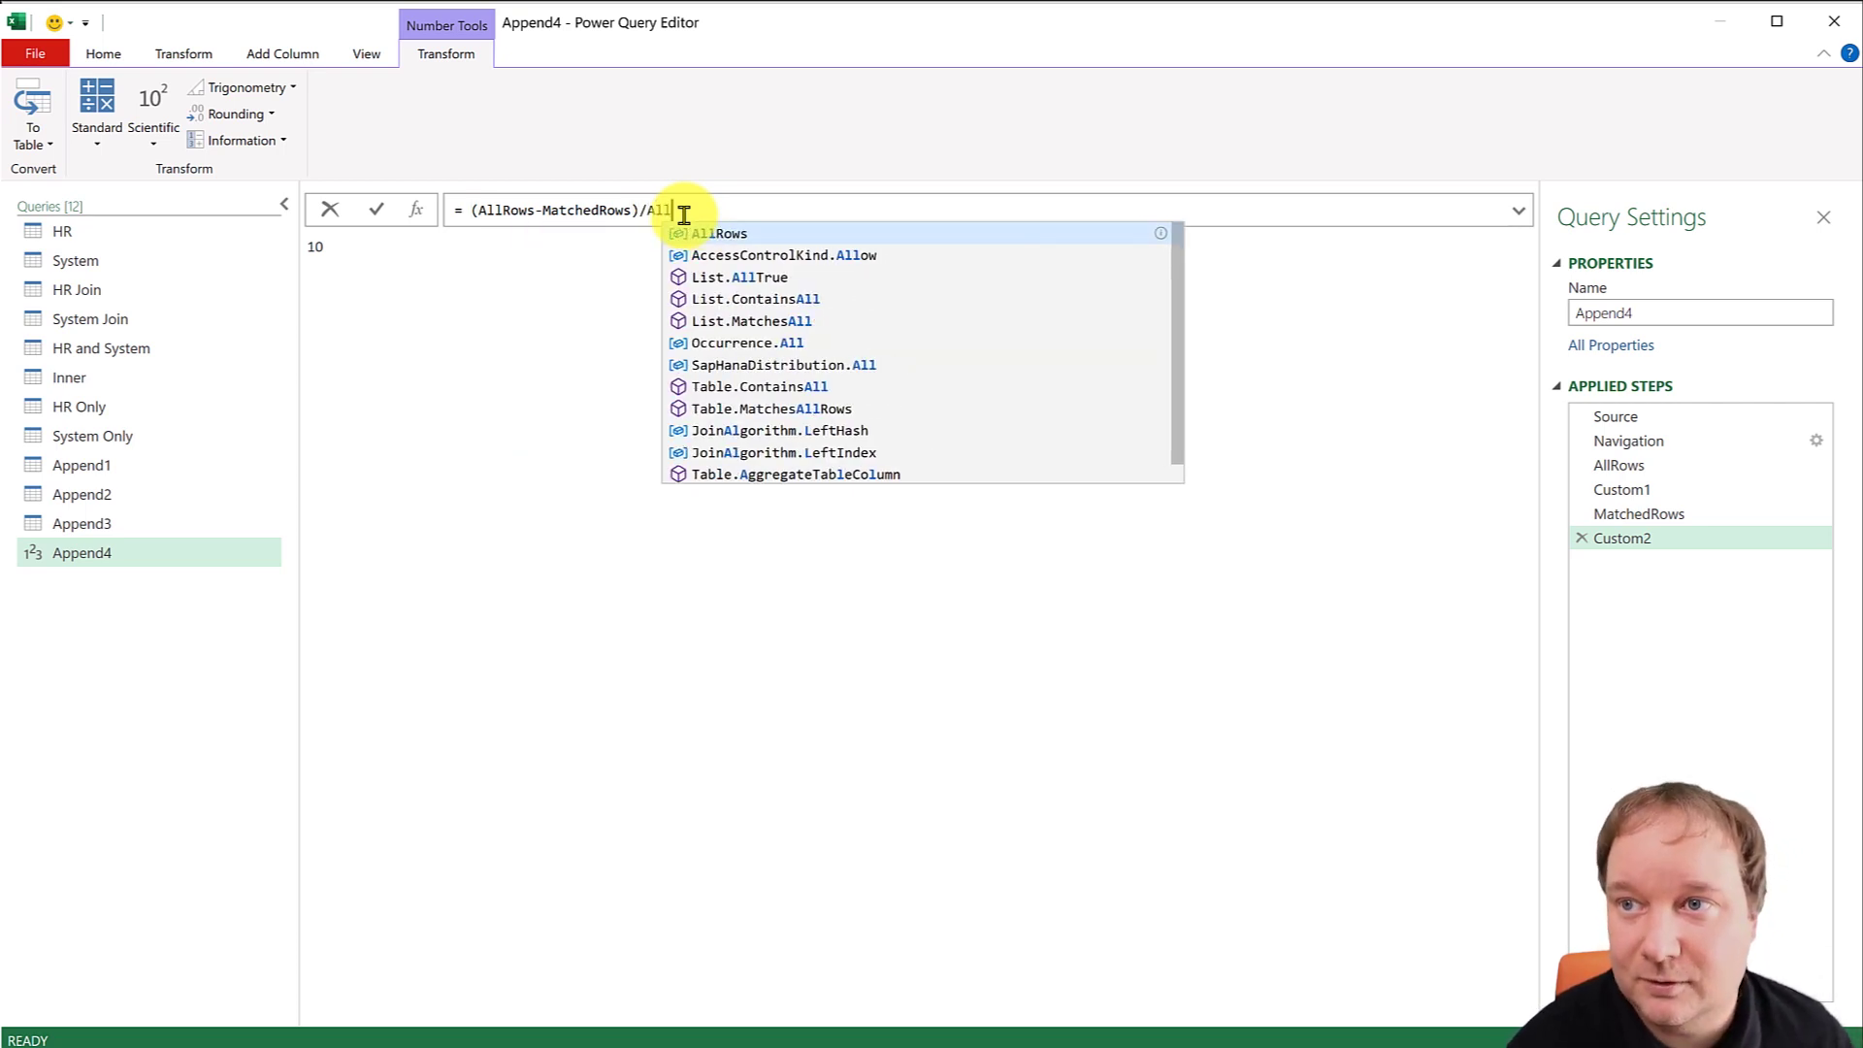
{"action": "key", "text": "Tab"}
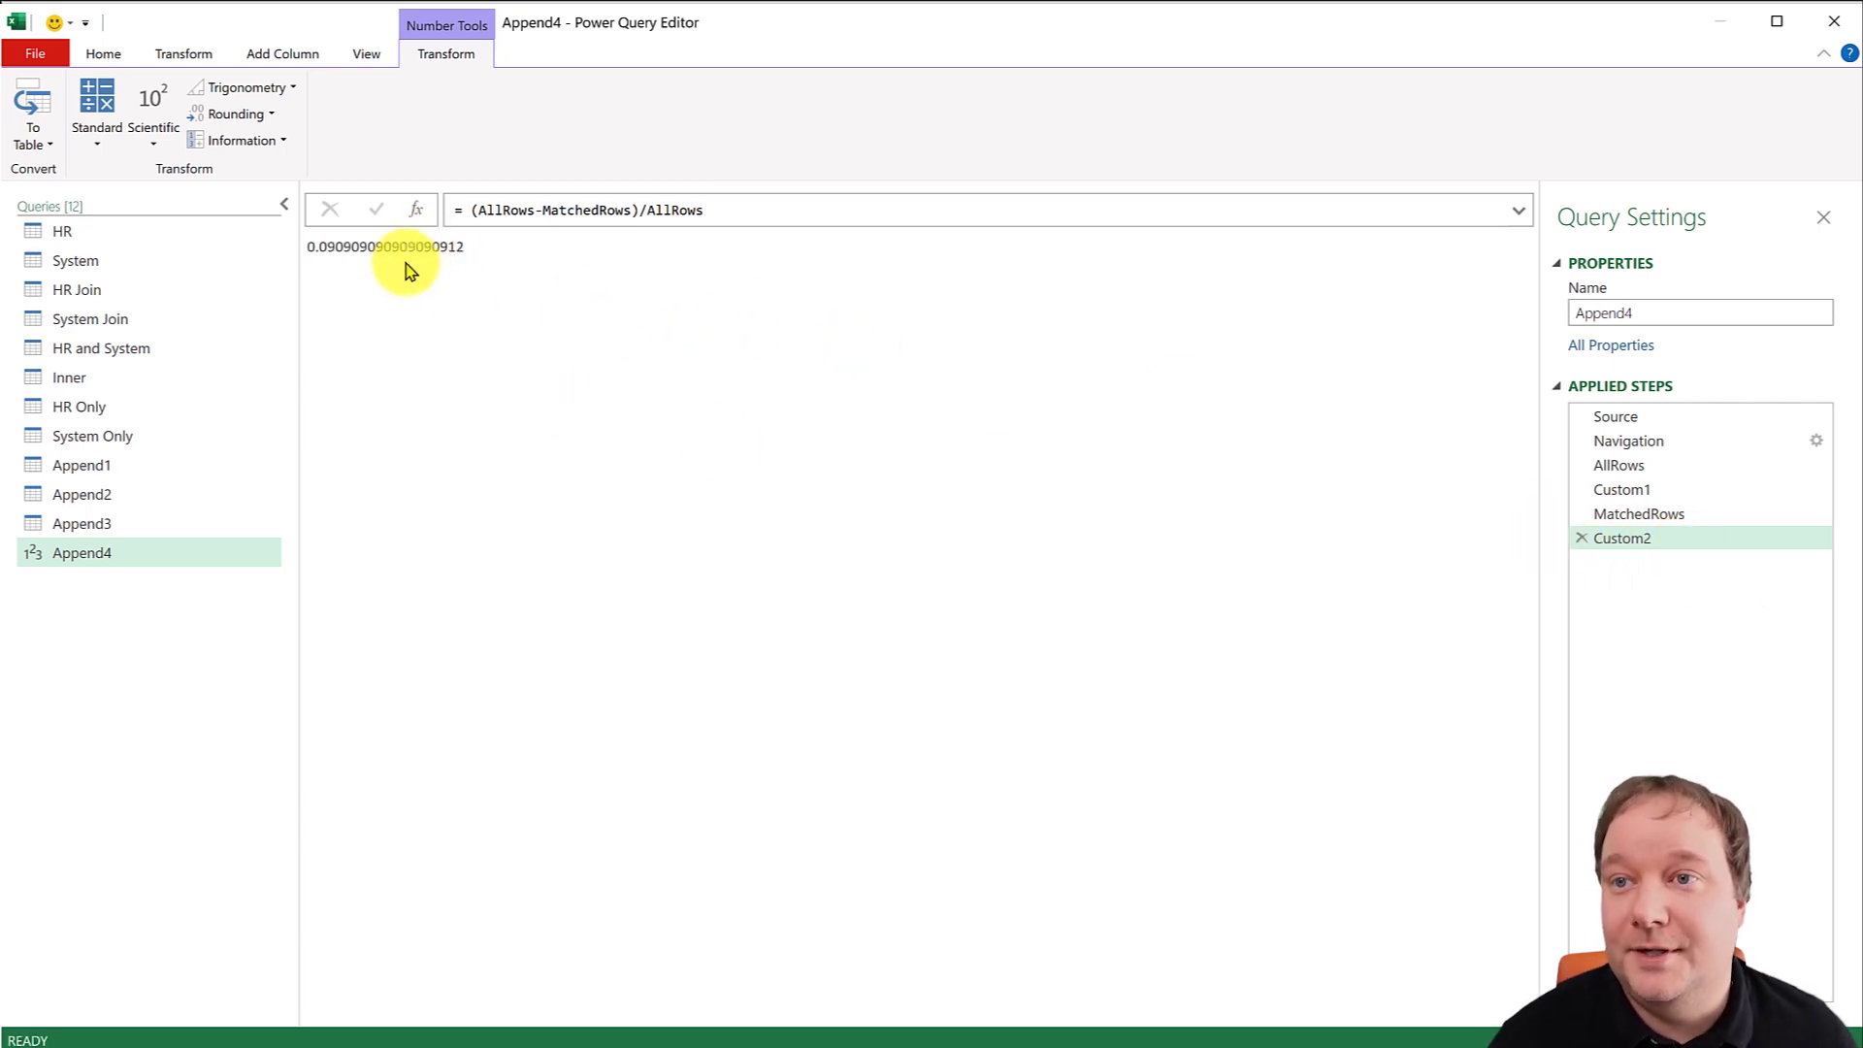
Convert the ratio to a table whose column is named Value and has the Percentage data type.
{"action": "left_click", "coordinate": [33, 102]}
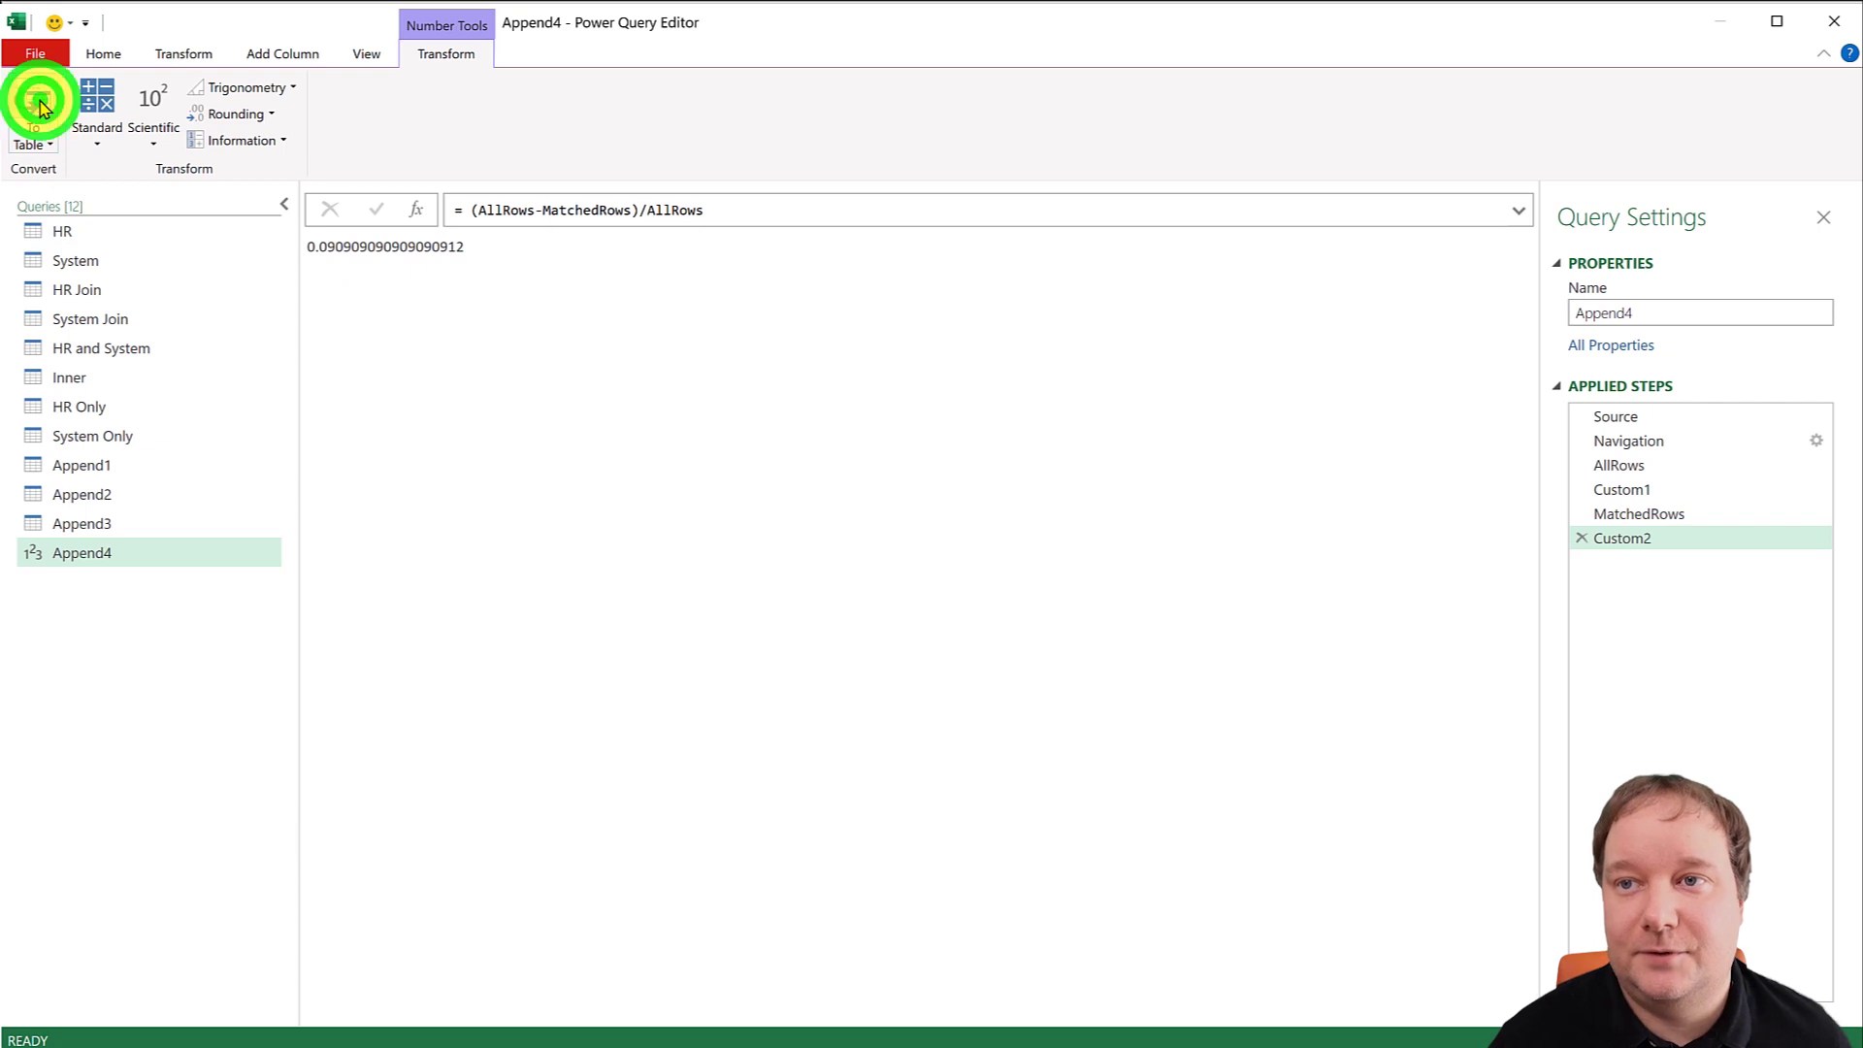
{"action": "double_click", "coordinate": [407, 245]}
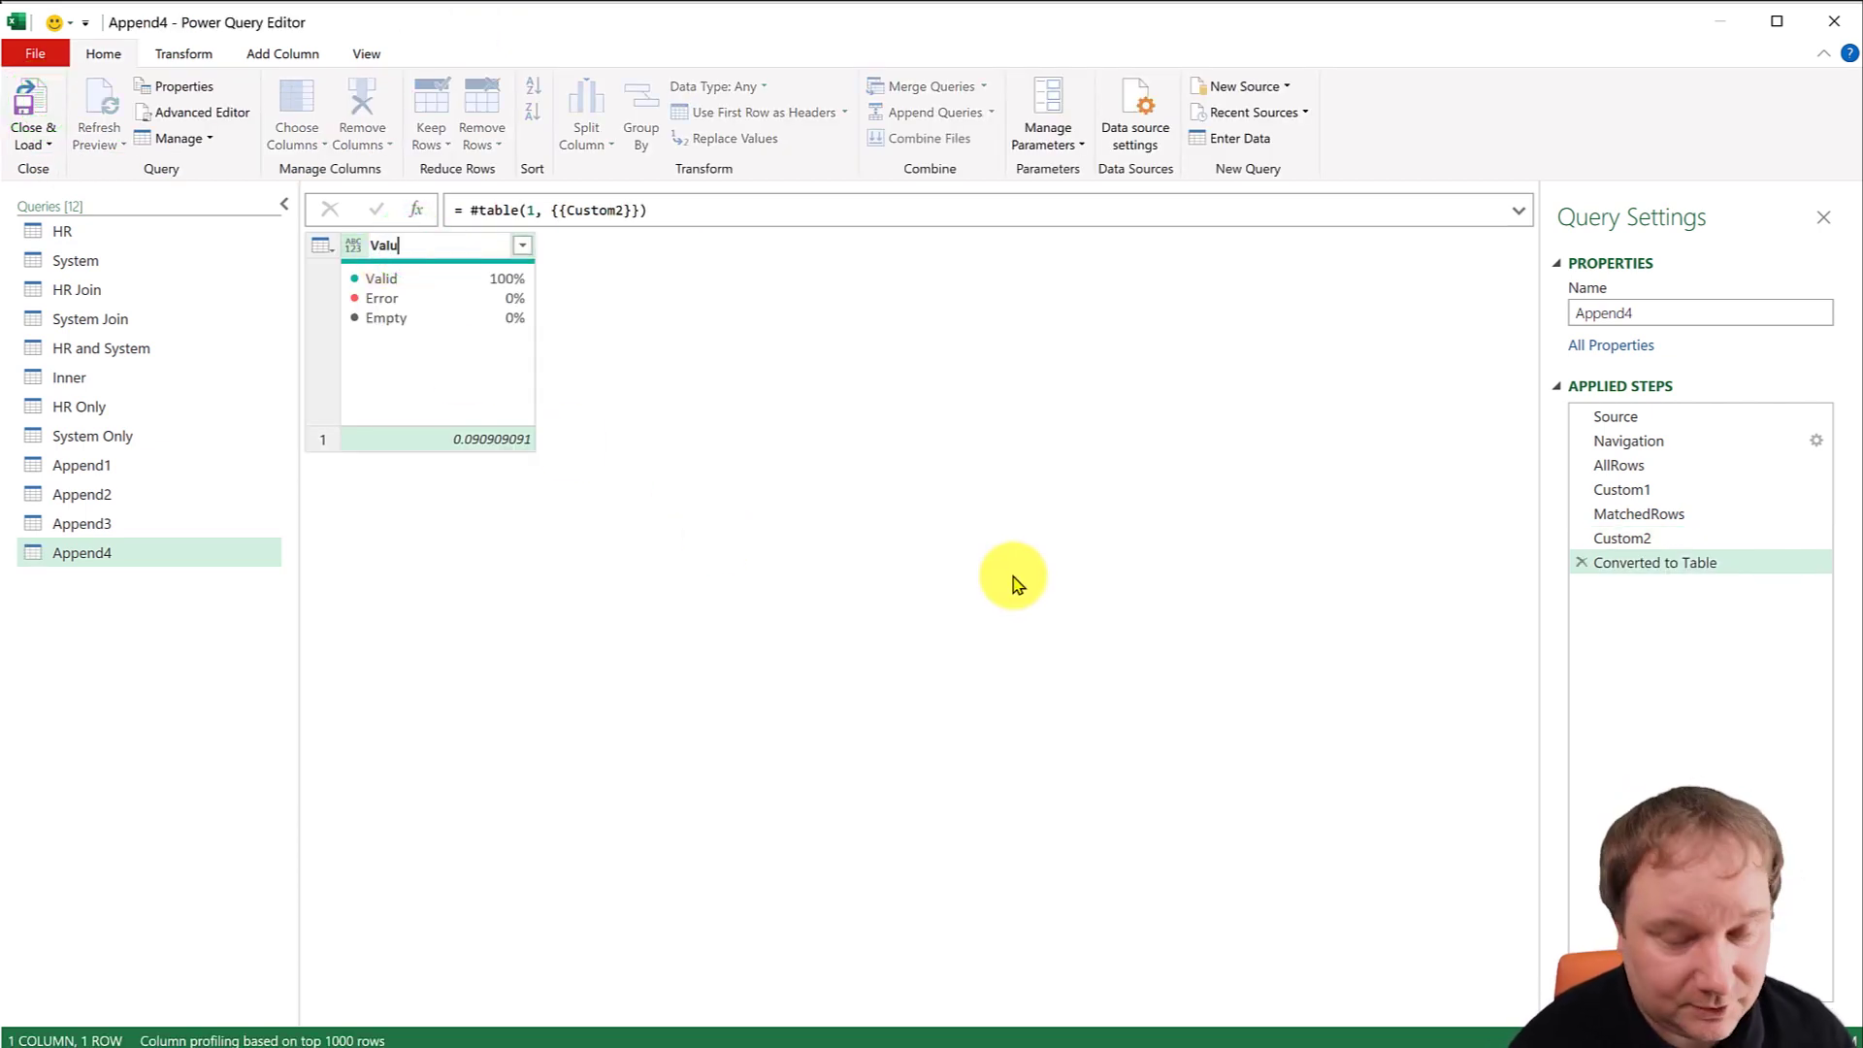
{"action": "key", "text": "Return"}
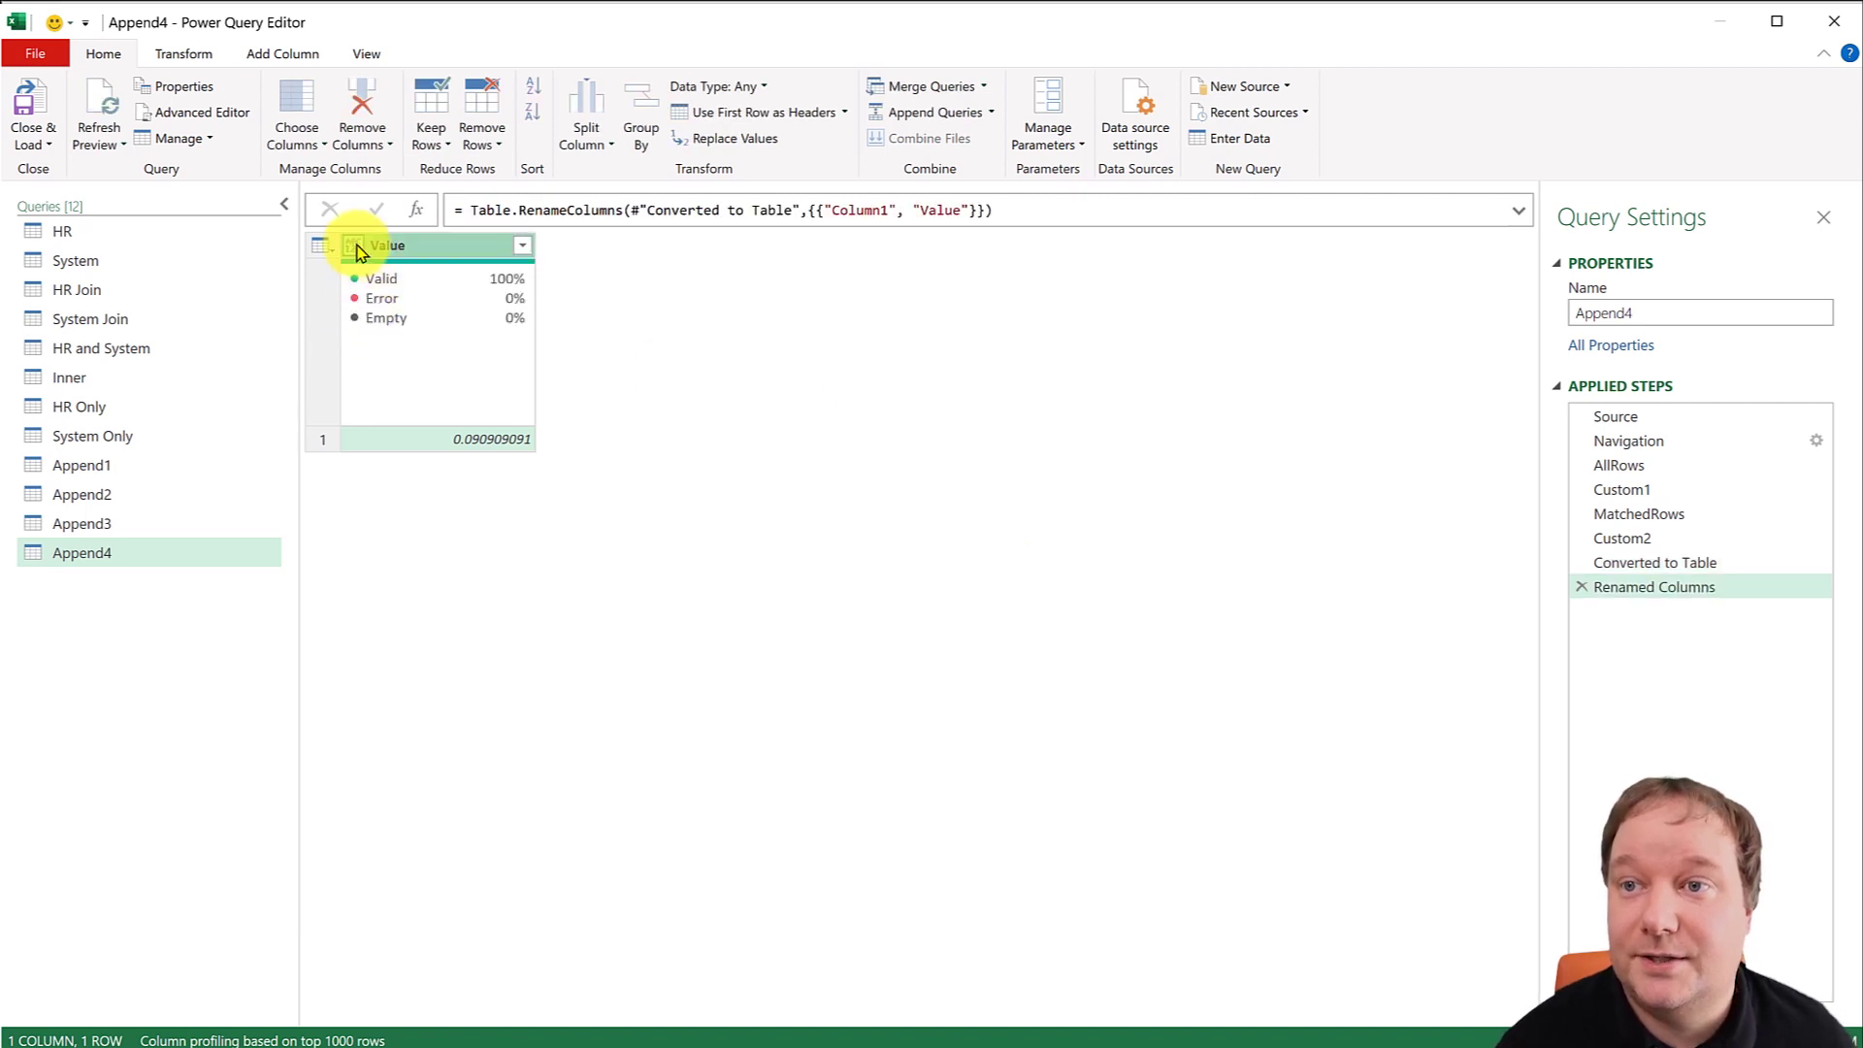
{"action": "left_click", "coordinate": [355, 246]}
{"action": "left_click", "coordinate": [410, 336]}
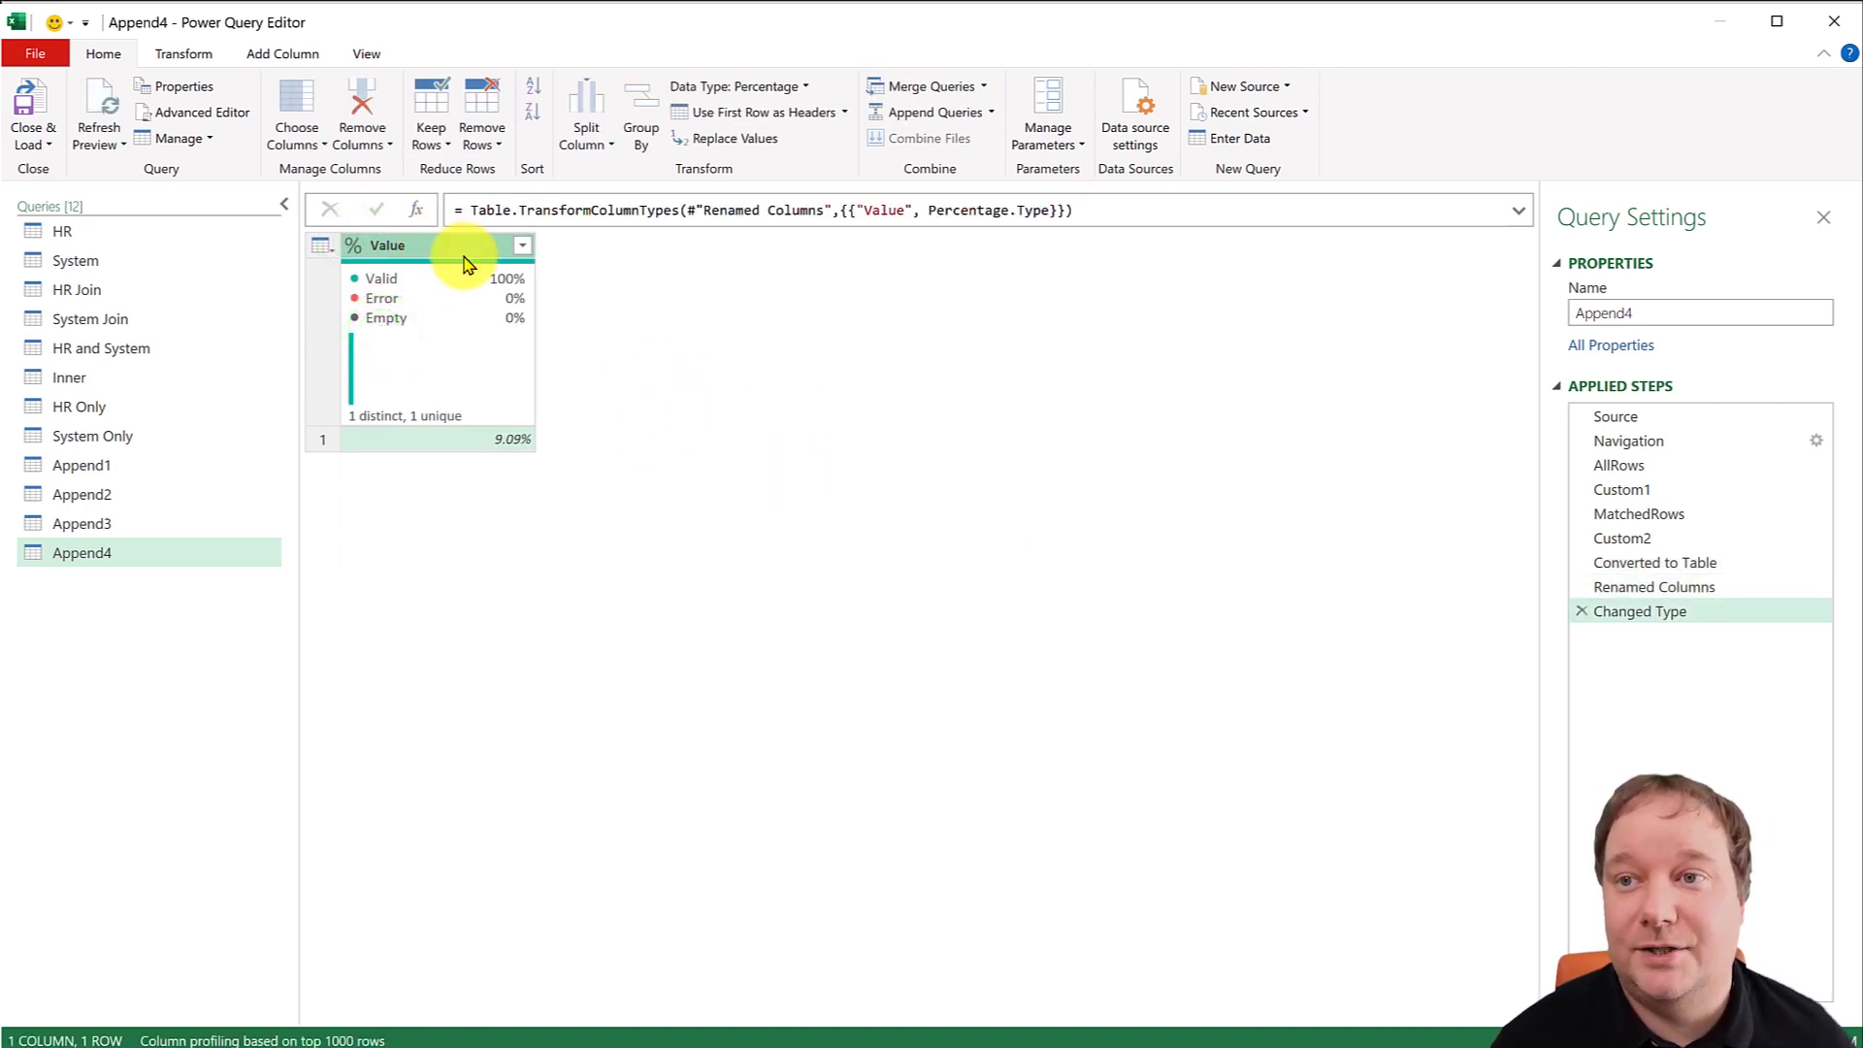
Add a custom column named KPI to Append4 with the formula ="Pct of non matches".
{"action": "left_click", "coordinate": [271, 53]}
{"action": "left_click", "coordinate": [108, 119]}
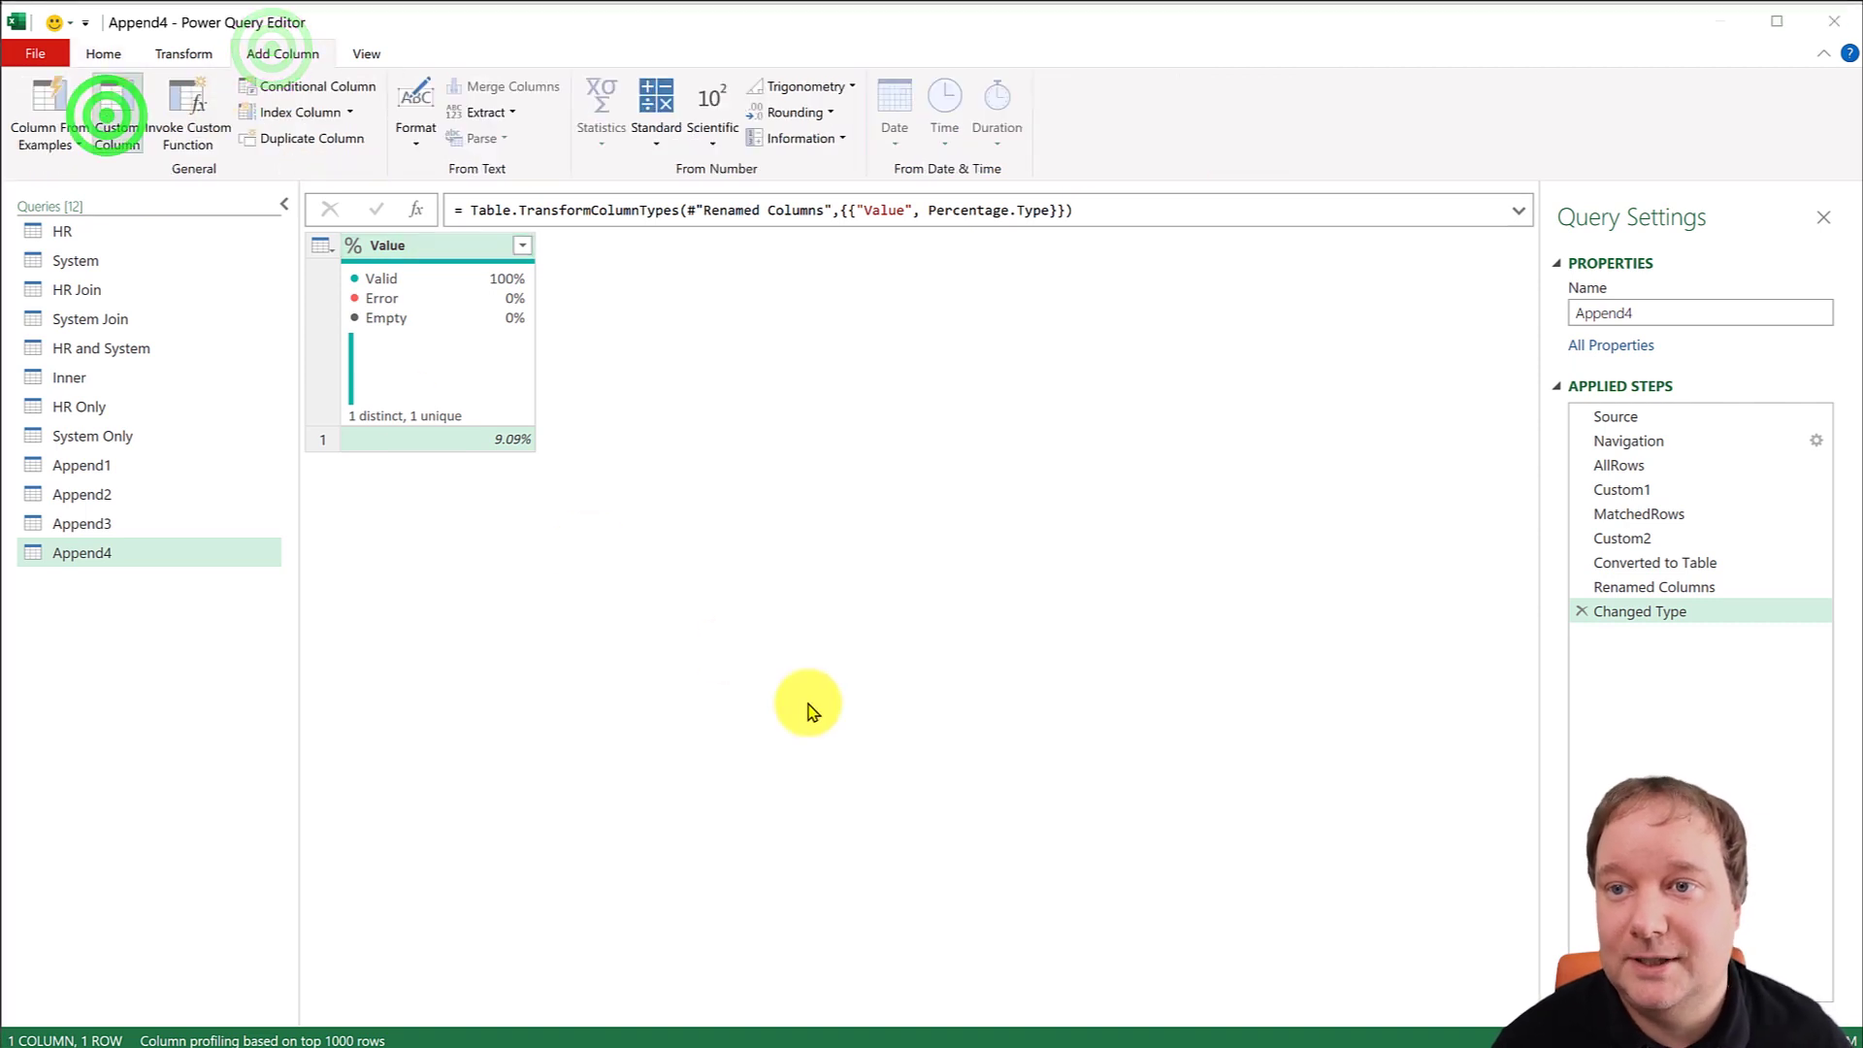
{"action": "left_click", "coordinate": [437, 319]}
{"action": "double_click", "coordinate": [436, 319]}
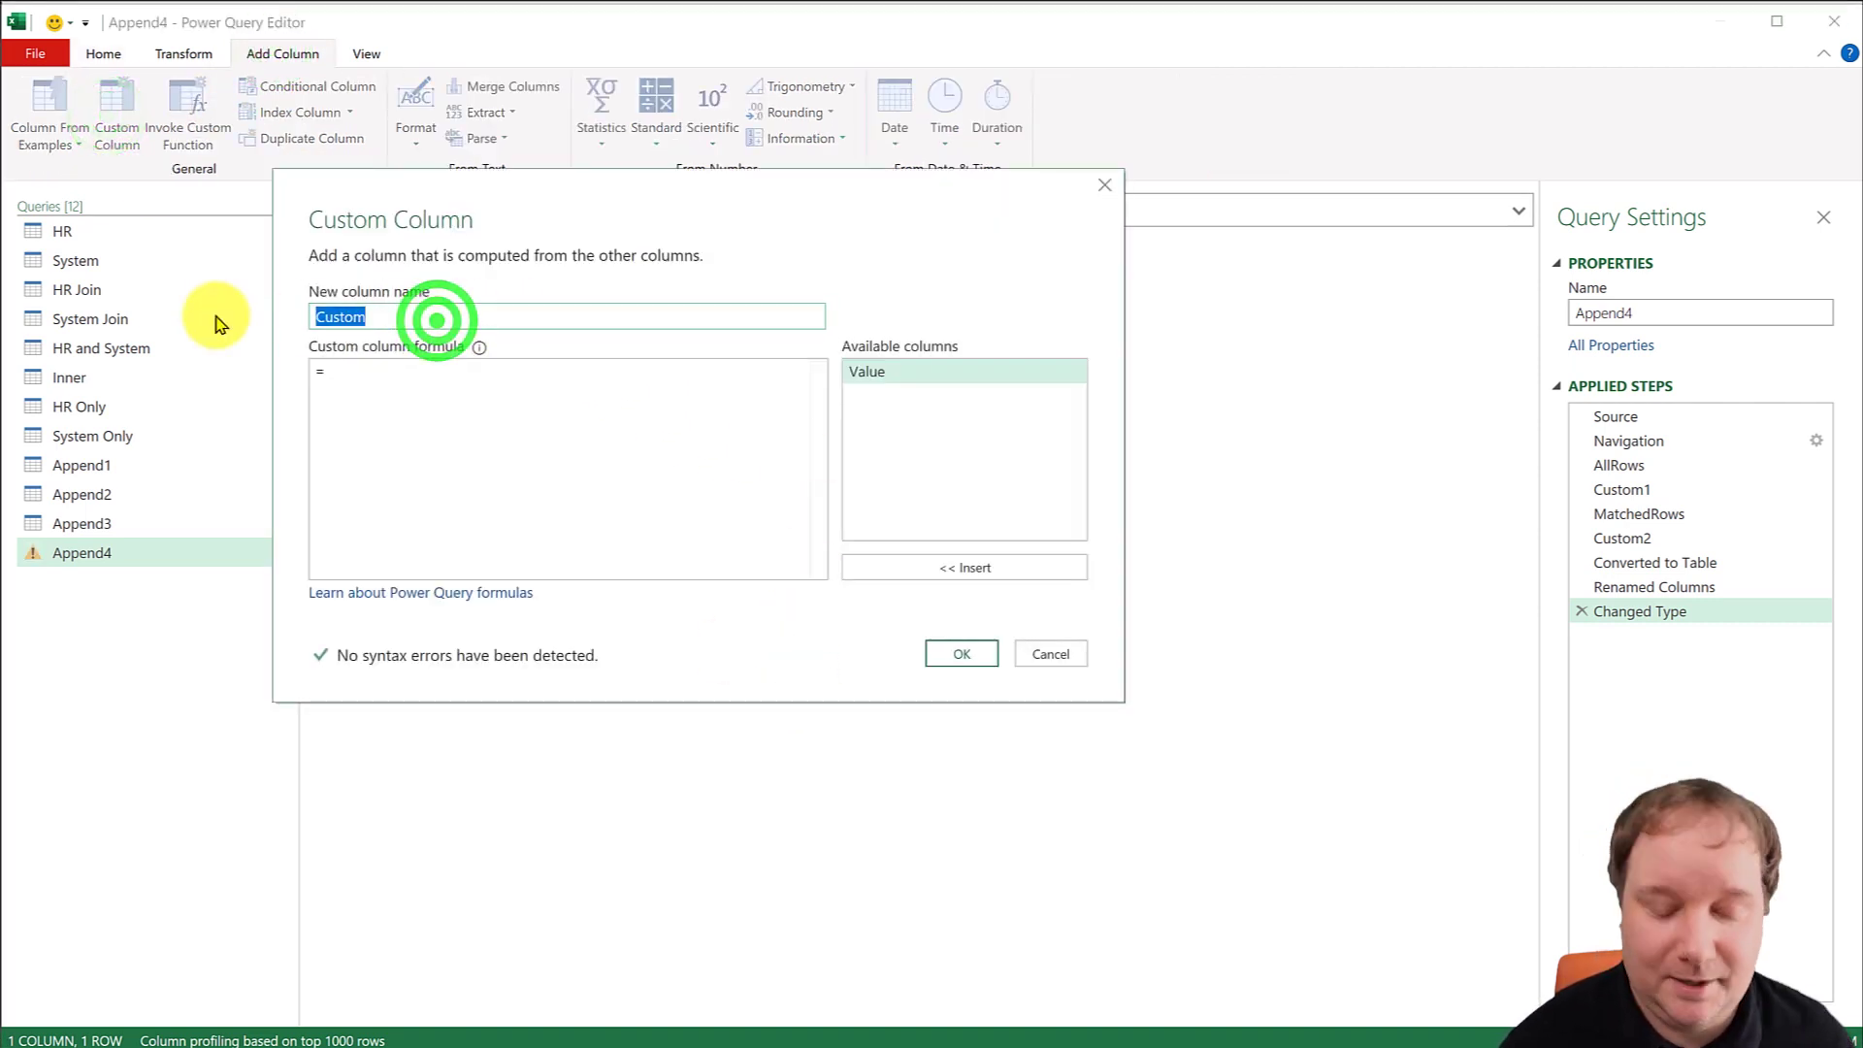
{"action": "type", "text": "KPI"}
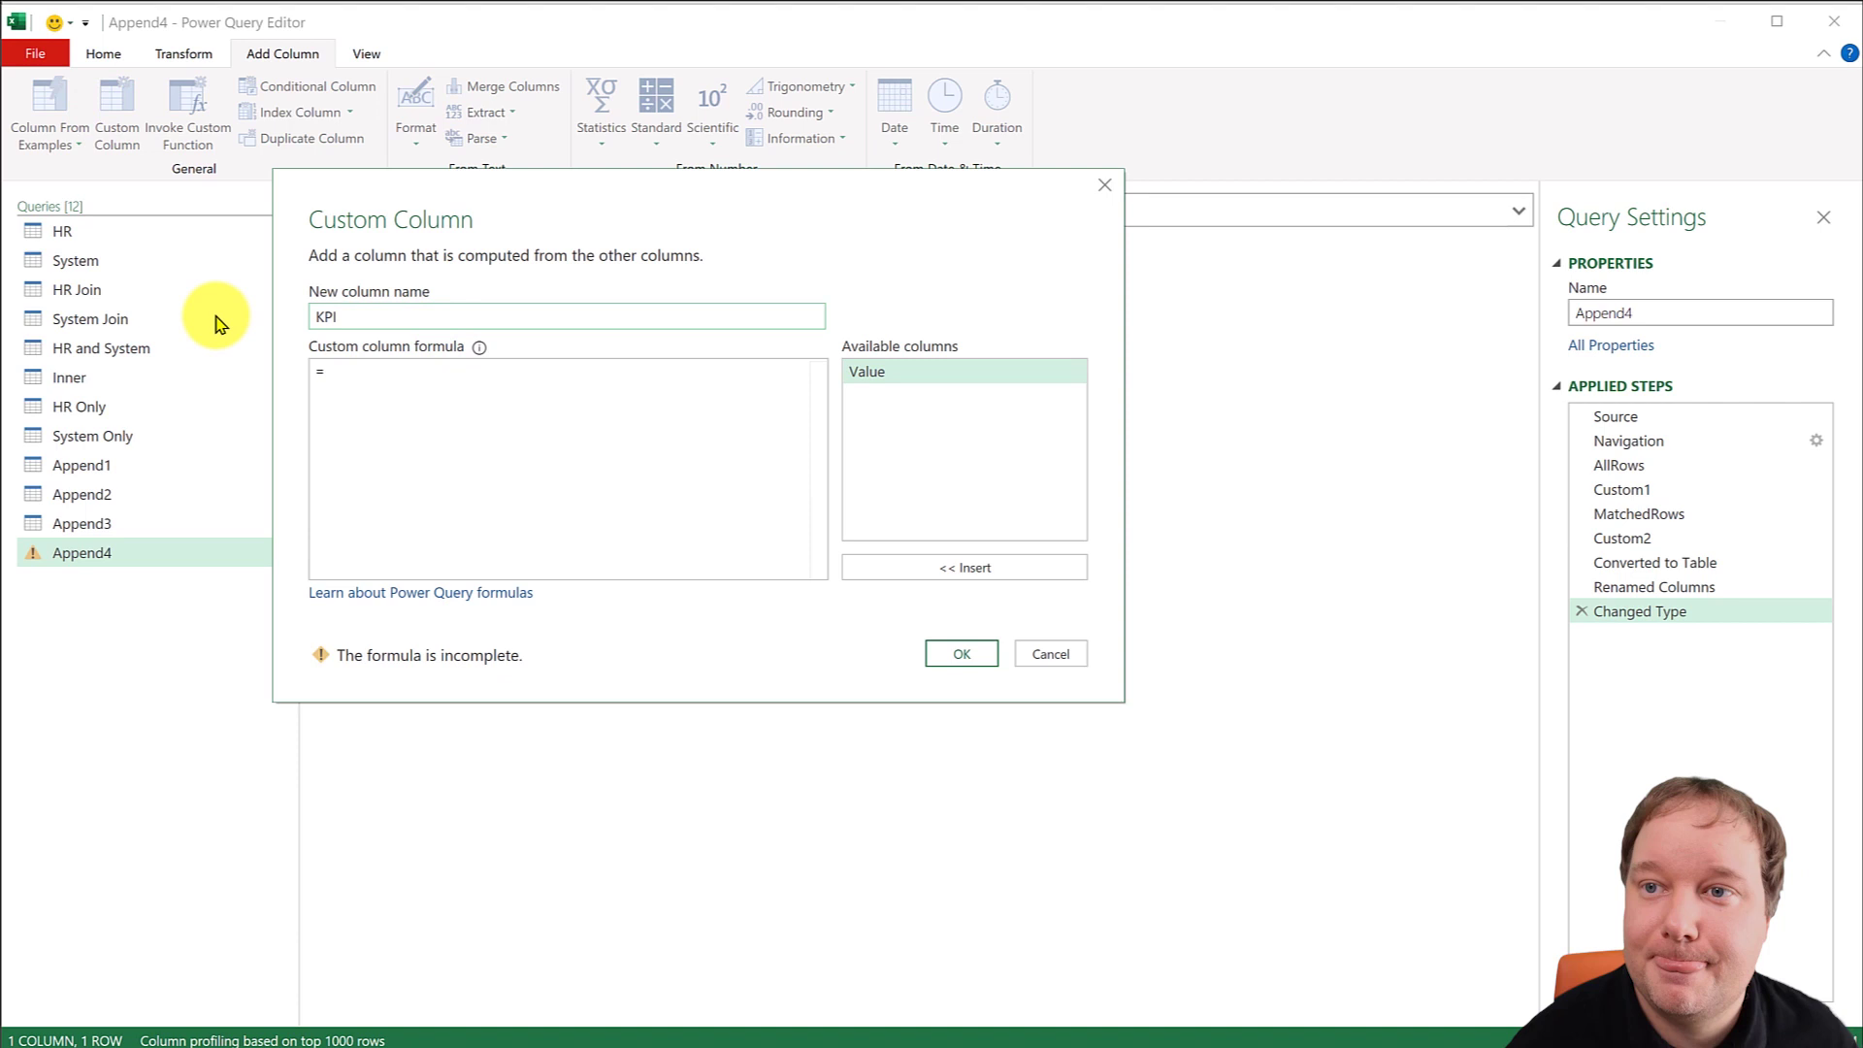
{"action": "left_click", "coordinate": [334, 371]}
{"action": "type", "text": "\"Pct of non matches"}
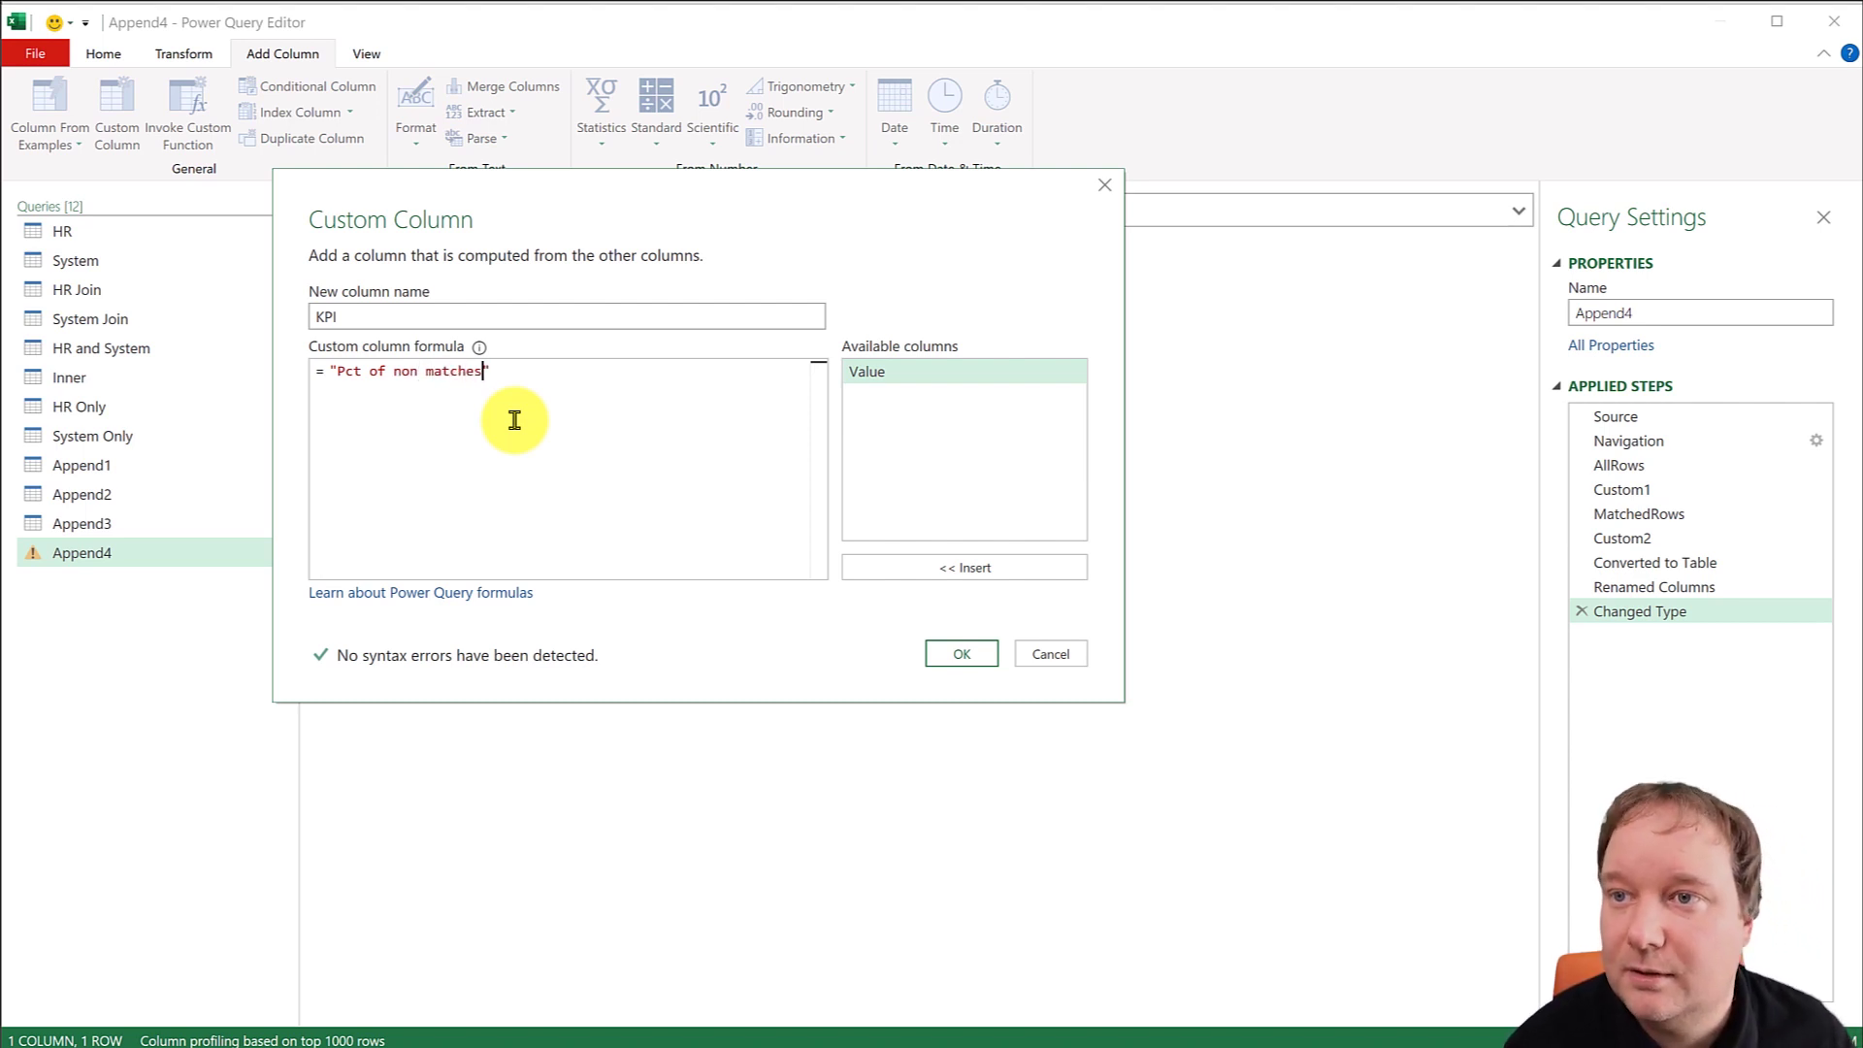
{"action": "left_click", "coordinate": [940, 655]}
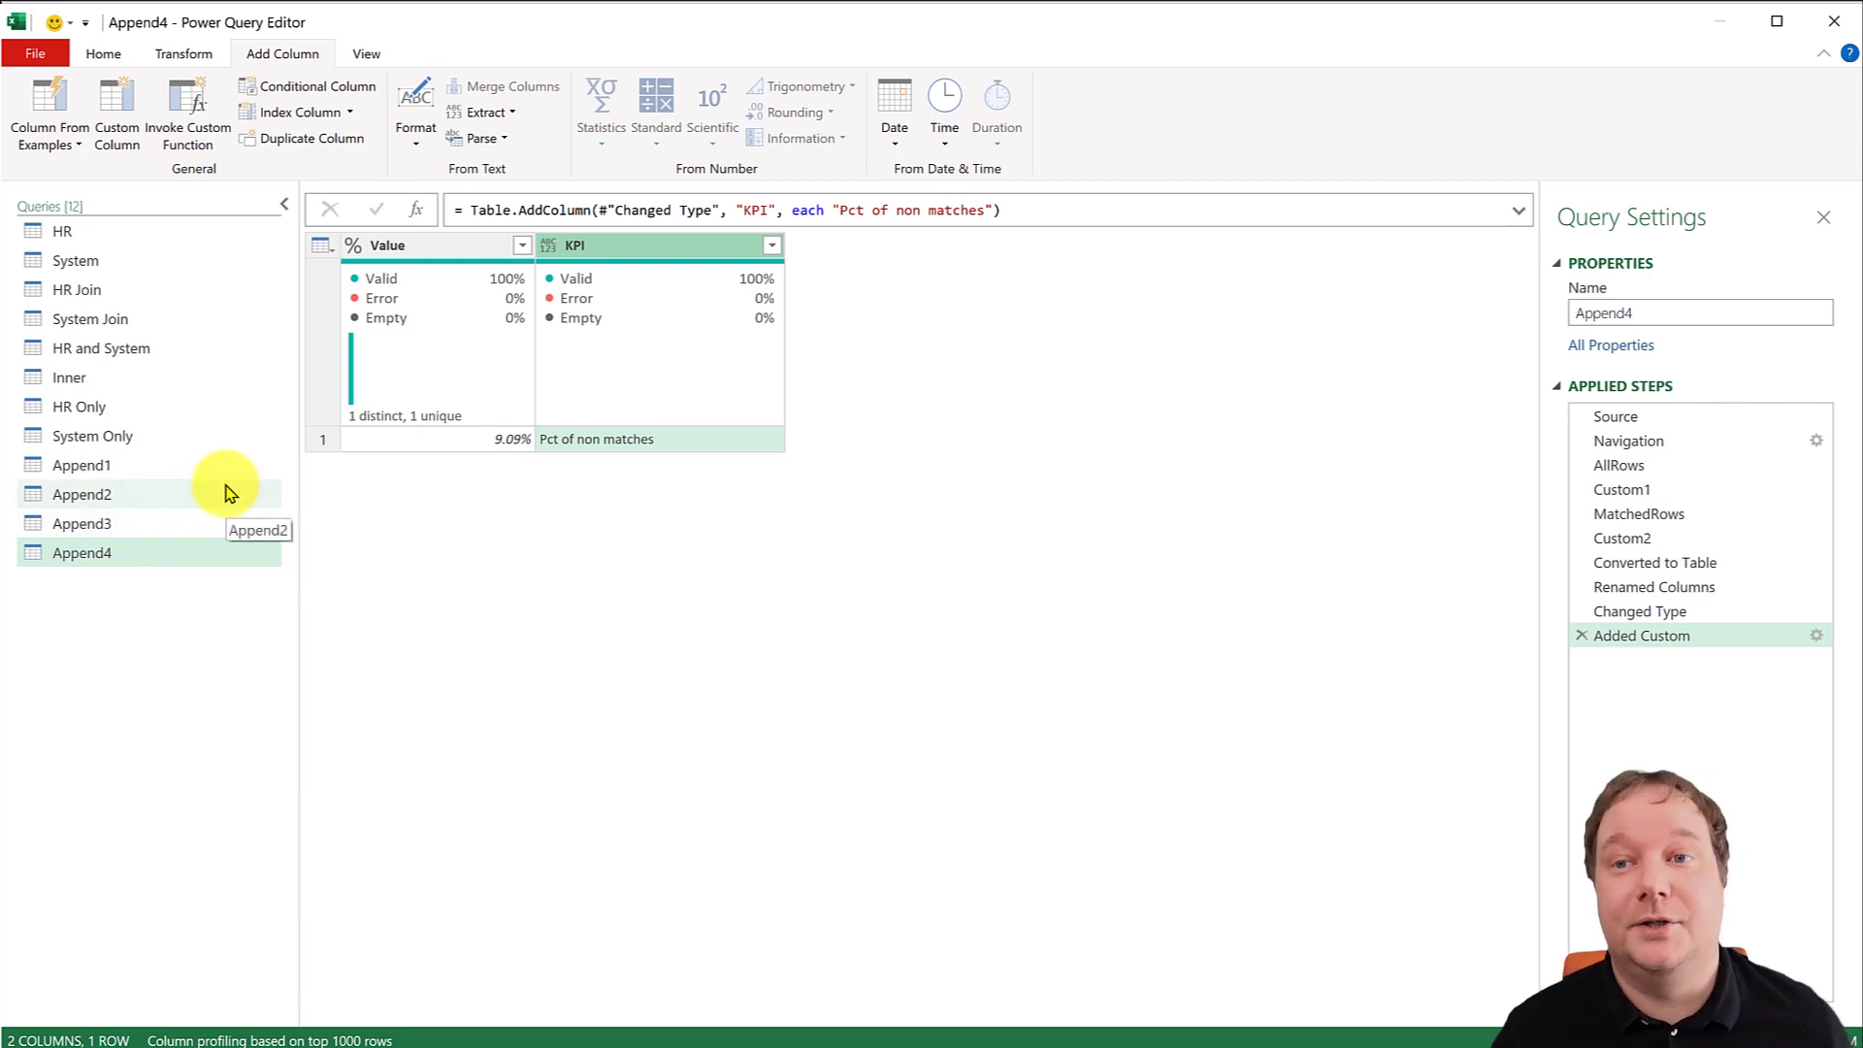
Create a reference query from HR Only and reduce its ID column to a count of values.
{"action": "left_click", "coordinate": [151, 411]}
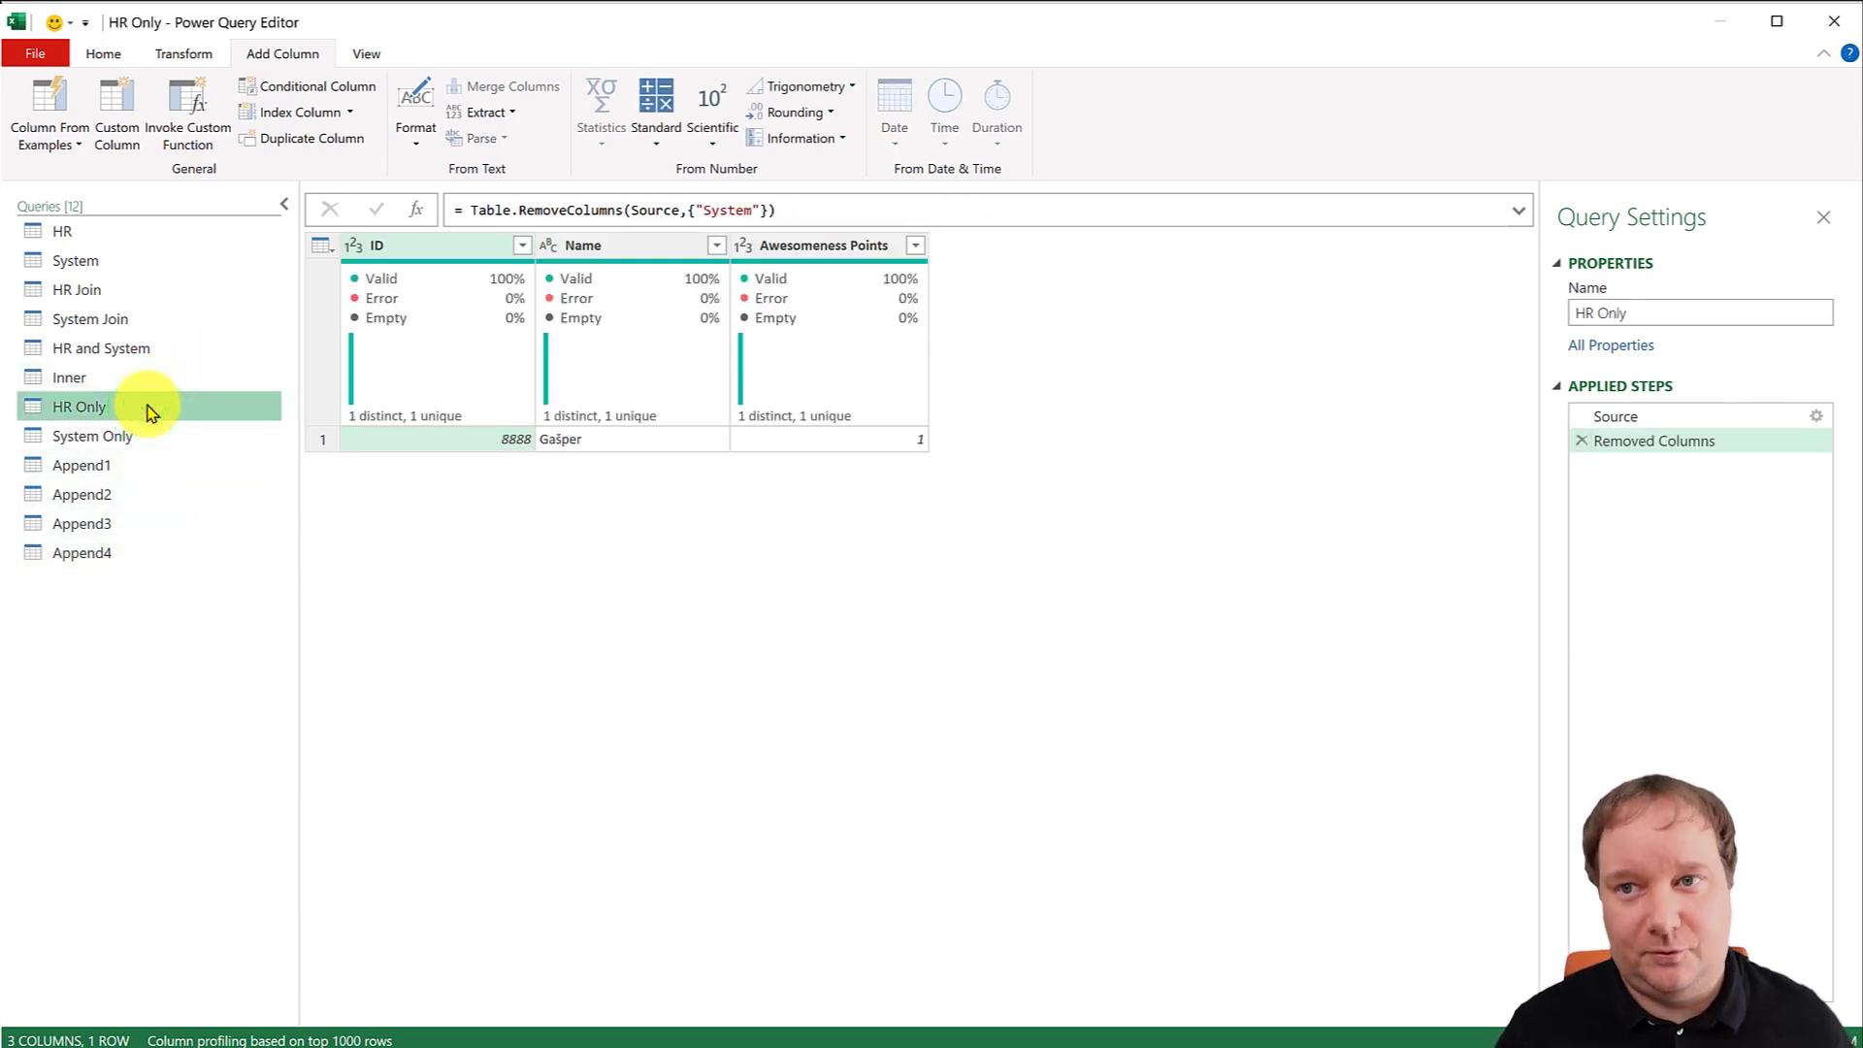
{"action": "right_click", "coordinate": [151, 412]}
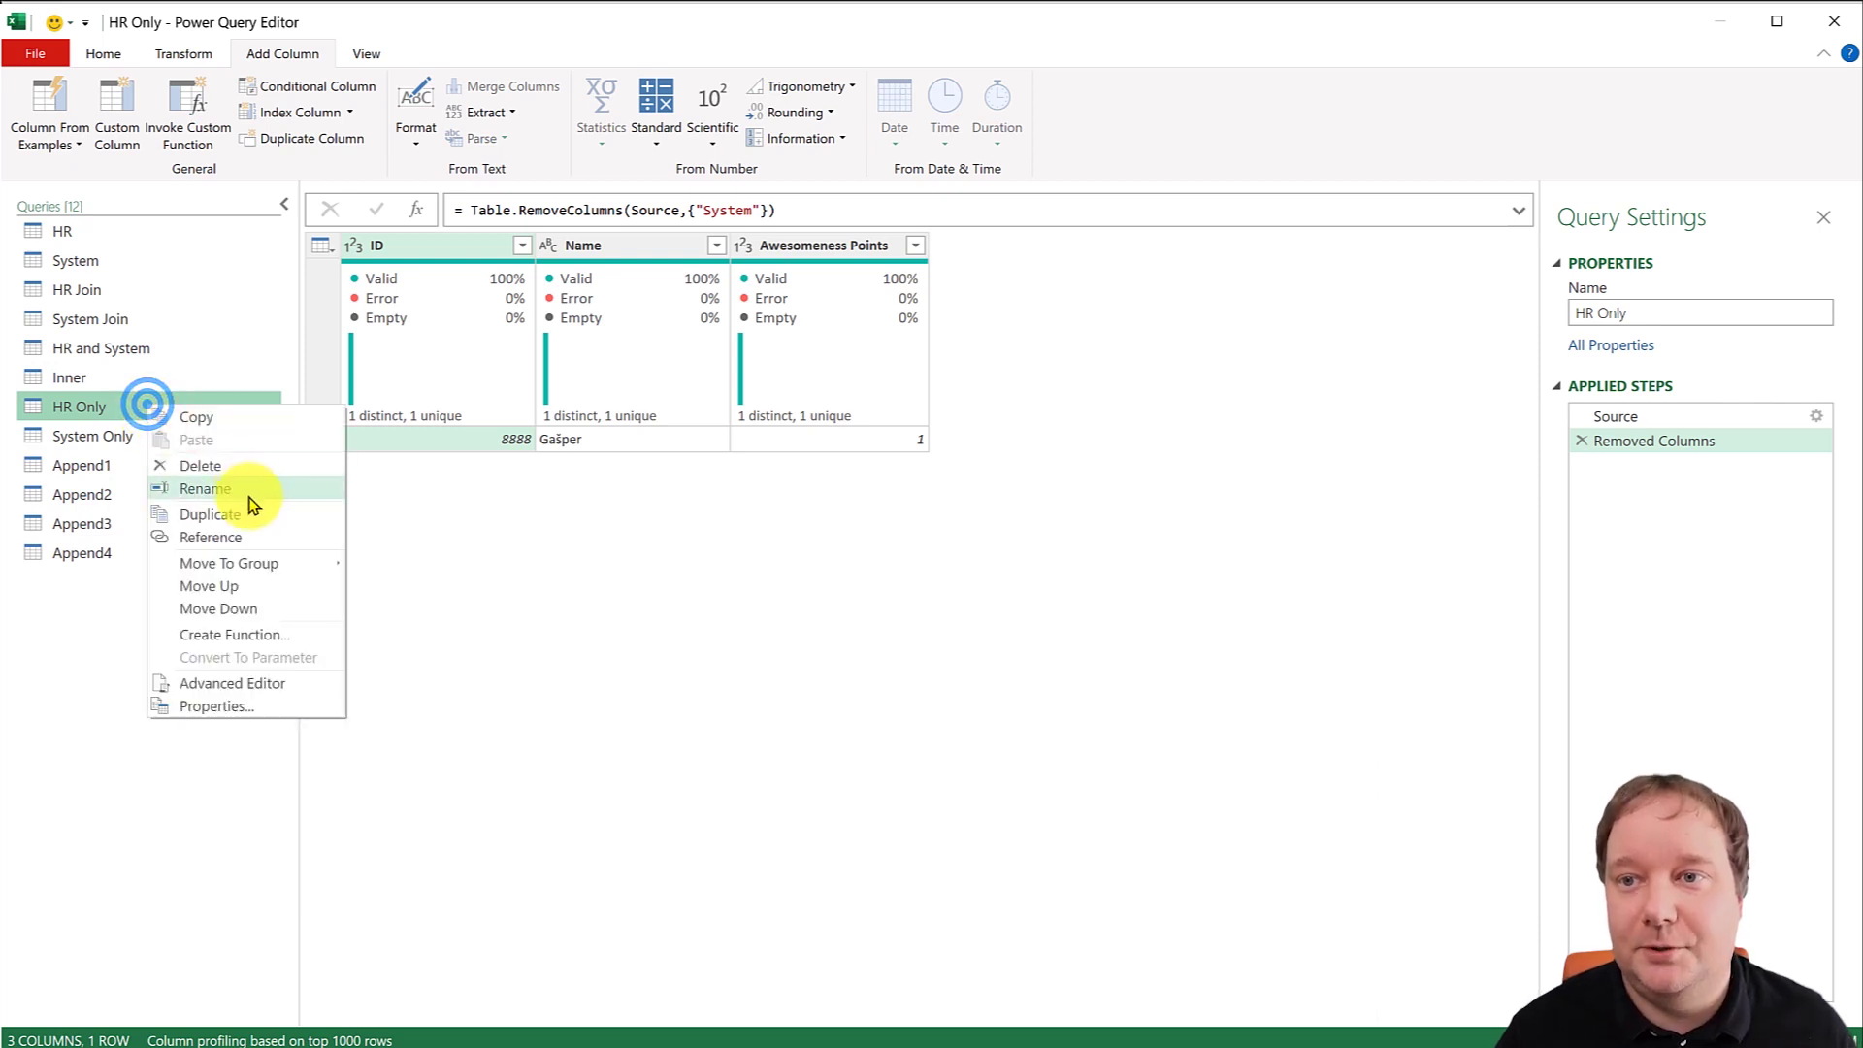
{"action": "left_click", "coordinate": [241, 536]}
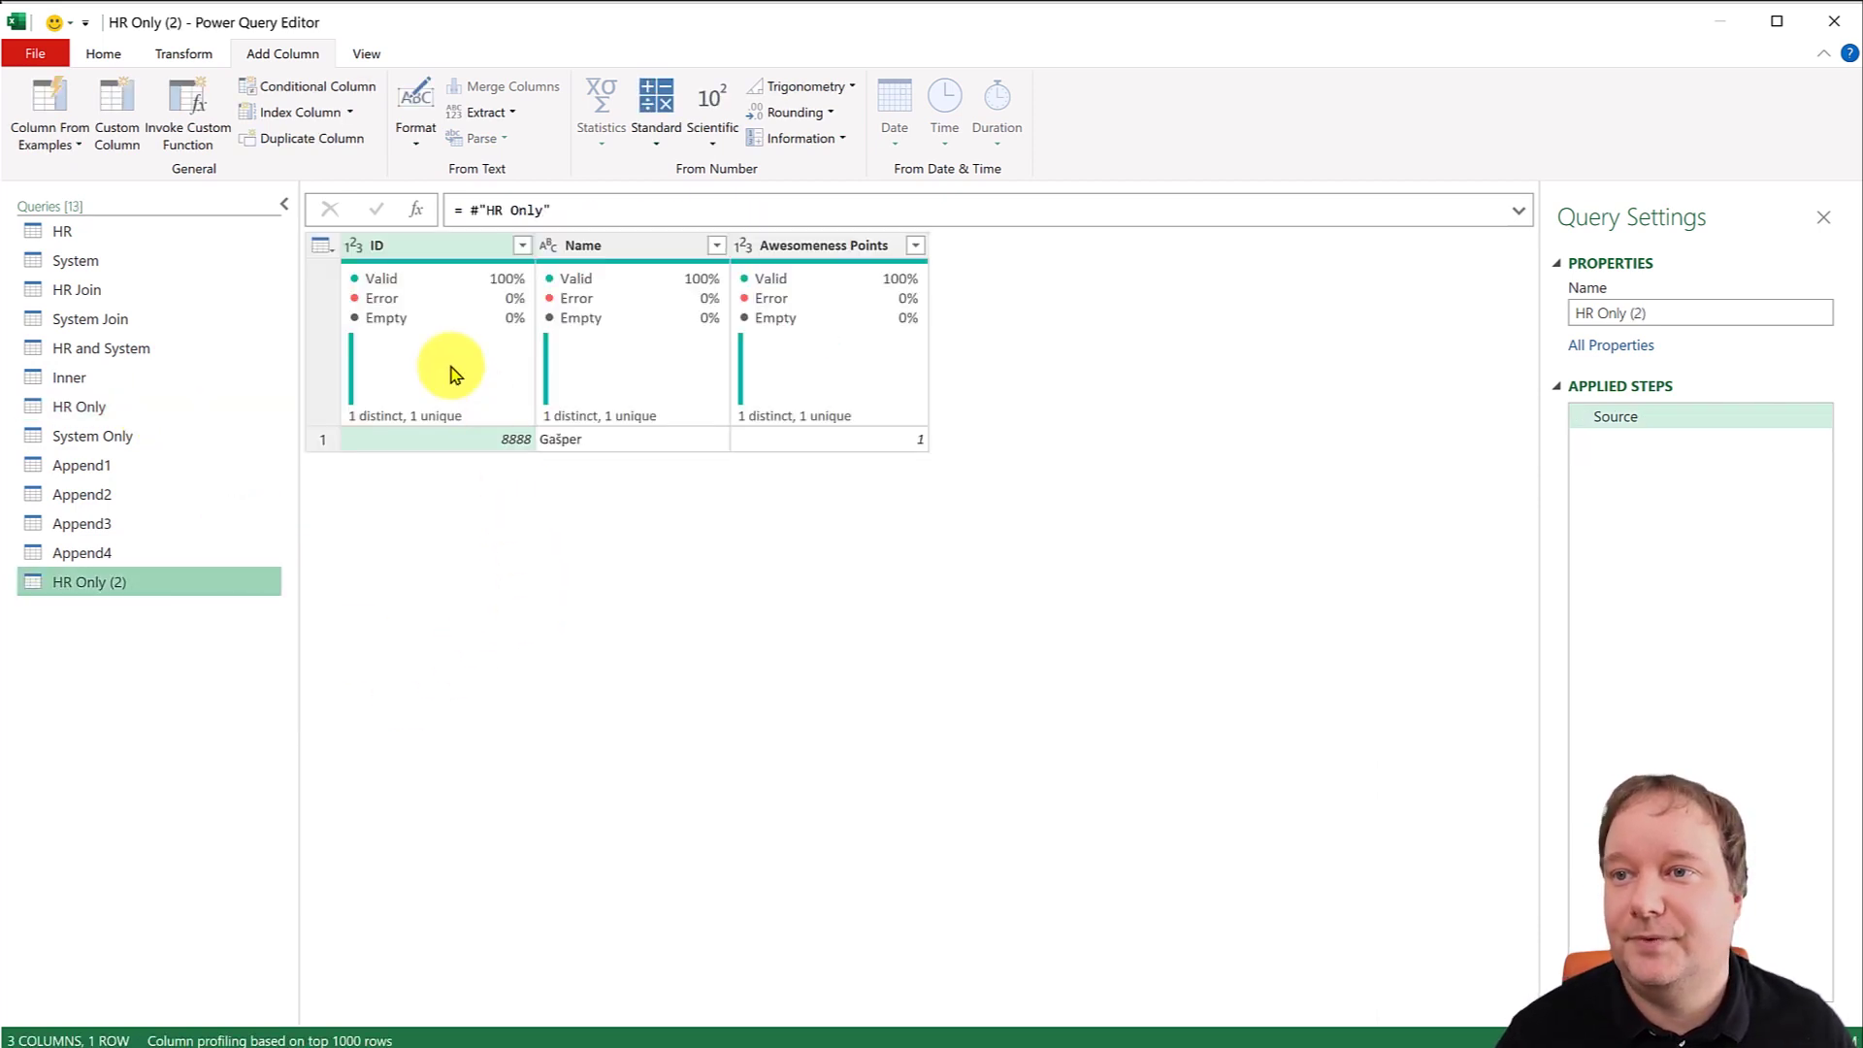
{"action": "left_click", "coordinate": [428, 254]}
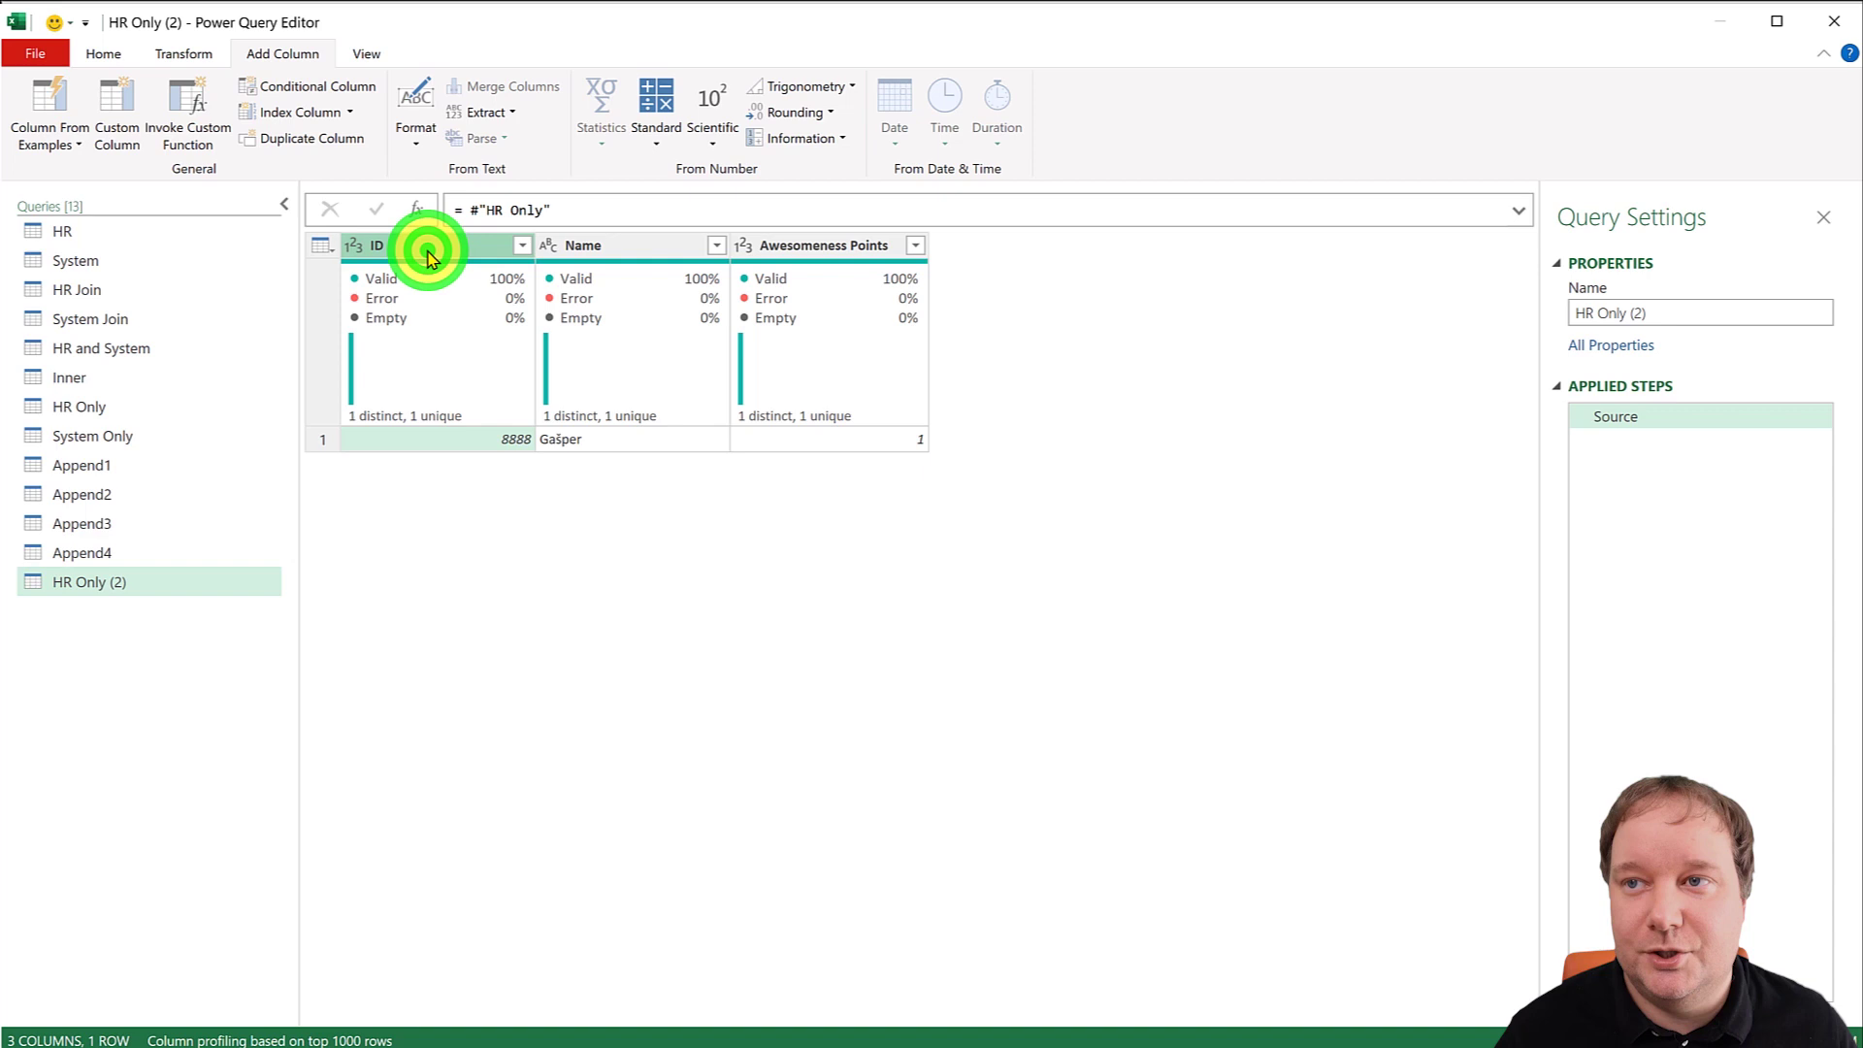
{"action": "left_click", "coordinate": [183, 54]}
{"action": "left_click", "coordinate": [979, 140]}
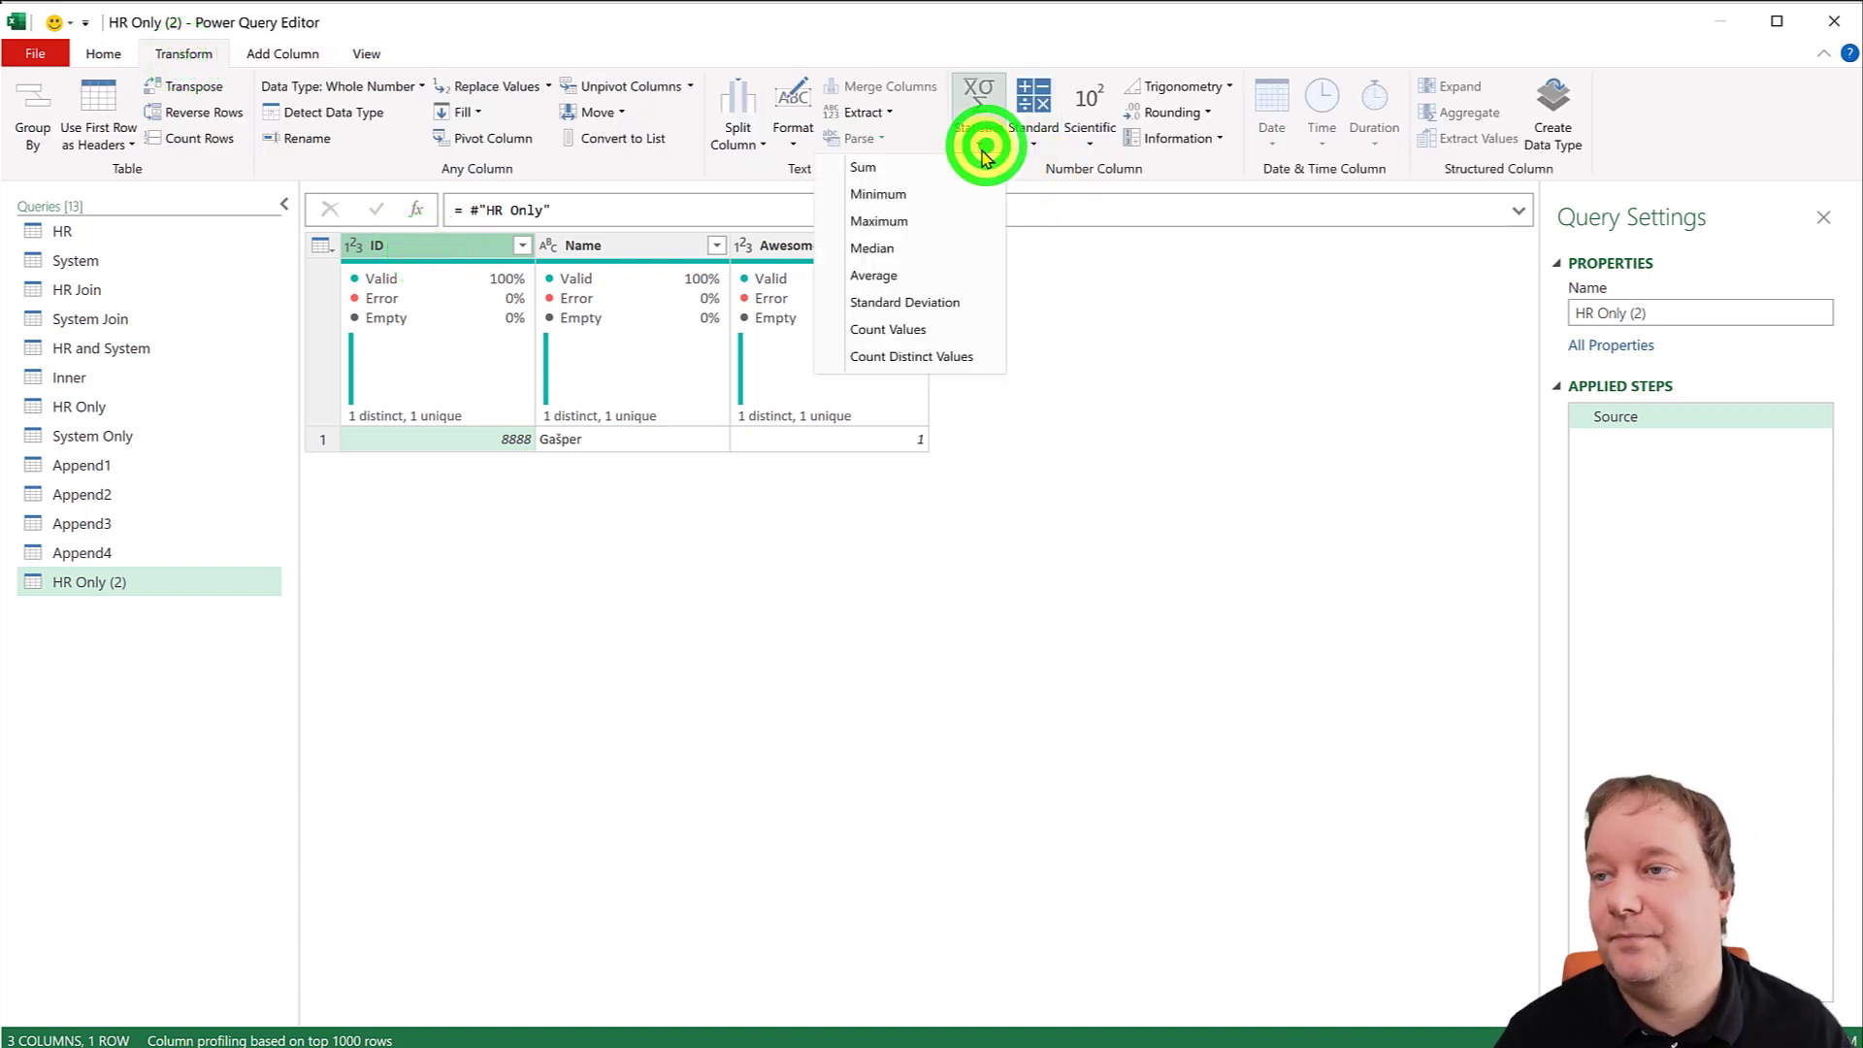
{"action": "left_click", "coordinate": [944, 331]}
Convert the count to a table and rename its column Value.
{"action": "left_click", "coordinate": [29, 102]}
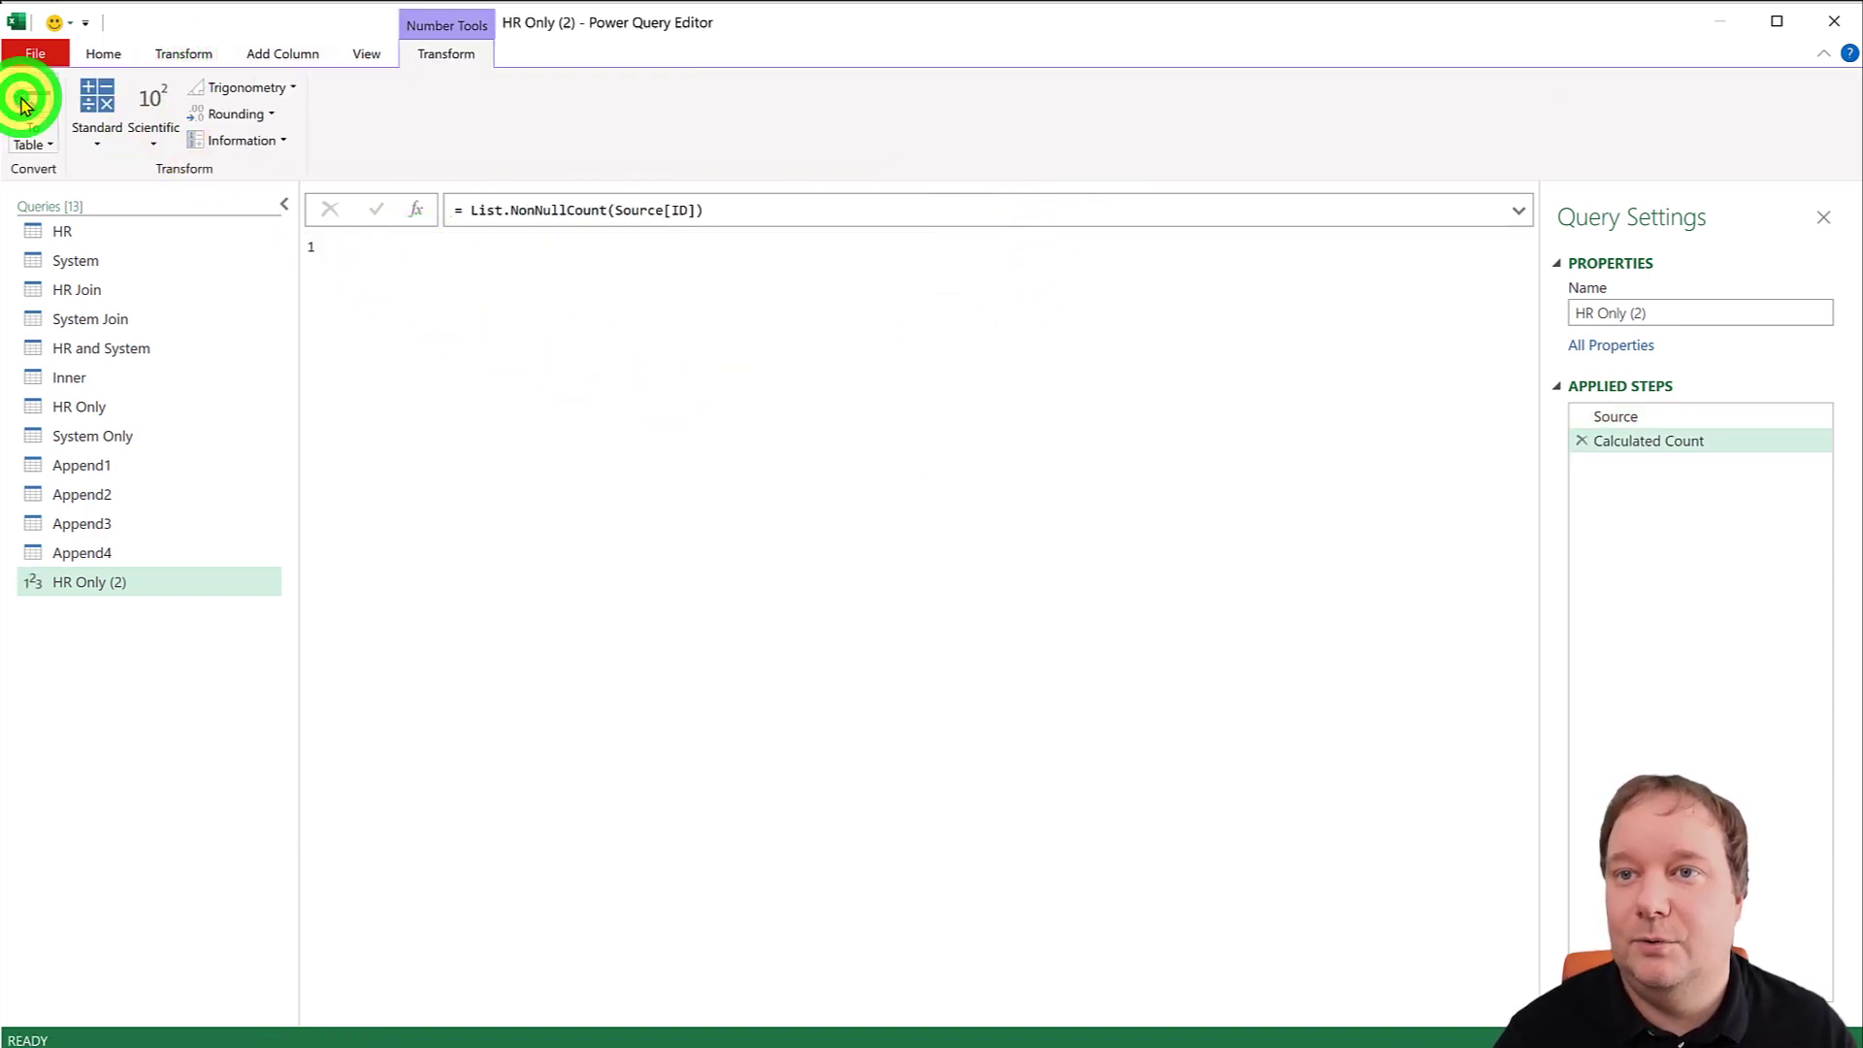
{"action": "double_click", "coordinate": [425, 243]}
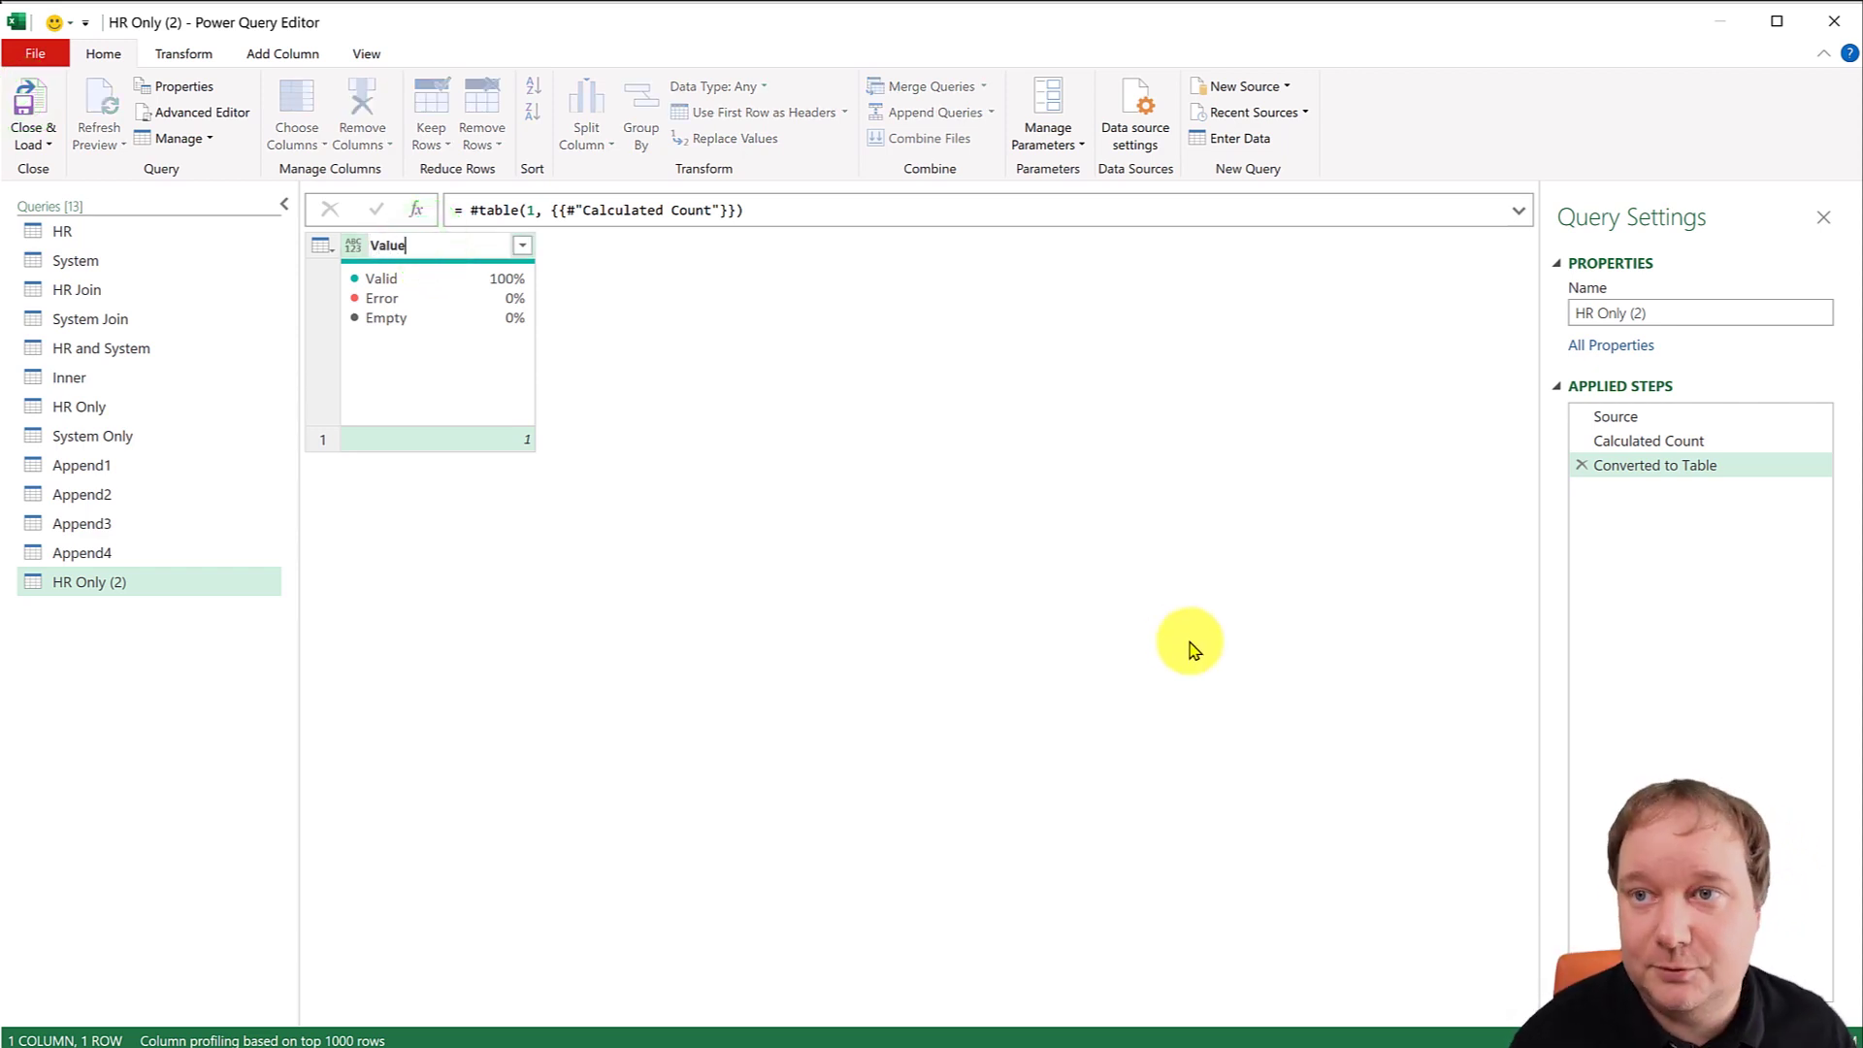
{"action": "type", "text": "Value"}
{"action": "key", "text": "Return"}
Add a custom column named KPI with the formula ="Number of IDs present only in HR" and rename the query Append5.
{"action": "left_click", "coordinate": [283, 53]}
{"action": "left_click", "coordinate": [109, 118]}
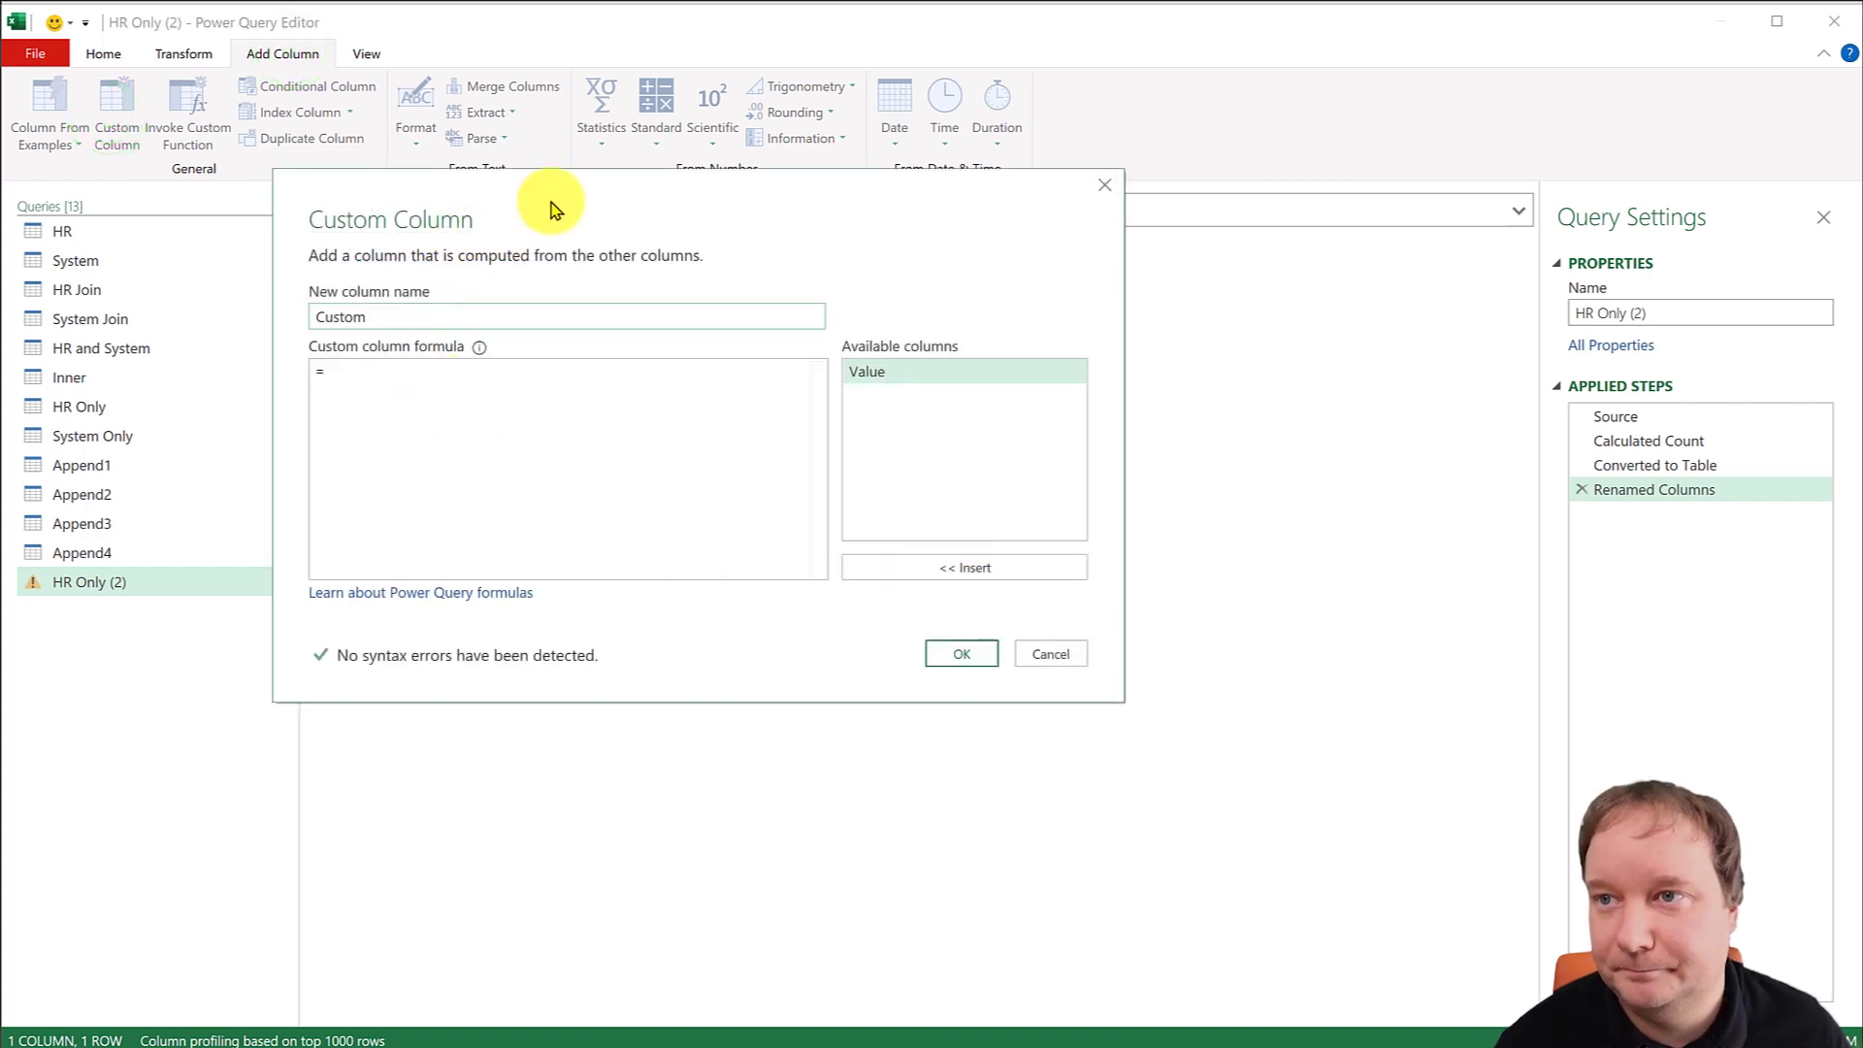
{"action": "left_click_drag", "start_coordinate": [553, 209], "coordinate": [976, 457]}
{"action": "left_click", "coordinate": [797, 617]}
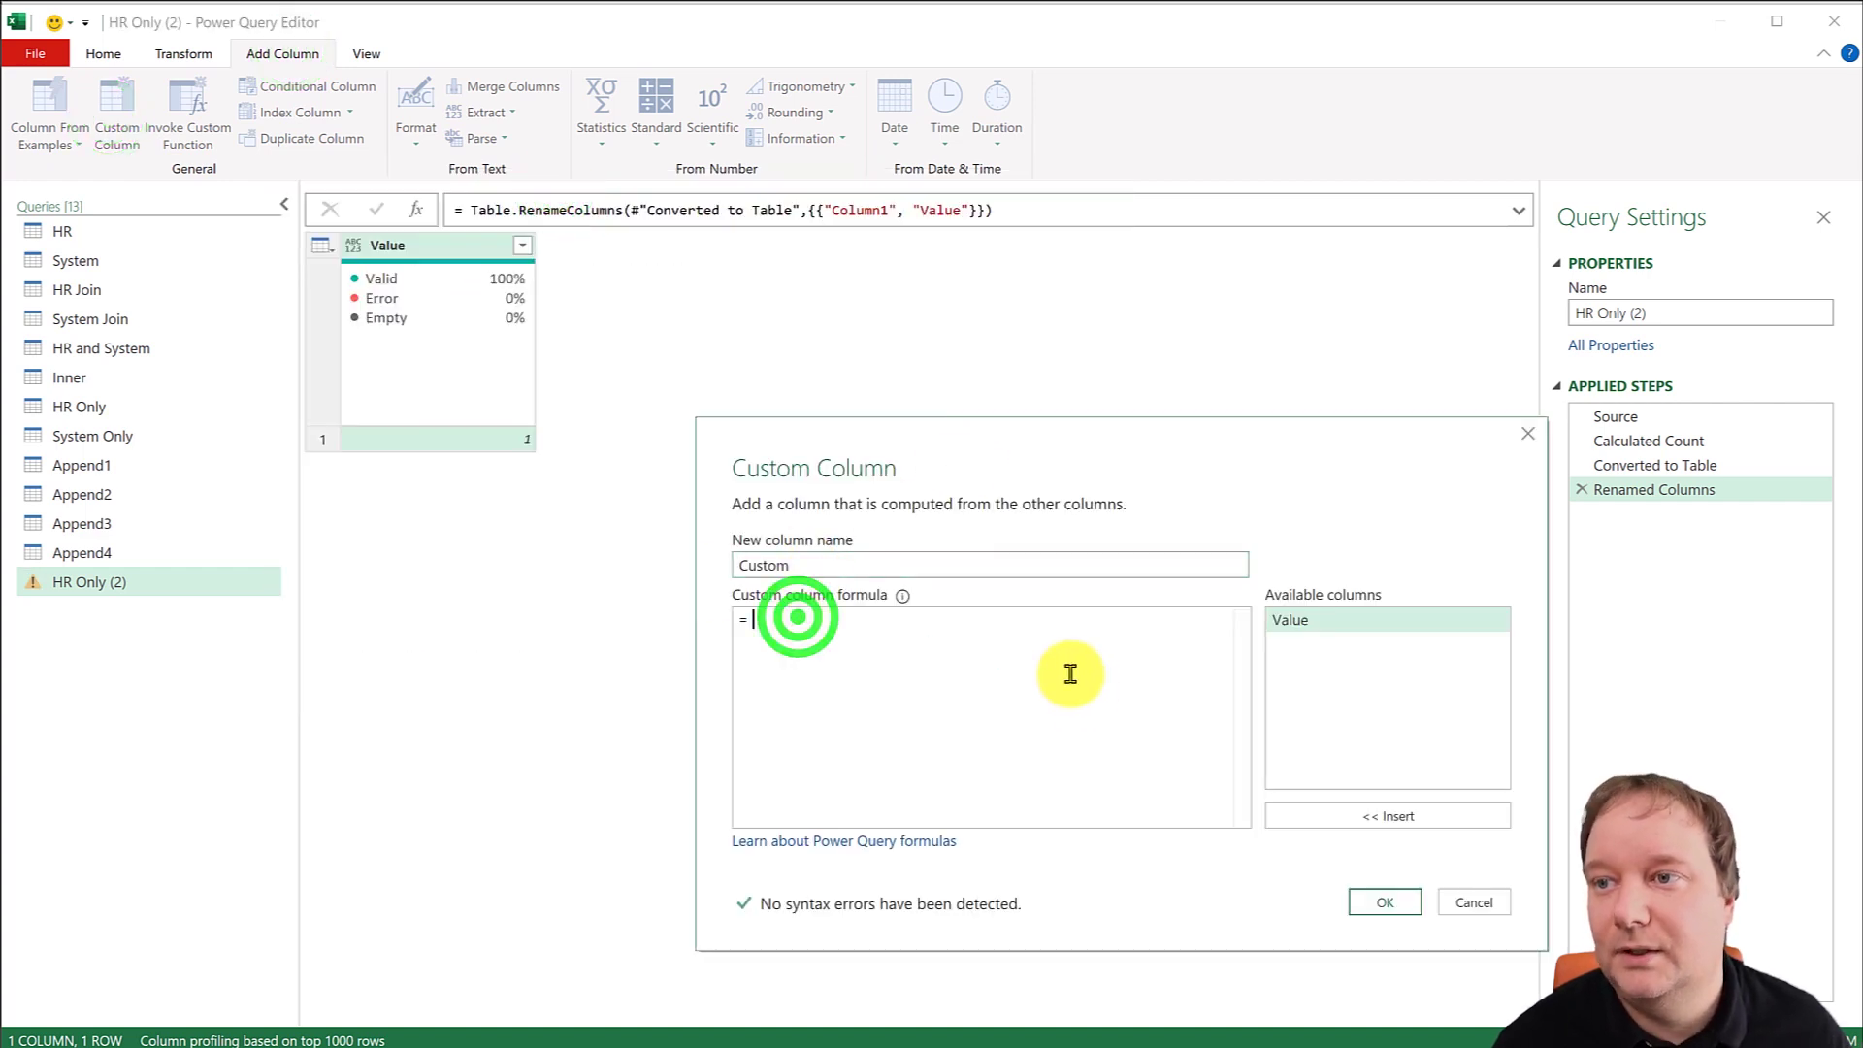
{"action": "double_click", "coordinate": [820, 565]}
{"action": "type", "text": "KPI"}
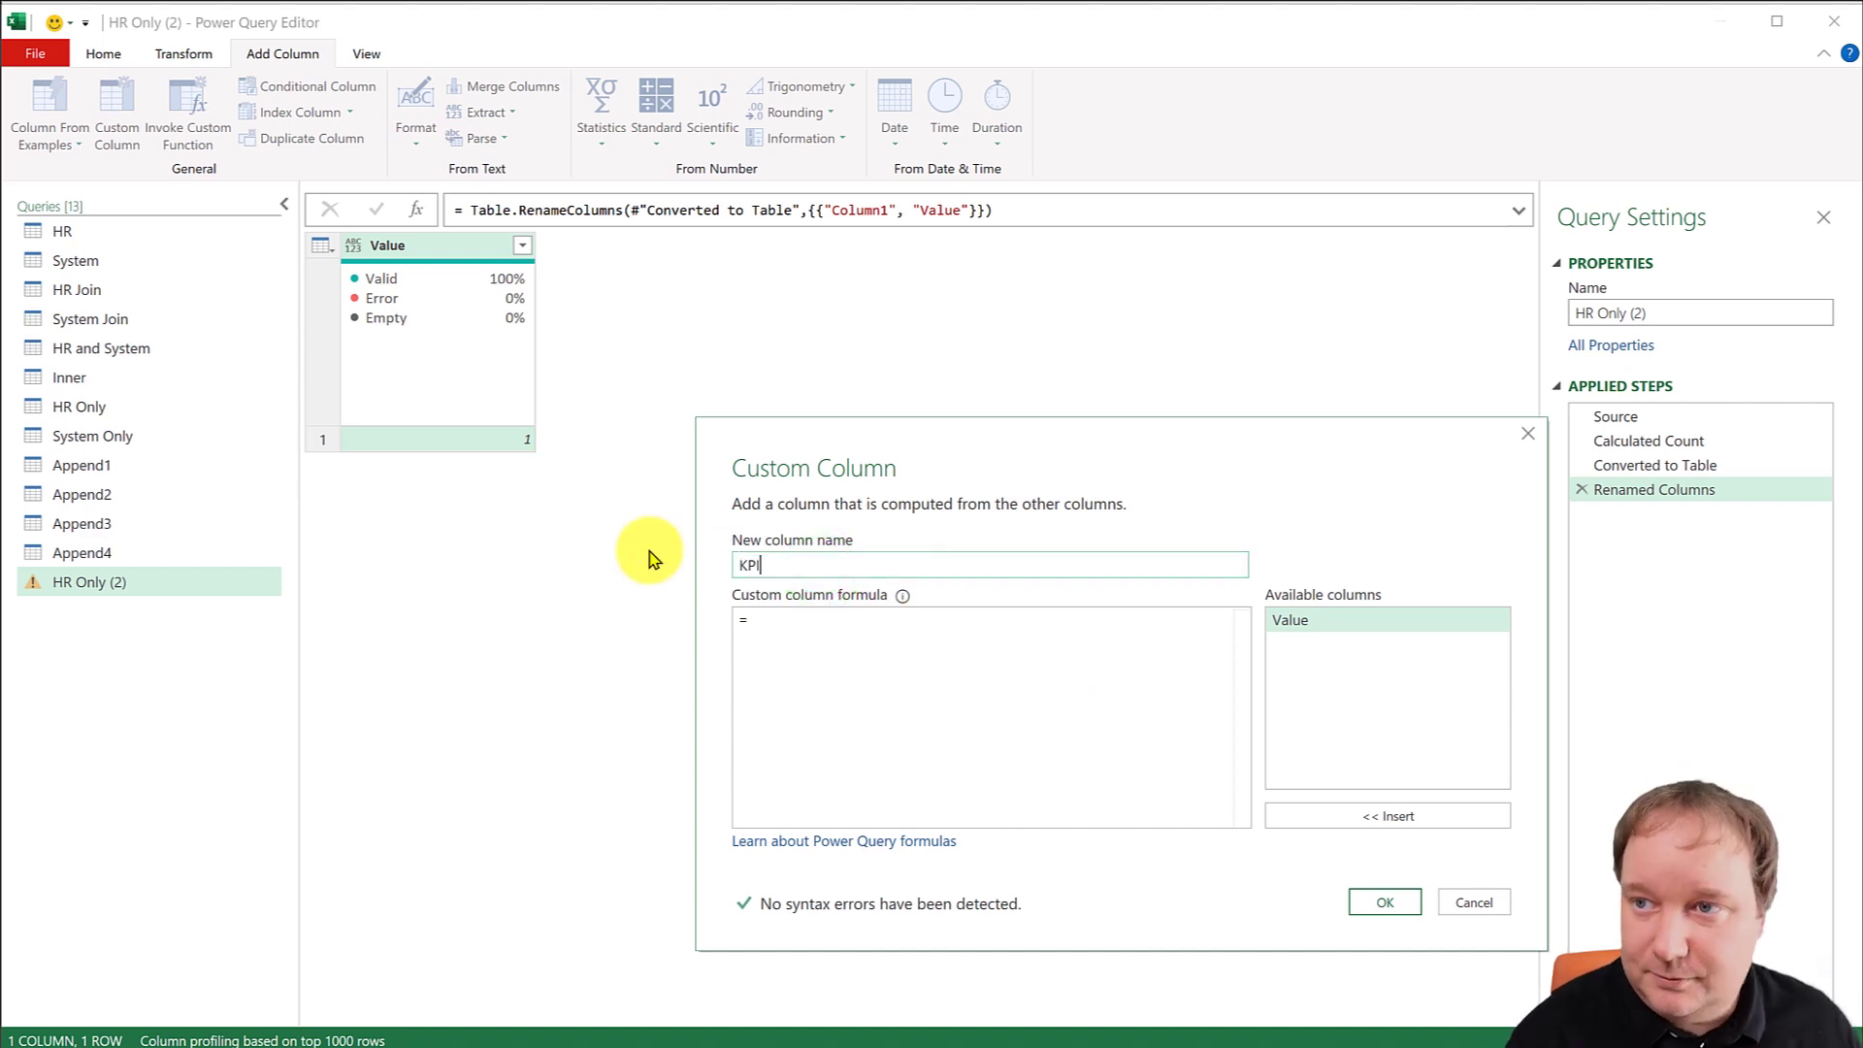
{"action": "left_click", "coordinate": [813, 618]}
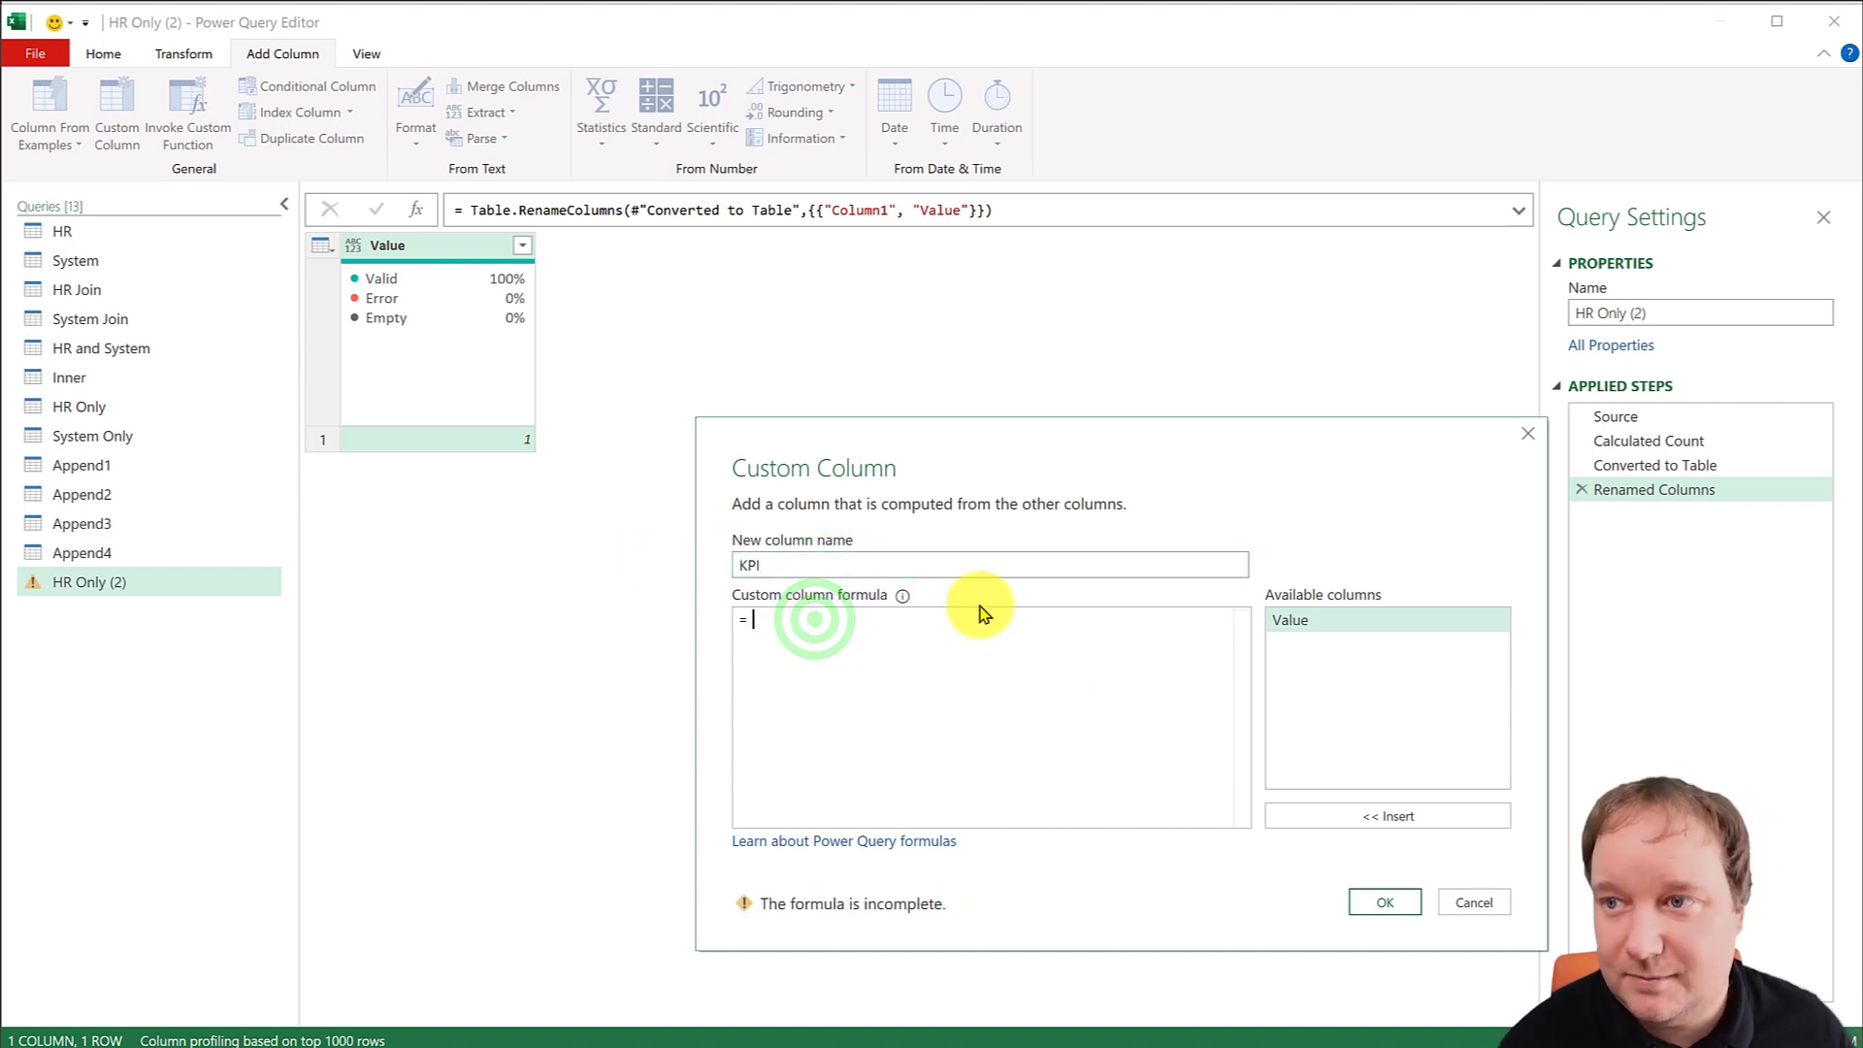
{"action": "type", "text": "\""}
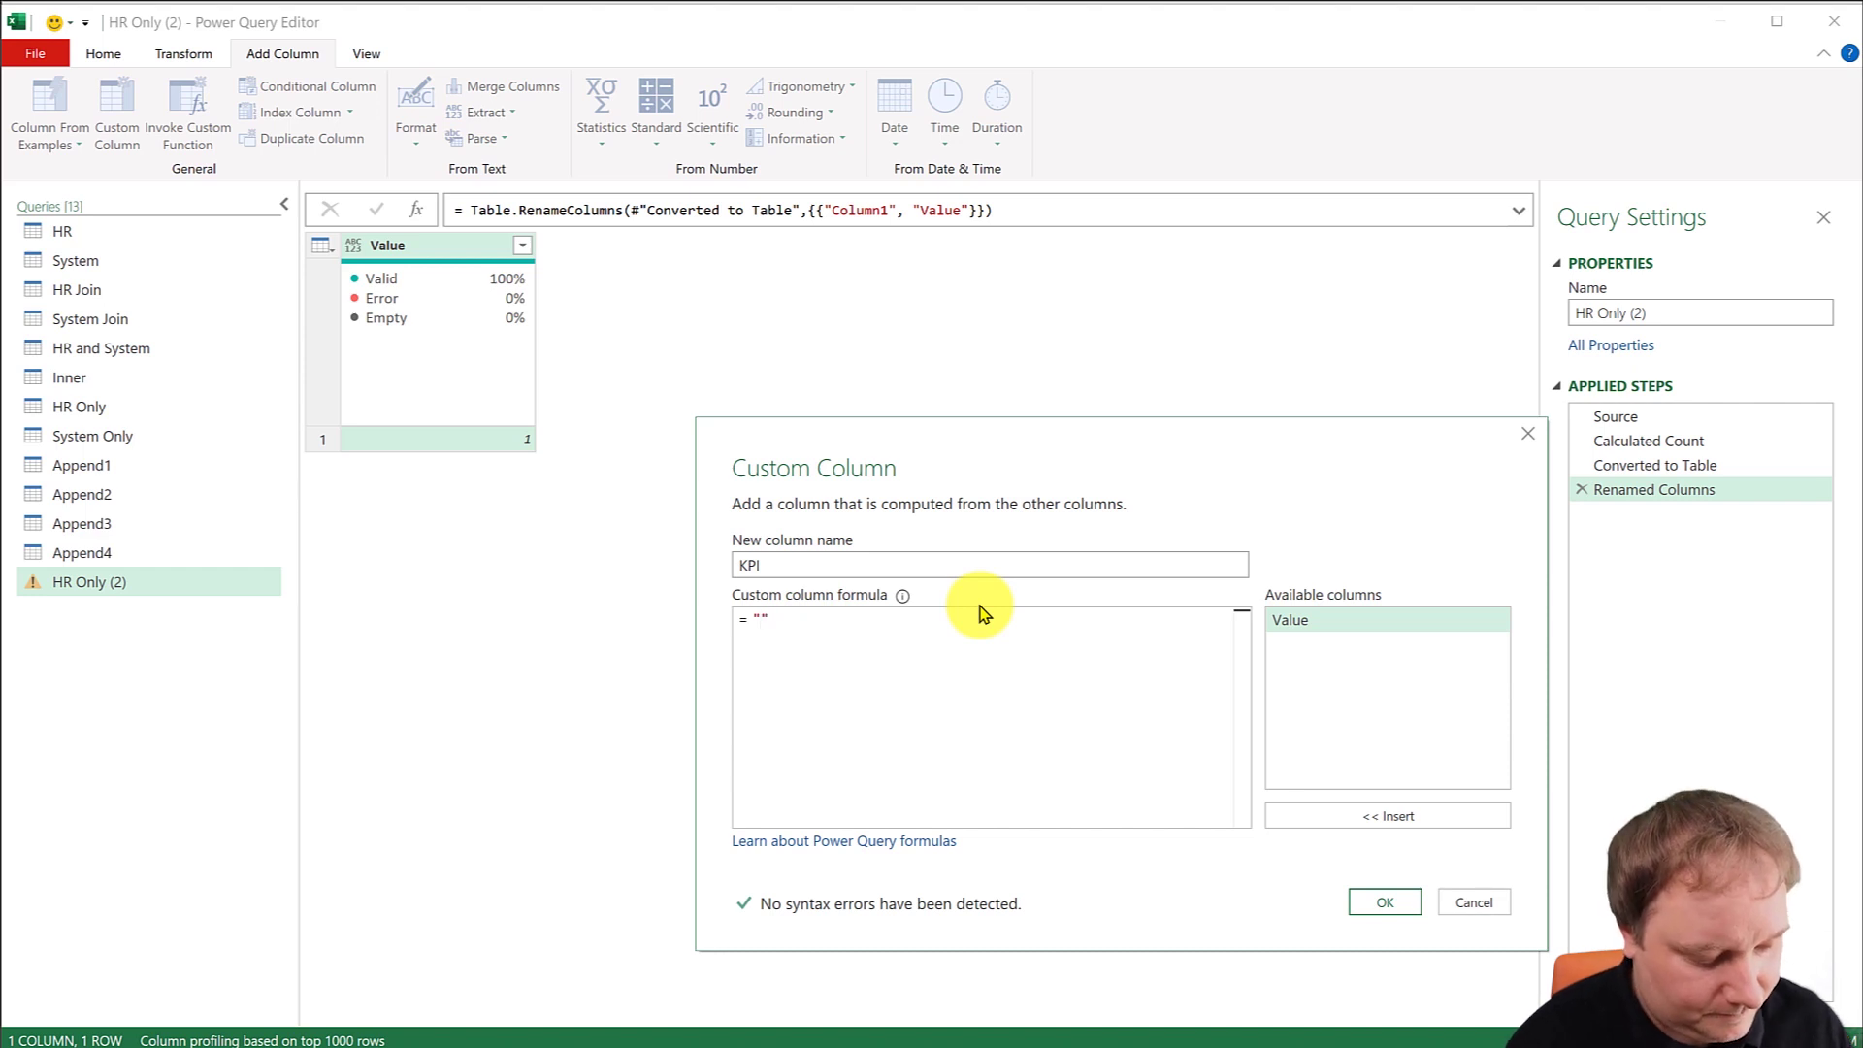
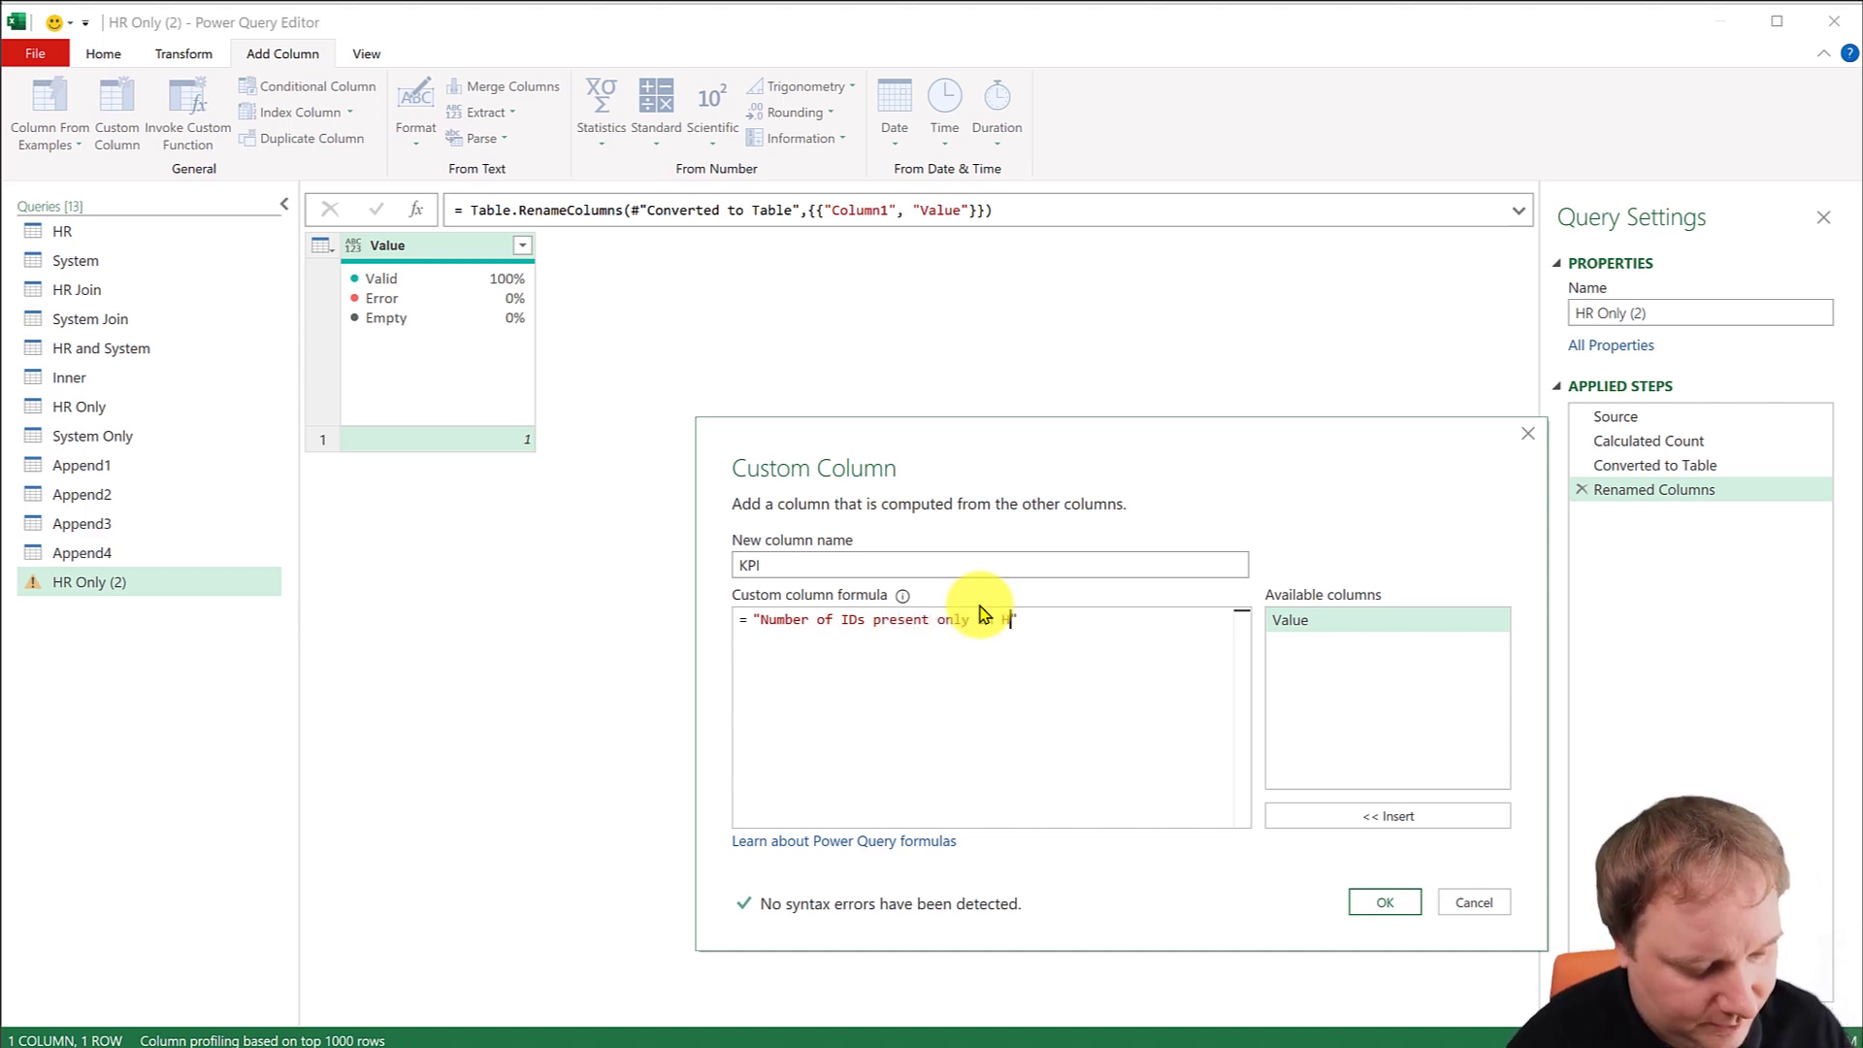
{"action": "left_click", "coordinate": [1389, 911]}
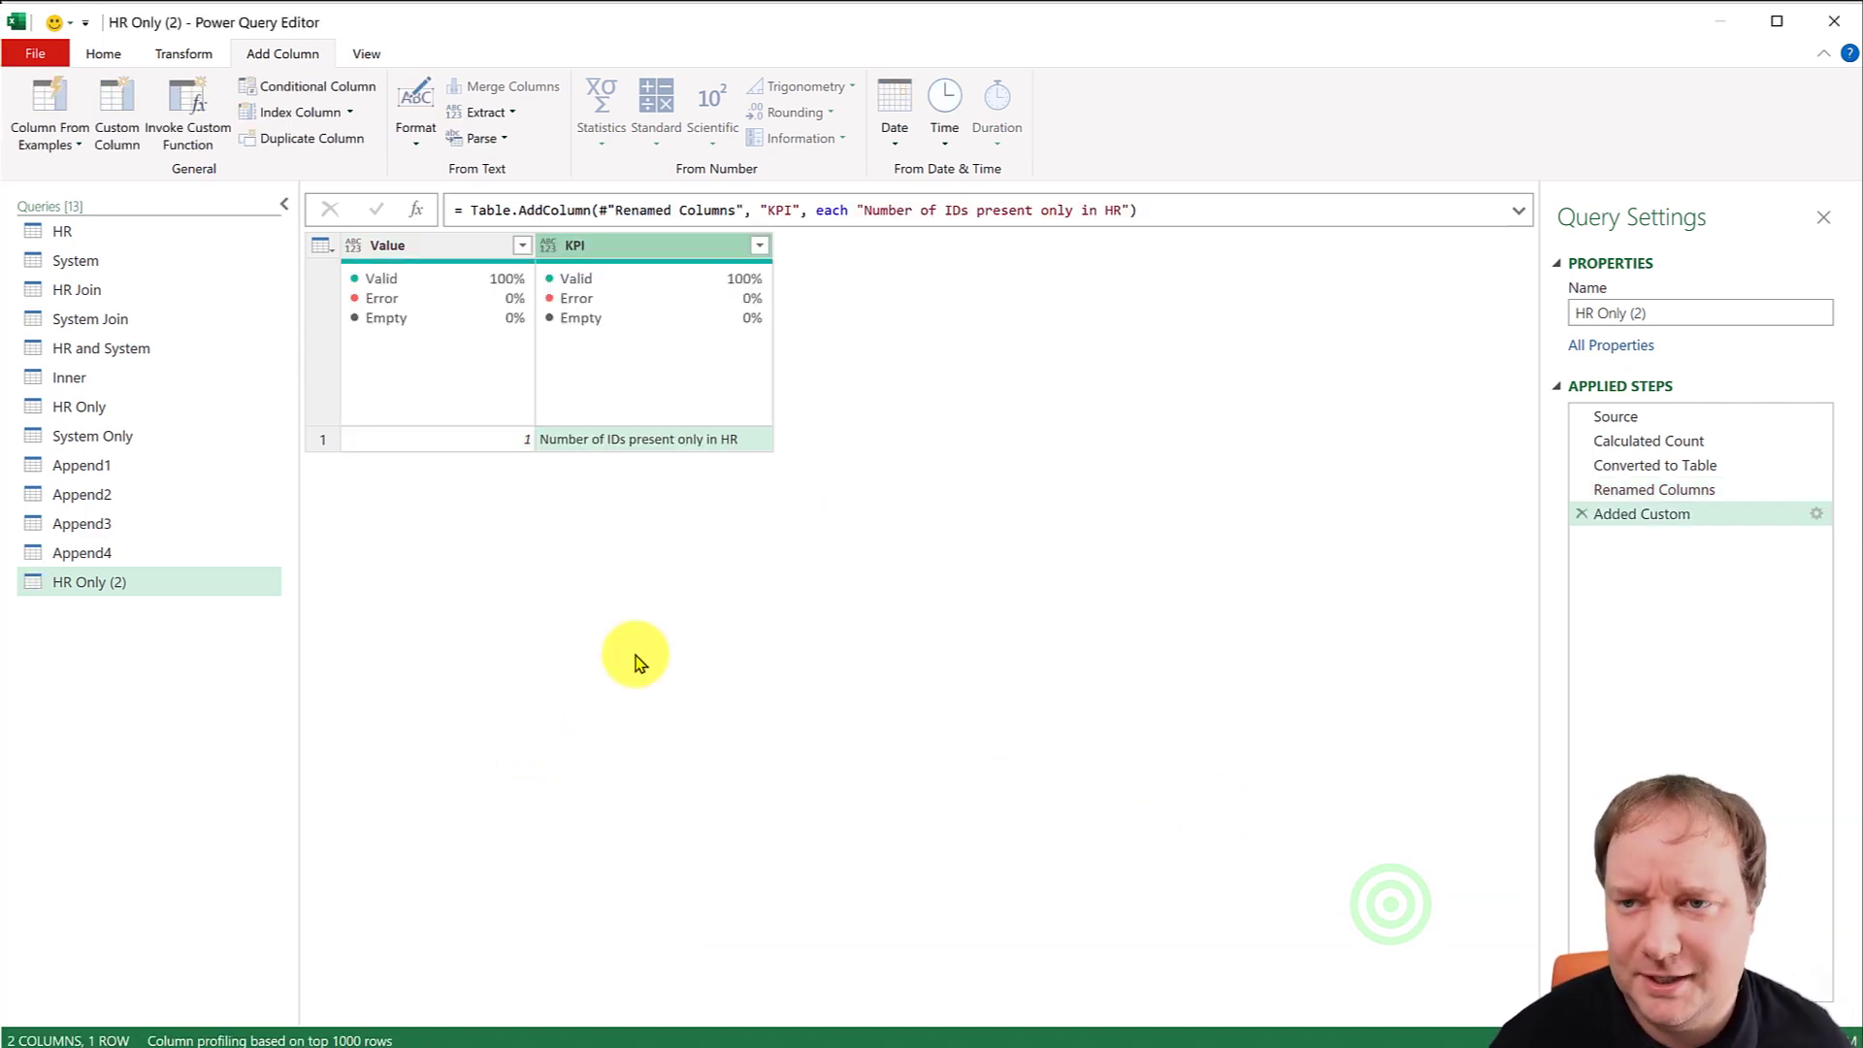
{"action": "left_click", "coordinate": [1701, 312]}
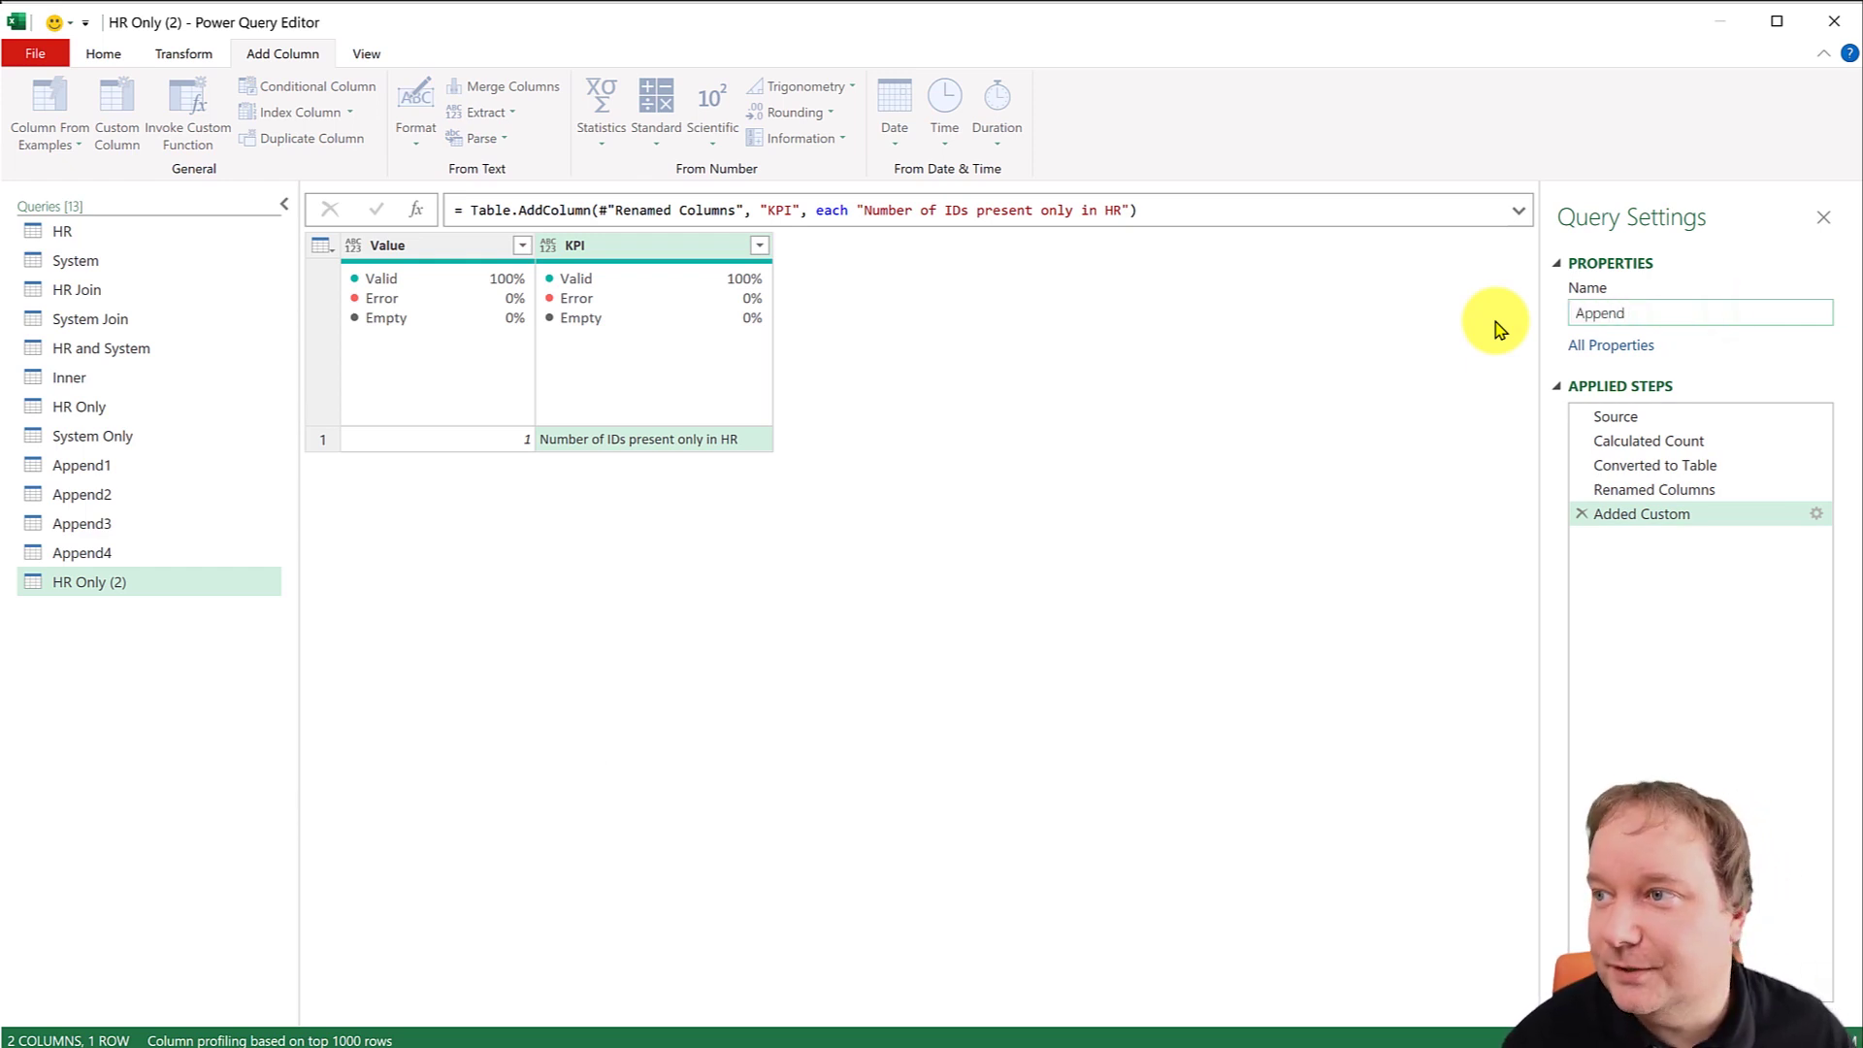
{"action": "key", "text": "Return"}
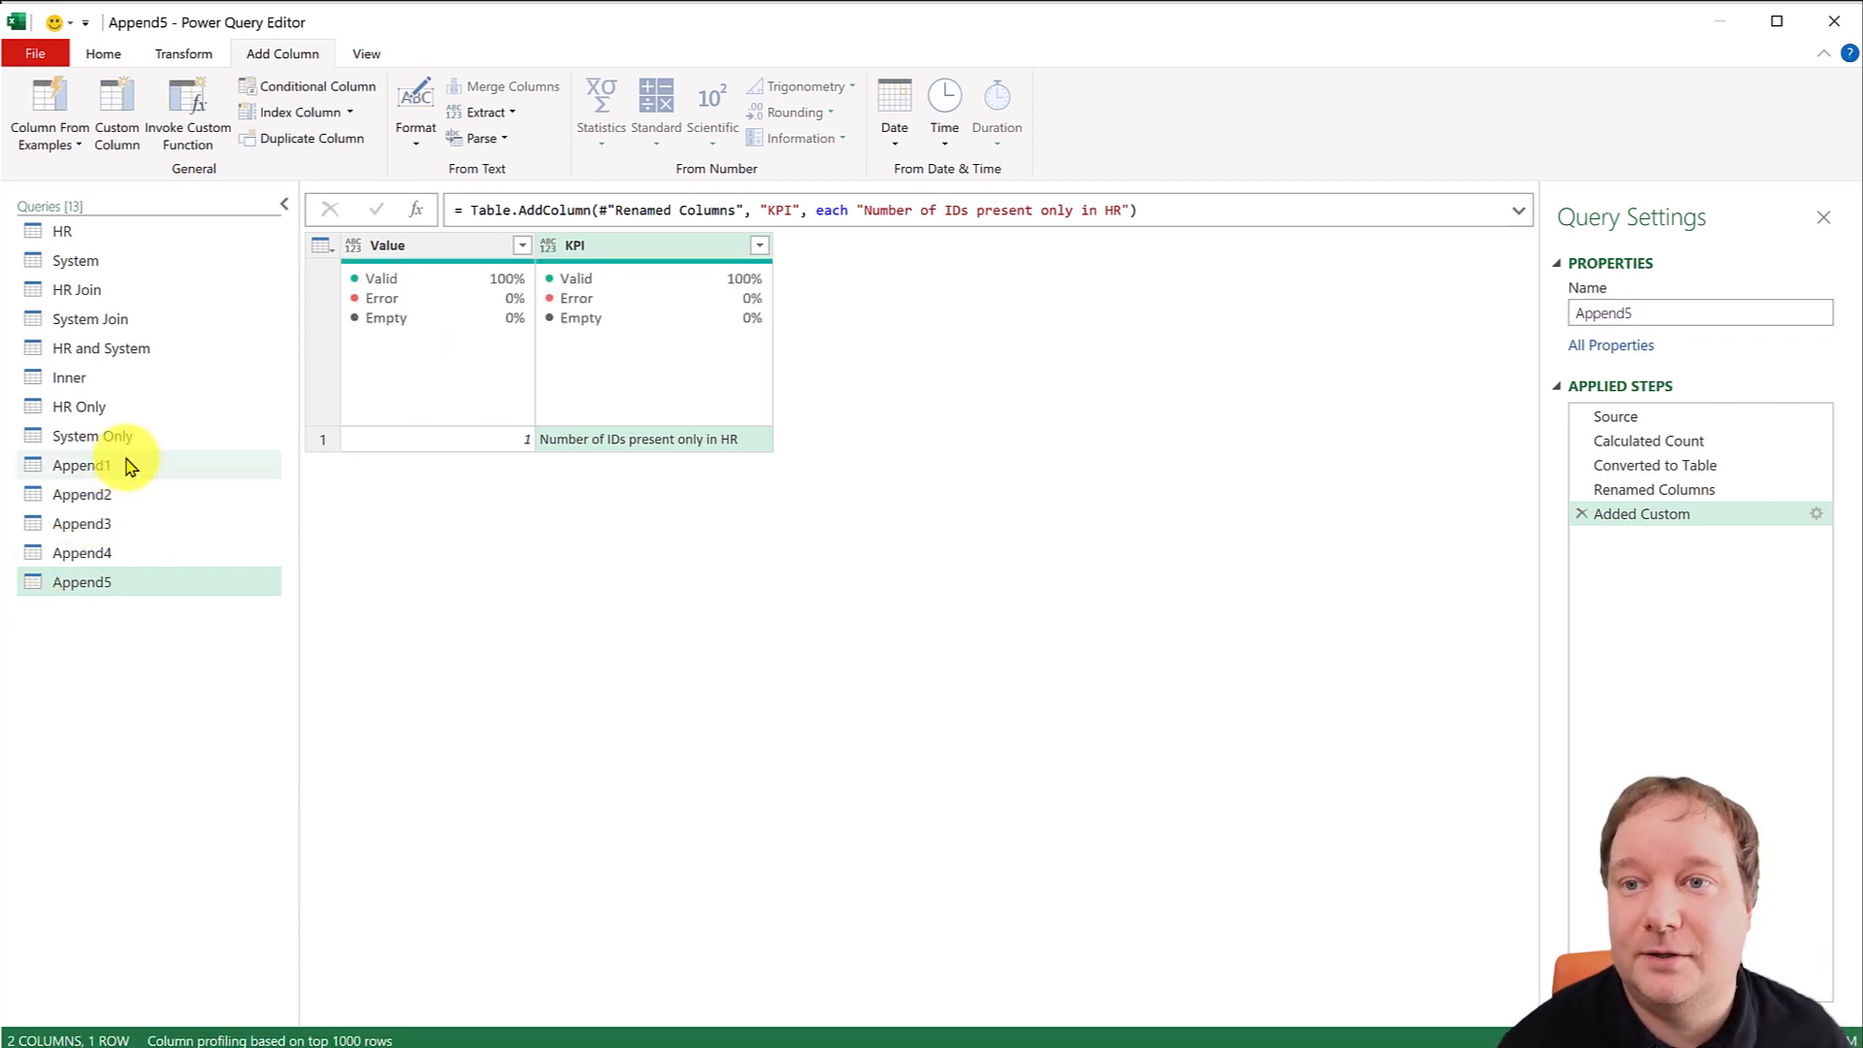
Create a reference query from System Only and reduce its ID.1 column to a count of values.
{"action": "left_click", "coordinate": [119, 442]}
{"action": "right_click", "coordinate": [119, 444]}
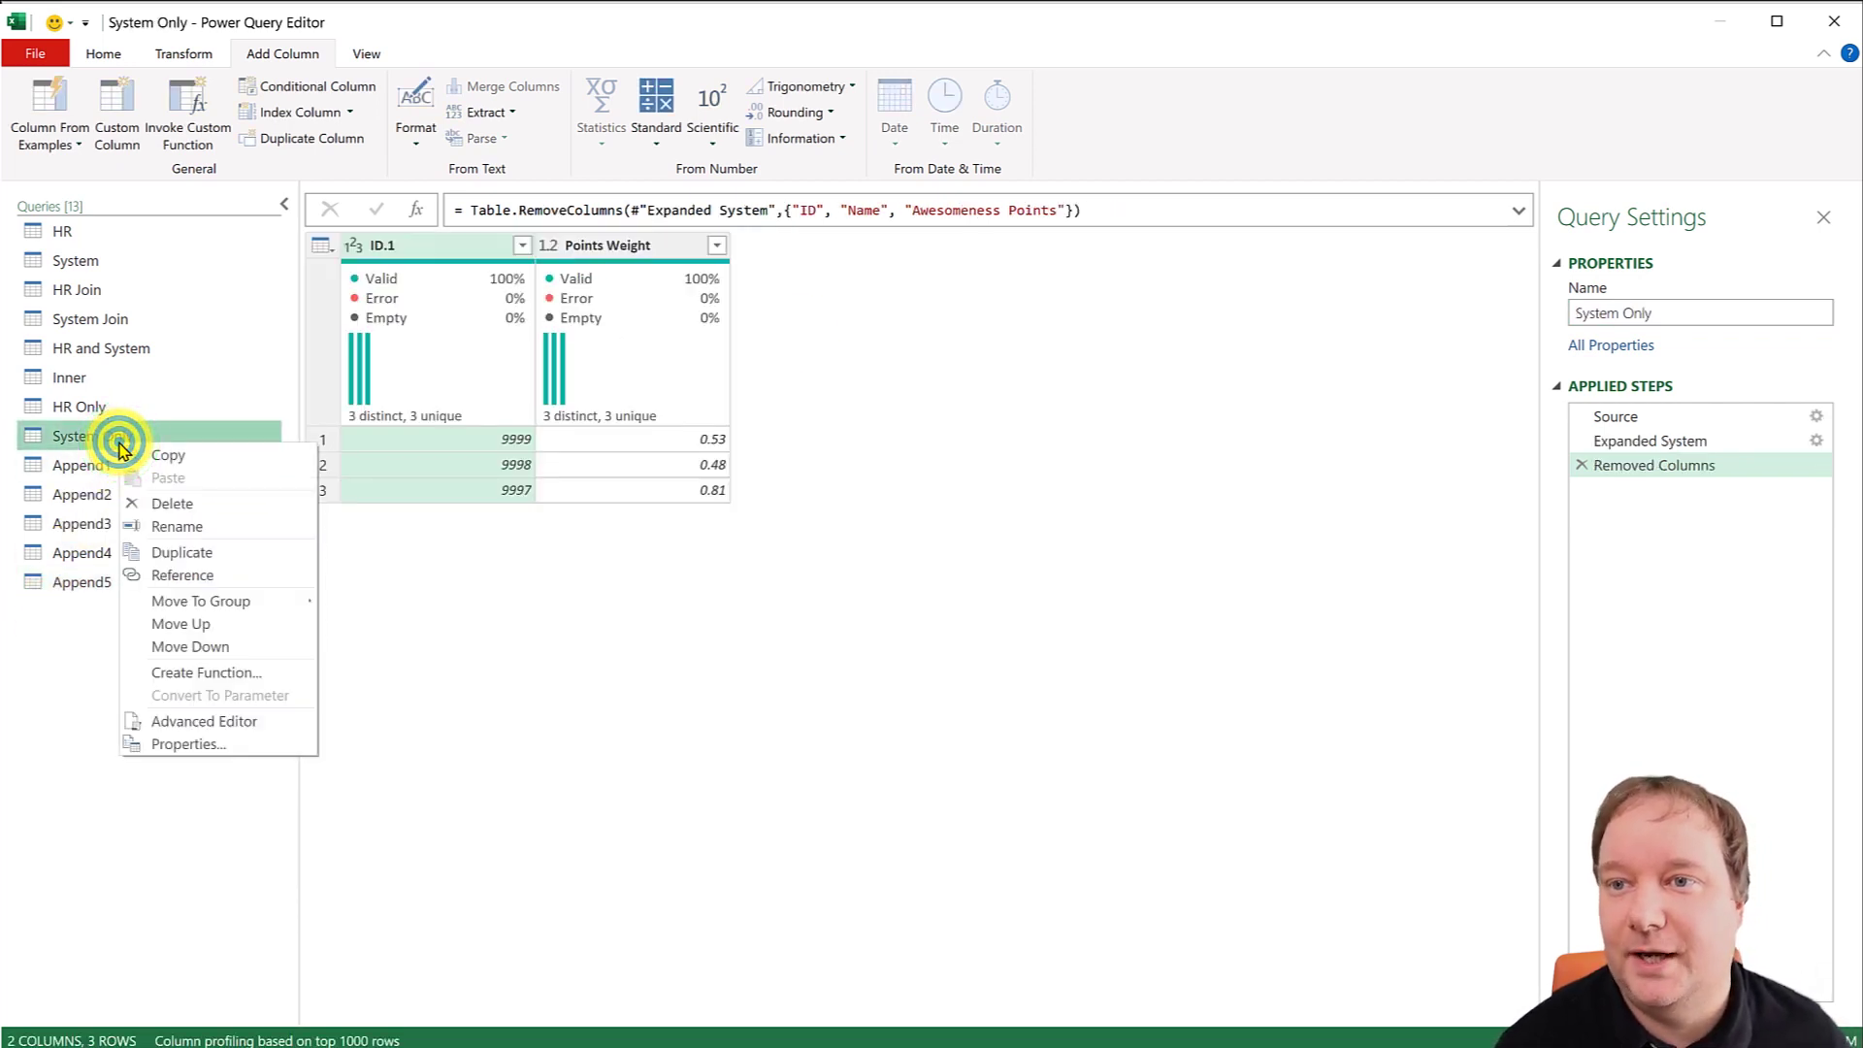
{"action": "left_click", "coordinate": [184, 574]}
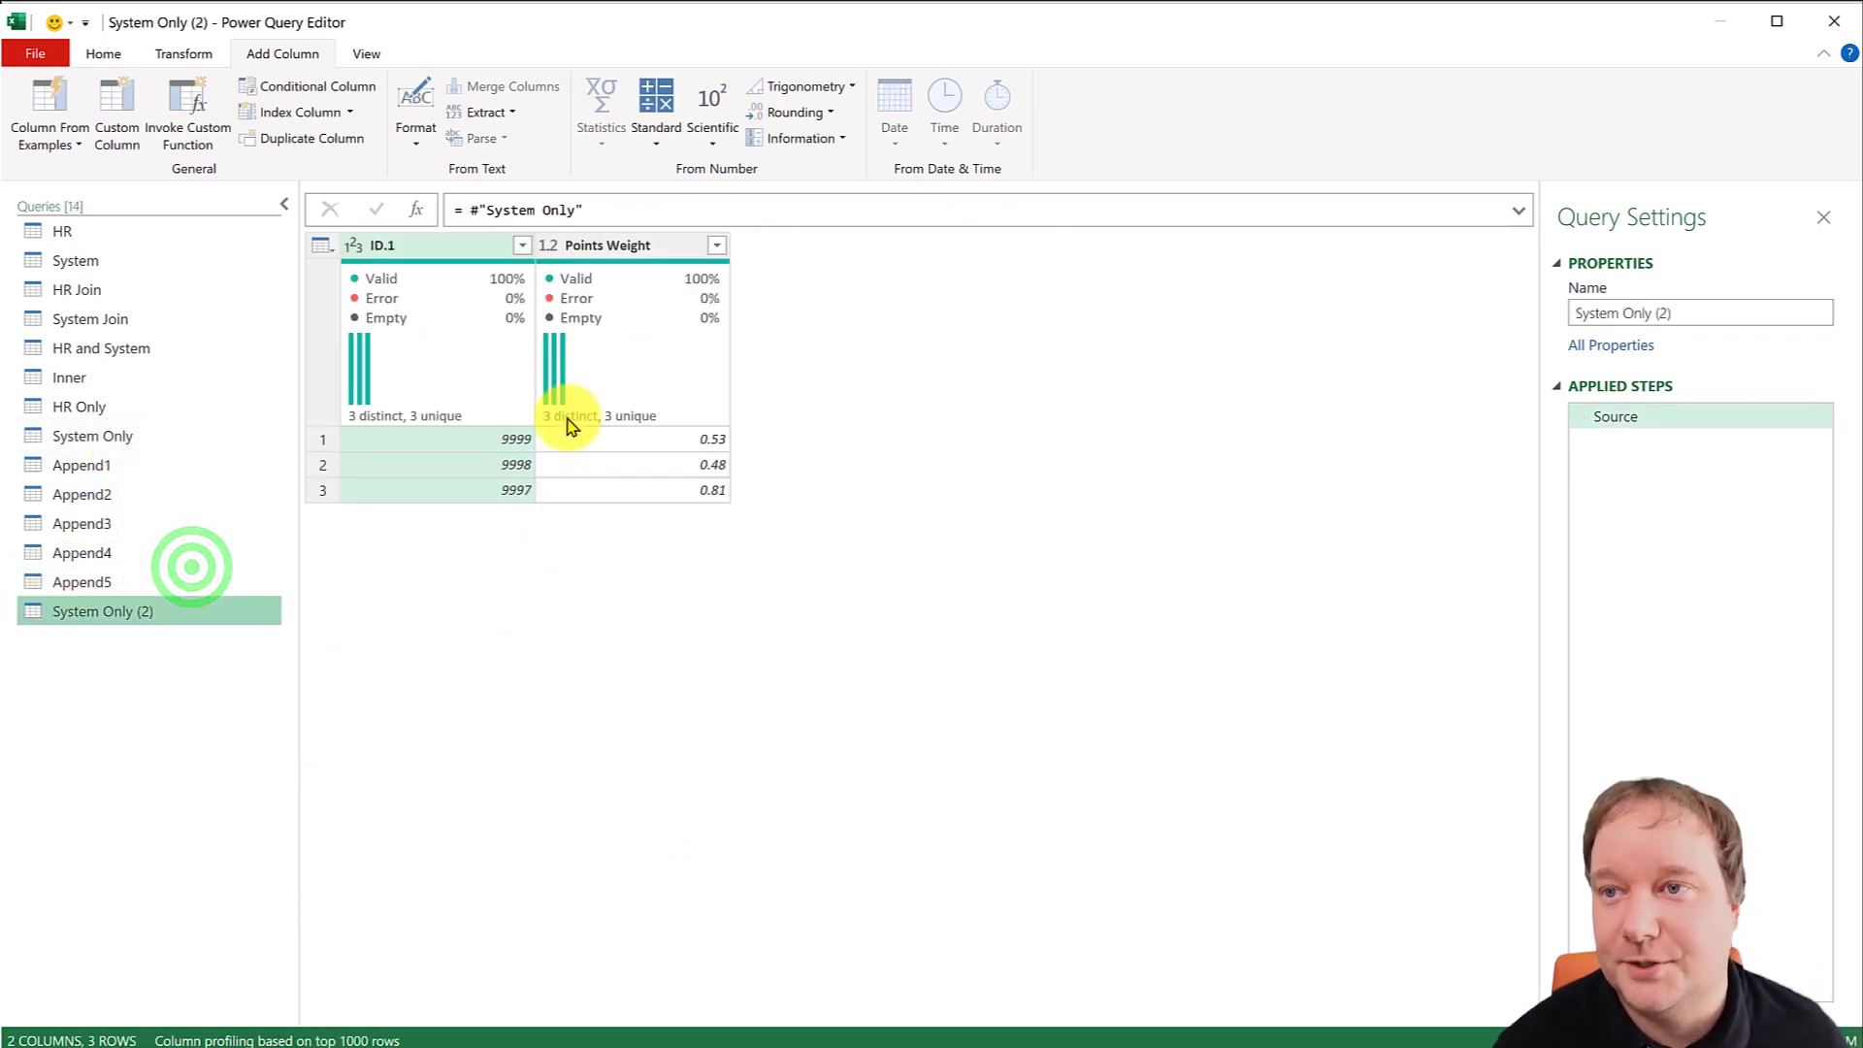
{"action": "left_click", "coordinate": [444, 250]}
{"action": "left_click", "coordinate": [193, 49]}
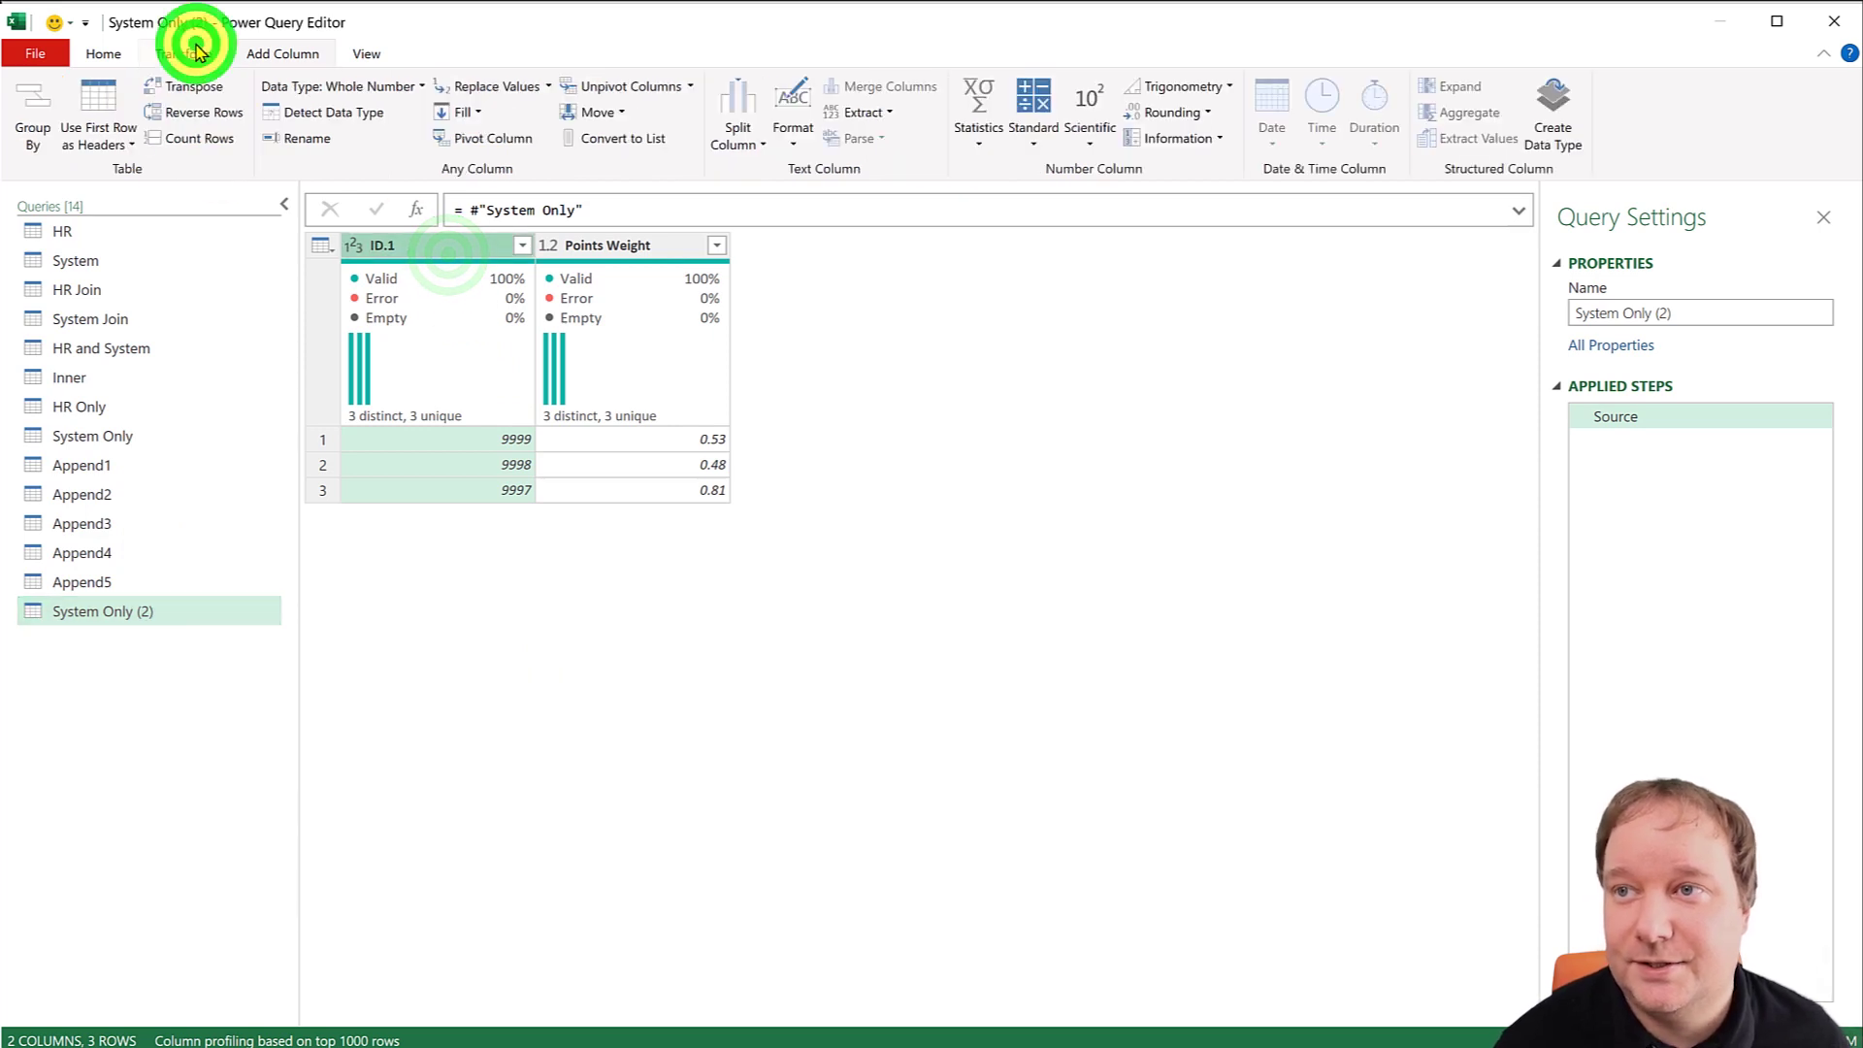
{"action": "left_click", "coordinate": [982, 131]}
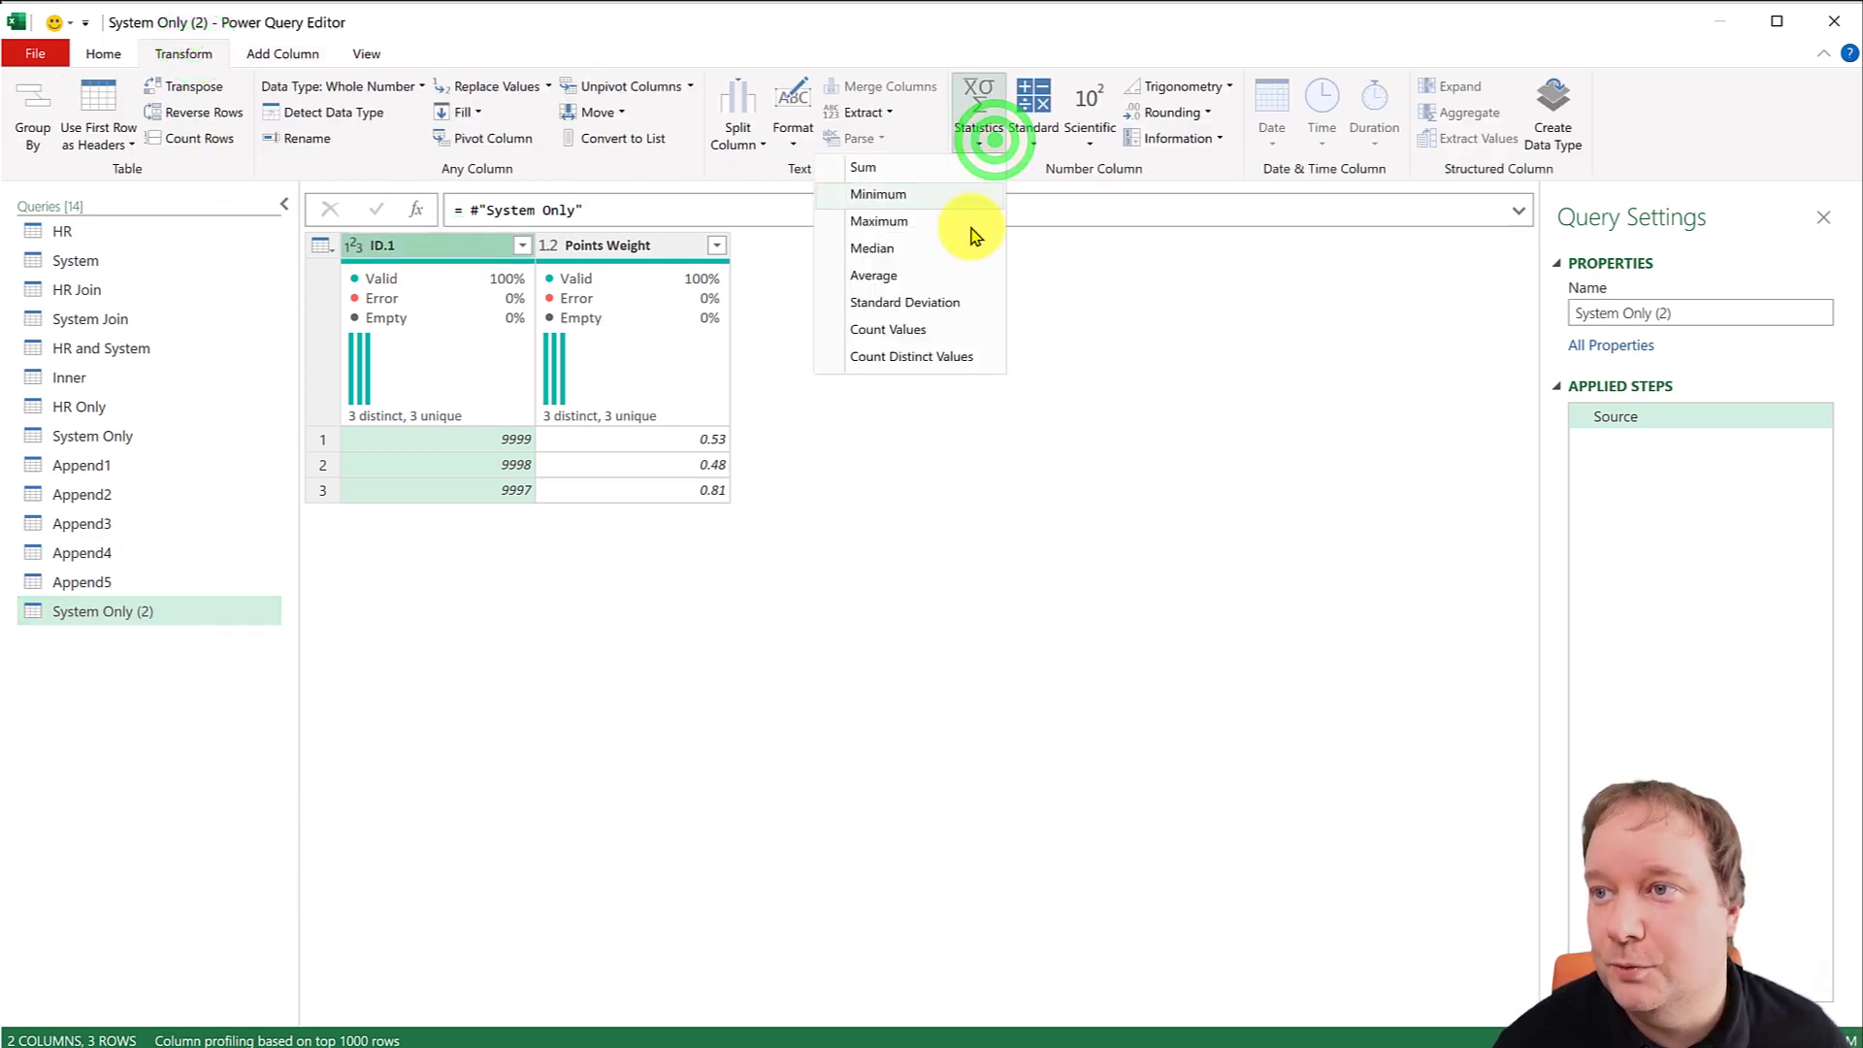
{"action": "left_click", "coordinate": [927, 335]}
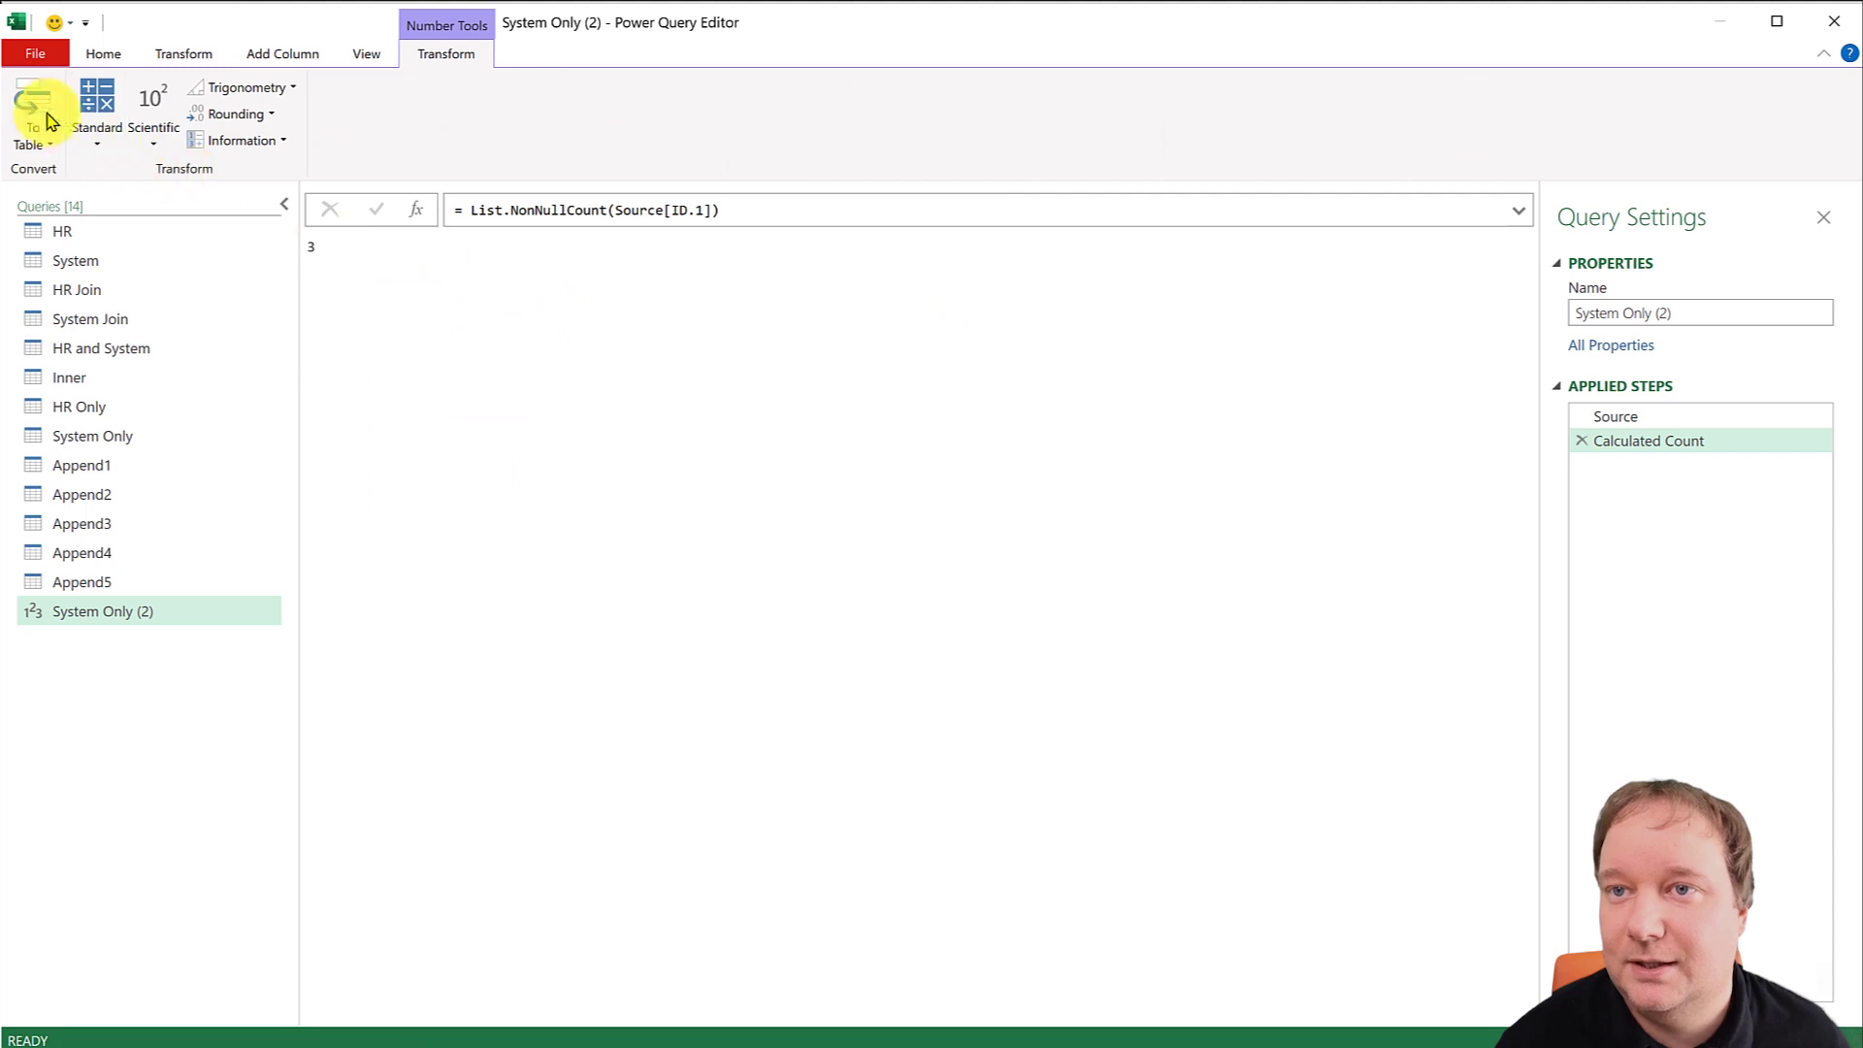
Convert the System Only (2) count to a table and rename its column Value.
{"action": "left_click", "coordinate": [27, 97]}
{"action": "double_click", "coordinate": [393, 249]}
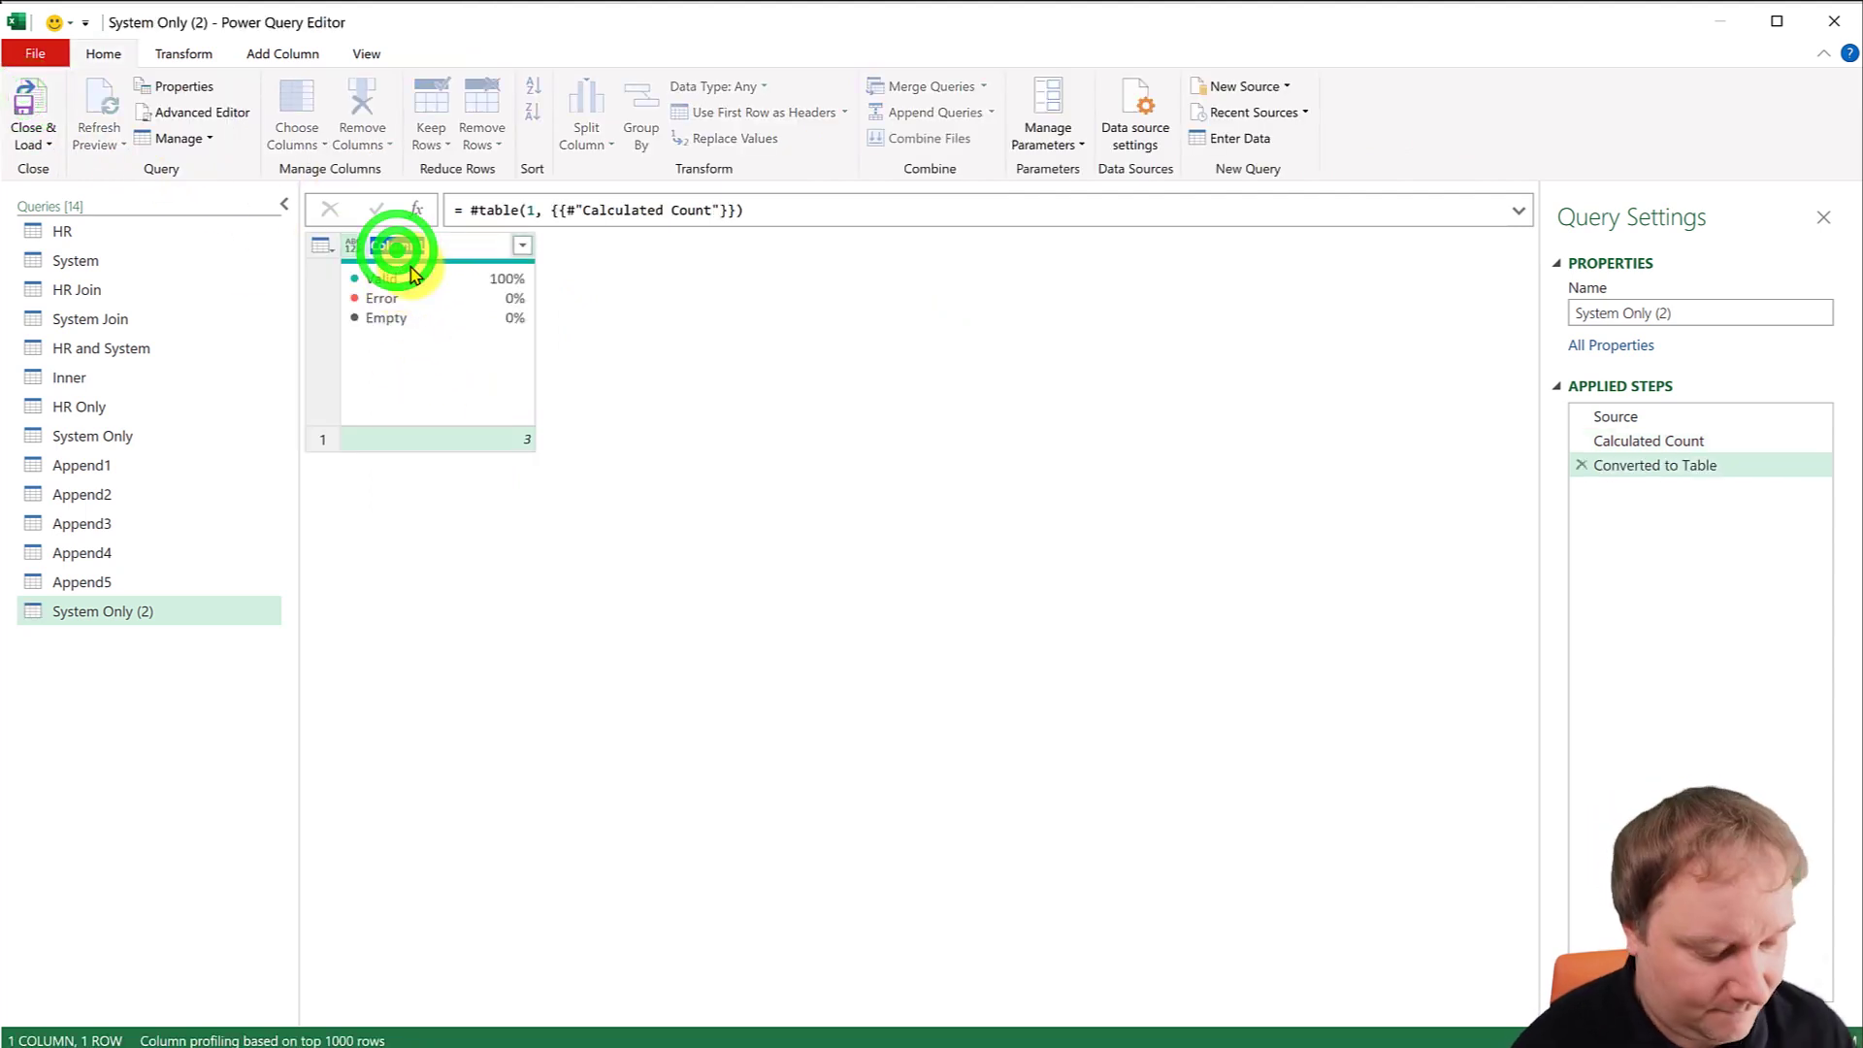
{"action": "type", "text": "Value"}
{"action": "key", "text": "Return"}
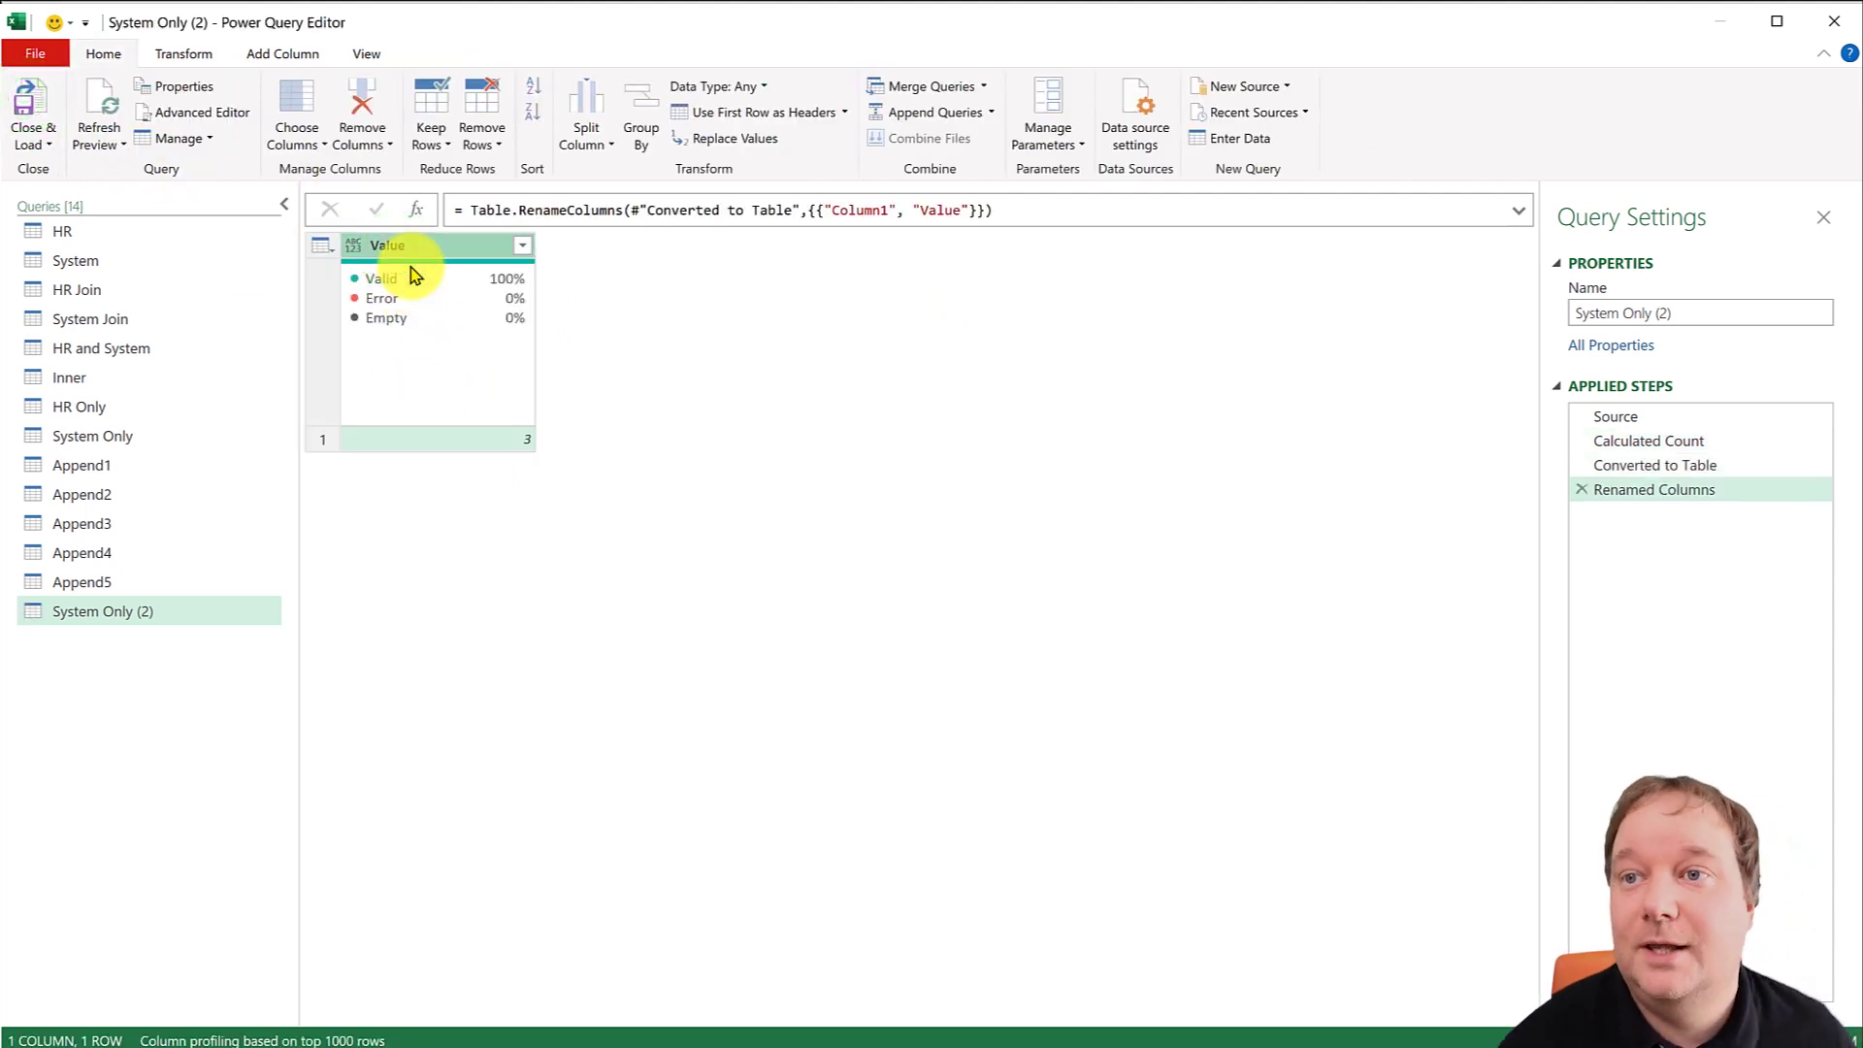
Add a custom column named KPI with the formula ="Number of IDs present in System table only".
{"action": "left_click", "coordinate": [255, 54]}
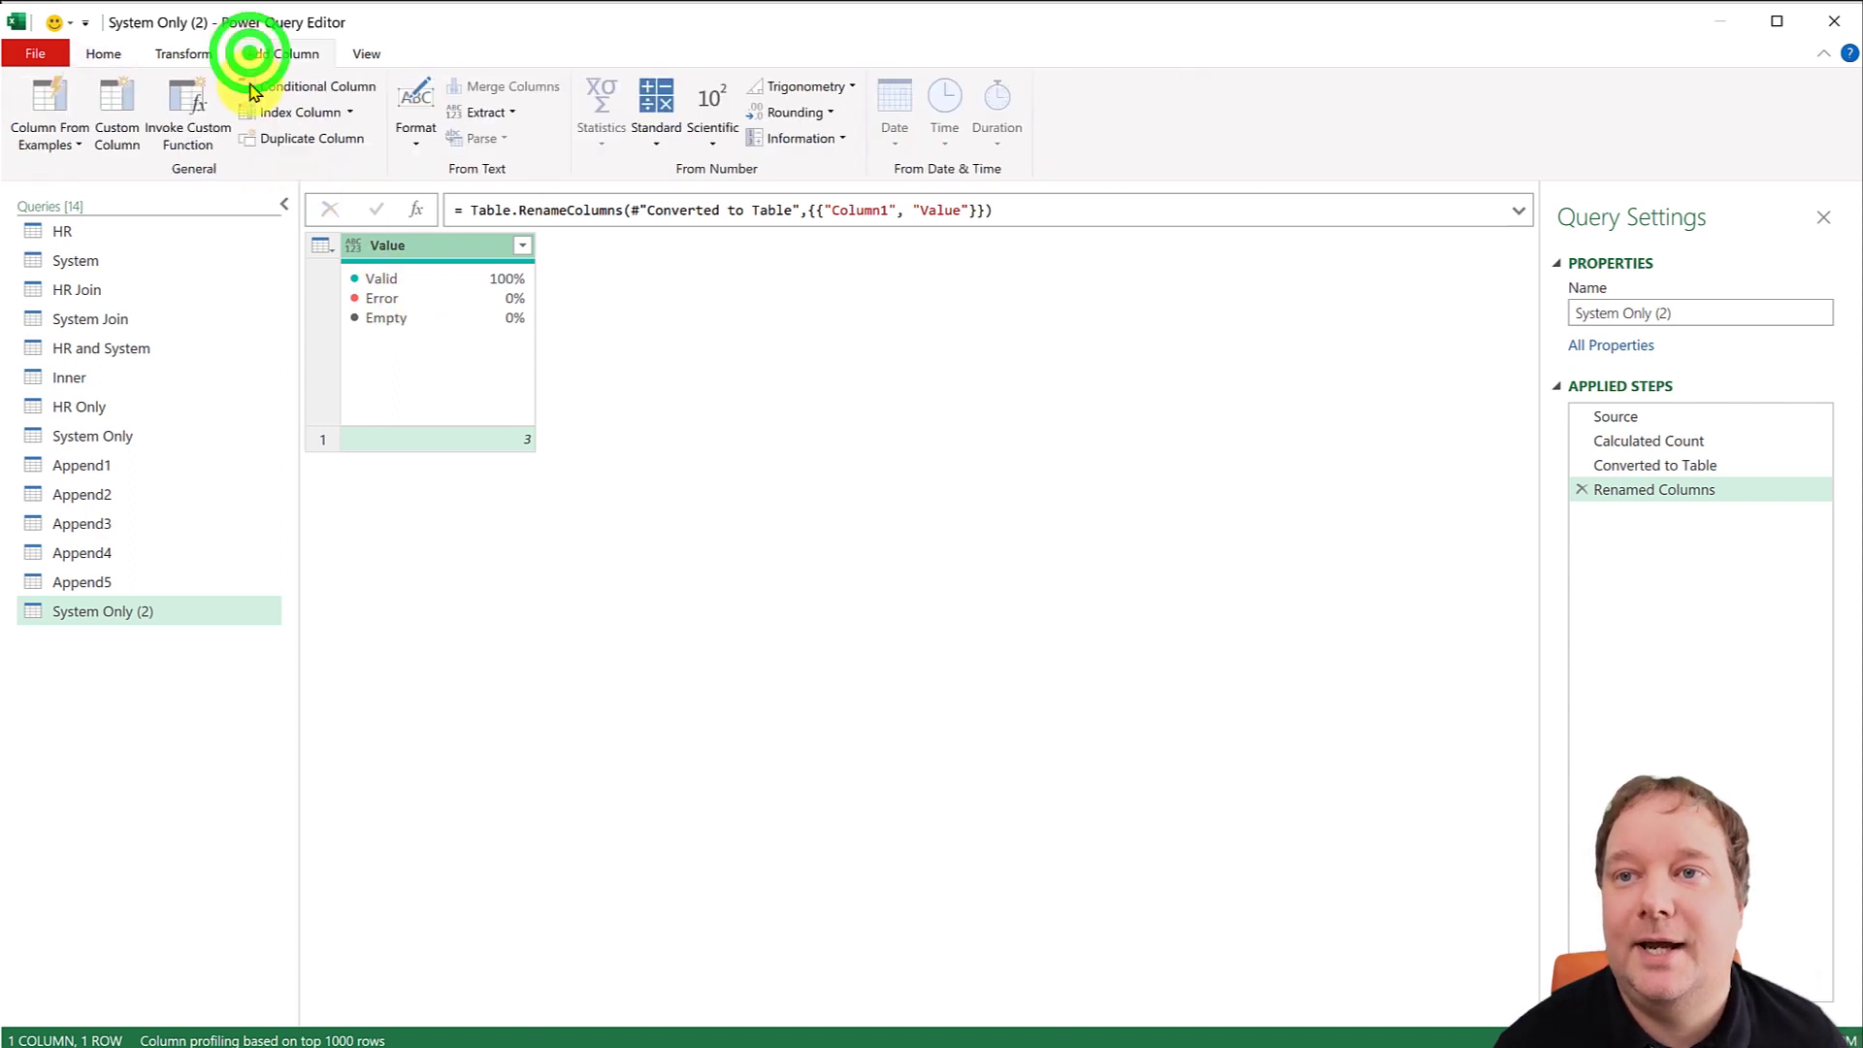
{"action": "left_click", "coordinate": [117, 97]}
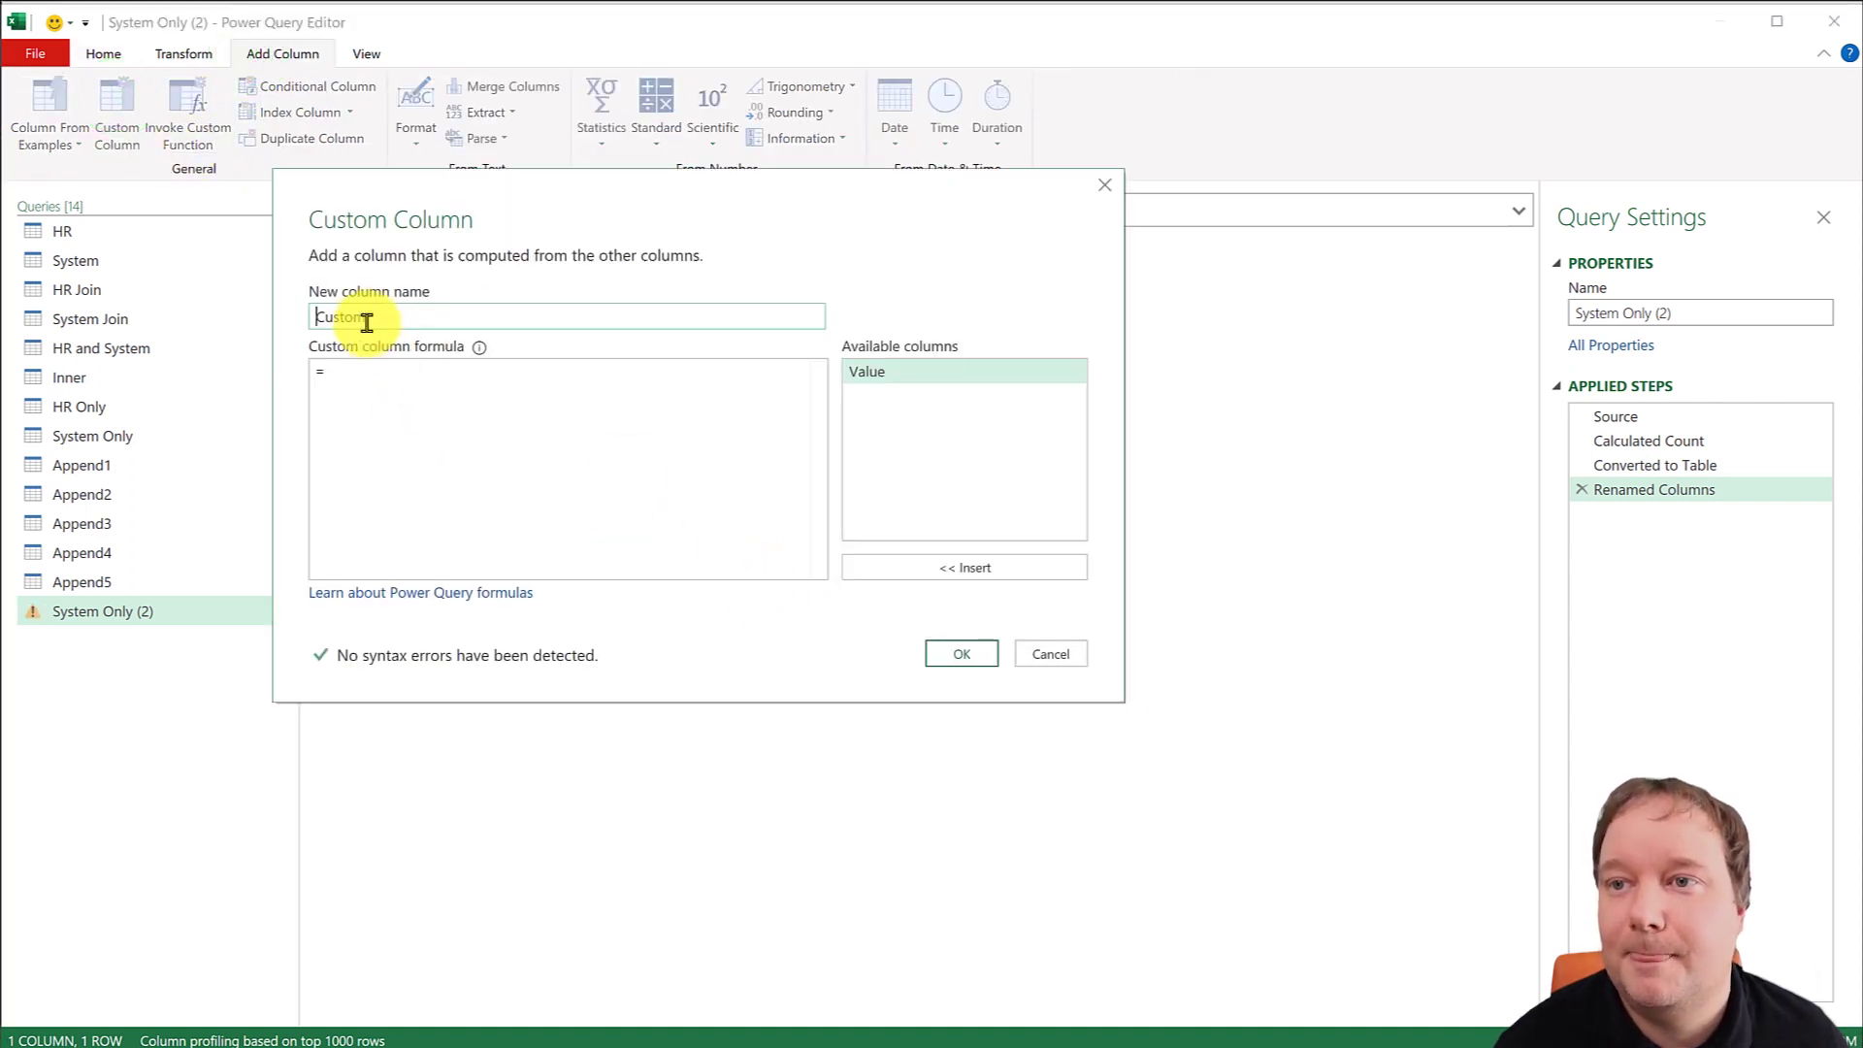
{"action": "left_click_drag", "start_coordinate": [419, 319], "coordinate": [308, 314]}
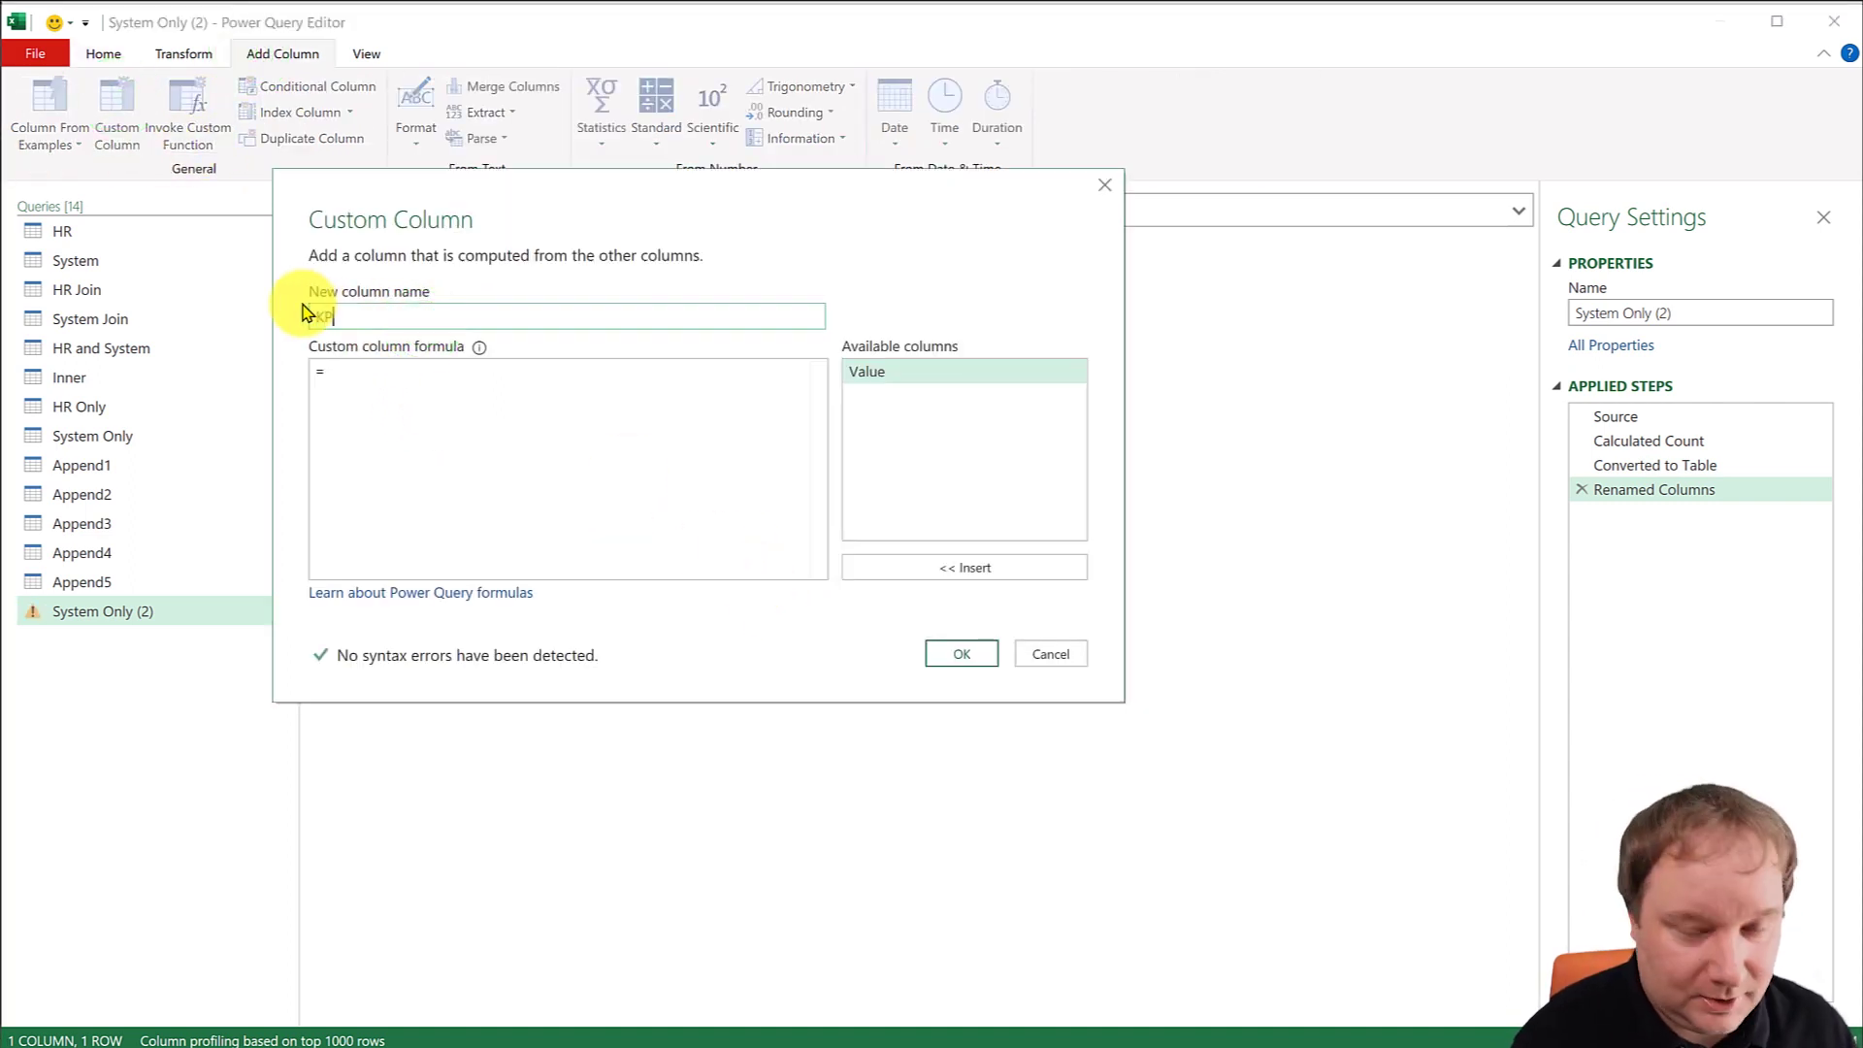
{"action": "left_click", "coordinate": [386, 388]}
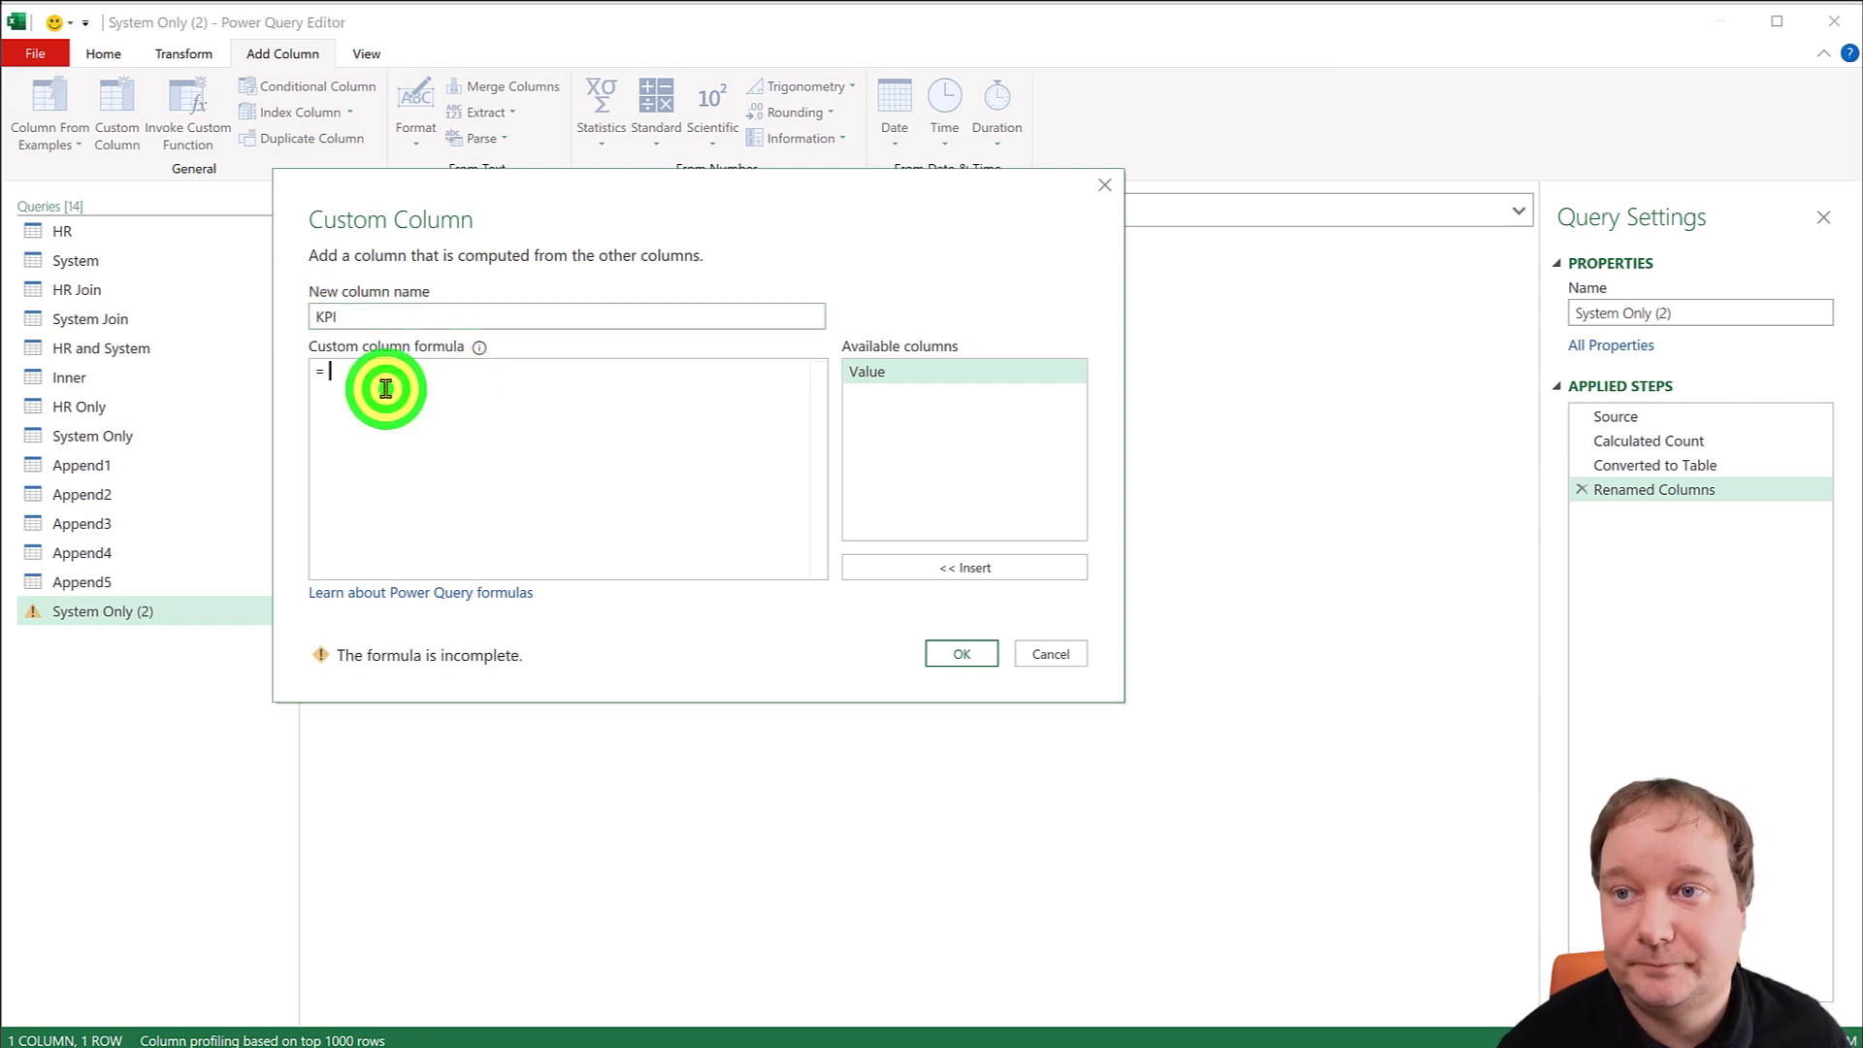
{"action": "type", "text": "\""}
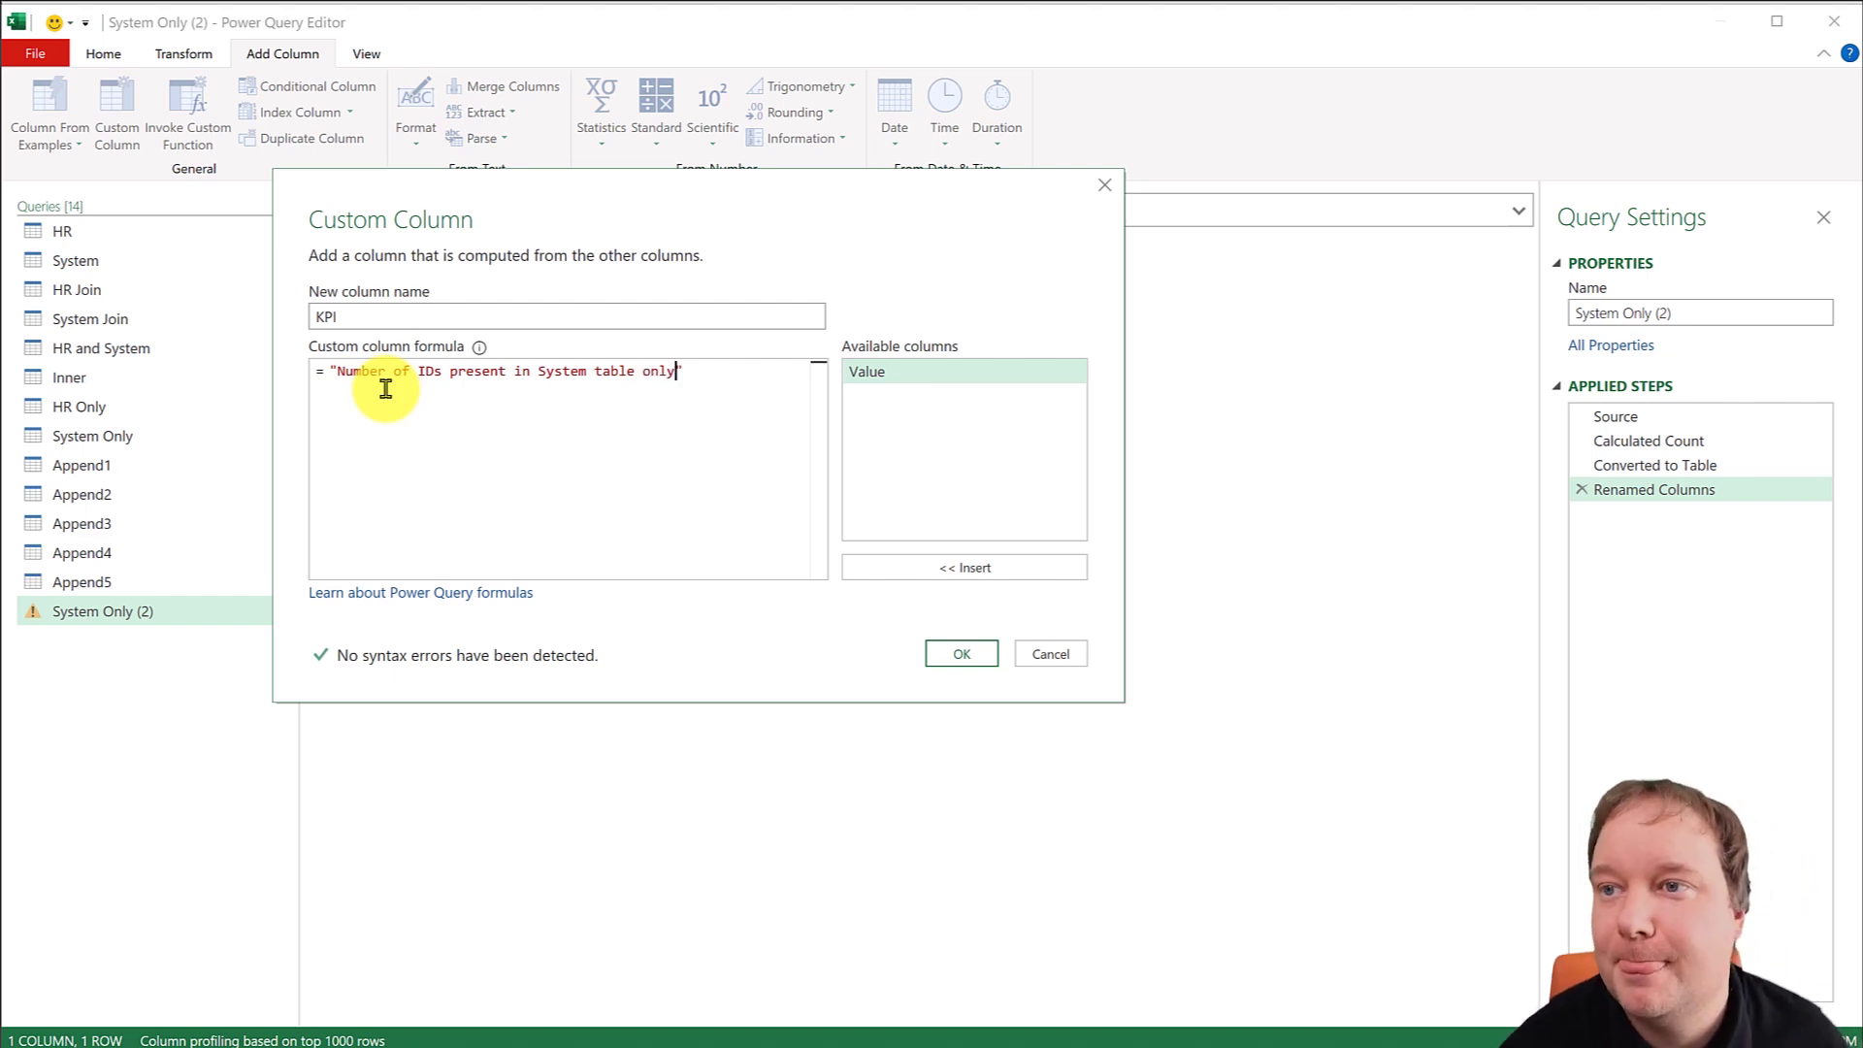
{"action": "left_click", "coordinate": [960, 653]}
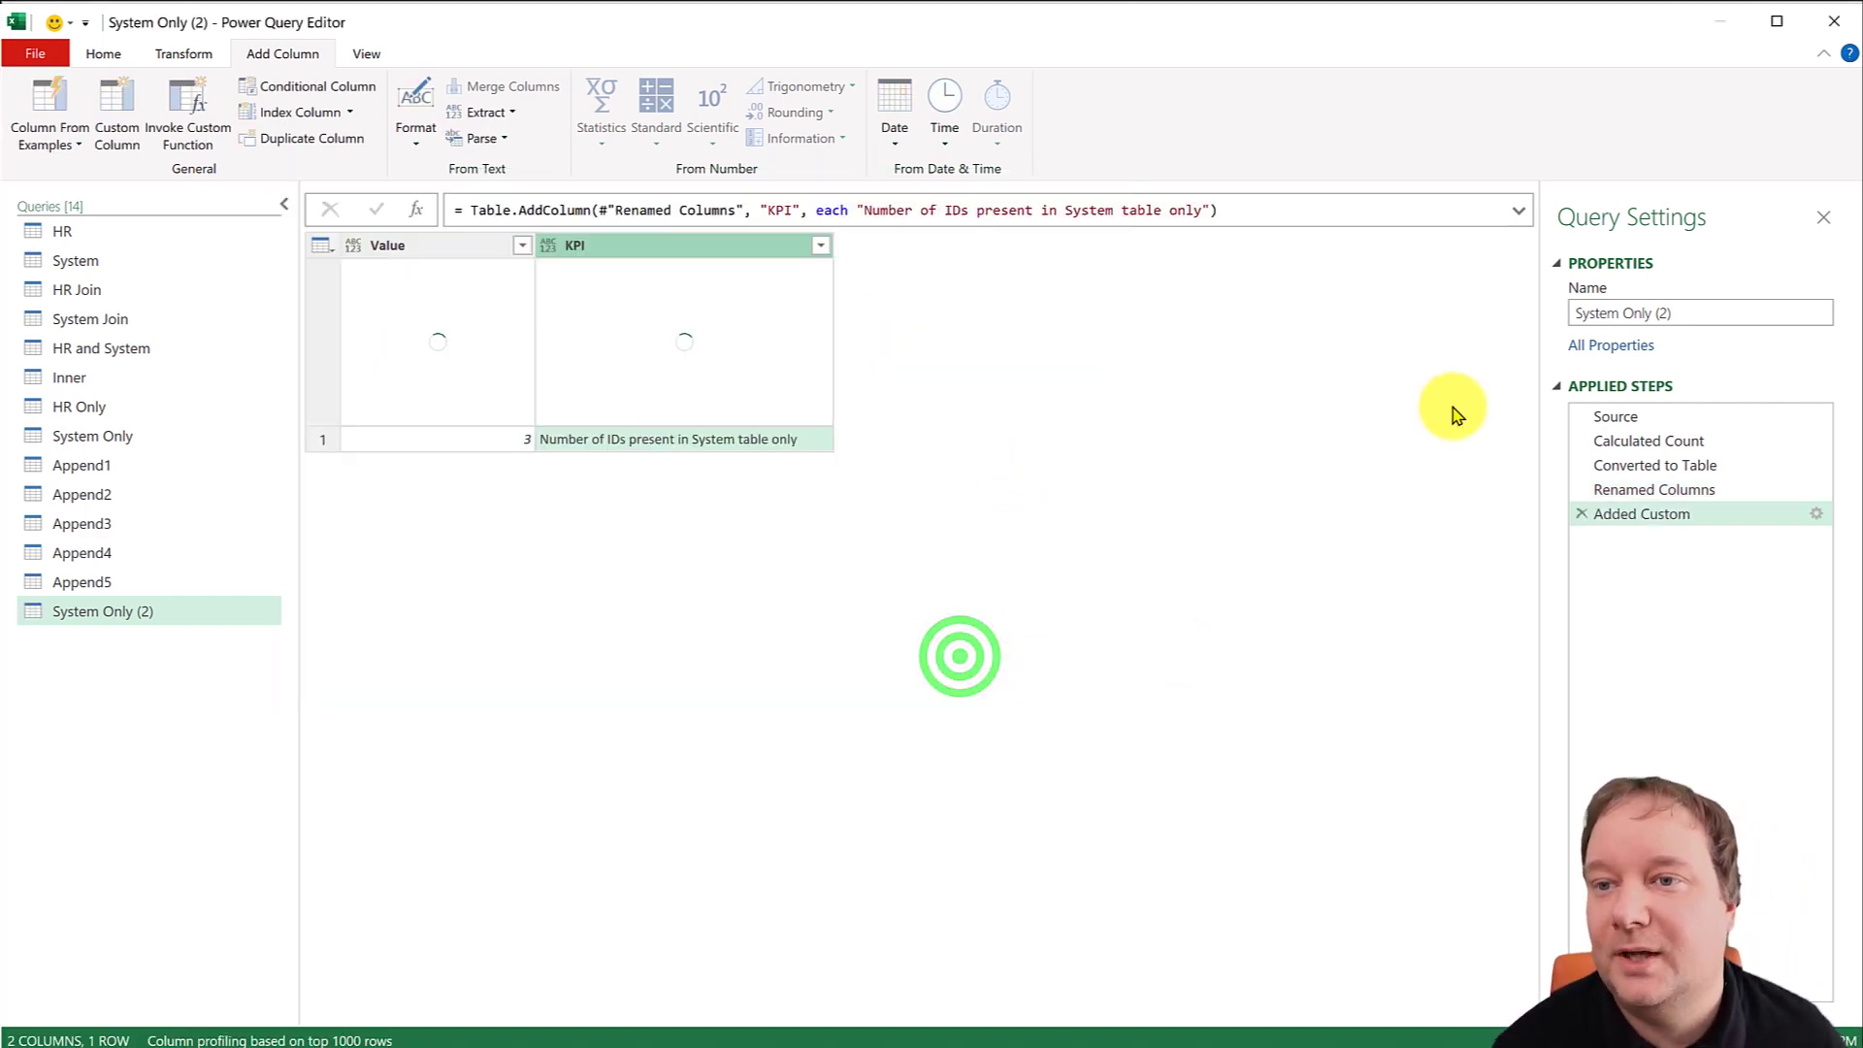
Rename the System Only (2) query as Append6.
{"action": "left_click_drag", "start_coordinate": [1727, 311], "coordinate": [1572, 313]}
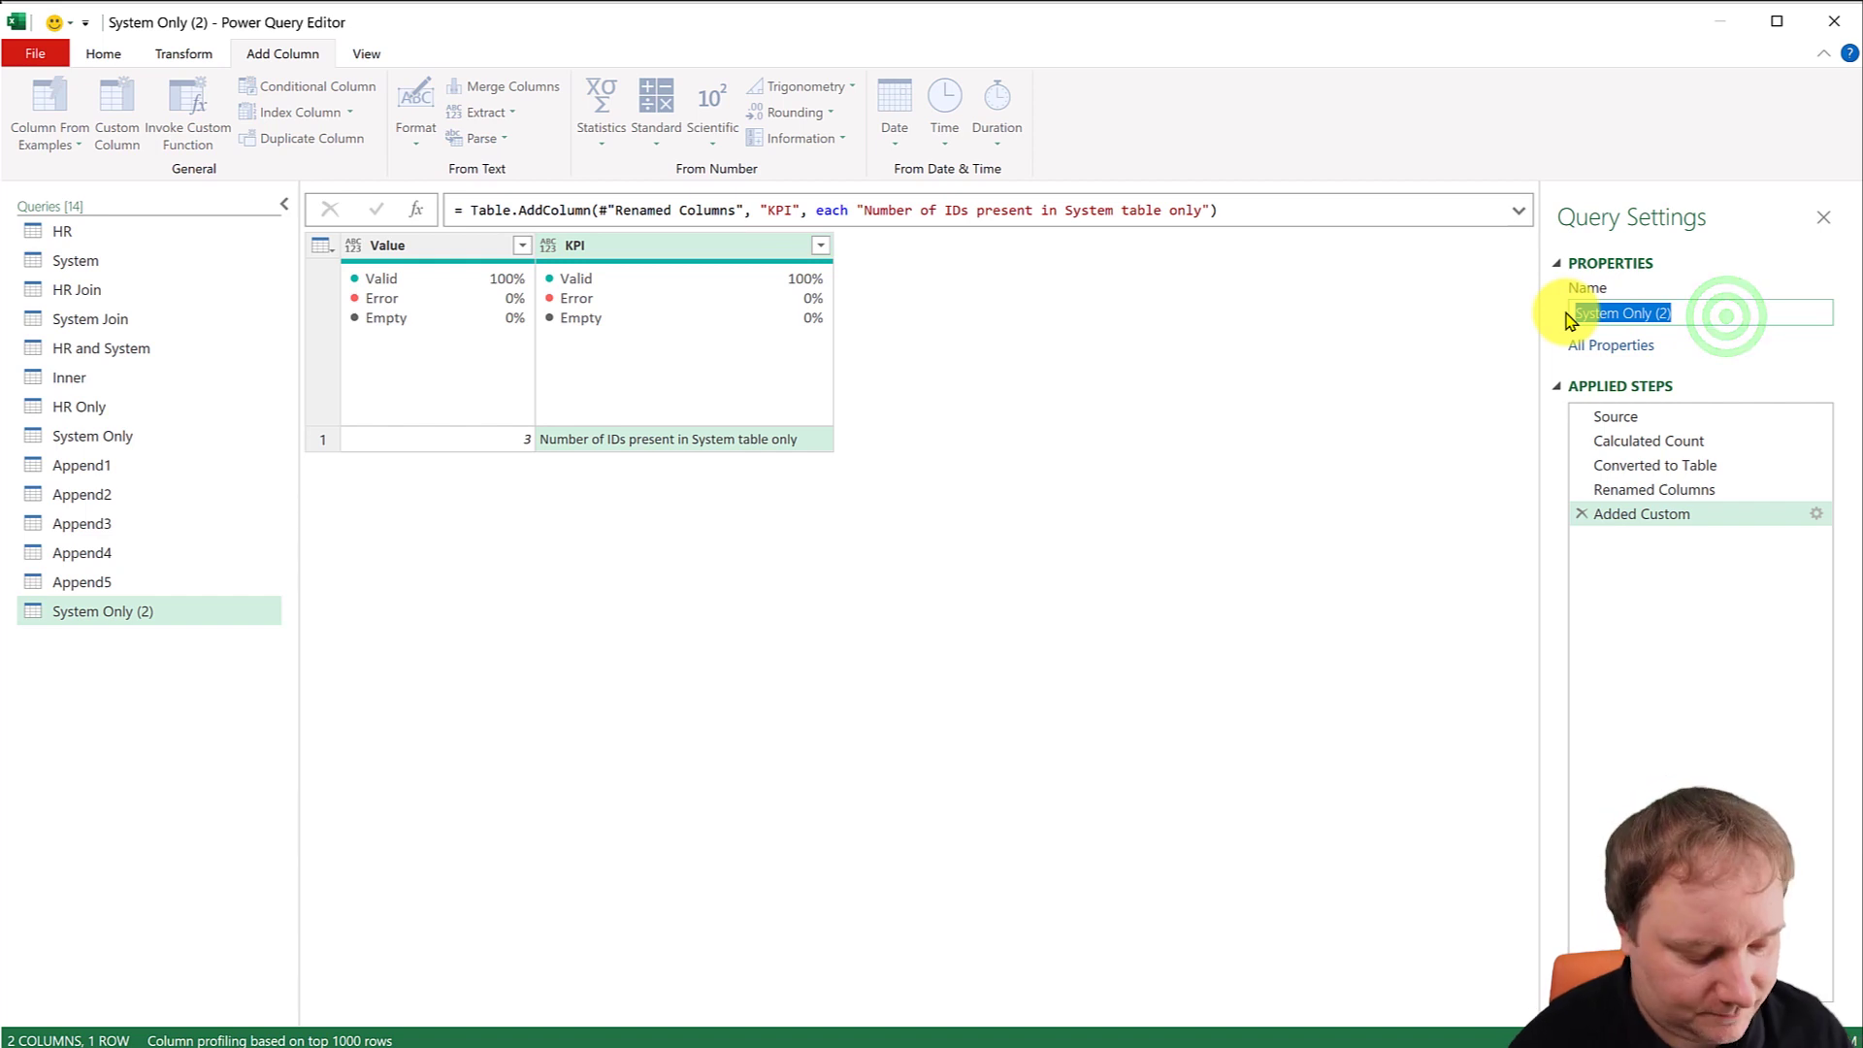
{"action": "type", "text": "Append6"}
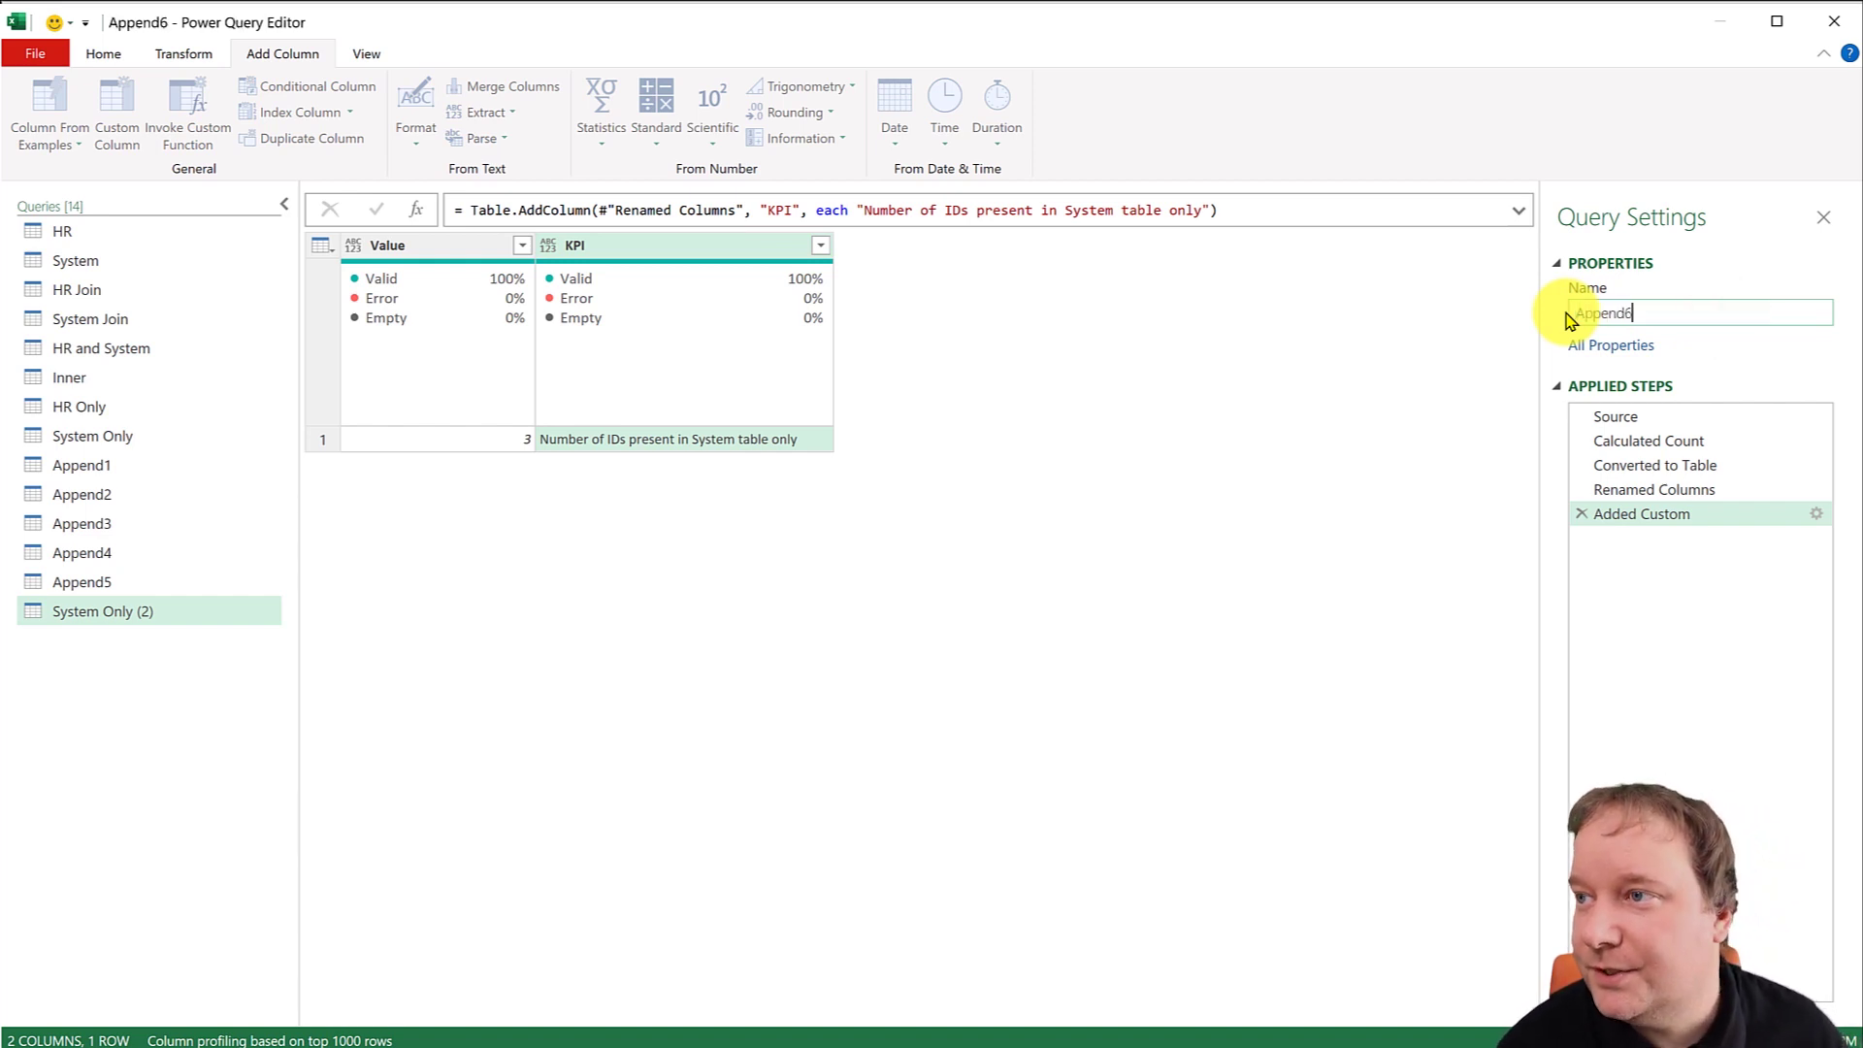
{"action": "key", "text": "Return"}
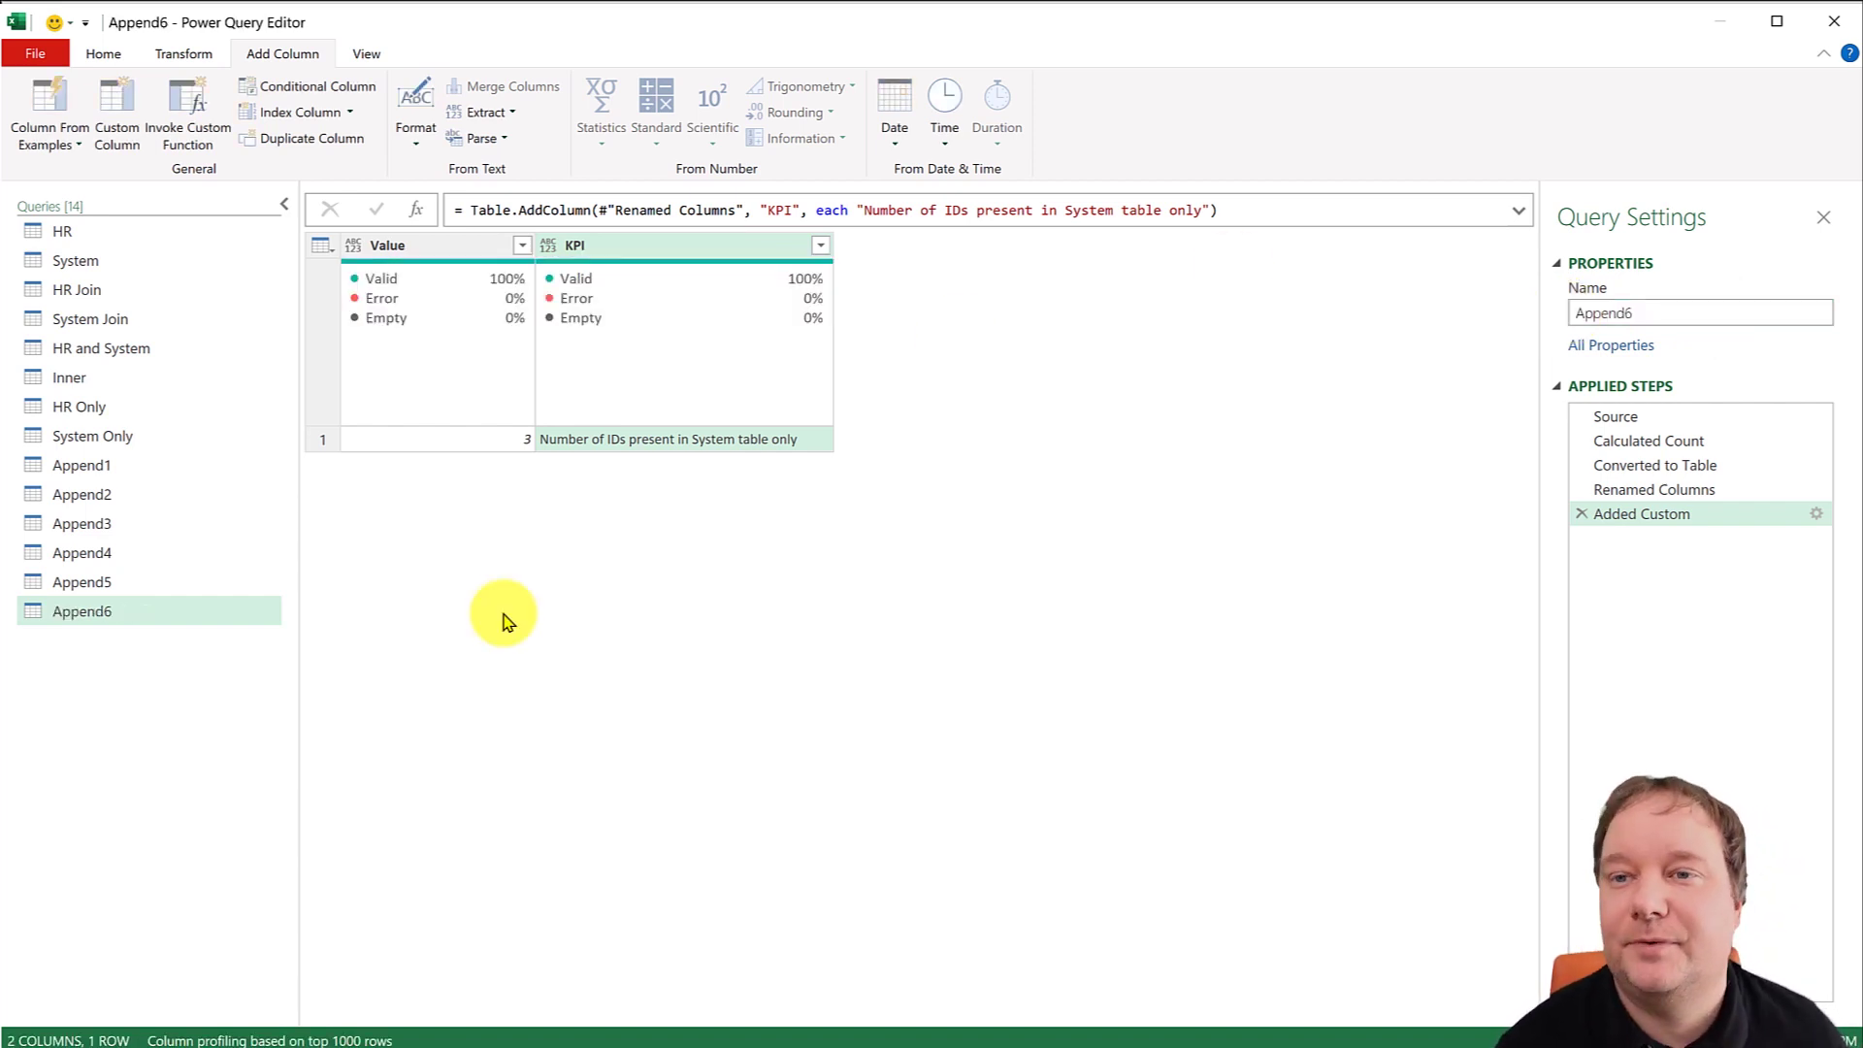
Append the Append1 to Append6 queries in order, each once, as a new query and move its KPI column before Value.
{"action": "left_click", "coordinate": [103, 54]}
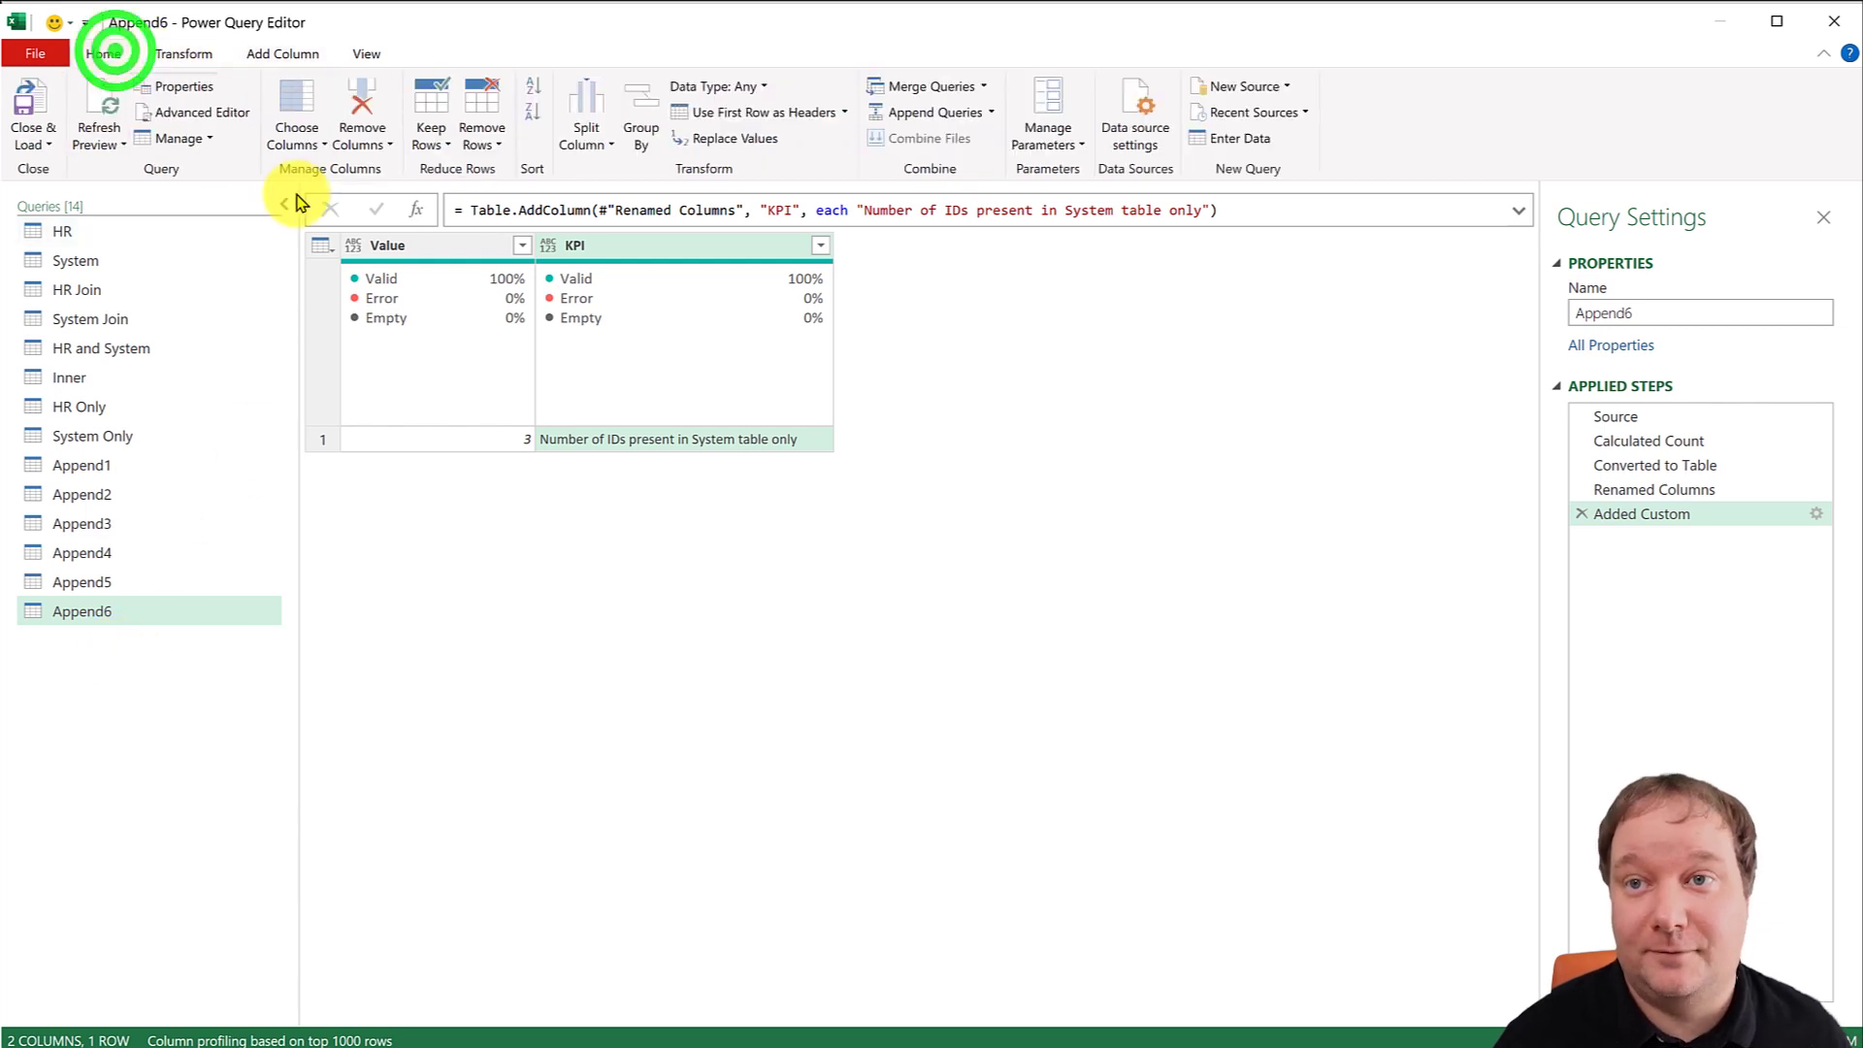
{"action": "left_click", "coordinate": [991, 113]}
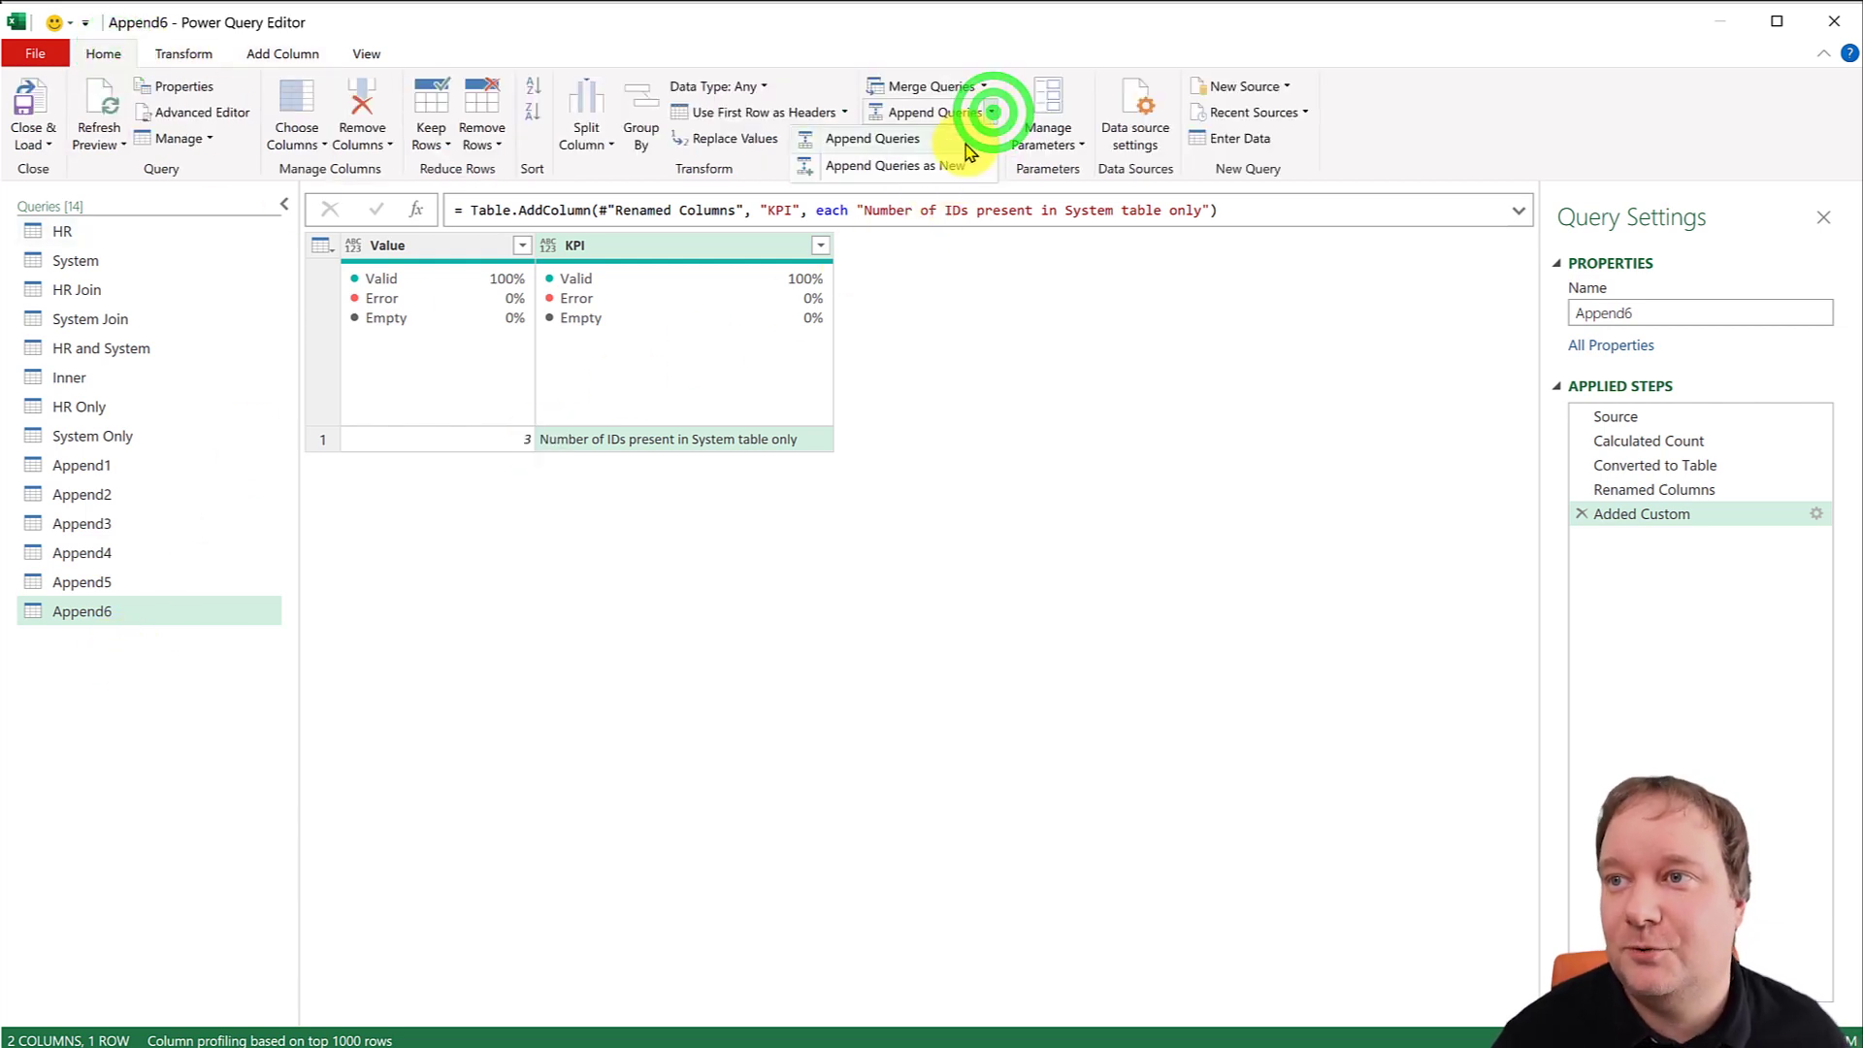
{"action": "left_click", "coordinate": [958, 160]}
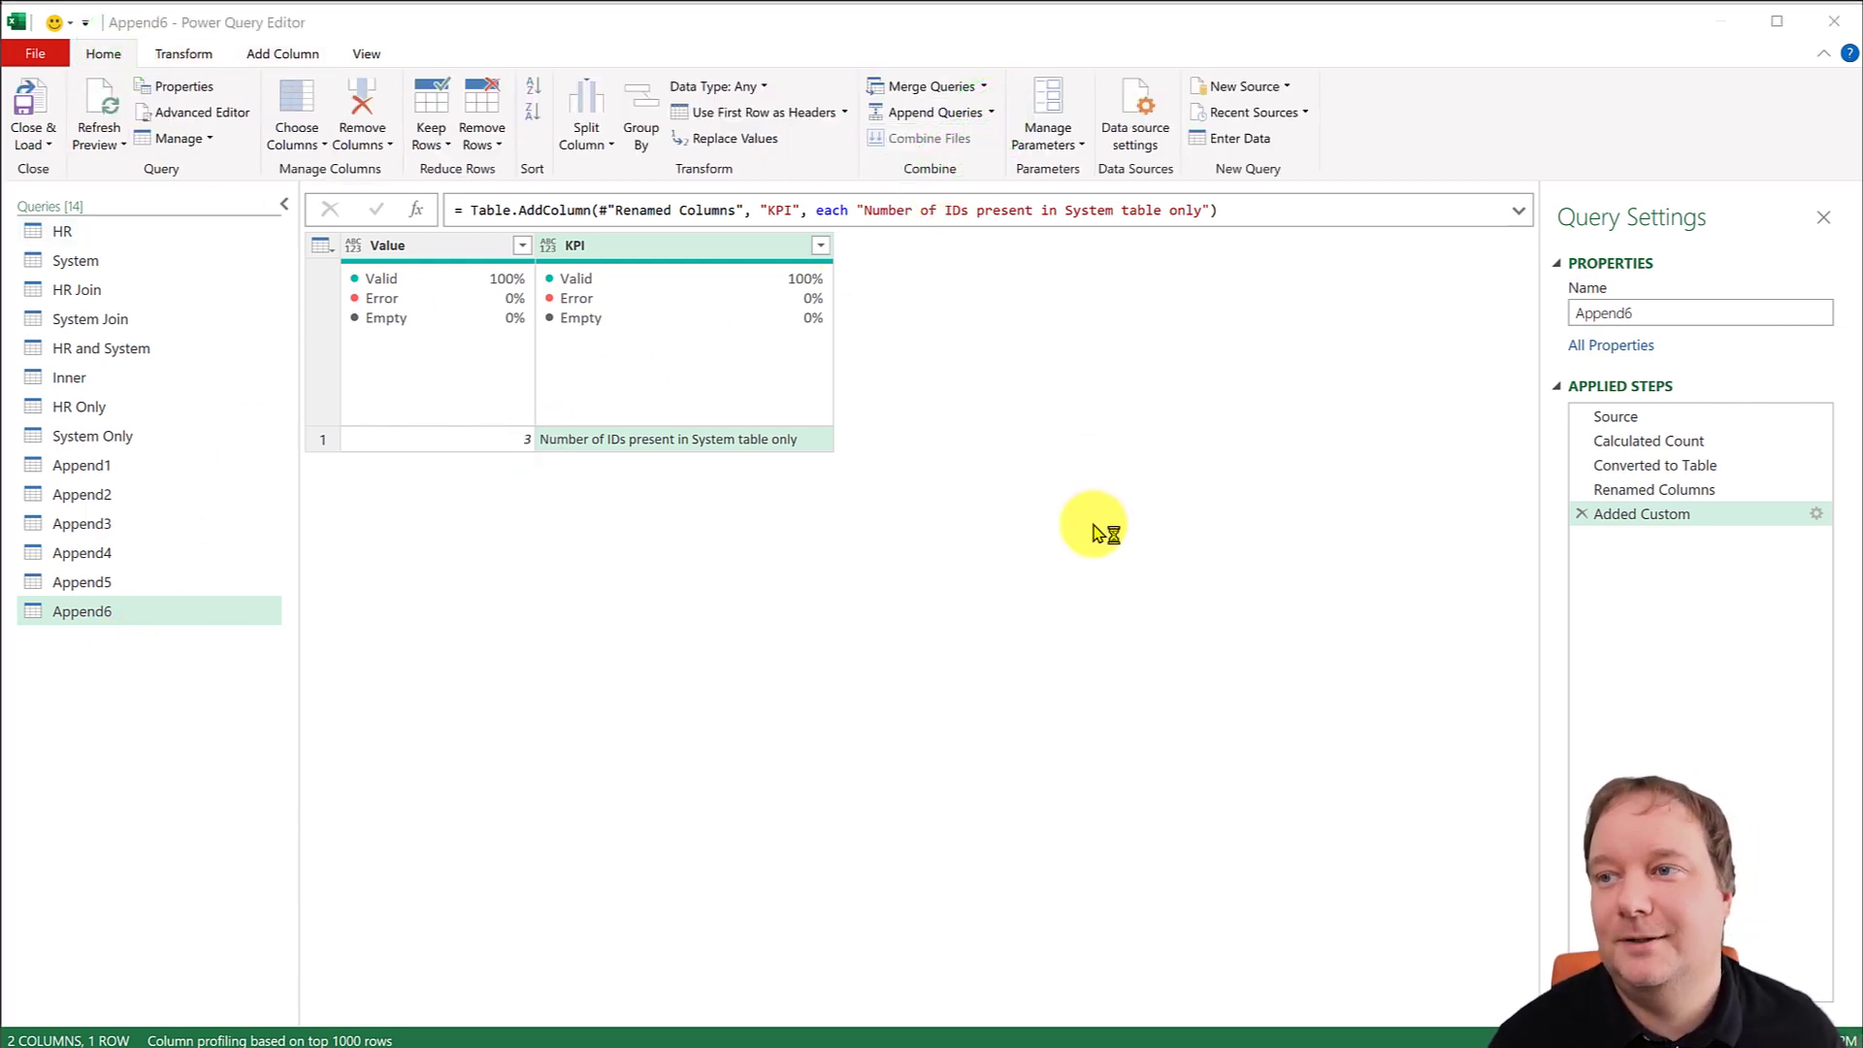
{"action": "left_click", "coordinate": [827, 576]}
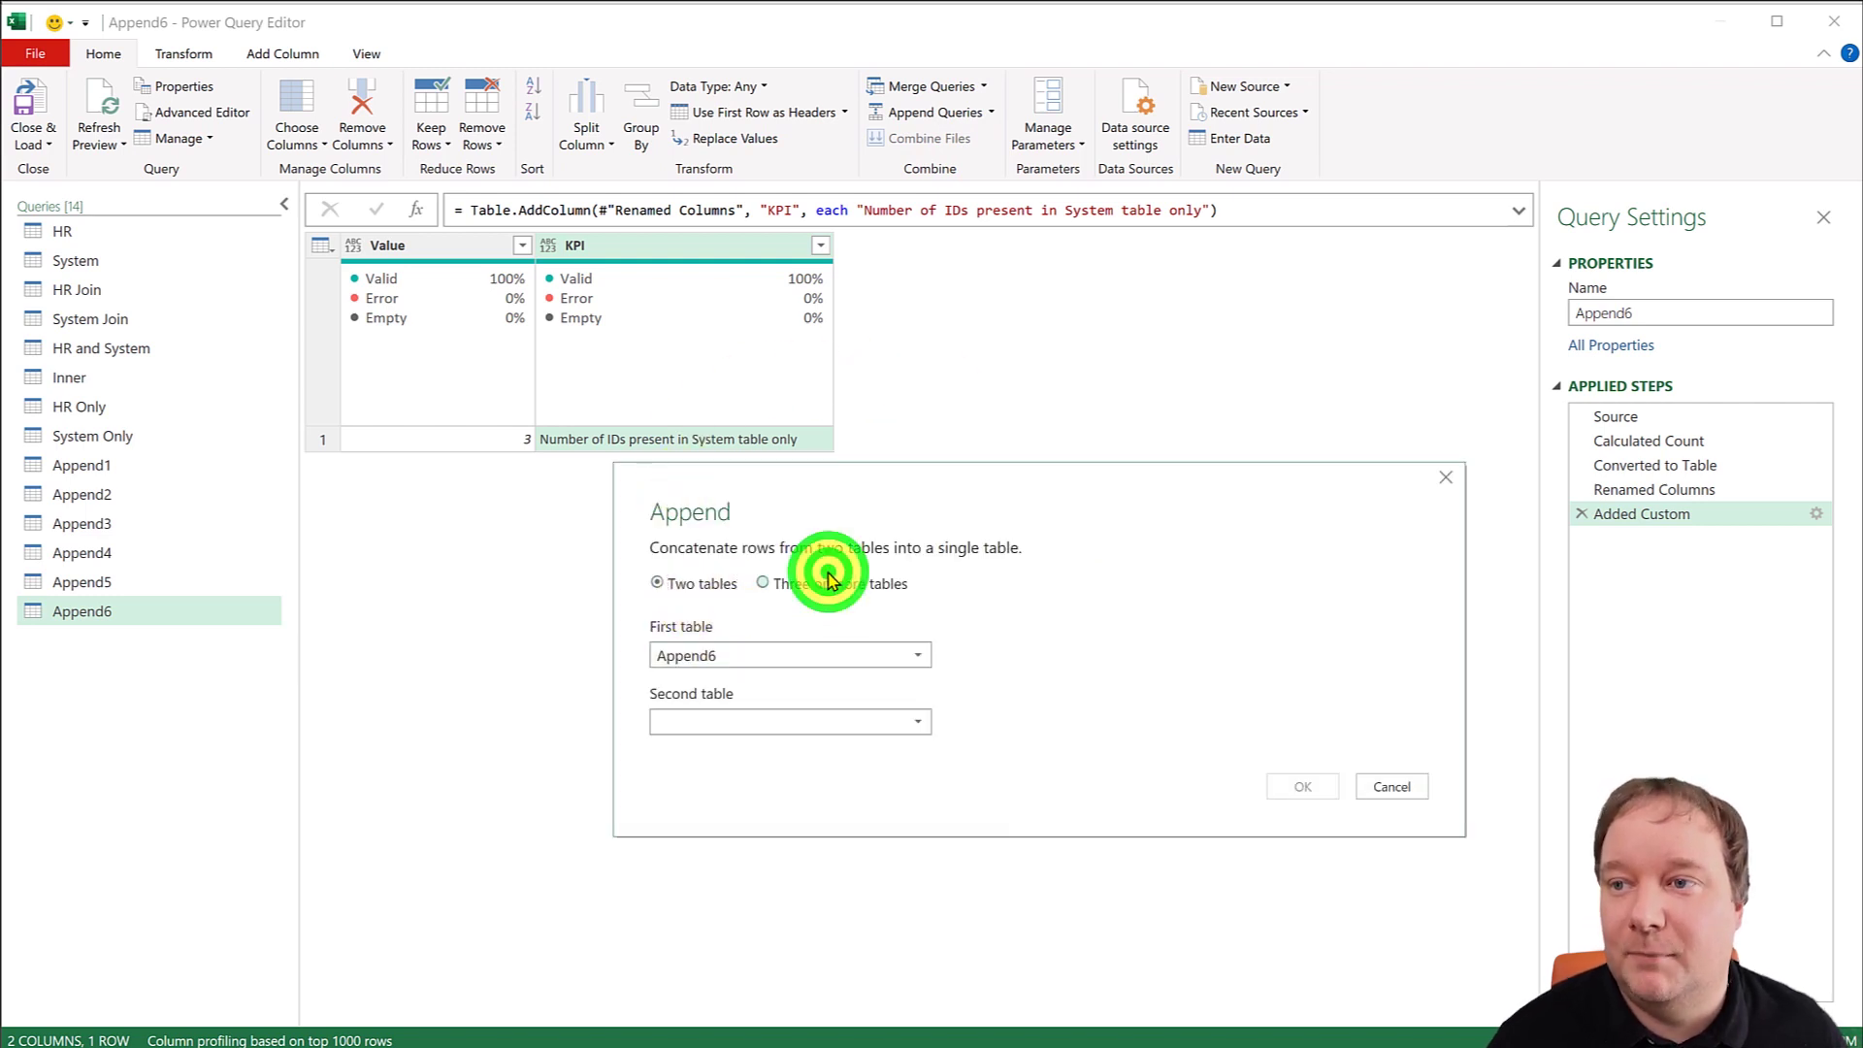
{"action": "left_click_drag", "start_coordinate": [929, 722], "coordinate": [925, 864]}
{"action": "left_click", "coordinate": [716, 749]}
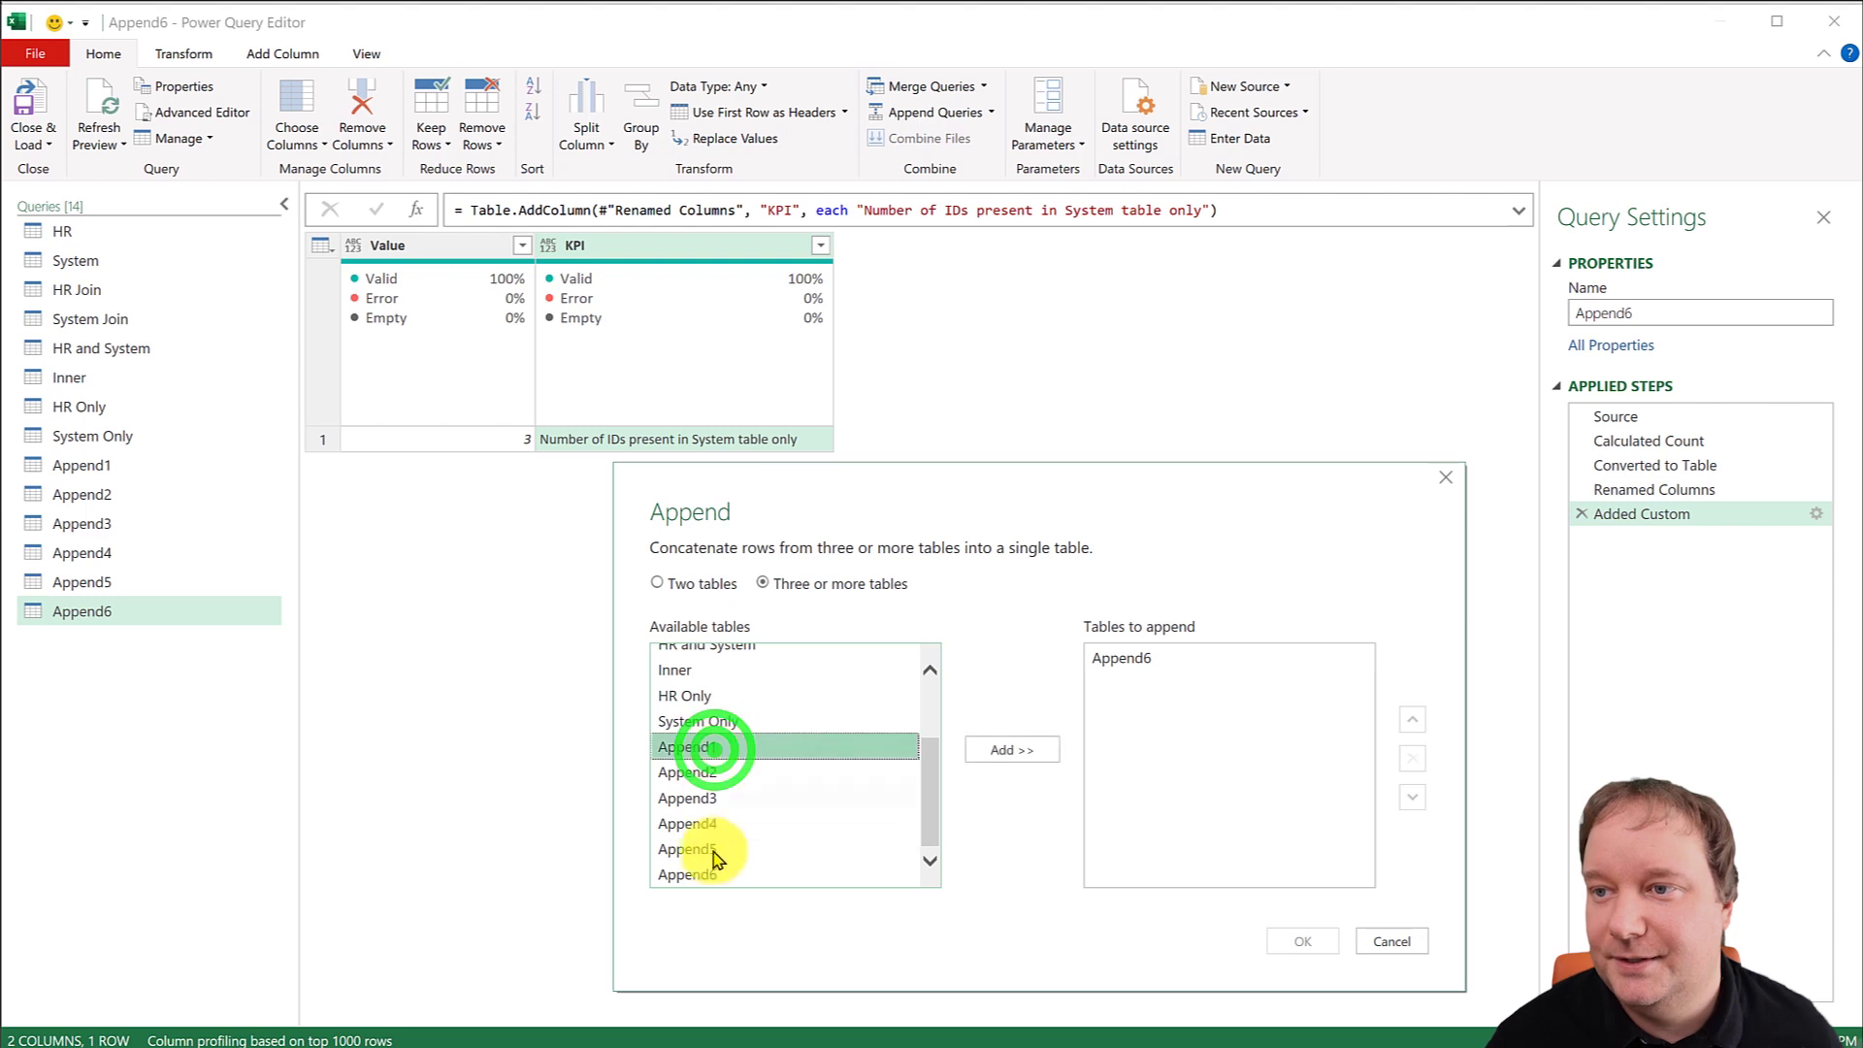
{"action": "left_click", "coordinate": [714, 876], "text": "shift"}
{"action": "left_click", "coordinate": [992, 751]}
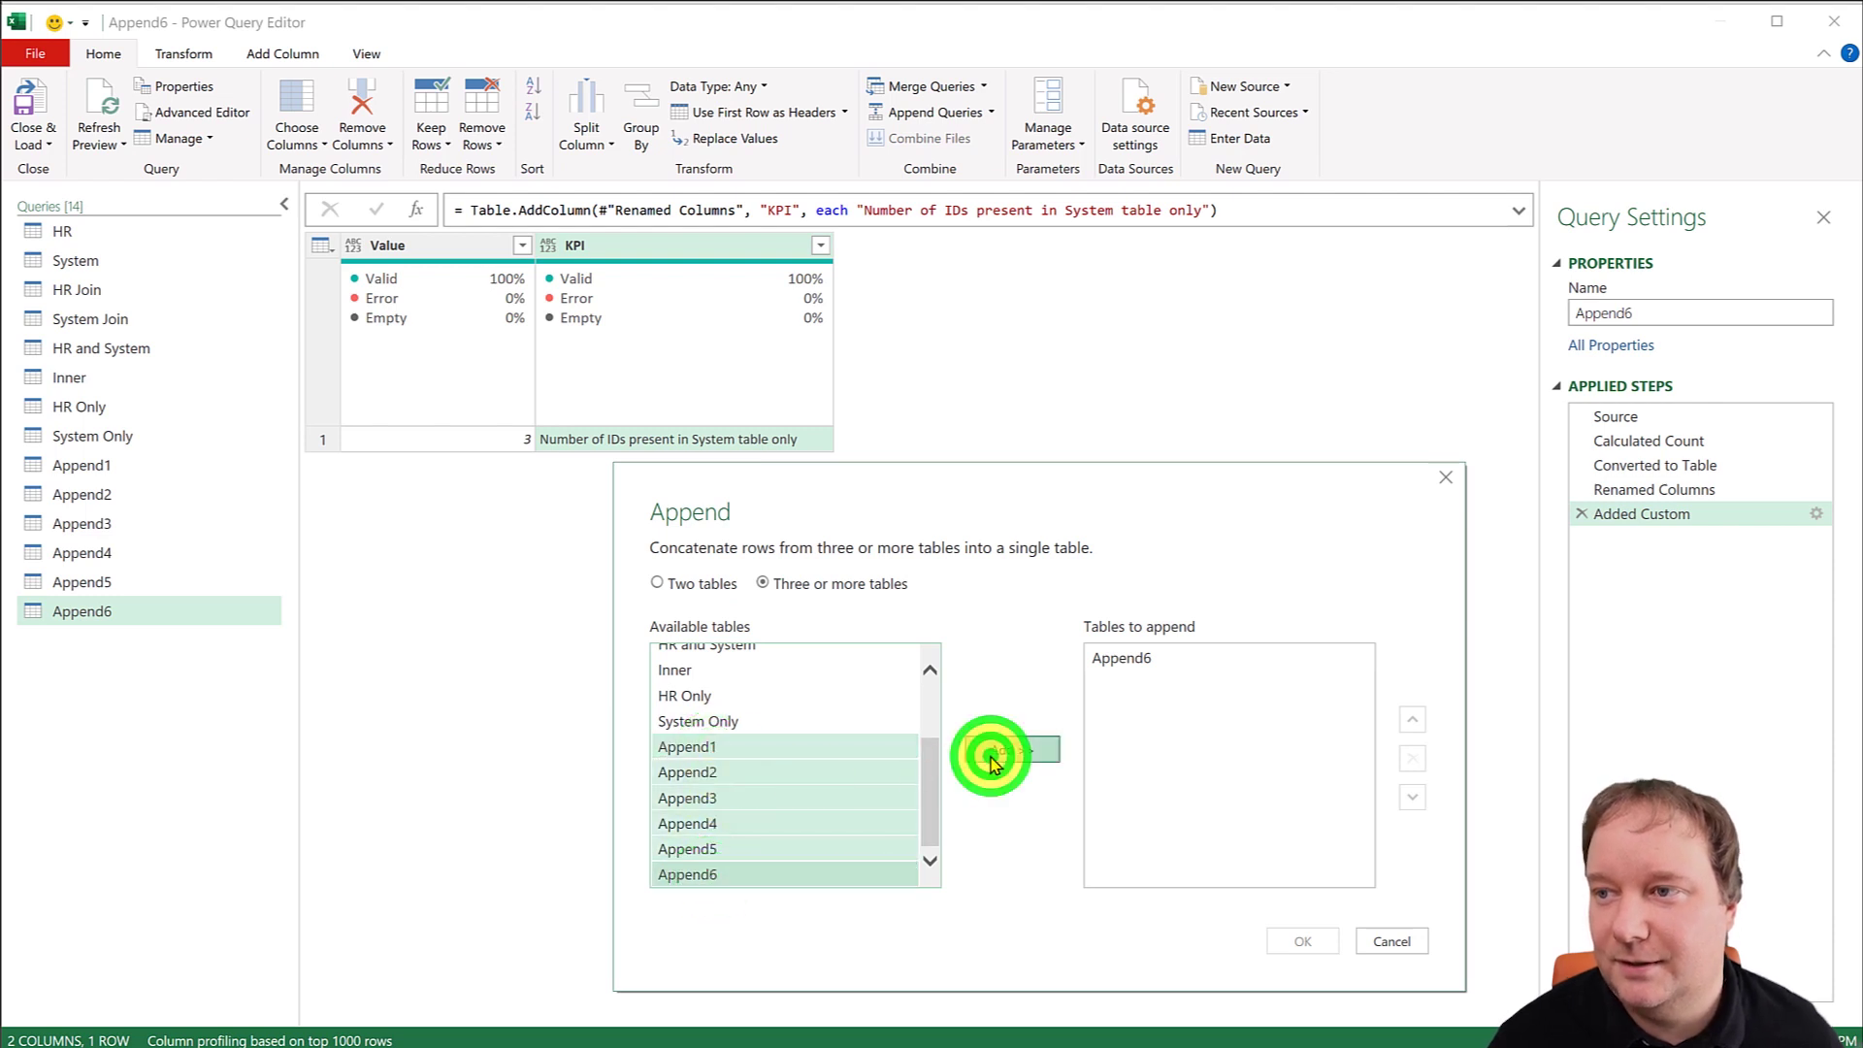
{"action": "left_click", "coordinate": [1140, 660]}
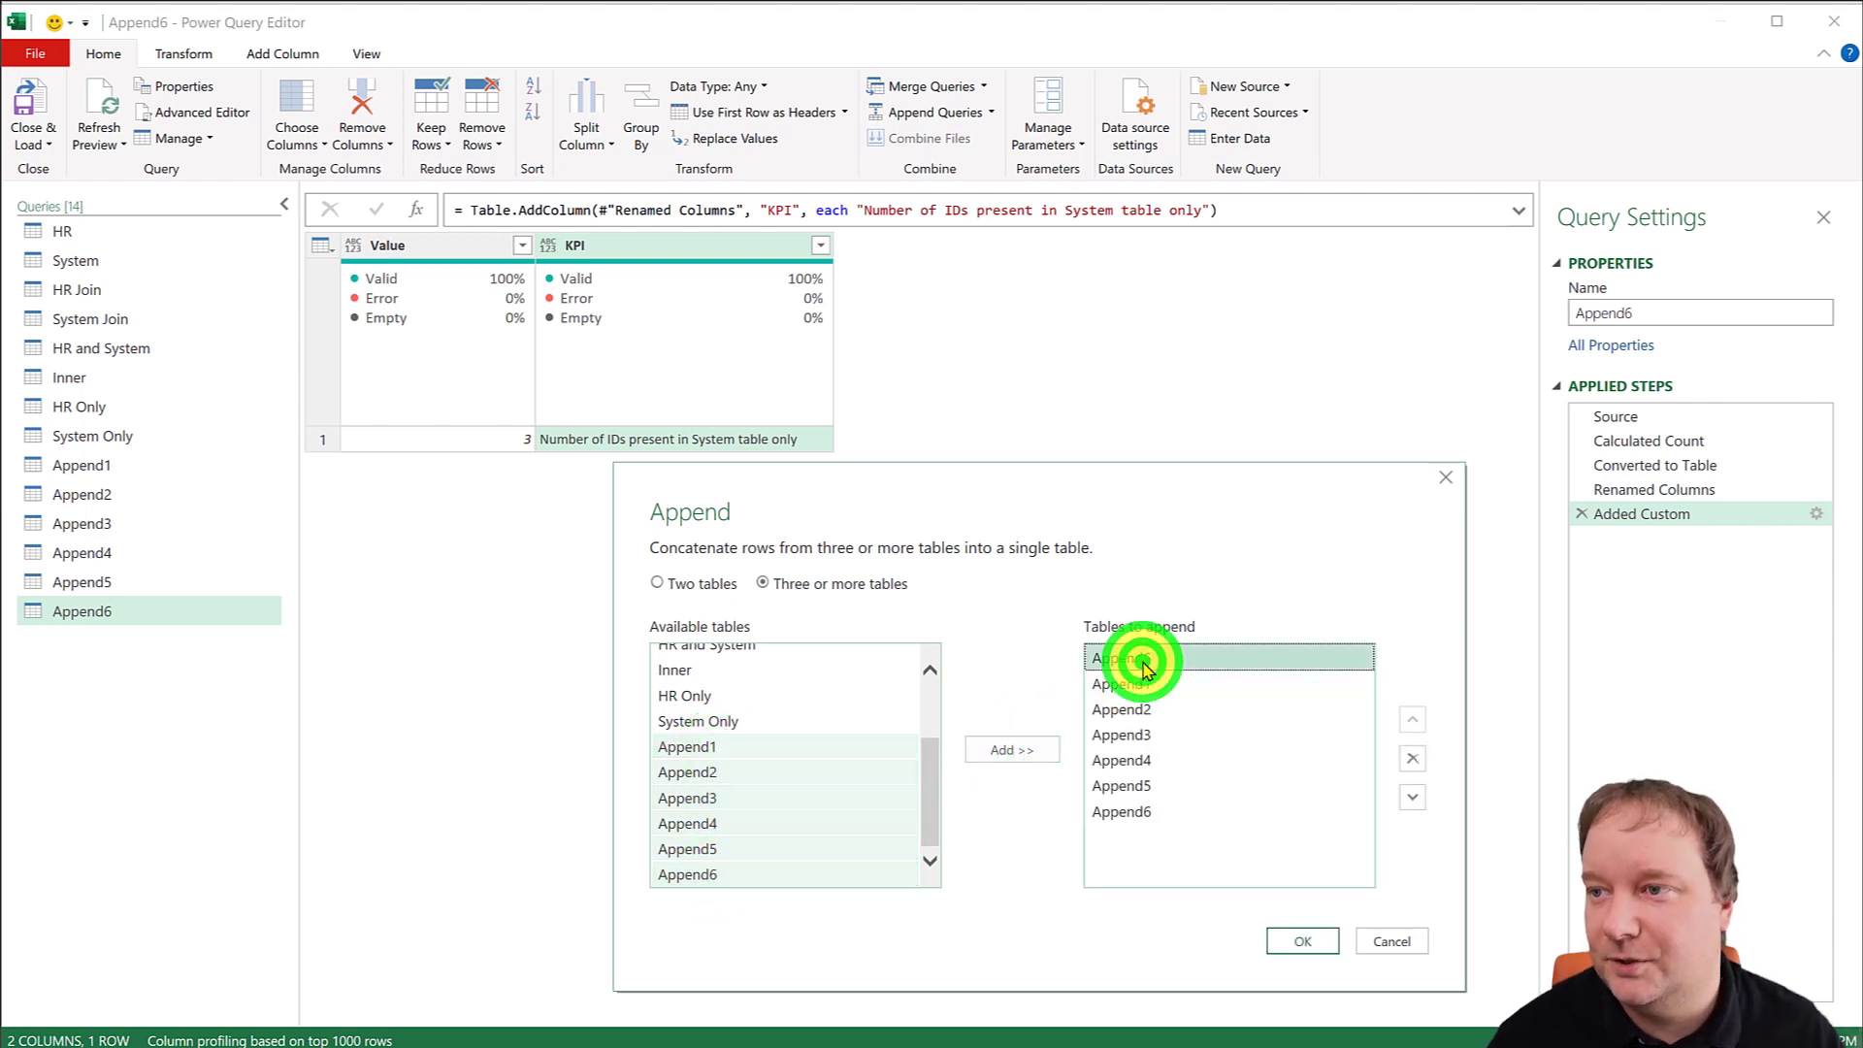
{"action": "left_click", "coordinate": [1417, 766]}
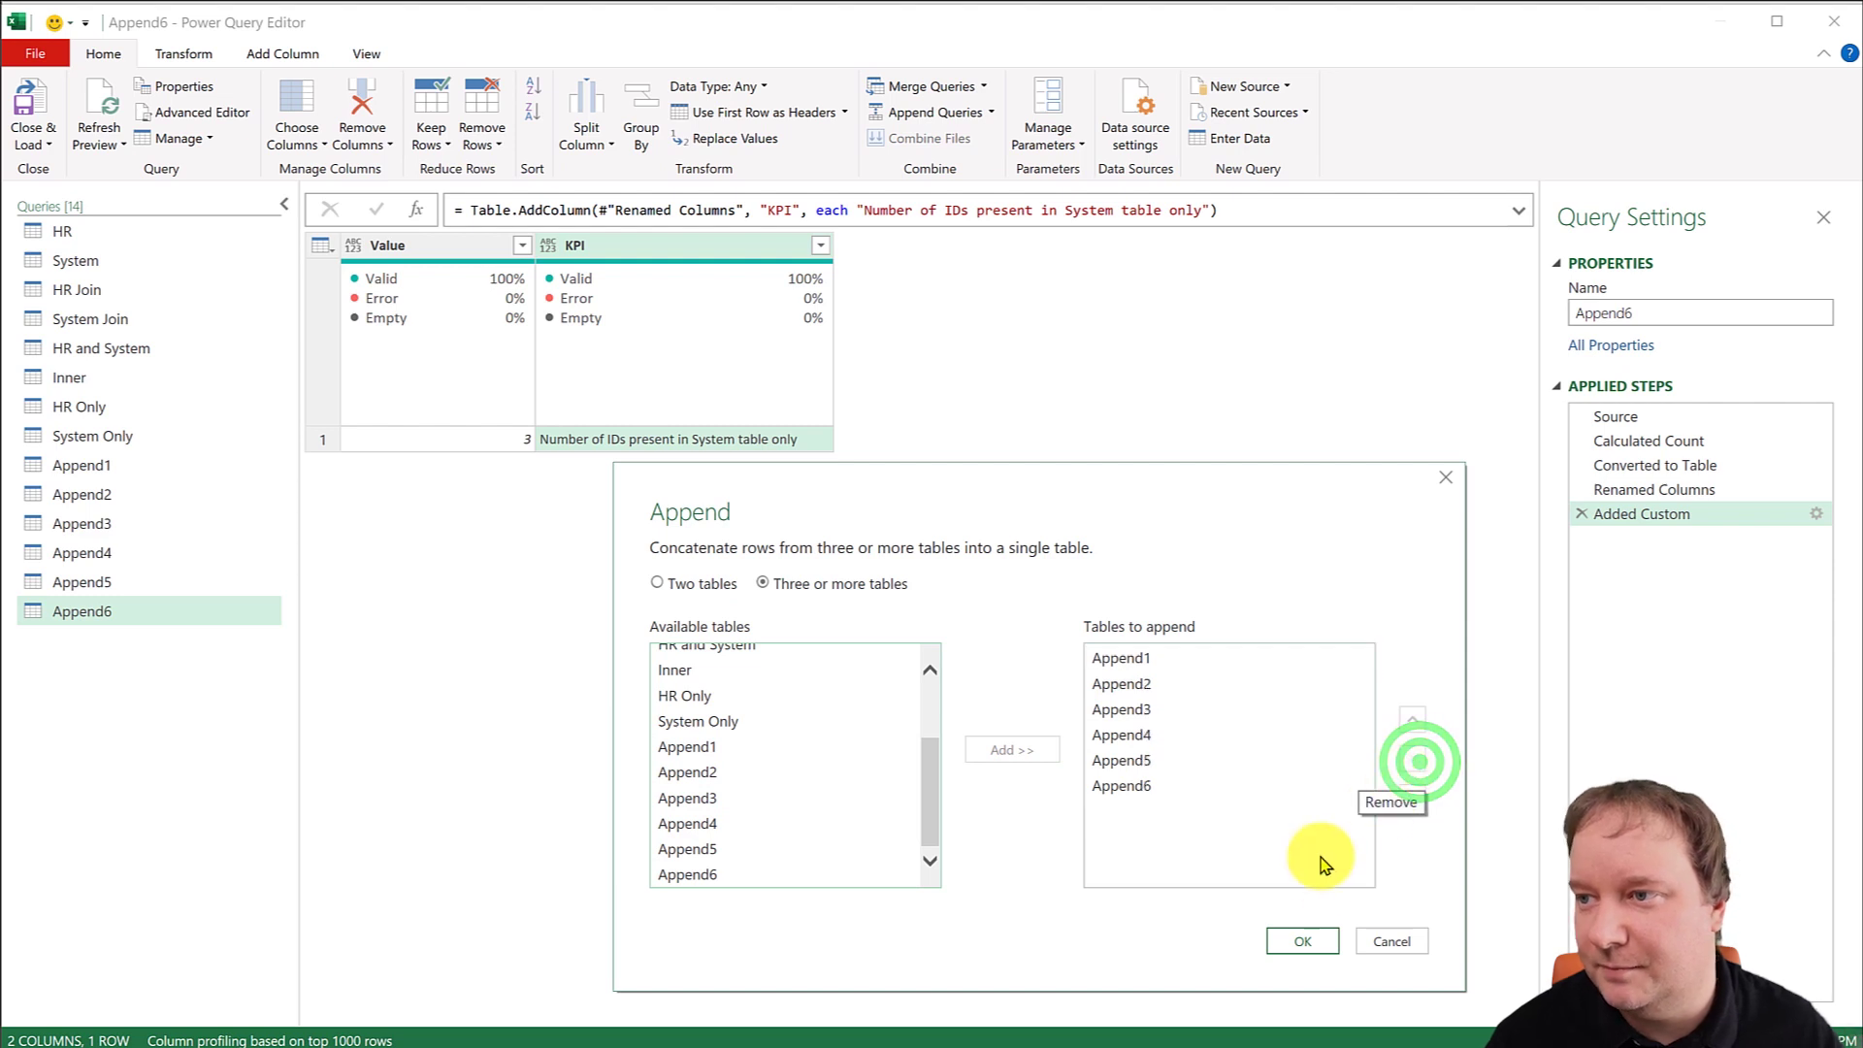
{"action": "left_click", "coordinate": [1305, 939]}
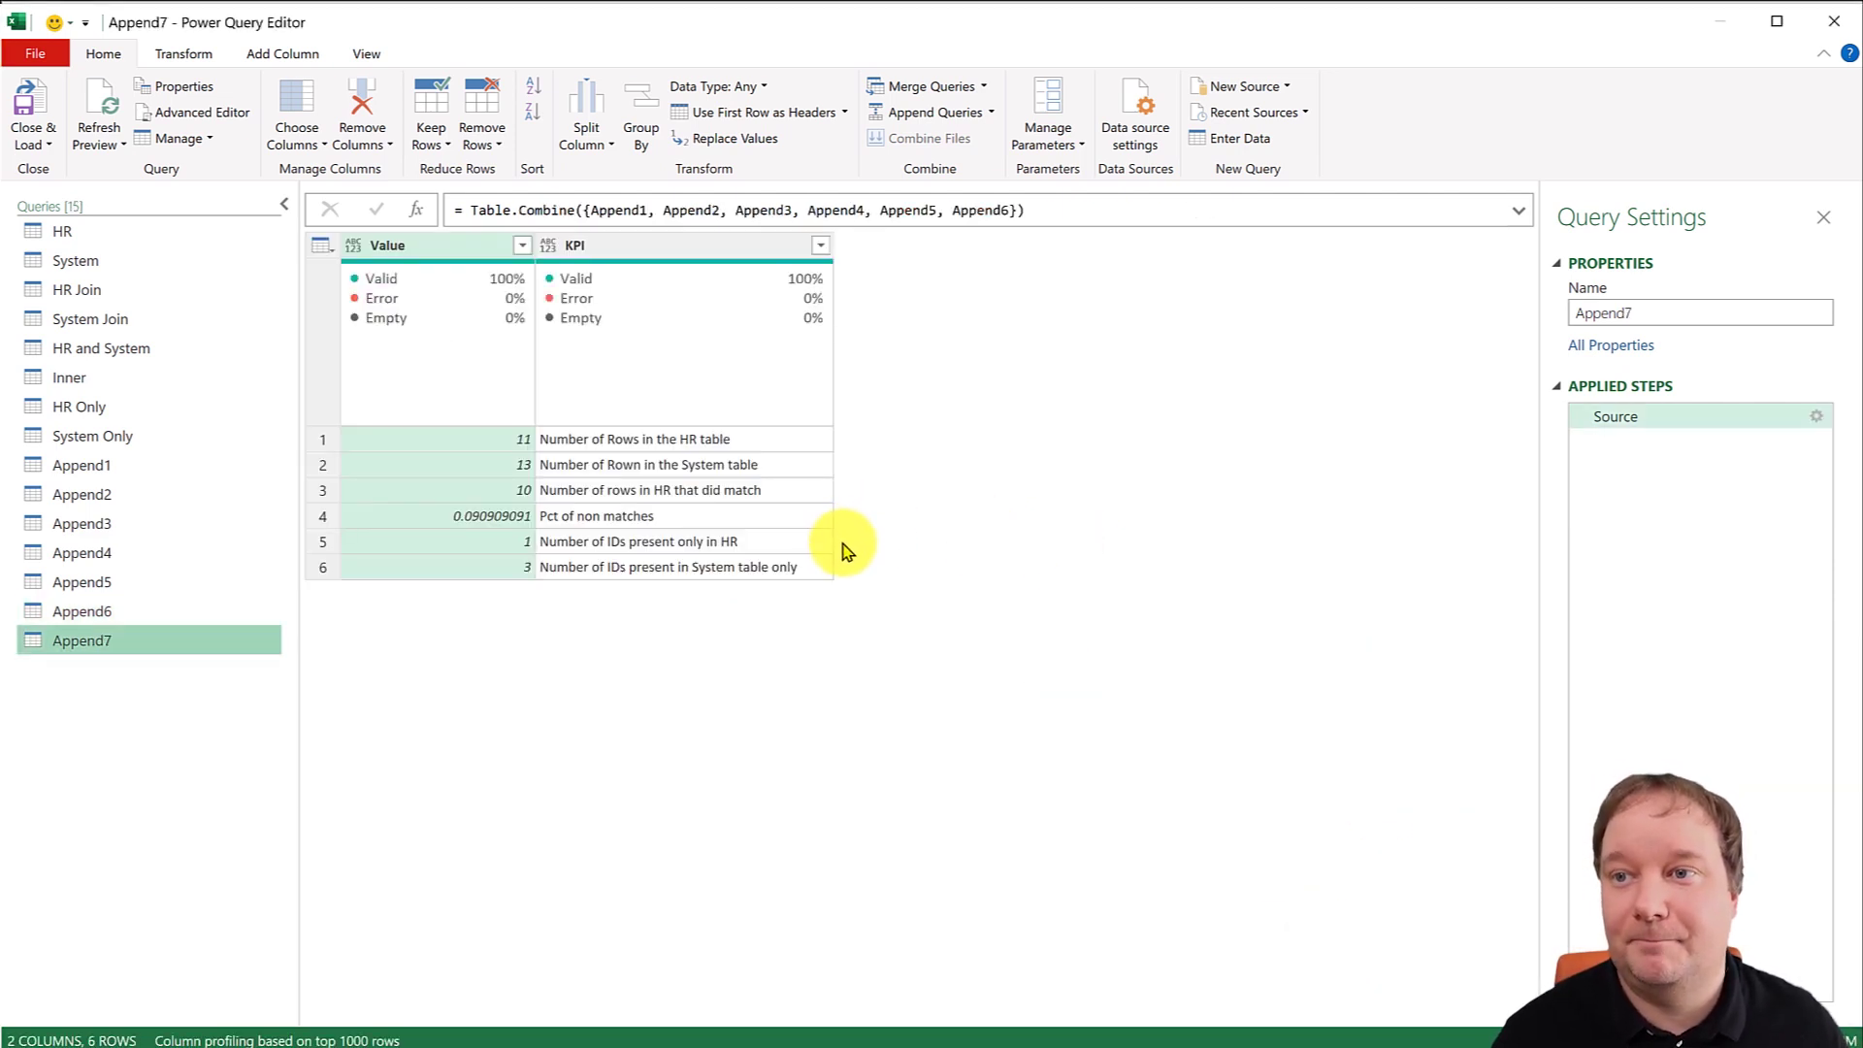
{"action": "left_click_drag", "start_coordinate": [653, 243], "coordinate": [394, 243]}
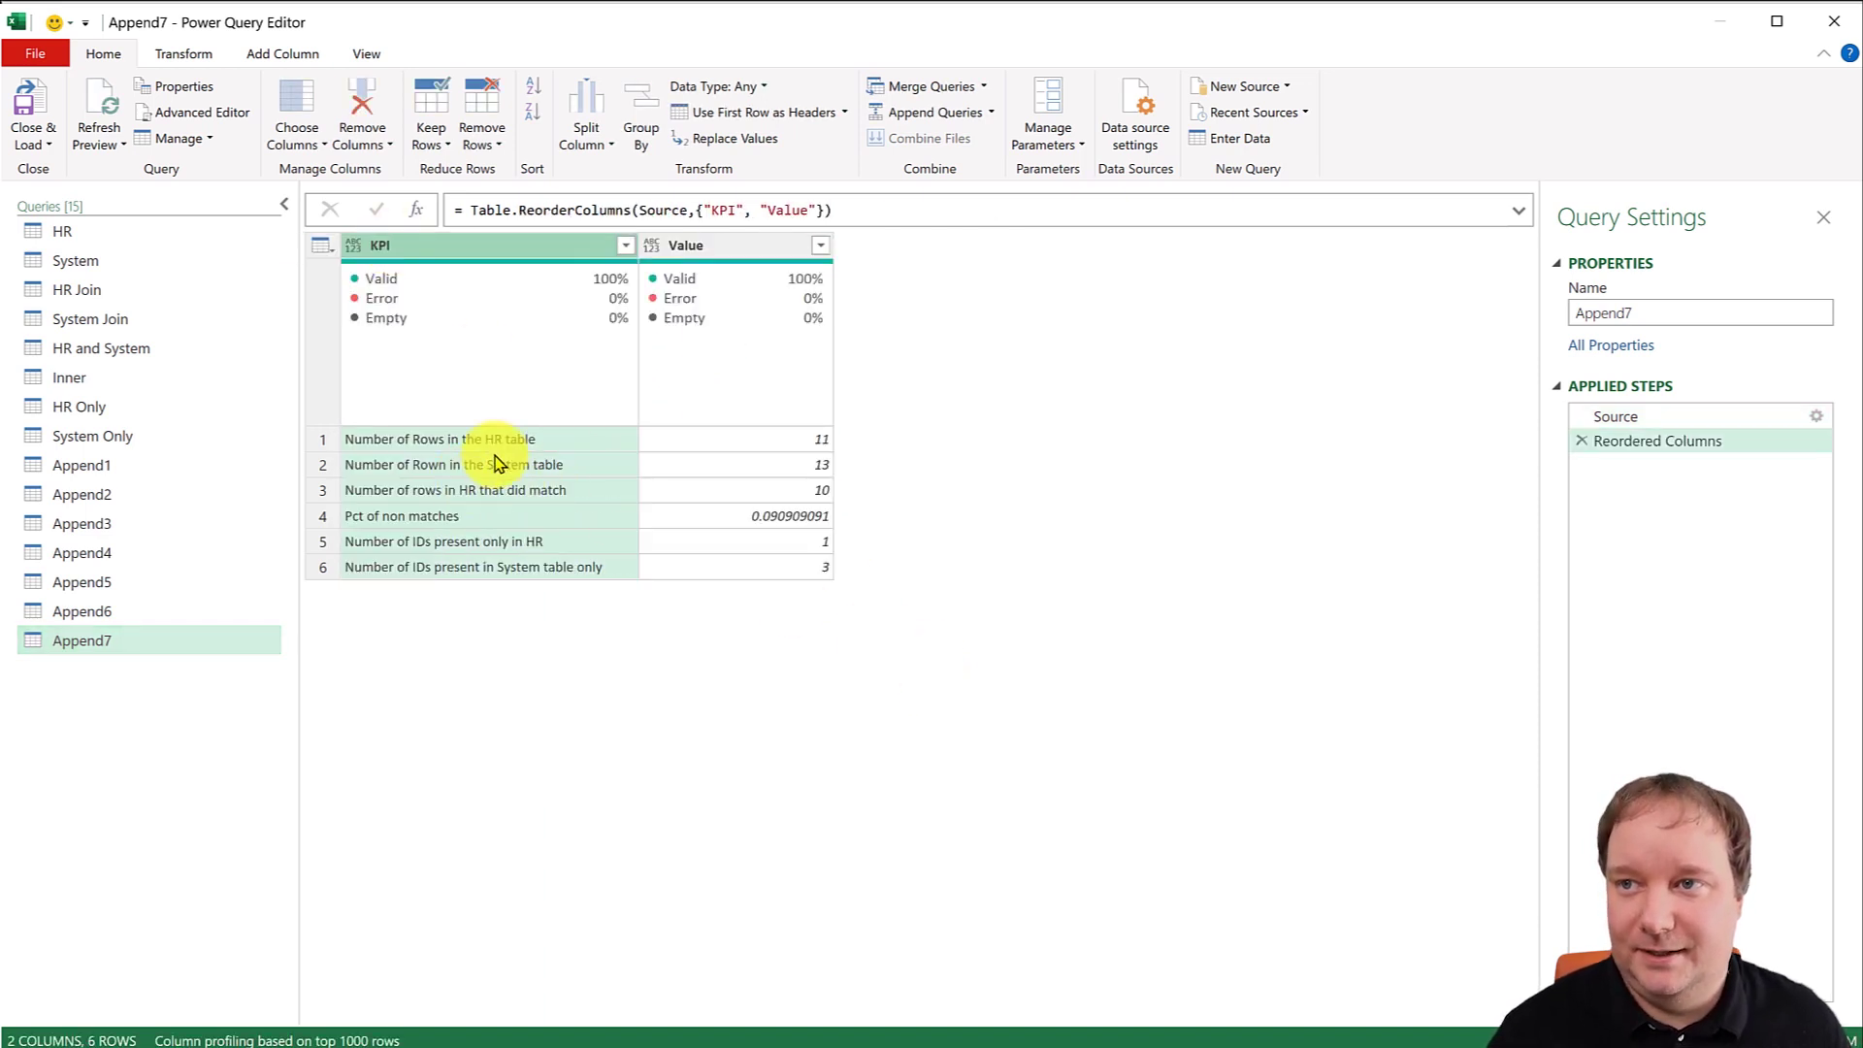
Rename the appended query as Dashboard, then close the query editor and load the new queries as connection only.
{"action": "double_click", "coordinate": [1652, 312]}
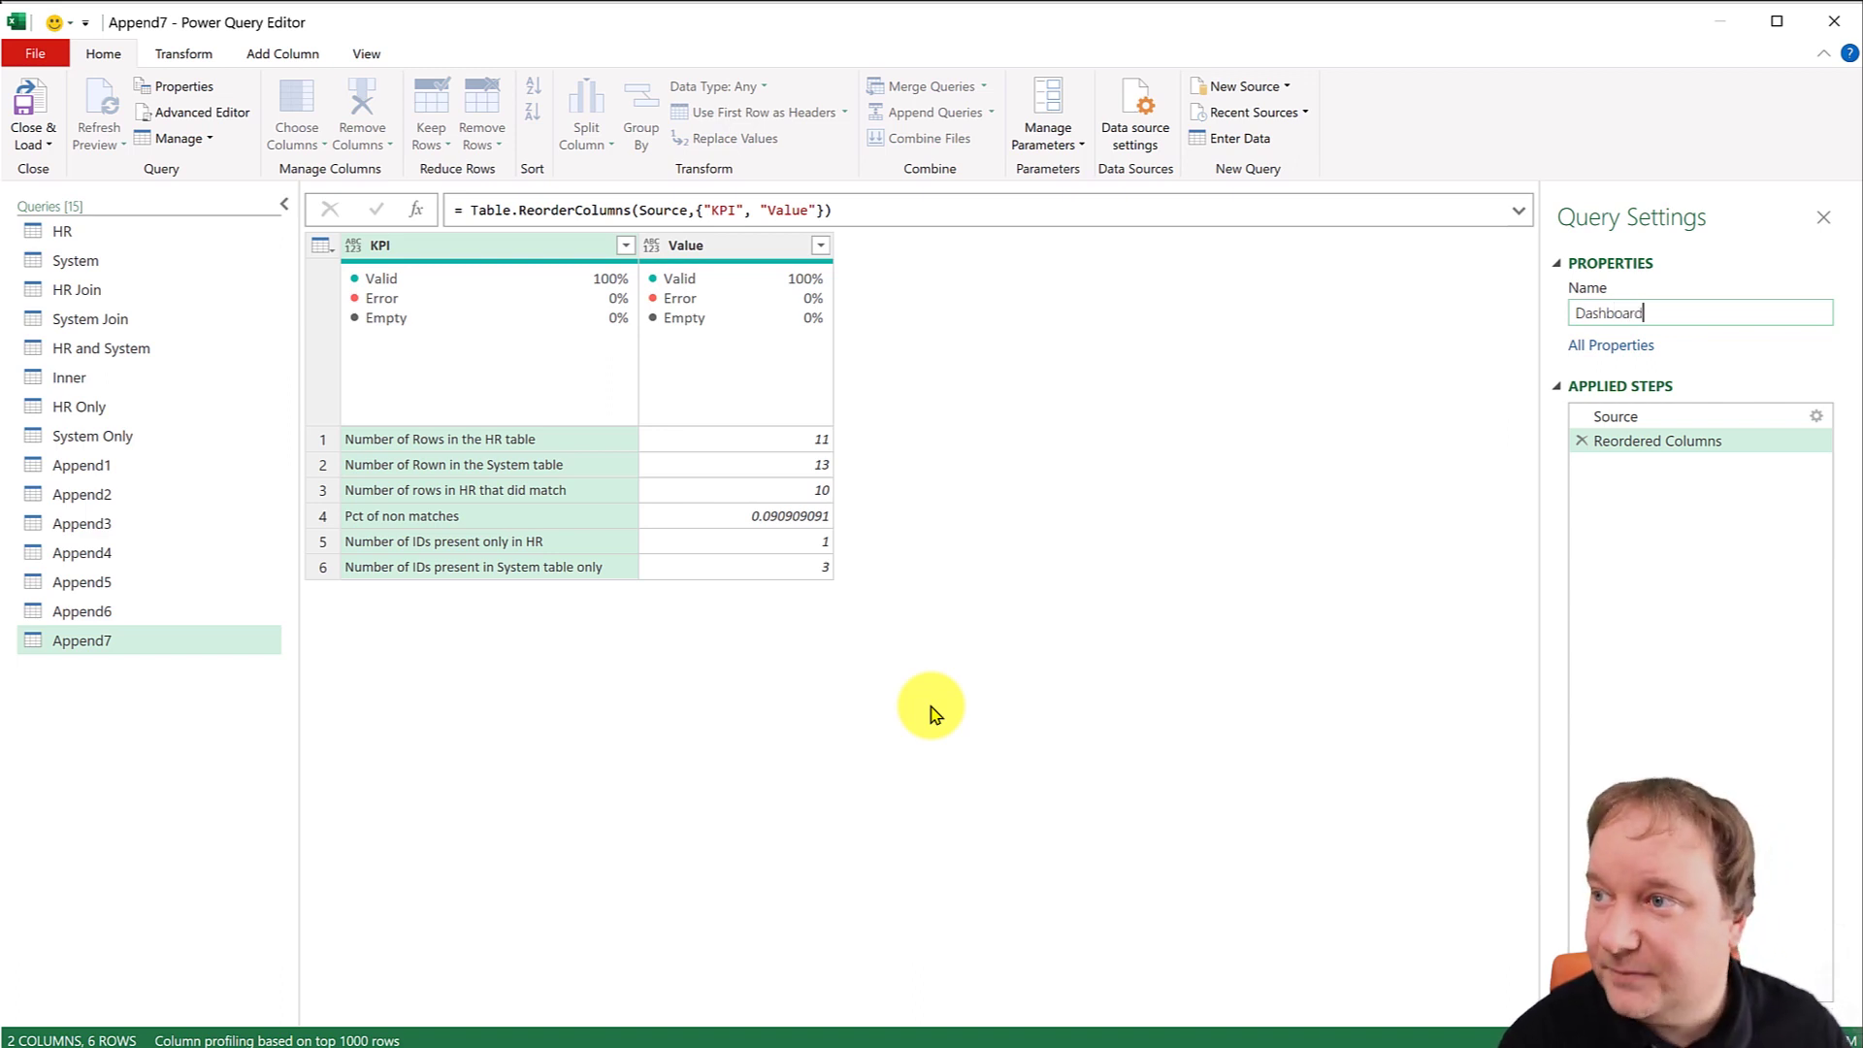
{"action": "key", "text": "Return"}
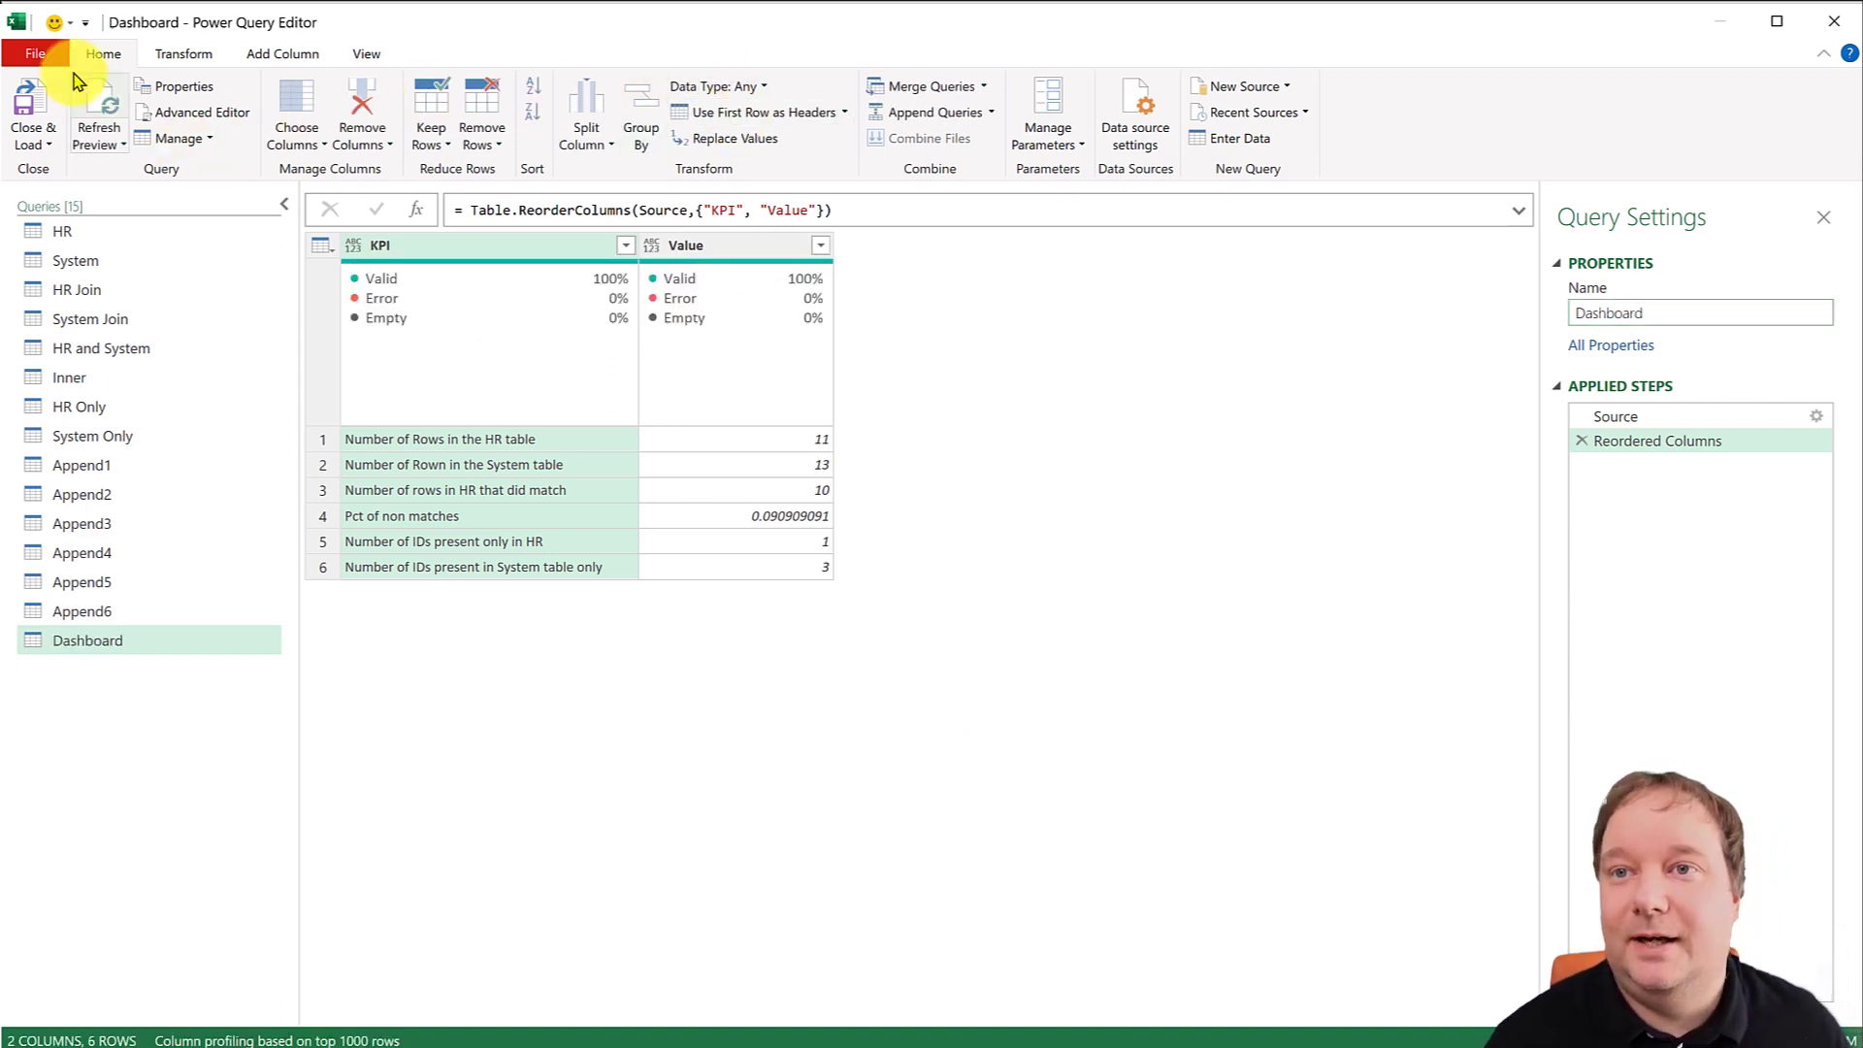
{"action": "left_click", "coordinate": [47, 144]}
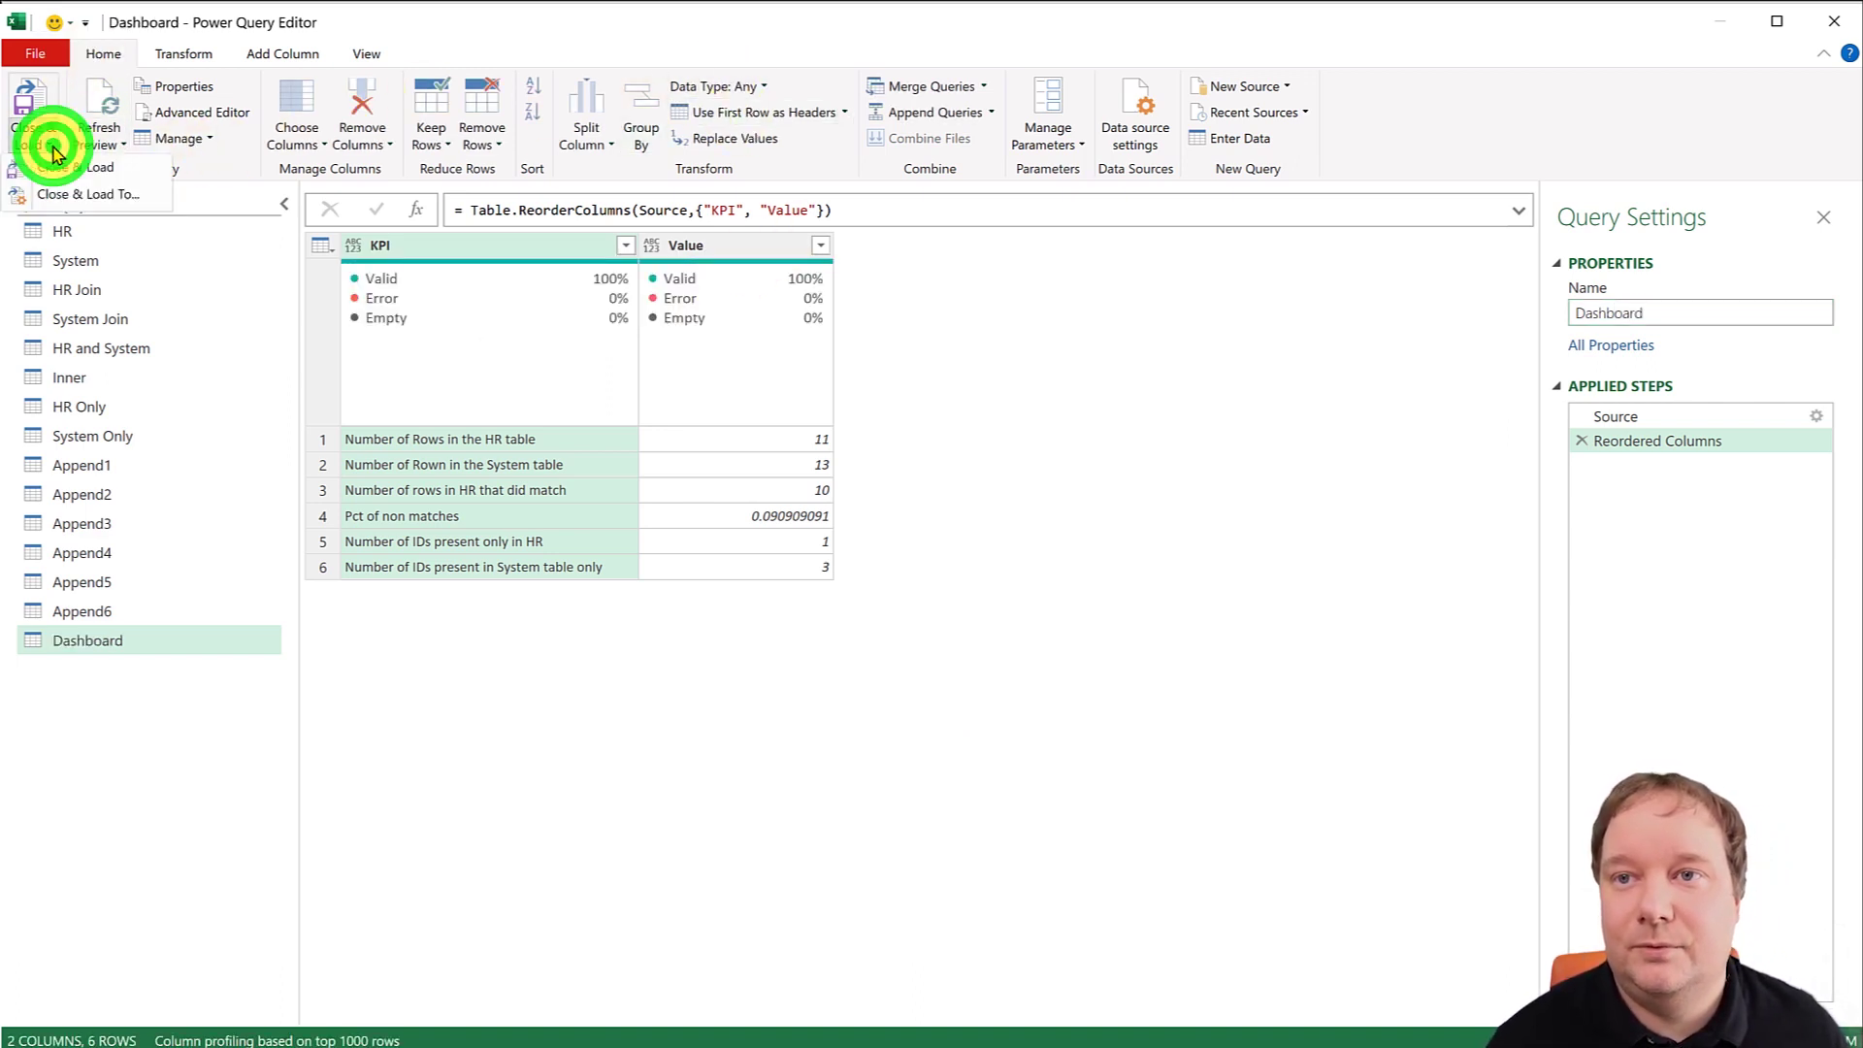
{"action": "left_click", "coordinate": [82, 194]}
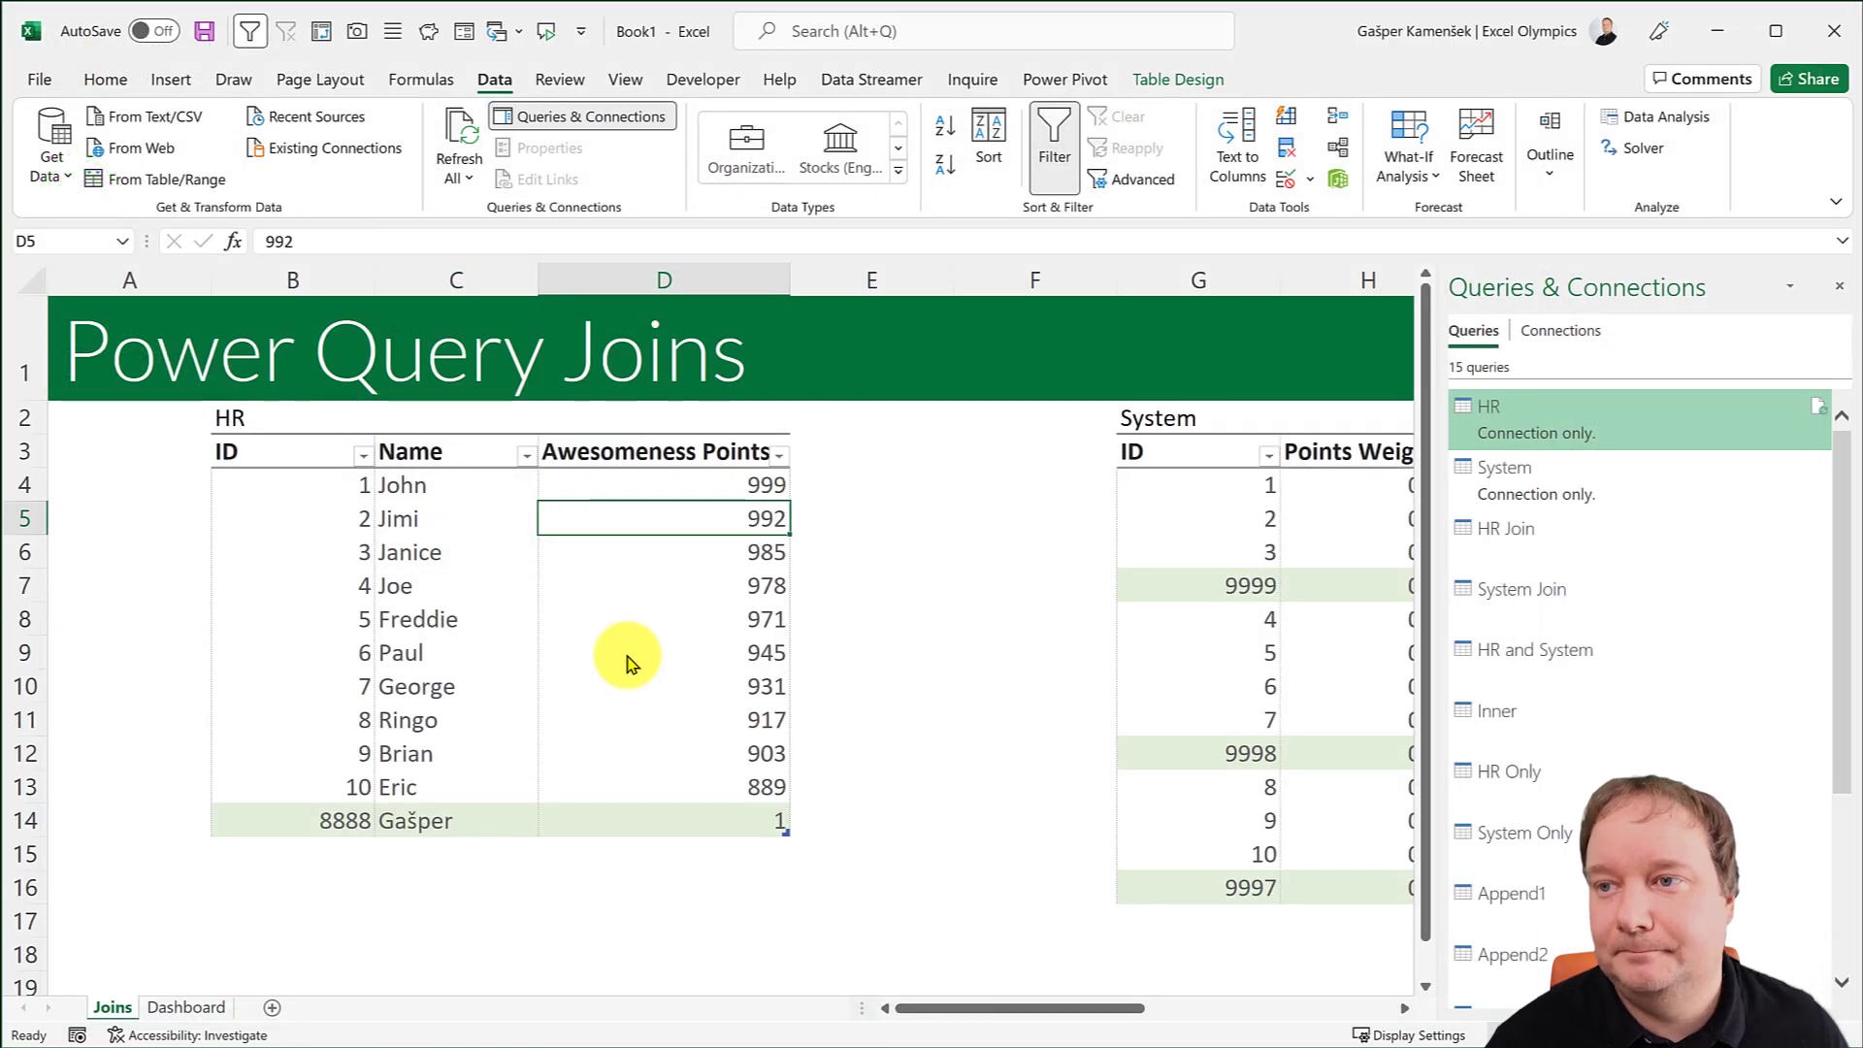
{"action": "left_click", "coordinate": [961, 553]}
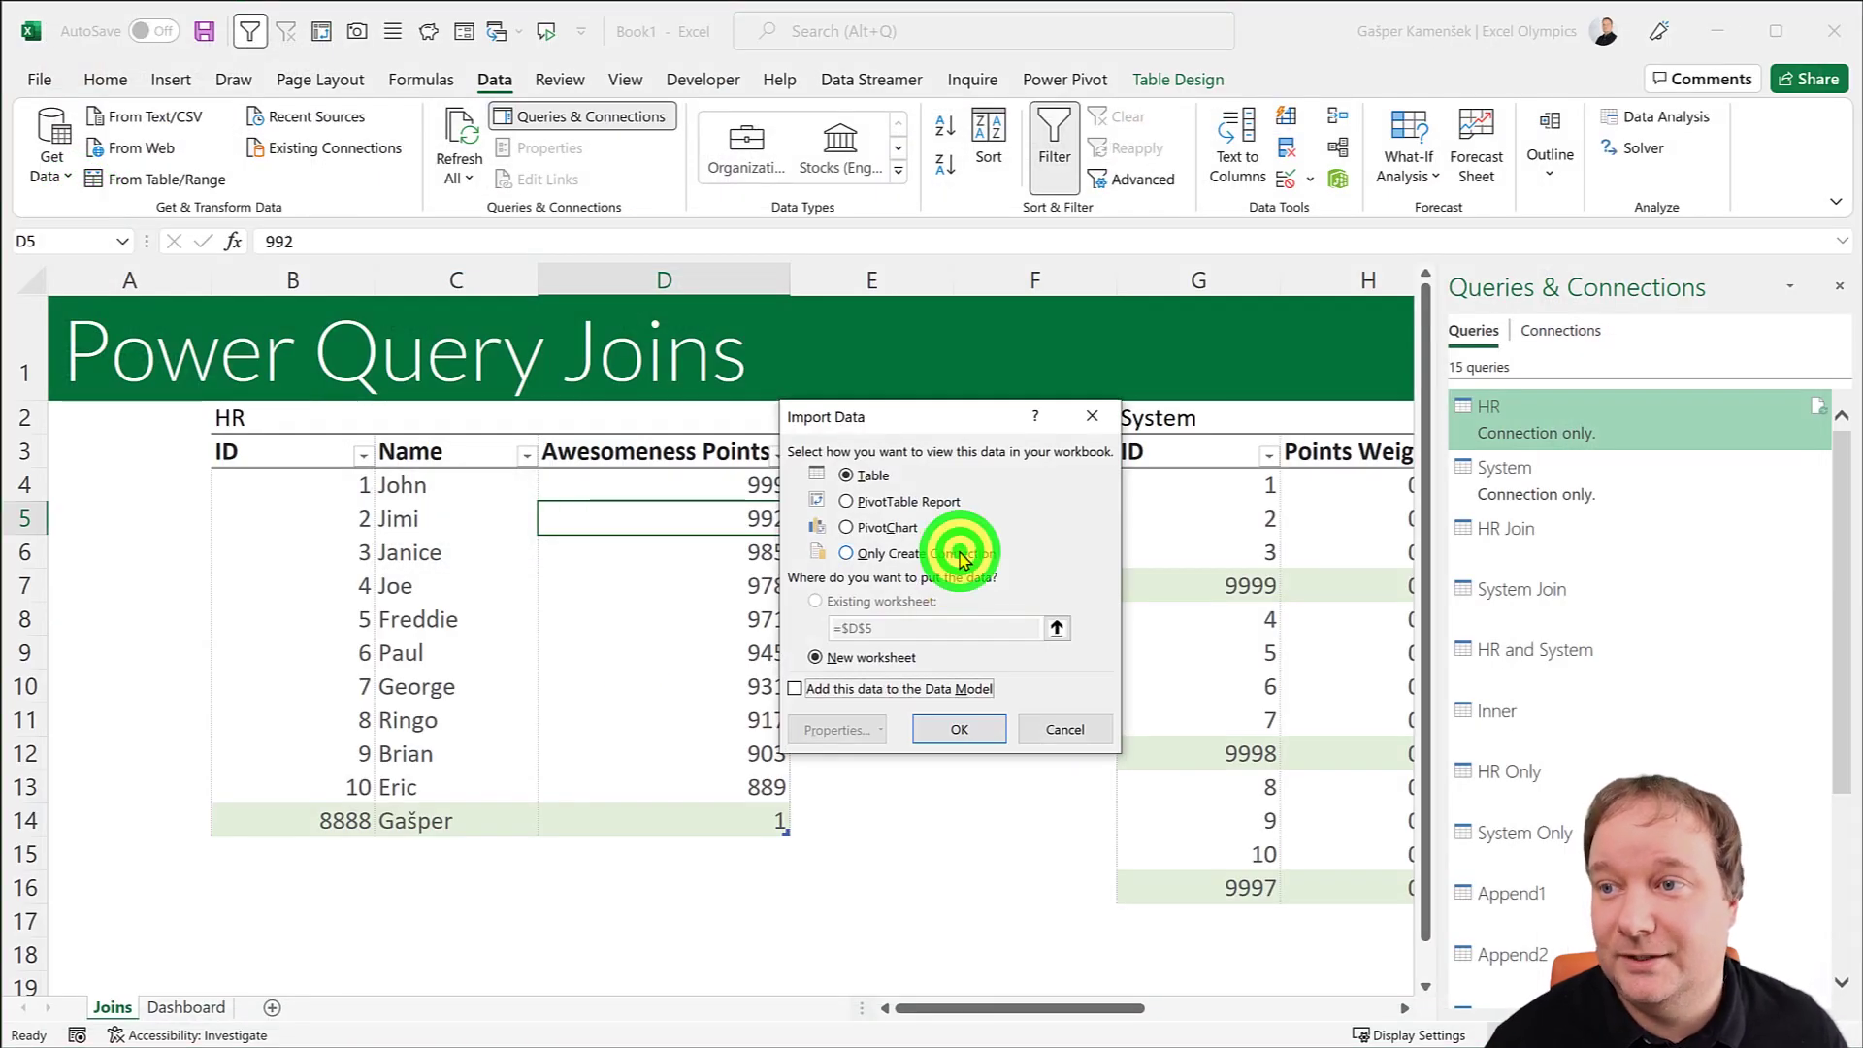
{"action": "left_click", "coordinate": [957, 728]}
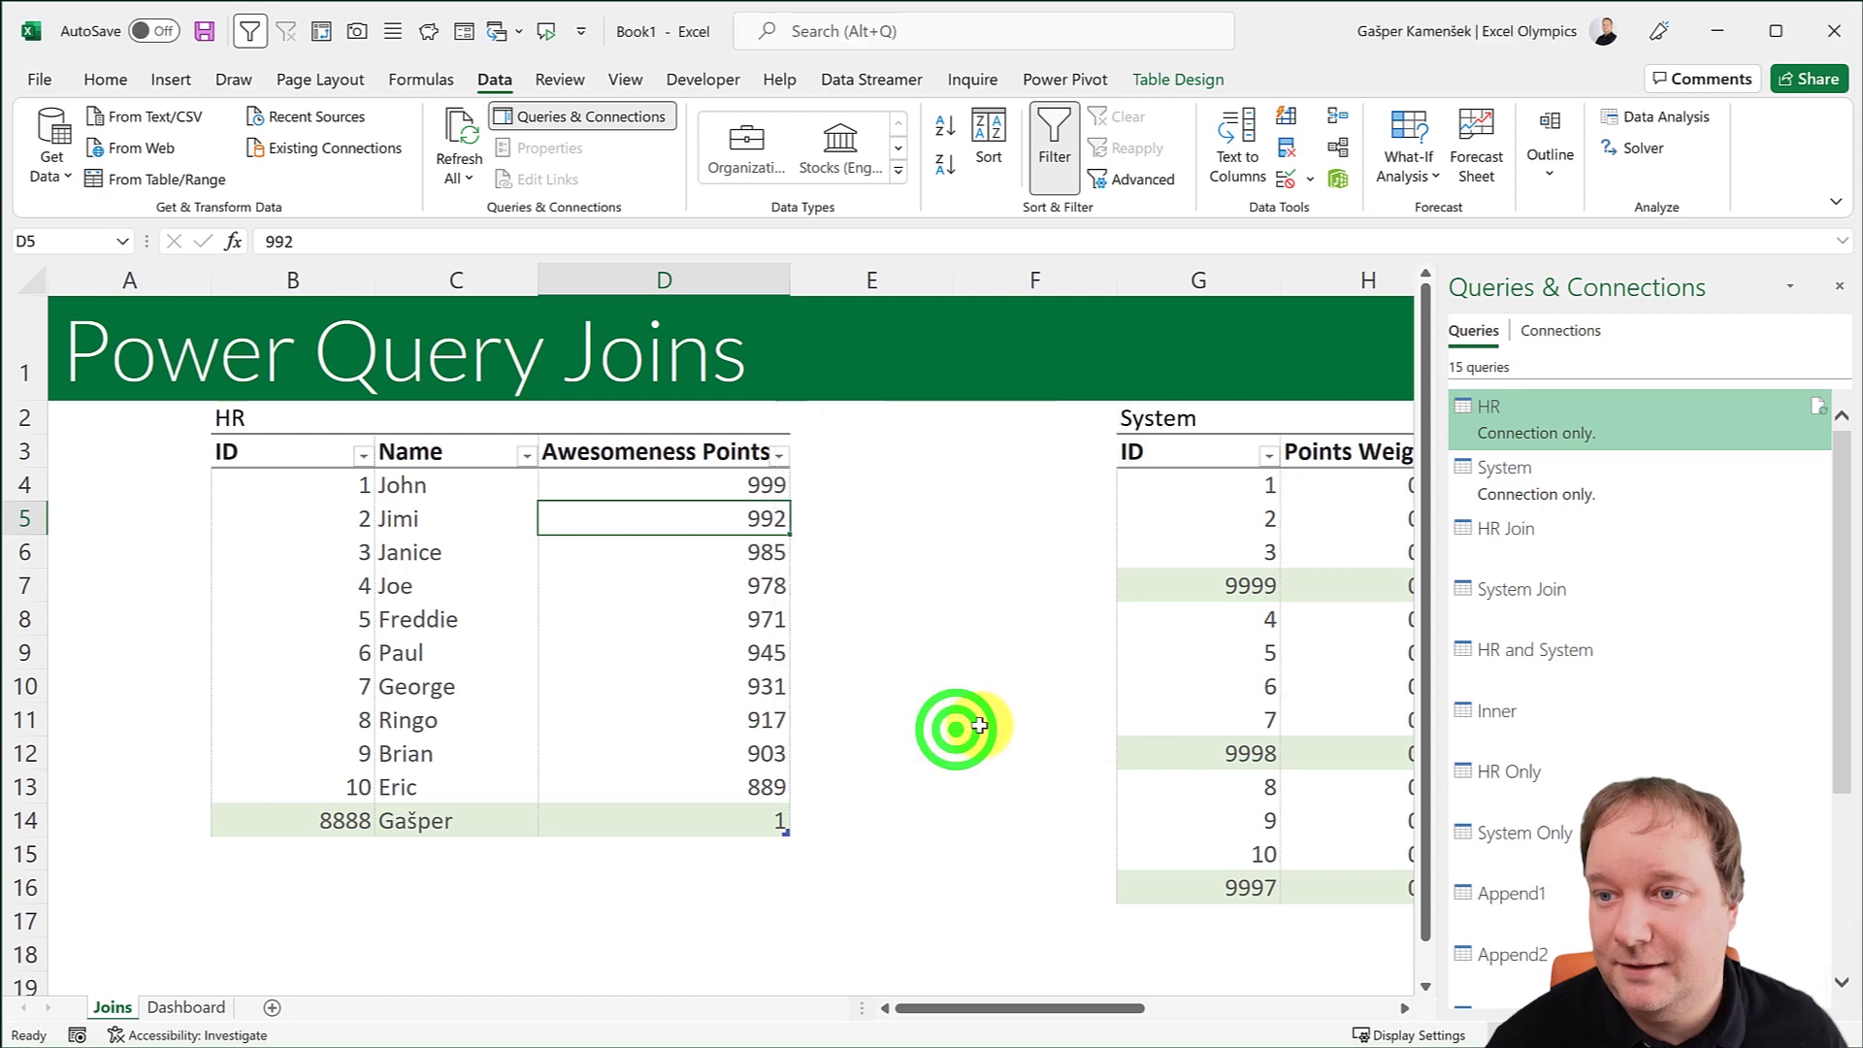
Load the Dashboard query as a table into cell B3 of the existing Dashboard worksheet.
{"action": "left_click", "coordinate": [186, 1007]}
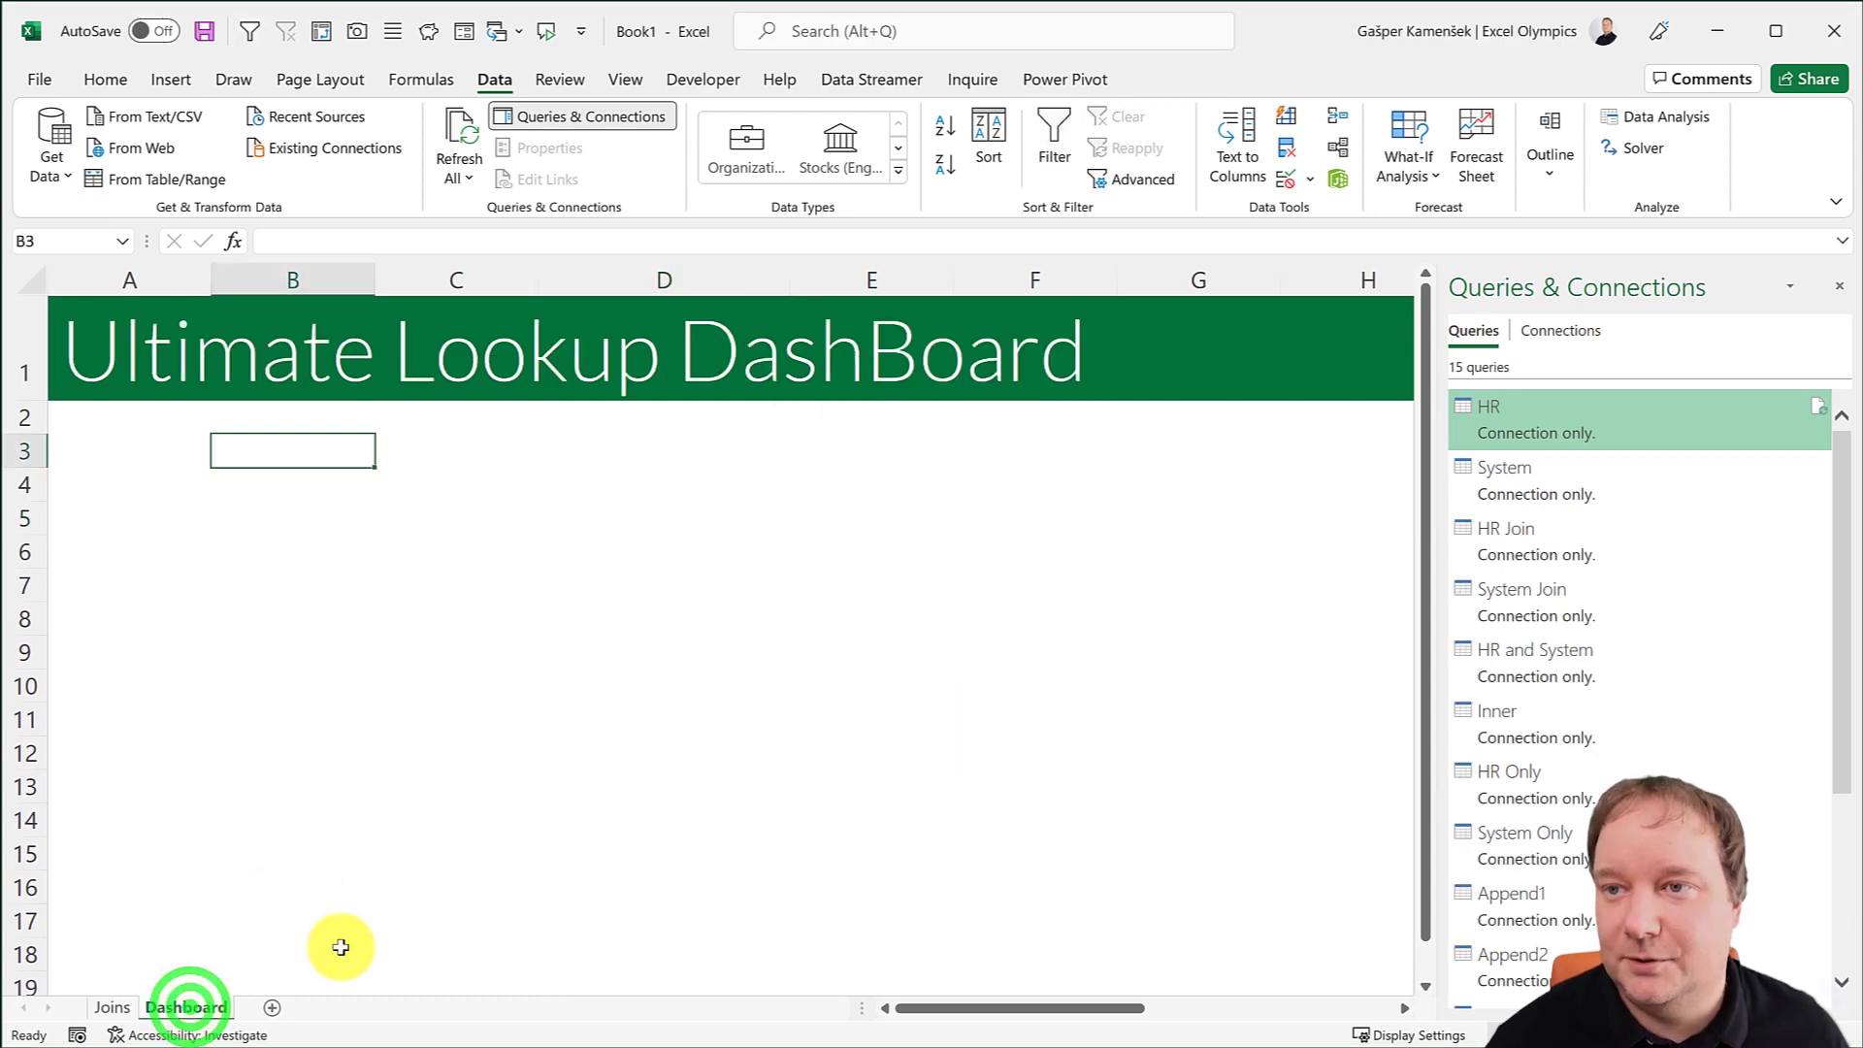
{"action": "scroll", "coordinate": [1559, 761], "scroll_direction": "down", "scroll_amount": 5}
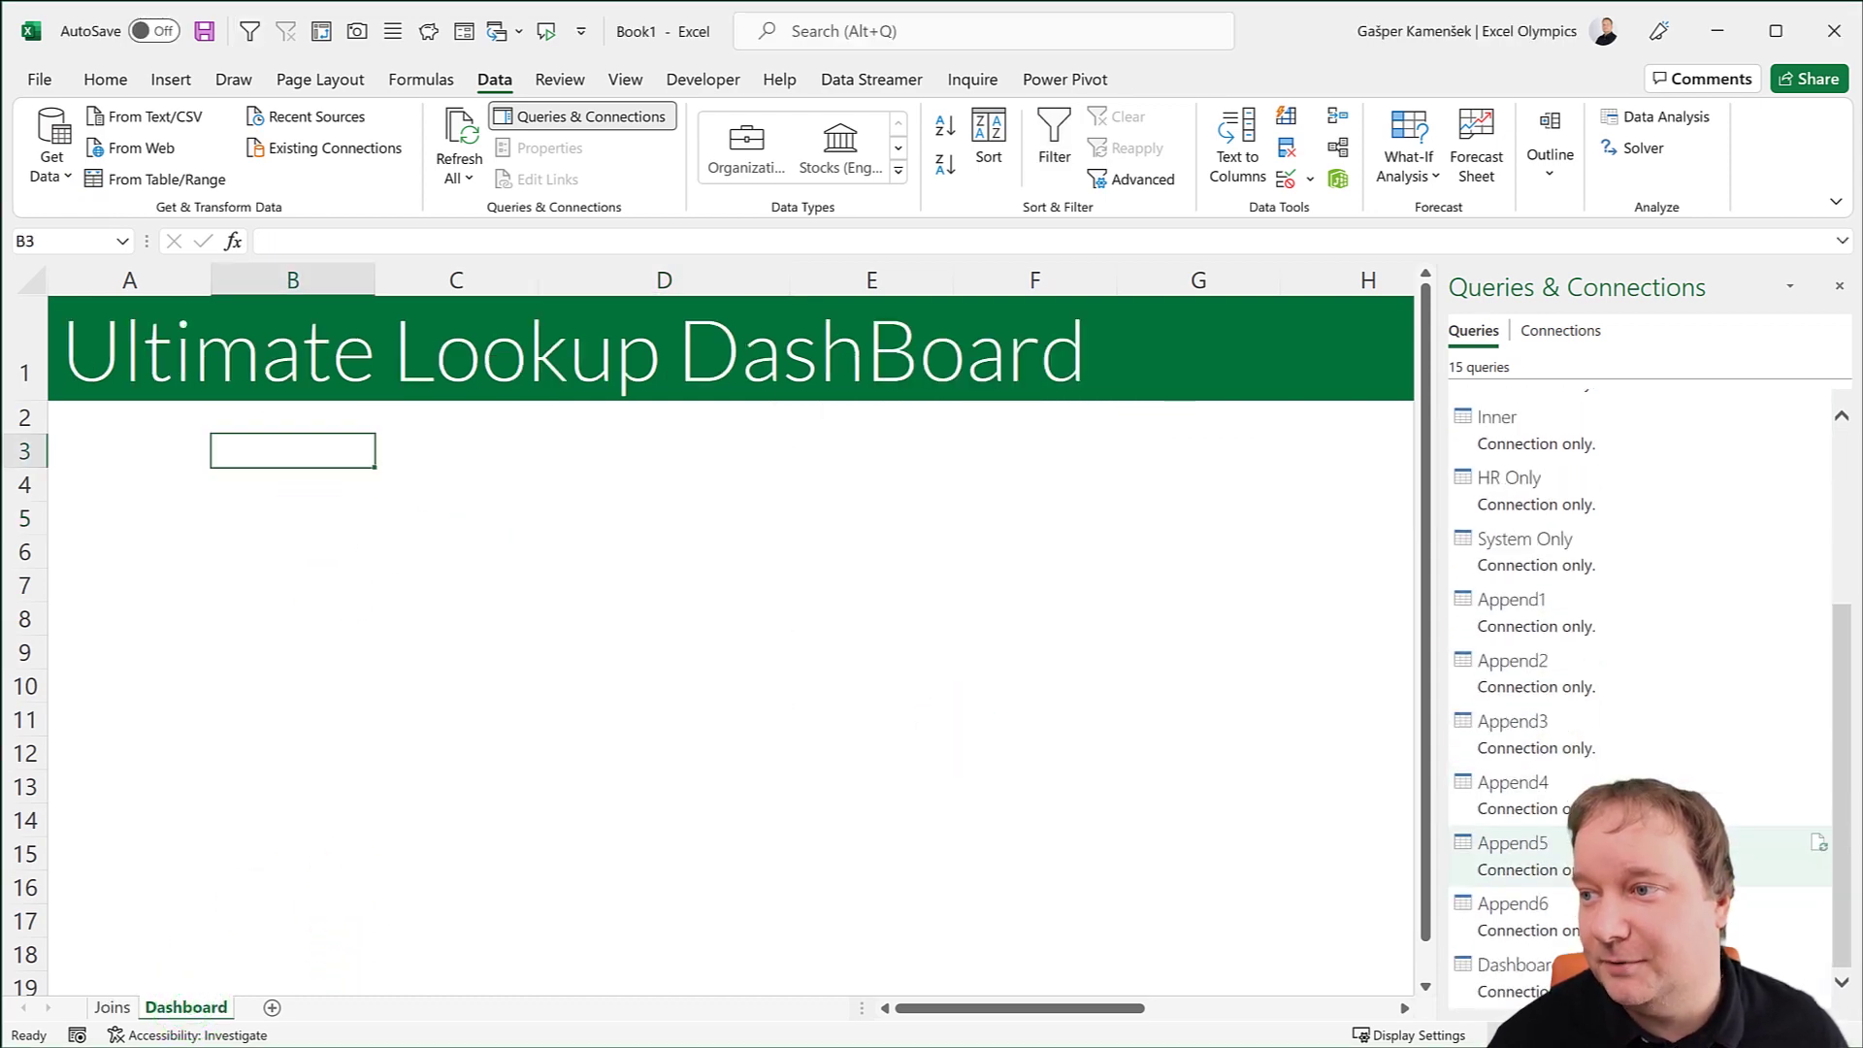
{"action": "mouse_move", "coordinate": [1572, 849]}
{"action": "right_click", "coordinate": [1545, 967]}
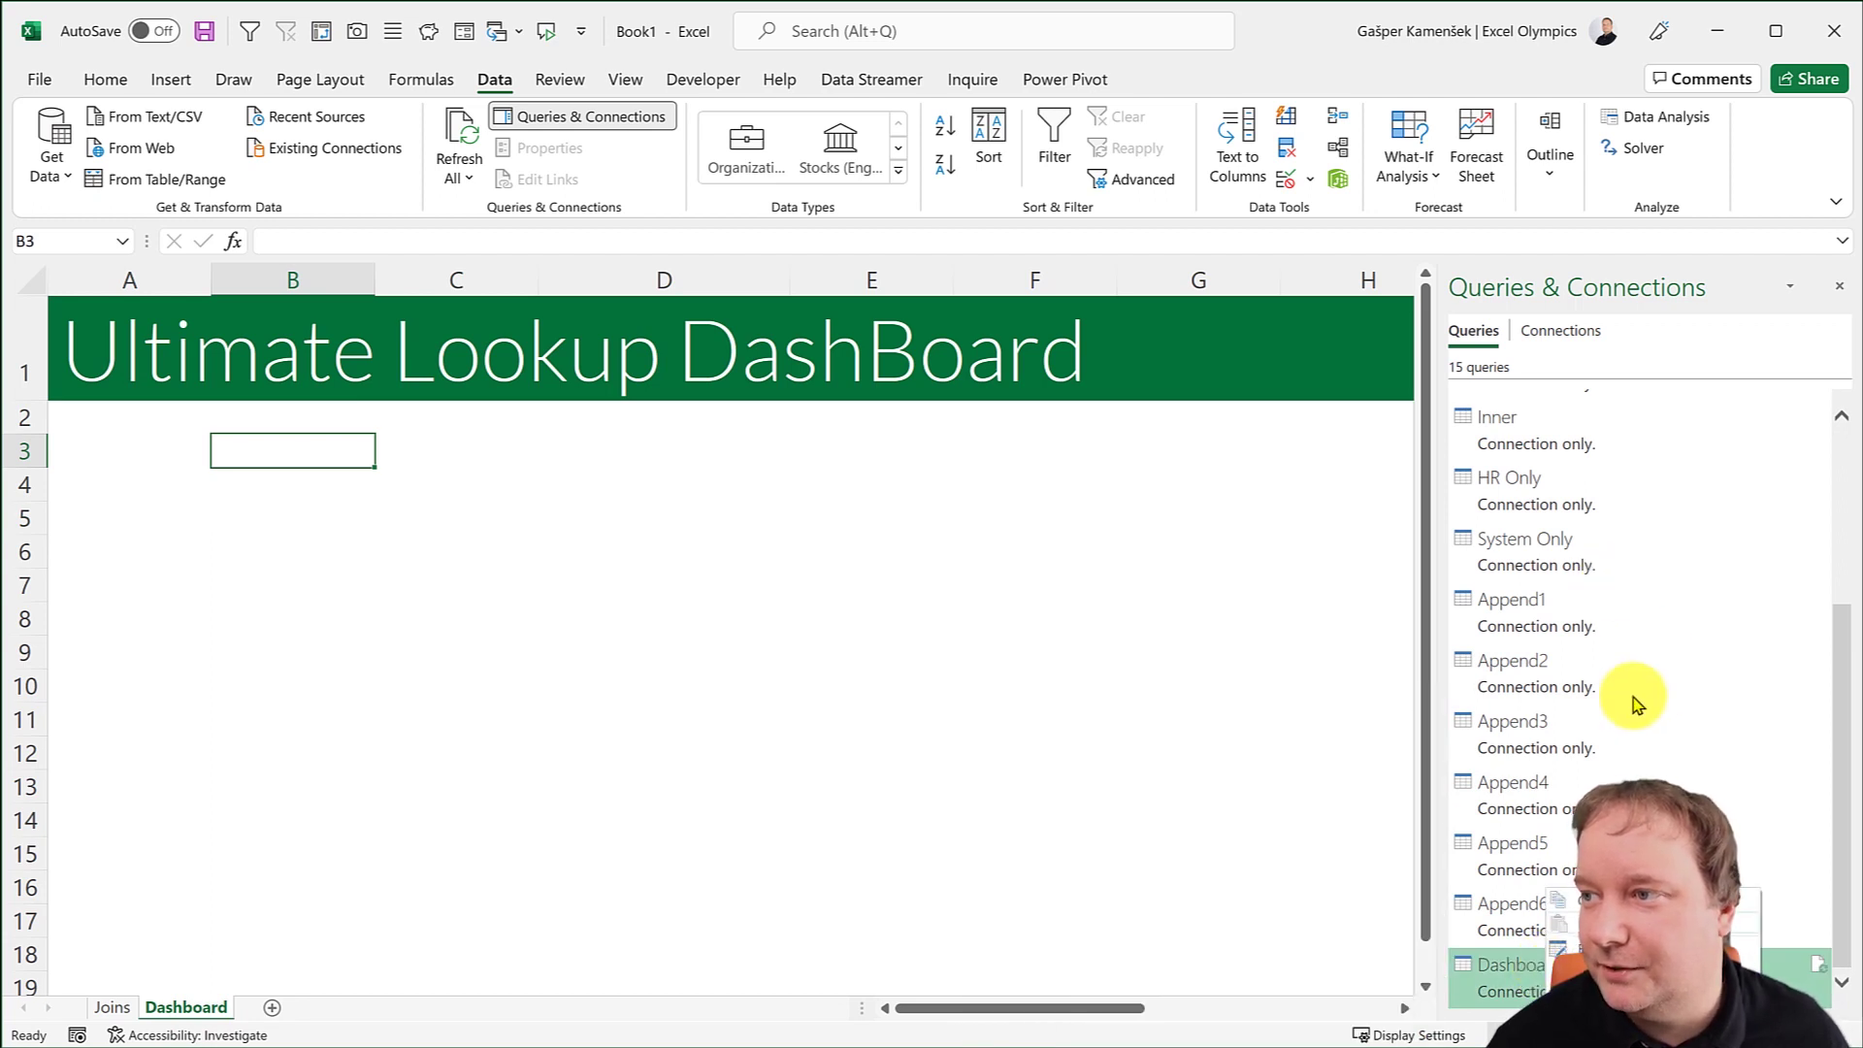
{"action": "left_click", "coordinate": [1601, 738]}
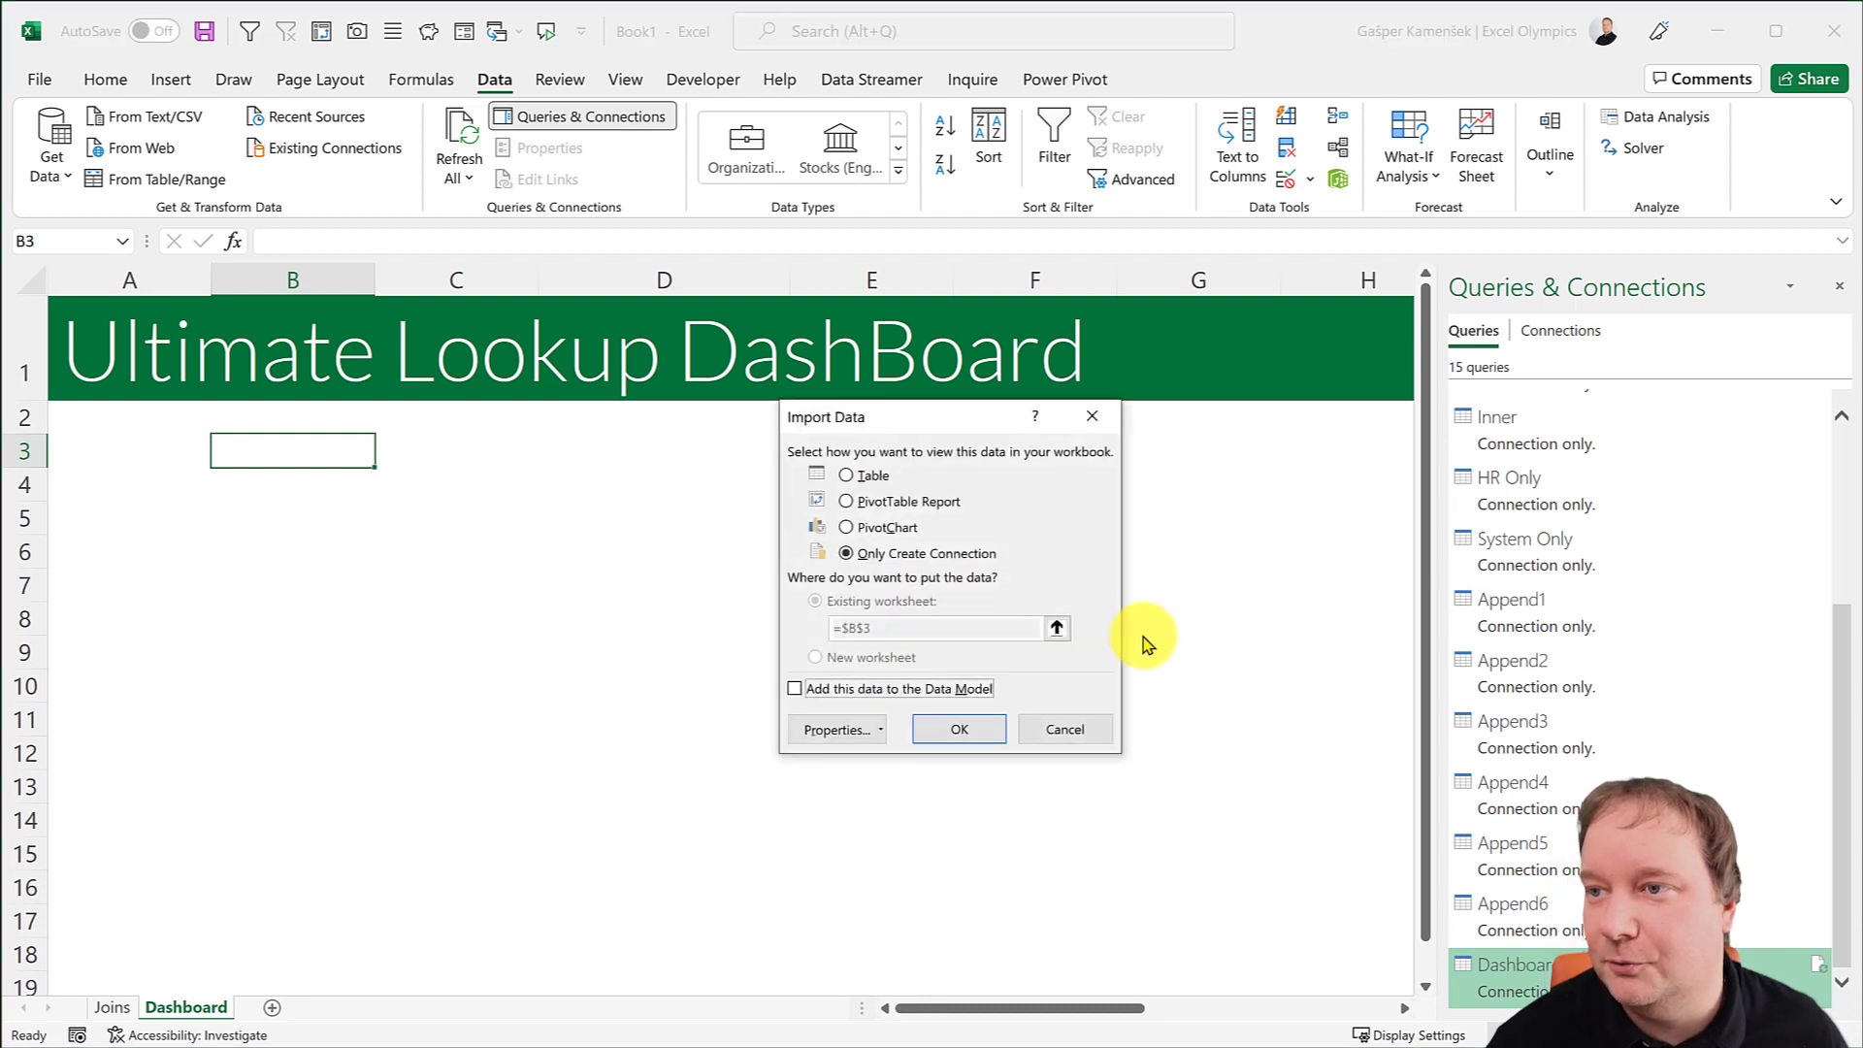
{"action": "left_click", "coordinate": [857, 471]}
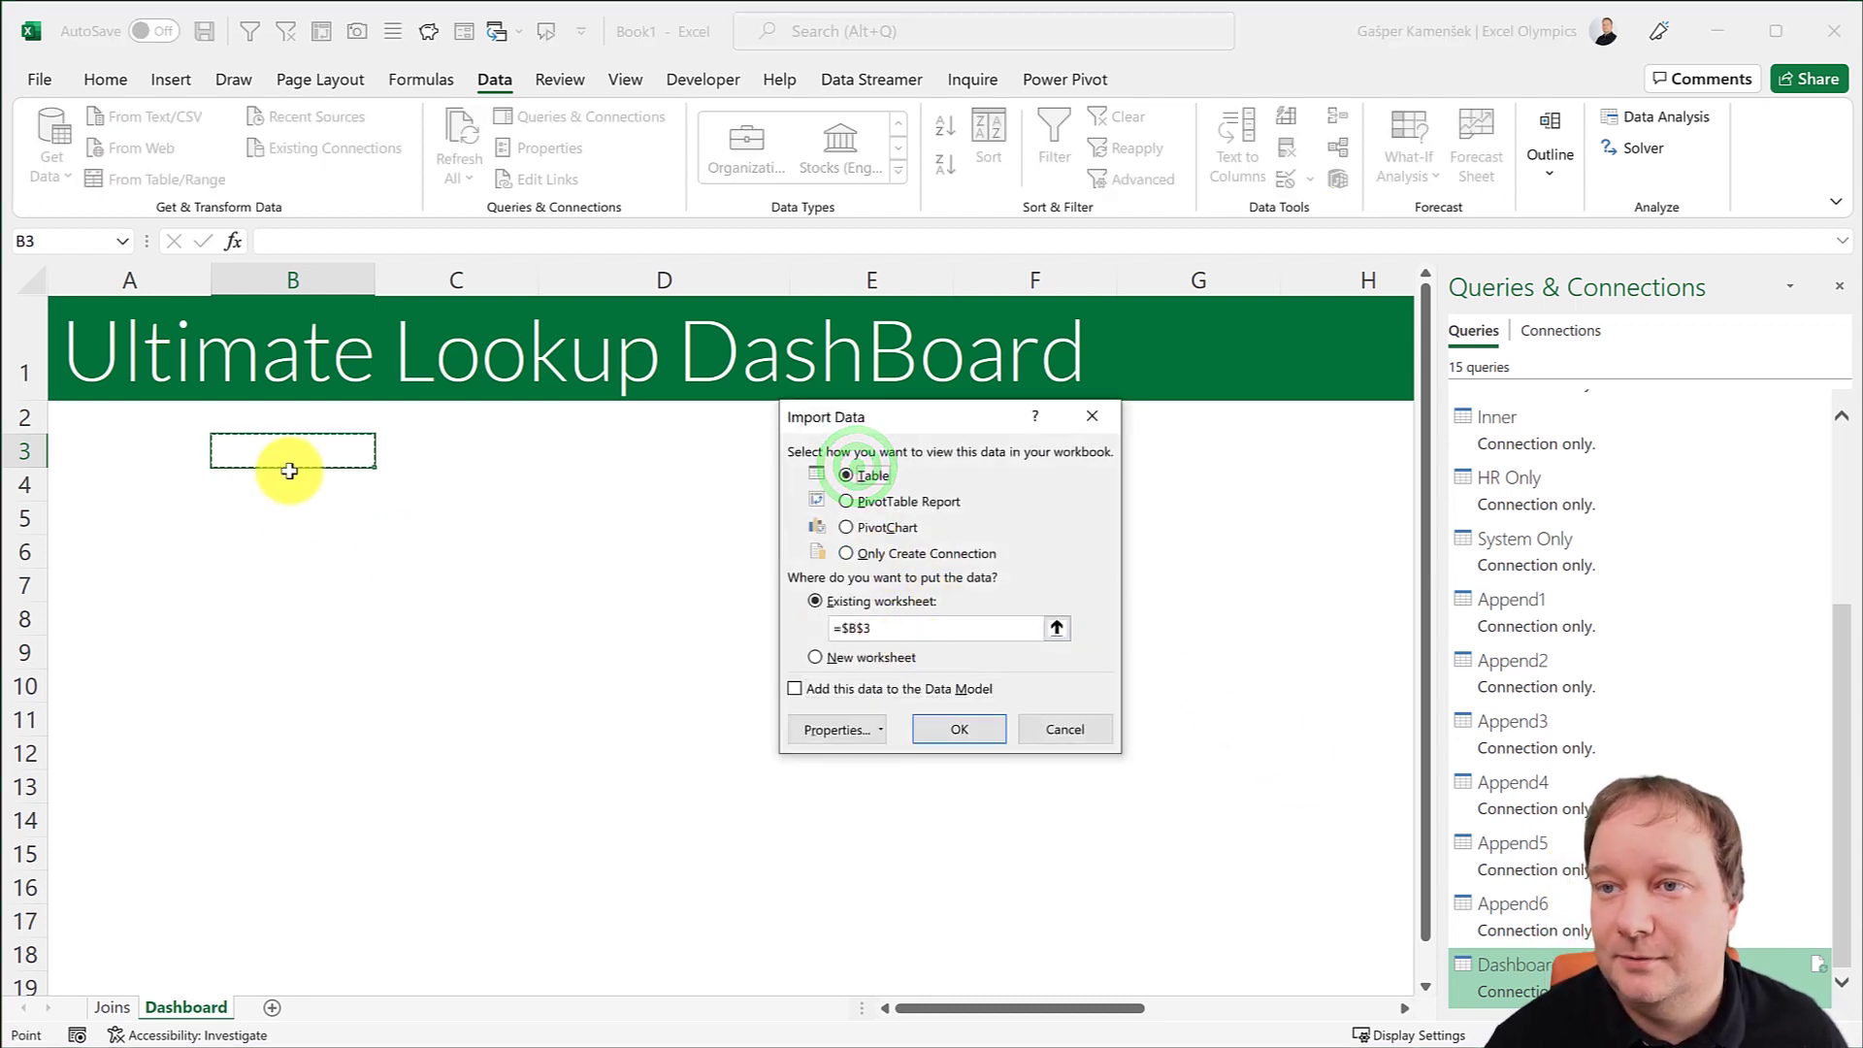
{"action": "left_click", "coordinate": [966, 729]}
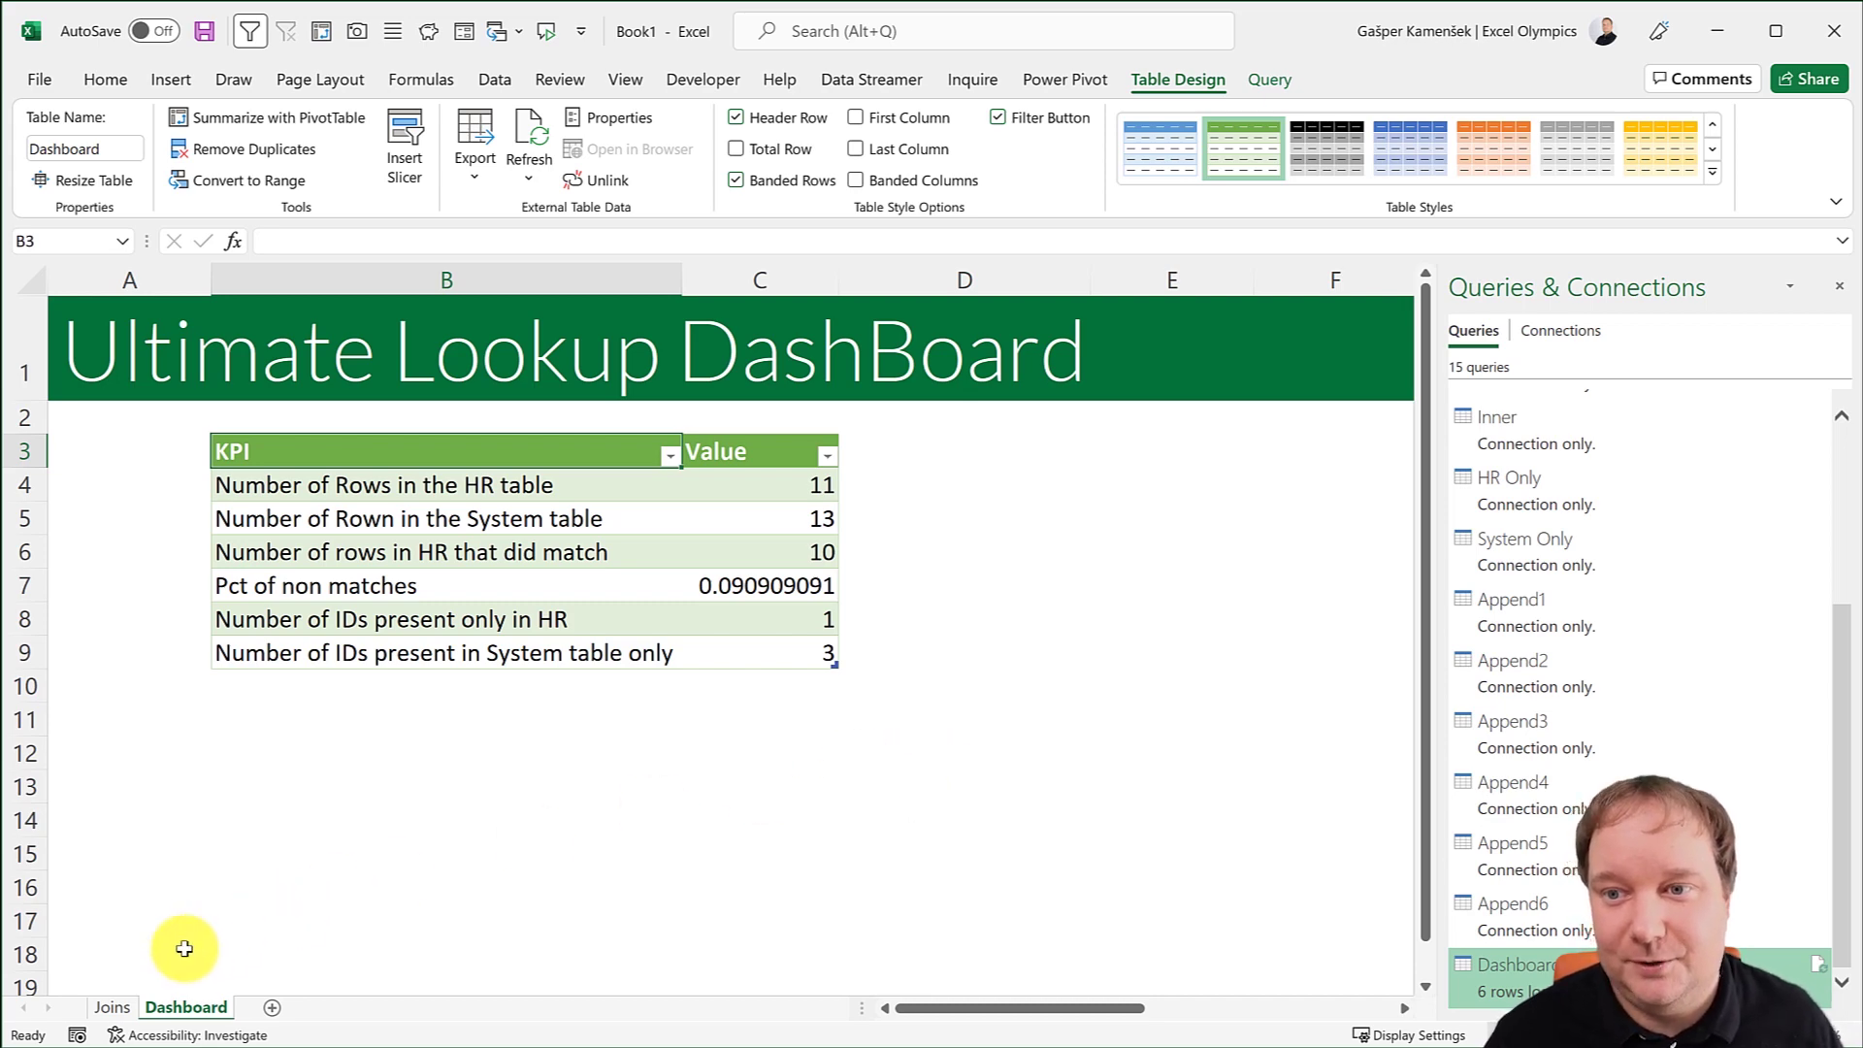
On the Joins sheet, change the HR table's ID in B10 to 7777 and the System table's ID in G9 to 9996.
{"action": "left_click", "coordinate": [112, 1008]}
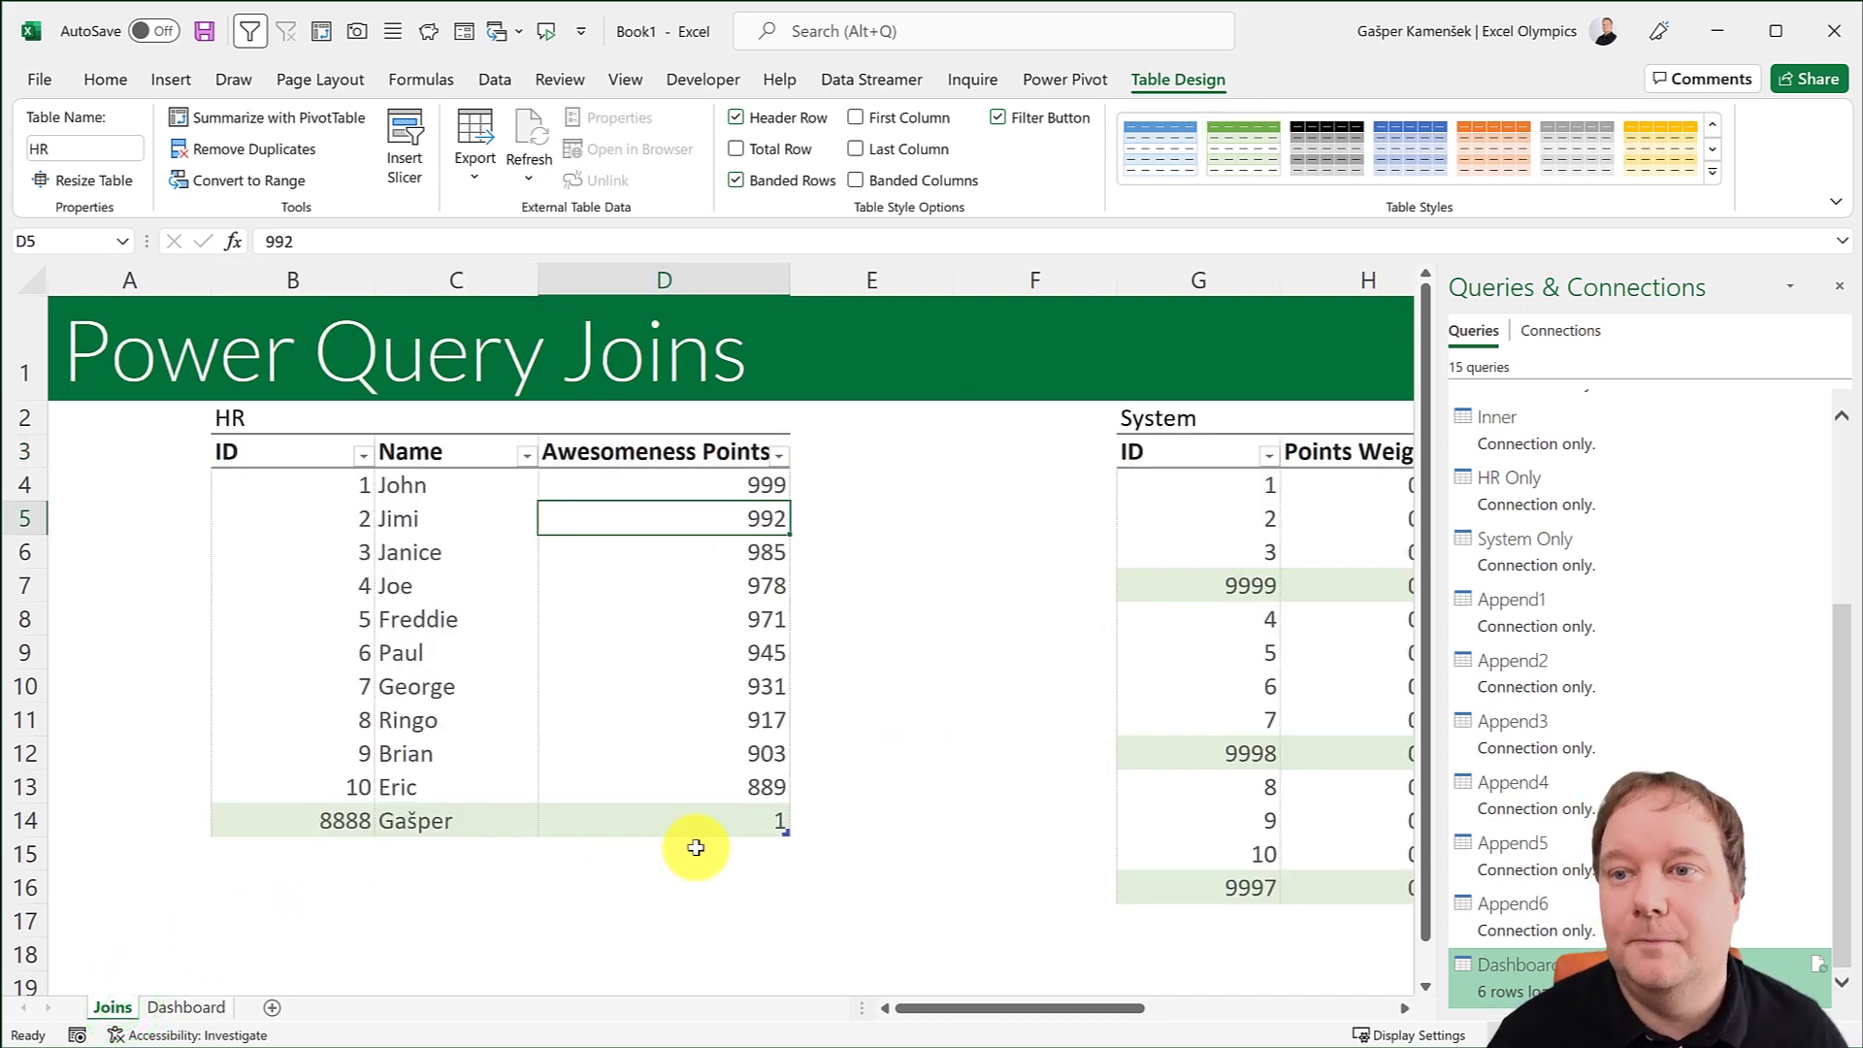
{"action": "left_click", "coordinate": [330, 688]}
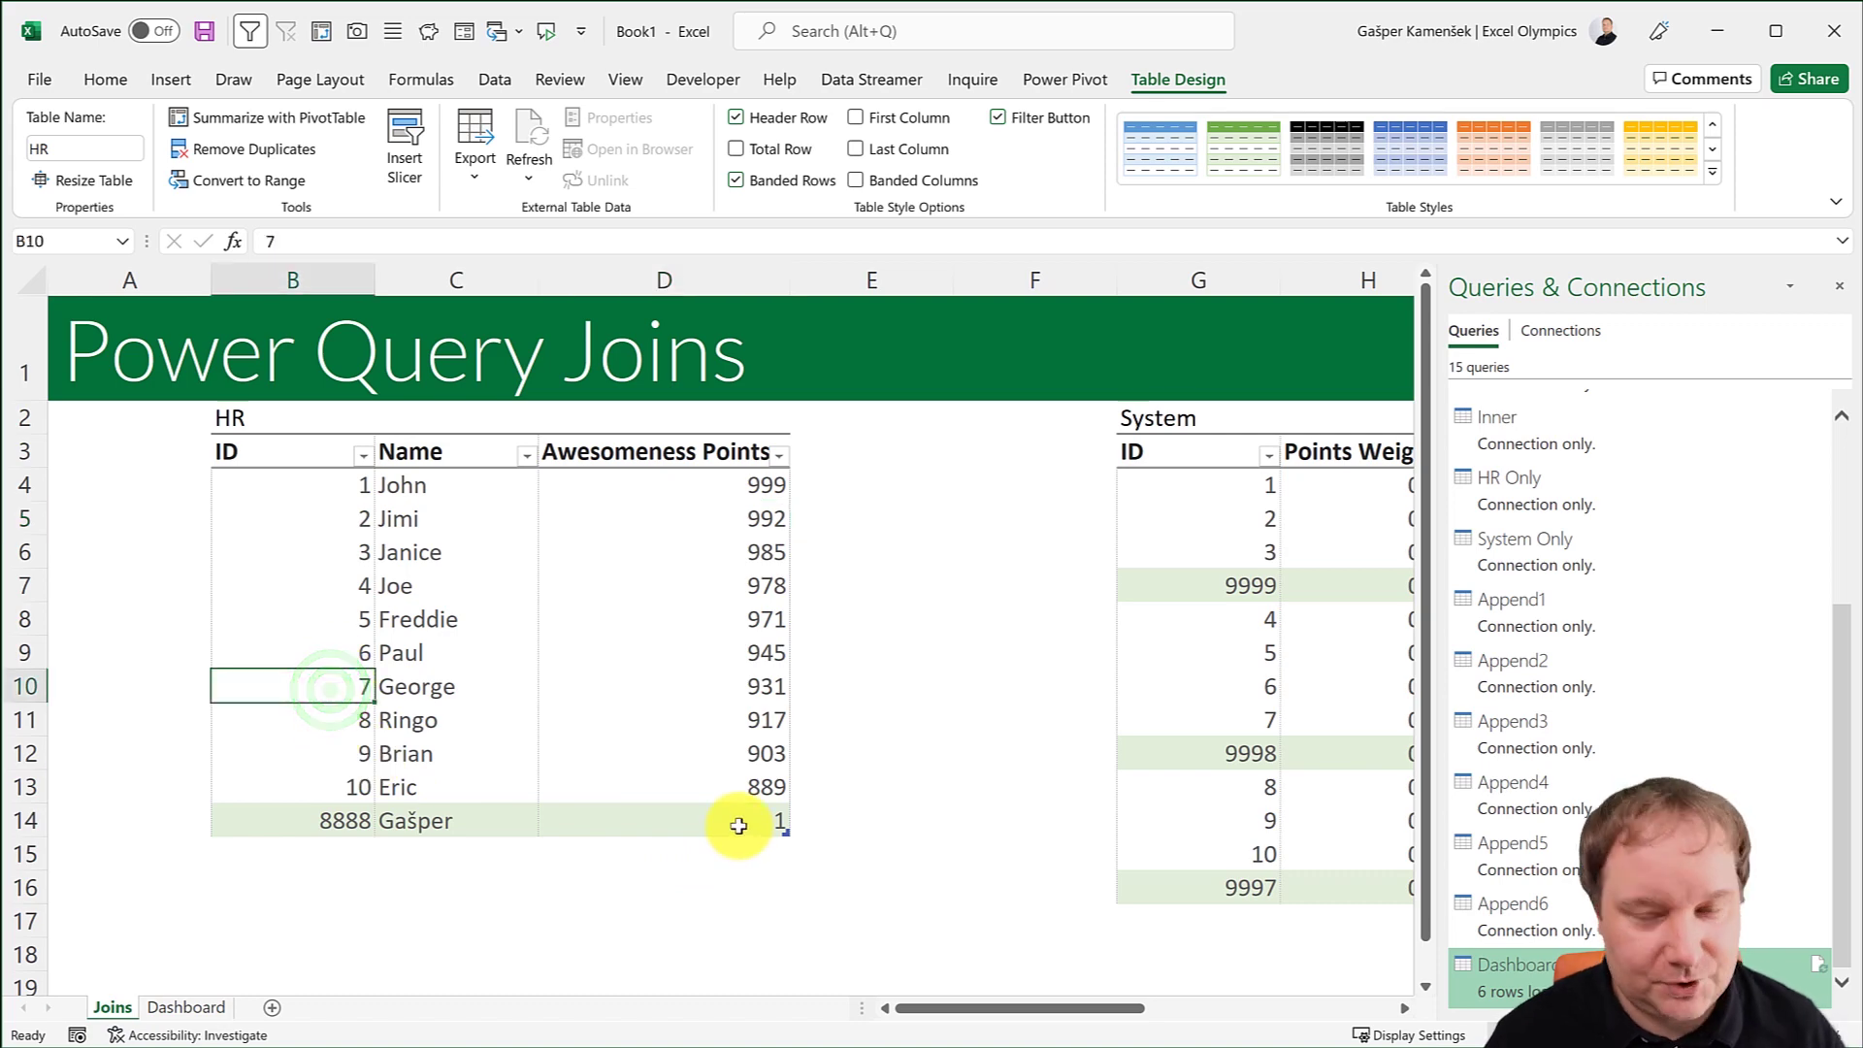
{"action": "type", "text": "777"}
{"action": "key", "text": "Return"}
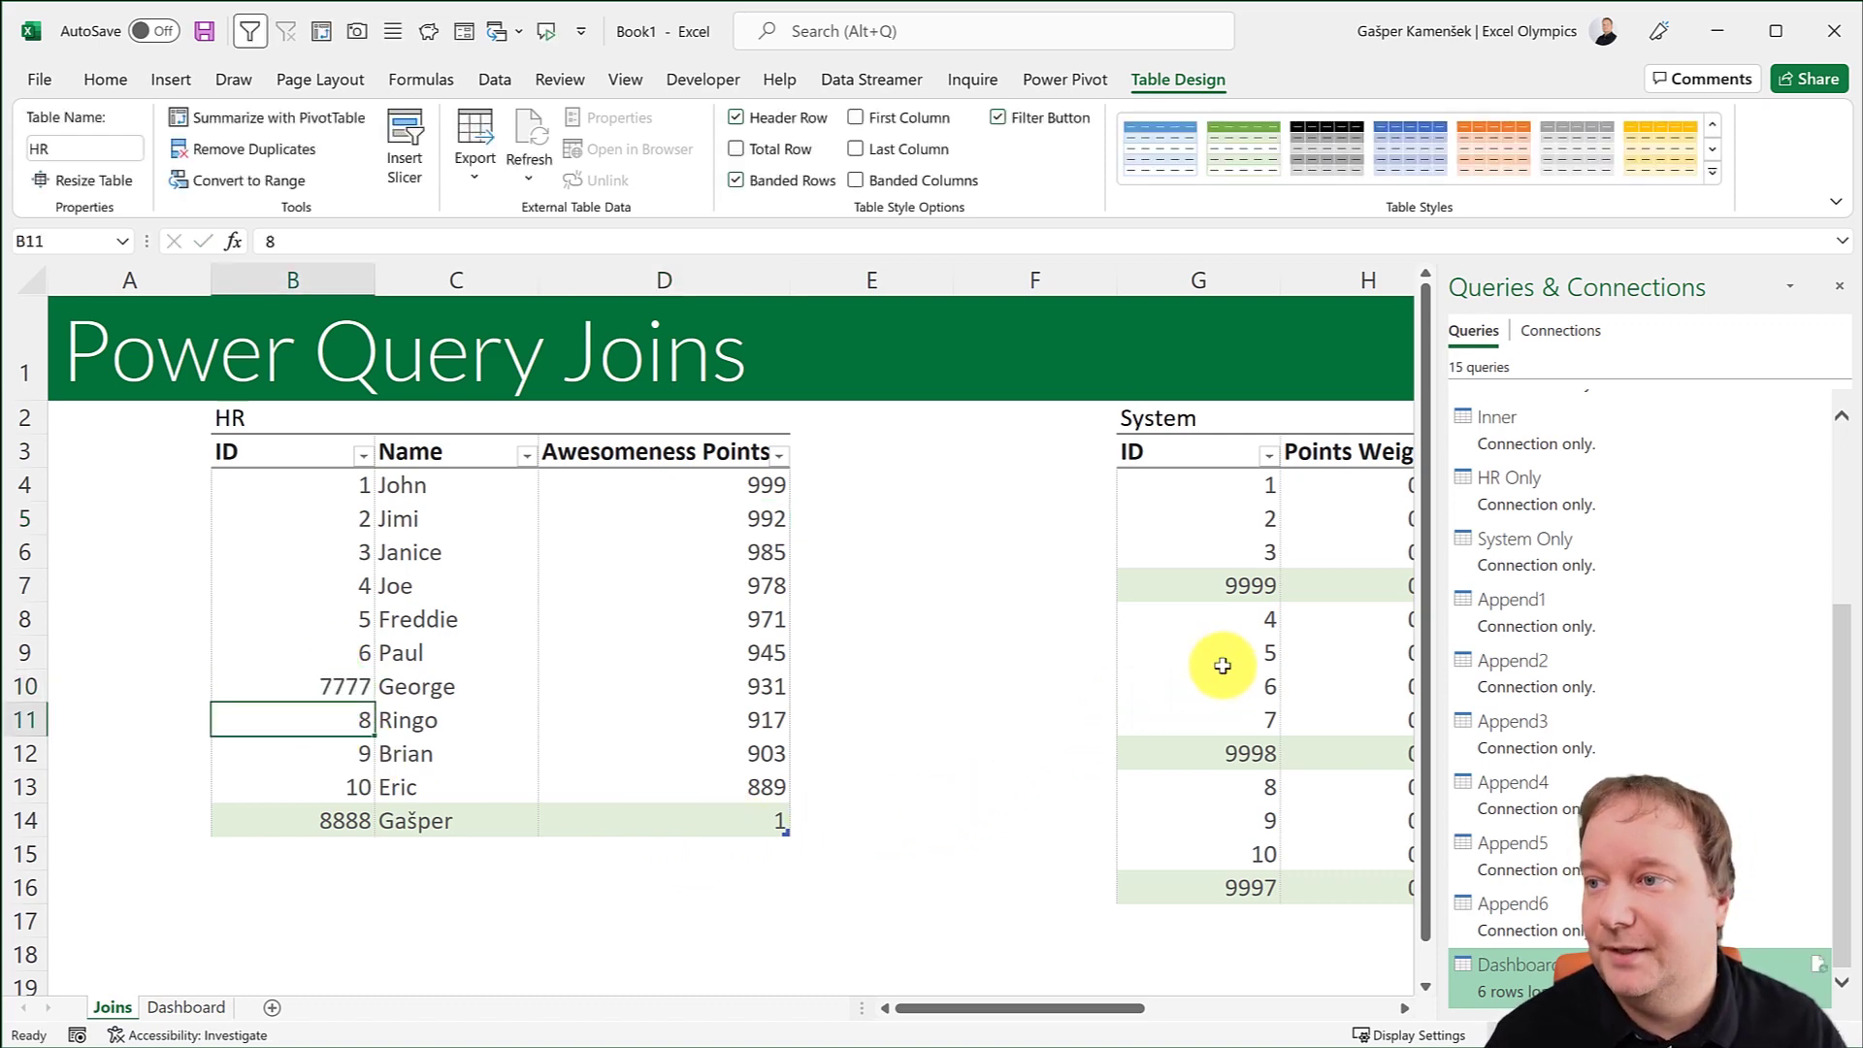
{"action": "left_click", "coordinate": [1228, 659]}
{"action": "type", "text": "9996"}
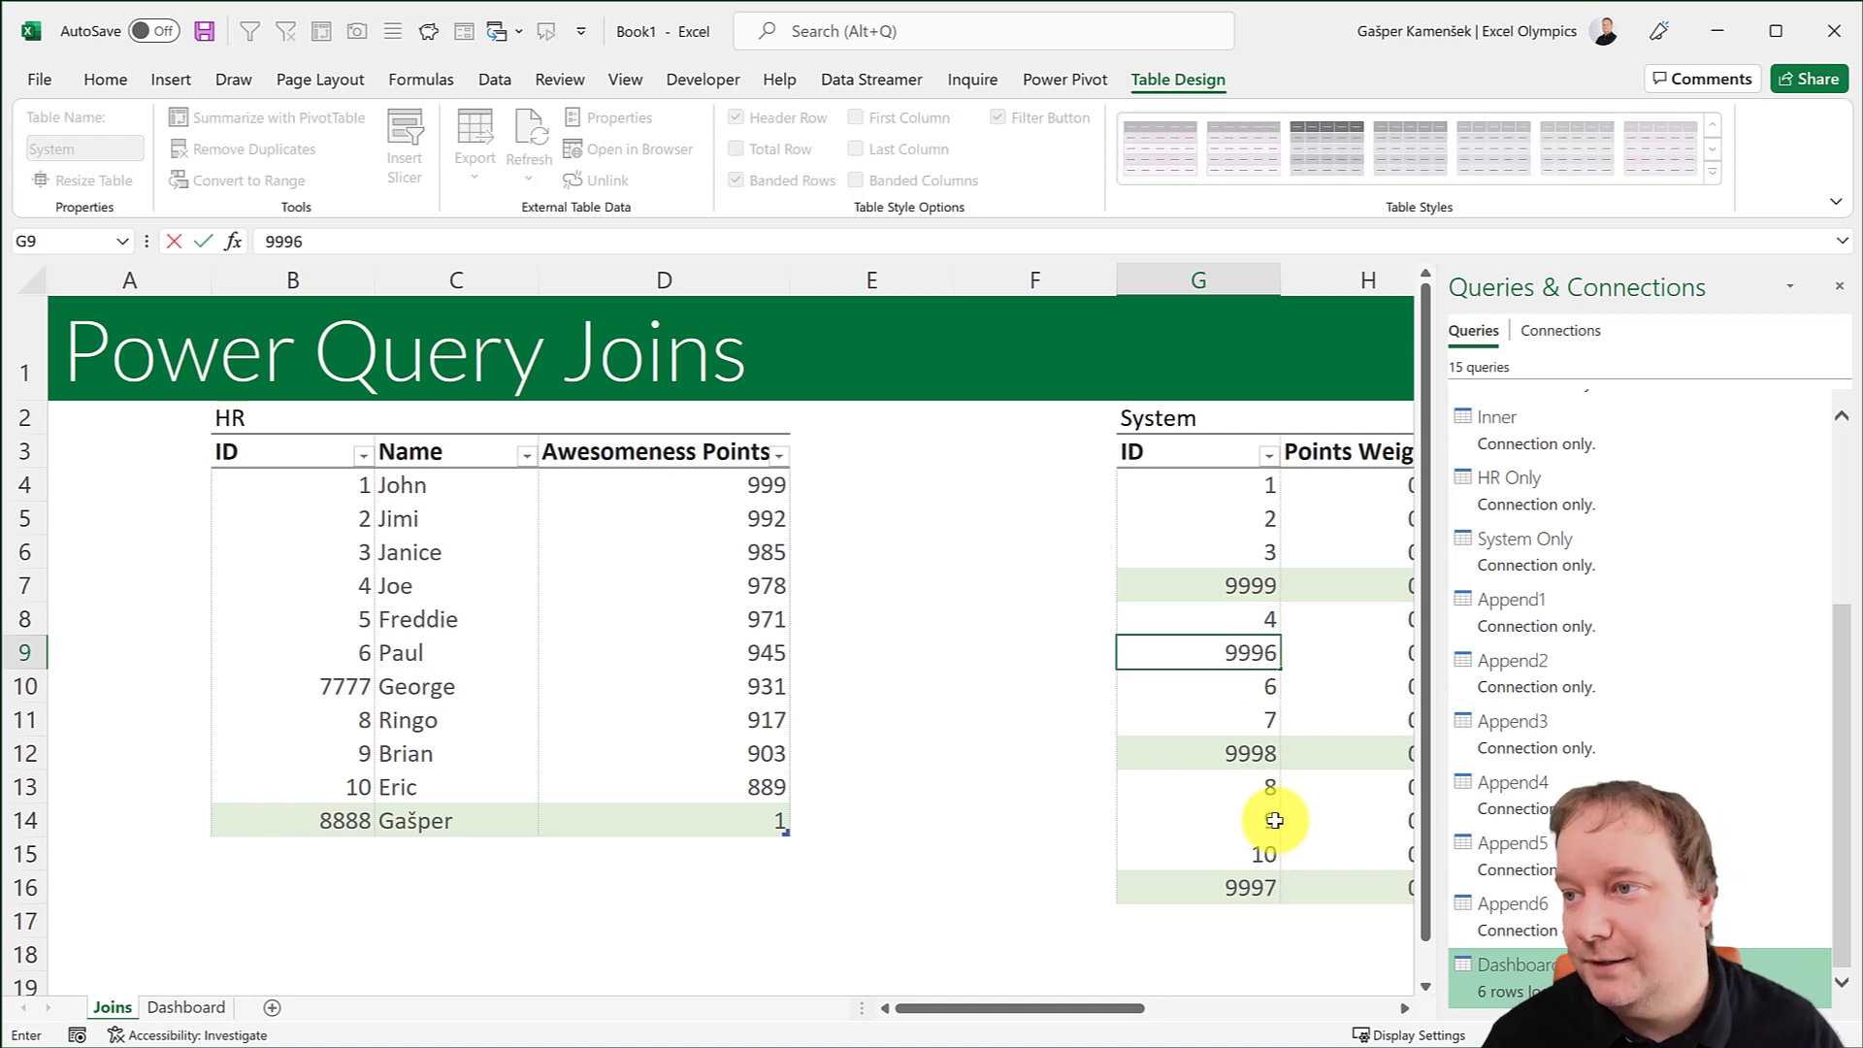
{"action": "key", "text": "Return"}
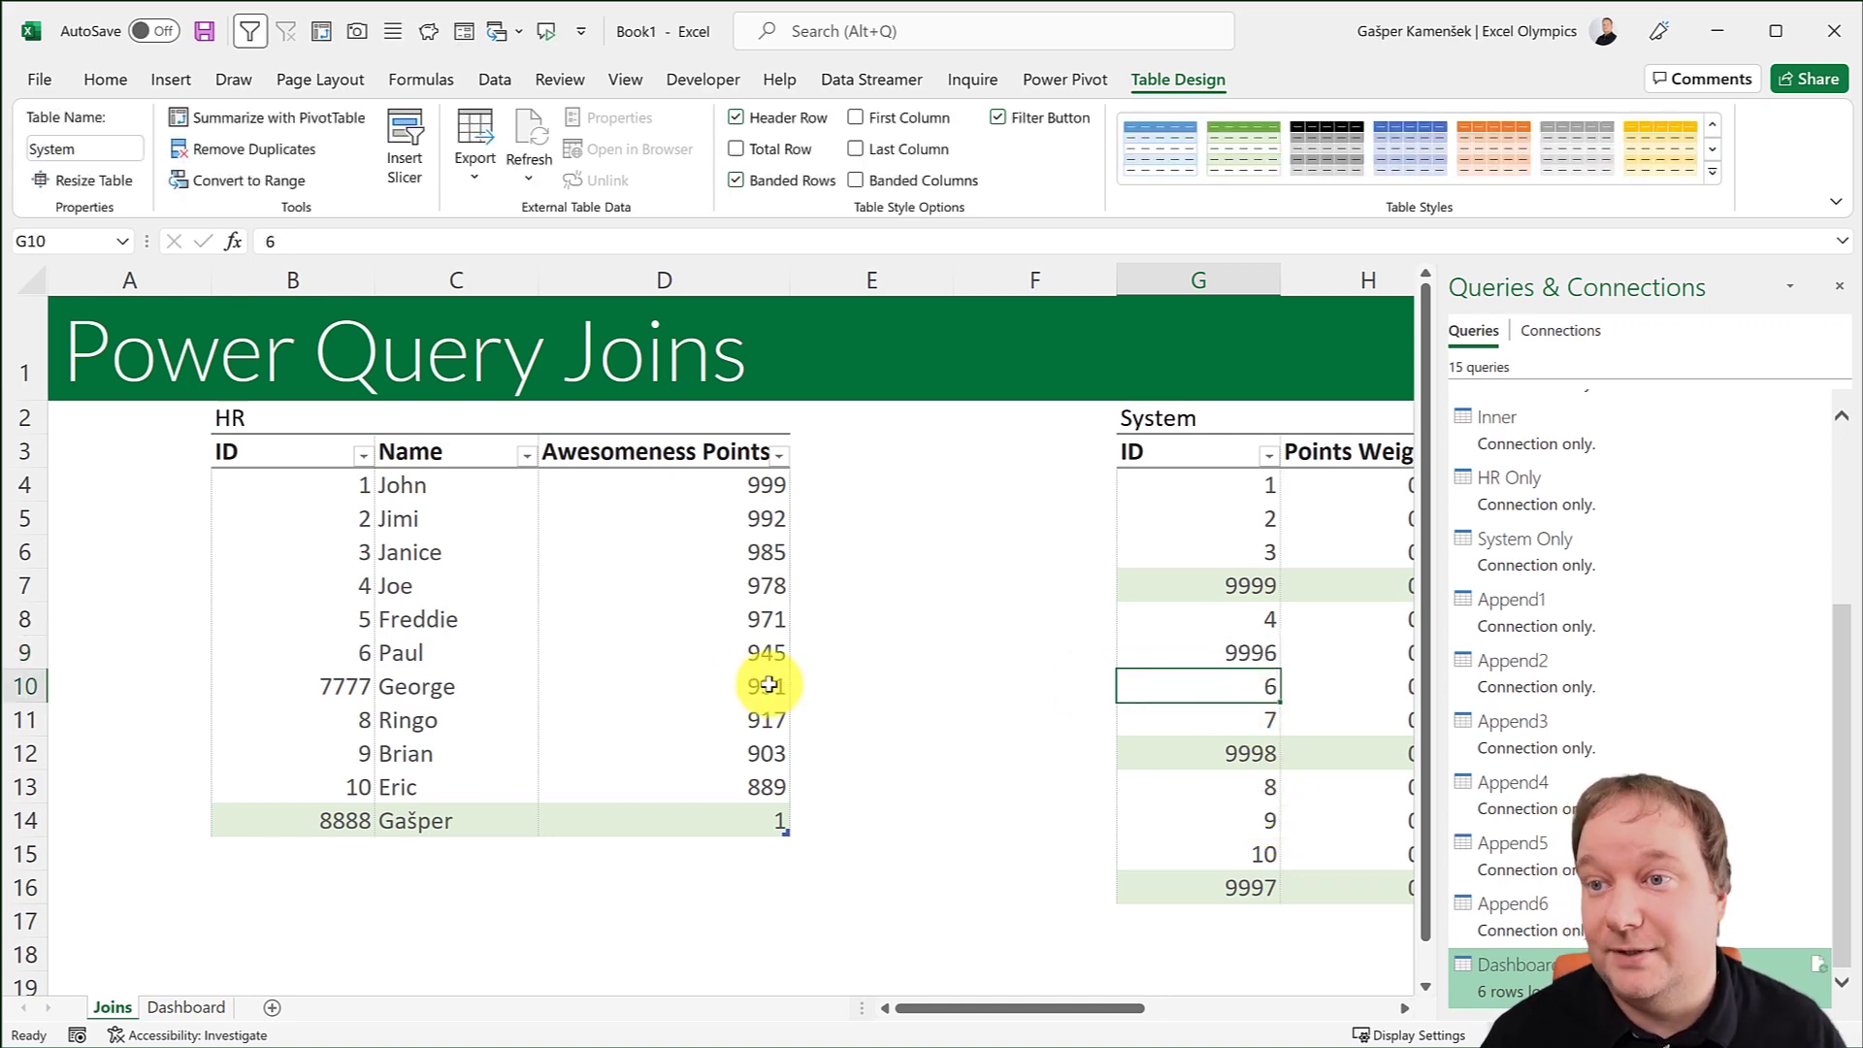
Highlight the edited rows B10:D10 in the HR table and G9:H9 in the System table with the light green fill.
{"action": "left_click_drag", "start_coordinate": [327, 680], "coordinate": [622, 683]}
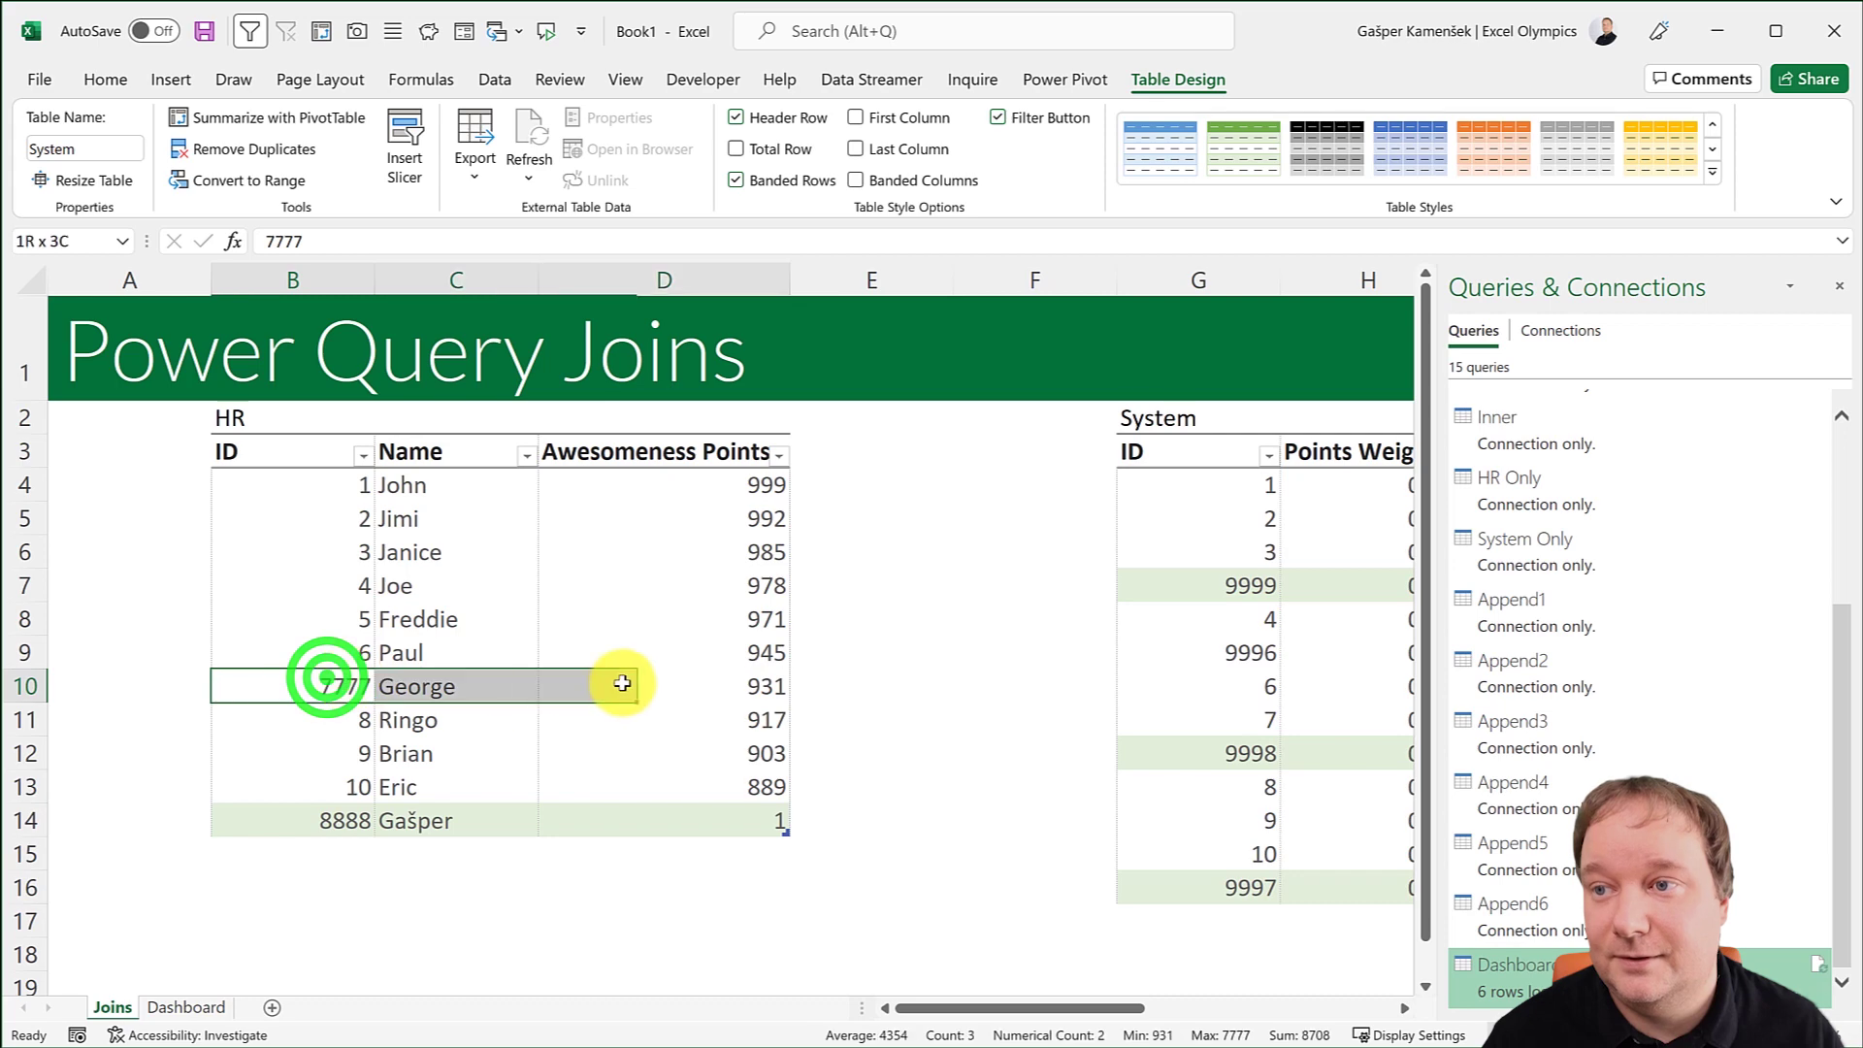
{"action": "left_click", "coordinate": [105, 79]}
{"action": "left_click", "coordinate": [406, 164]}
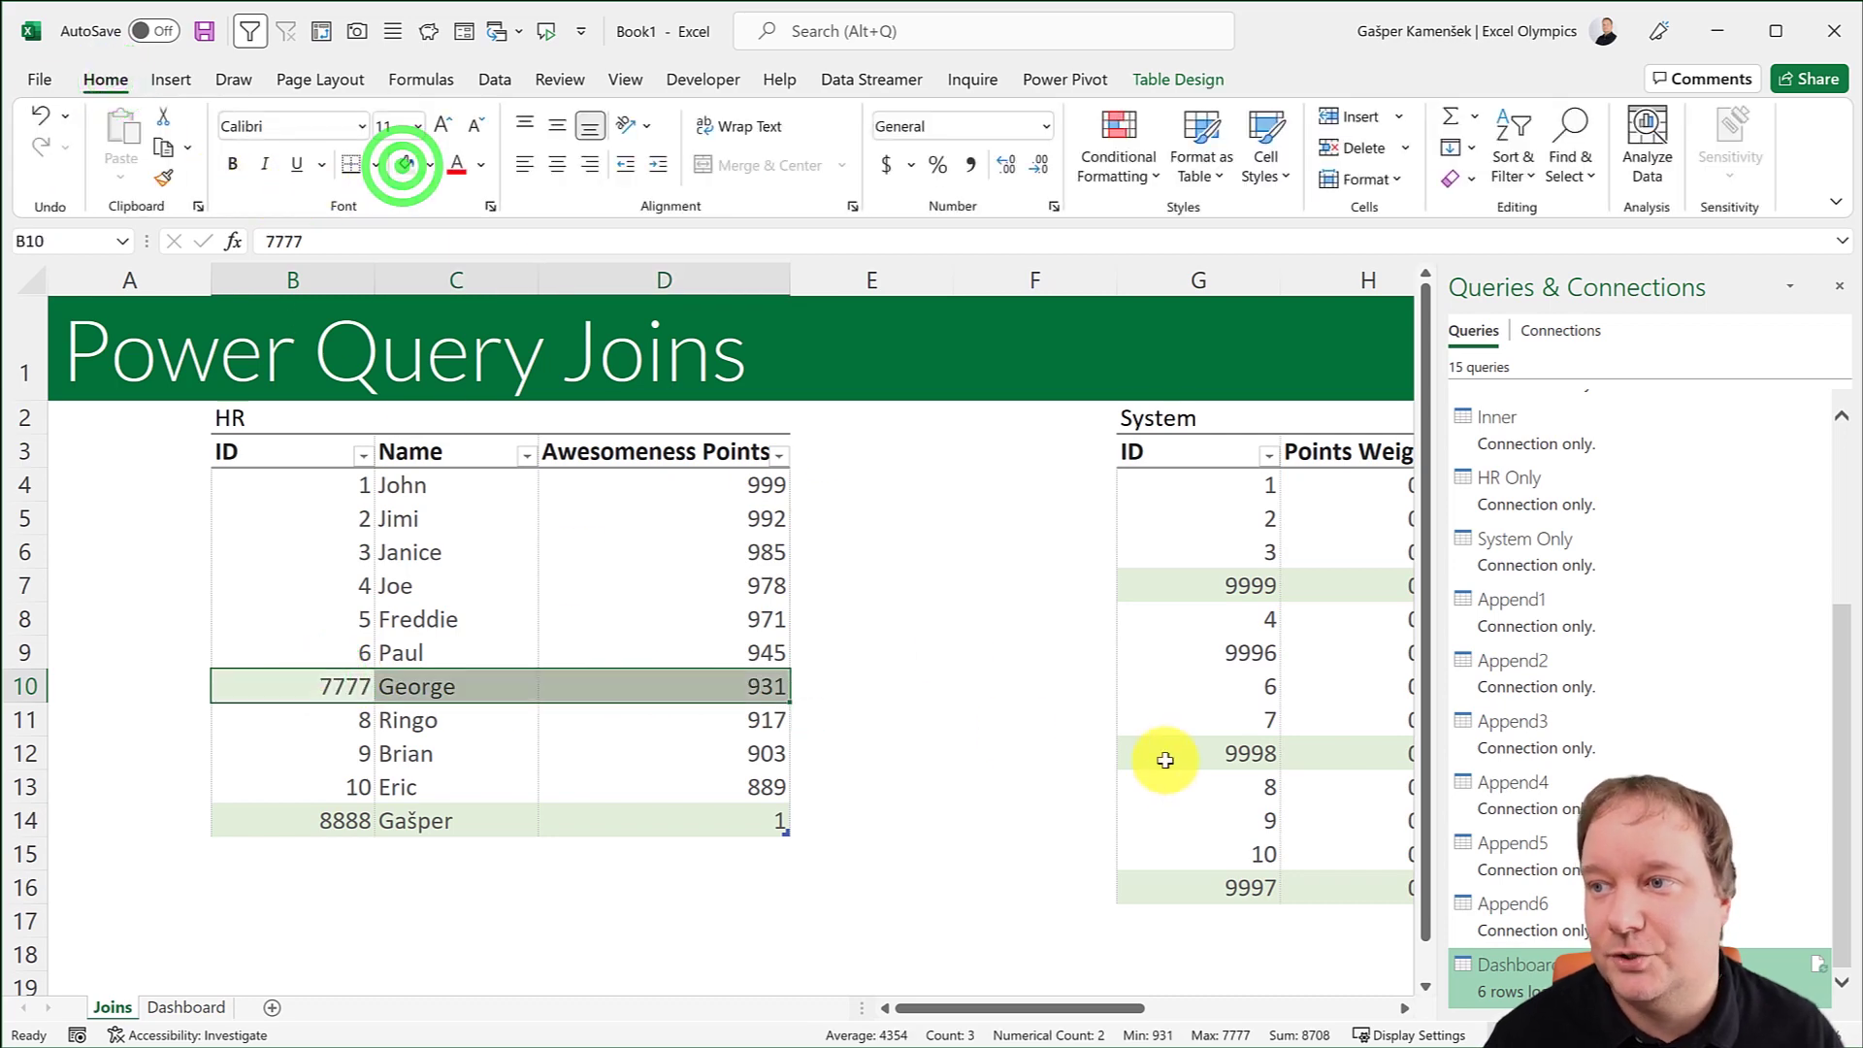
{"action": "left_click", "coordinate": [1222, 646]}
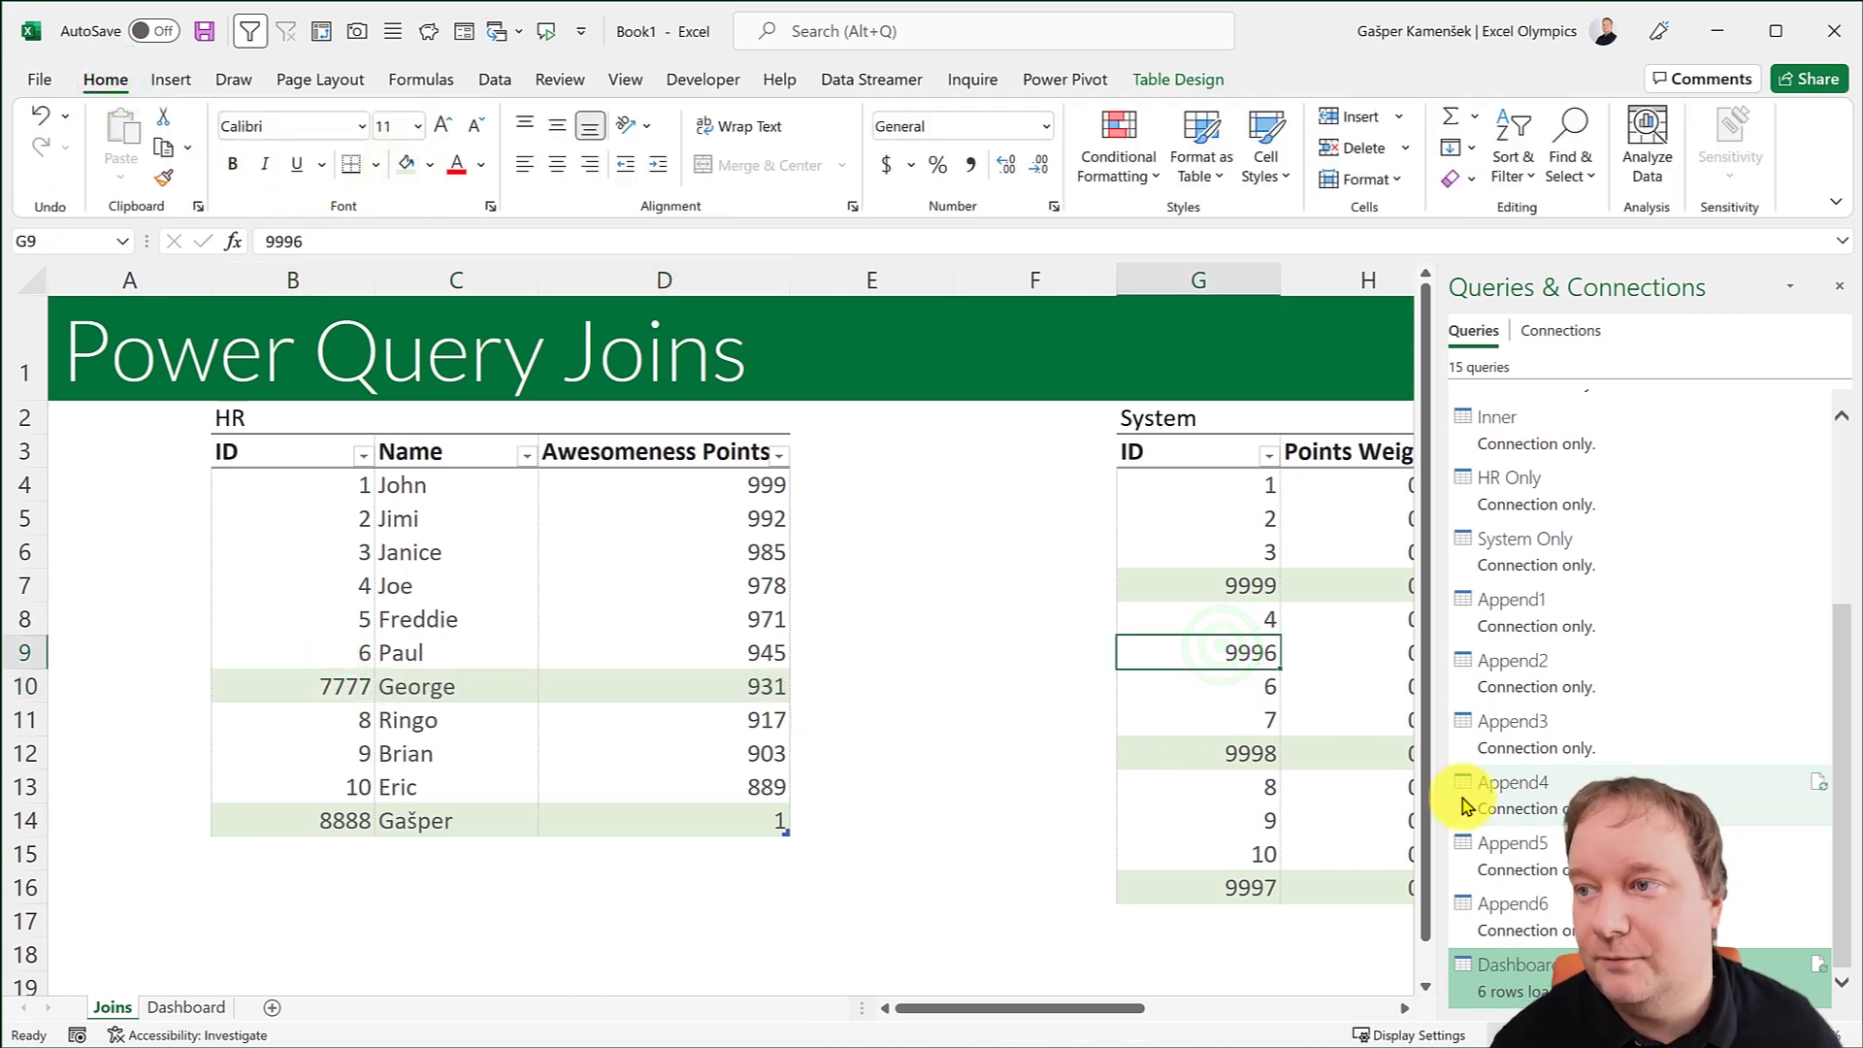
{"action": "mouse_move", "coordinate": [1464, 793]}
{"action": "key", "text": "shift+Right"}
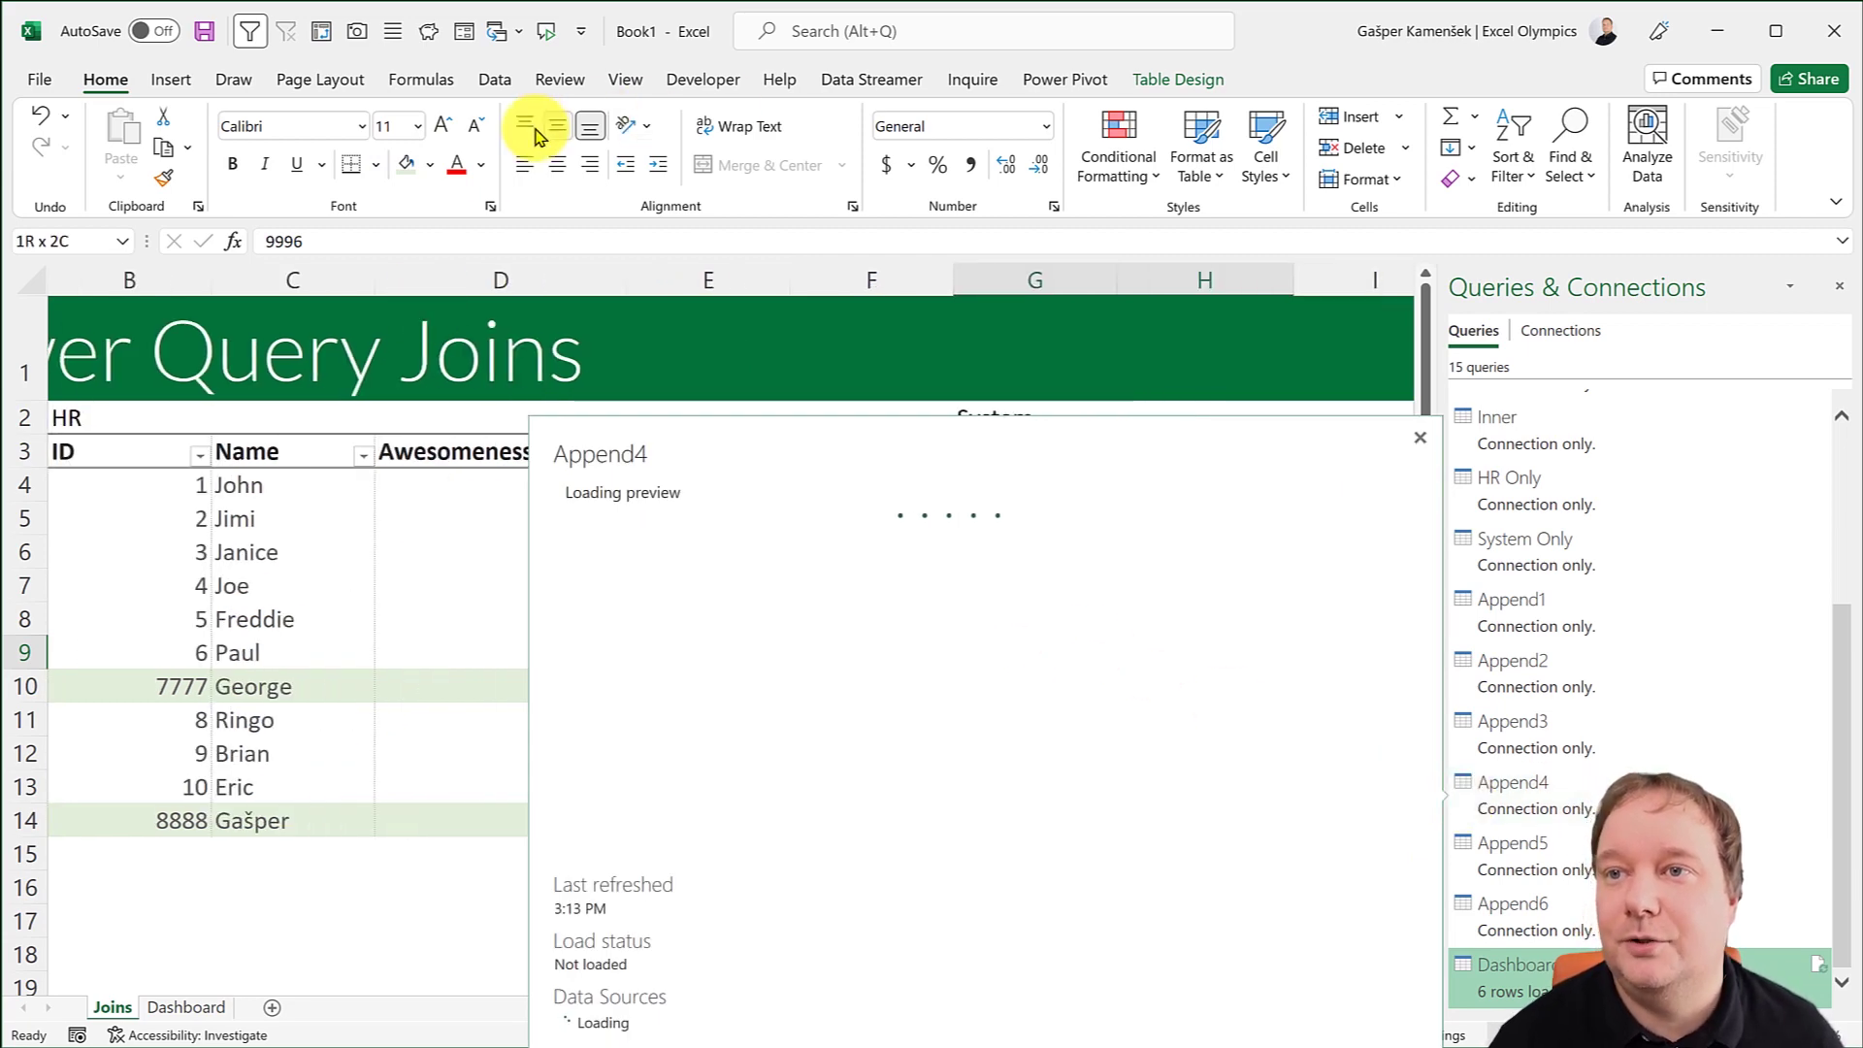
{"action": "left_click", "coordinate": [406, 164]}
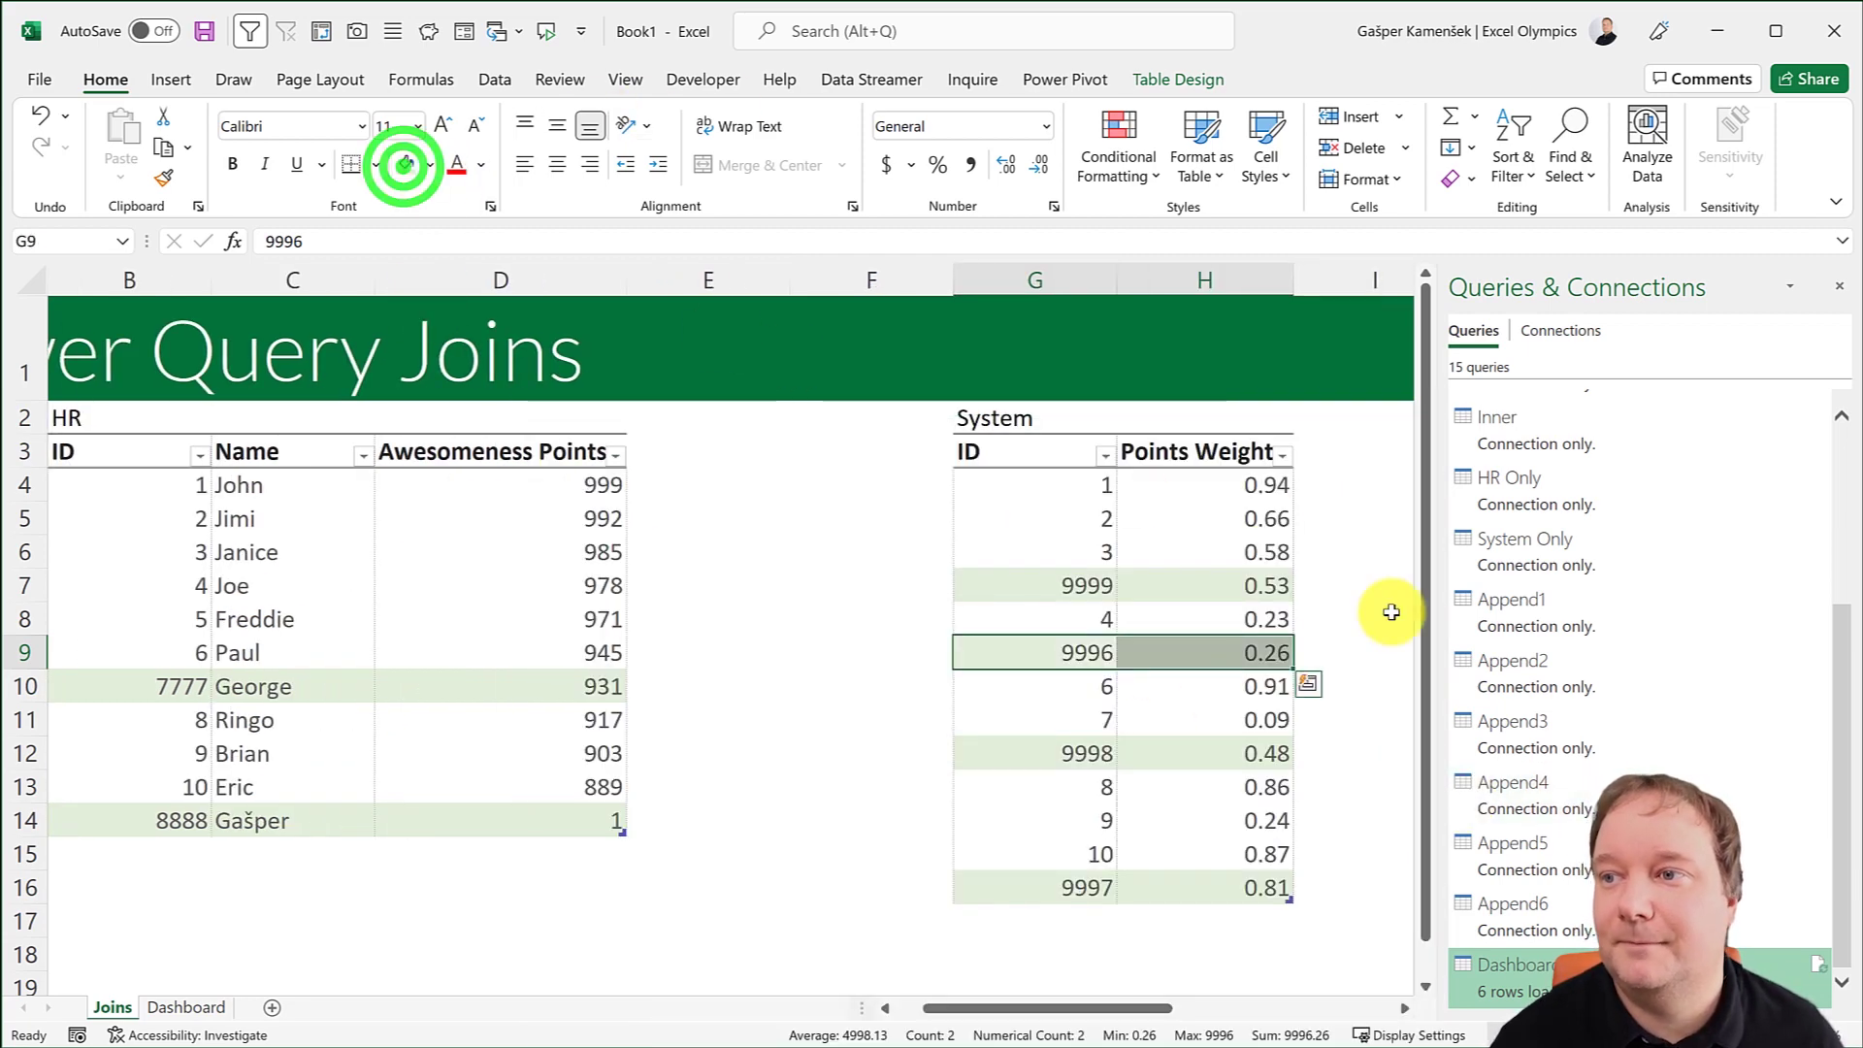
{"action": "left_click", "coordinate": [299, 587]}
{"action": "key", "text": "Home"}
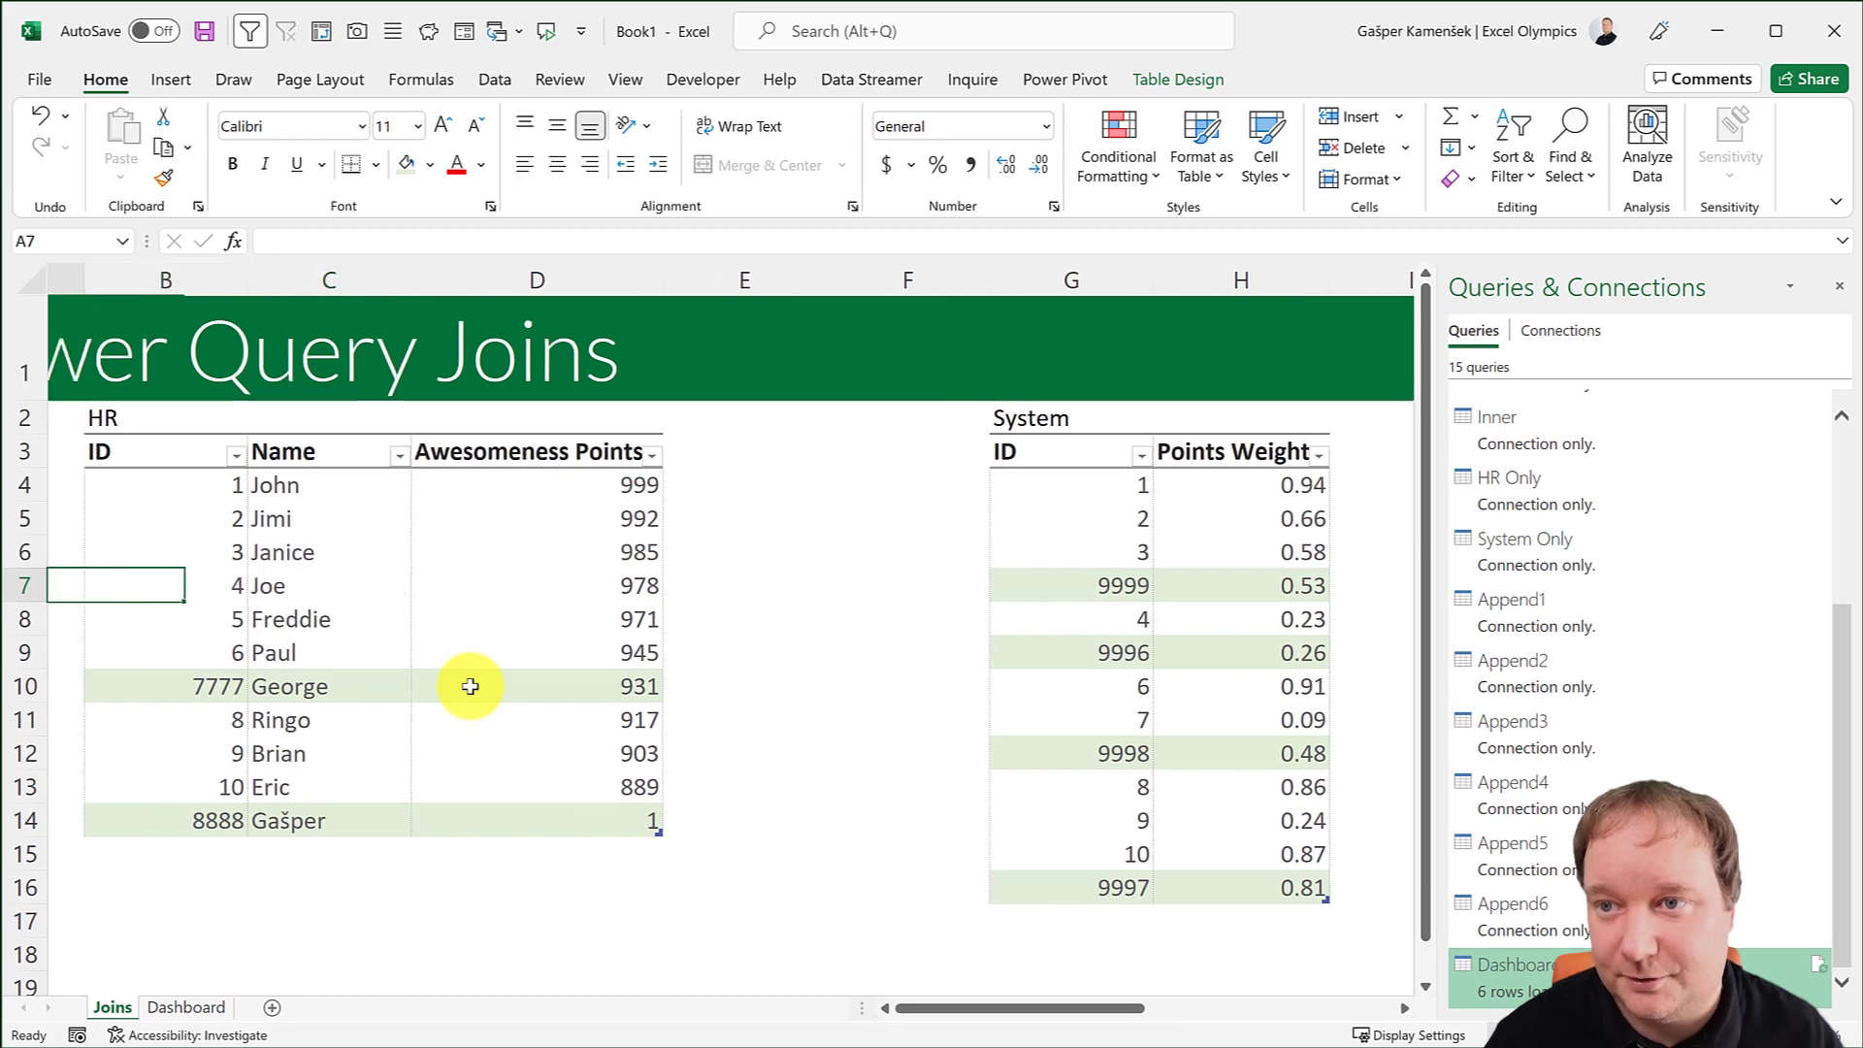
Refresh the KPI table on the Dashboard sheet, running the refresh twice to update its values.
{"action": "left_click", "coordinate": [186, 1008]}
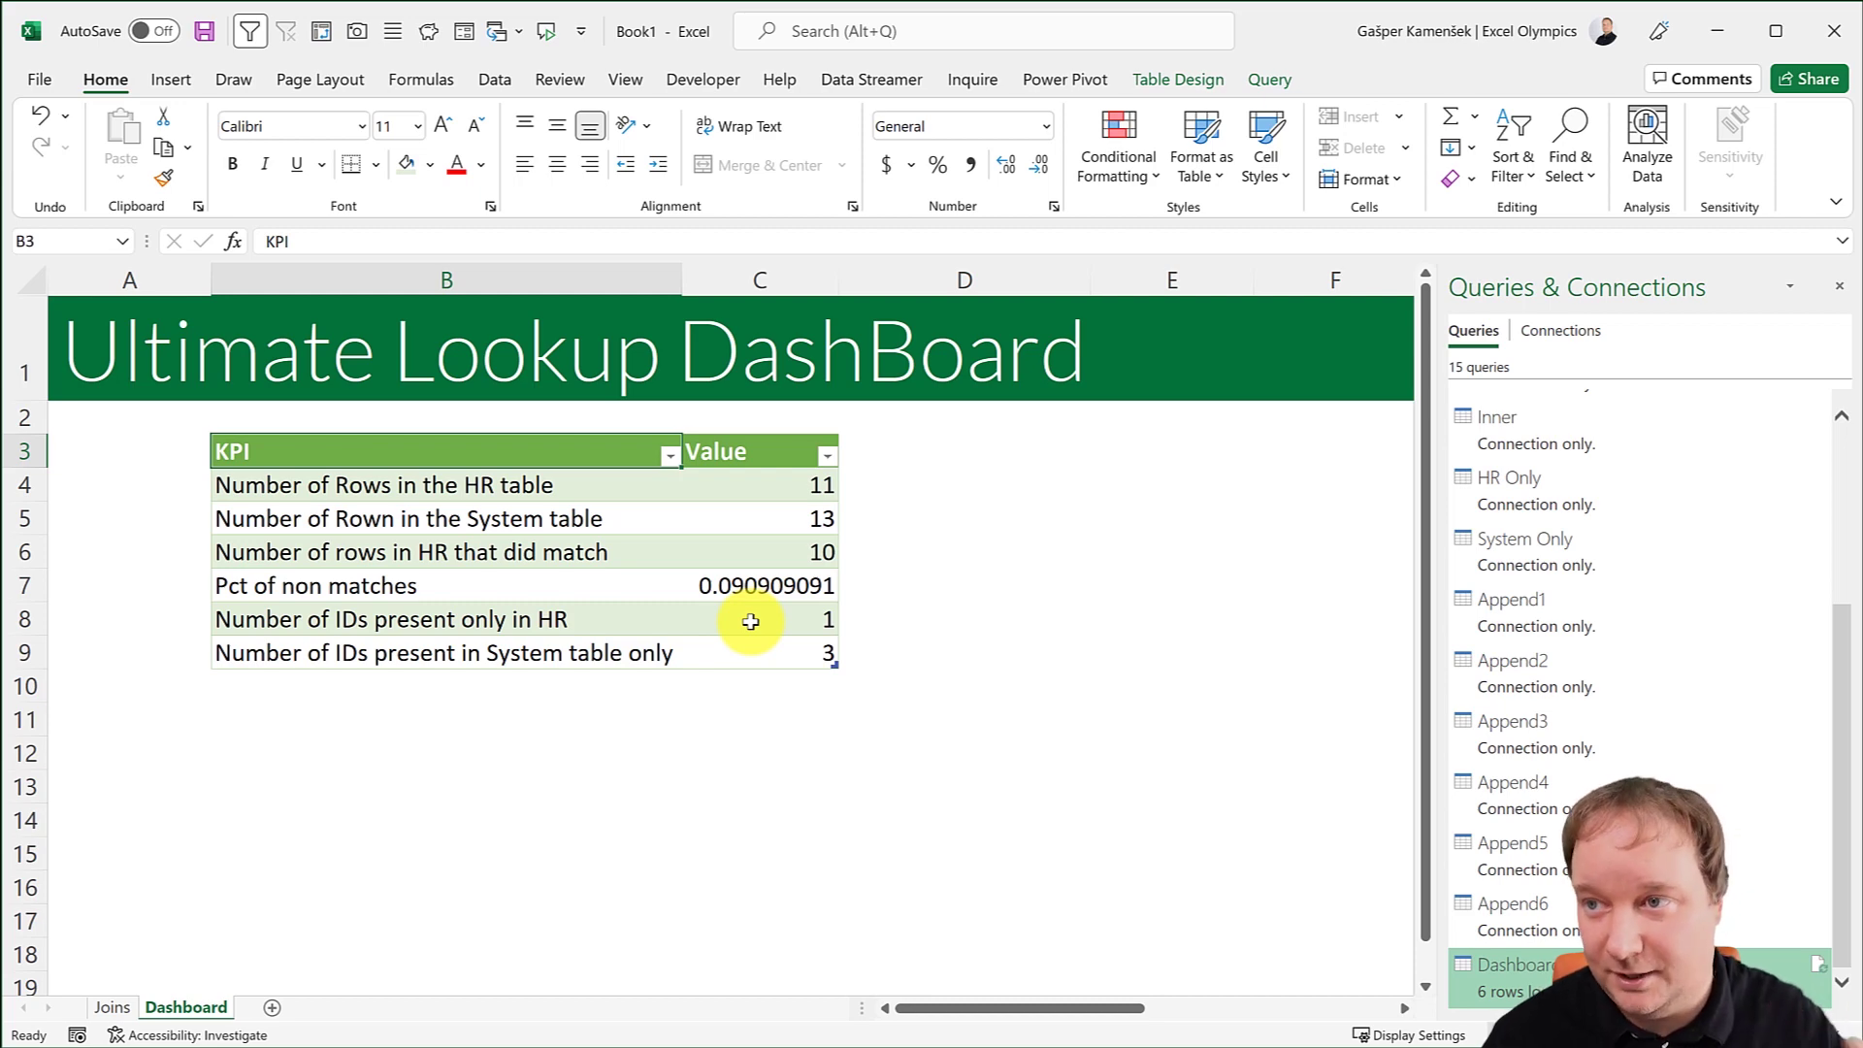
{"action": "left_click", "coordinate": [740, 586]}
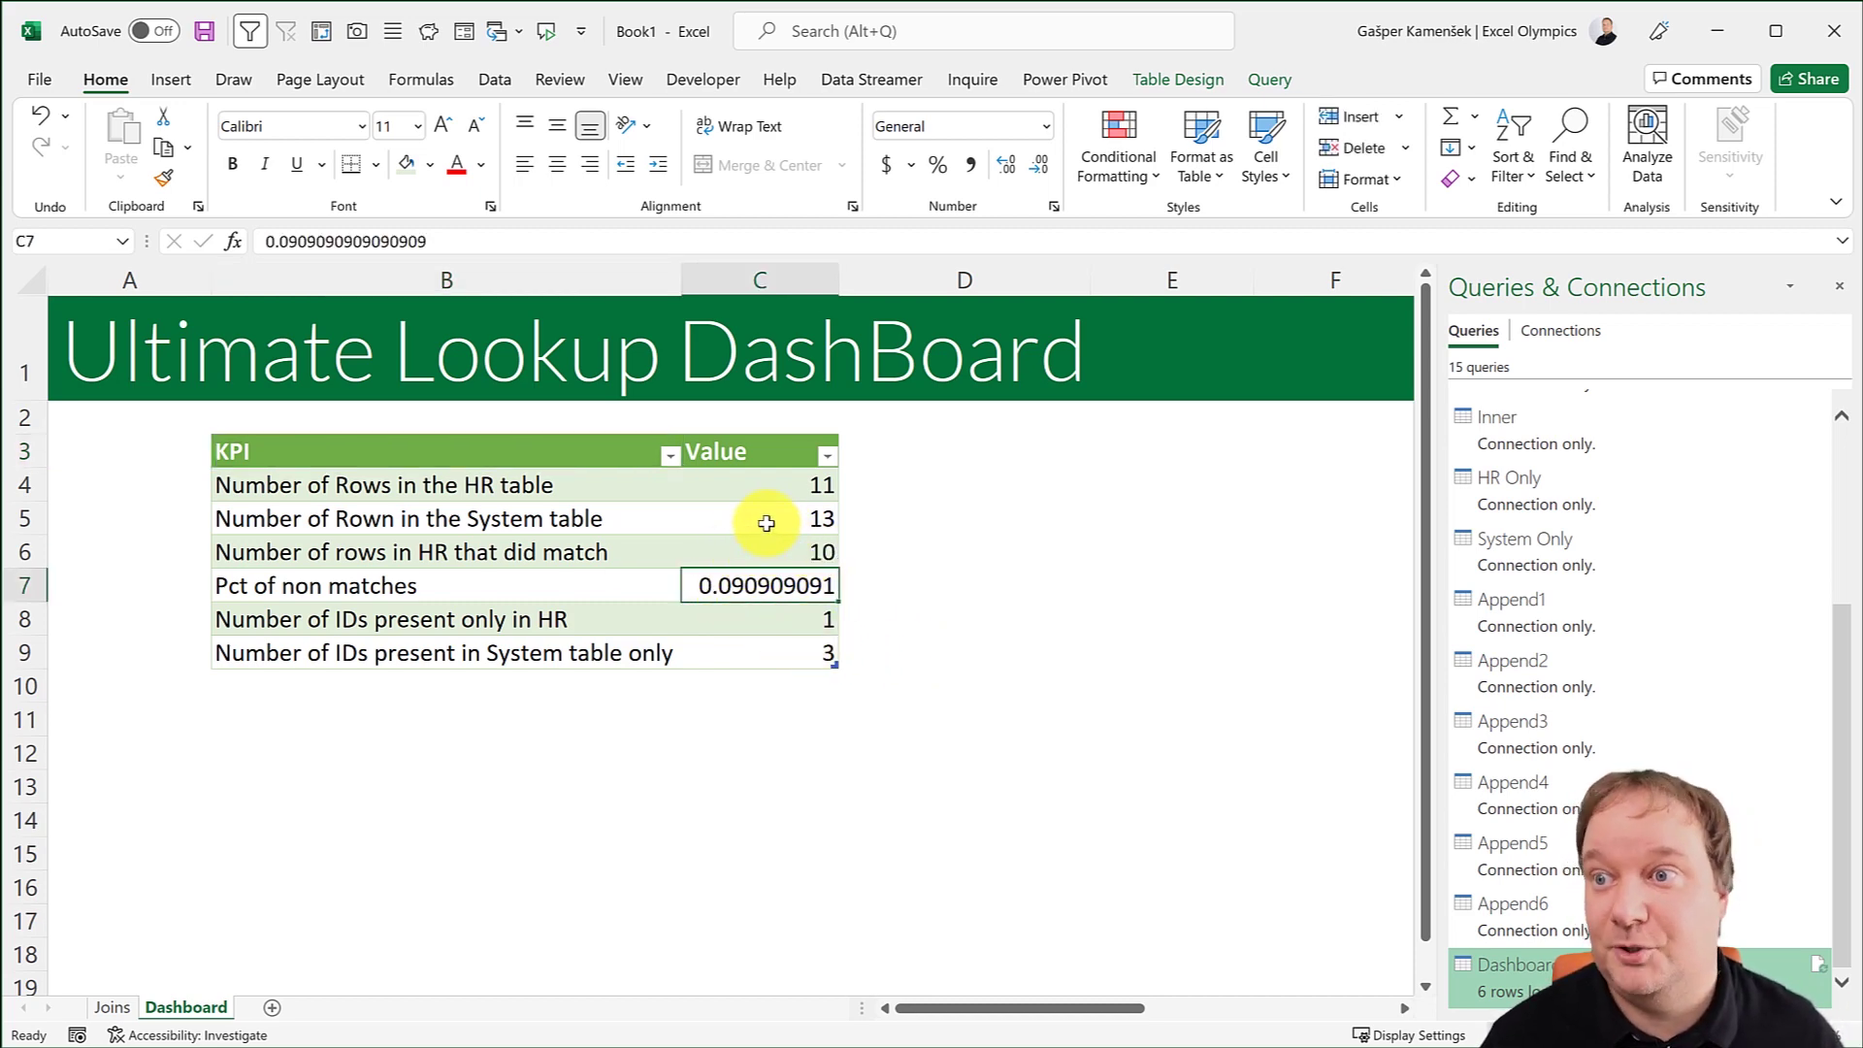
{"action": "left_click", "coordinate": [525, 525]}
{"action": "right_click", "coordinate": [525, 525]}
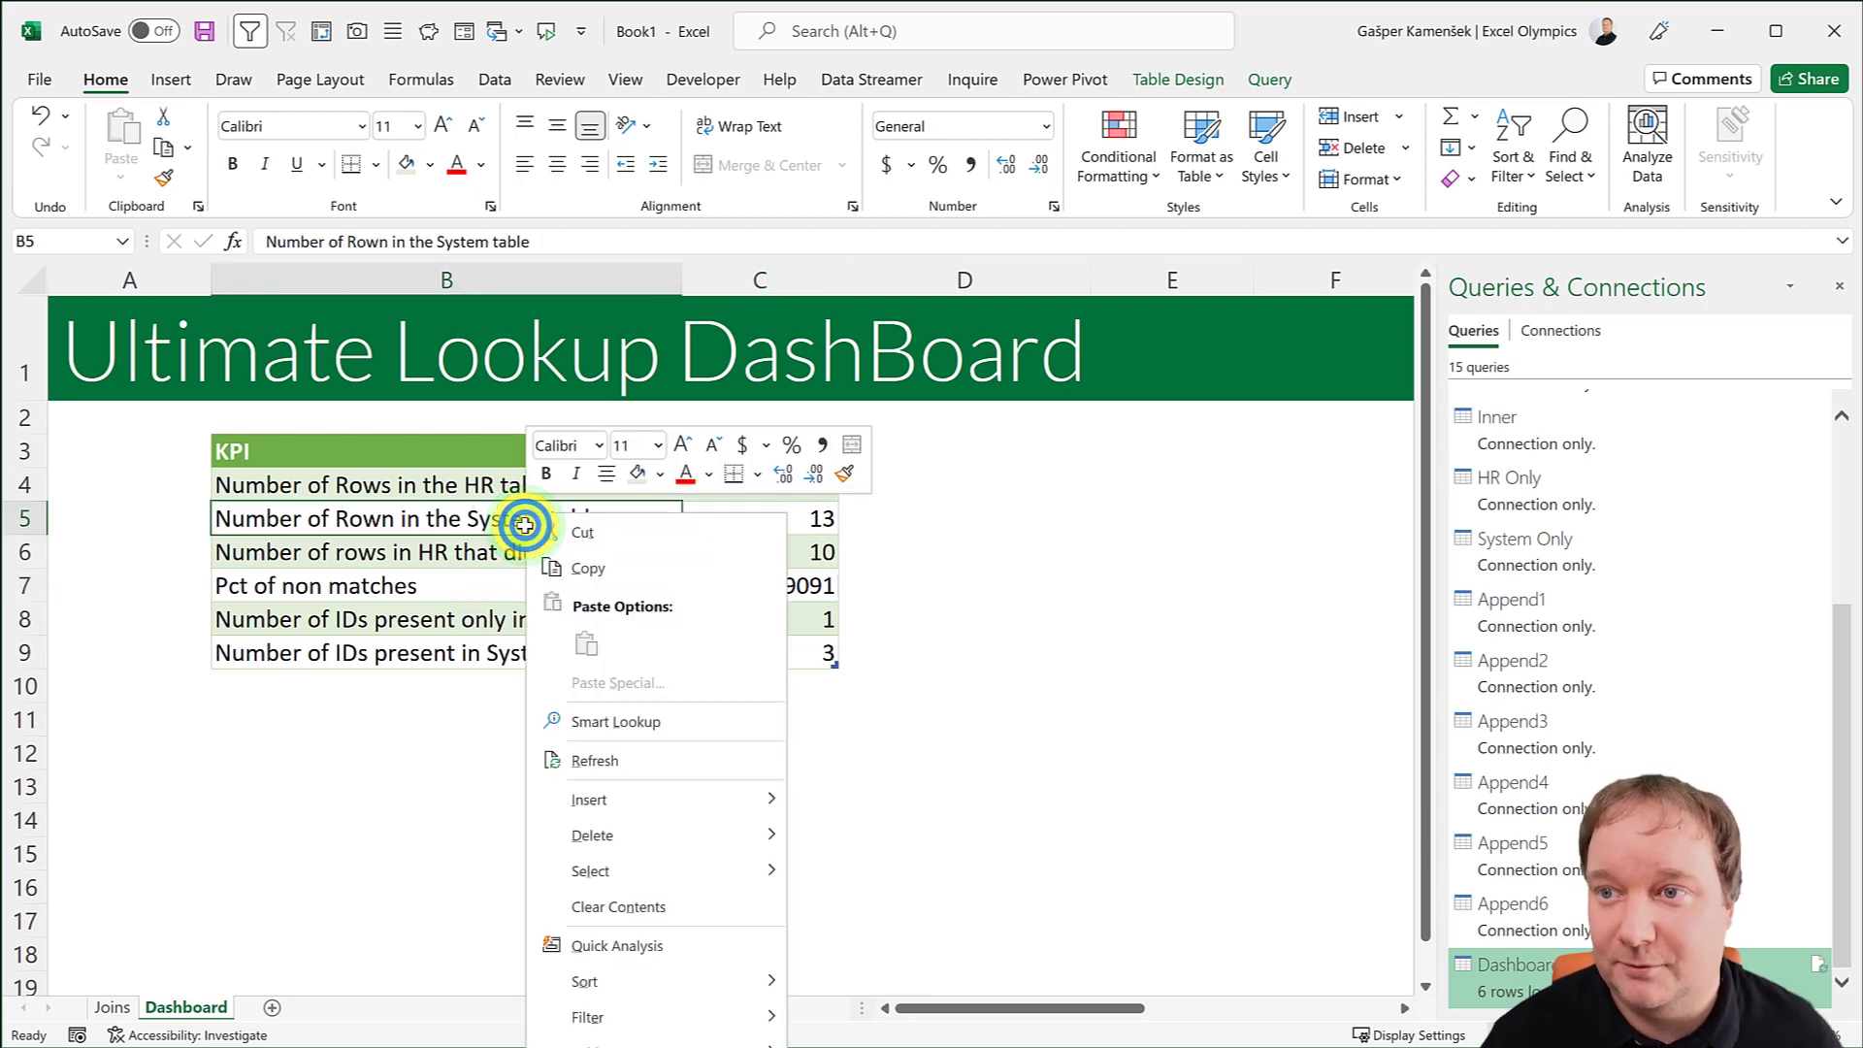
{"action": "left_click", "coordinate": [639, 759]}
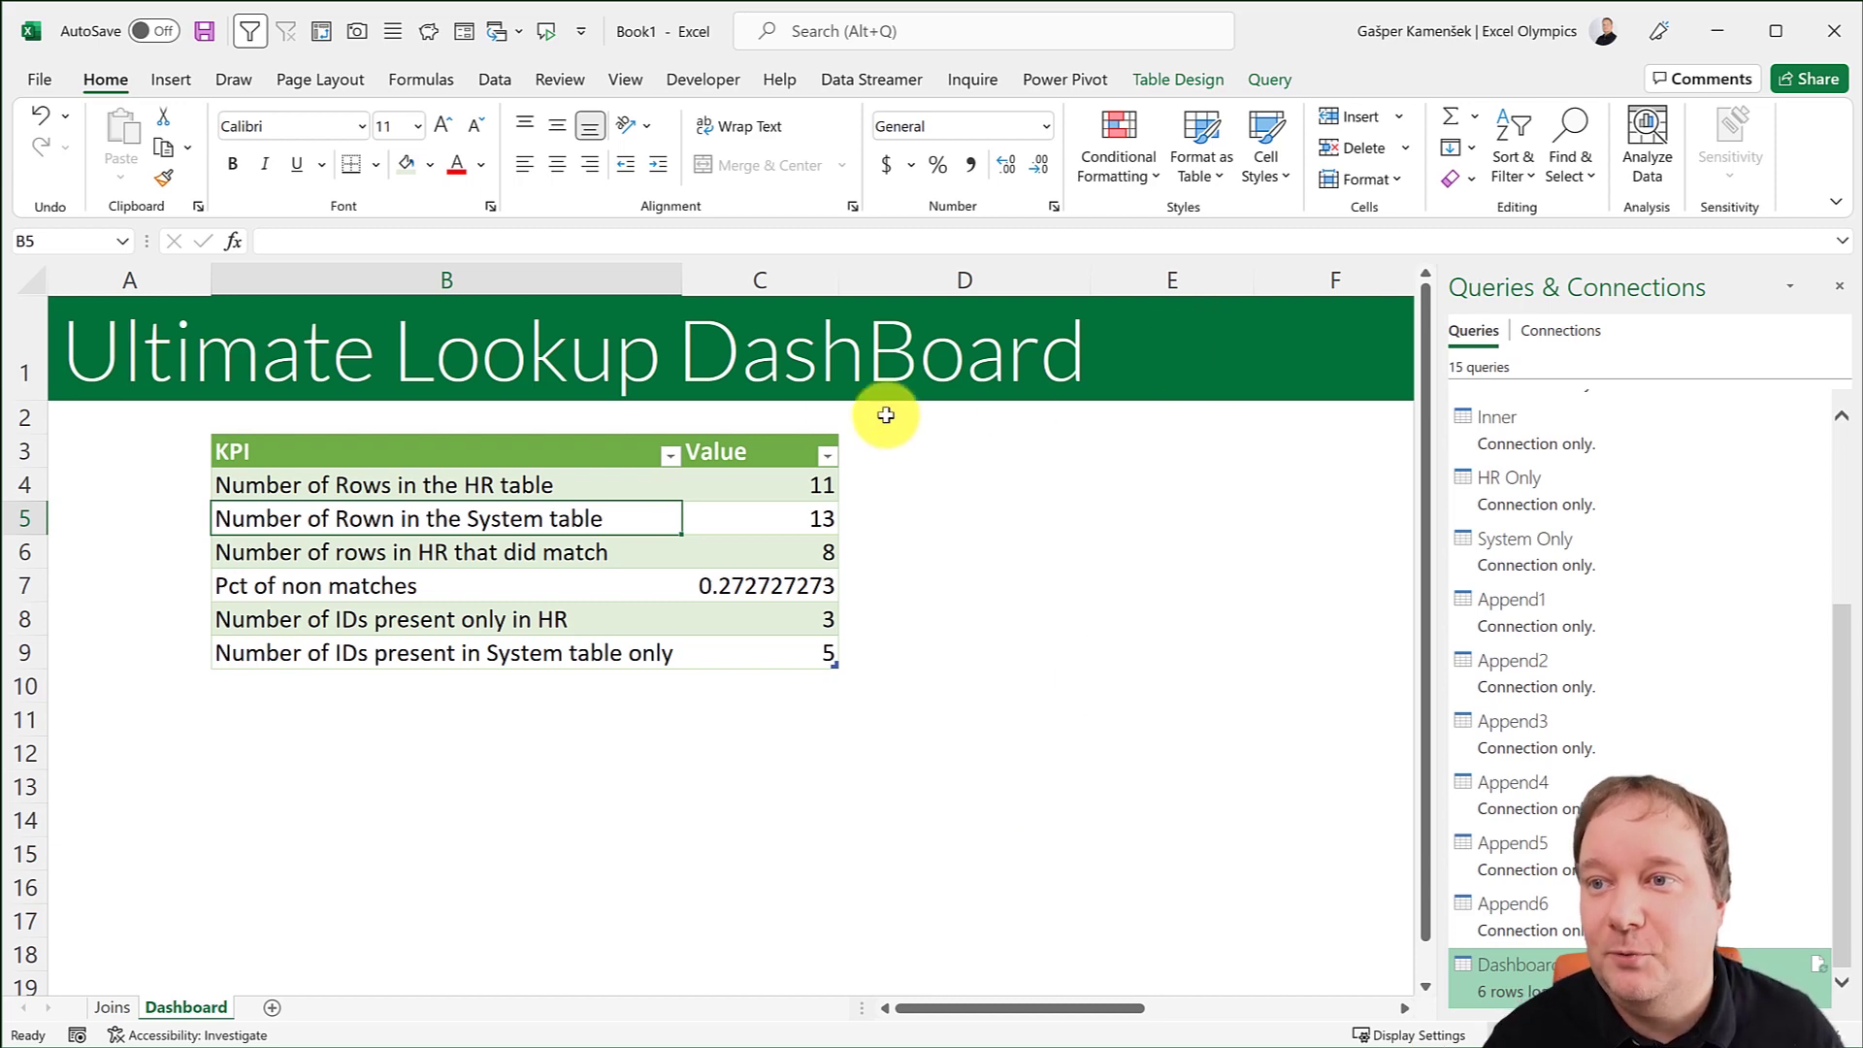
{"action": "right_click", "coordinate": [519, 515]}
{"action": "left_click", "coordinate": [616, 762]}
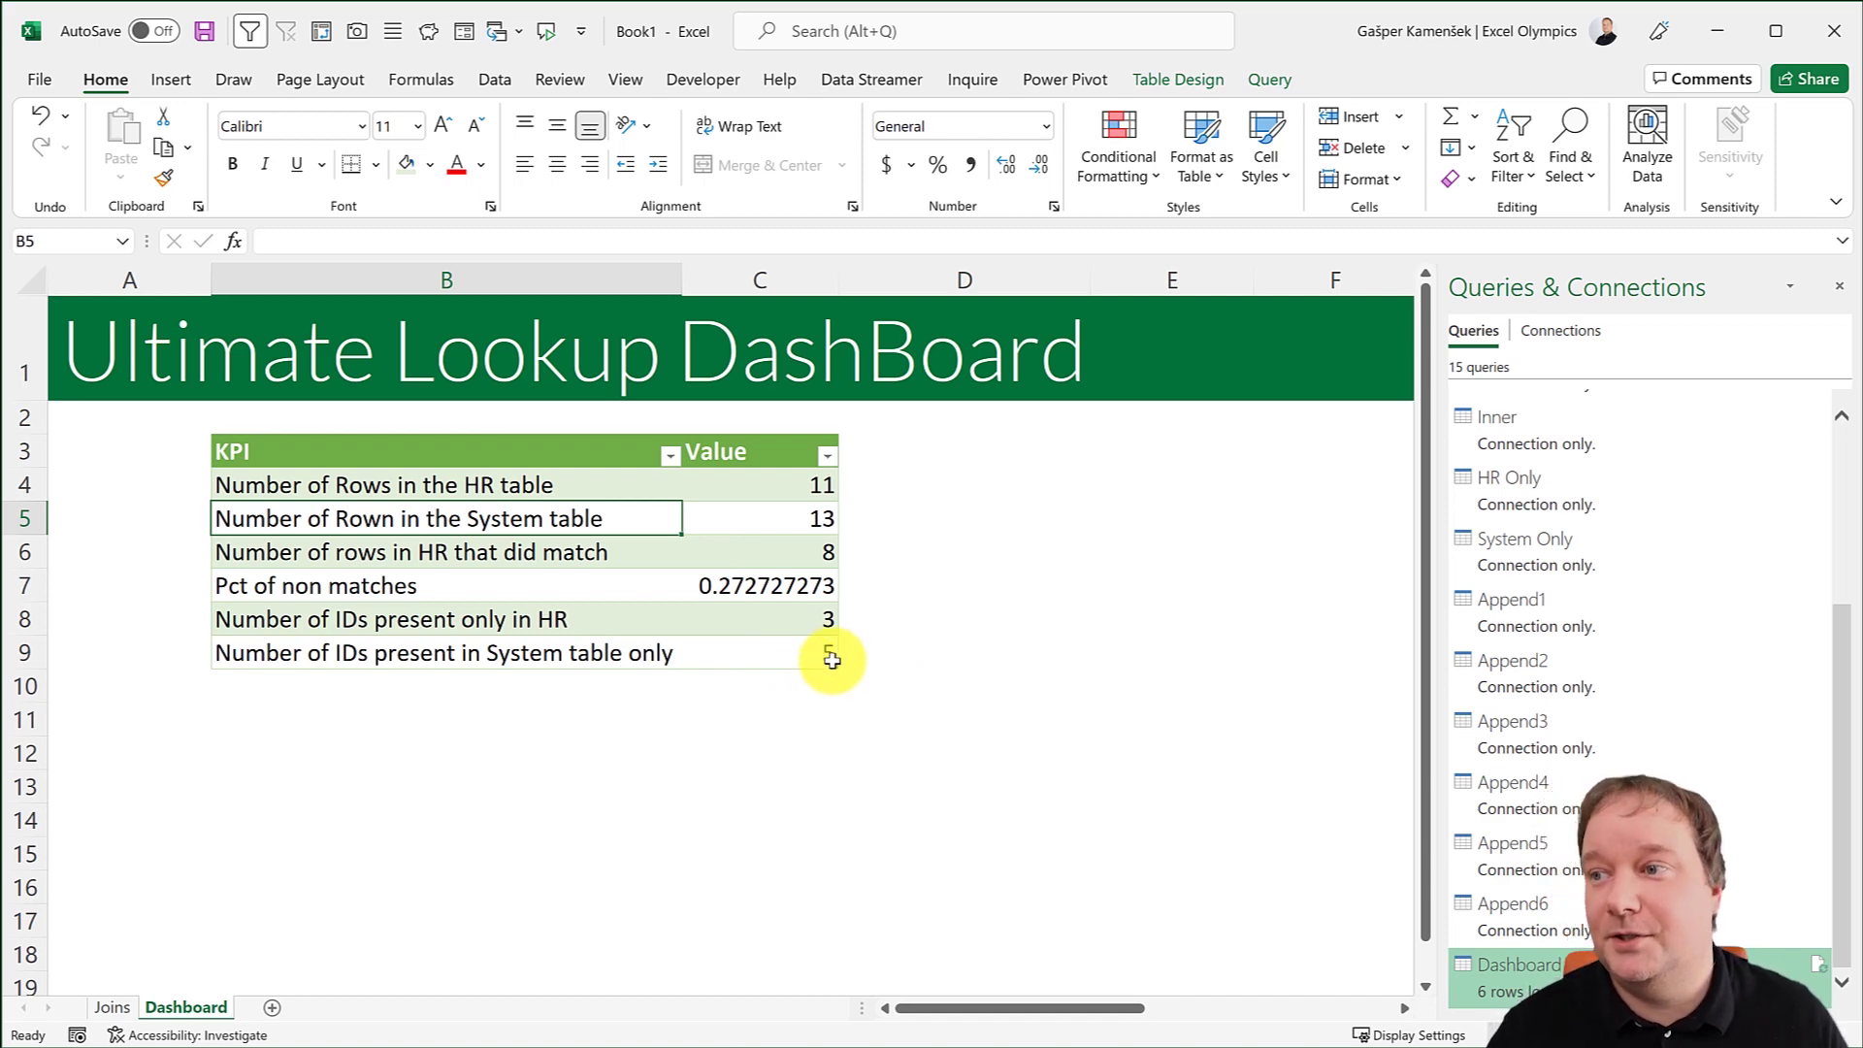
Load the System Only query as a table on a new worksheet.
{"action": "left_click_drag", "start_coordinate": [1847, 784], "coordinate": [1833, 766]}
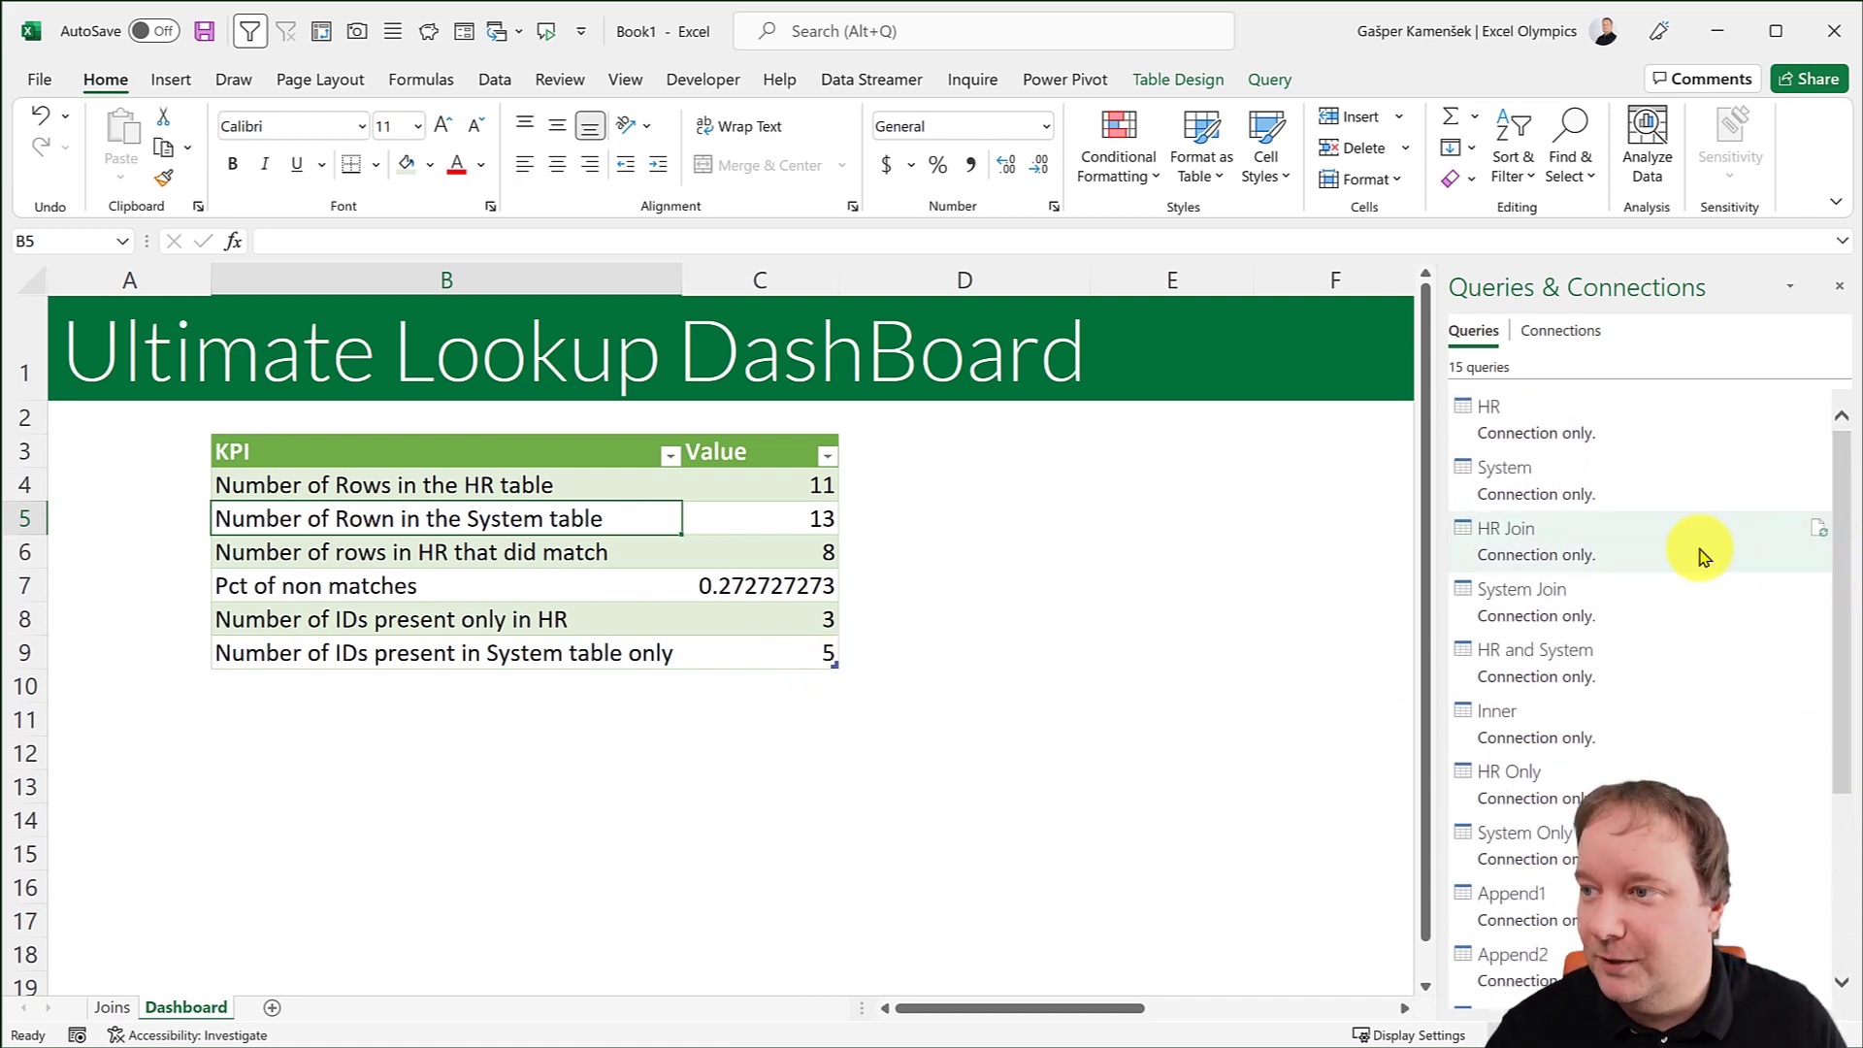
{"action": "right_click", "coordinate": [1516, 846]}
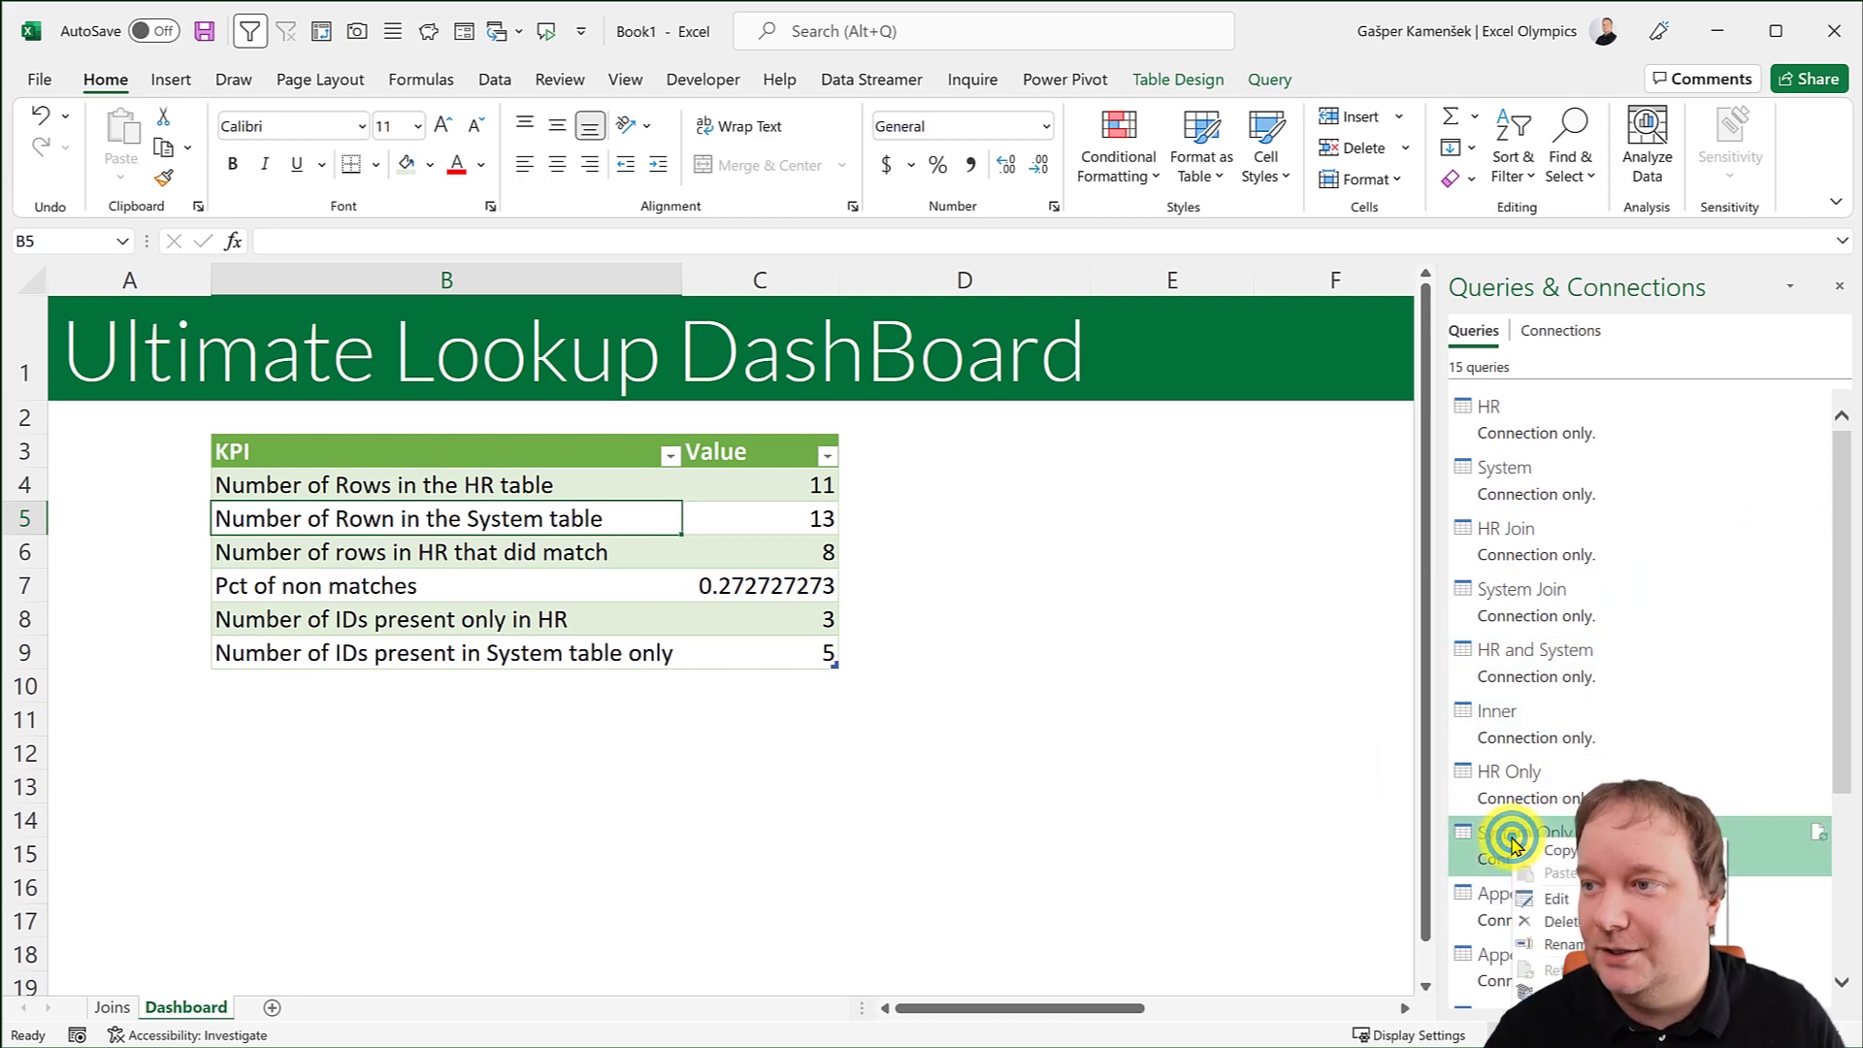
{"action": "left_click", "coordinate": [1562, 993]}
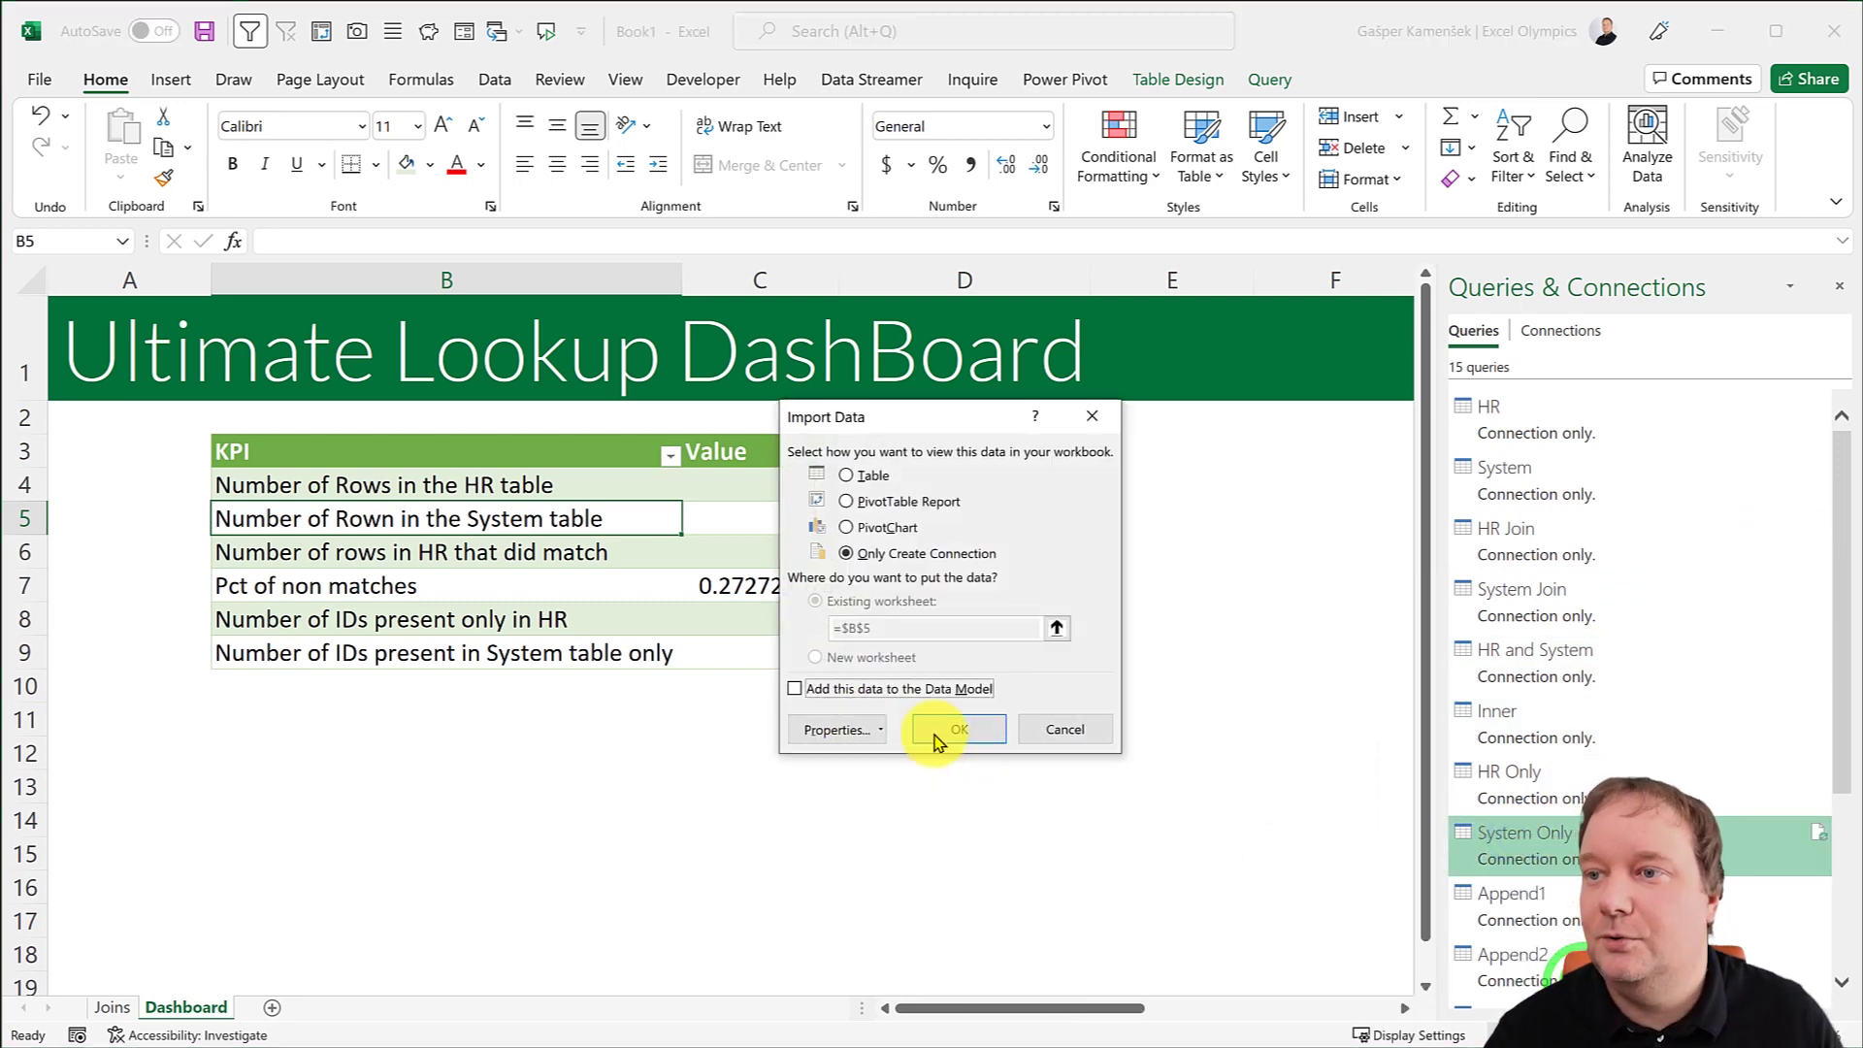
{"action": "left_click", "coordinate": [846, 475]}
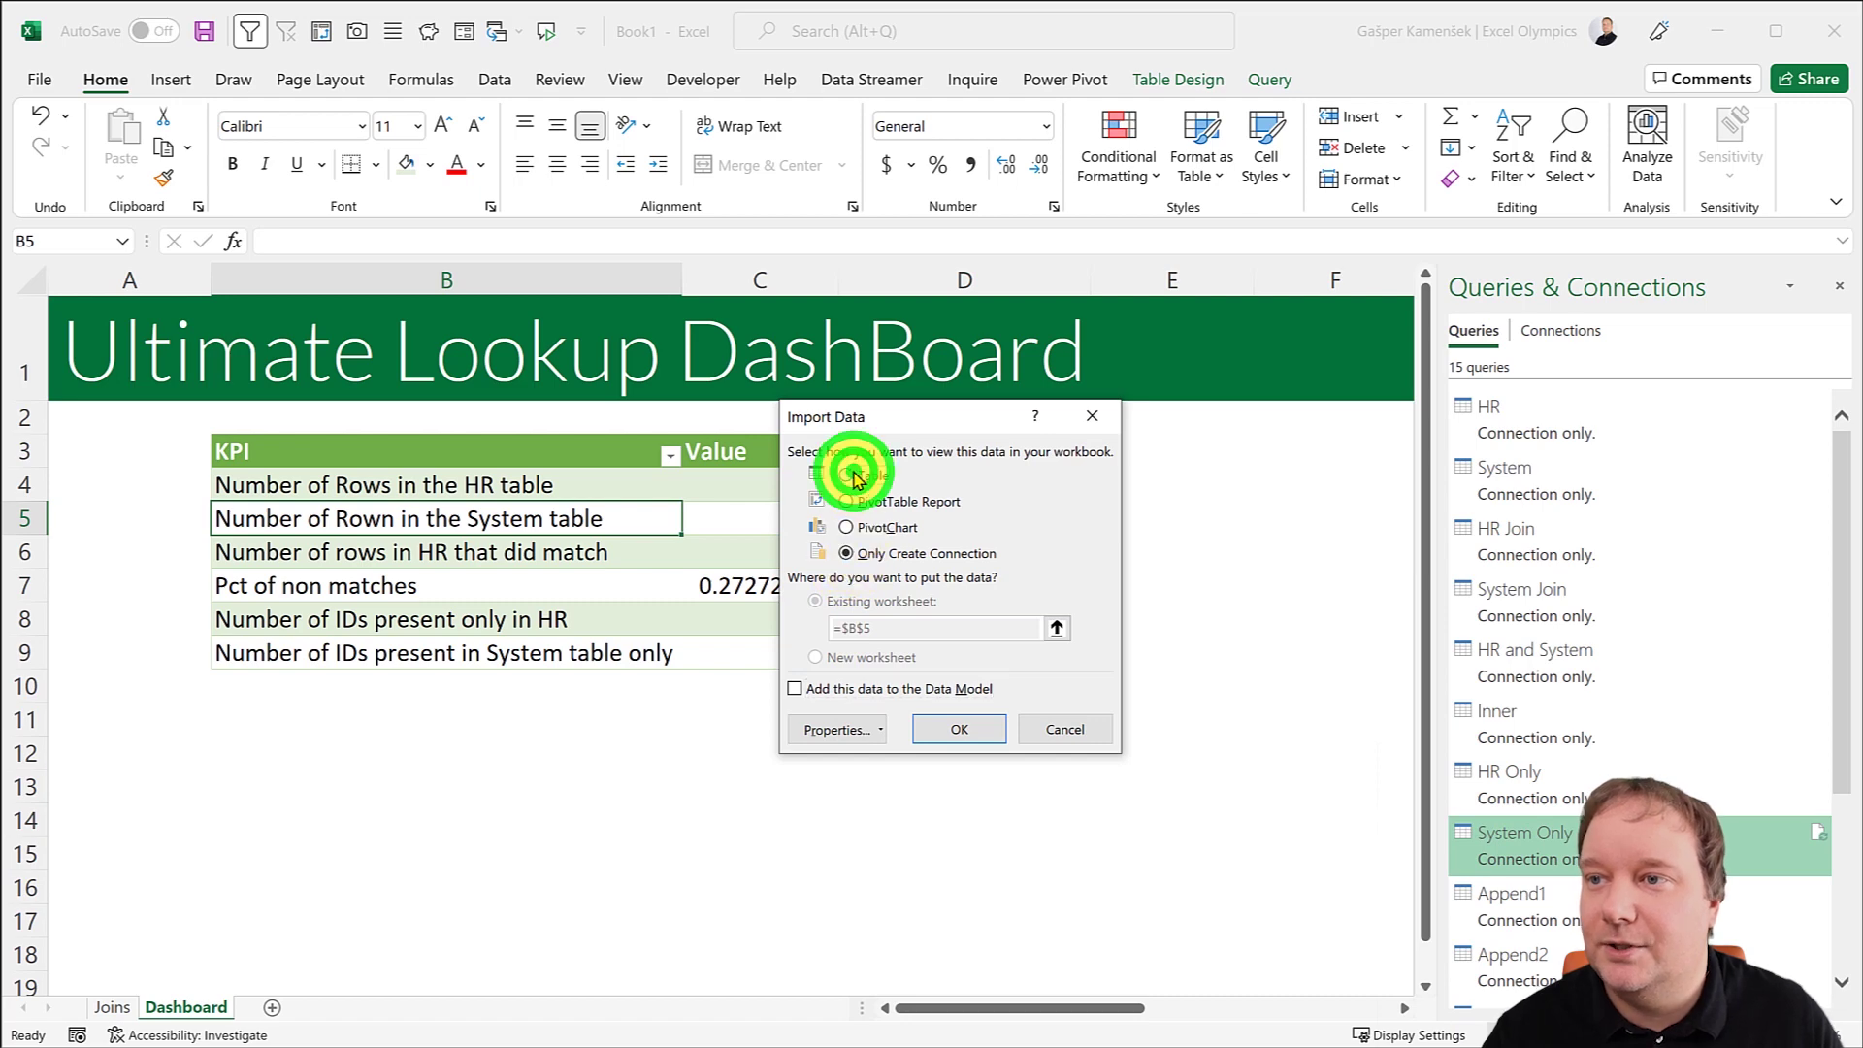
{"action": "left_click", "coordinate": [823, 656]}
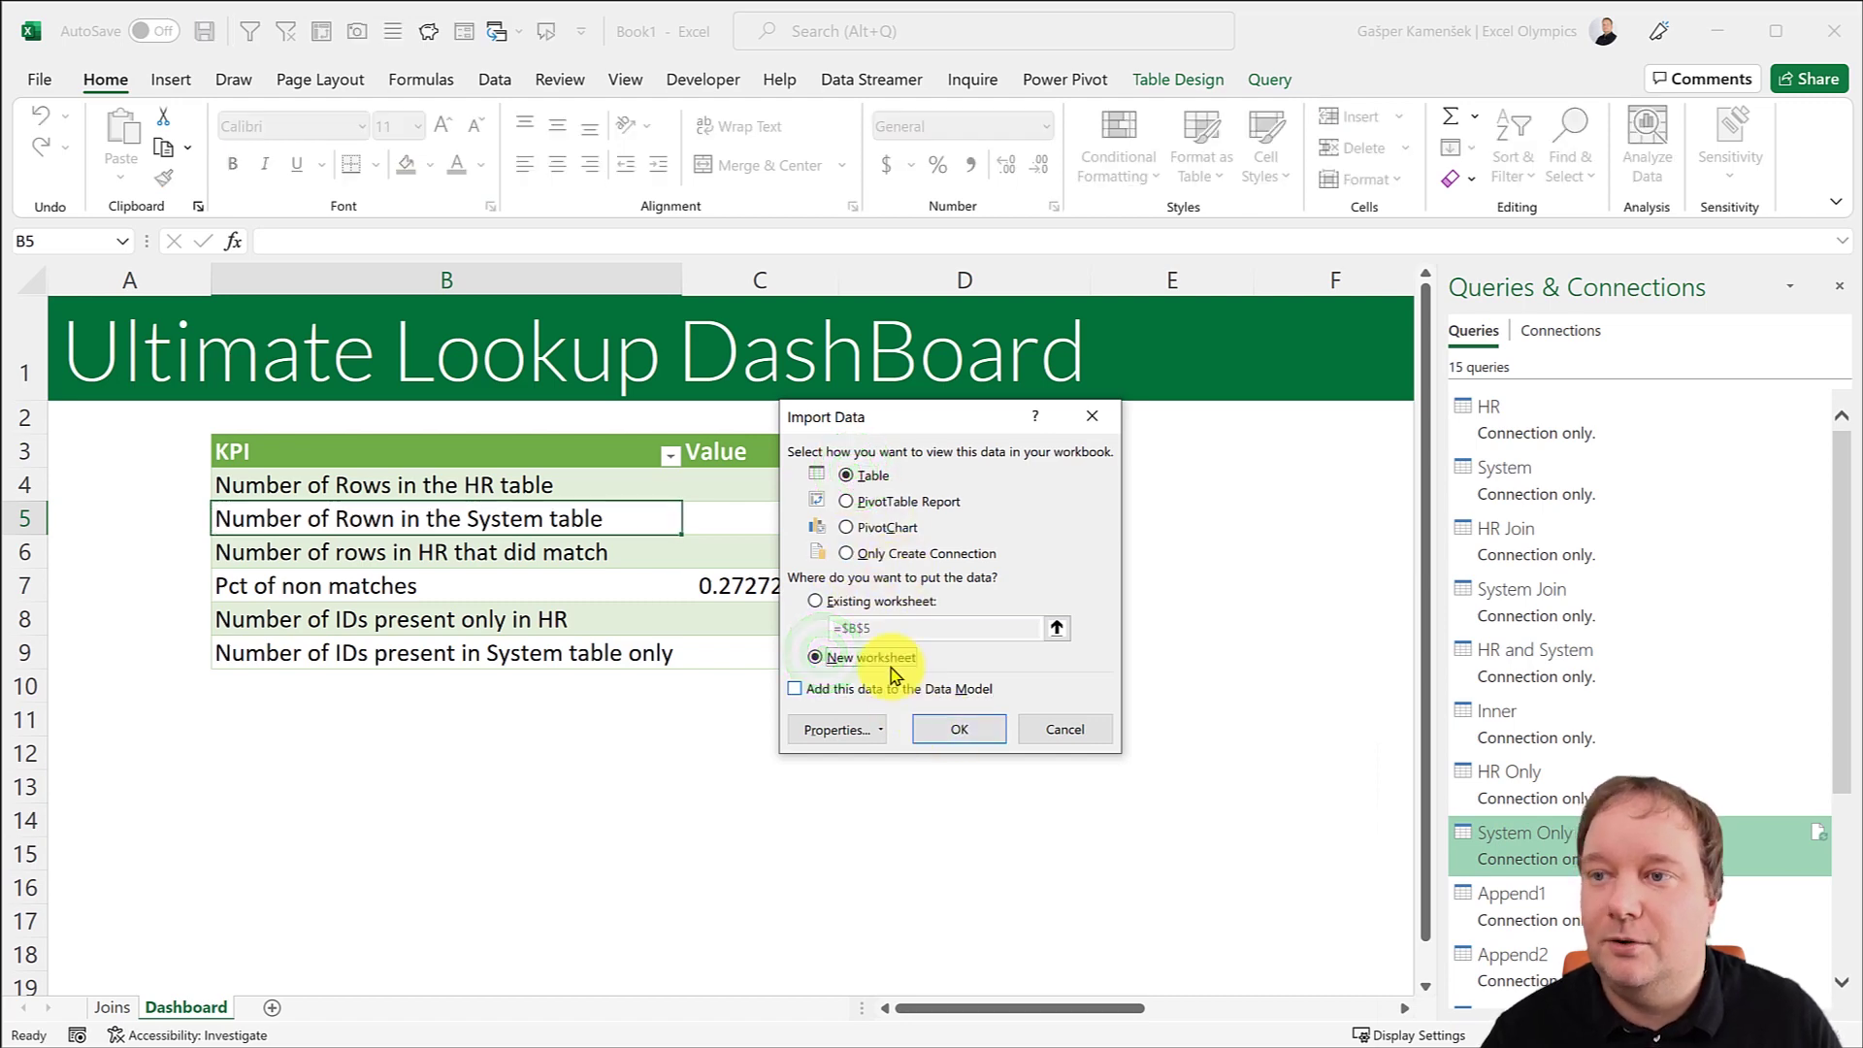
{"action": "left_click", "coordinate": [955, 737]}
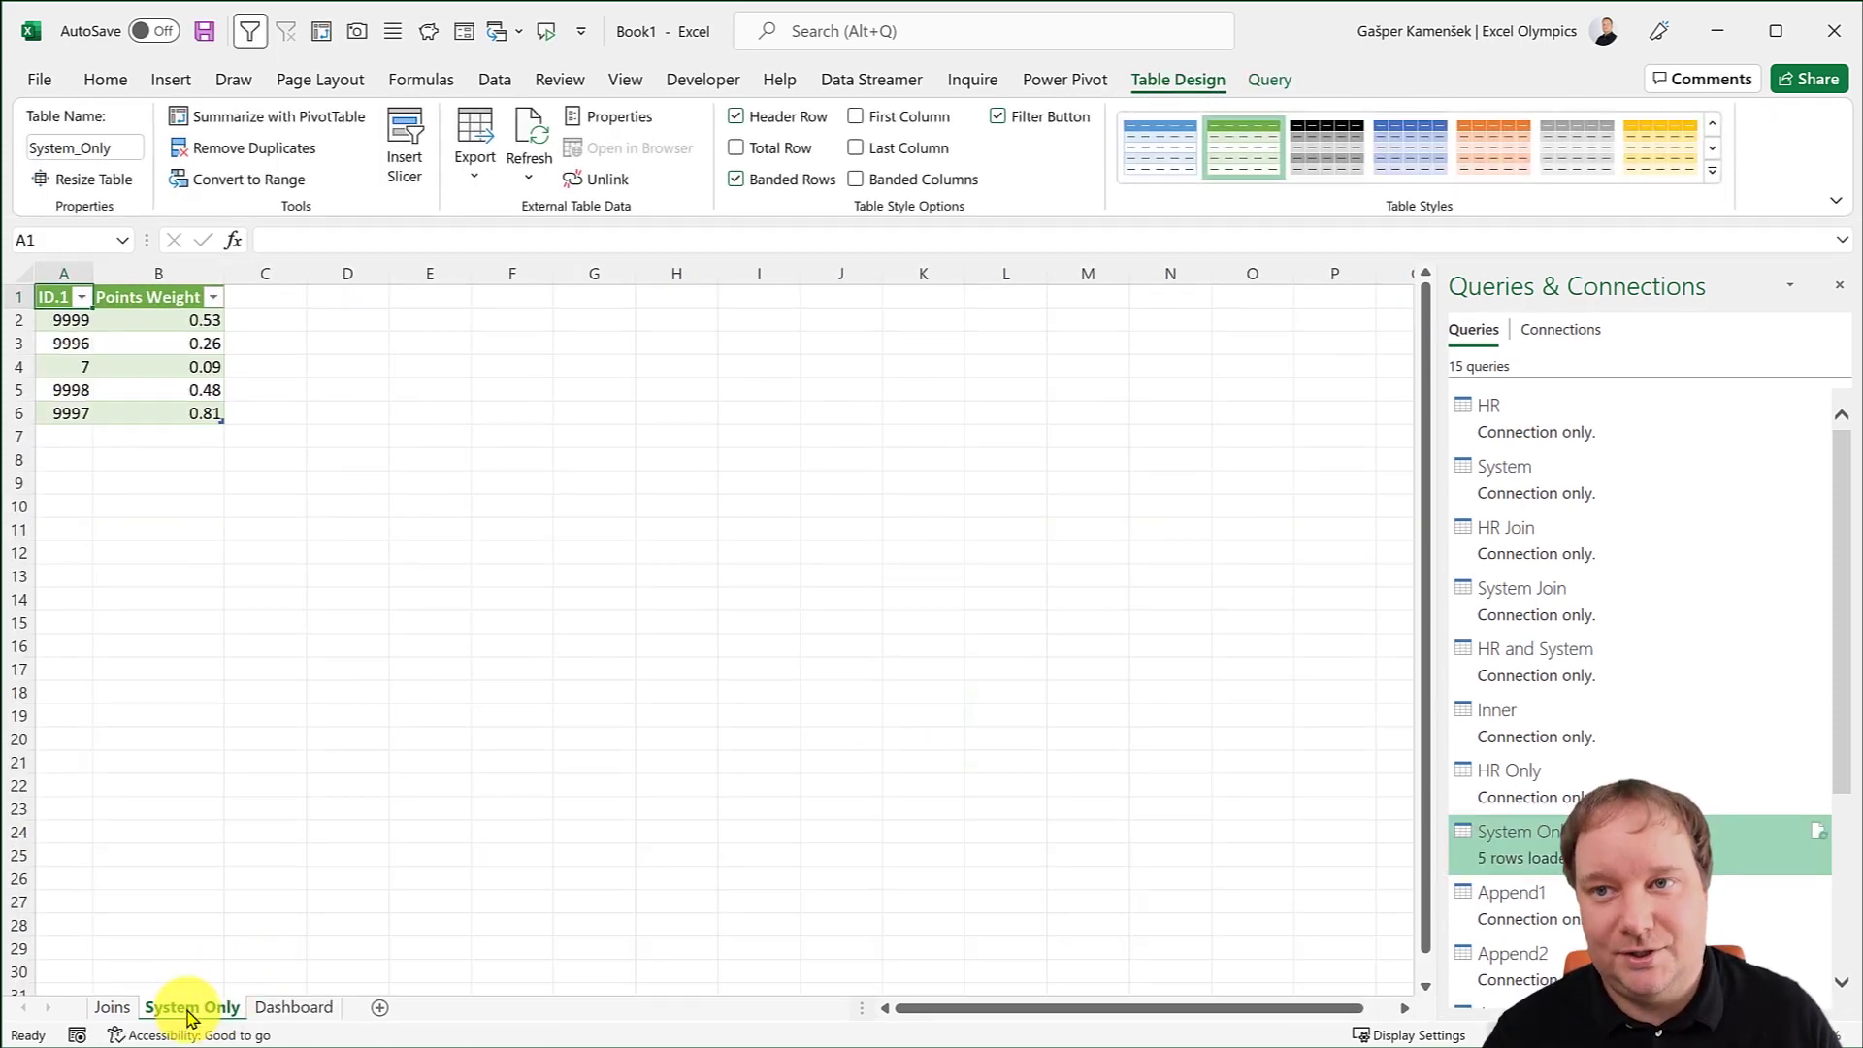
{"action": "left_click", "coordinate": [148, 345]}
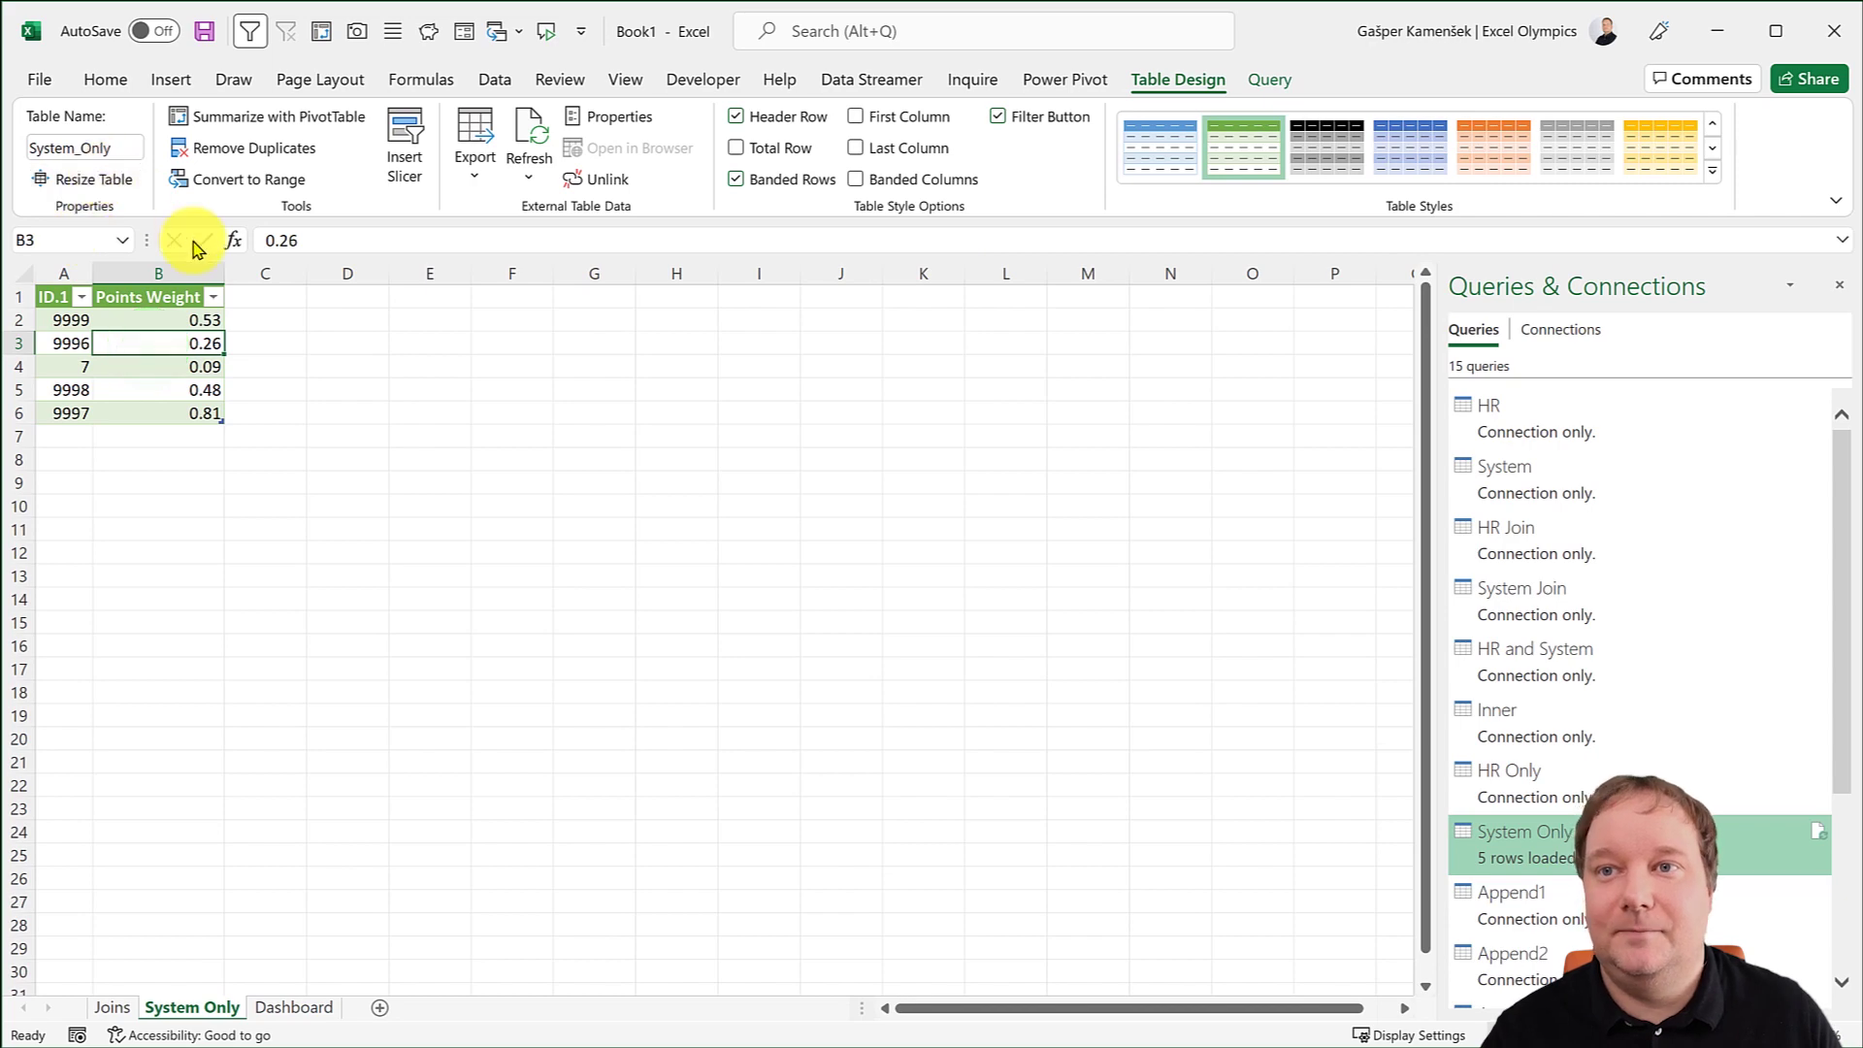
On the Dashboard sheet, enter Go beside the KPI table and move it to A9, next to the System-table-only KPI.
{"action": "left_click", "coordinate": [294, 1007]}
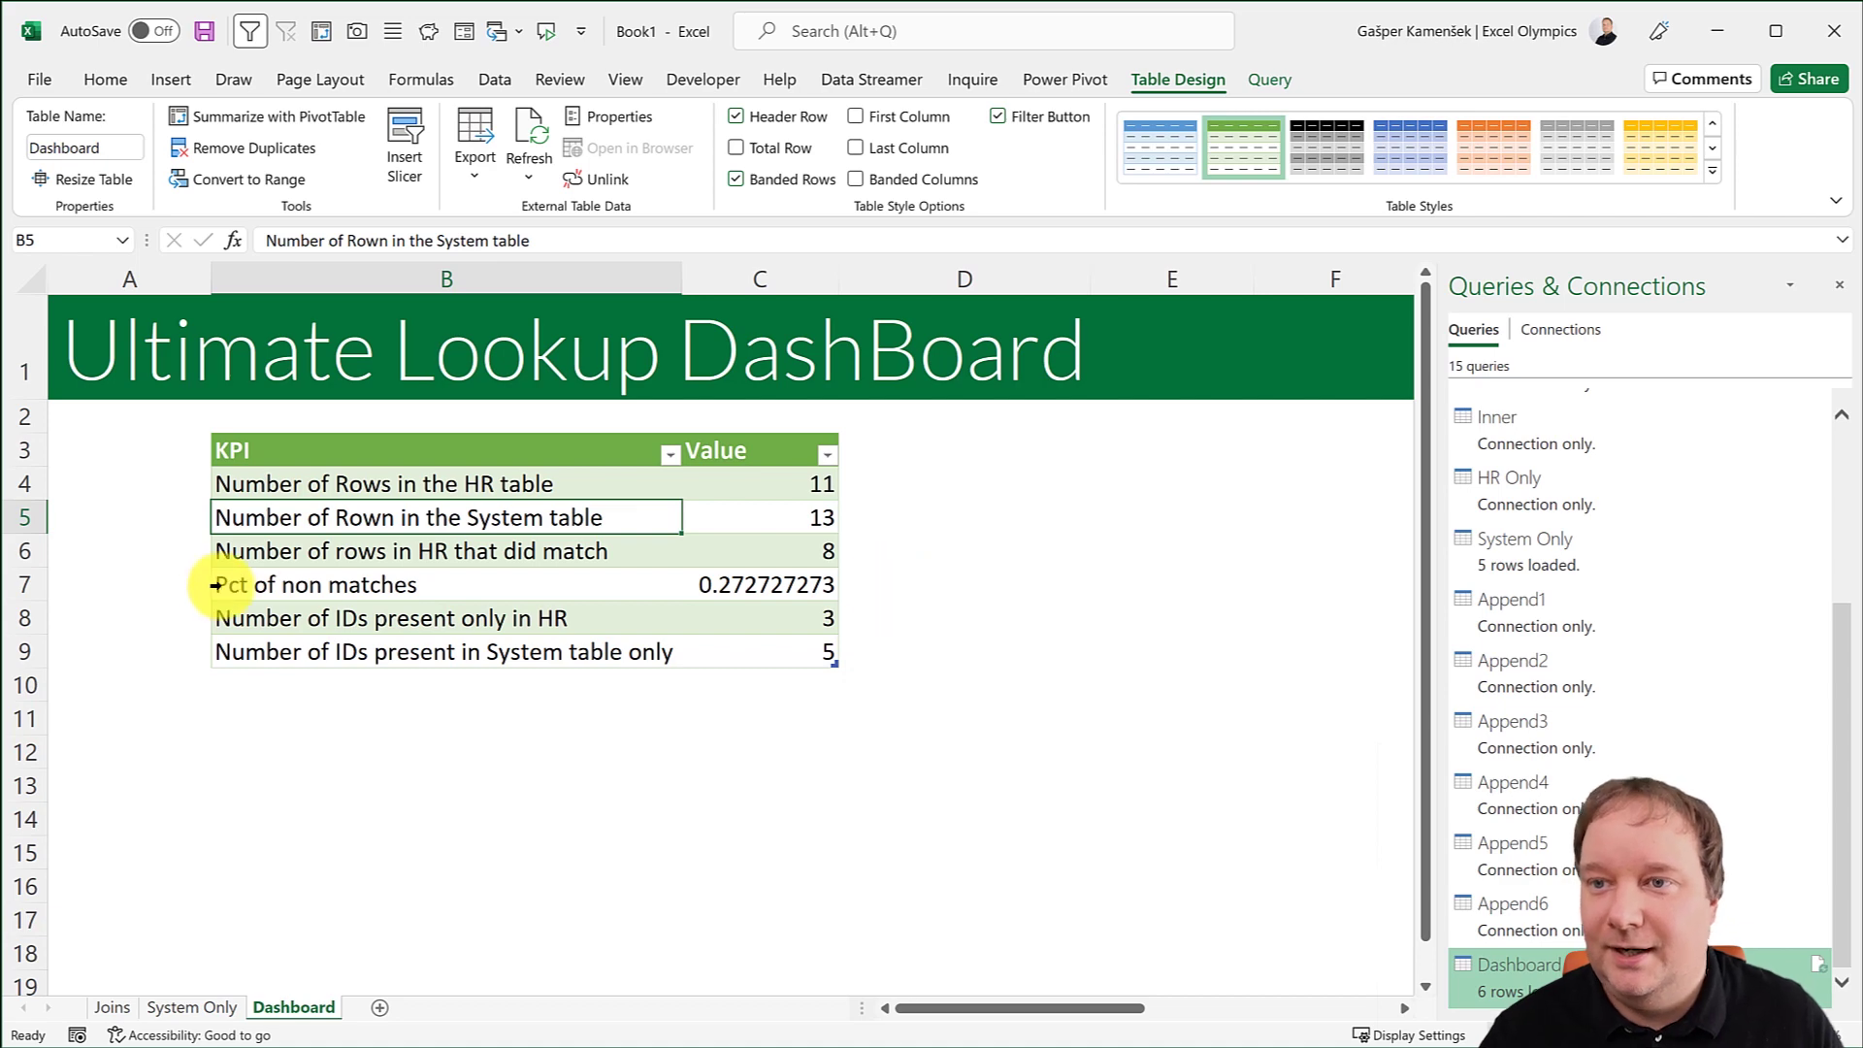
{"action": "left_click", "coordinate": [86, 583]}
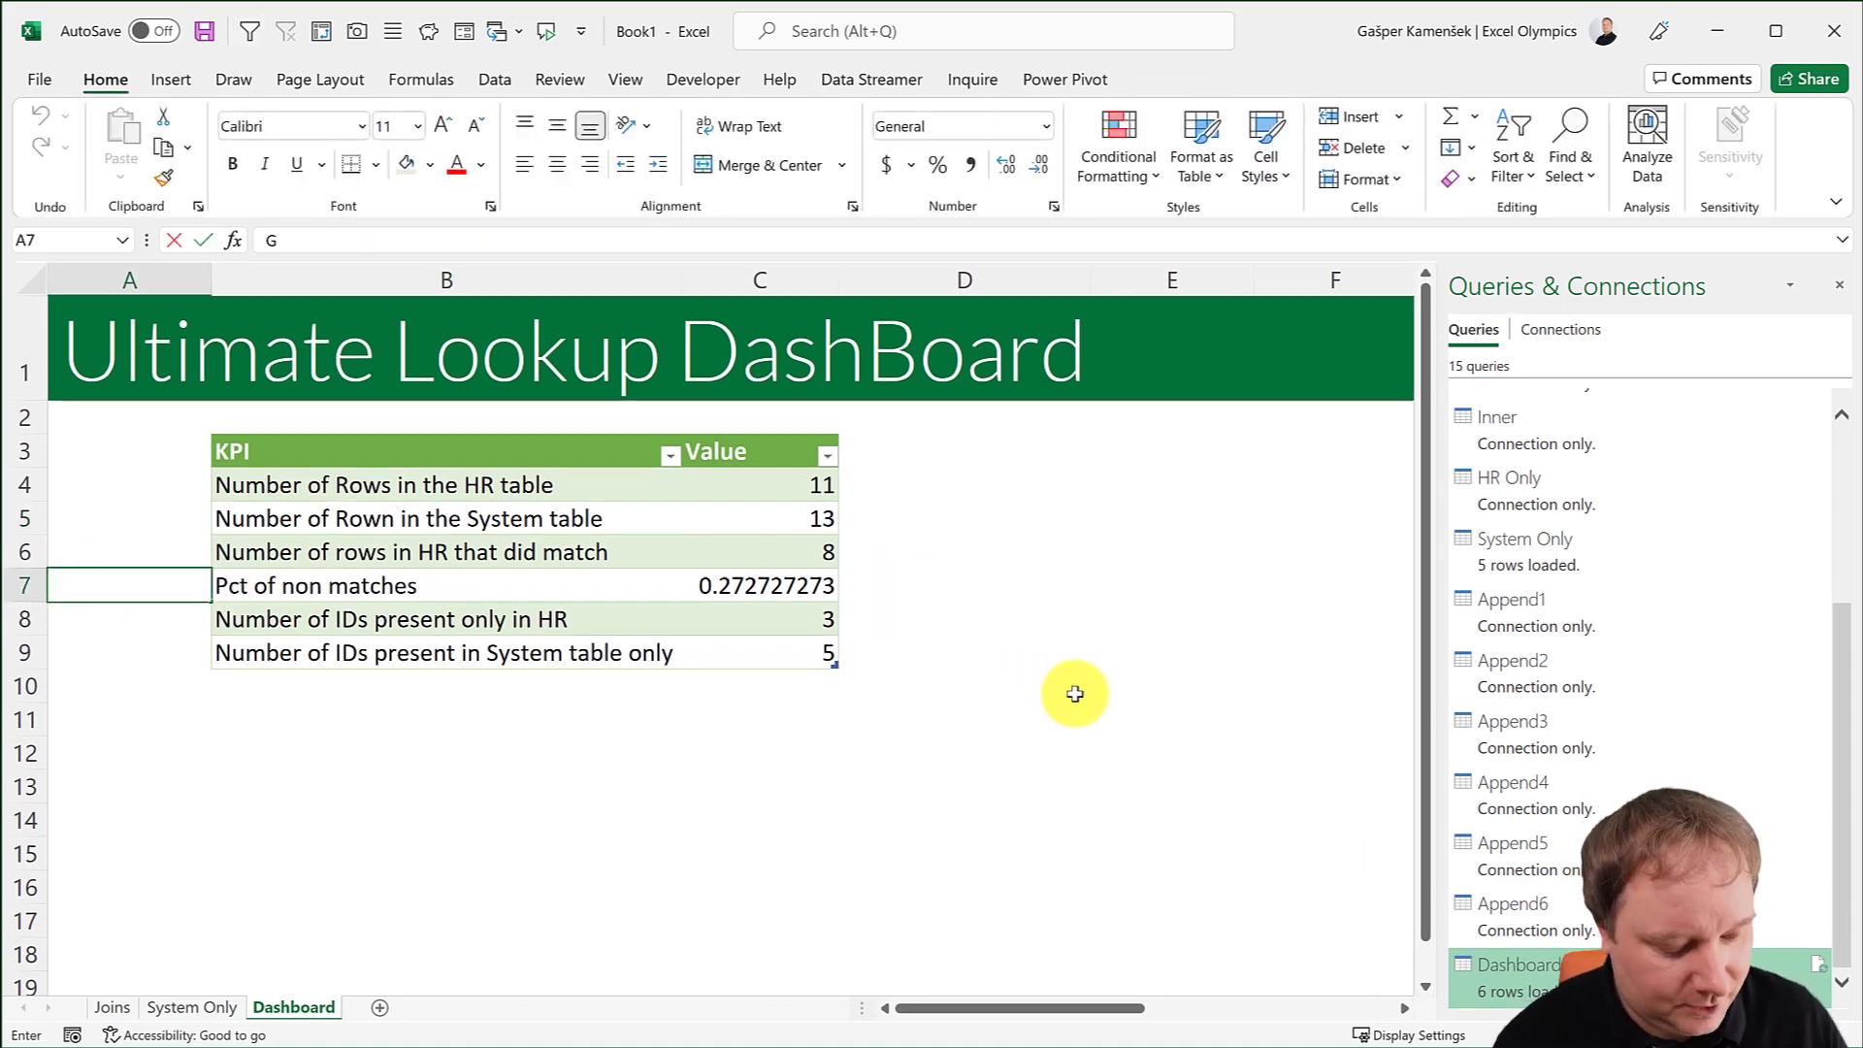
{"action": "type", "text": "Go"}
{"action": "key", "text": "Return"}
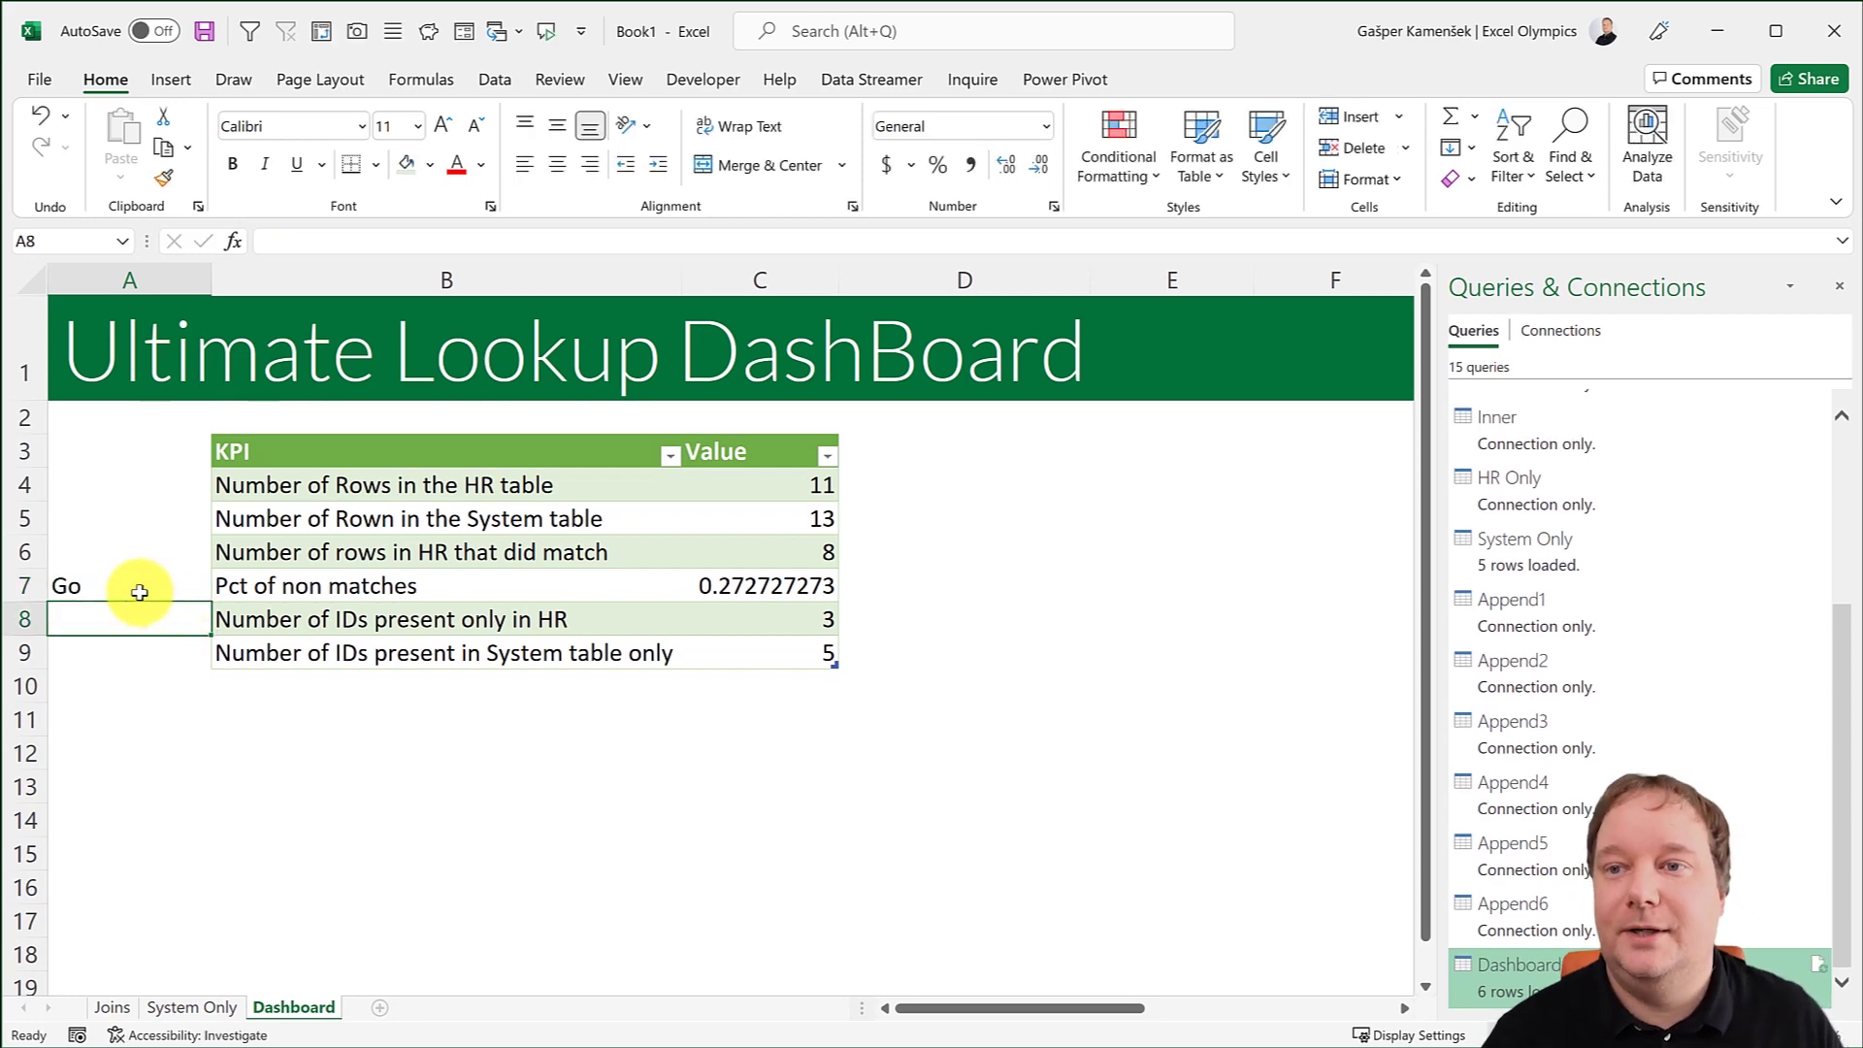
{"action": "left_click", "coordinate": [94, 586]}
{"action": "left_click_drag", "start_coordinate": [123, 599], "coordinate": [136, 667]}
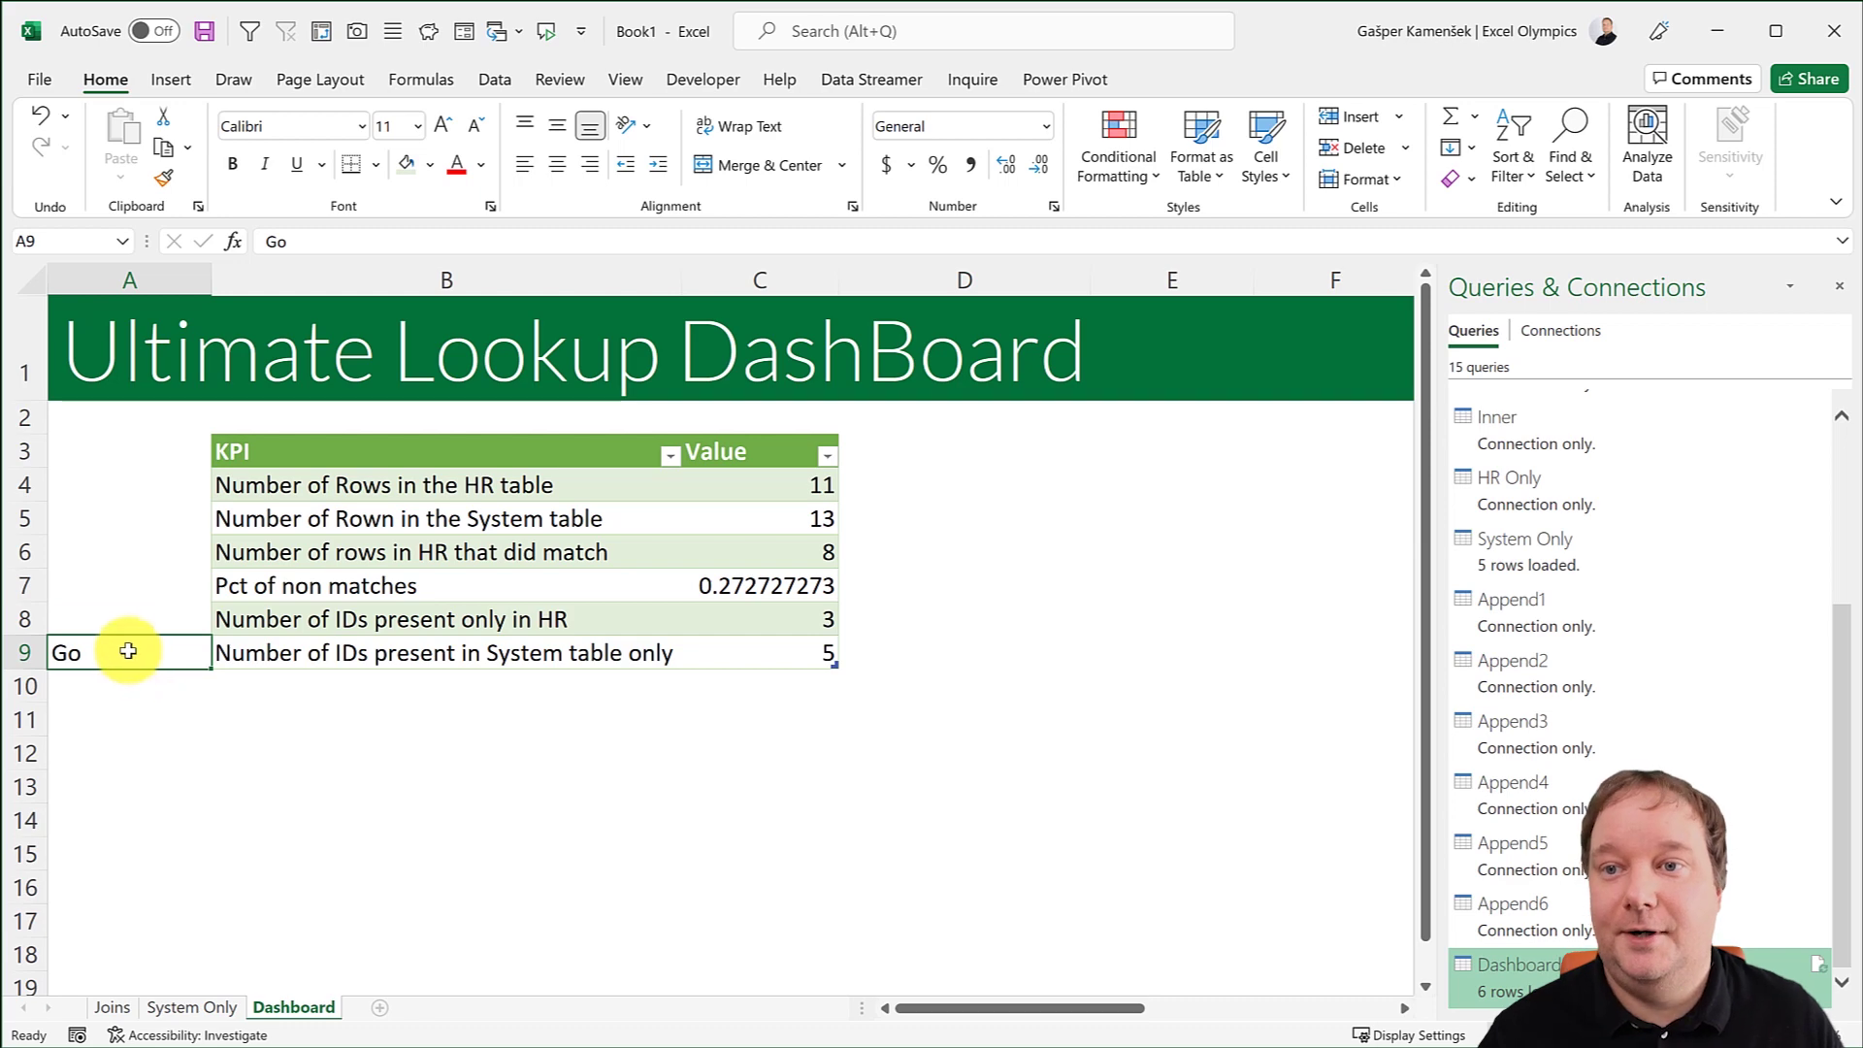
Hyperlink the Go cell A9 to the System Only sheet with a blank cell reference, and test the link before returning to the Dashboard.
{"action": "right_click", "coordinate": [60, 645]}
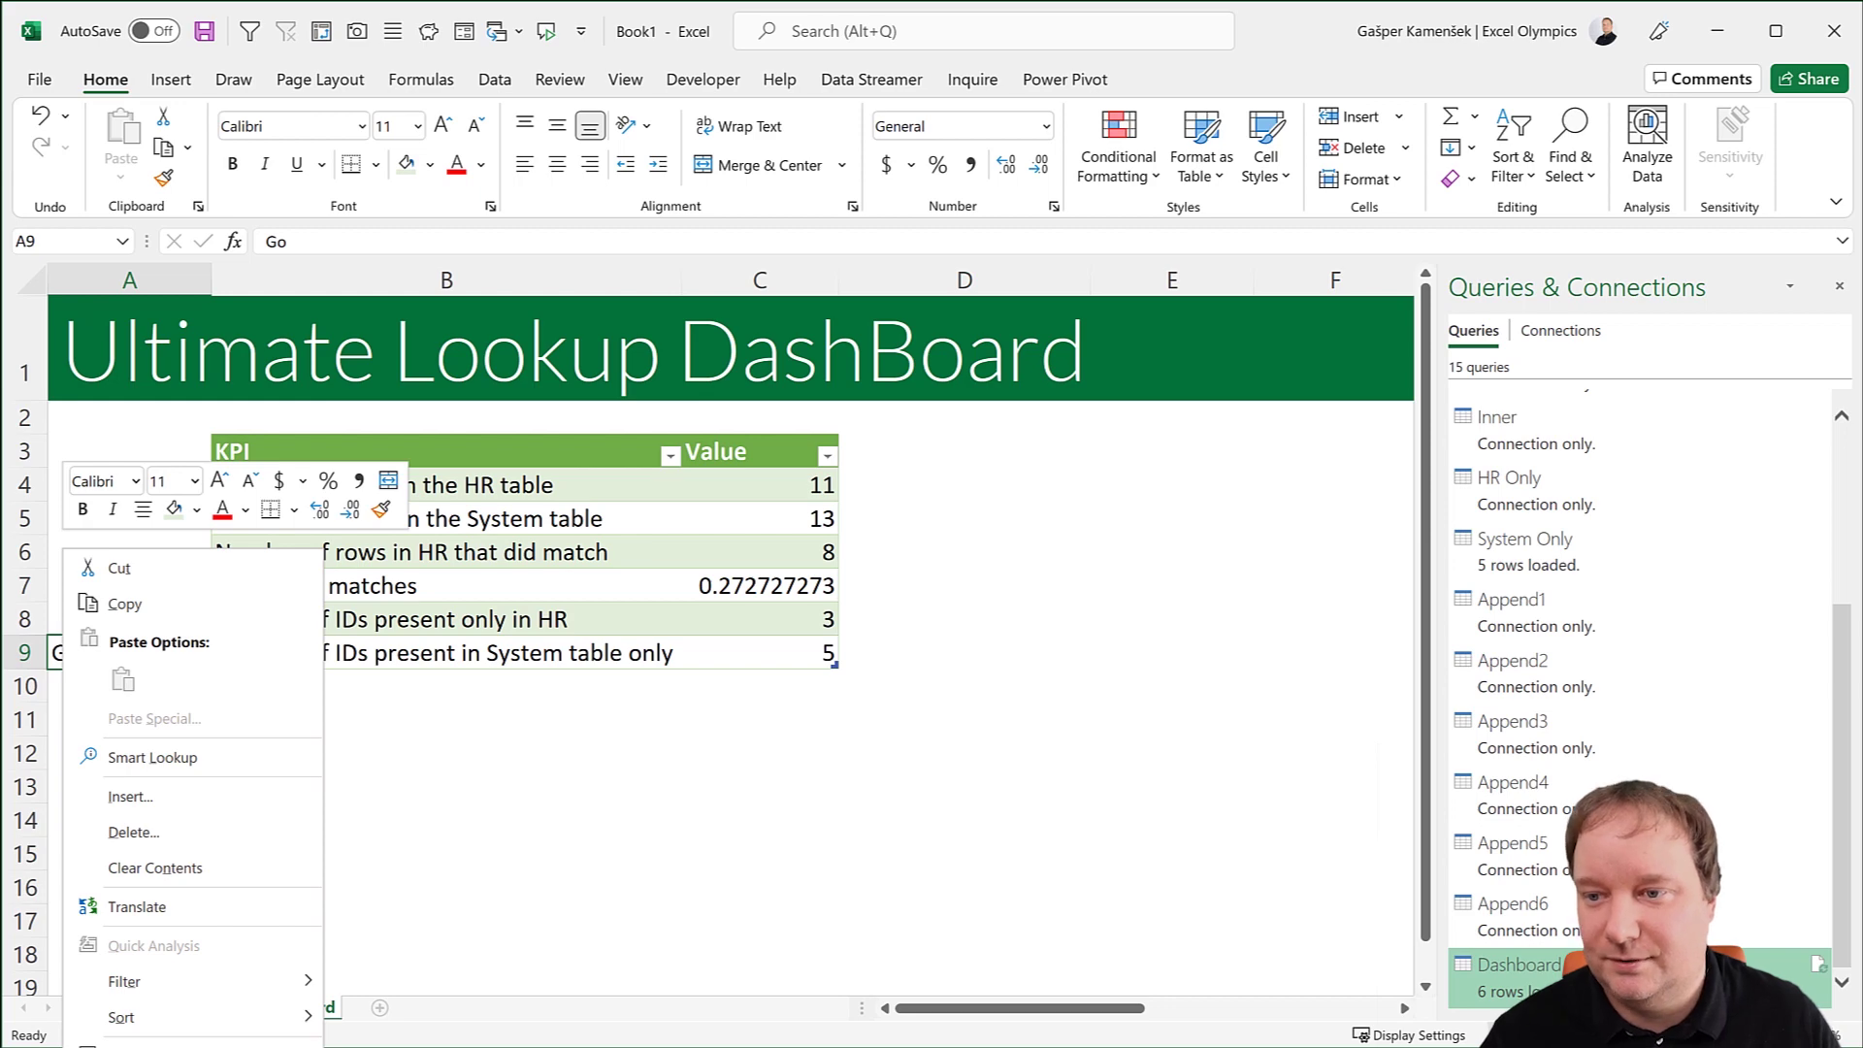
{"action": "mouse_move", "coordinate": [155, 1047]}
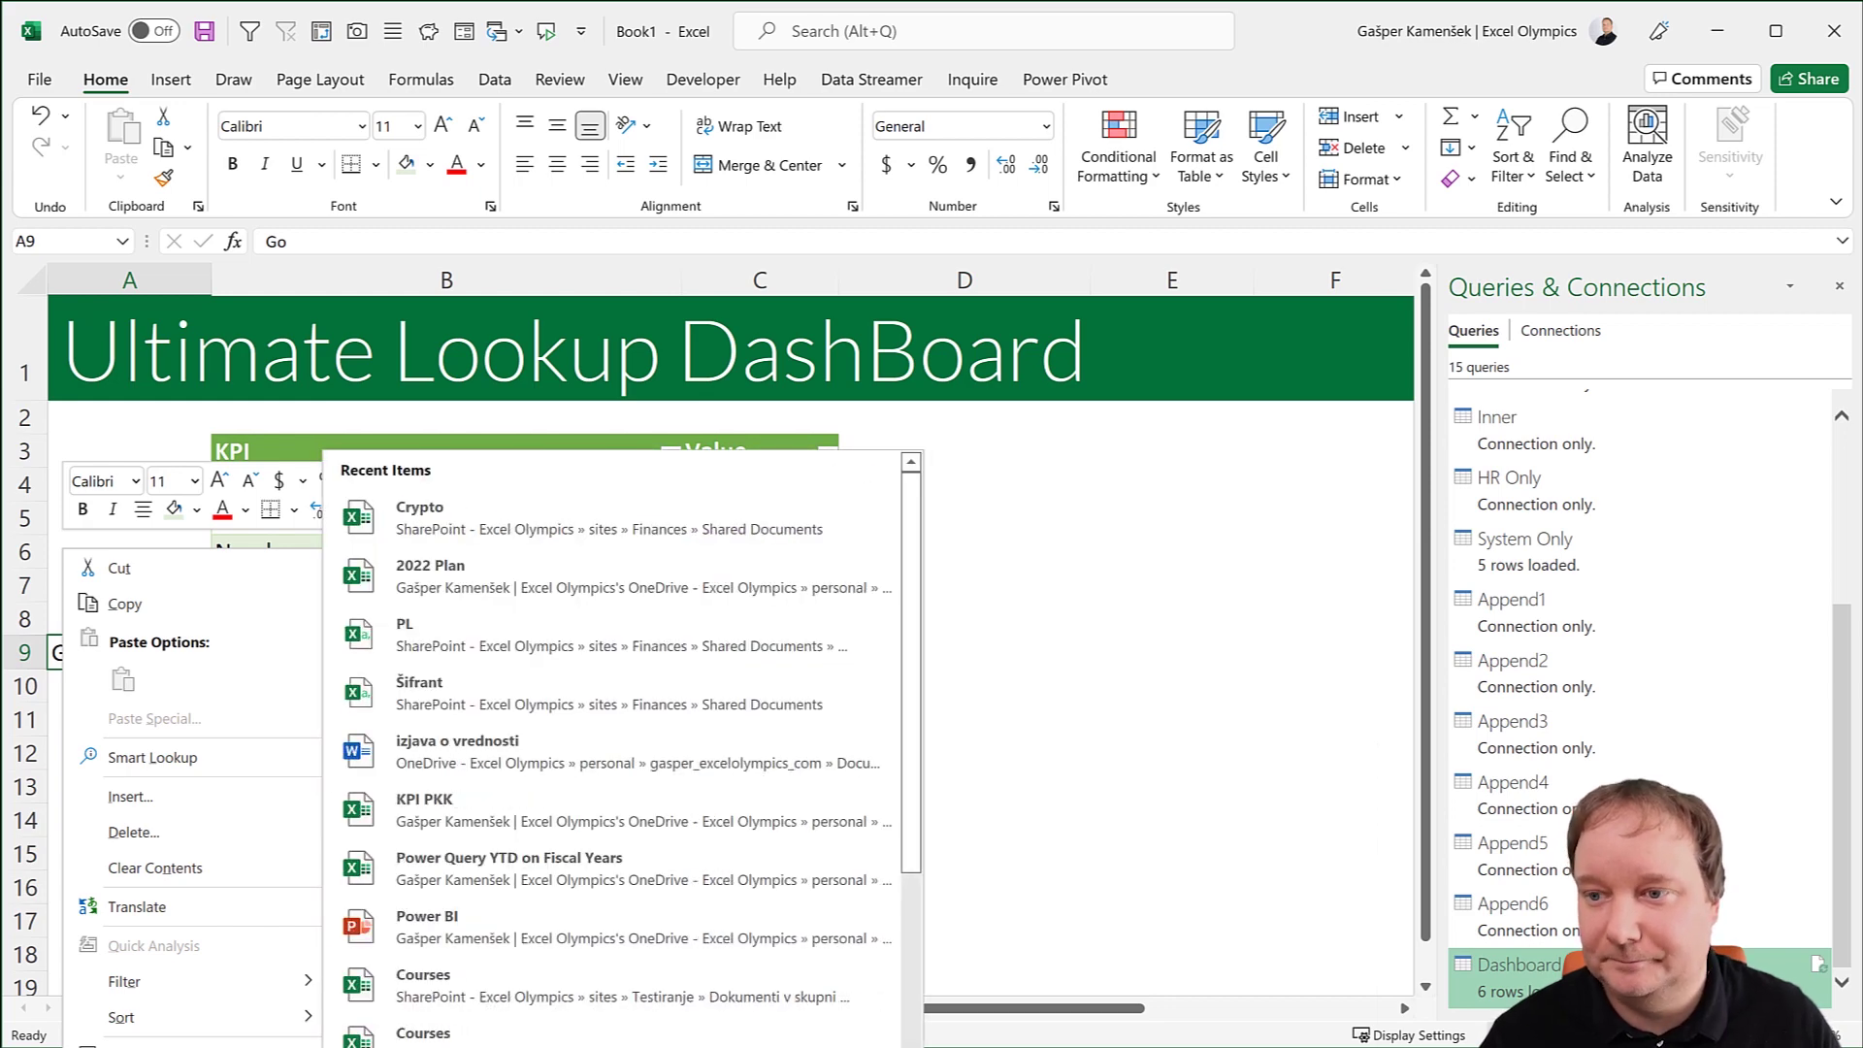
{"action": "left_click", "coordinate": [155, 1044]}
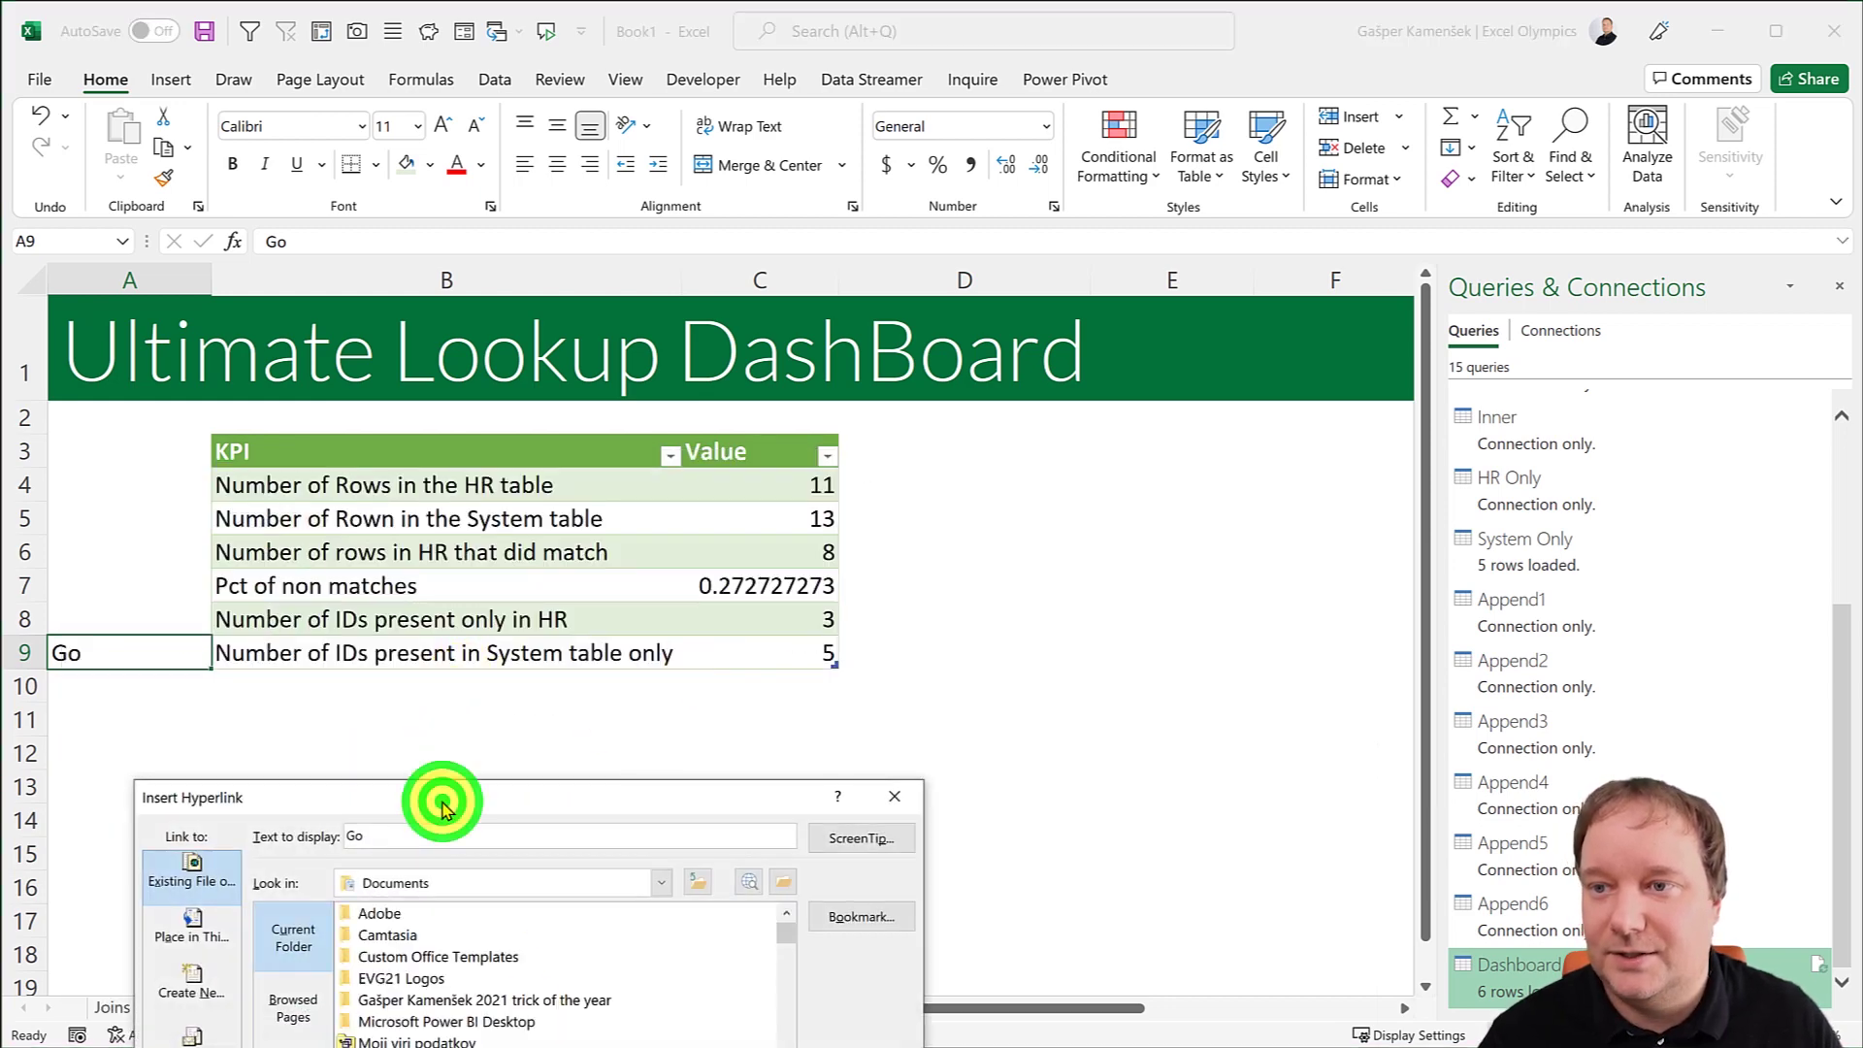
{"action": "left_click_drag", "start_coordinate": [441, 805], "coordinate": [786, 419]}
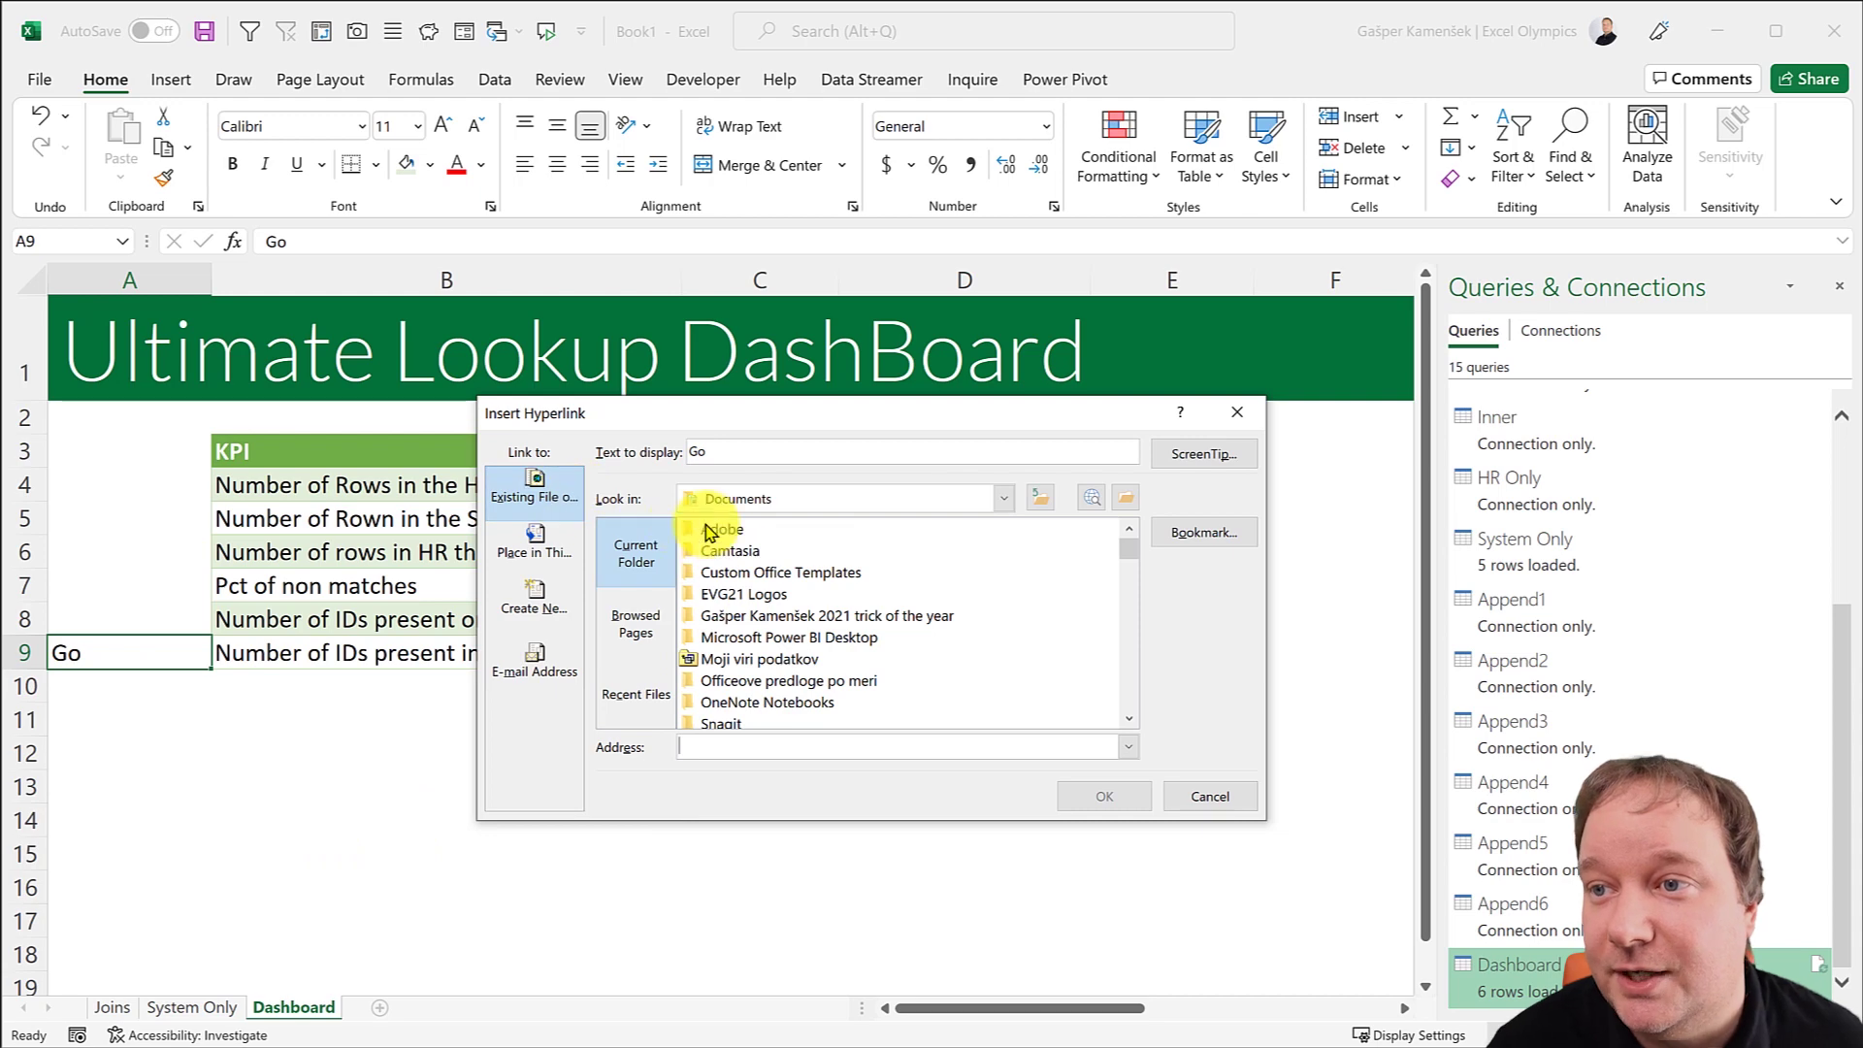
{"action": "left_click", "coordinate": [546, 535]}
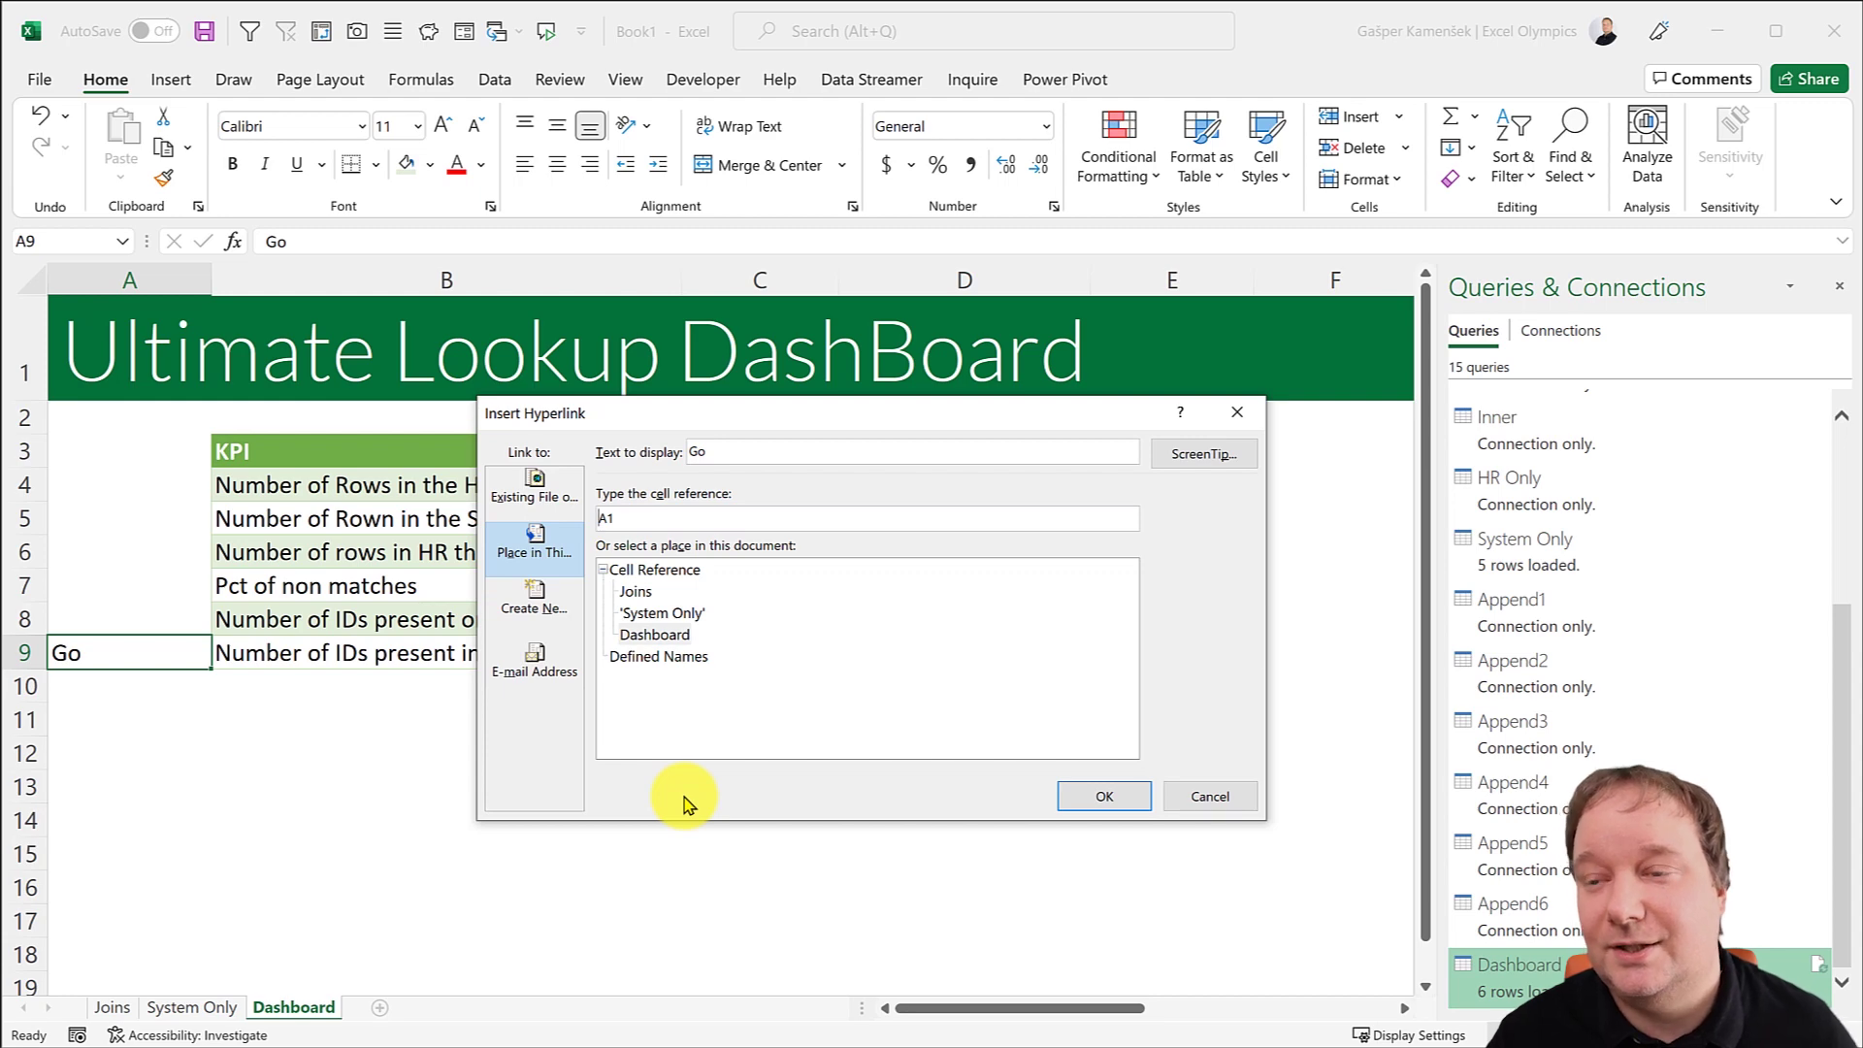
{"action": "double_click", "coordinate": [647, 517]}
{"action": "key", "text": "BackSpace"}
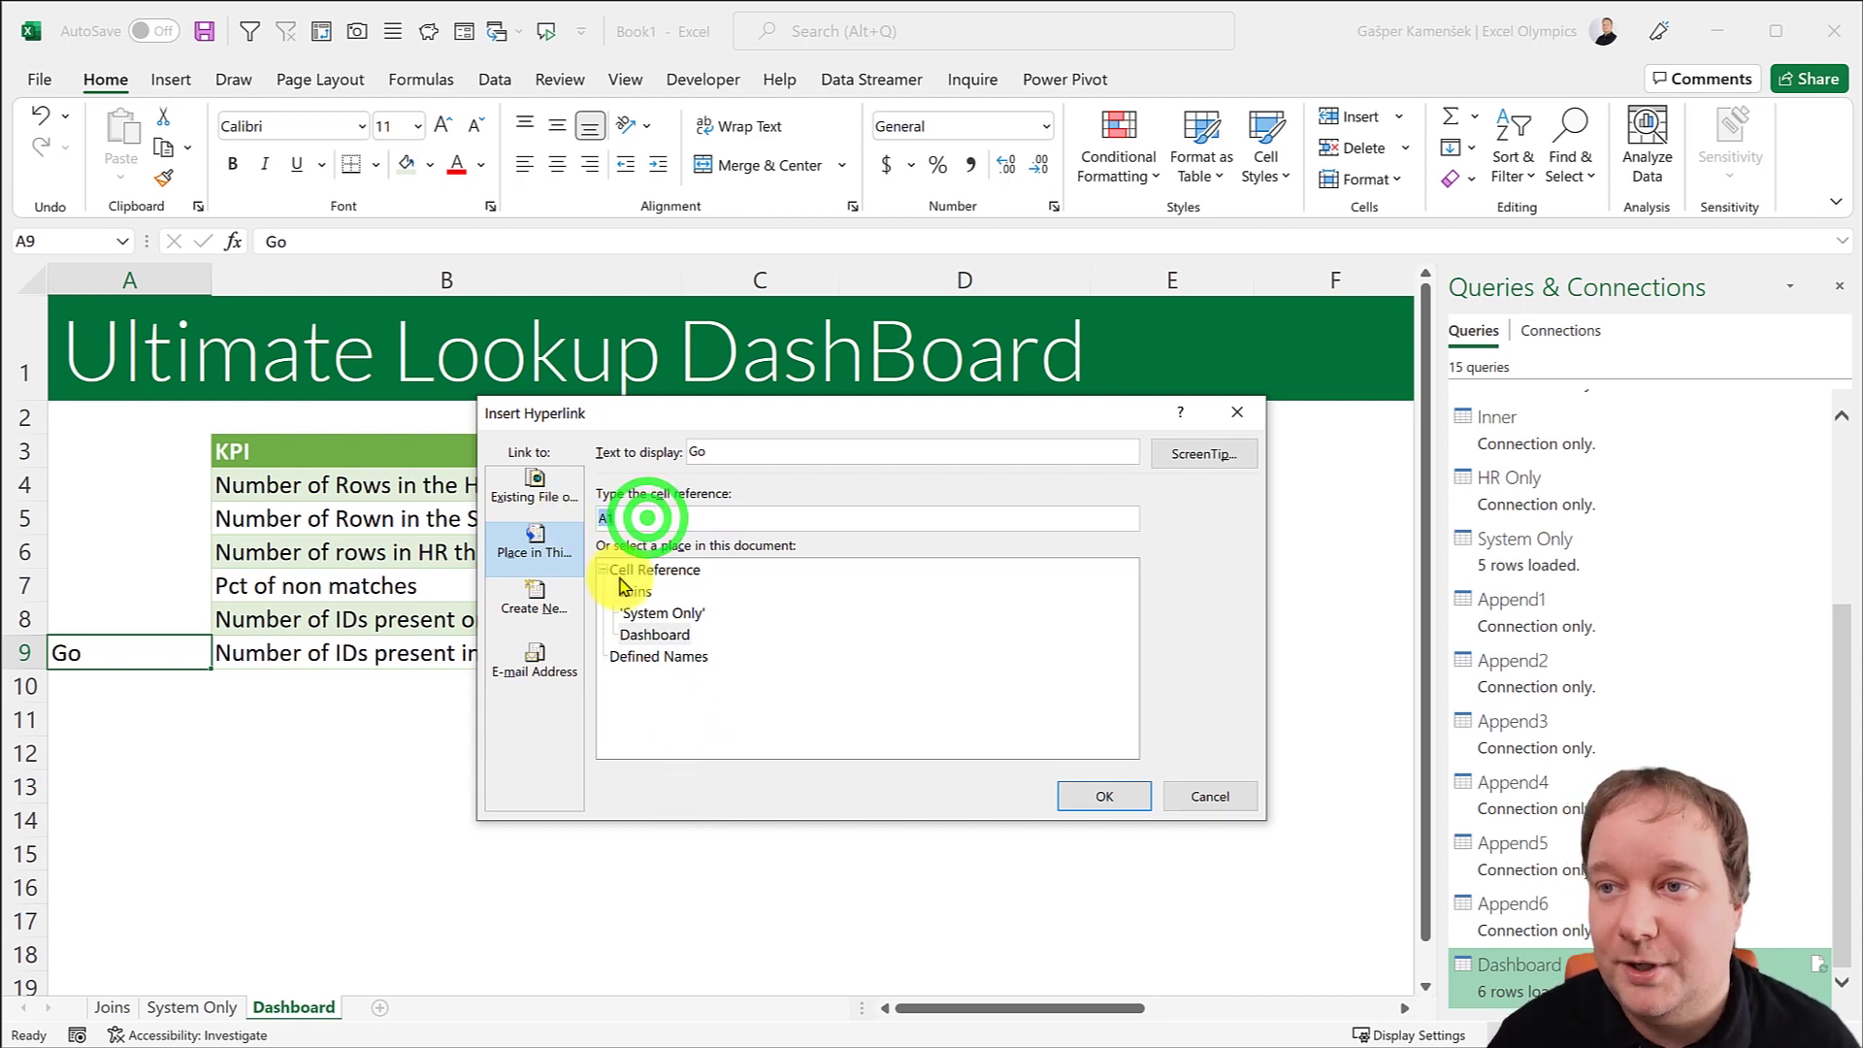
{"action": "left_click", "coordinate": [197, 1007]}
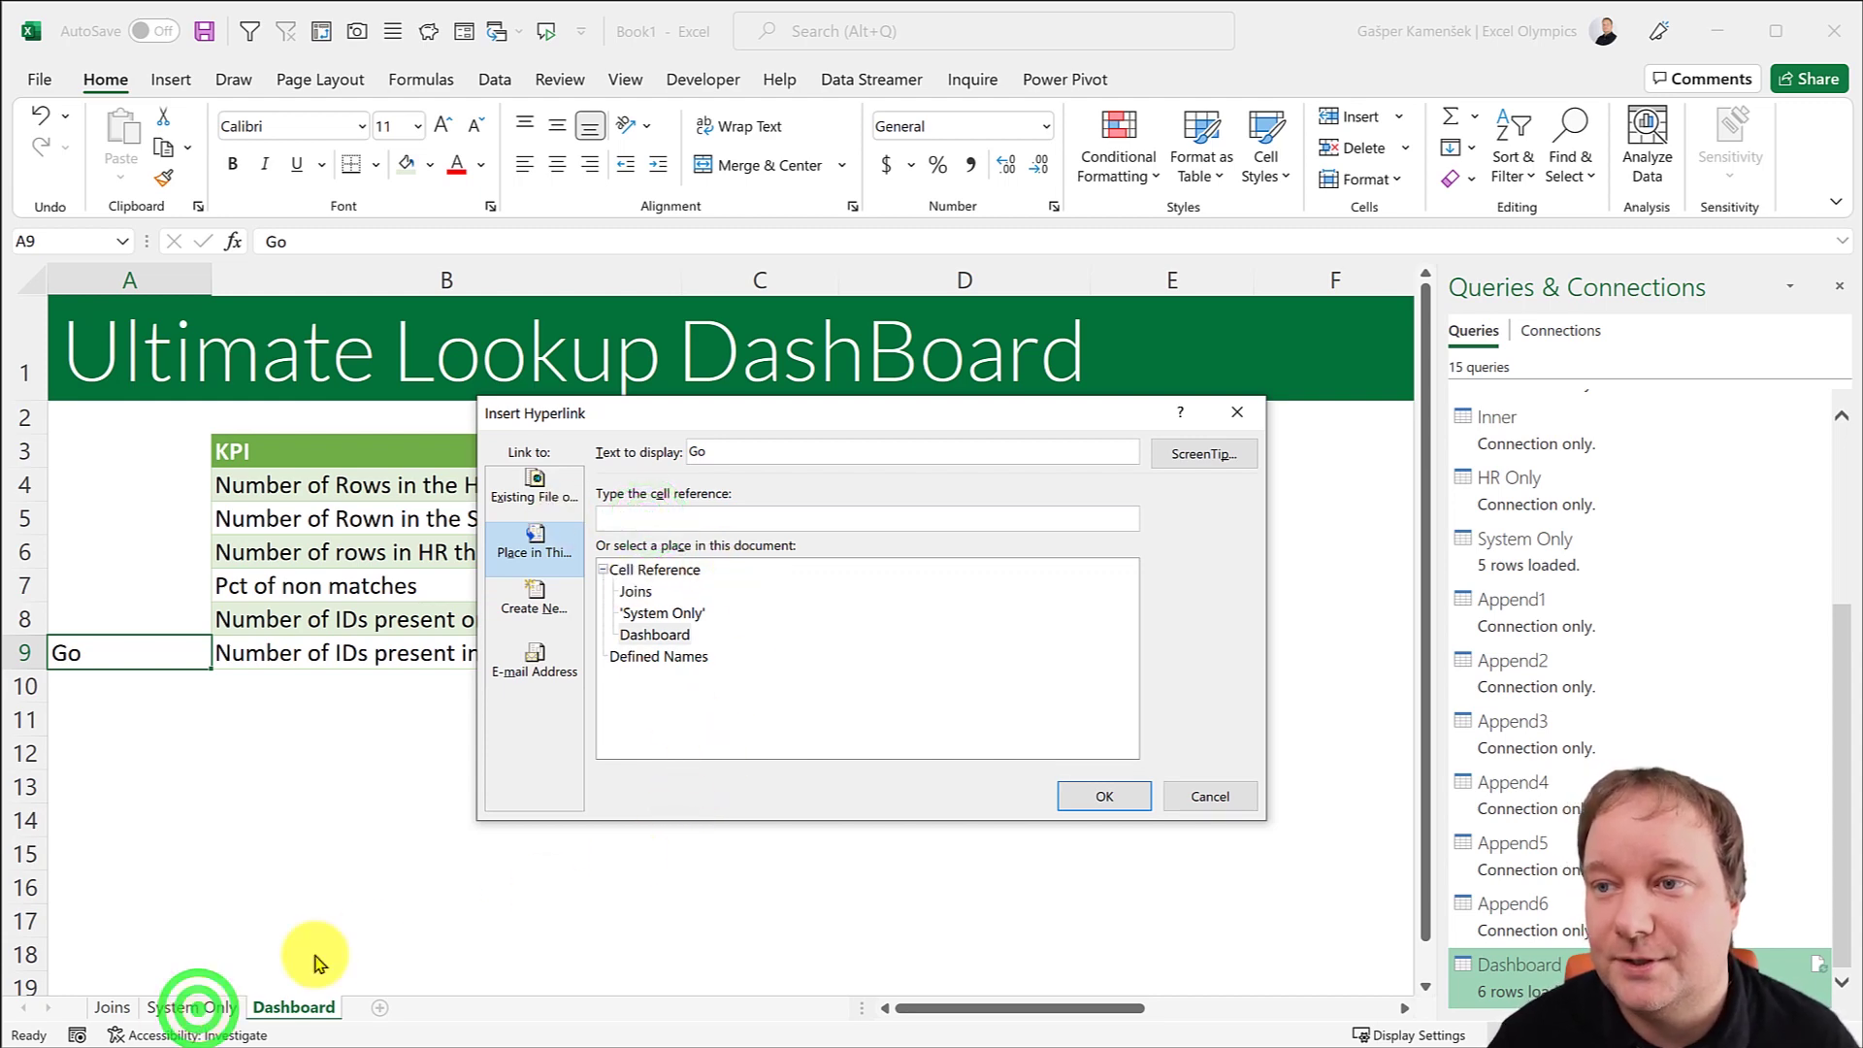
{"action": "left_click", "coordinate": [659, 613]}
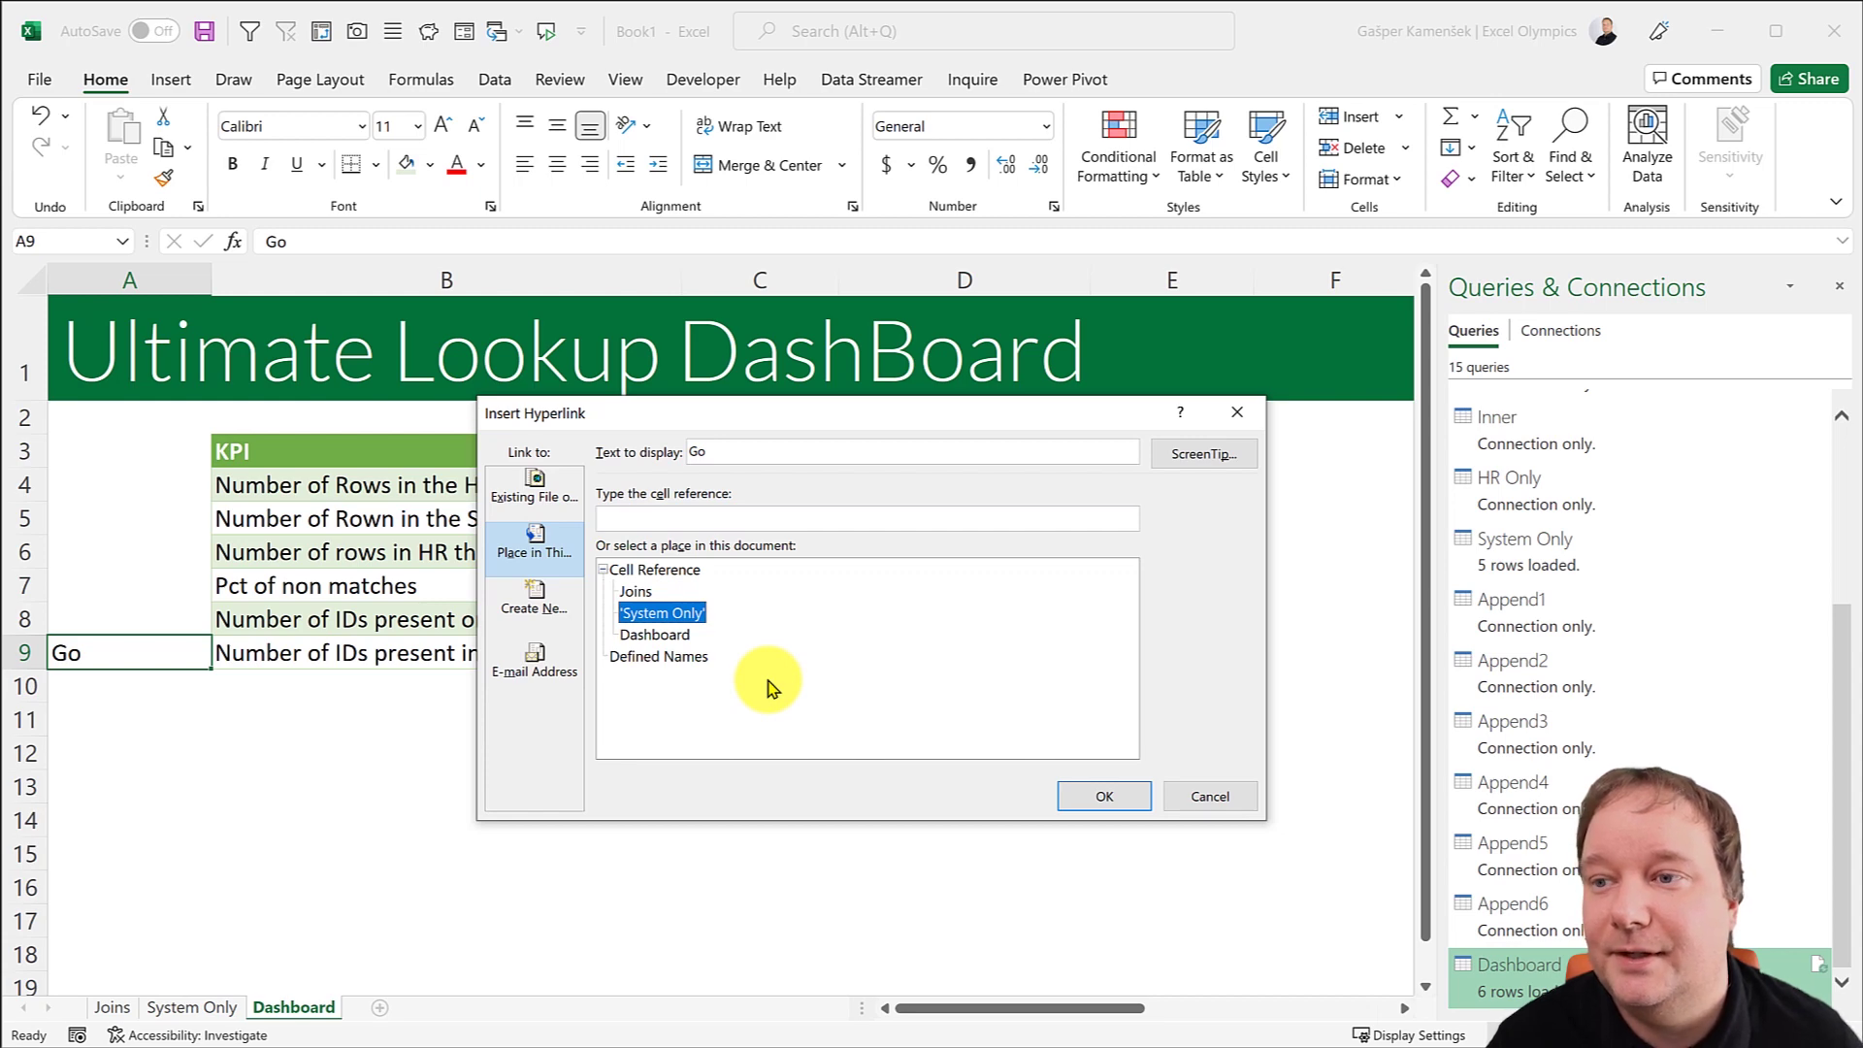
{"action": "left_click", "coordinate": [1105, 796]}
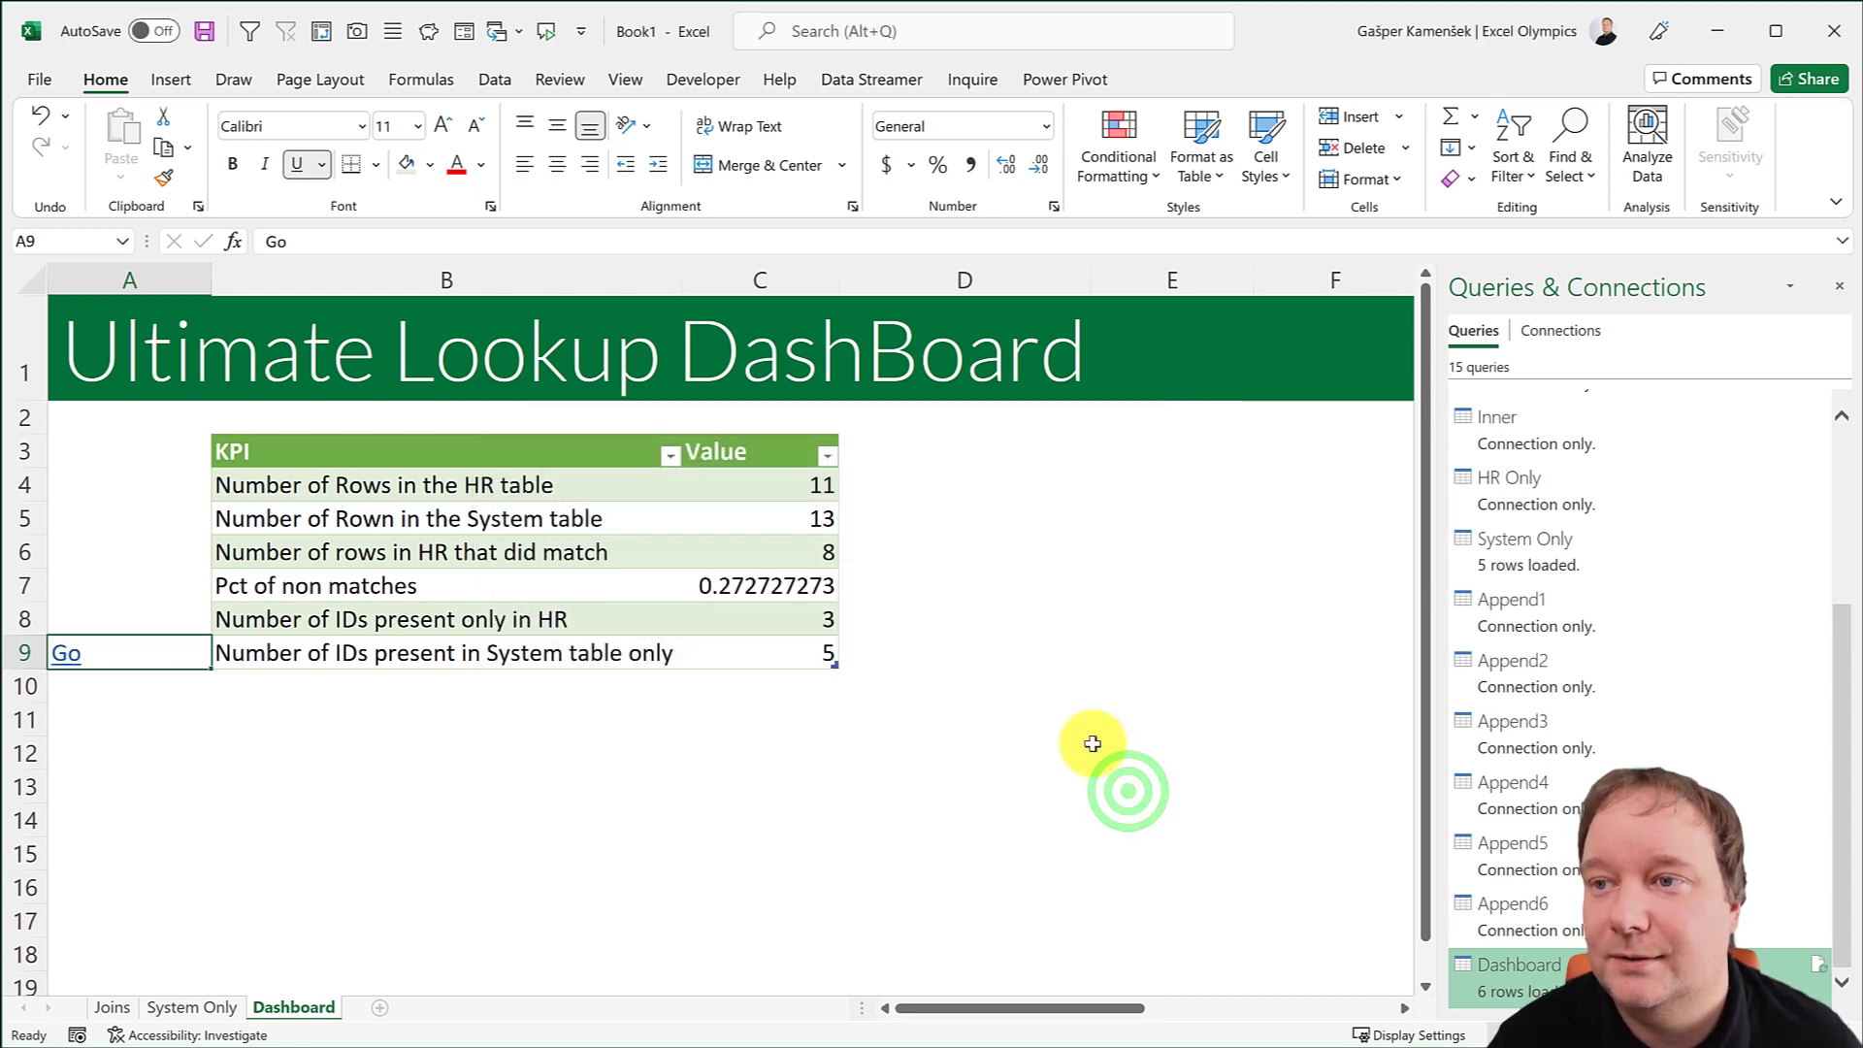
{"action": "left_click", "coordinate": [64, 652]}
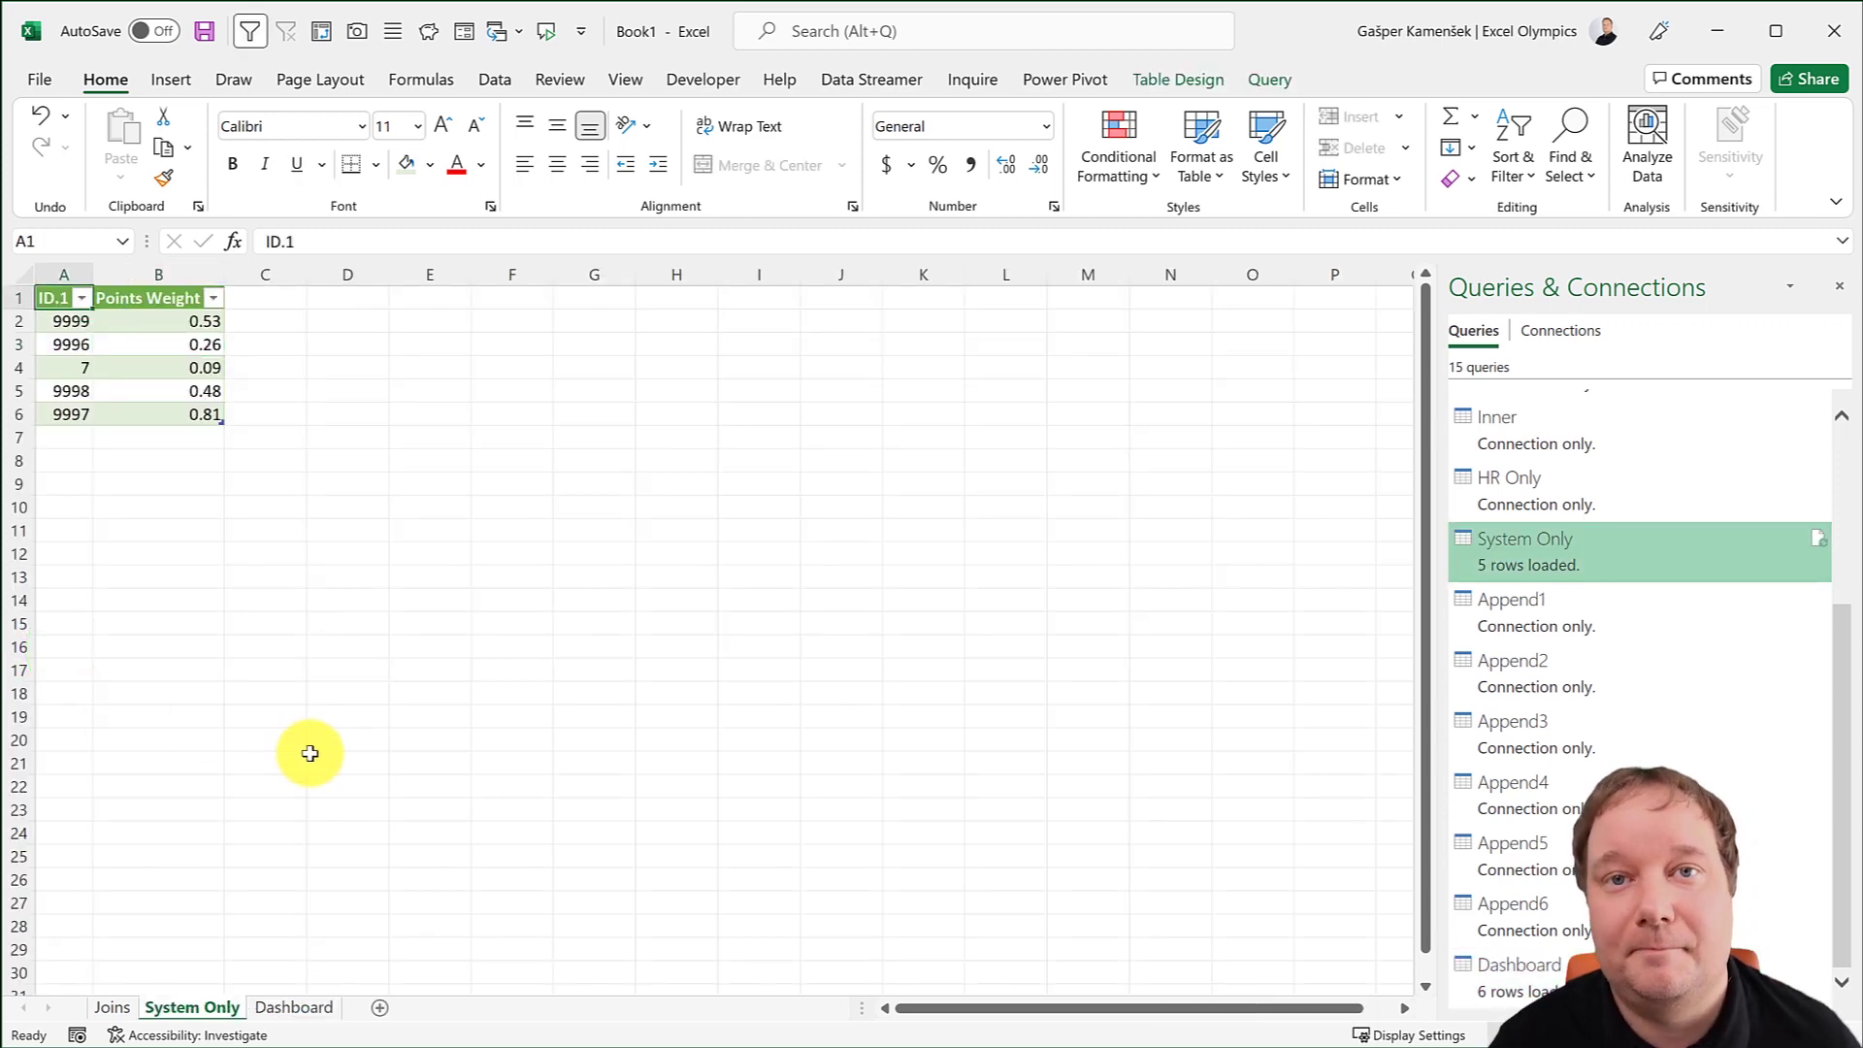
{"action": "left_click", "coordinate": [296, 1009]}
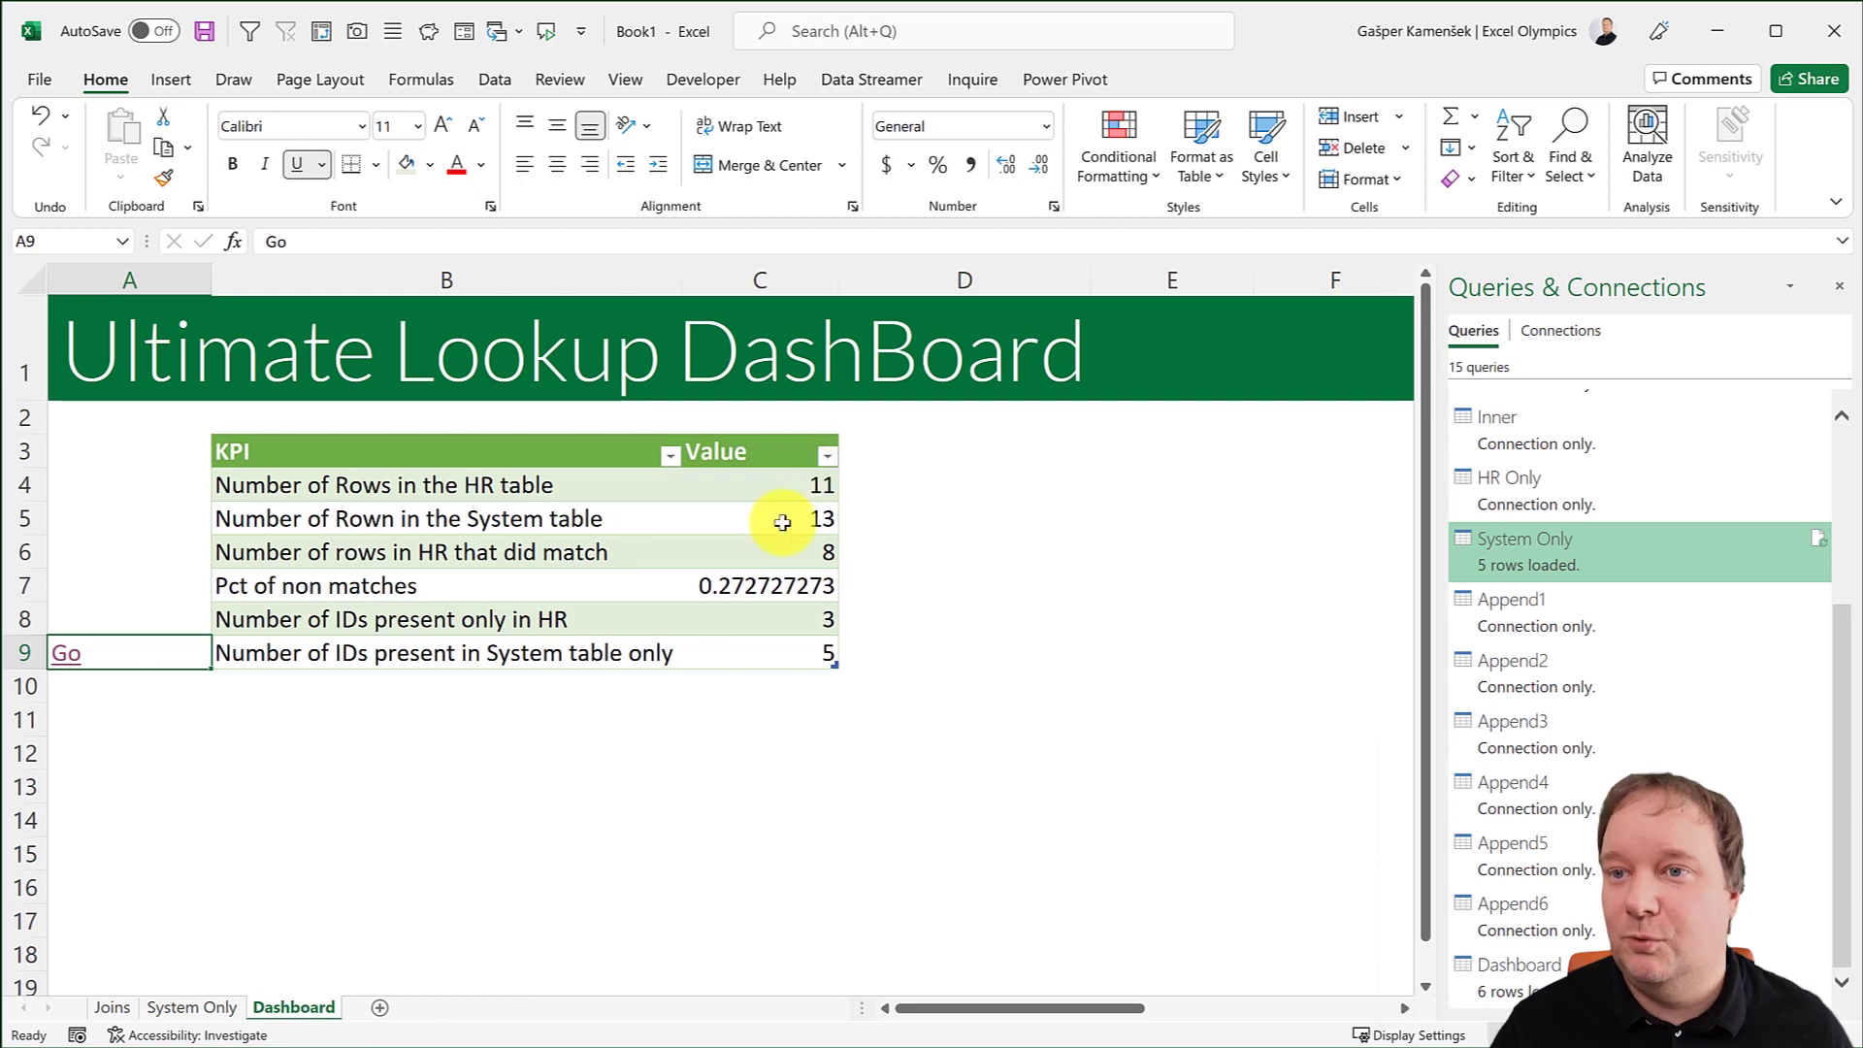
Review the KPI labels and values in rows 4 to 8 of the Dashboard table, one by one.
{"action": "left_click", "coordinate": [449, 478]}
{"action": "left_click", "coordinate": [750, 488]}
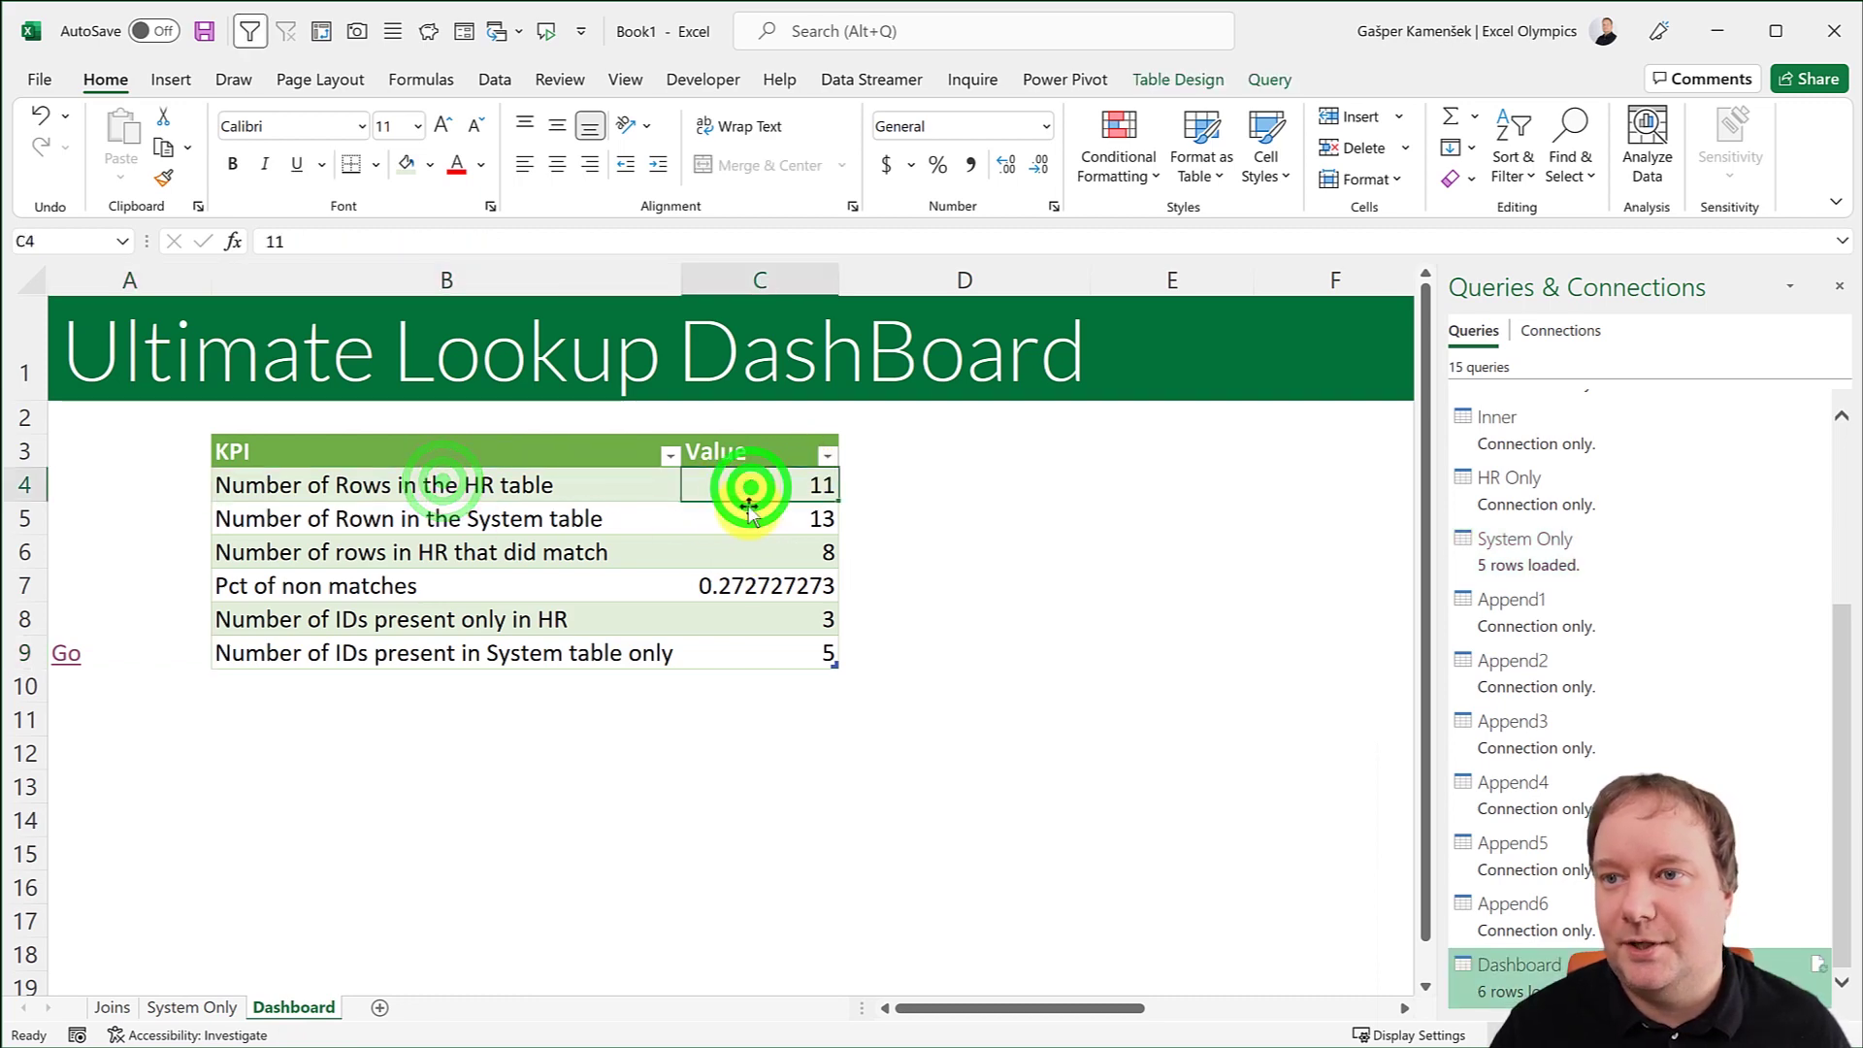
{"action": "left_click", "coordinate": [582, 521]}
{"action": "left_click", "coordinate": [789, 521]}
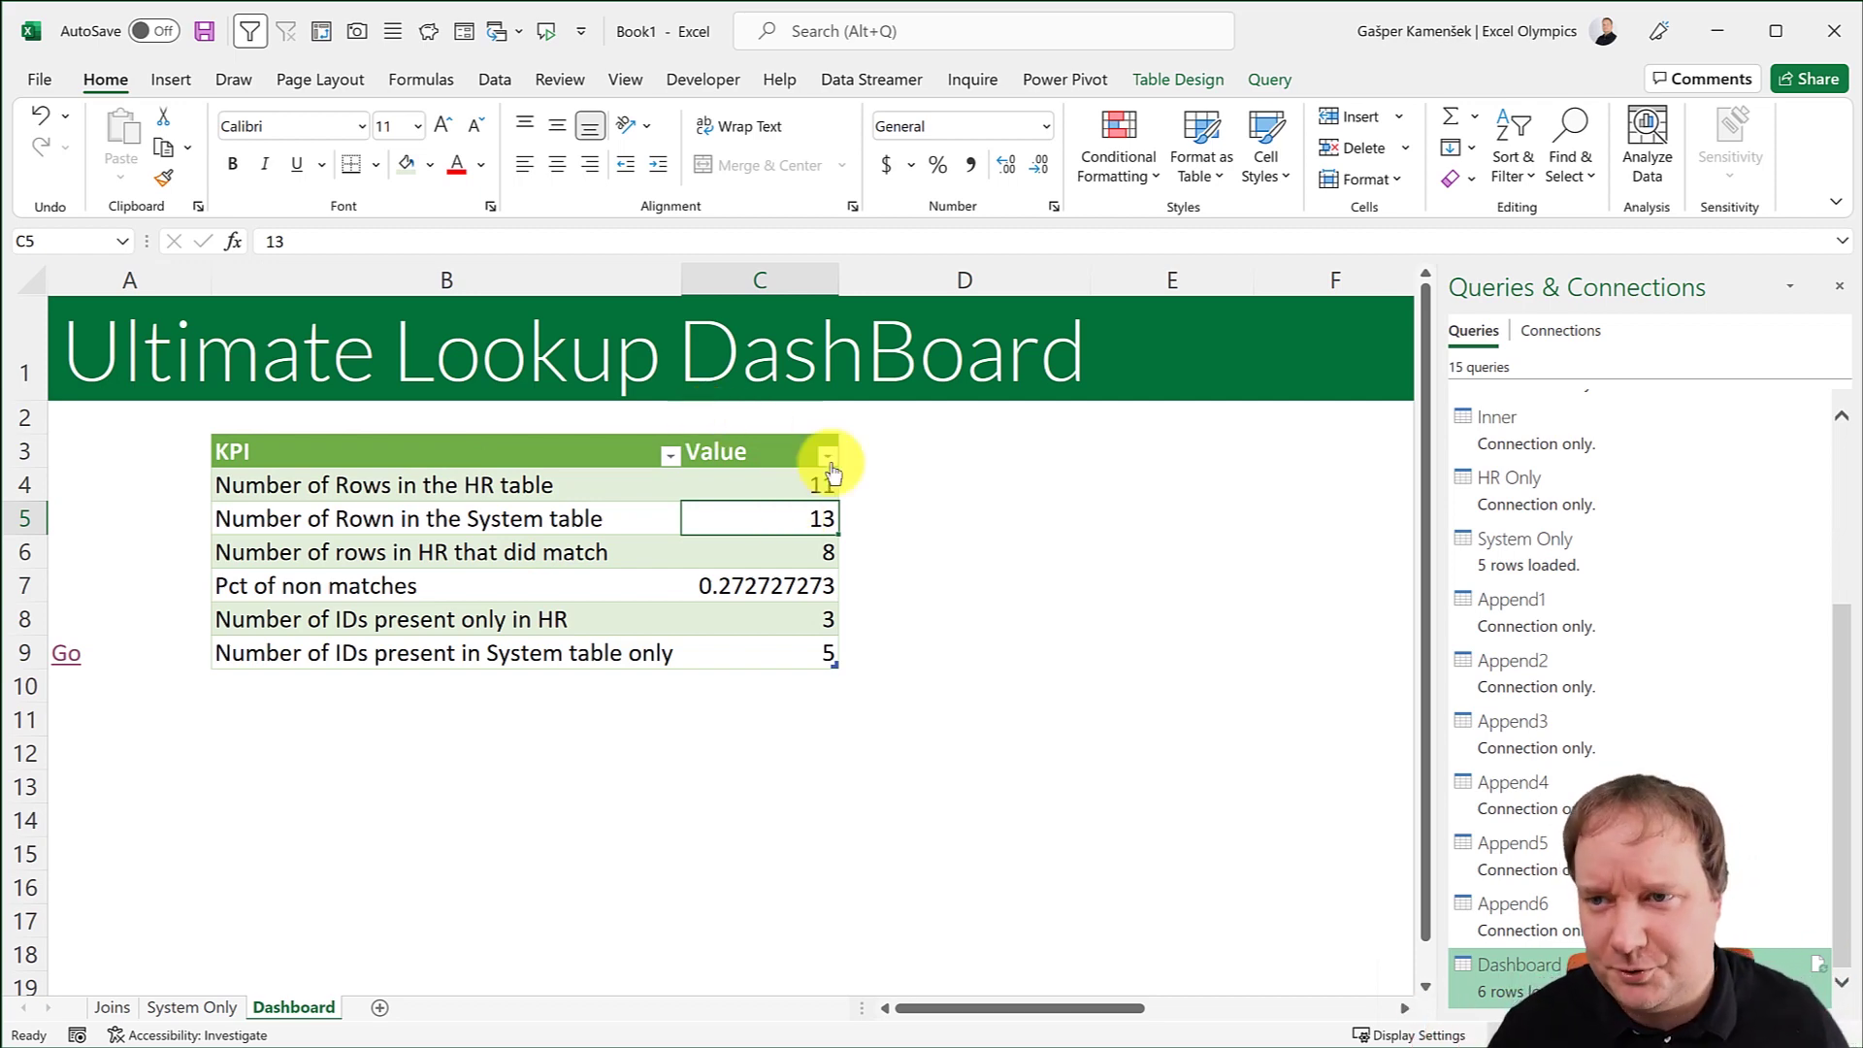
{"action": "left_click", "coordinate": [507, 558]}
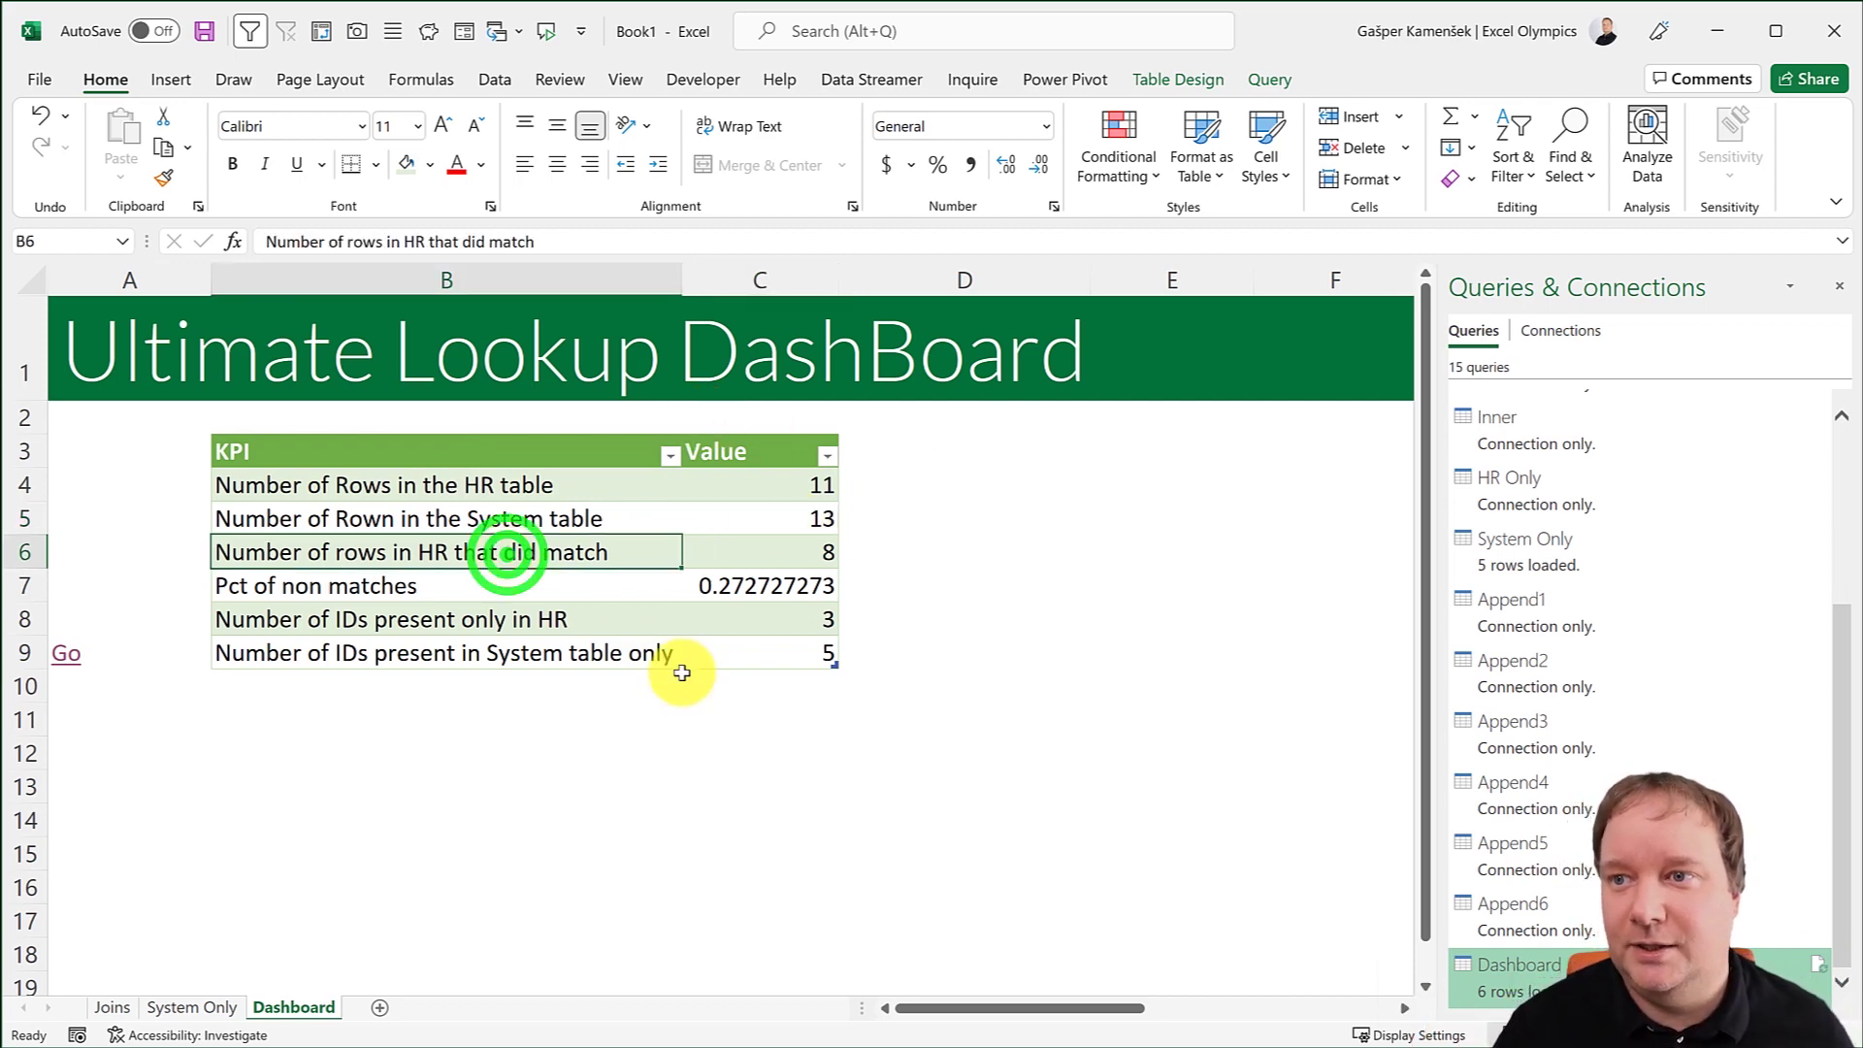
{"action": "left_click", "coordinate": [806, 548]}
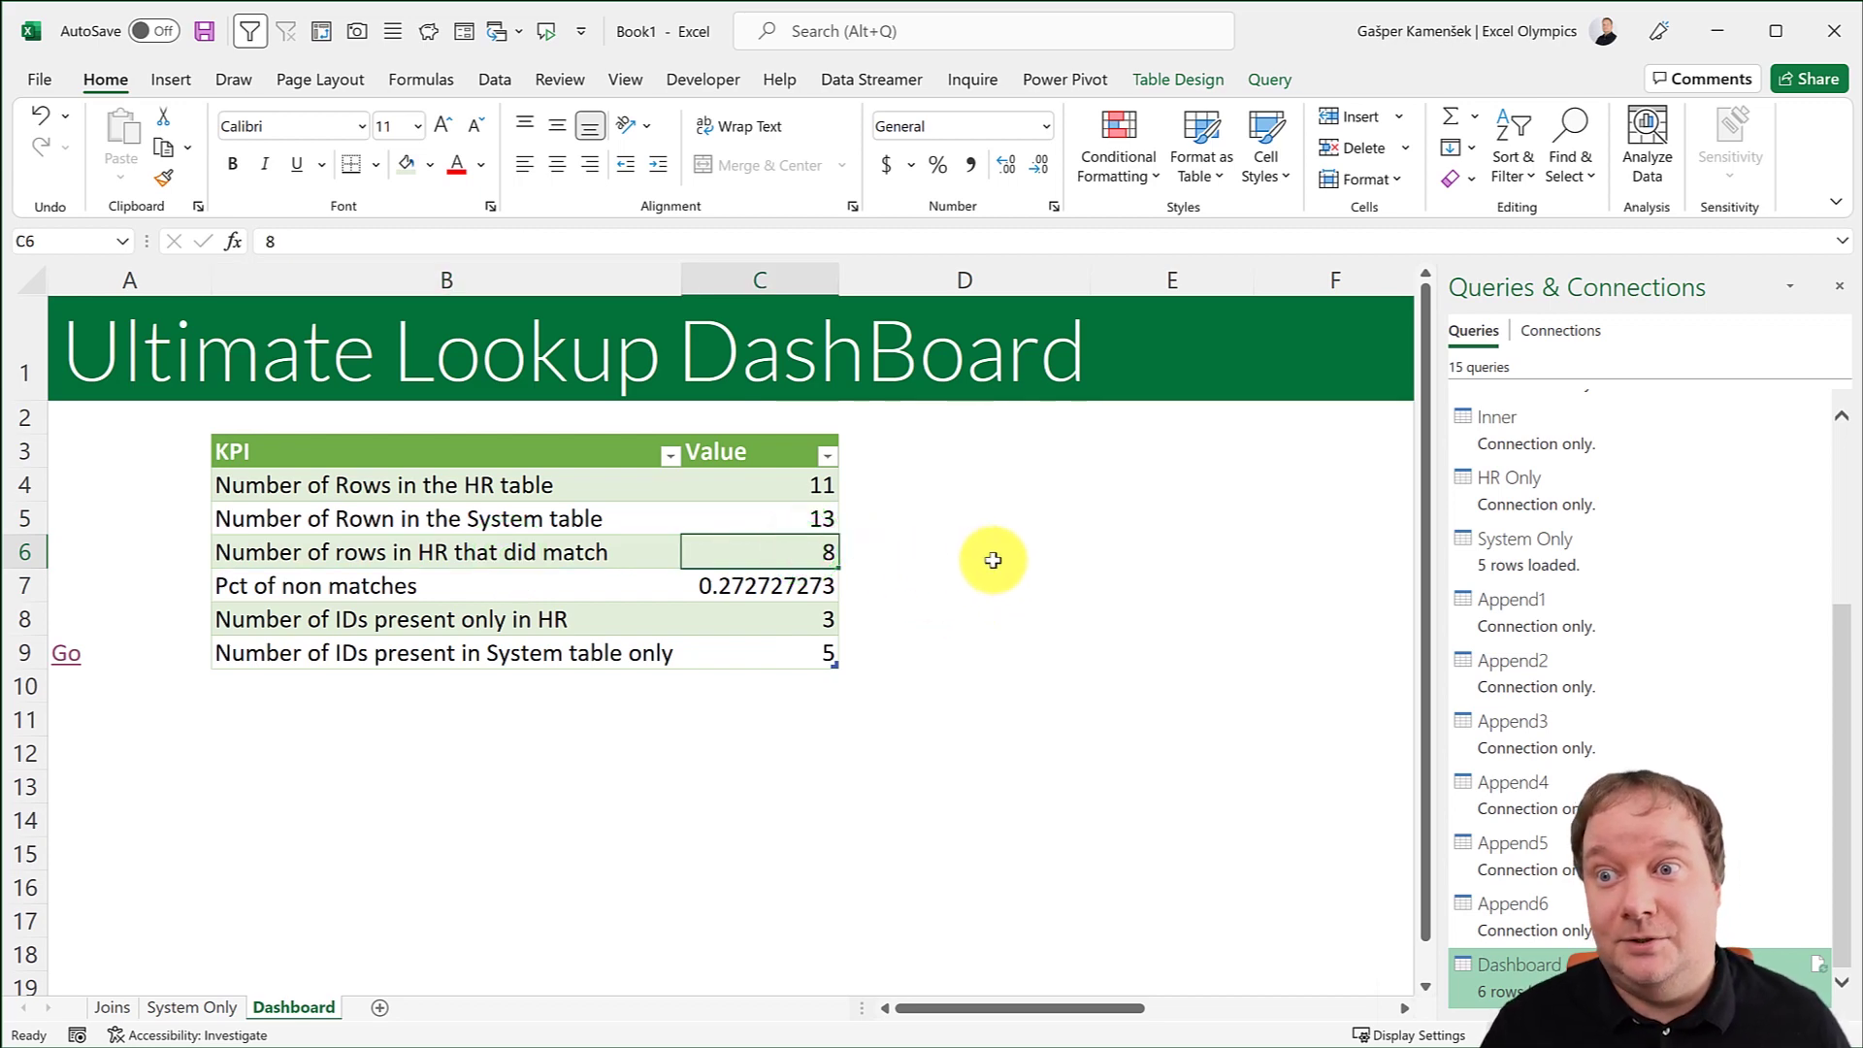
{"action": "left_click", "coordinate": [462, 589]}
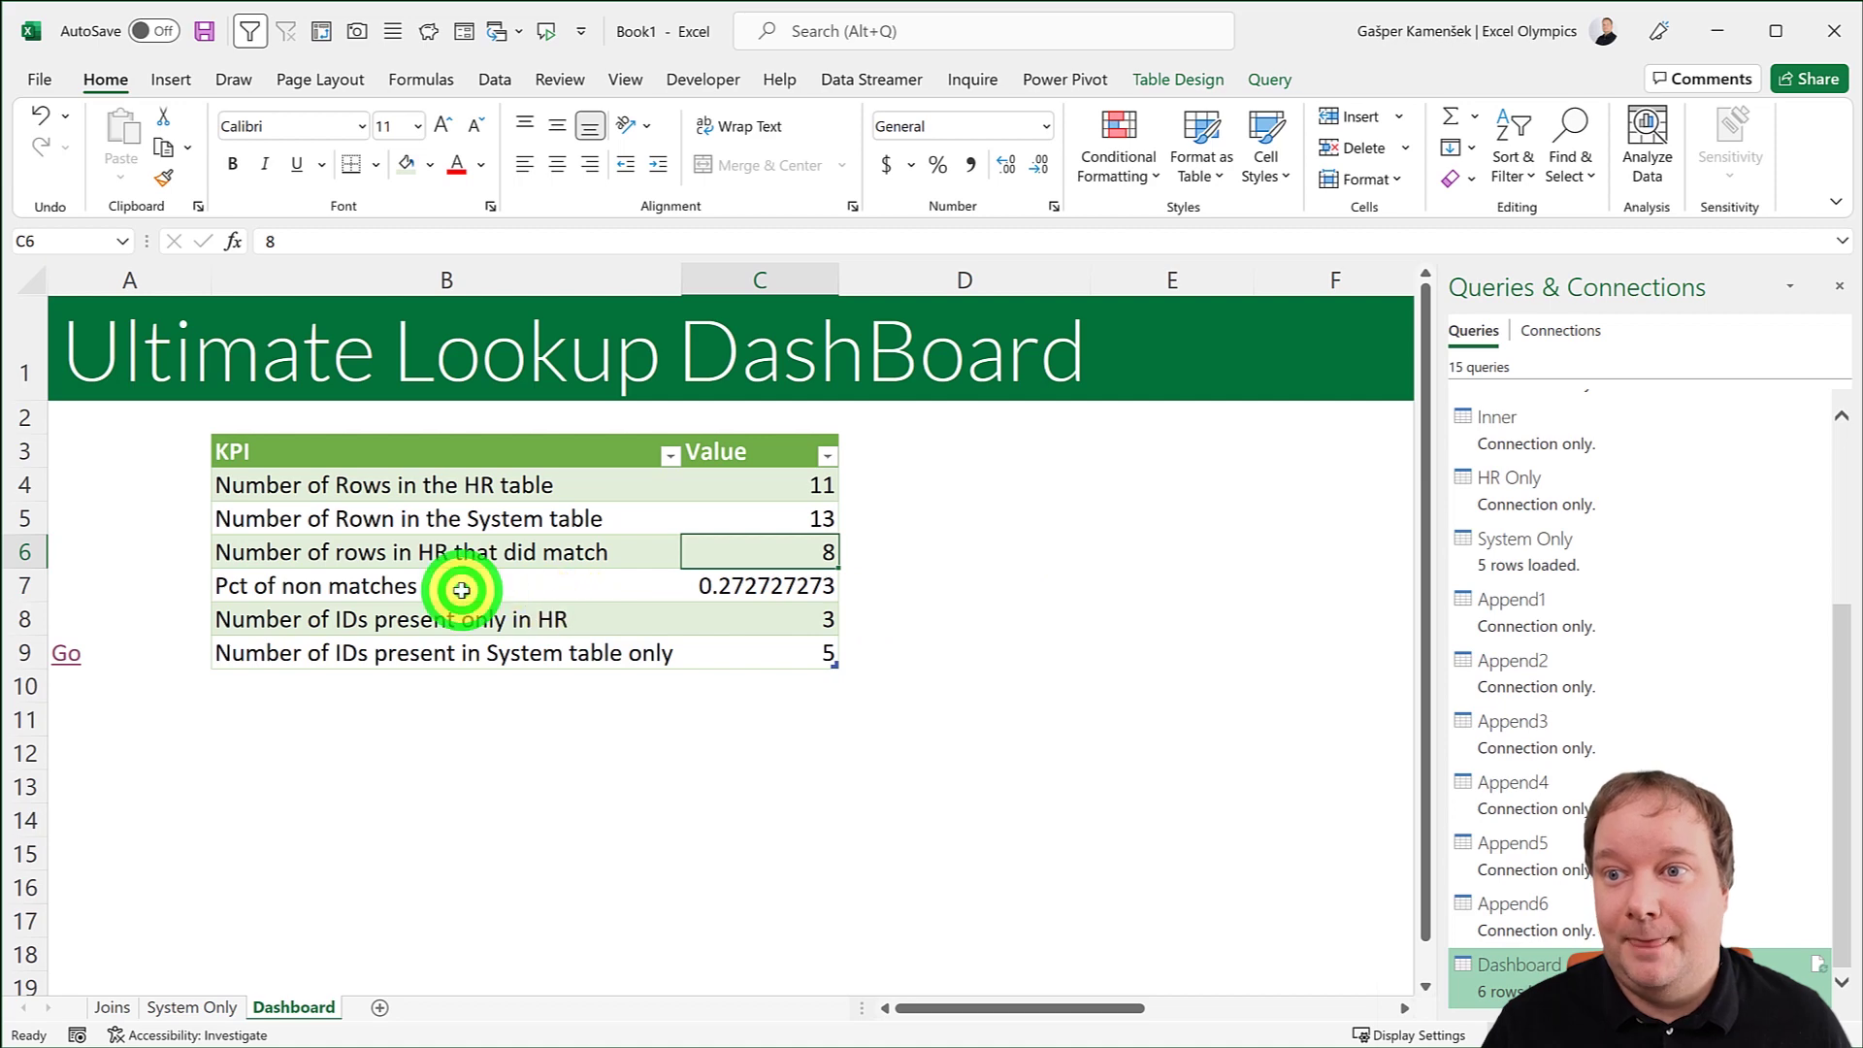
{"action": "left_click", "coordinate": [803, 585]}
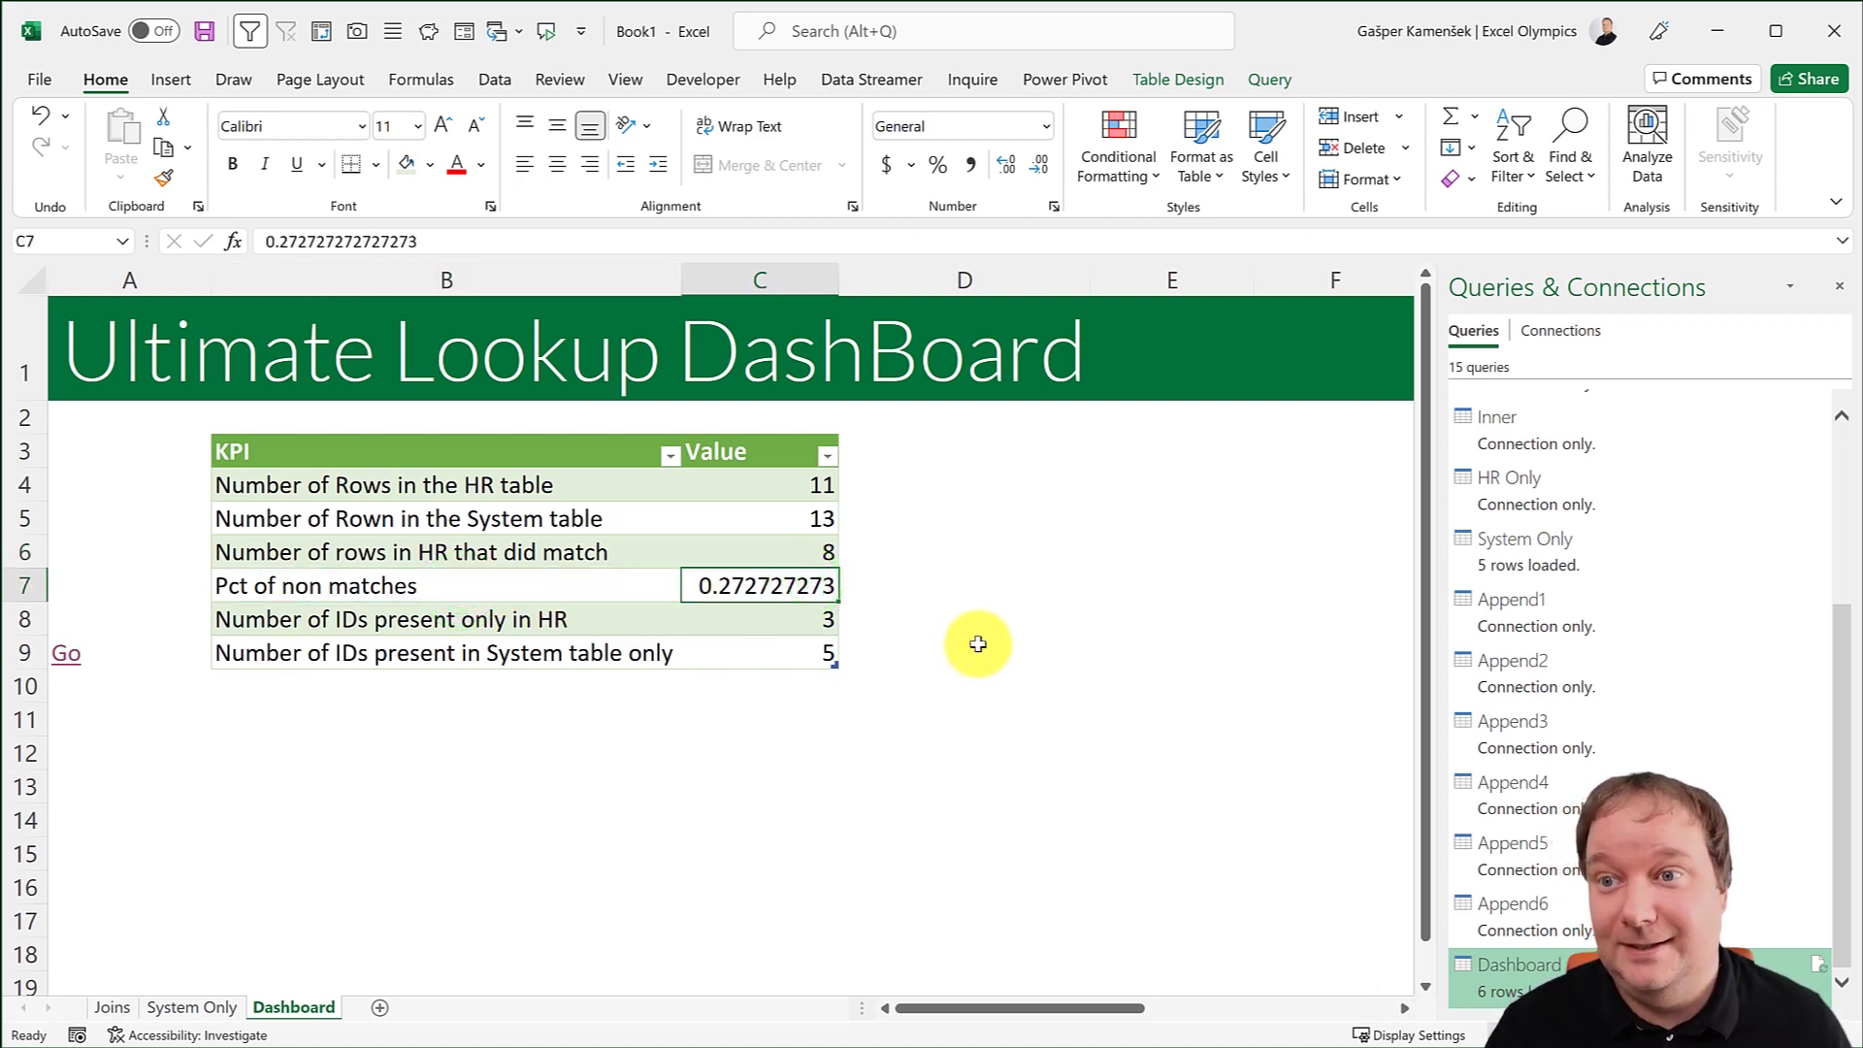
{"action": "left_click", "coordinate": [512, 621]}
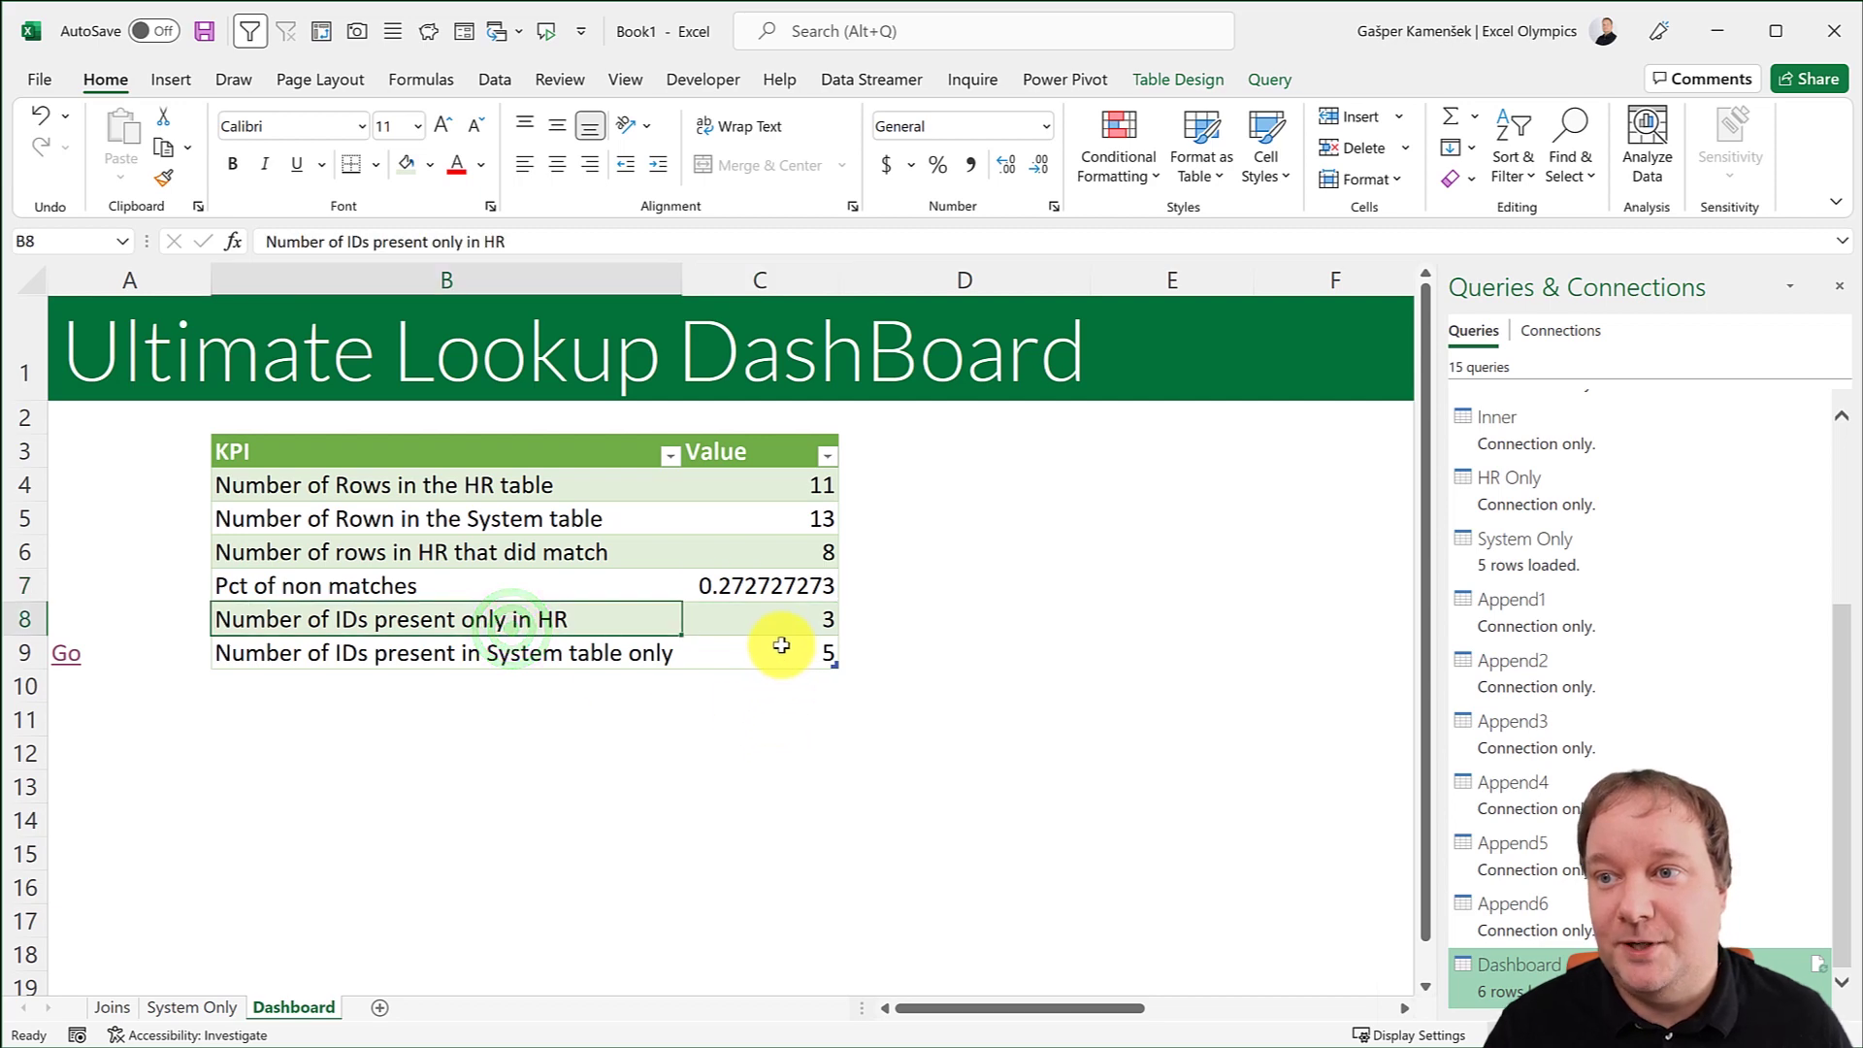
{"action": "left_click", "coordinate": [802, 616]}
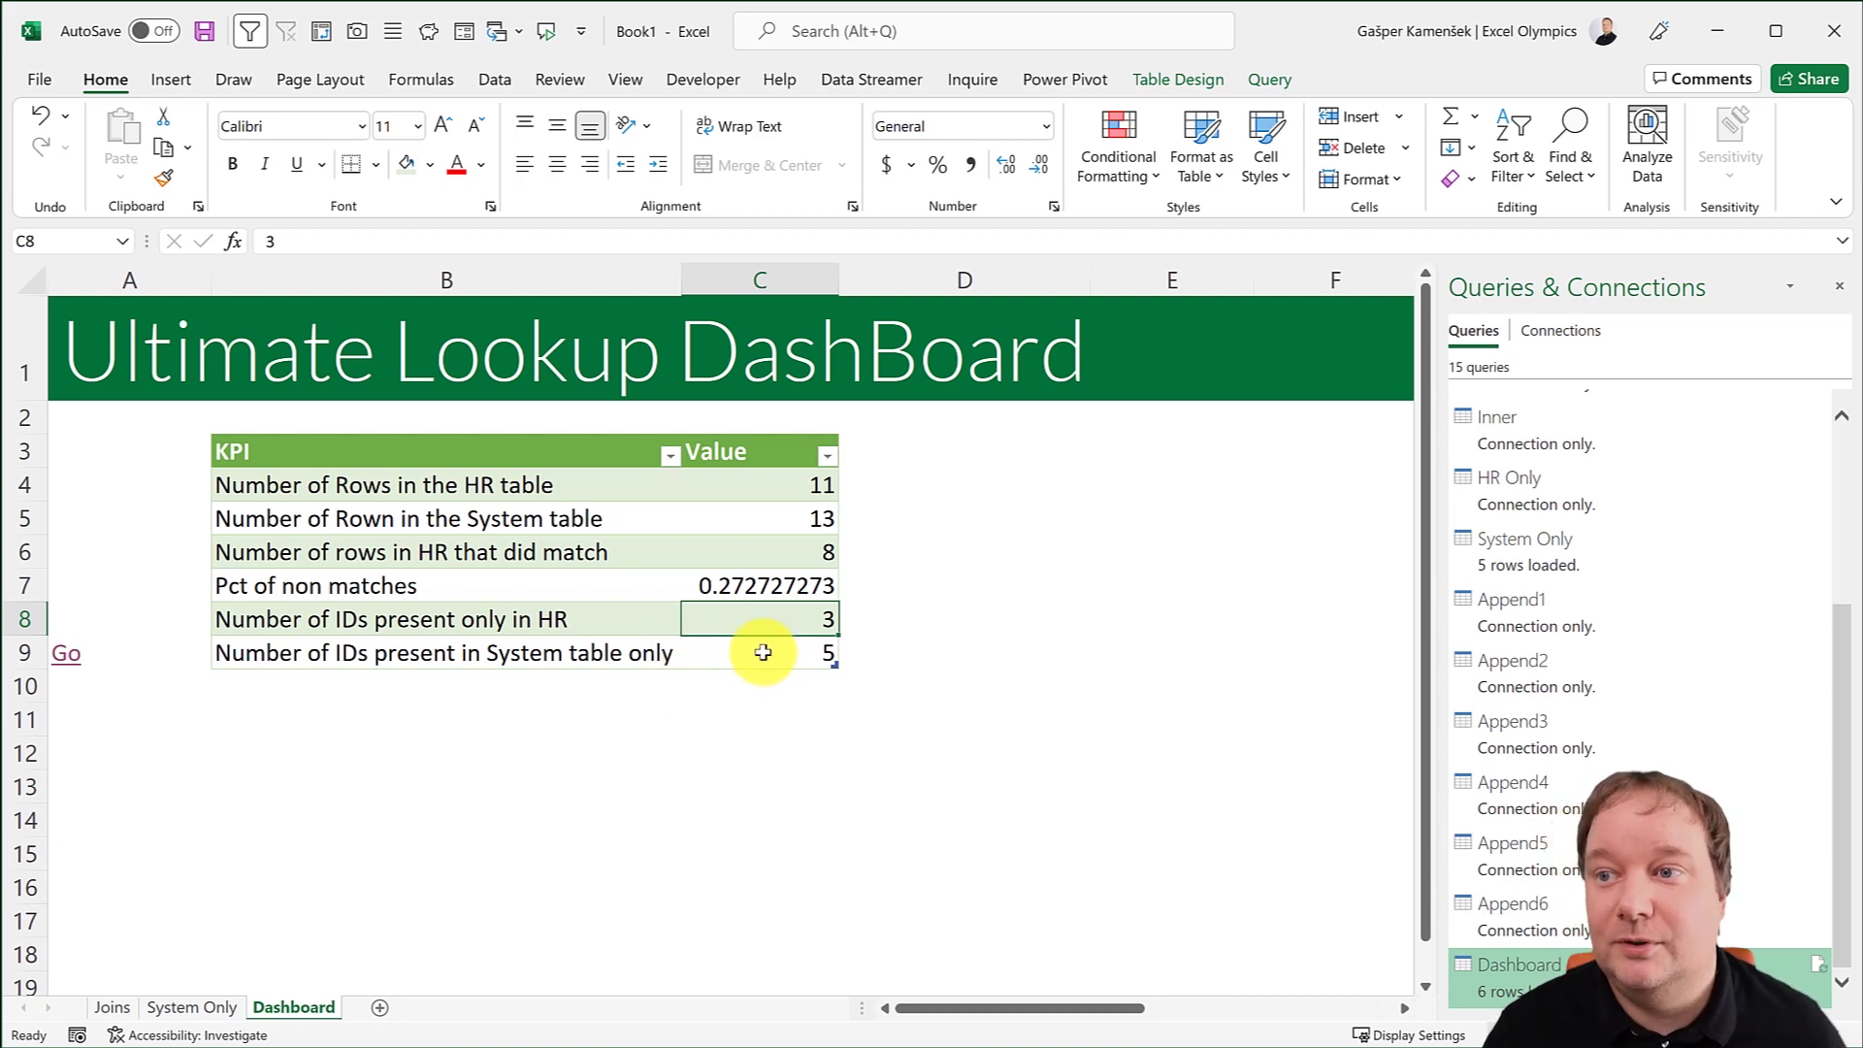
Follow the Go link to examine the System Only rows A2:B6, and return to the Dashboard sheet.
{"action": "left_click", "coordinate": [60, 656]}
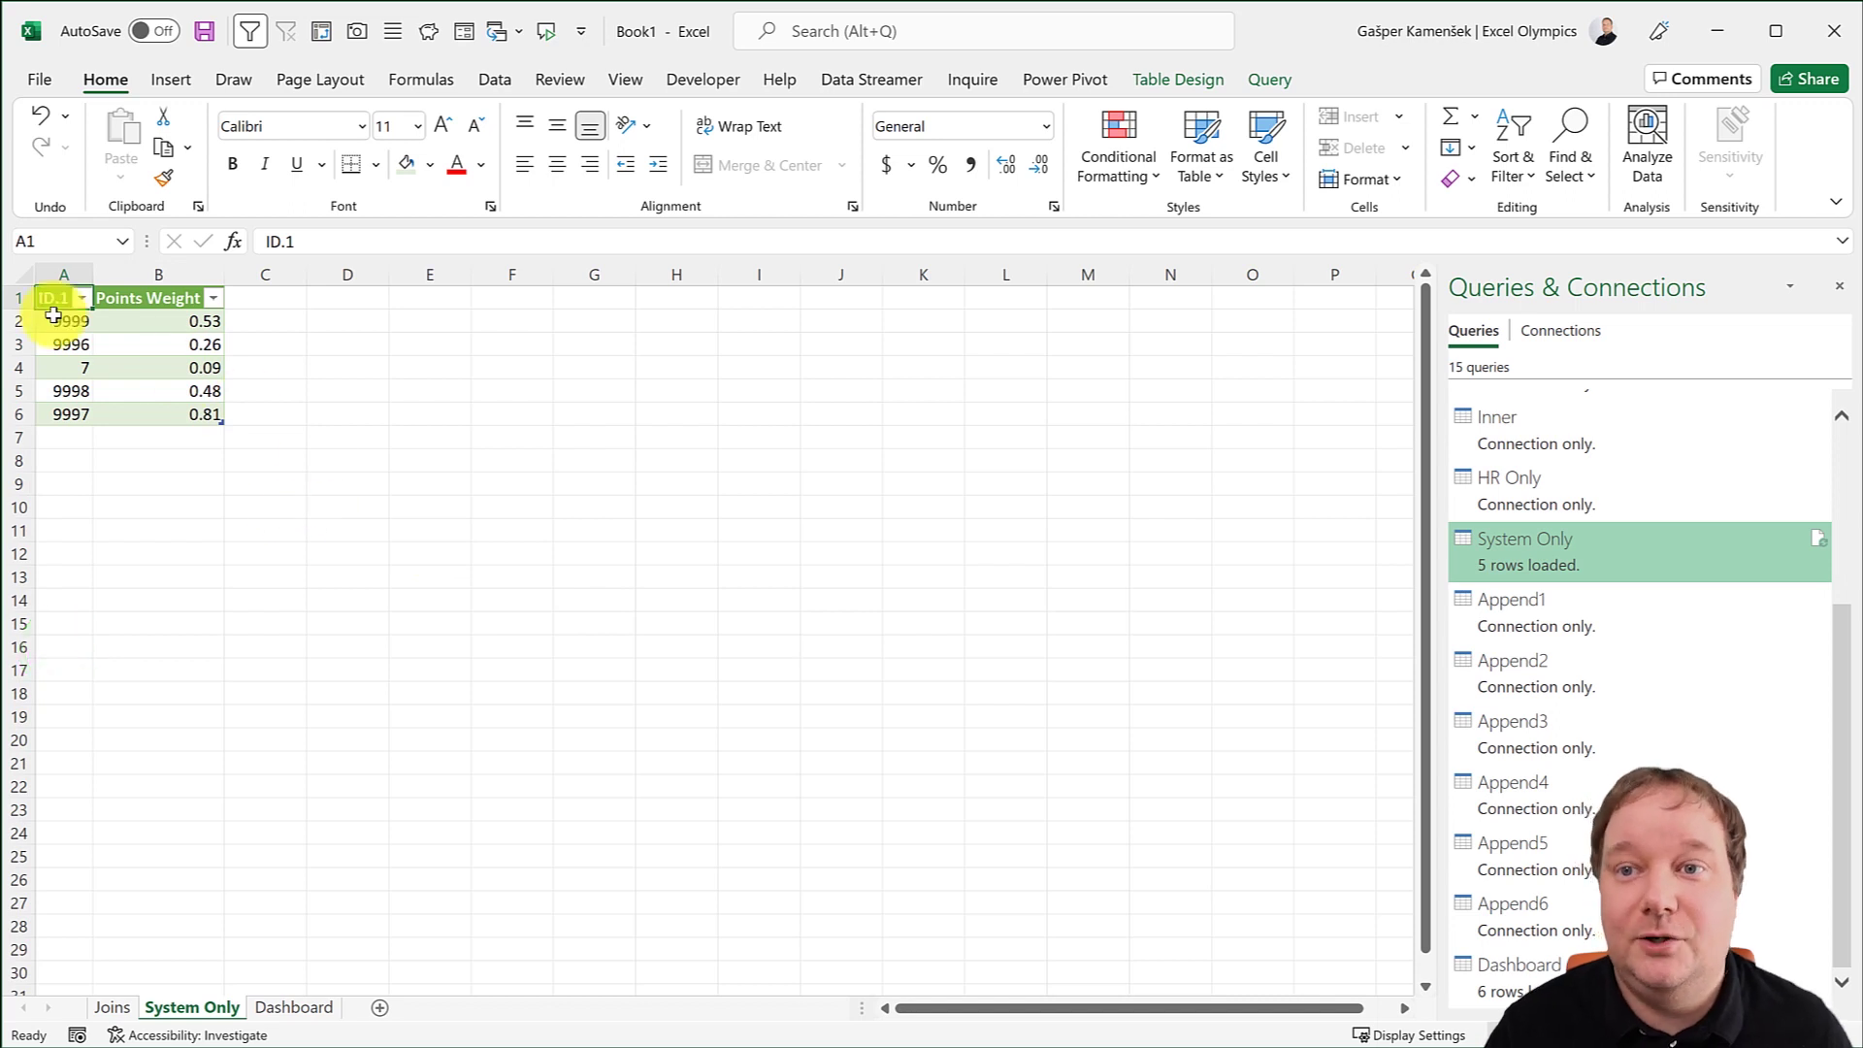
{"action": "left_click_drag", "start_coordinate": [58, 320], "coordinate": [163, 413]}
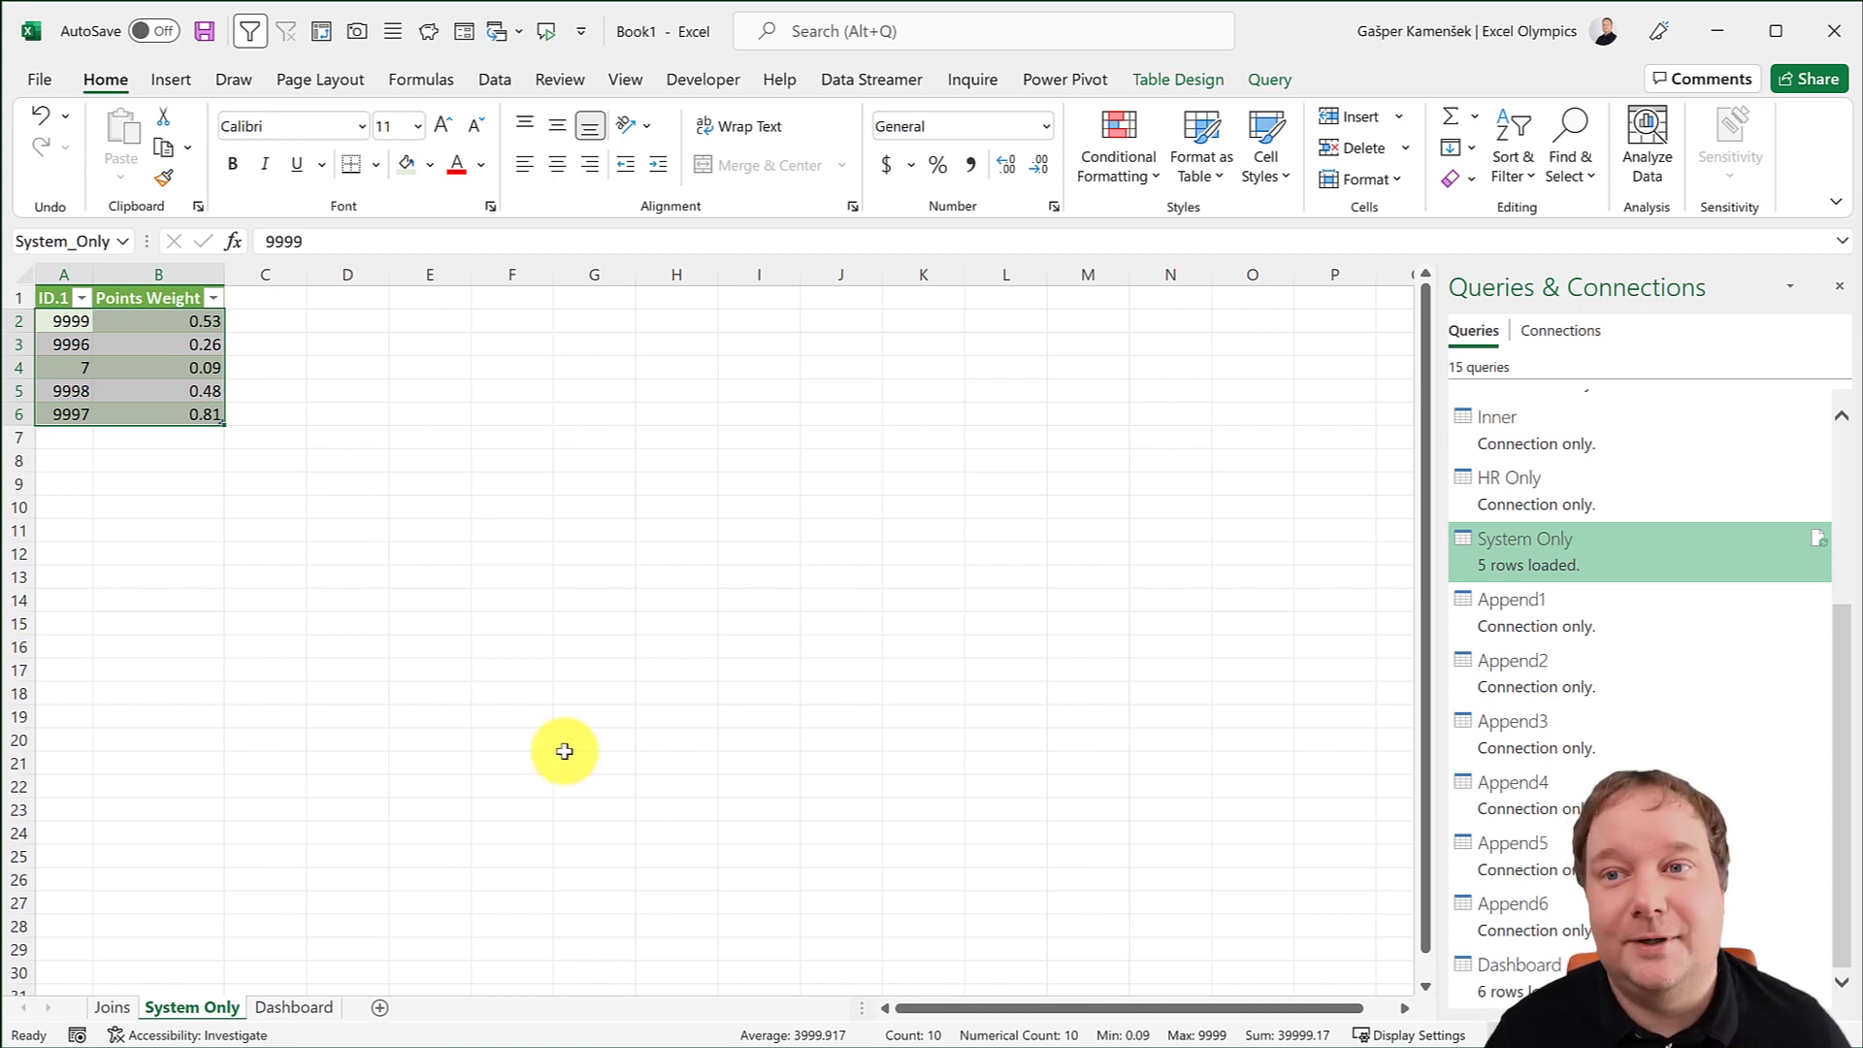
{"action": "left_click", "coordinate": [296, 1009]}
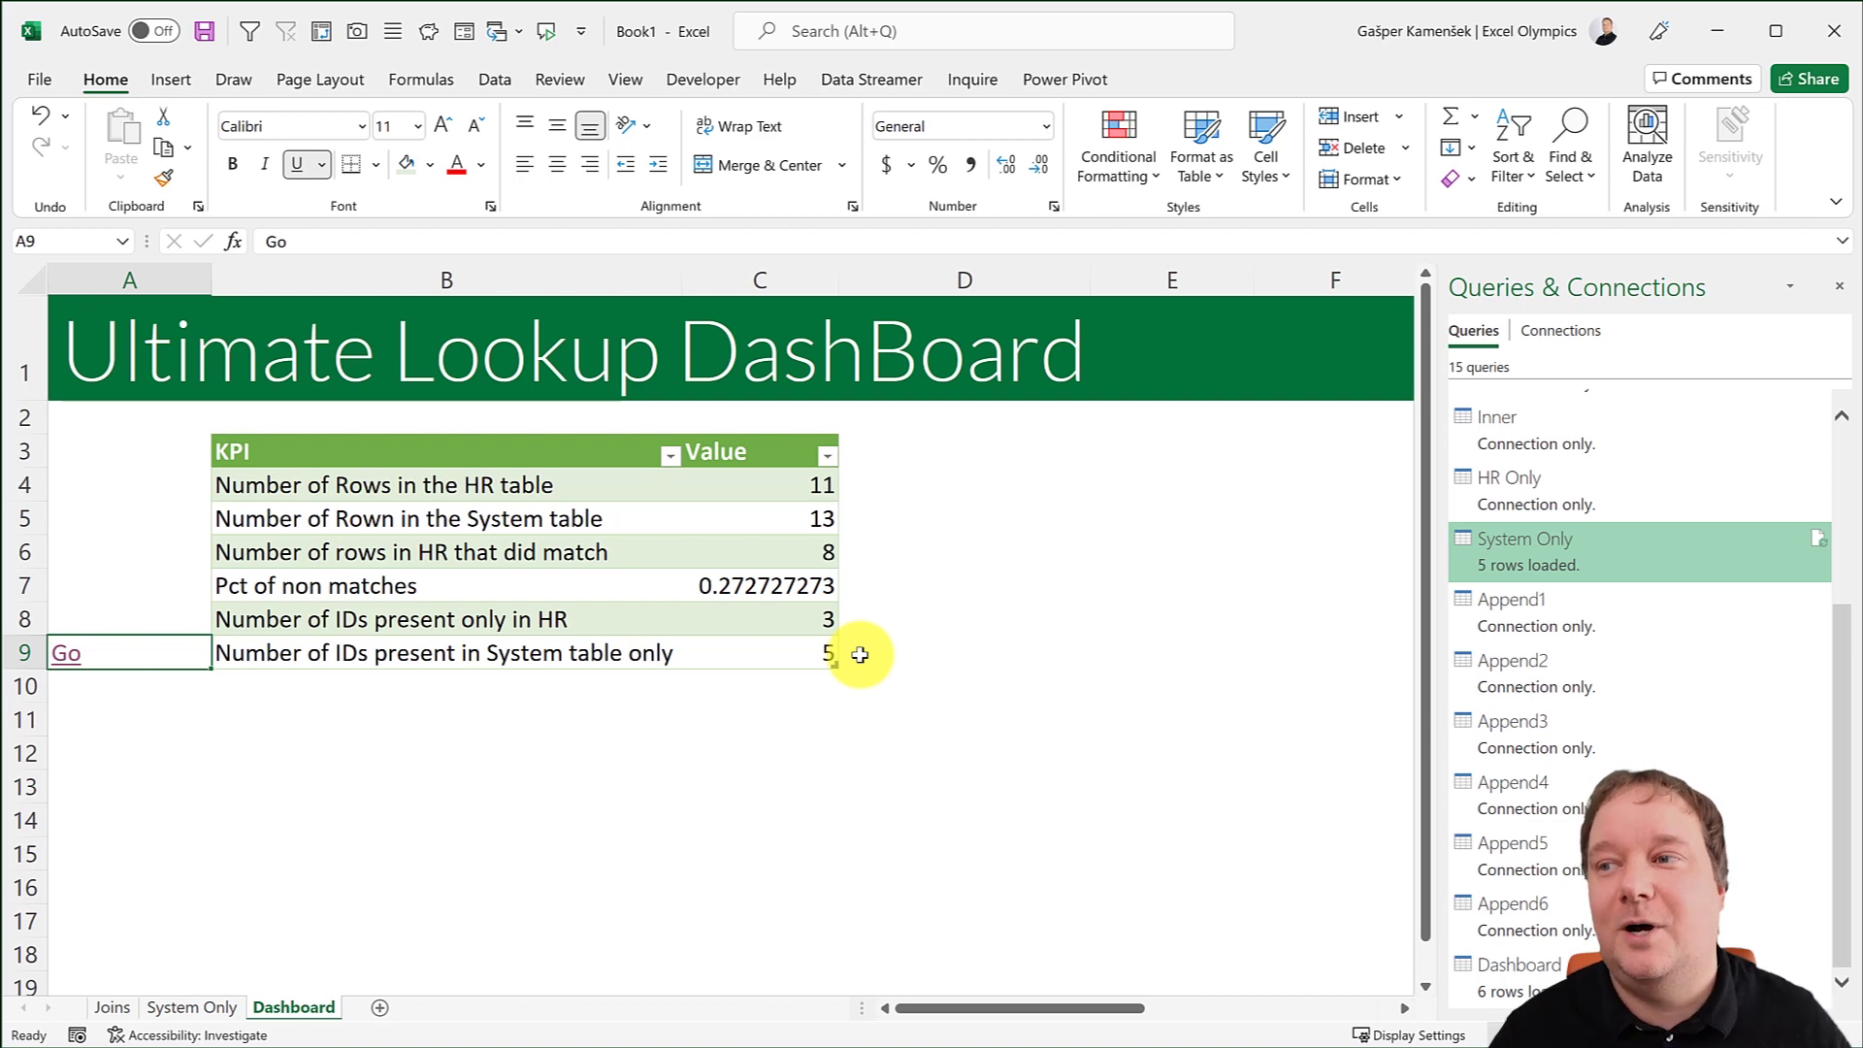
Open the System Only query in the Power Query Editor and look through the join queries from HR Join to System Only.
{"action": "double_click", "coordinate": [1495, 560]}
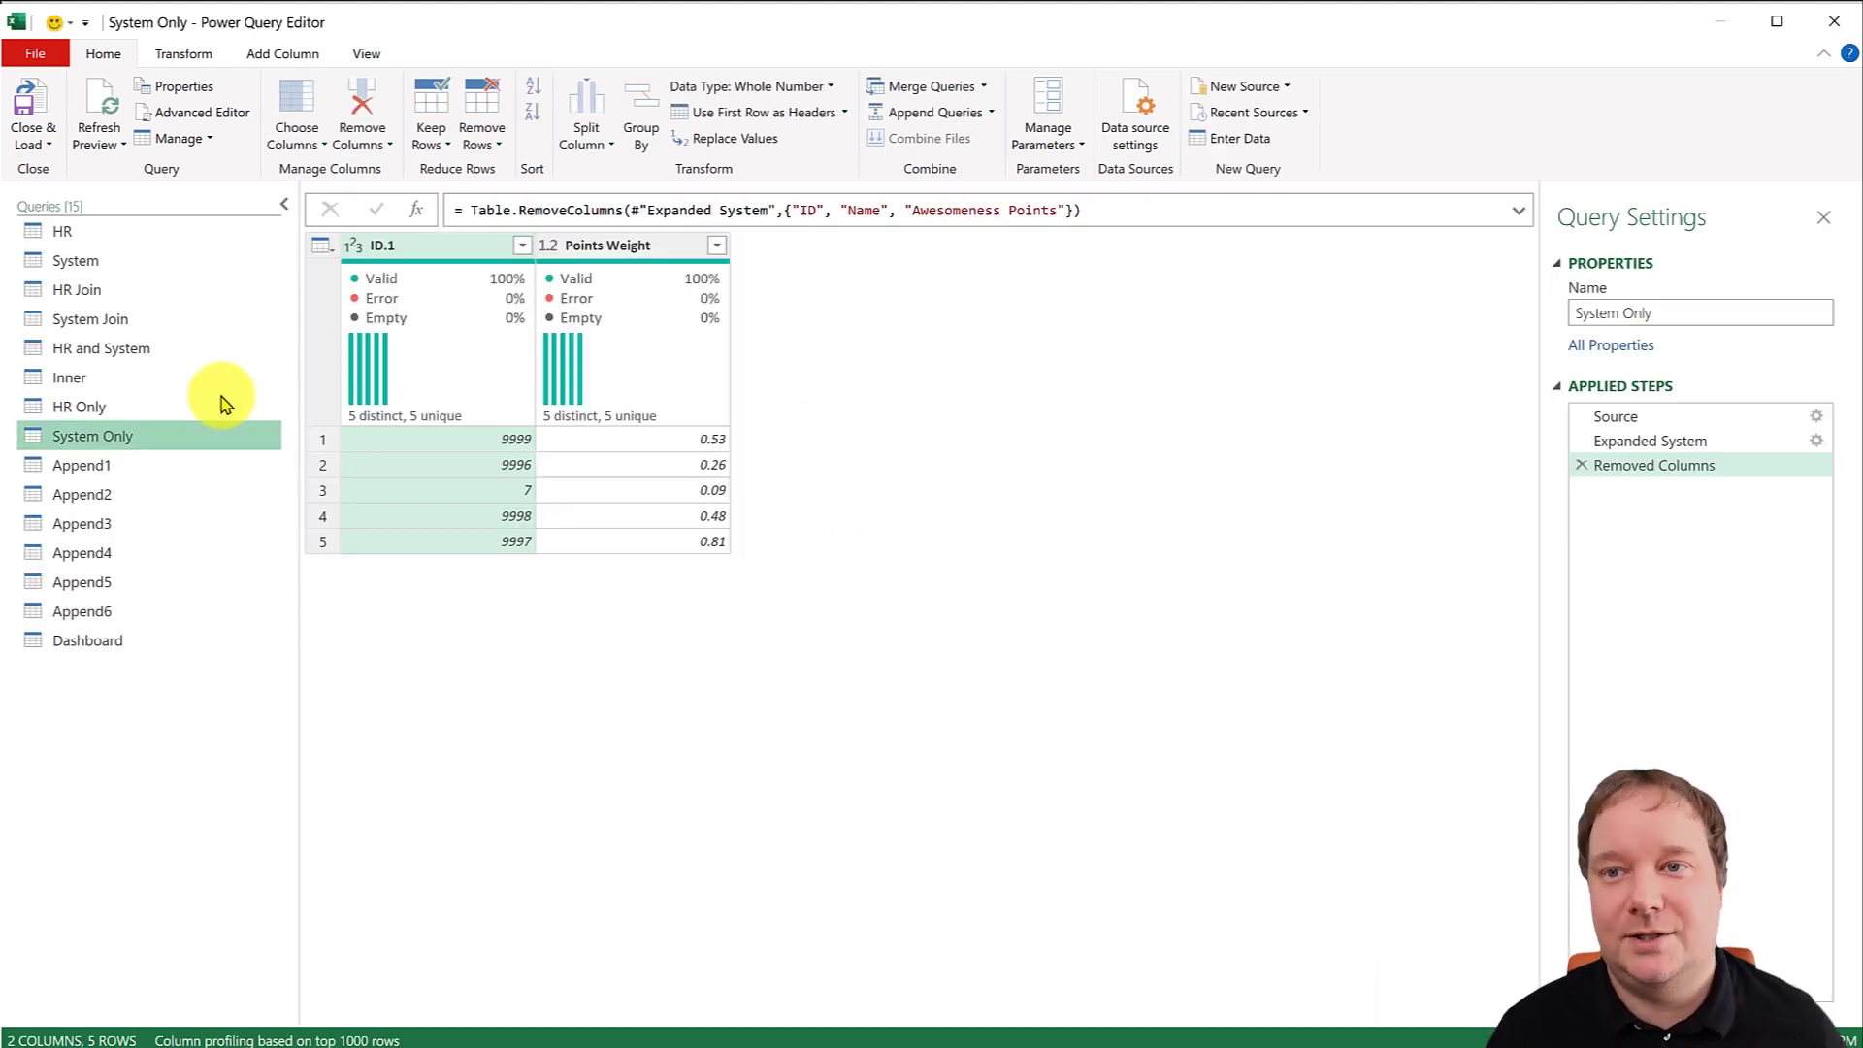
{"action": "left_click", "coordinate": [133, 291]}
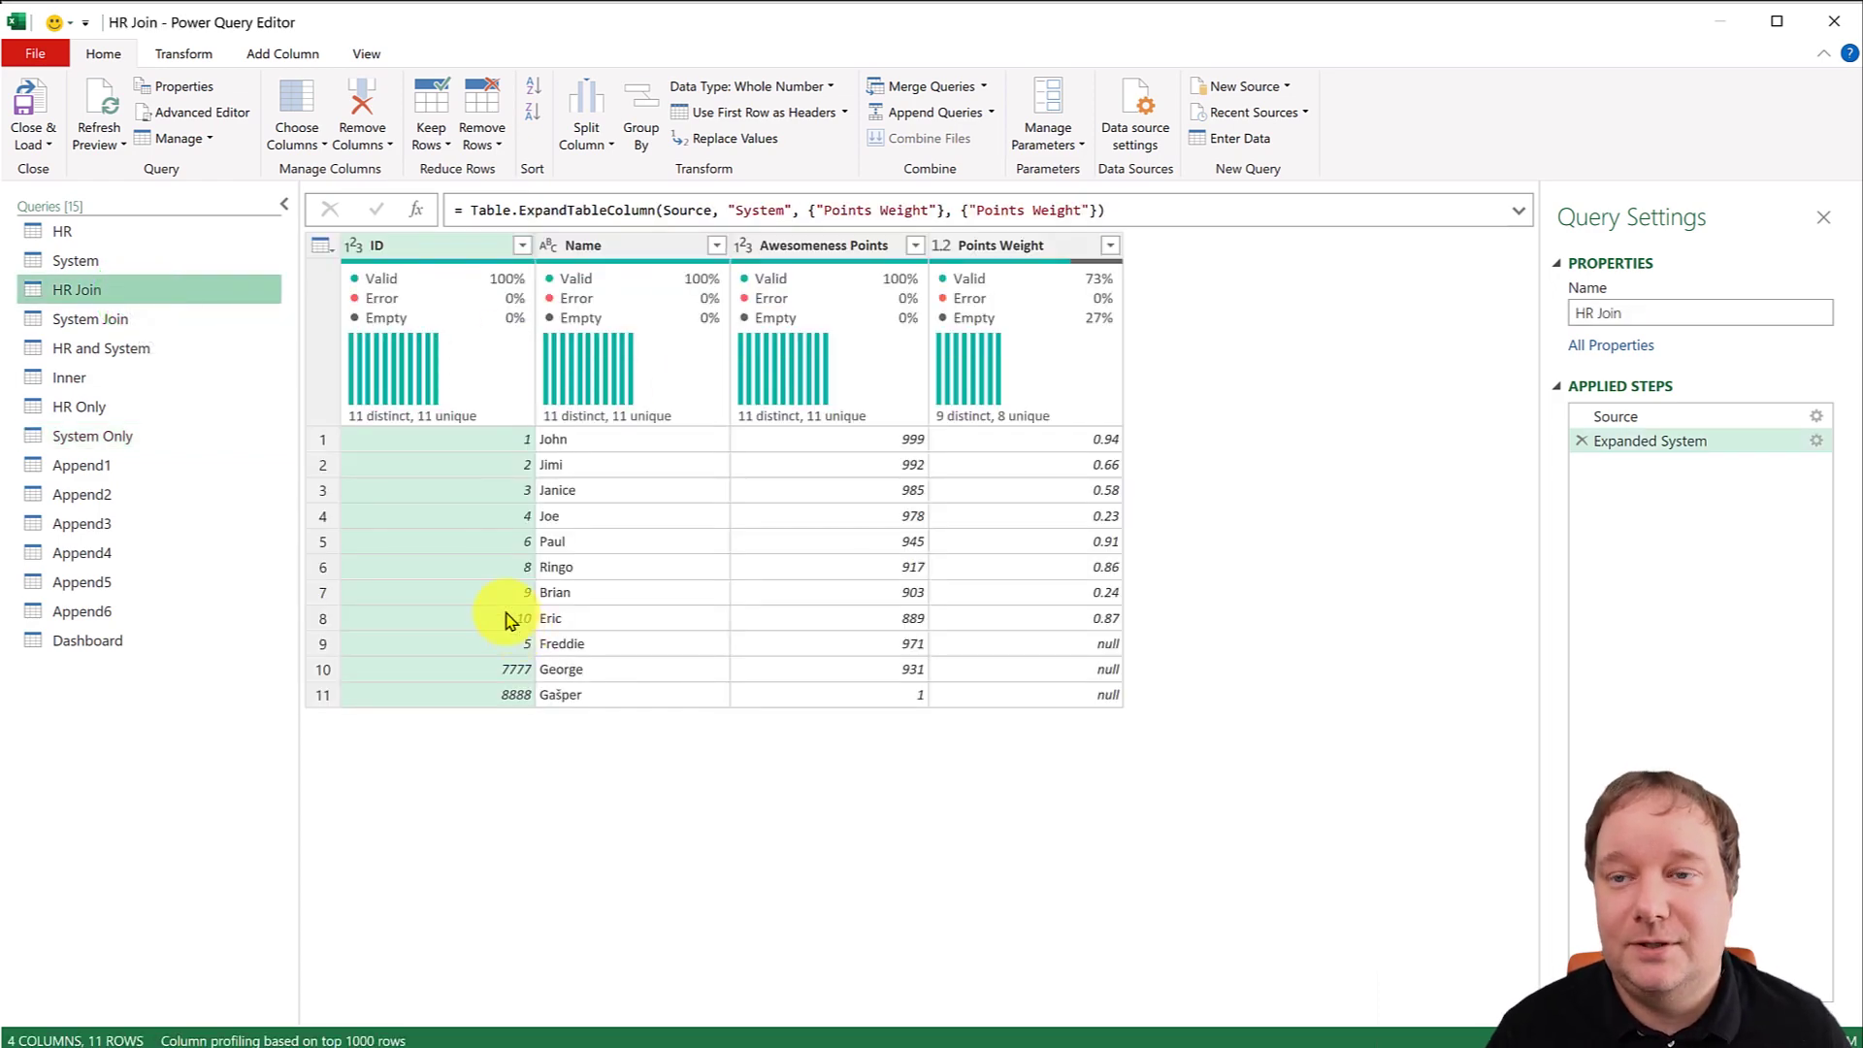
{"action": "left_click", "coordinate": [89, 315]}
{"action": "left_click", "coordinate": [136, 352]}
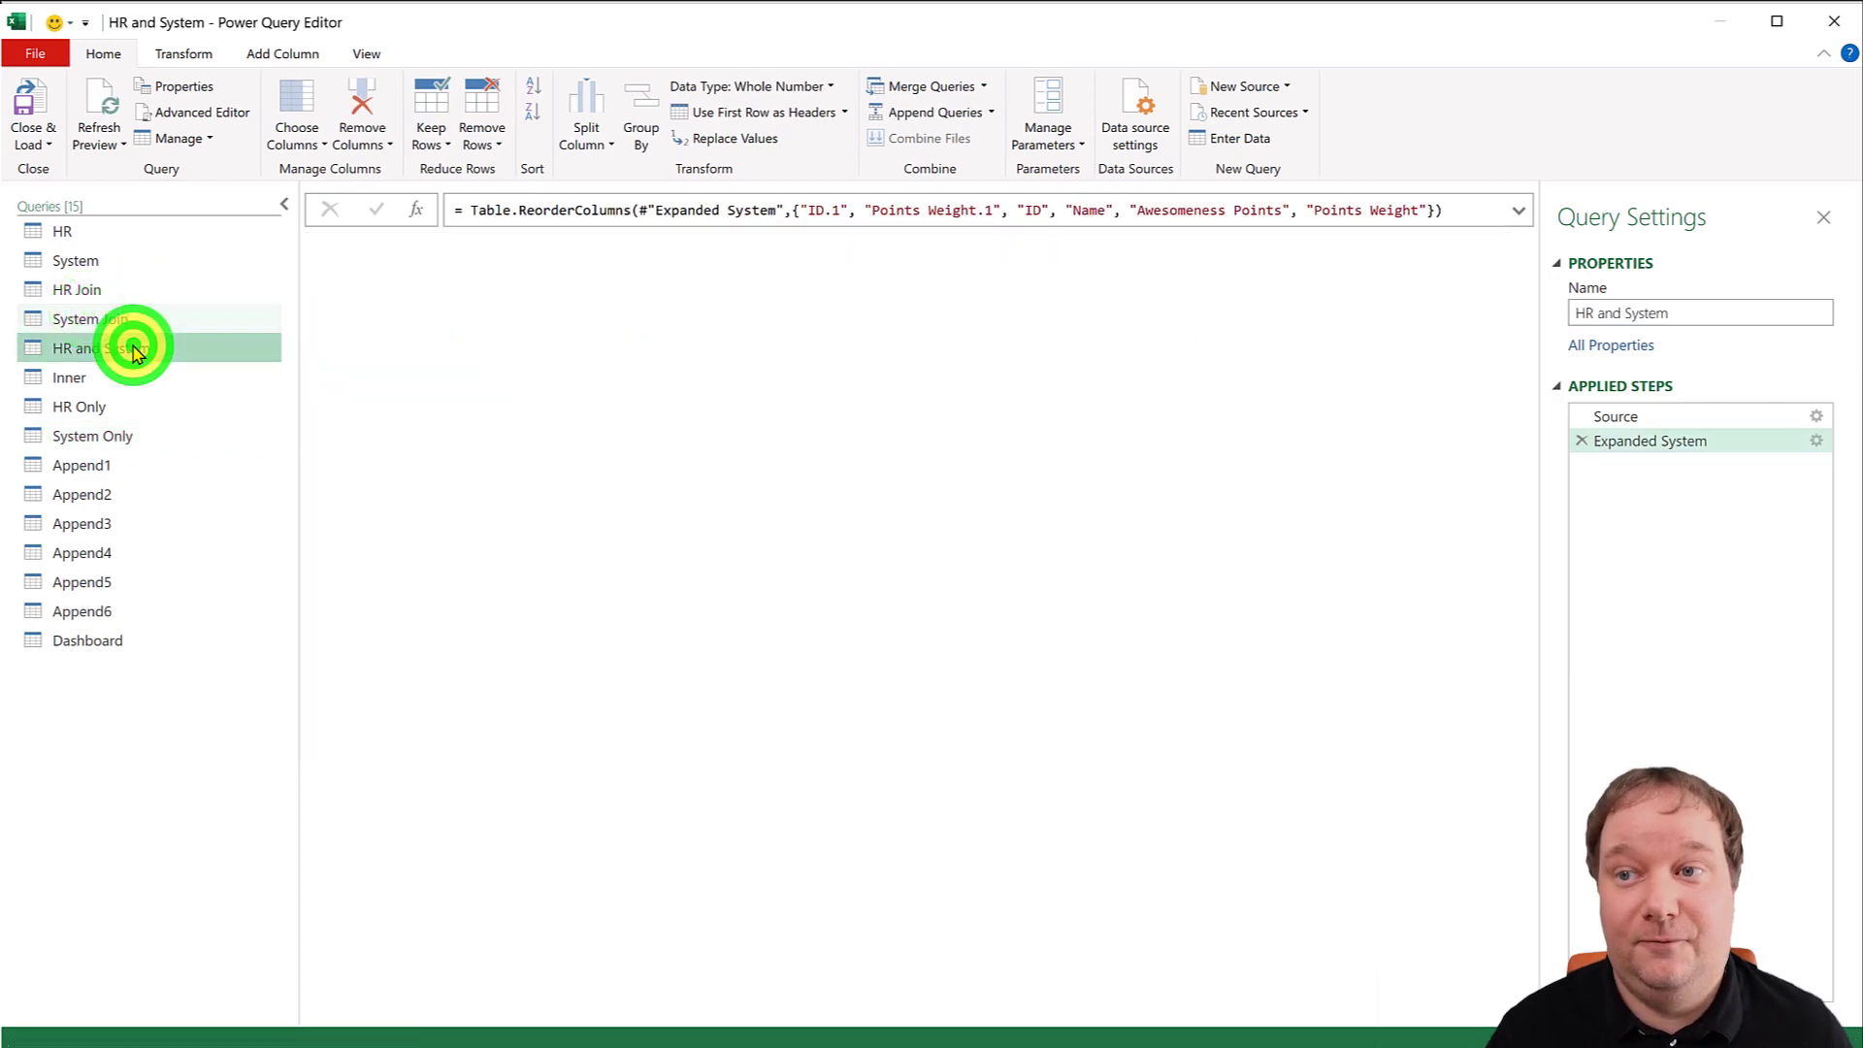
{"action": "left_click", "coordinate": [125, 379]}
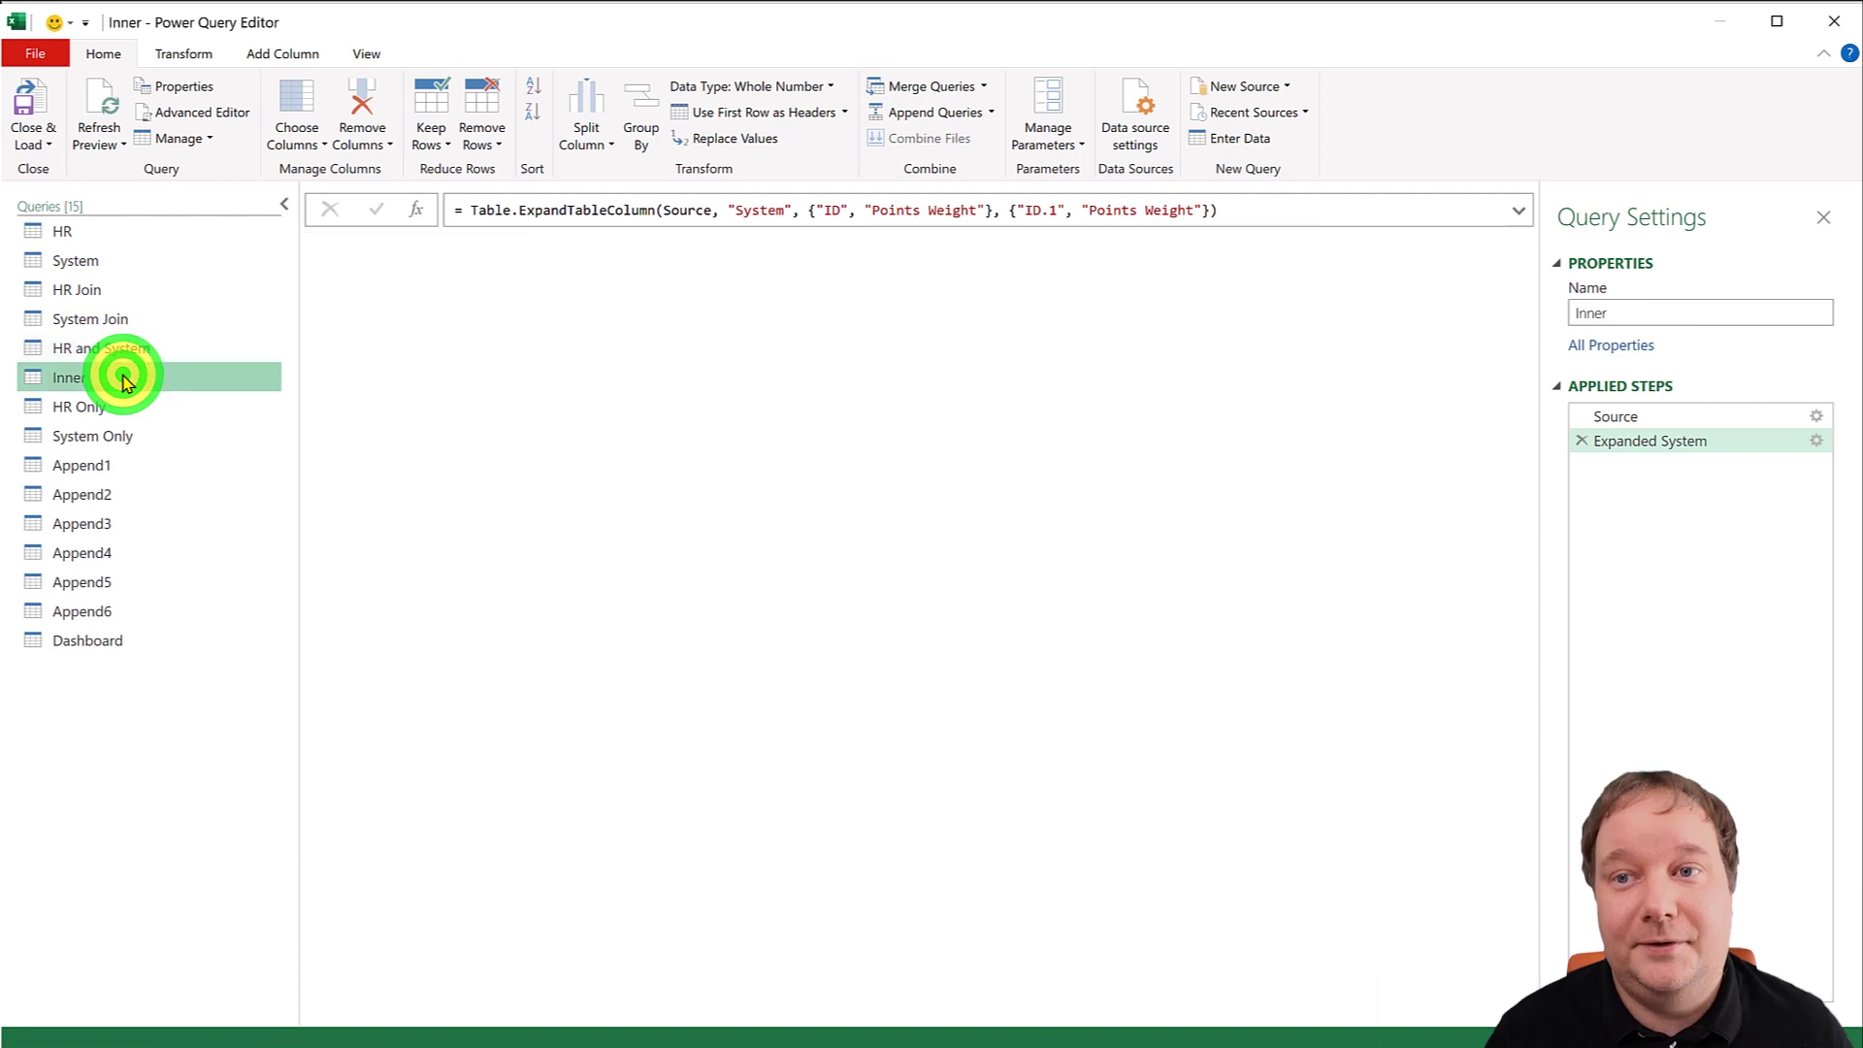
{"action": "left_click", "coordinate": [126, 409]}
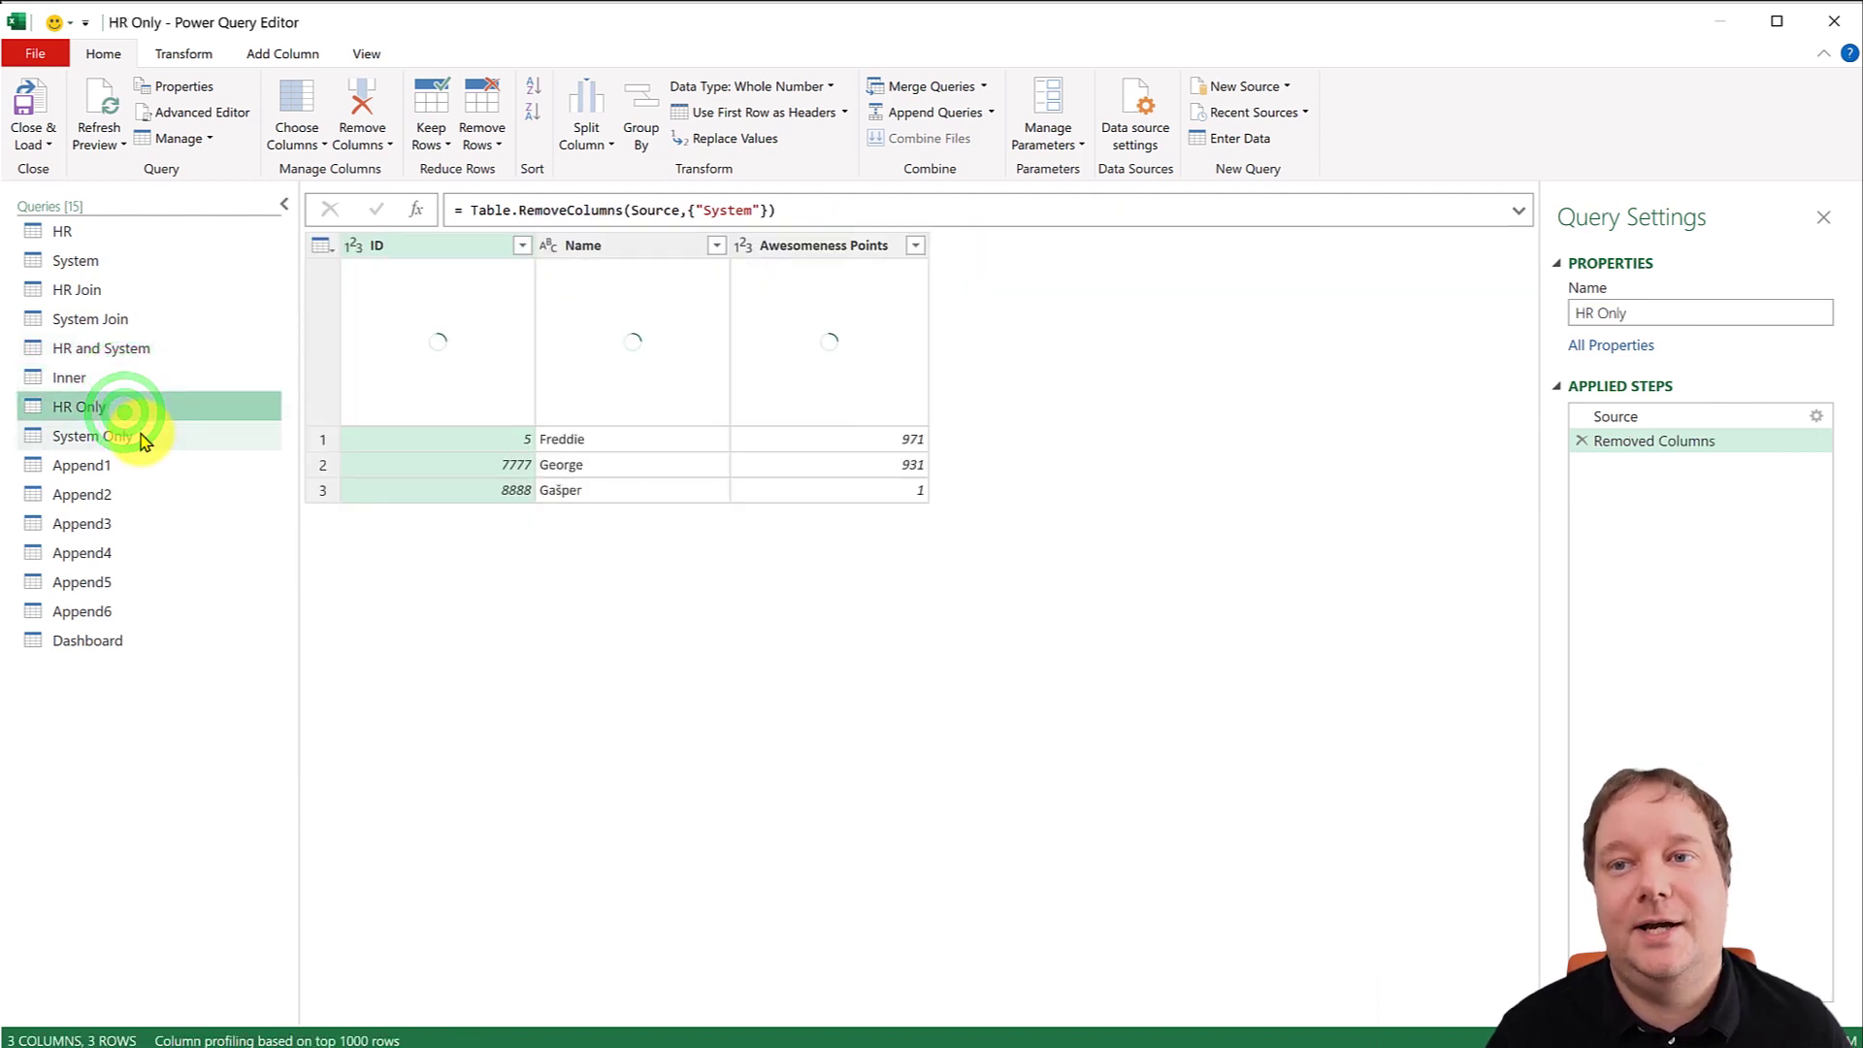
{"action": "left_click", "coordinate": [141, 433]}
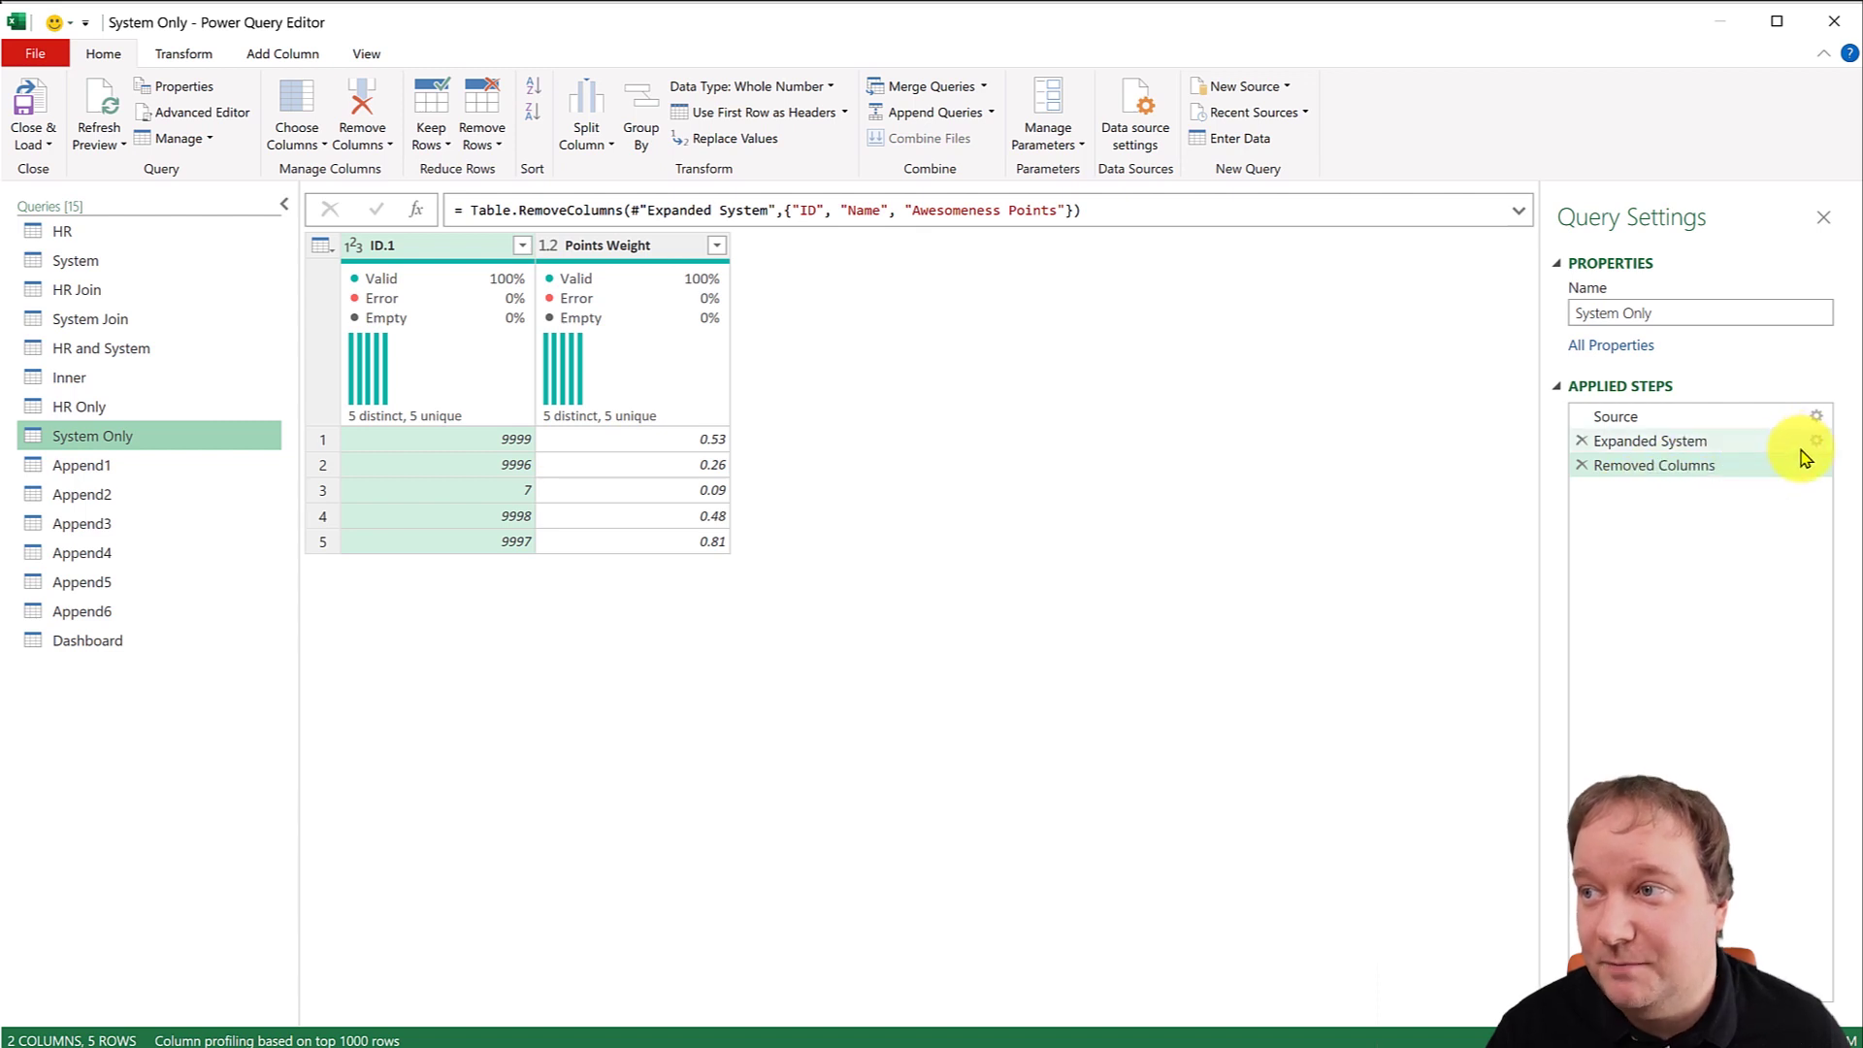
Inspect the Merge settings and join kind of the System Only query's Source step, and accept them unchanged.
{"action": "left_click", "coordinate": [1715, 415]}
{"action": "left_click", "coordinate": [1813, 417]}
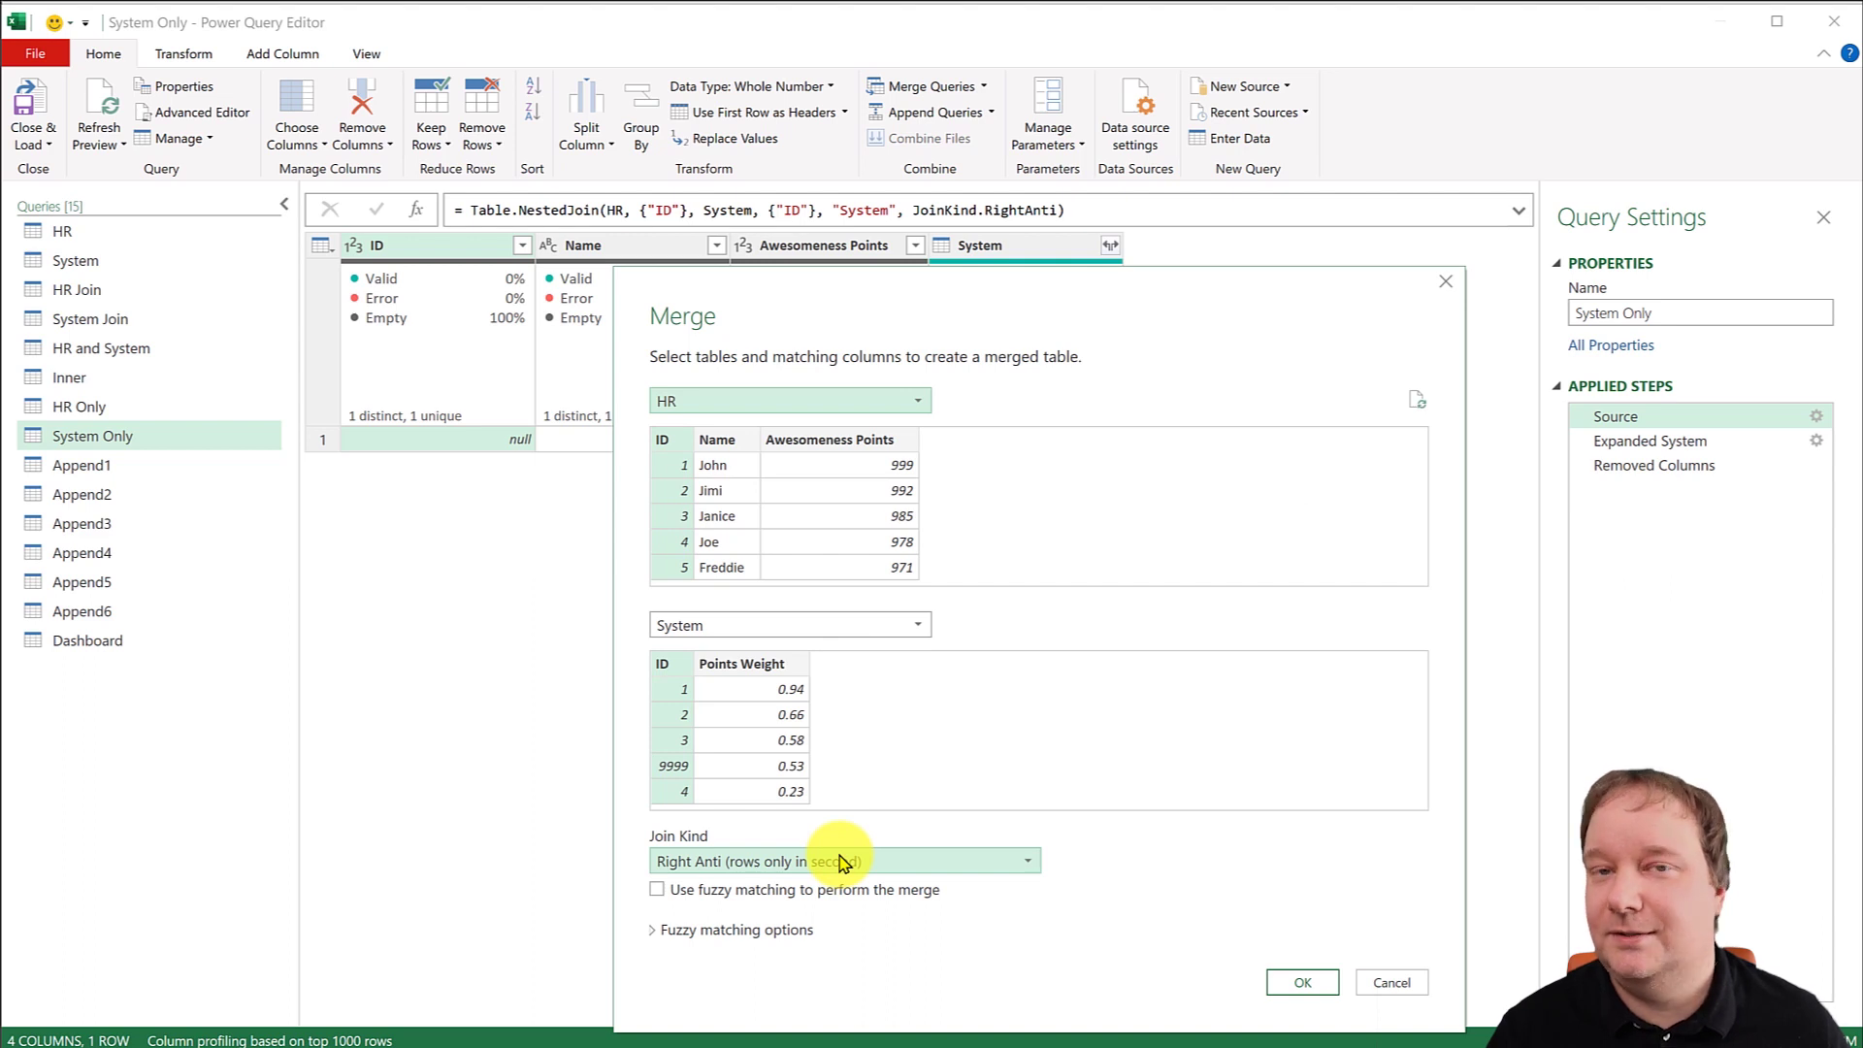
{"action": "left_click", "coordinate": [1298, 985]}
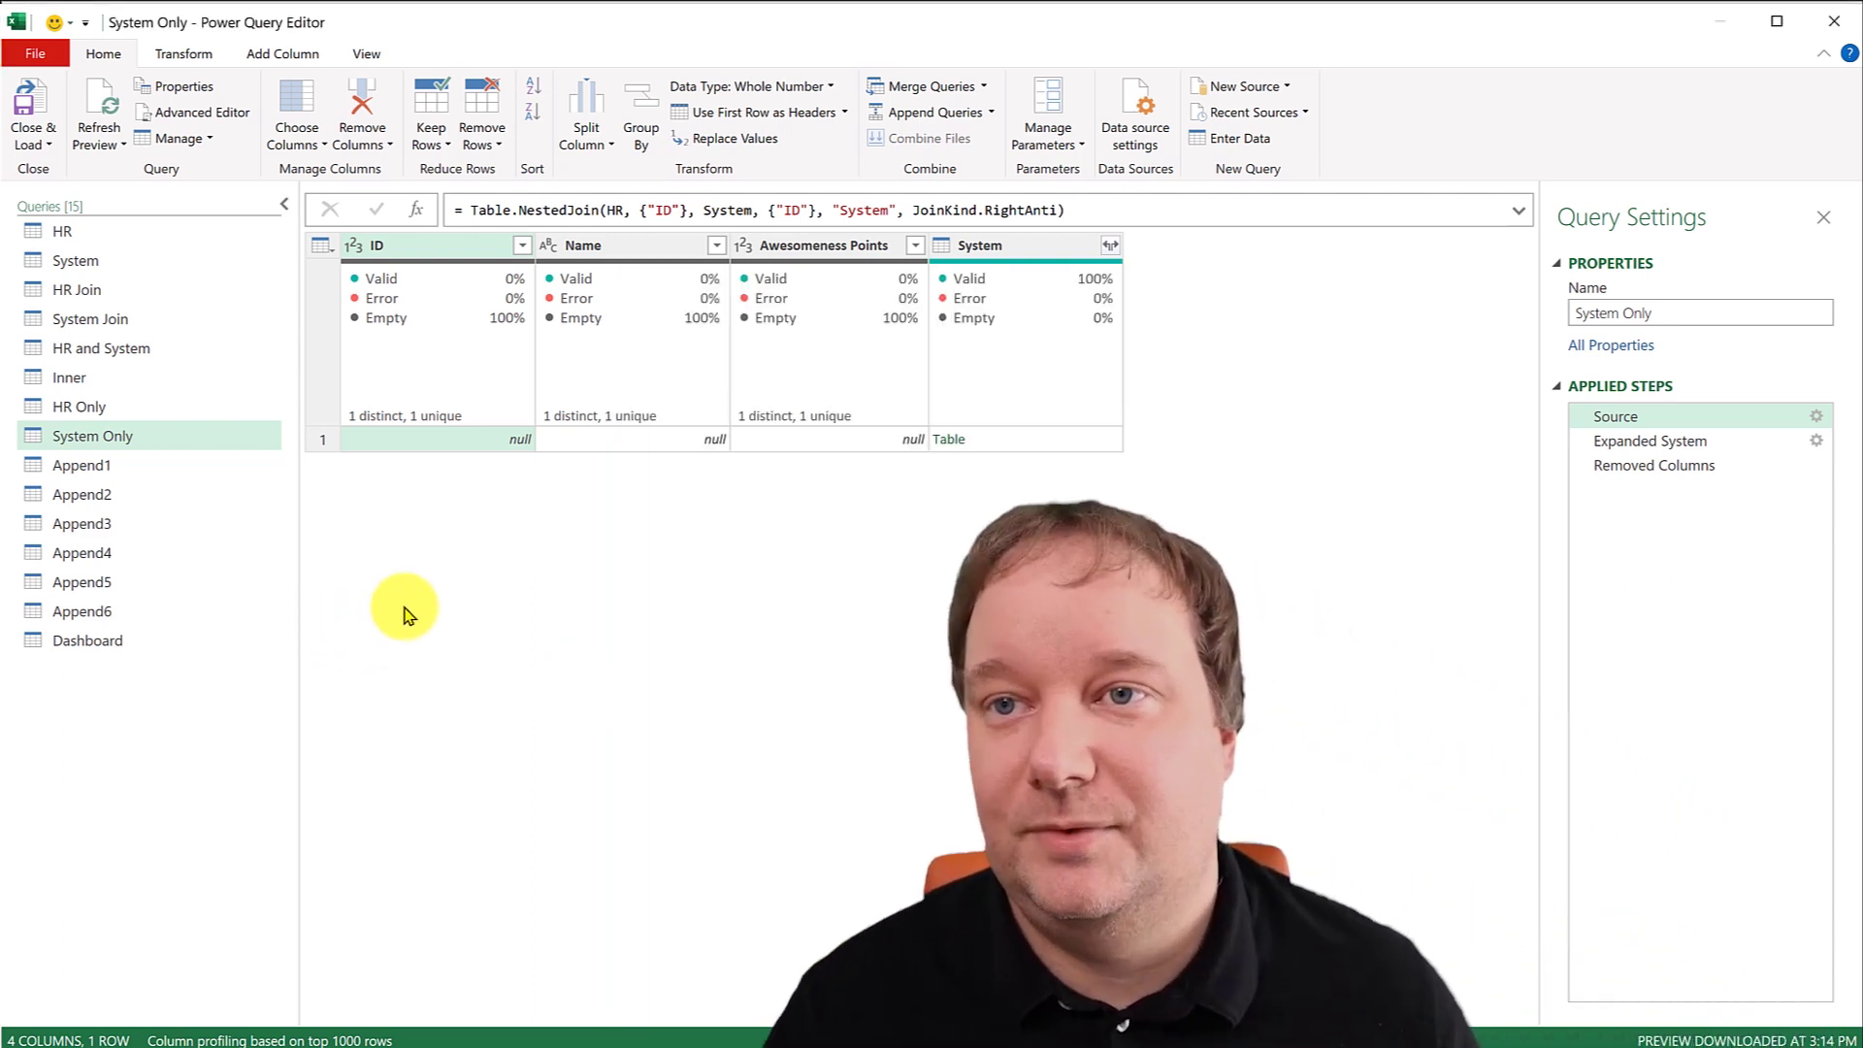
Close and load the queries back to the workbook, and return to the KPI table on the Dashboard sheet.
{"action": "left_click", "coordinate": [30, 117]}
{"action": "left_click", "coordinate": [31, 103]}
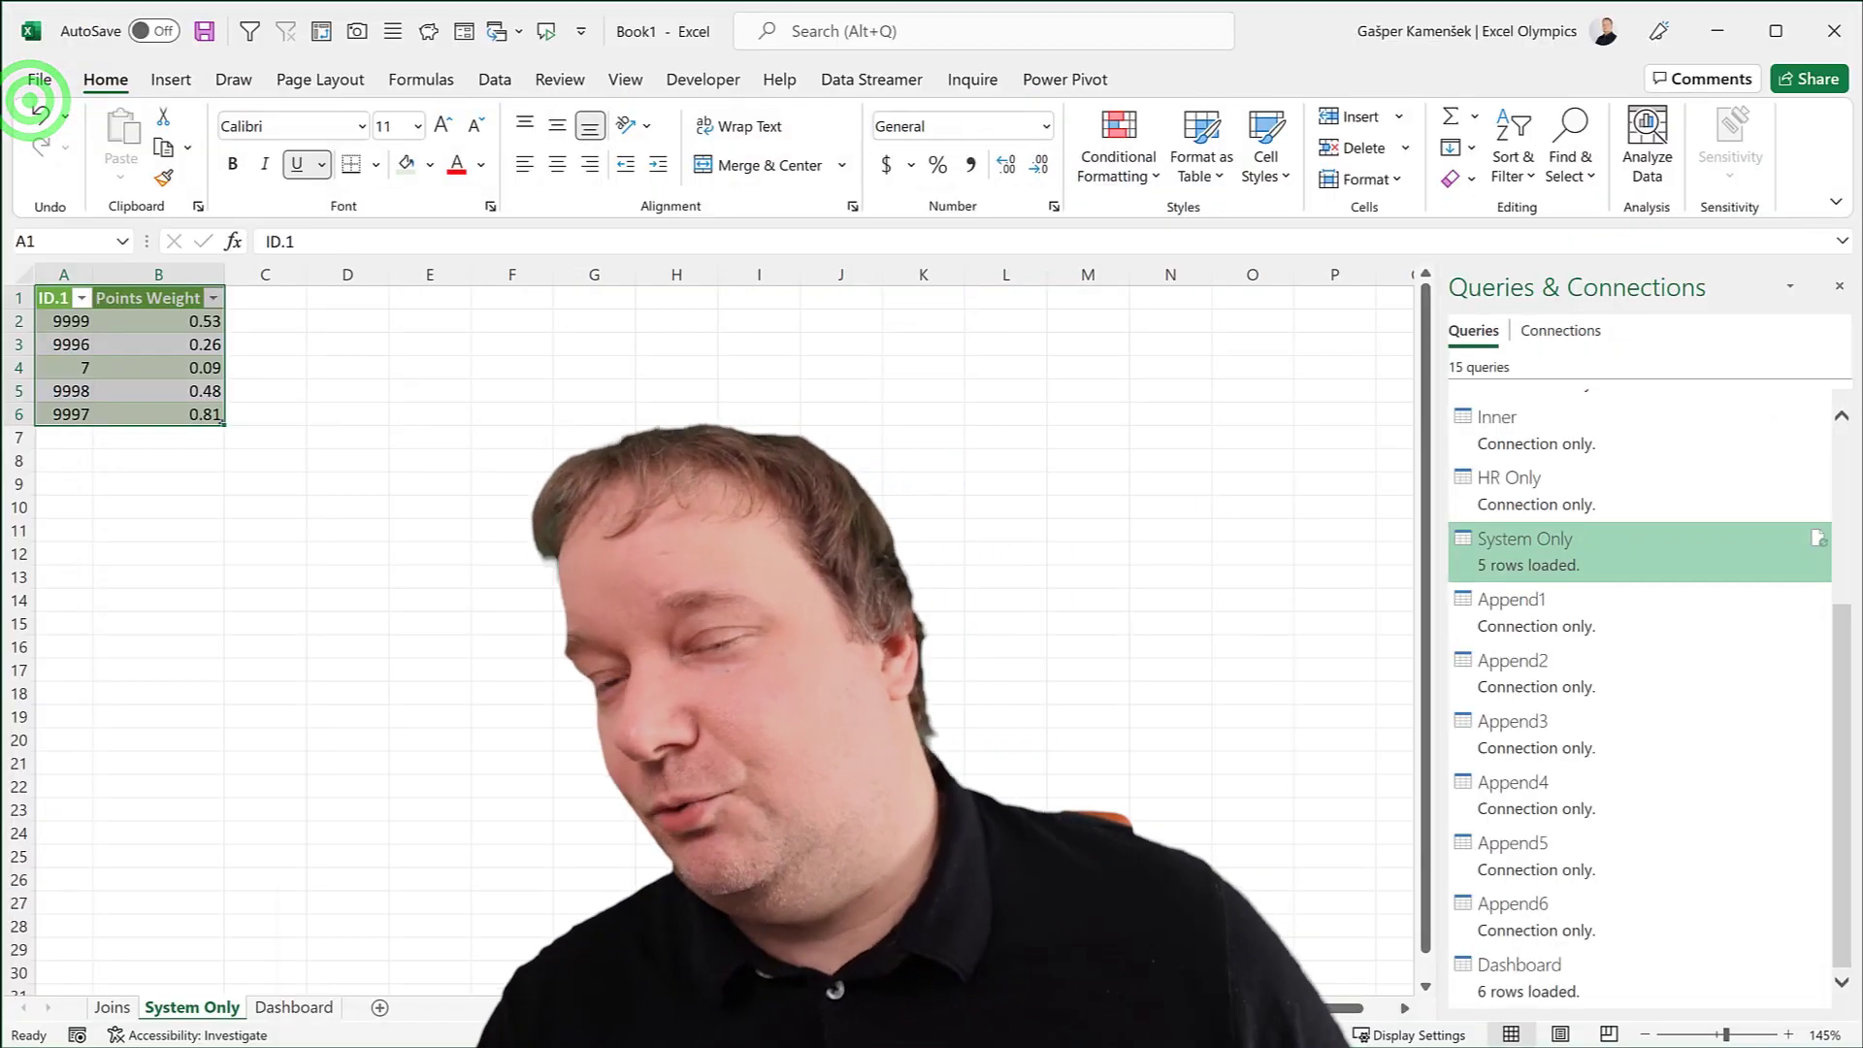
{"action": "left_click", "coordinate": [192, 356]}
{"action": "left_click", "coordinate": [172, 344]}
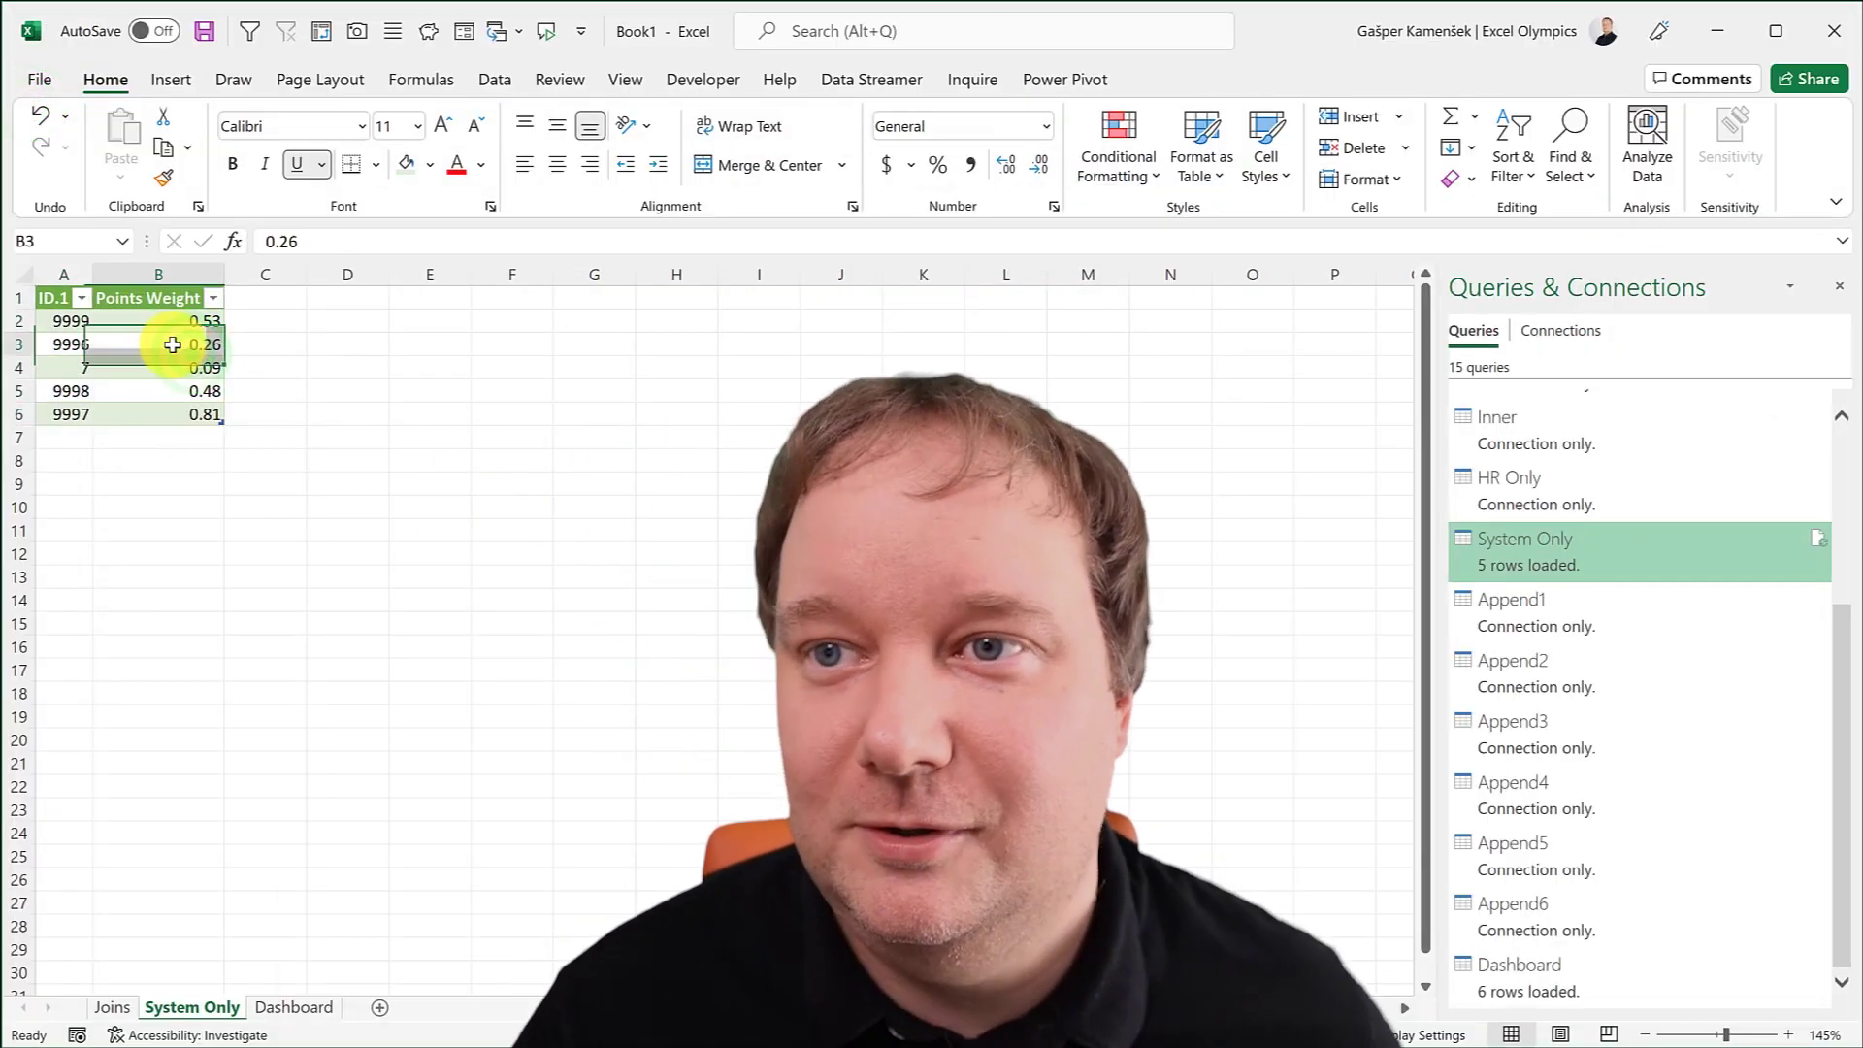
{"action": "left_click", "coordinate": [322, 1005]}
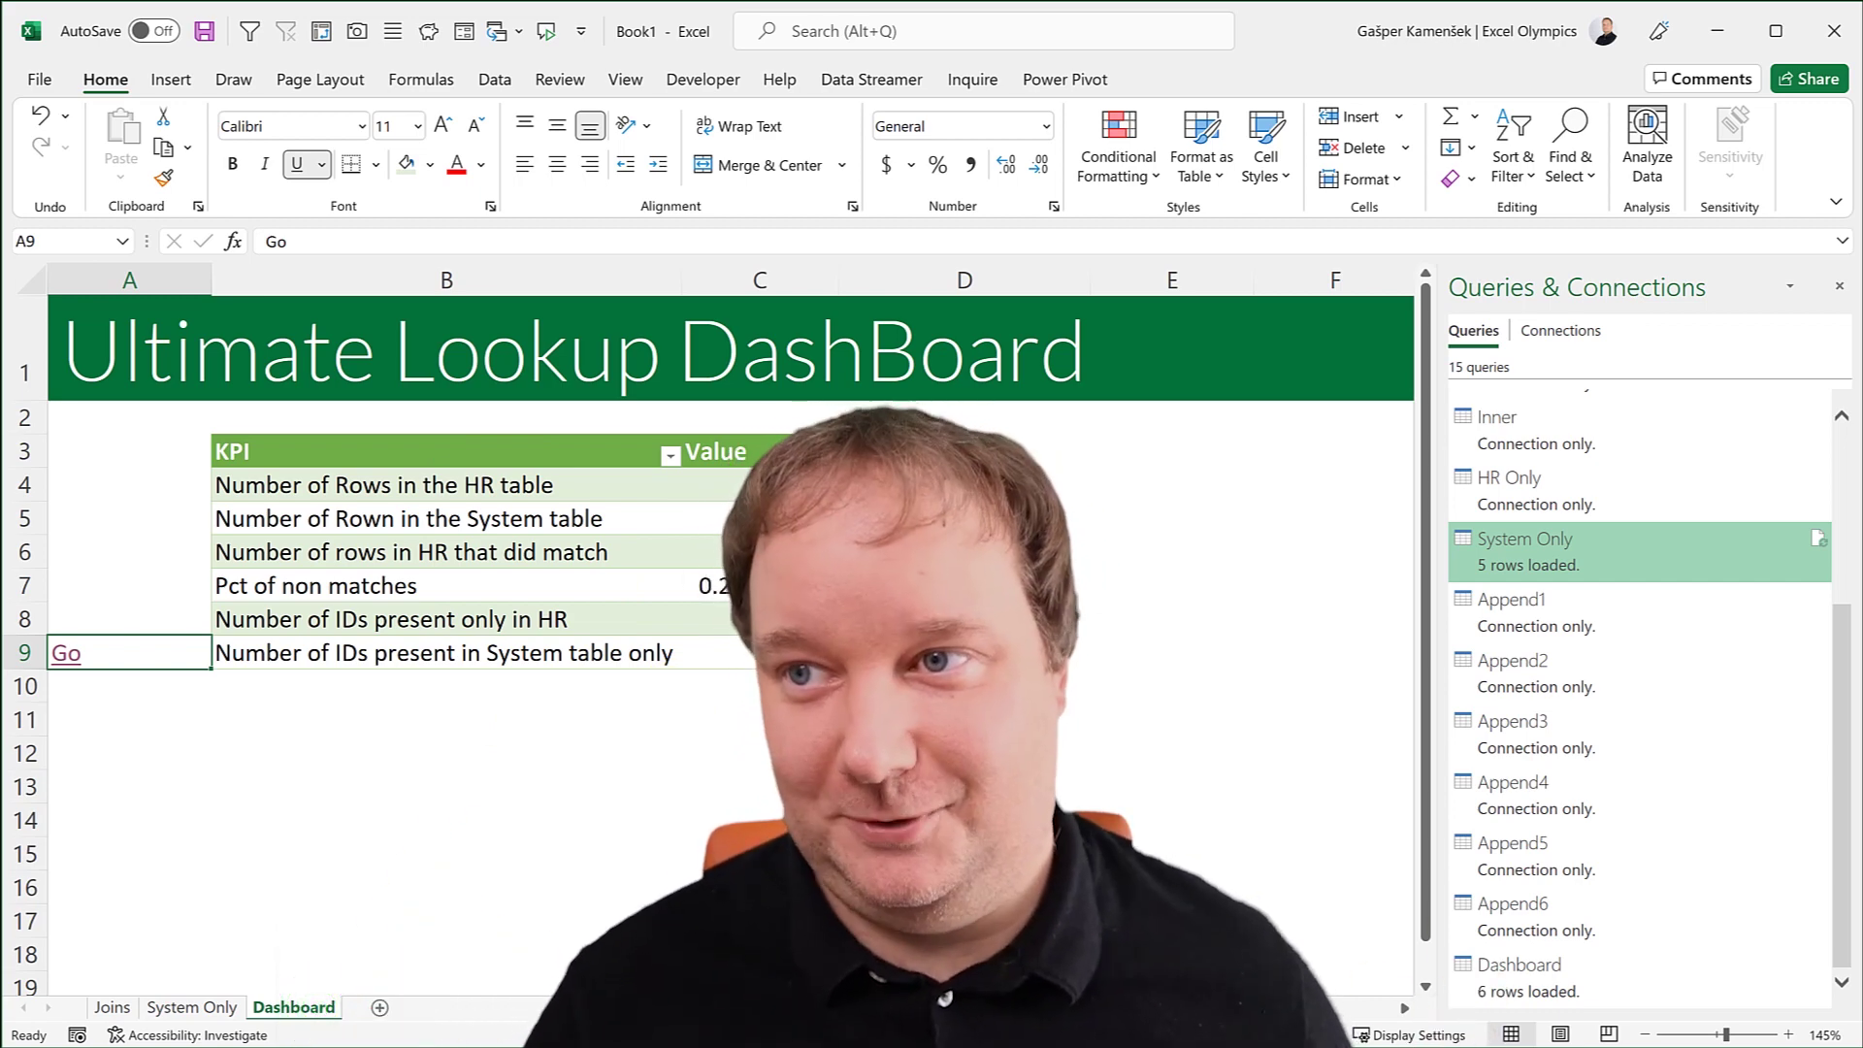
{"action": "left_click", "coordinate": [760, 518]}
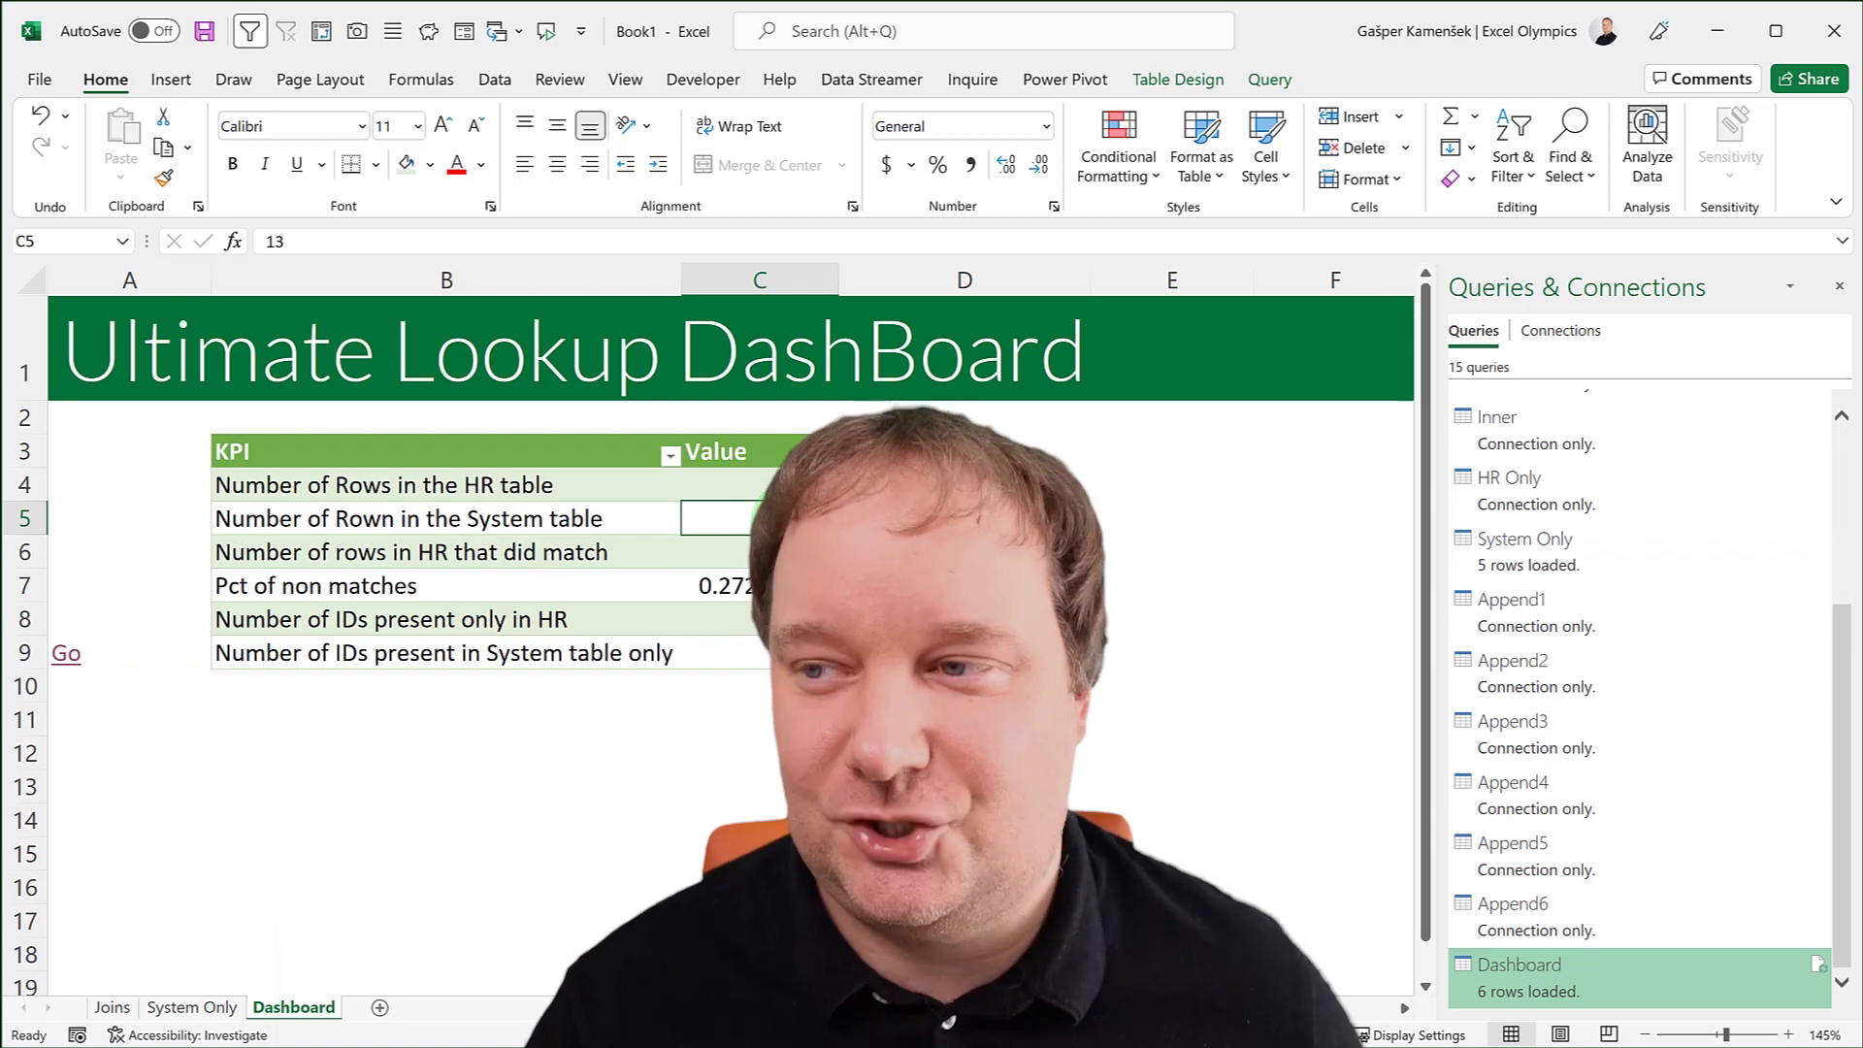